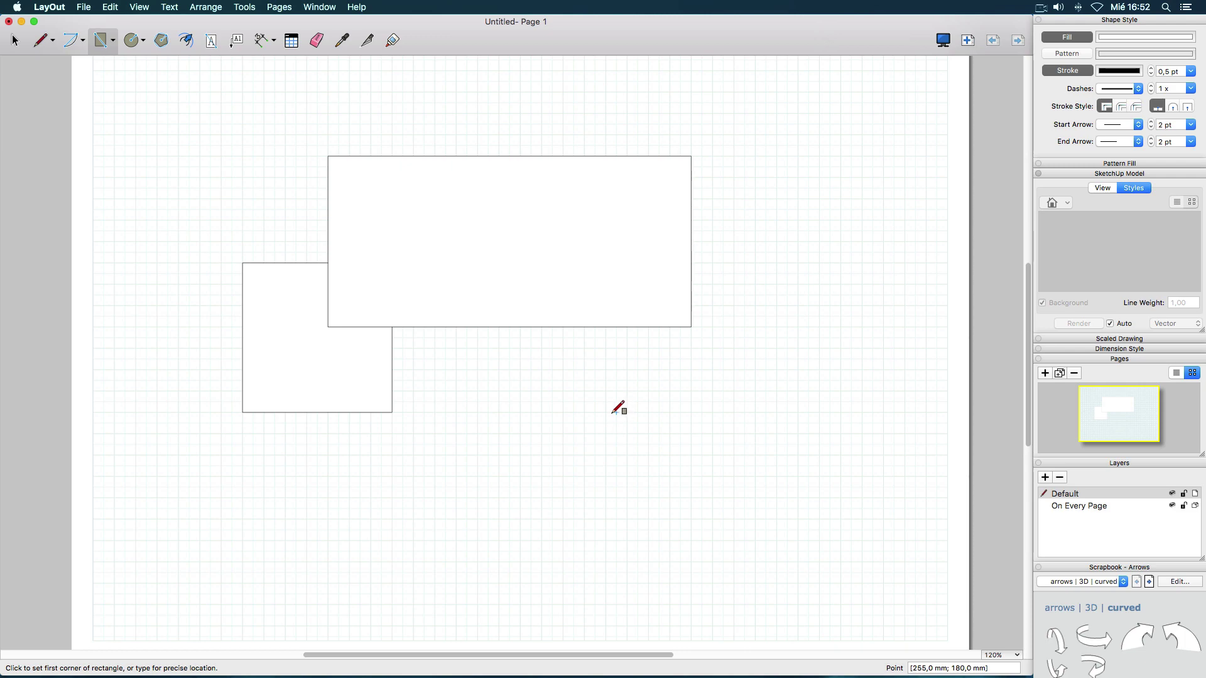
Draw a third rectangle, about 60 by 75 mm, overlapping the large rectangle's lower right corner.
click(616, 412)
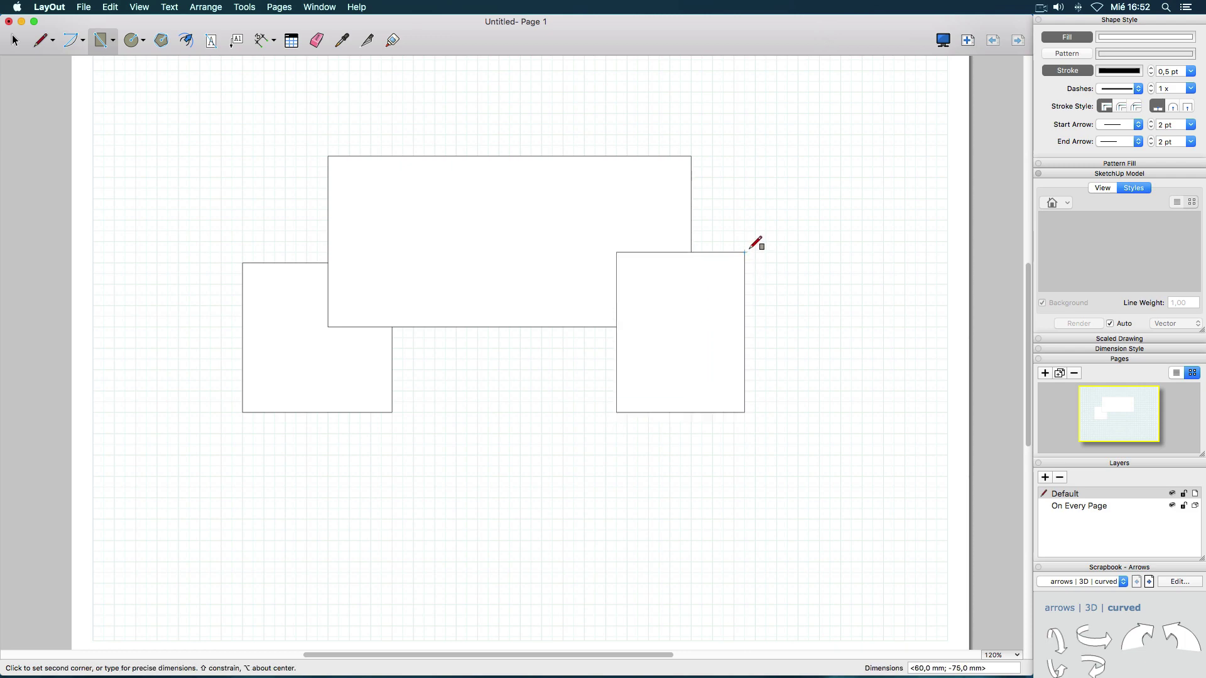
click(745, 252)
click(13, 41)
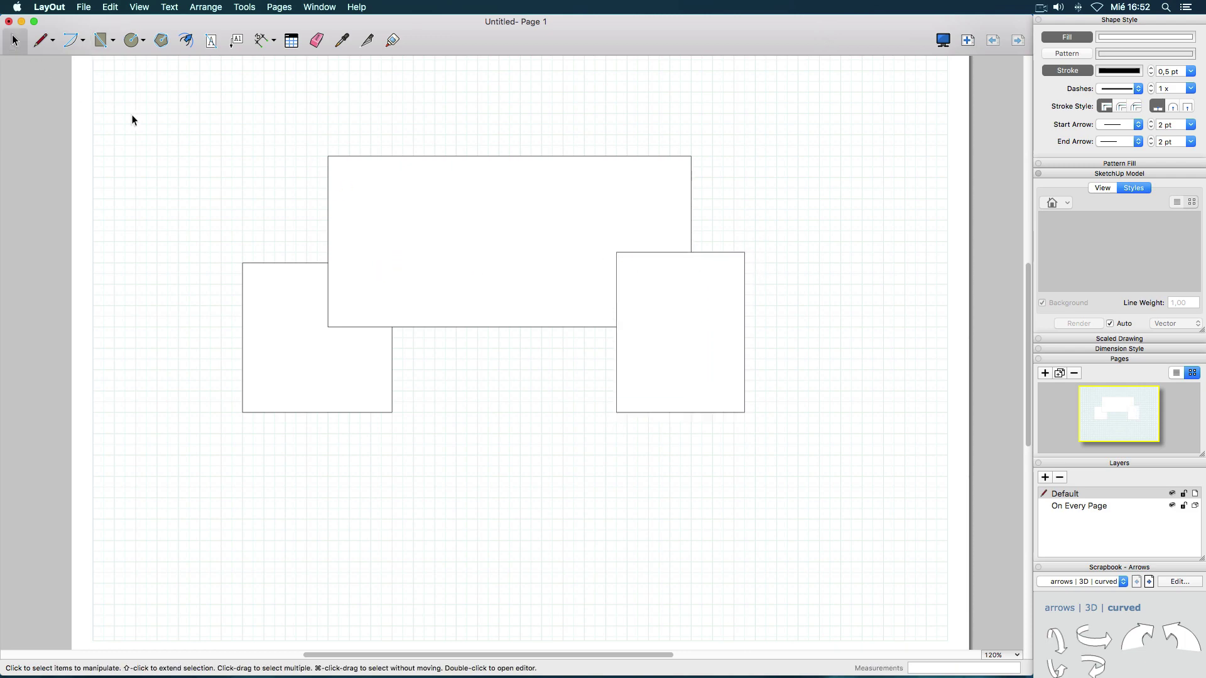
Add a horizontal linear dimension across the large rectangle's width, with its dimension line below that rectangle and crossing both smaller rectangles.
click(261, 40)
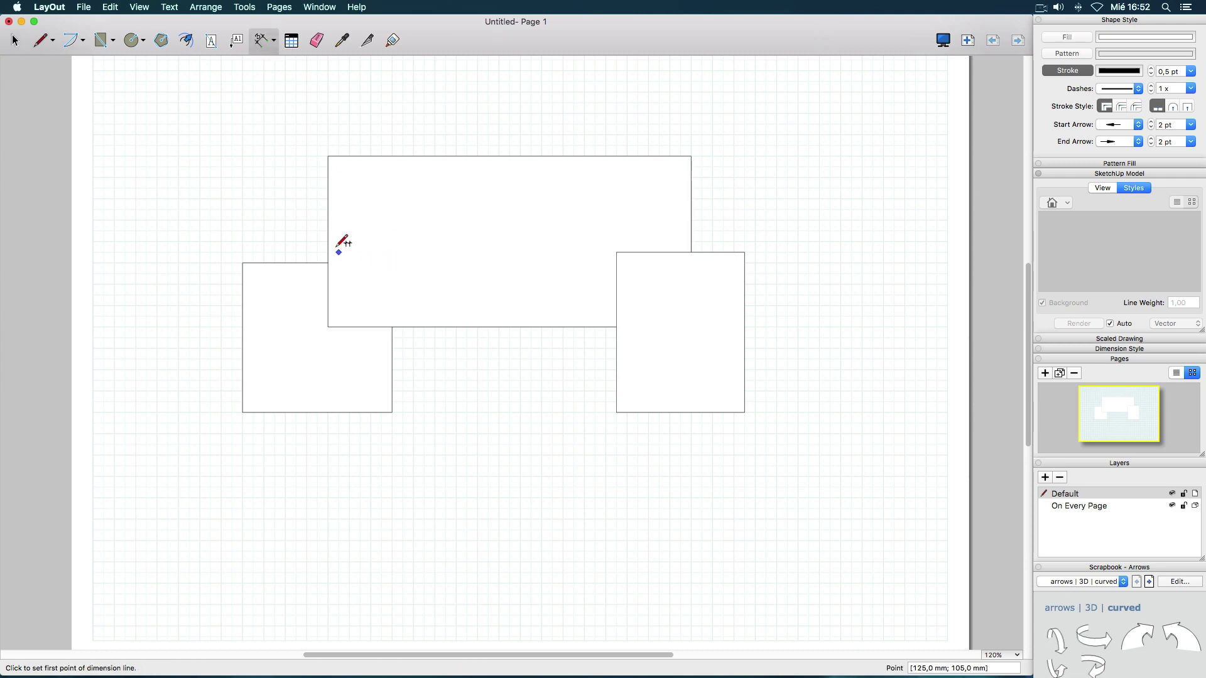
click(329, 241)
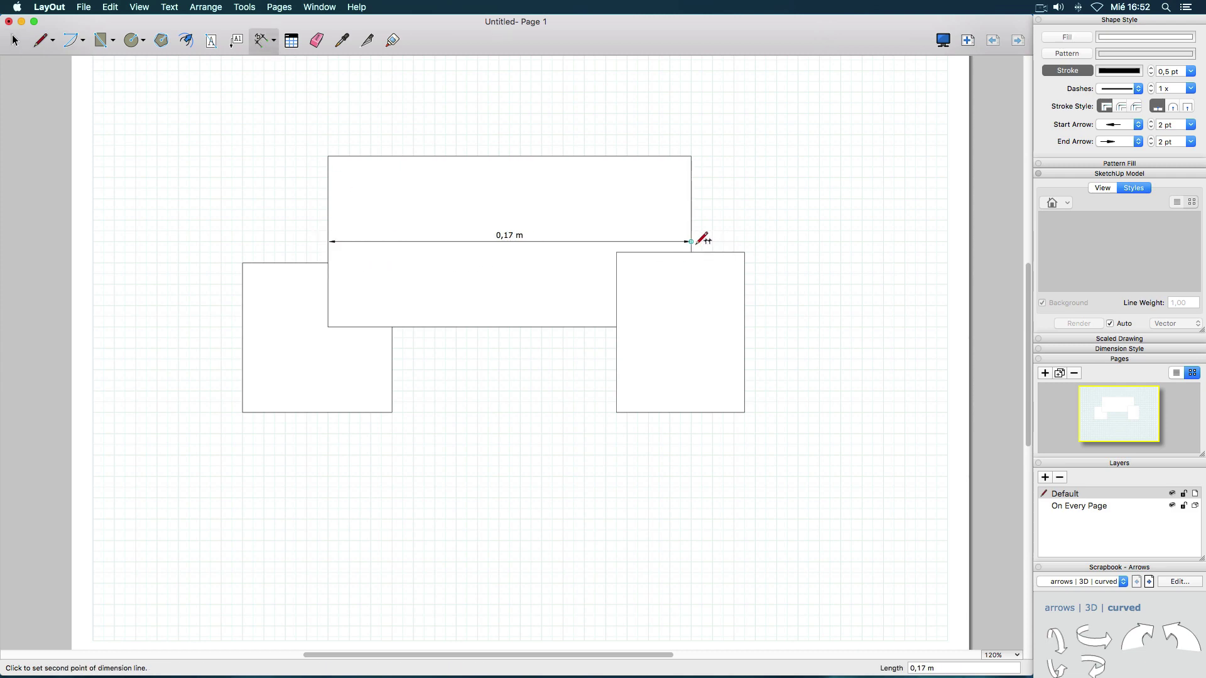
click(692, 242)
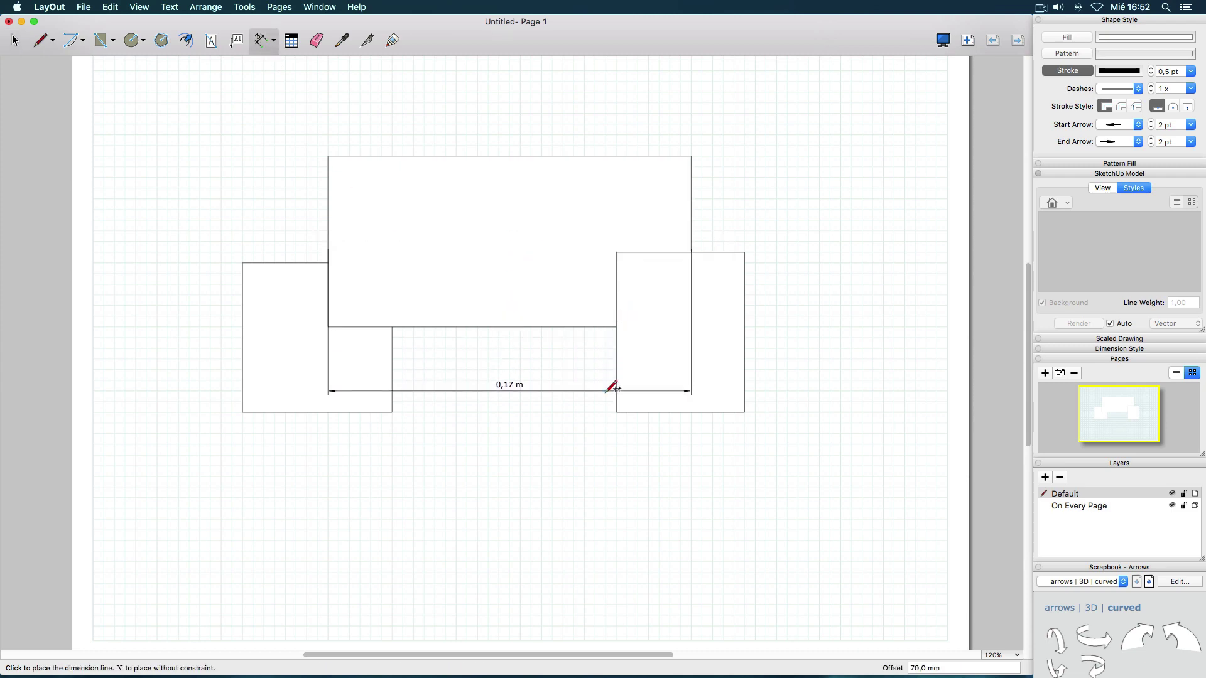
click(612, 380)
key(space)
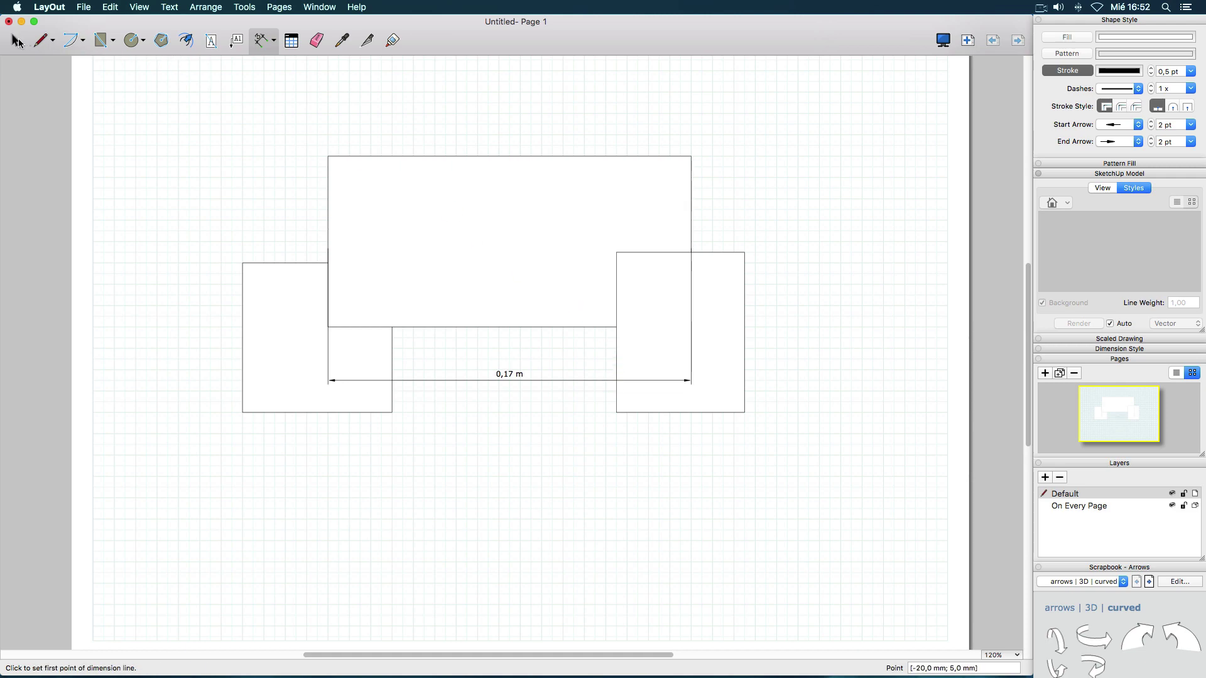
Send the width dimension to the back of the stacking order, behind the rectangles.
click(425, 380)
right_click(424, 380)
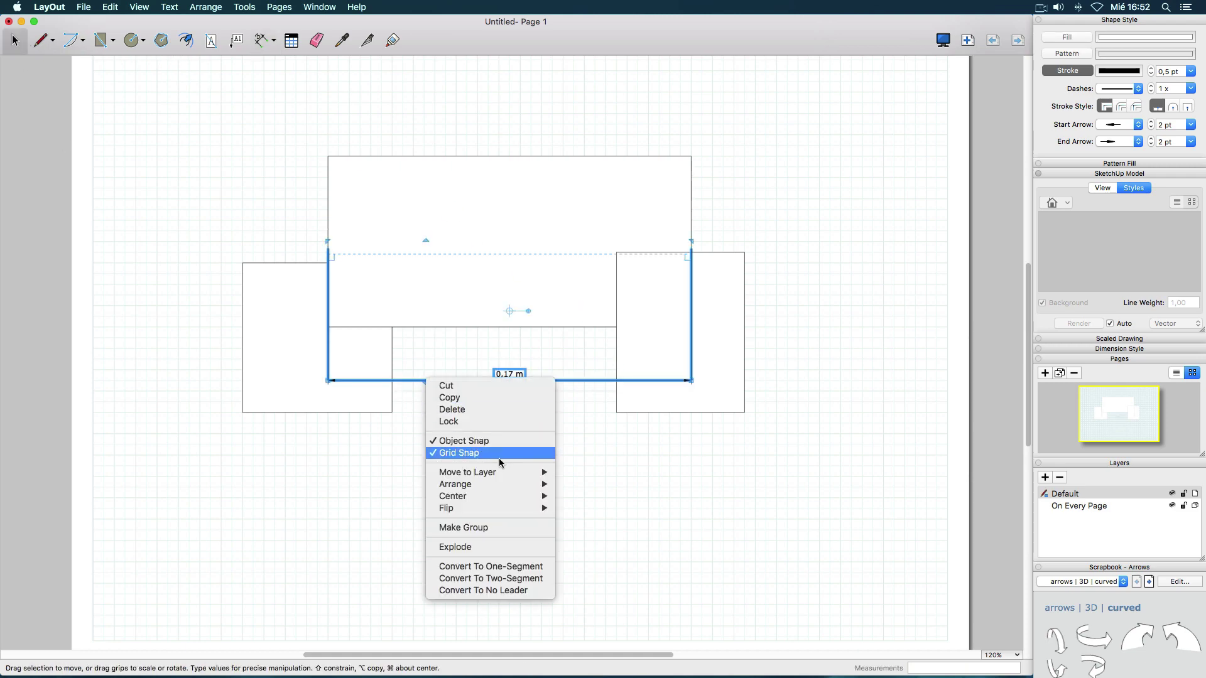
mouse_move(512, 490)
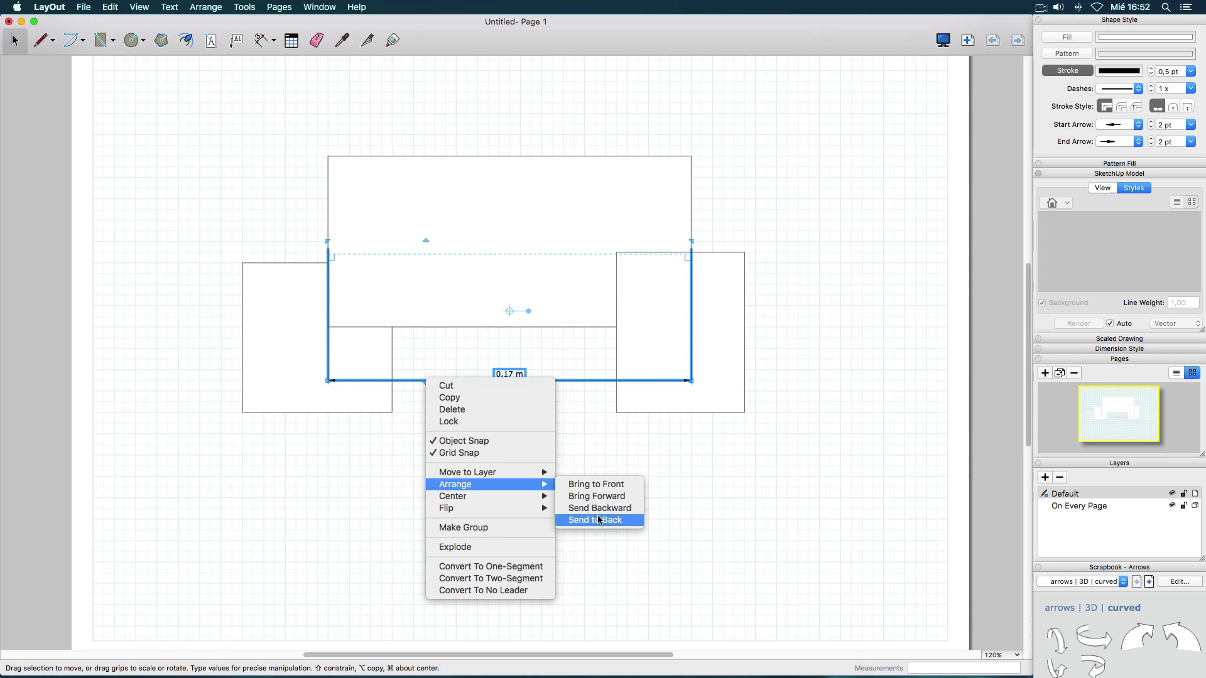
click(597, 520)
click(536, 504)
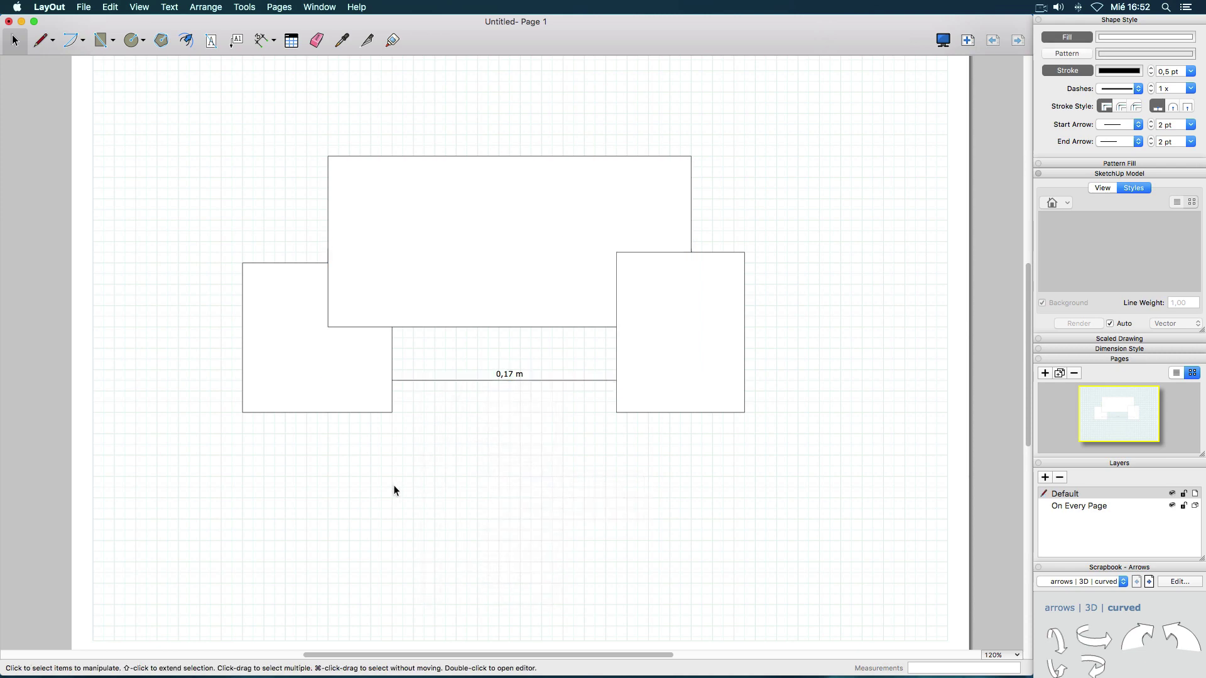
Examine how the side rectangles cover the ends of the width dimension by selecting the dimension and the rectangles.
click(444, 379)
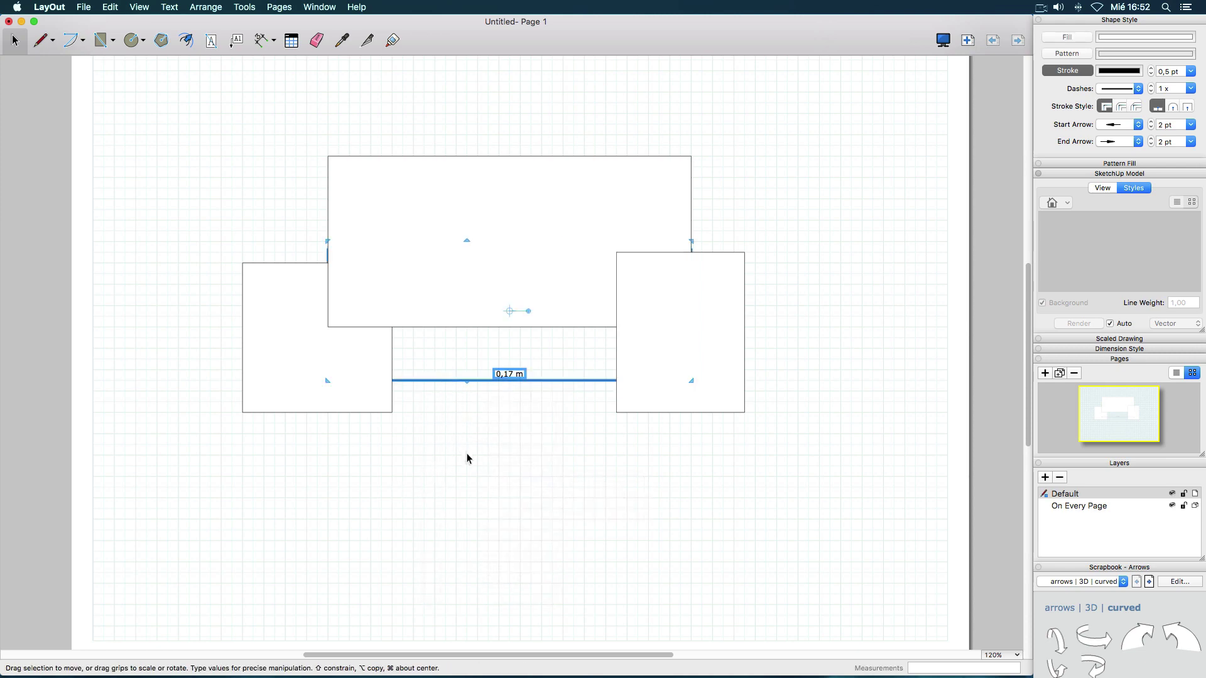
click(466, 454)
click(387, 411)
click(468, 456)
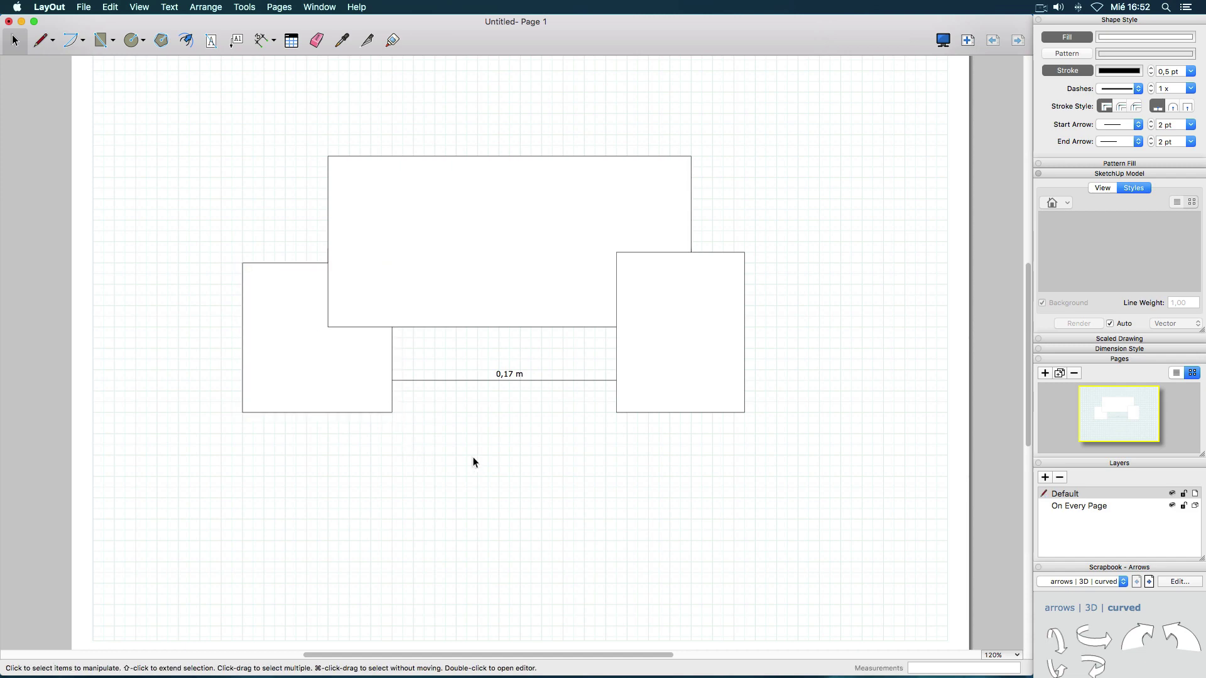
click(654, 413)
click(617, 455)
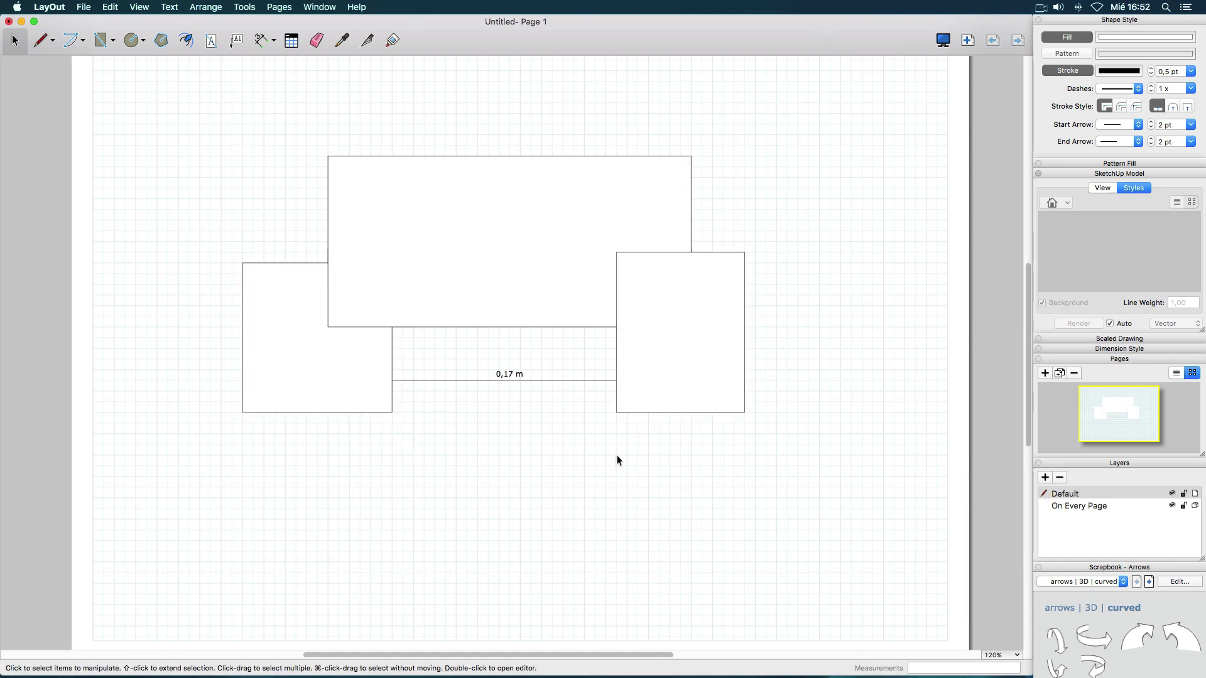
click(597, 380)
click(574, 440)
click(525, 381)
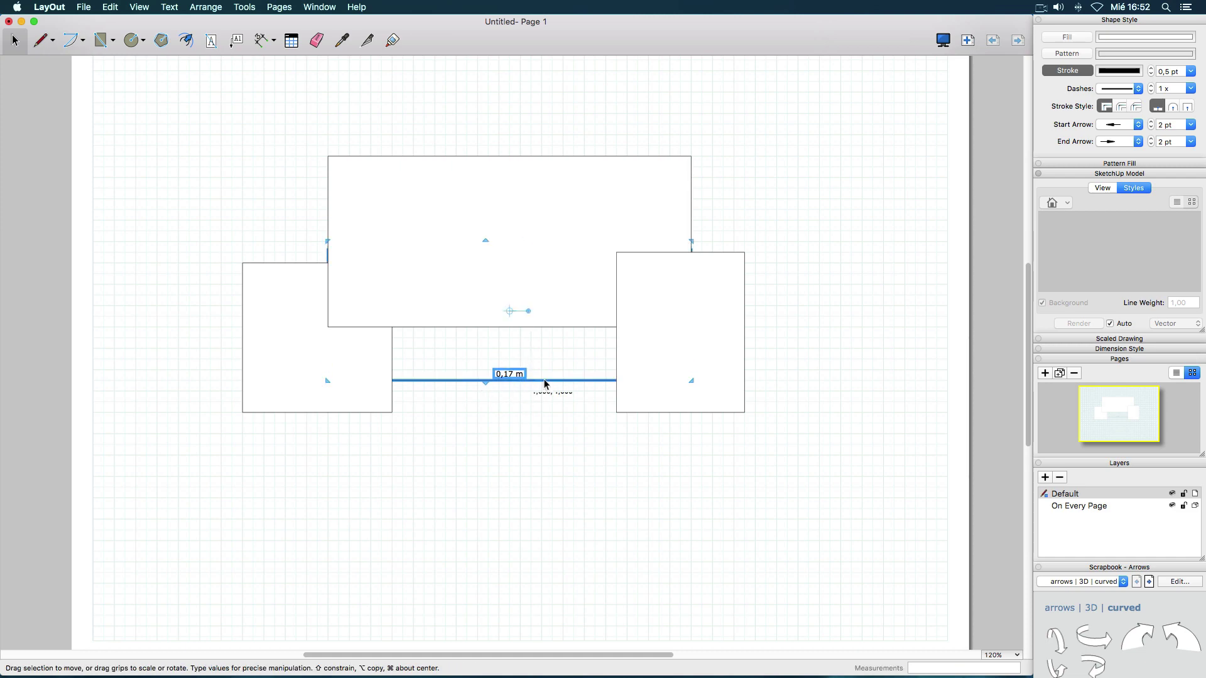
click(521, 460)
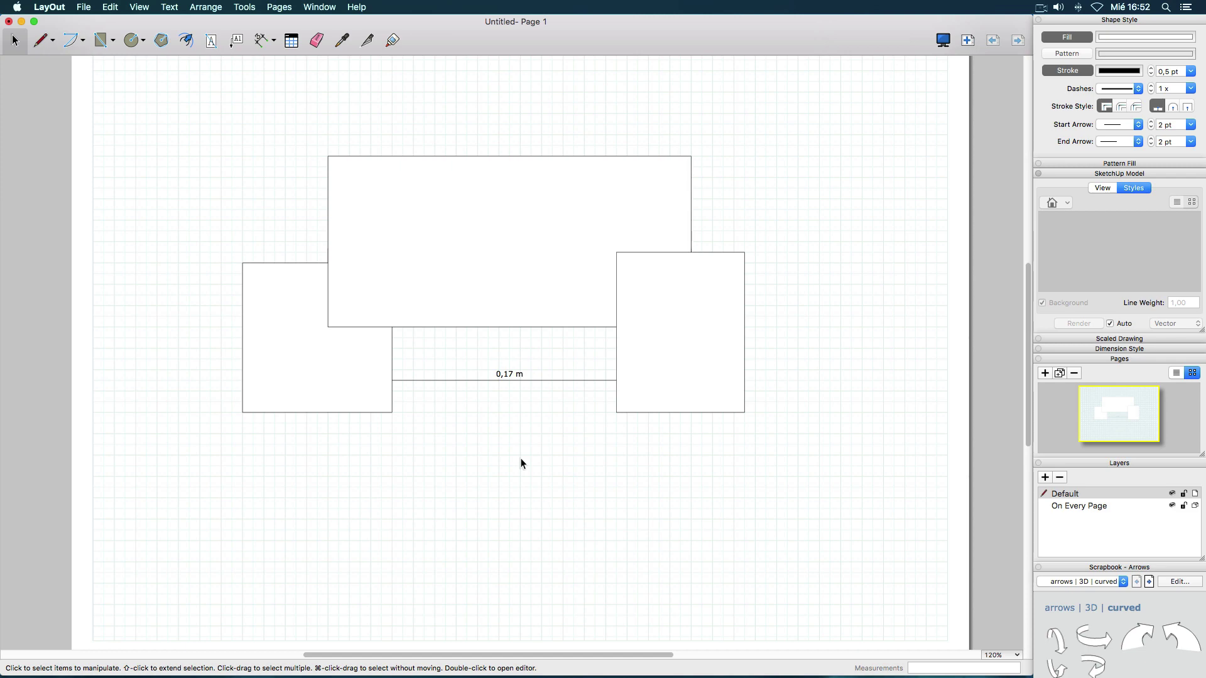
click(464, 381)
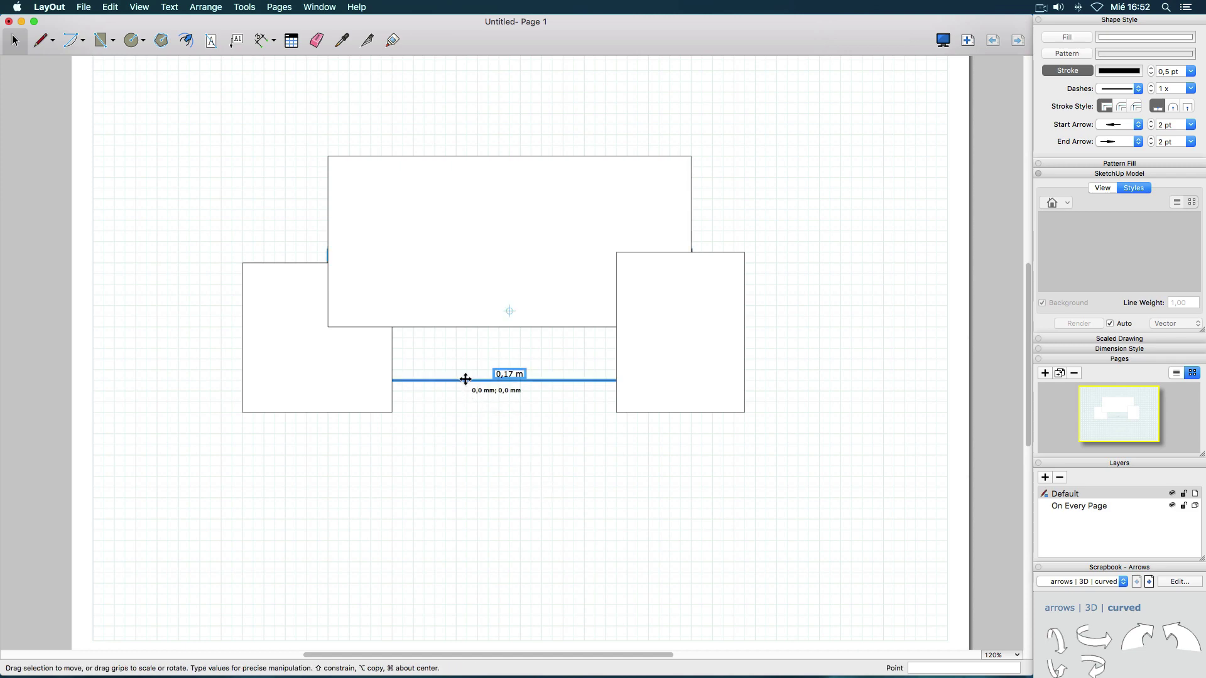
click(686, 538)
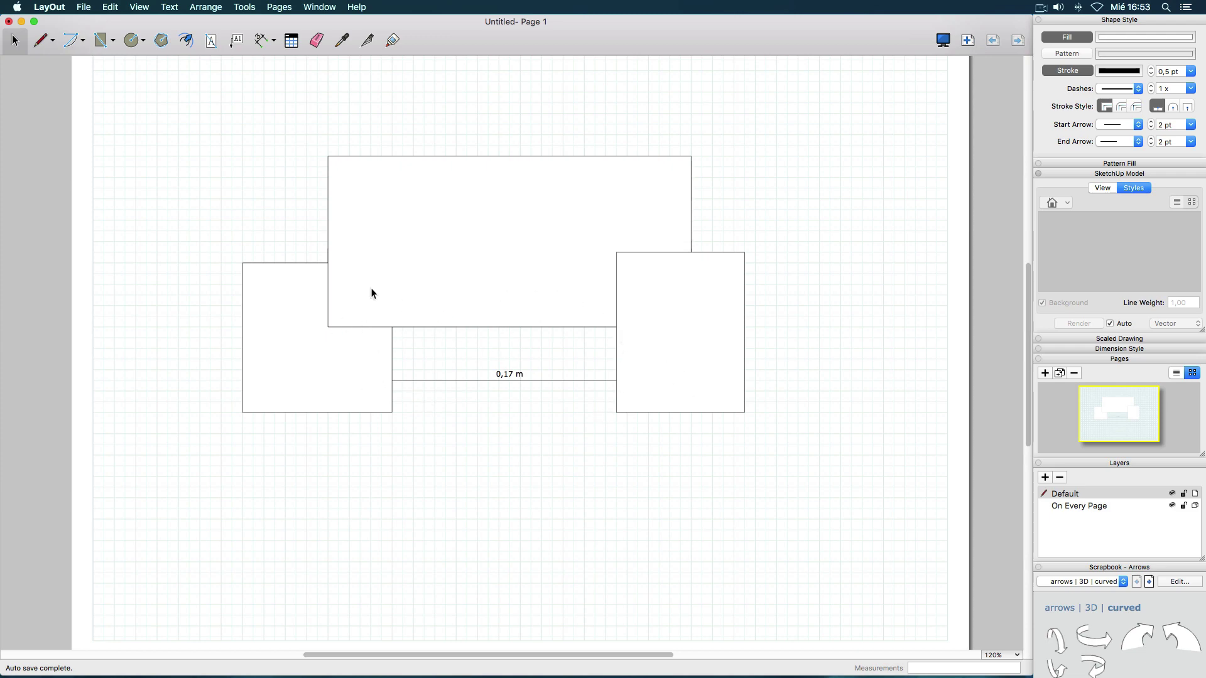
Draw a trial rectangle over the overlap of the left and large rectangles, and delete it.
click(99, 42)
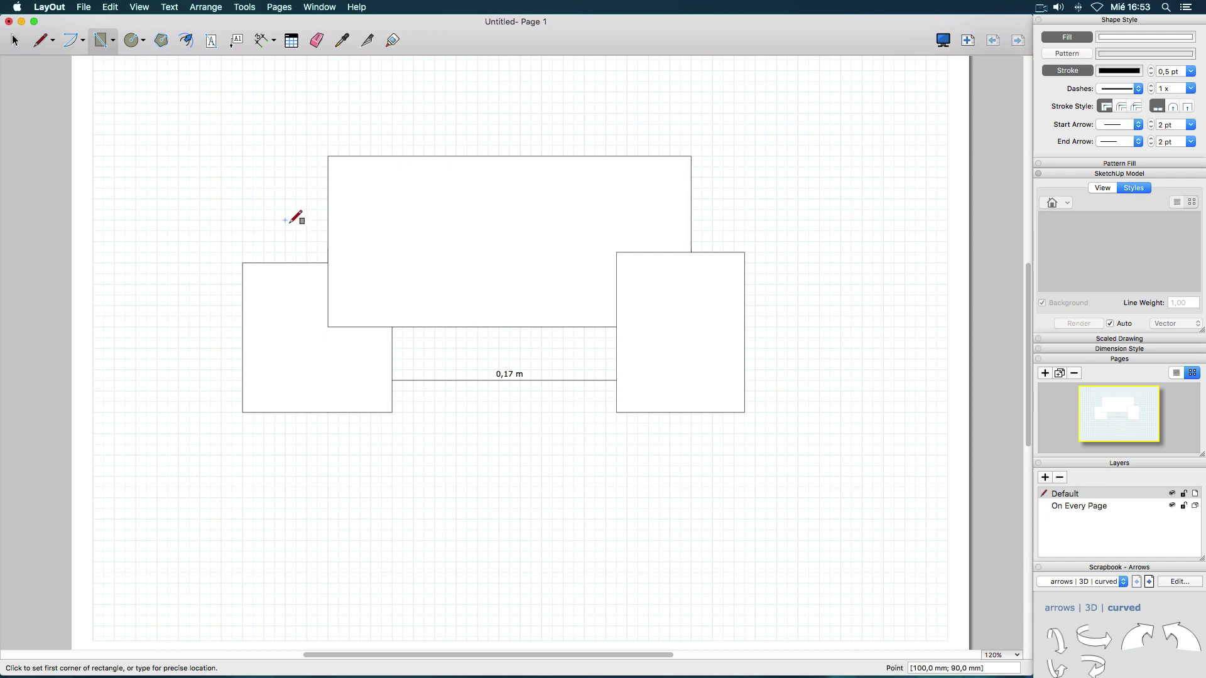
click(286, 220)
click(446, 359)
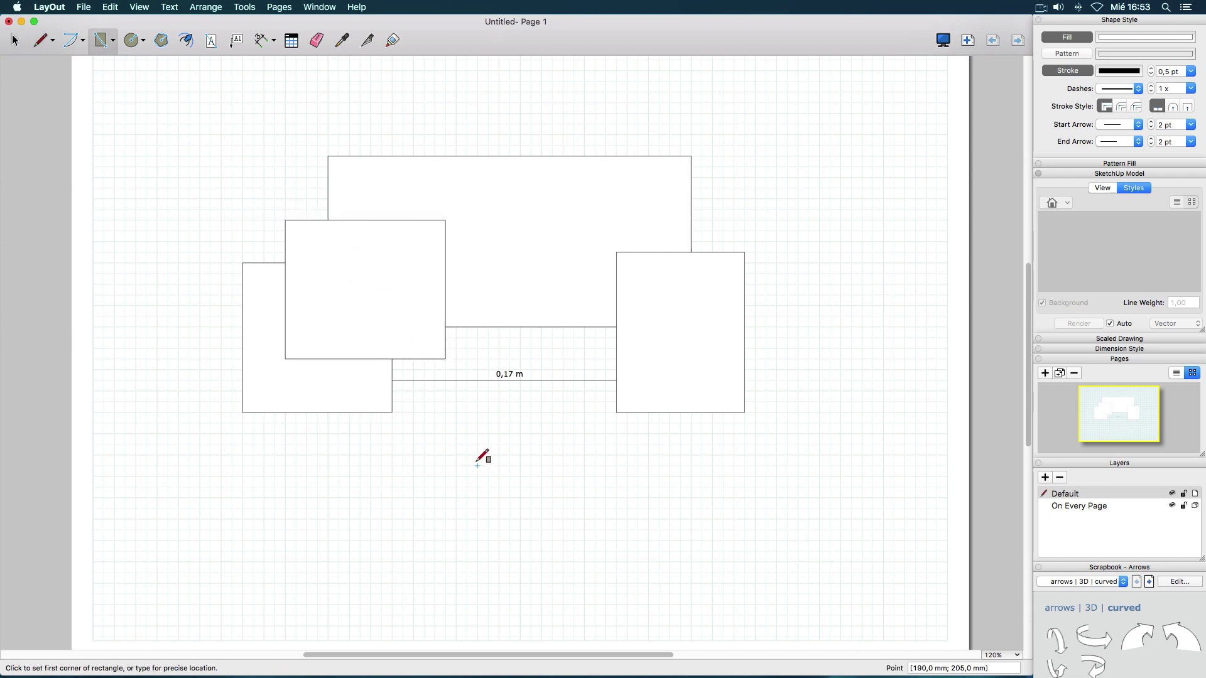
click(14, 41)
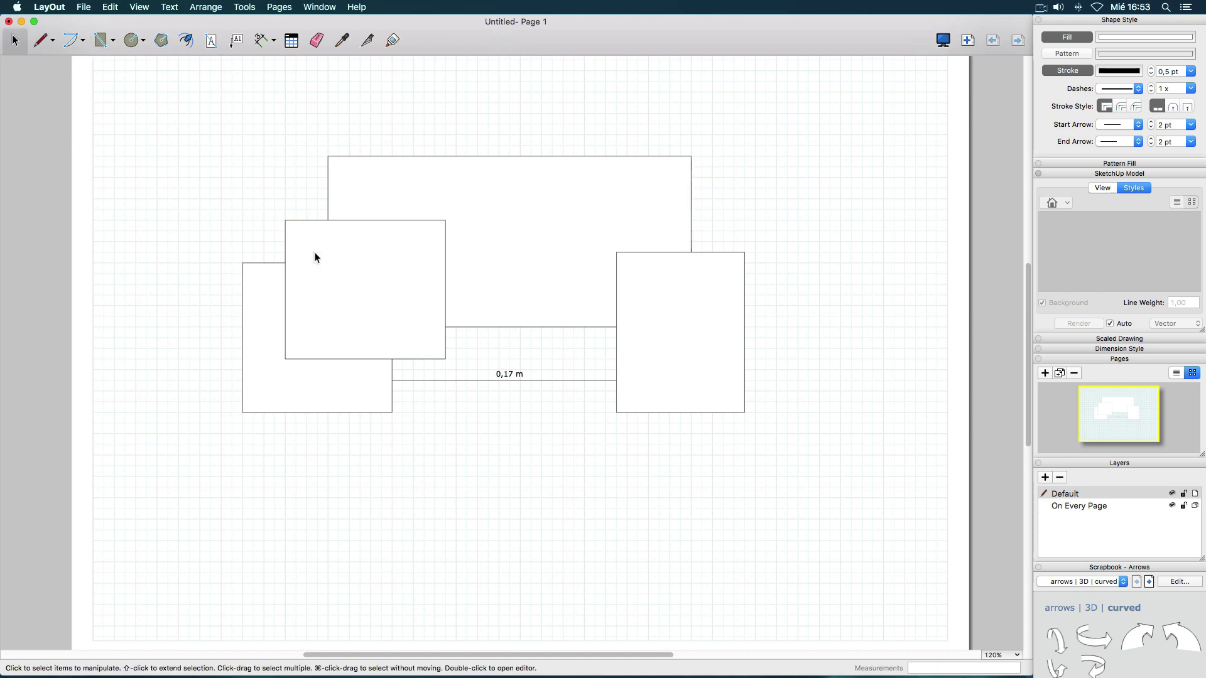
click(306, 223)
key(Delete)
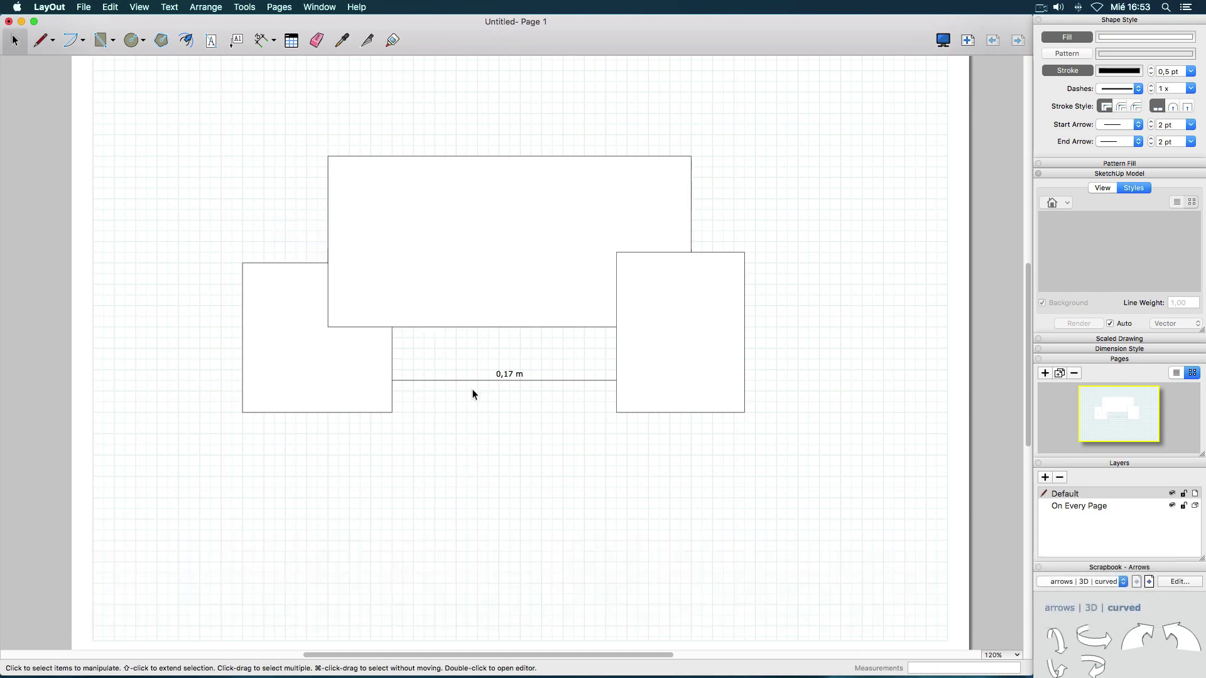
Examine the stacking of the width dimension against the two side rectangles by selecting them alternately.
click(462, 379)
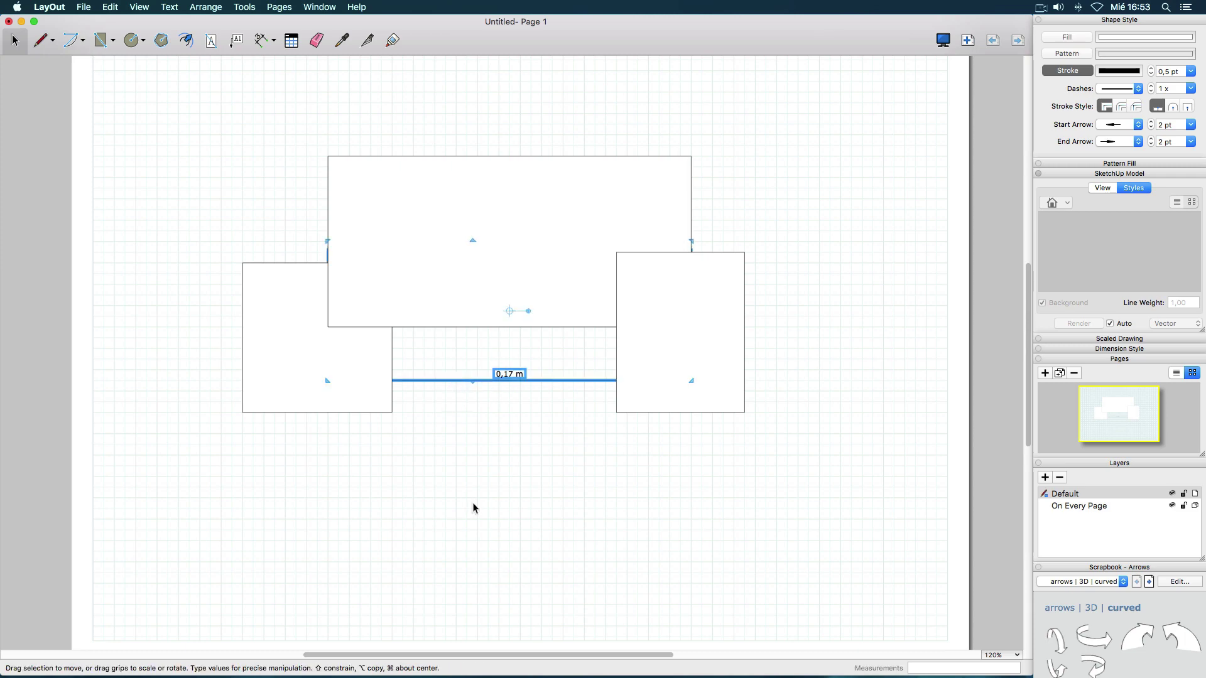
click(439, 408)
click(450, 380)
click(434, 441)
click(380, 411)
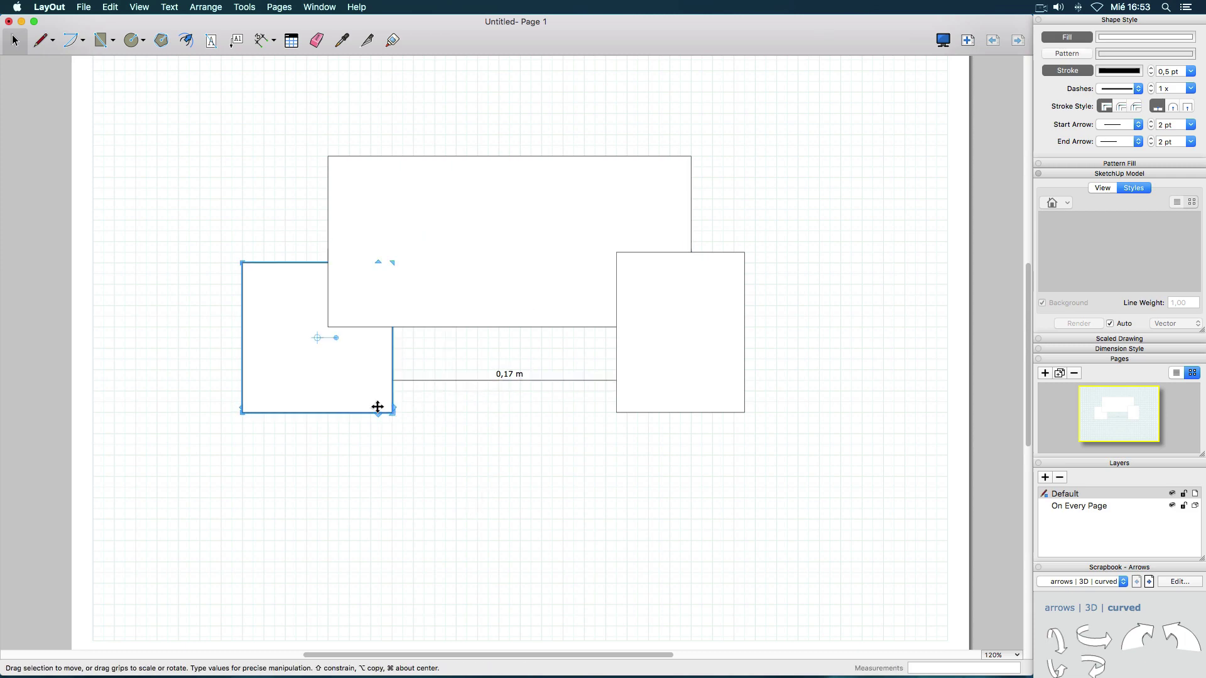
shift+click(635, 411)
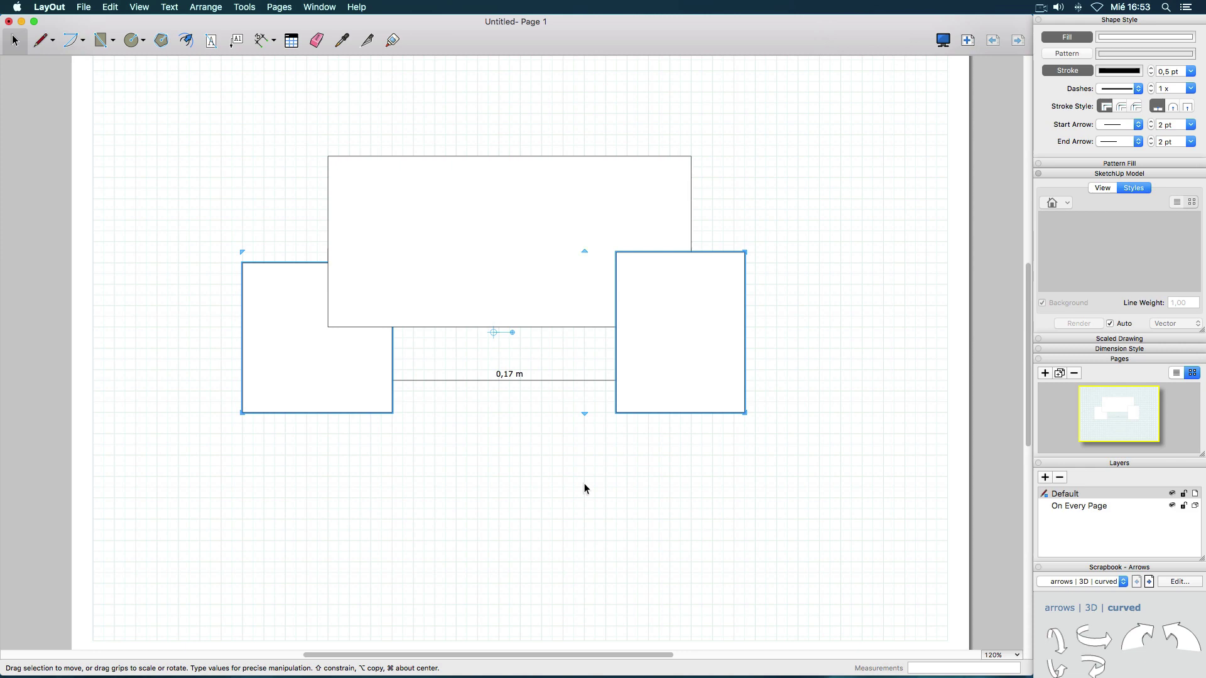
click(484, 381)
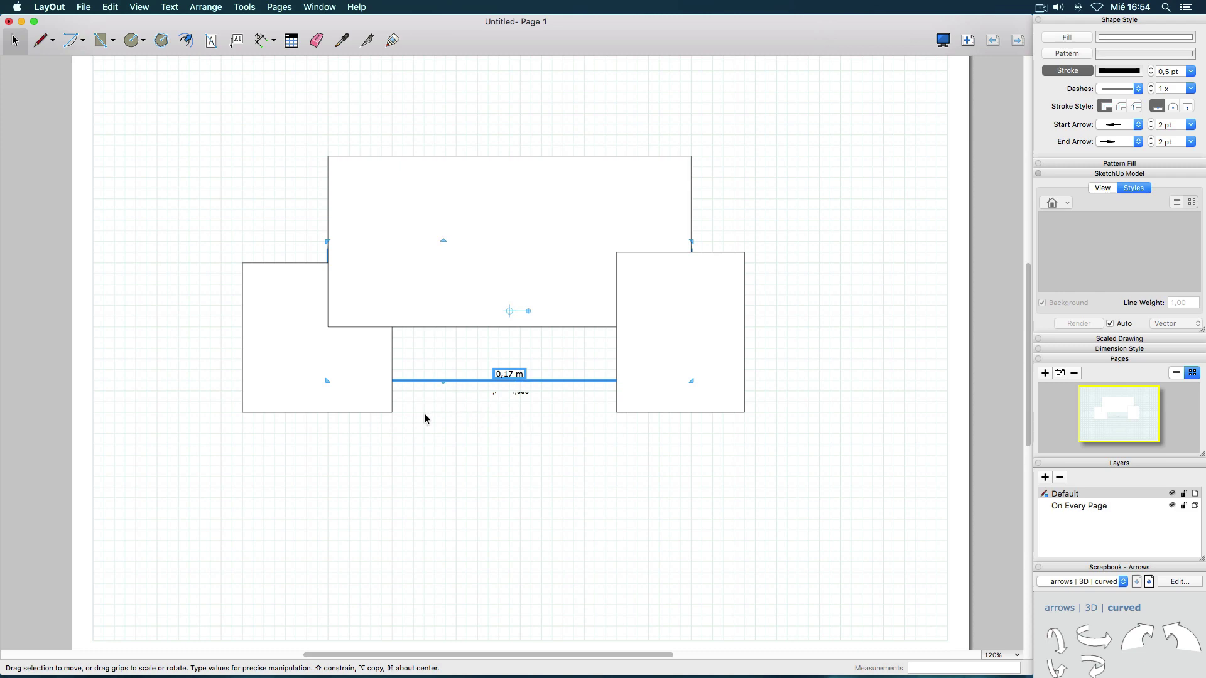
click(386, 409)
shift+click(652, 410)
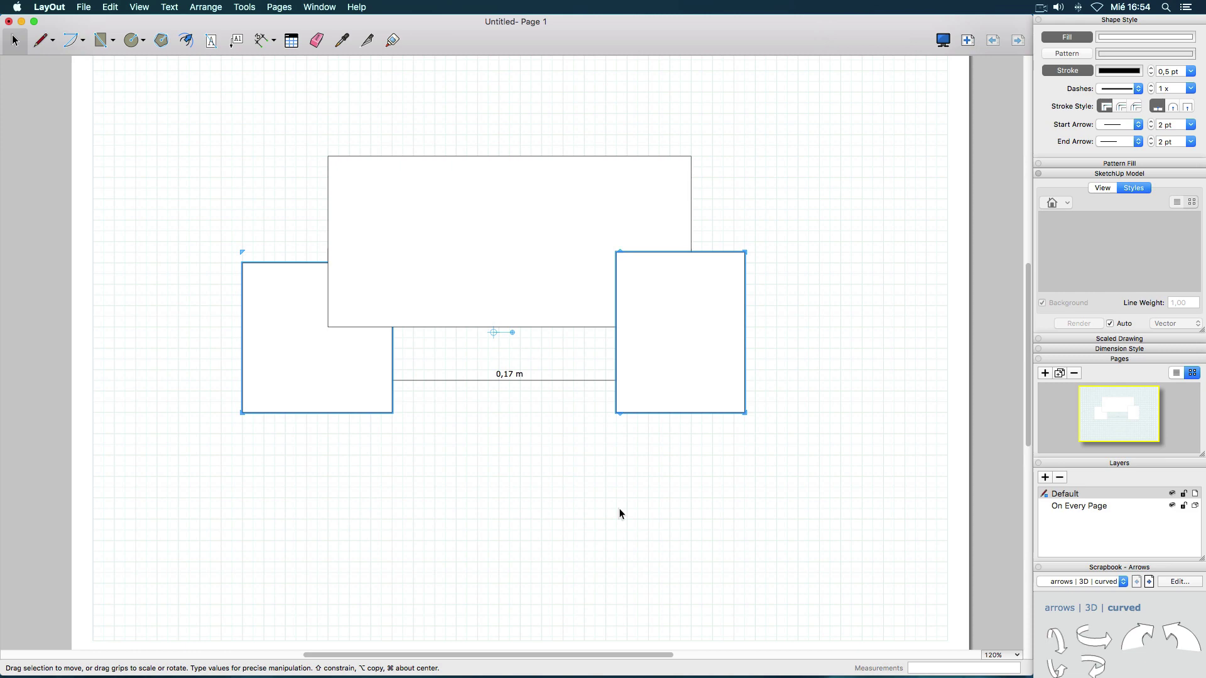
click(570, 514)
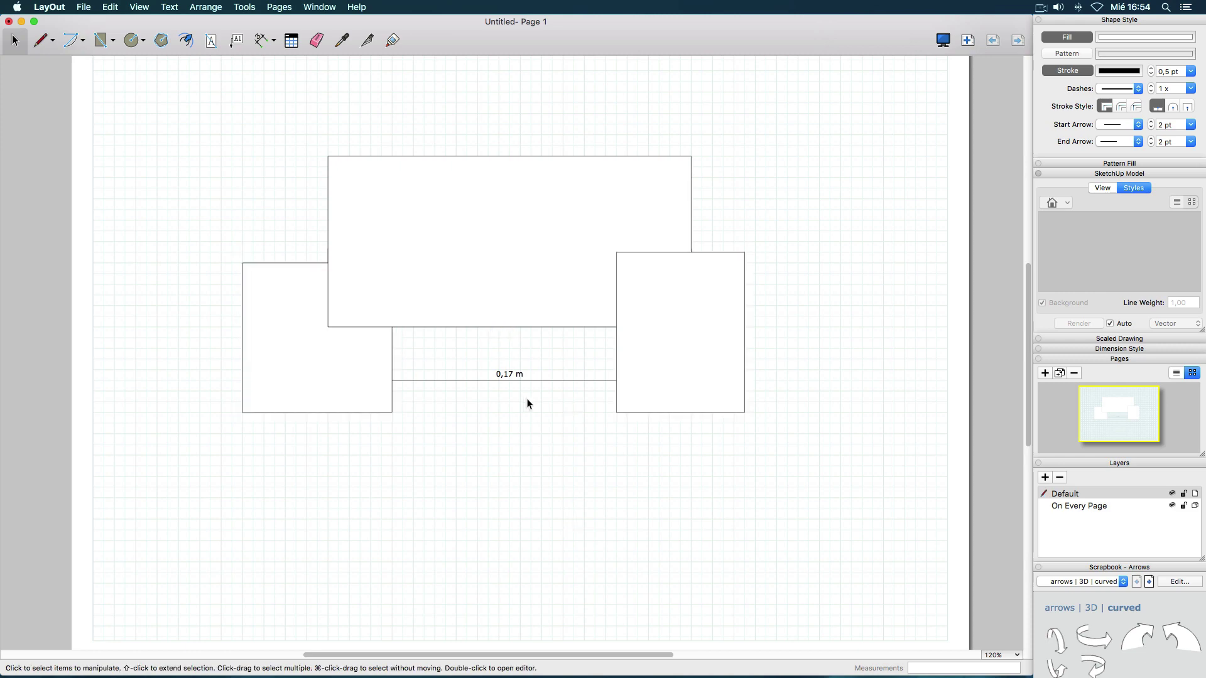
Bring the width dimension to the front of all three rectangles.
click(495, 380)
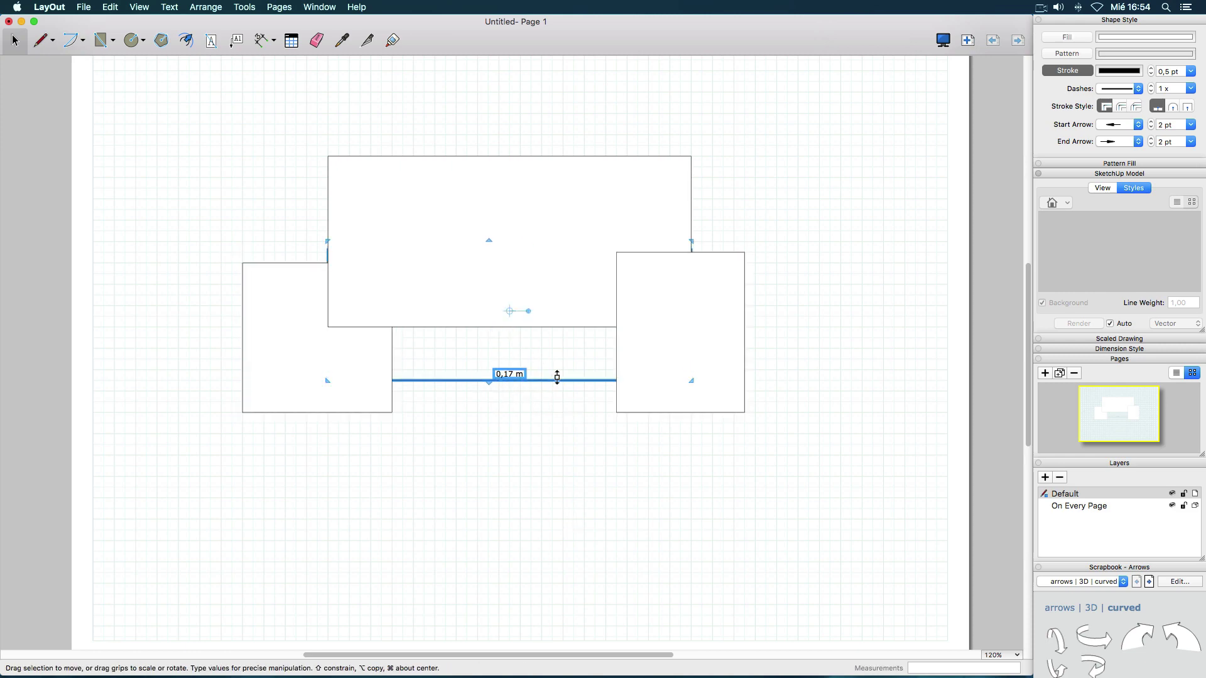
right_click(478, 379)
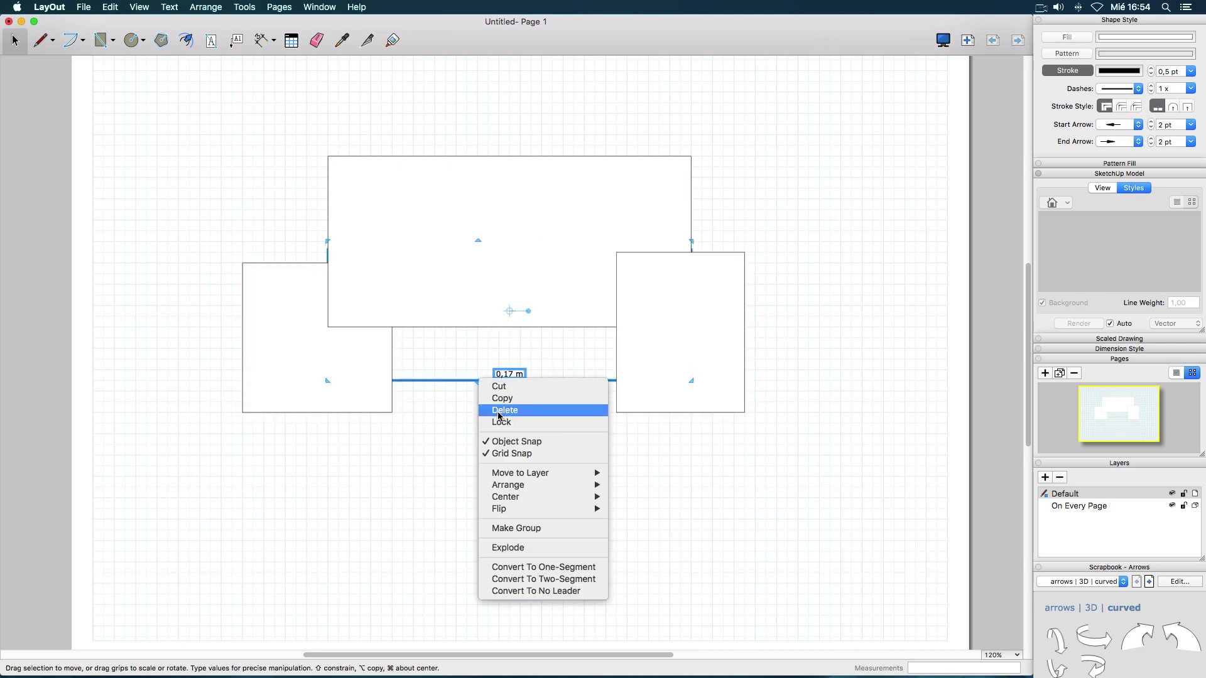
mouse_move(513, 487)
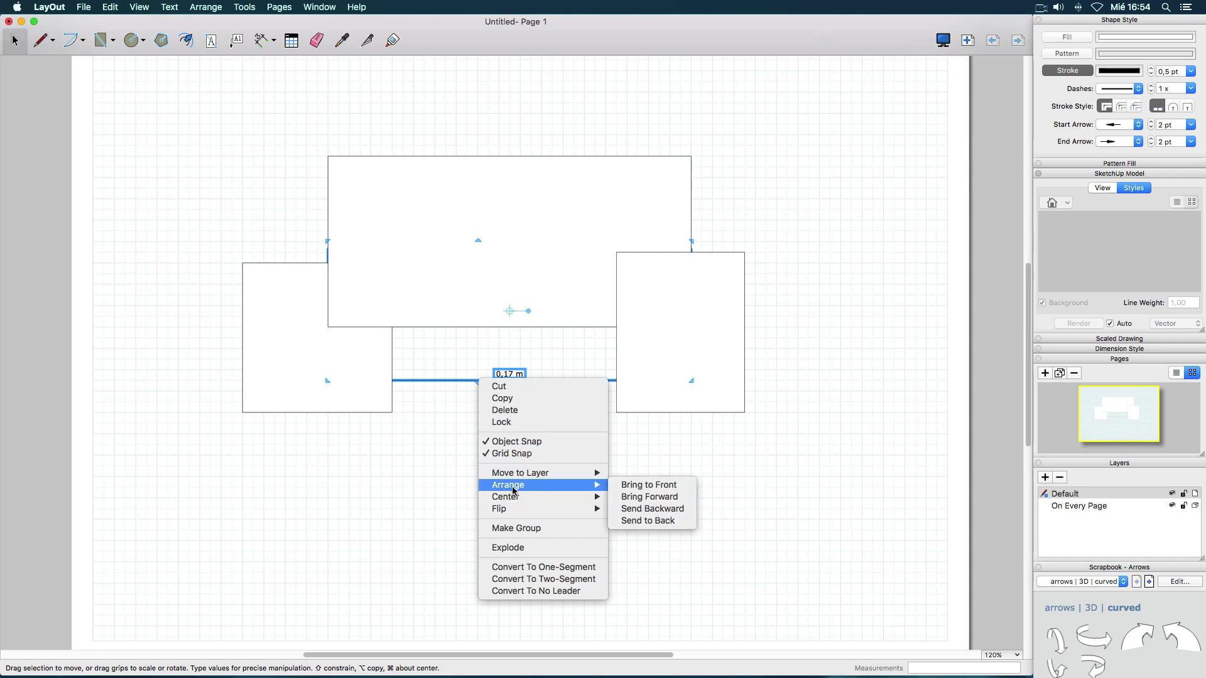
click(656, 490)
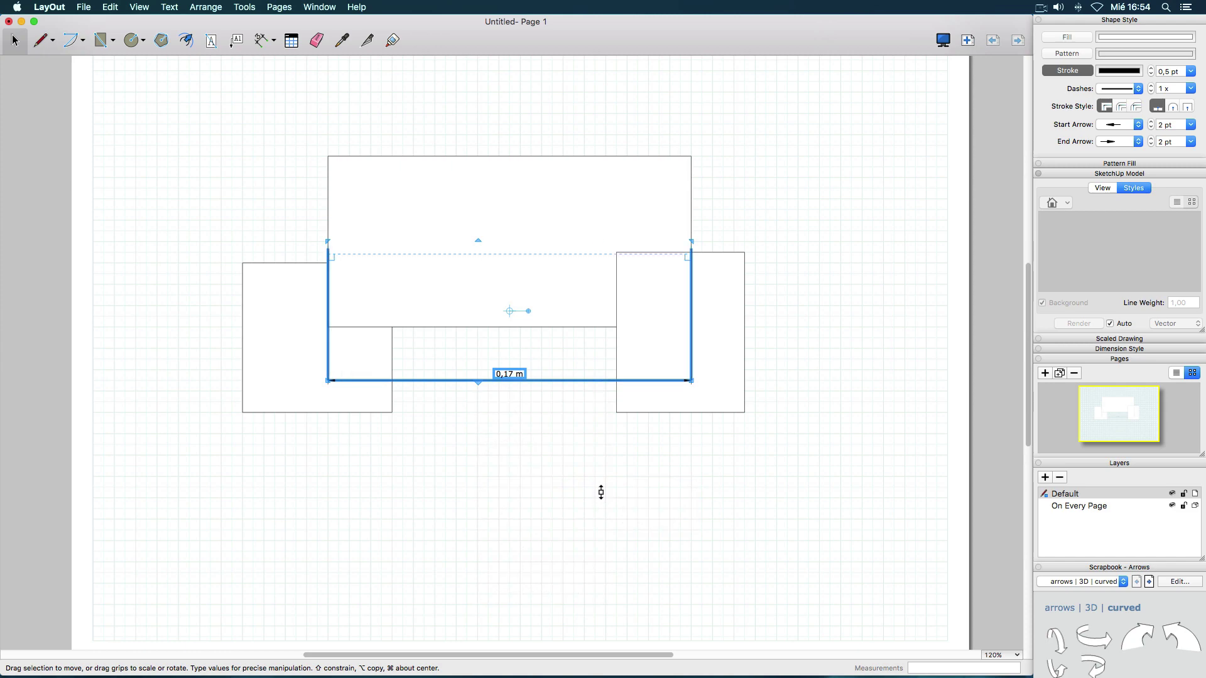
click(558, 505)
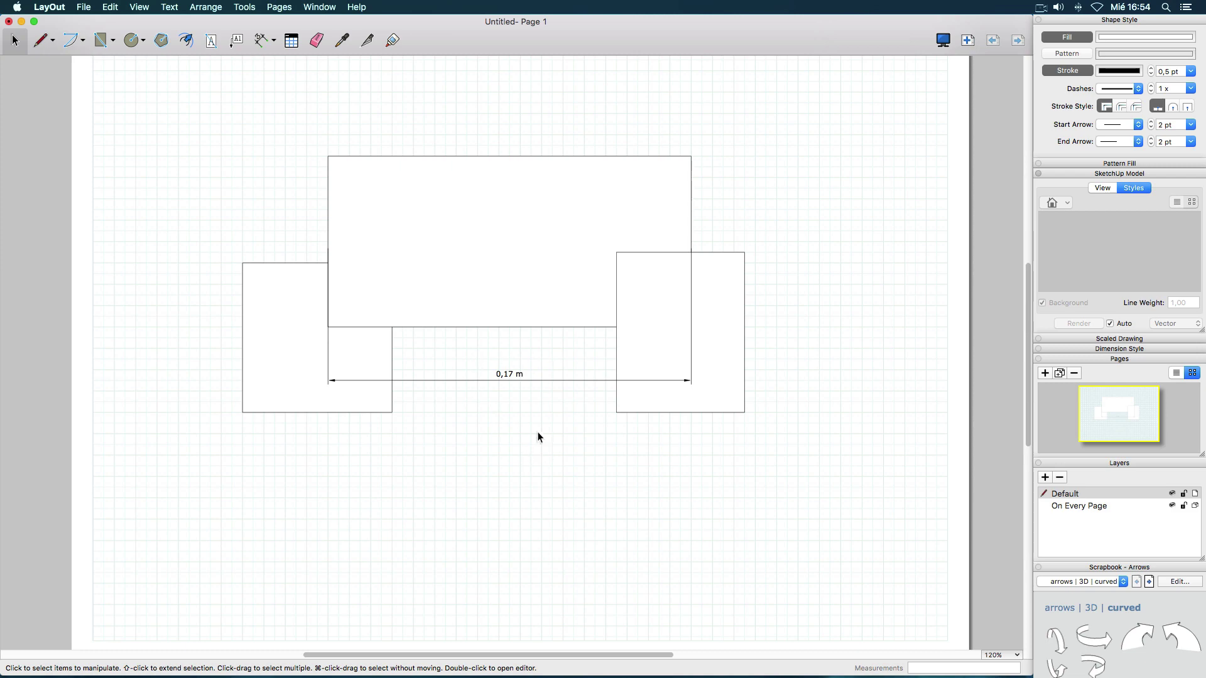
Examine the available stacking-order commands for the width dimension and with no object selected.
click(476, 381)
right_click(476, 381)
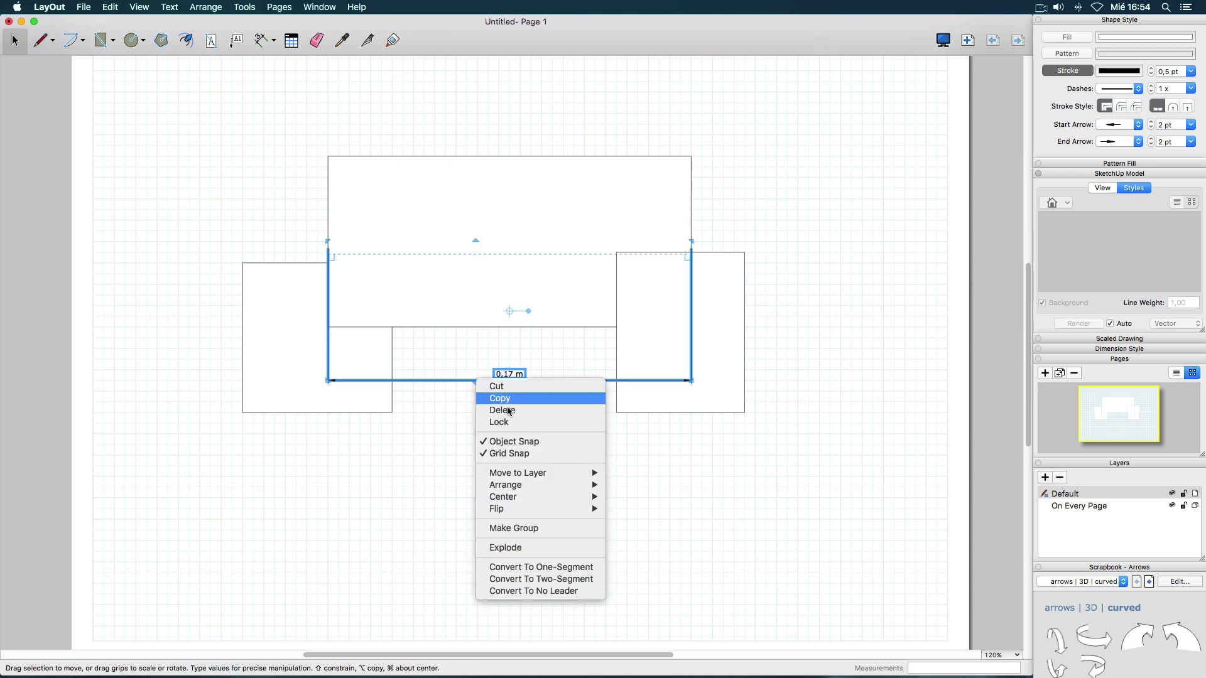
mouse_move(561, 487)
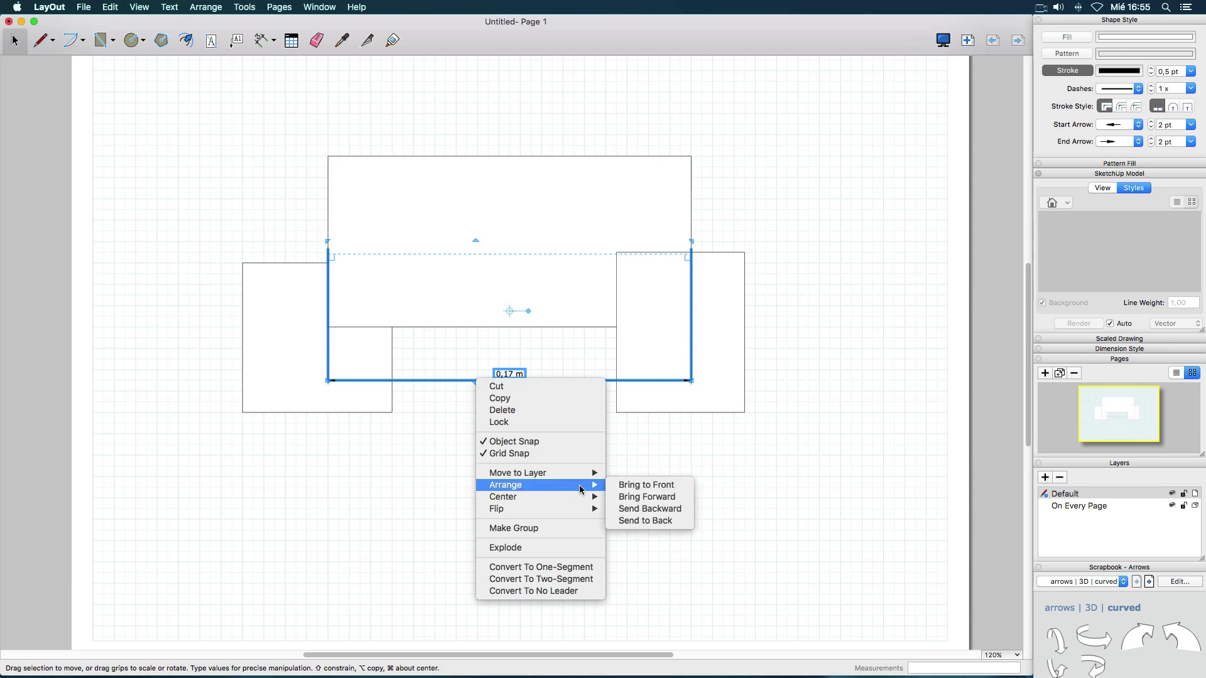
click(664, 520)
click(249, 234)
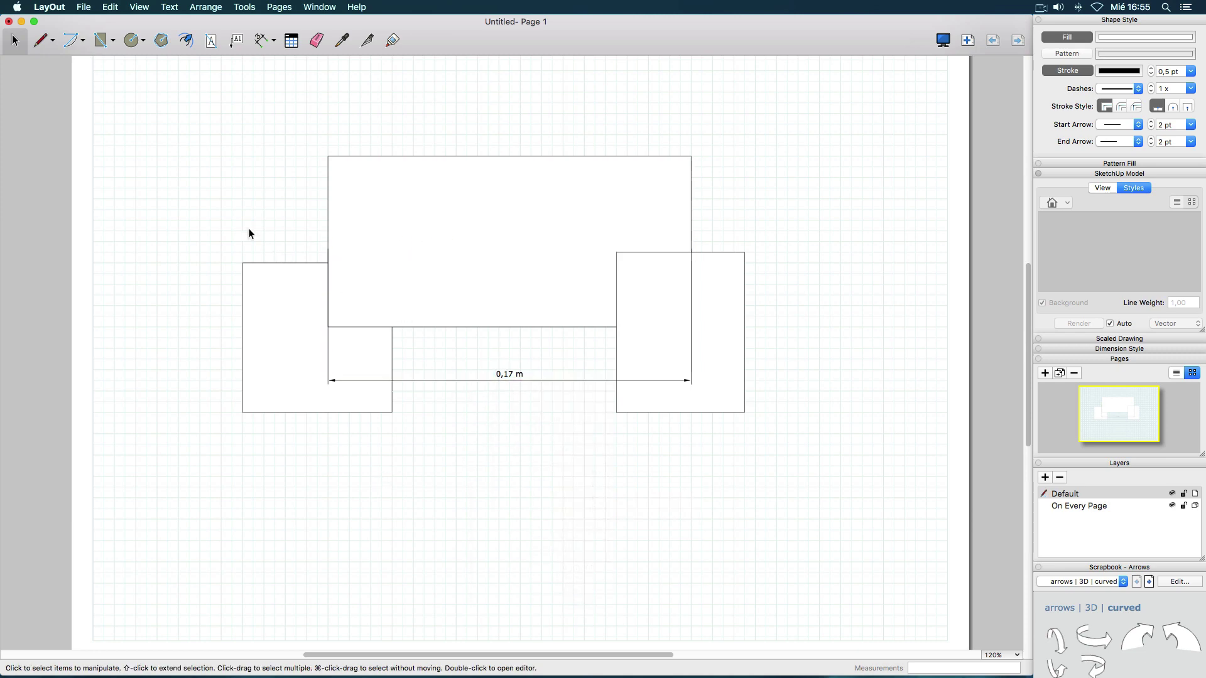
click(205, 10)
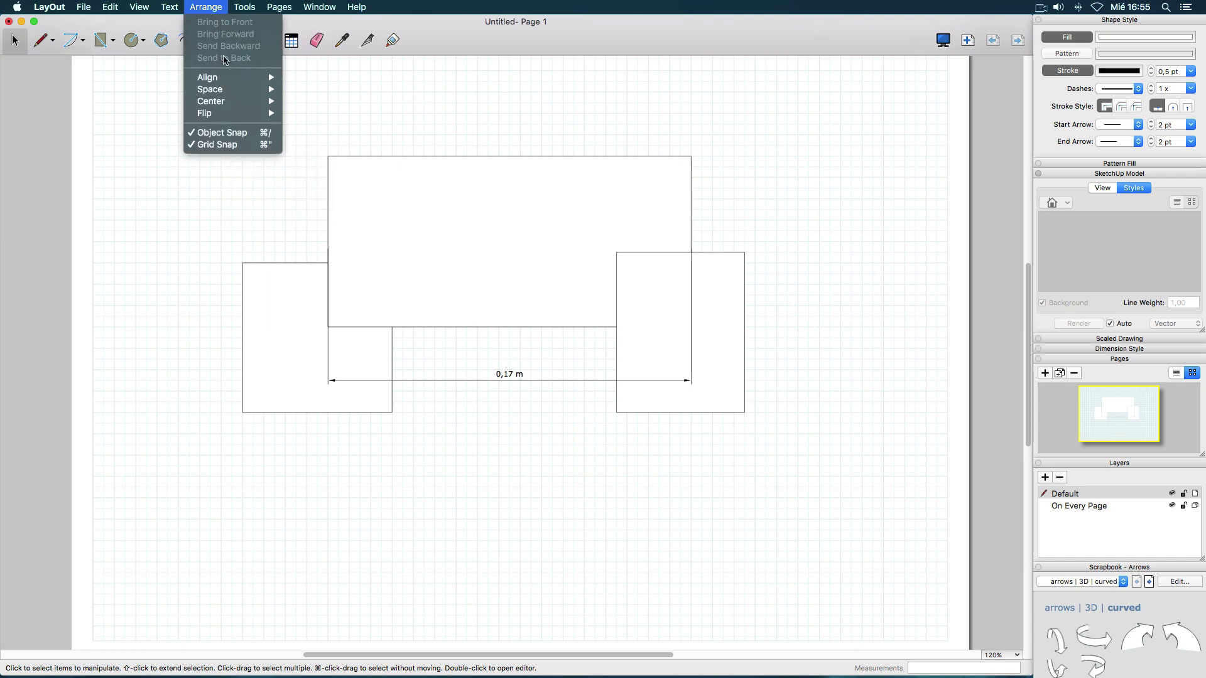
click(255, 198)
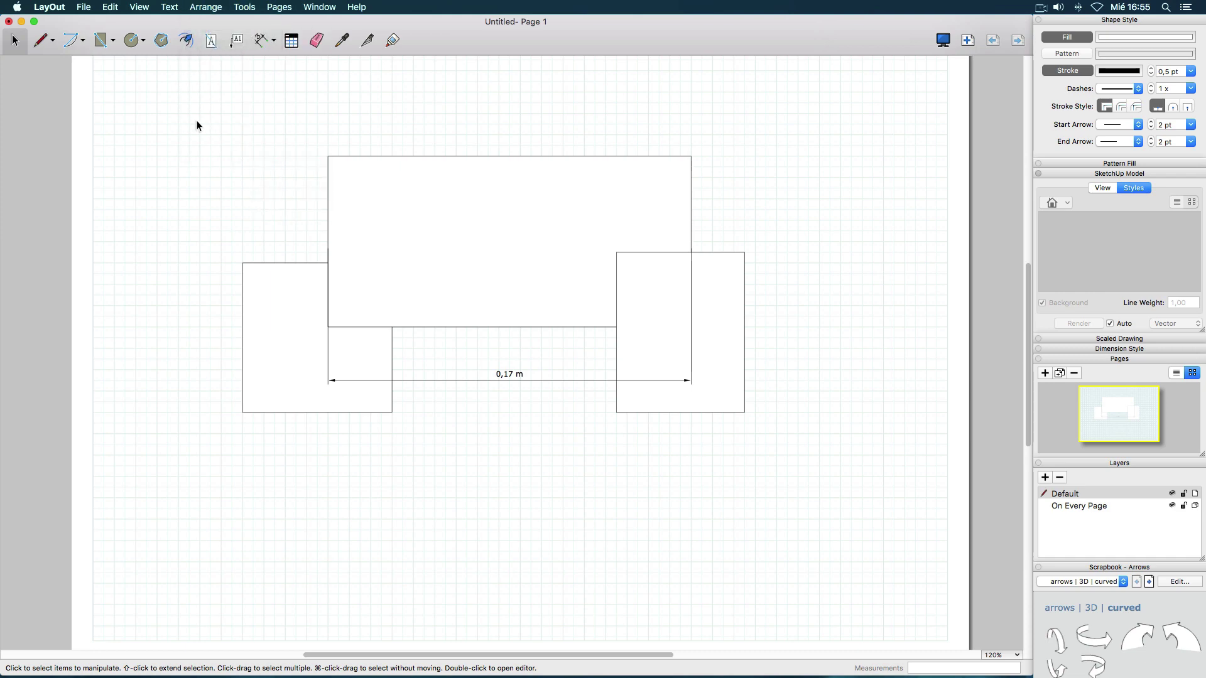
Delete the rectangles and the dimension from the page, and insert the sacapuntas SketchUp document.
mouse_move(196, 126)
mouse_down()
mouse_move(810, 448)
mouse_move(871, 494)
mouse_up()
key(Delete)
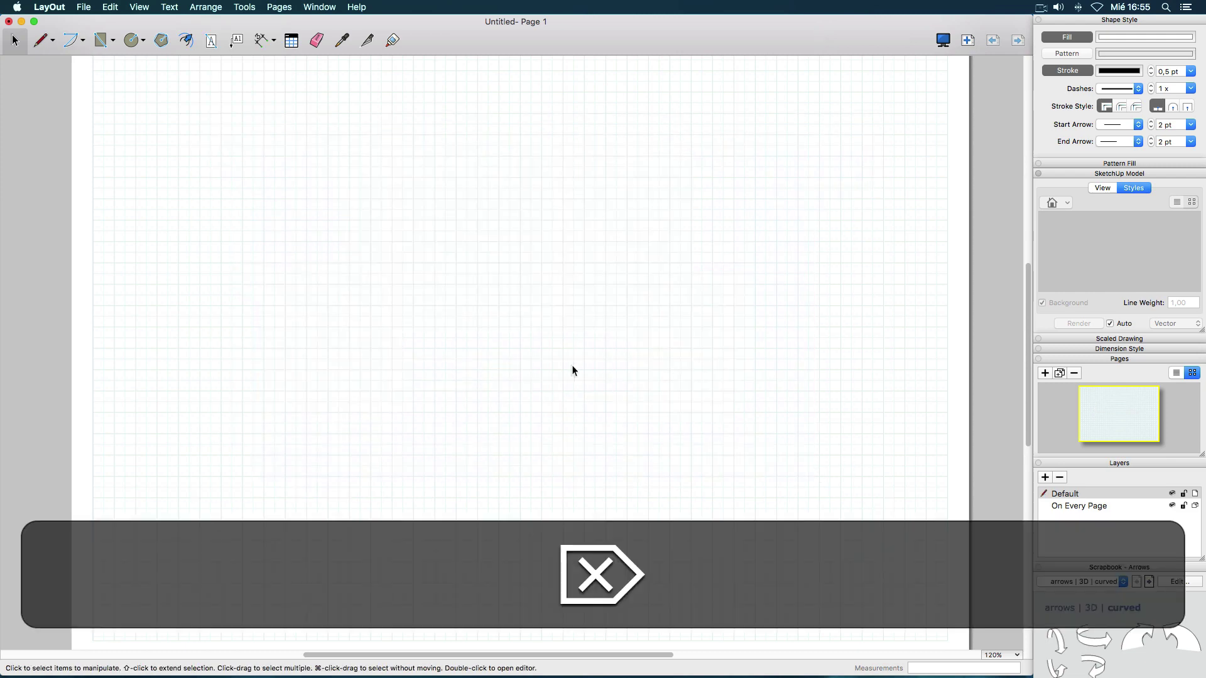
click(84, 7)
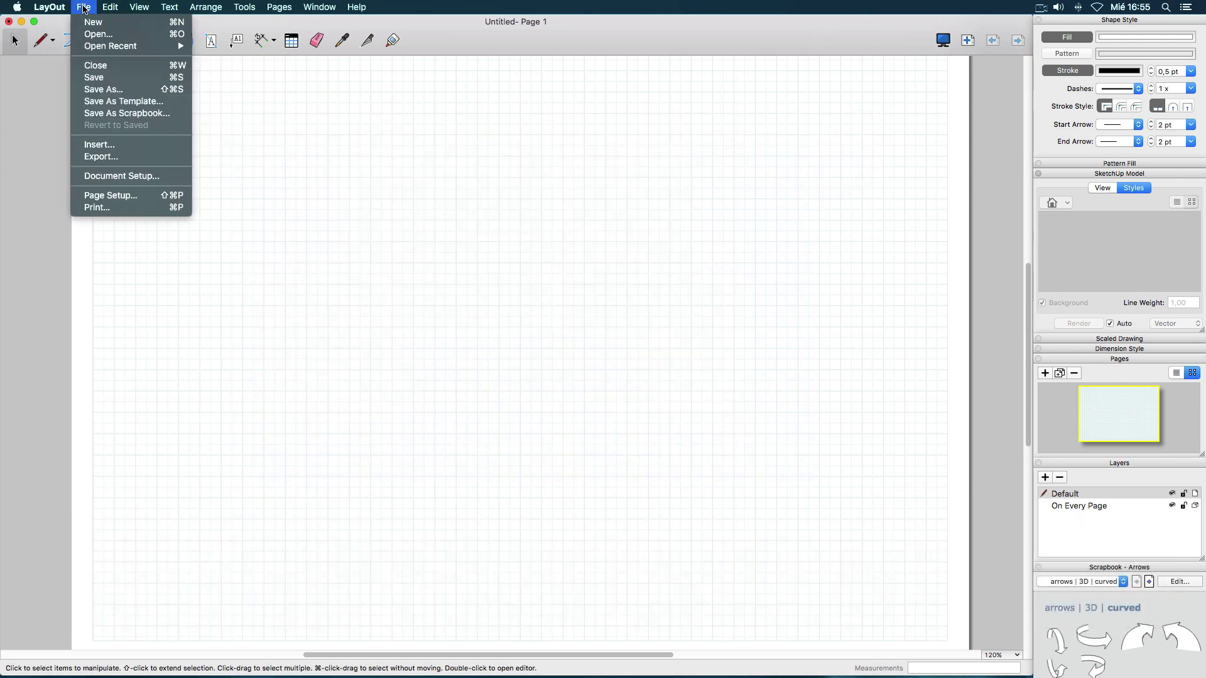
click(119, 145)
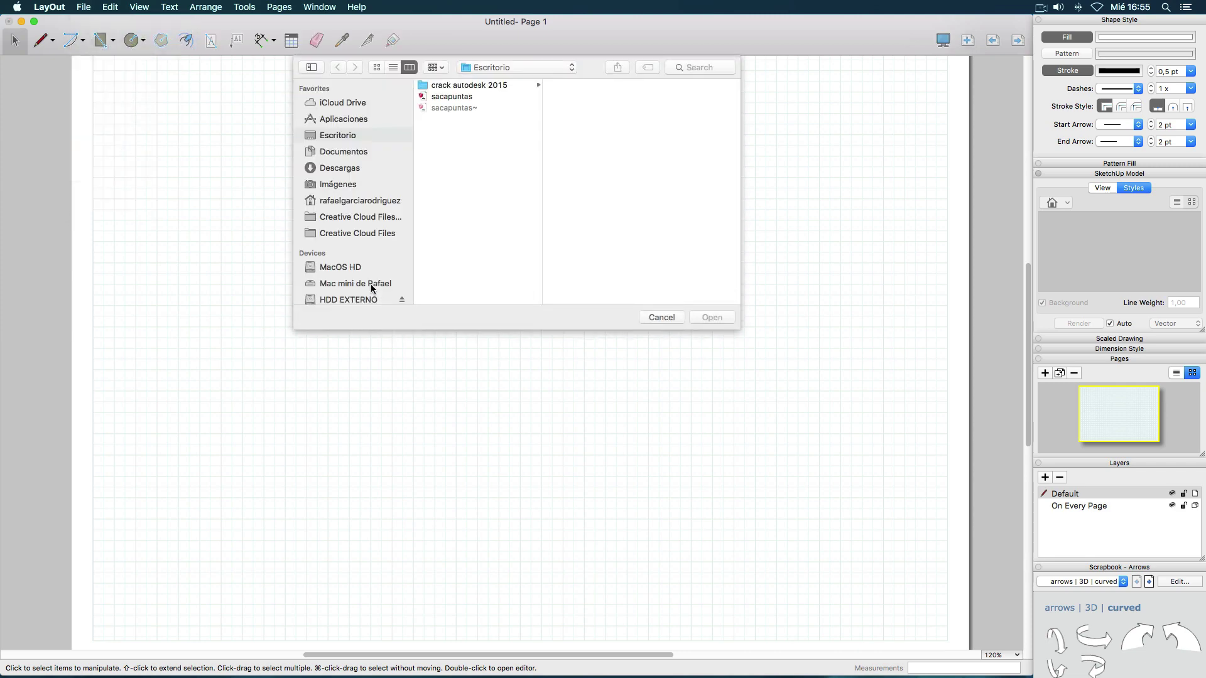
click(468, 96)
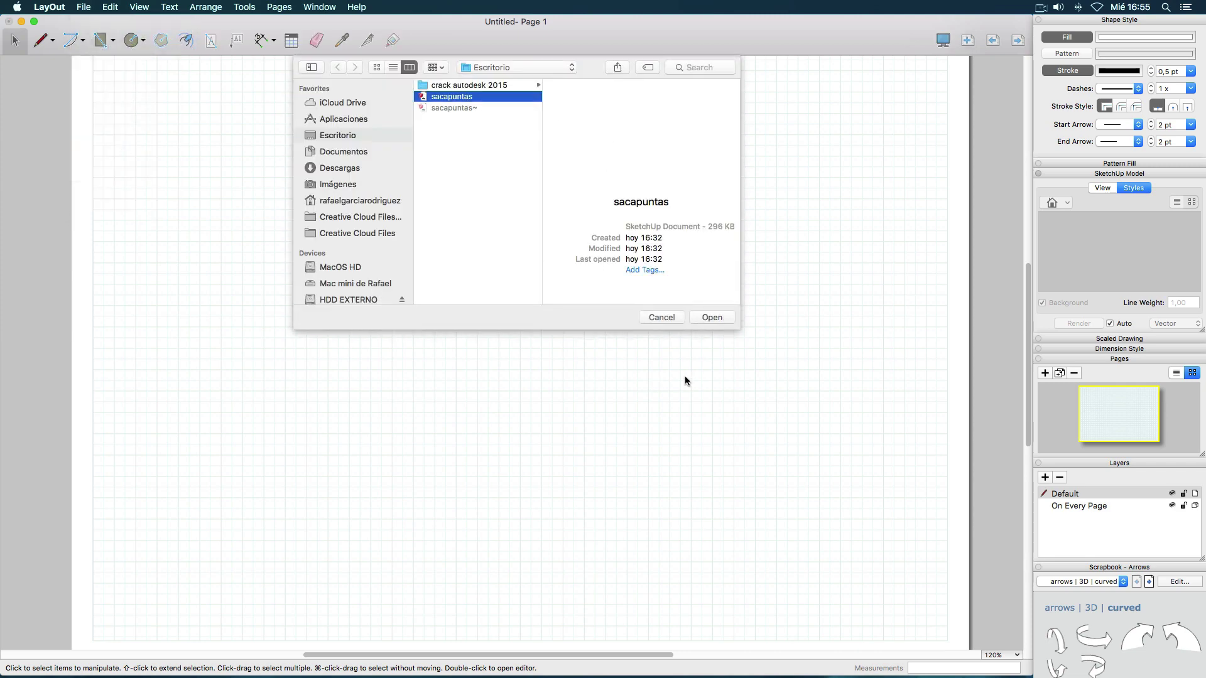
click(704, 318)
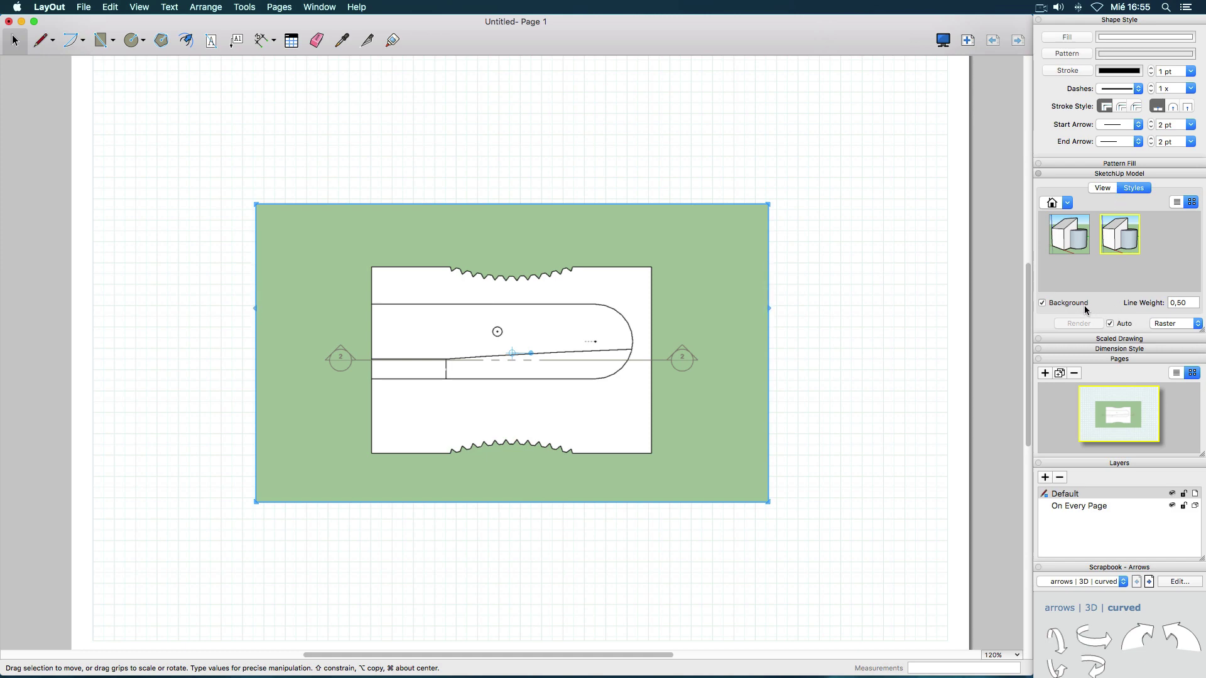
Turn off the inserted model's background and set its rendering to Vector, accepting the rendering notice.
click(1043, 303)
click(1172, 335)
click(1164, 314)
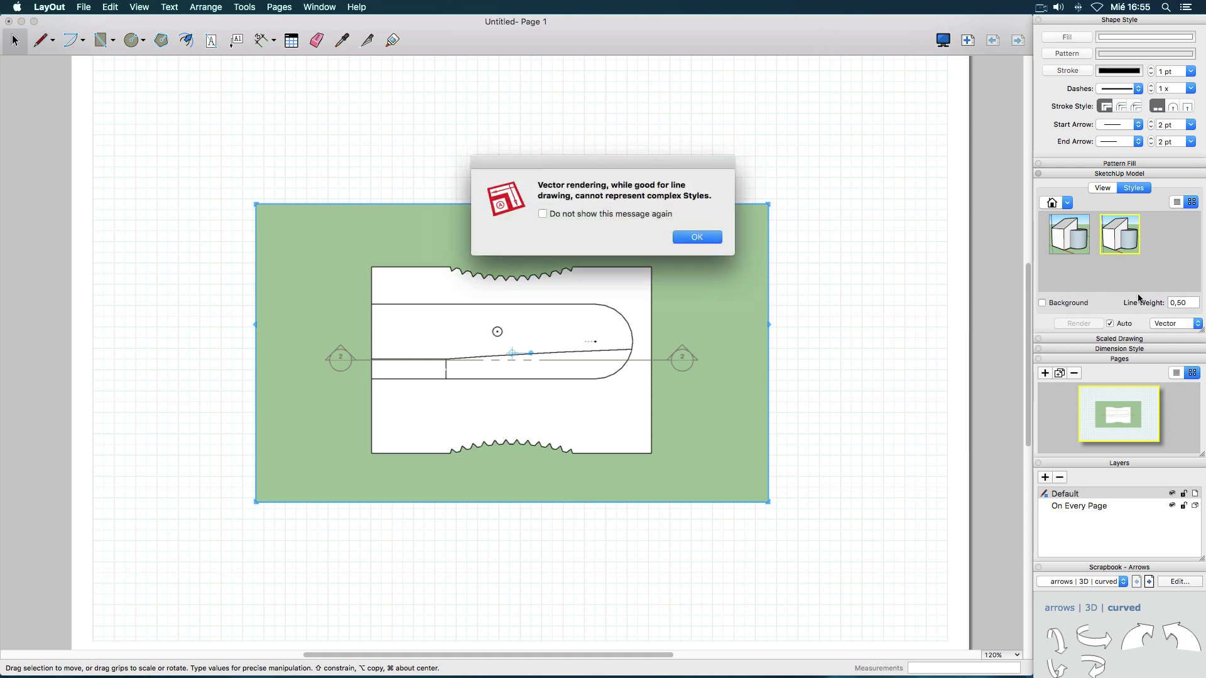
click(716, 237)
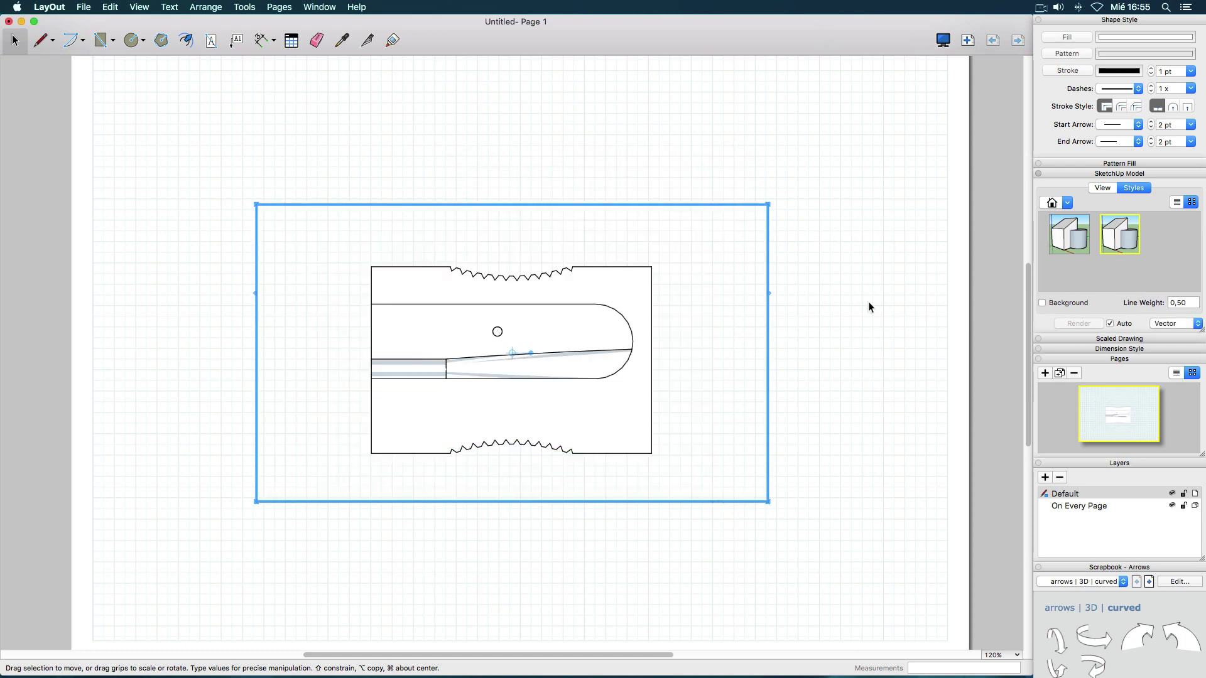
Turn the sharpener model's background back on and switch its rendering to Raster.
click(1064, 303)
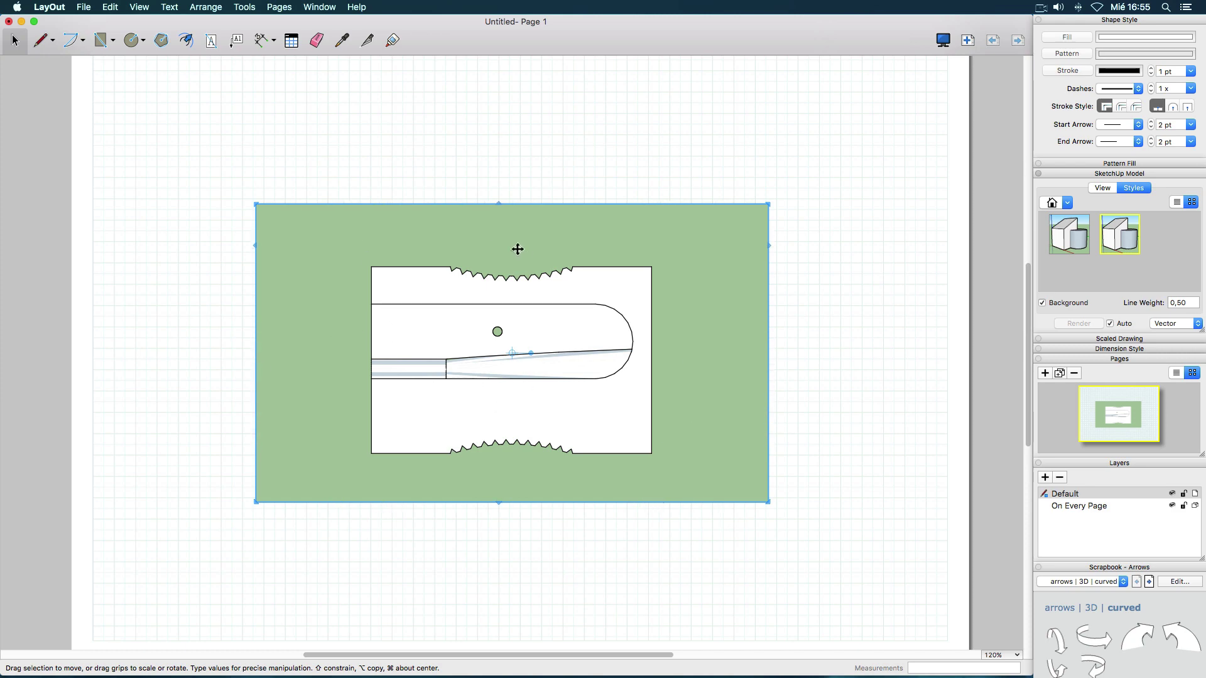
click(1167, 322)
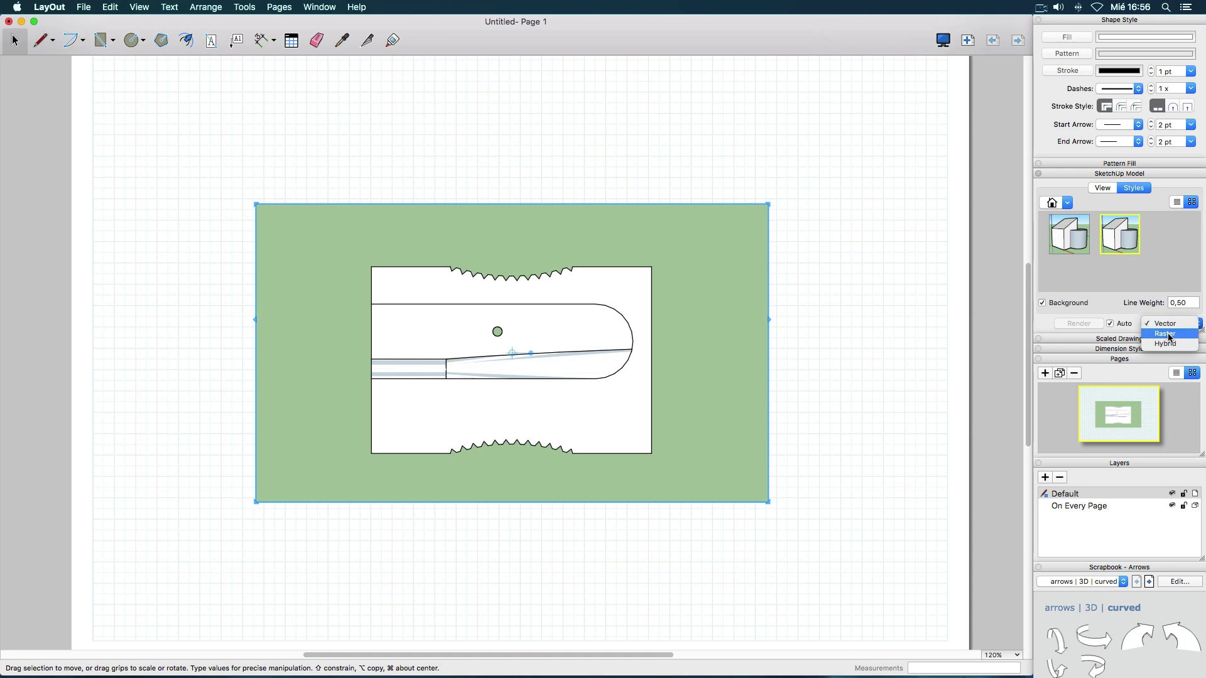
click(1167, 334)
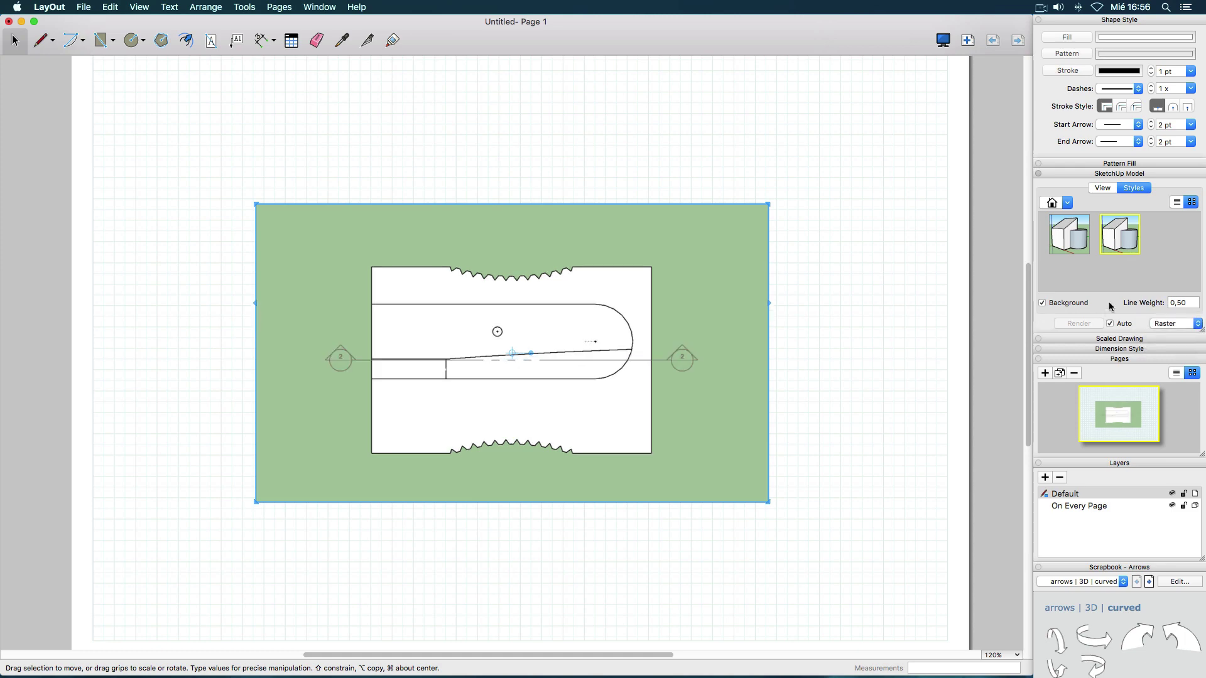
Turn off the sharpener model's background again and return its rendering to Vector.
click(1045, 303)
click(1167, 323)
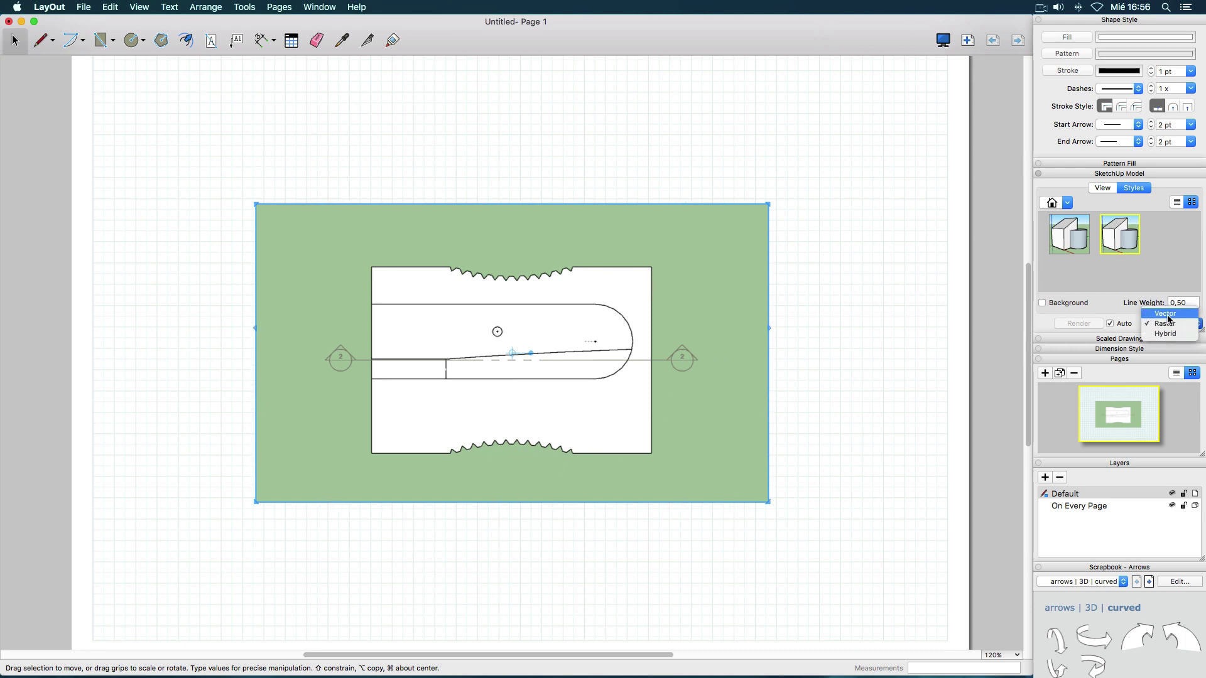
click(1157, 316)
click(697, 237)
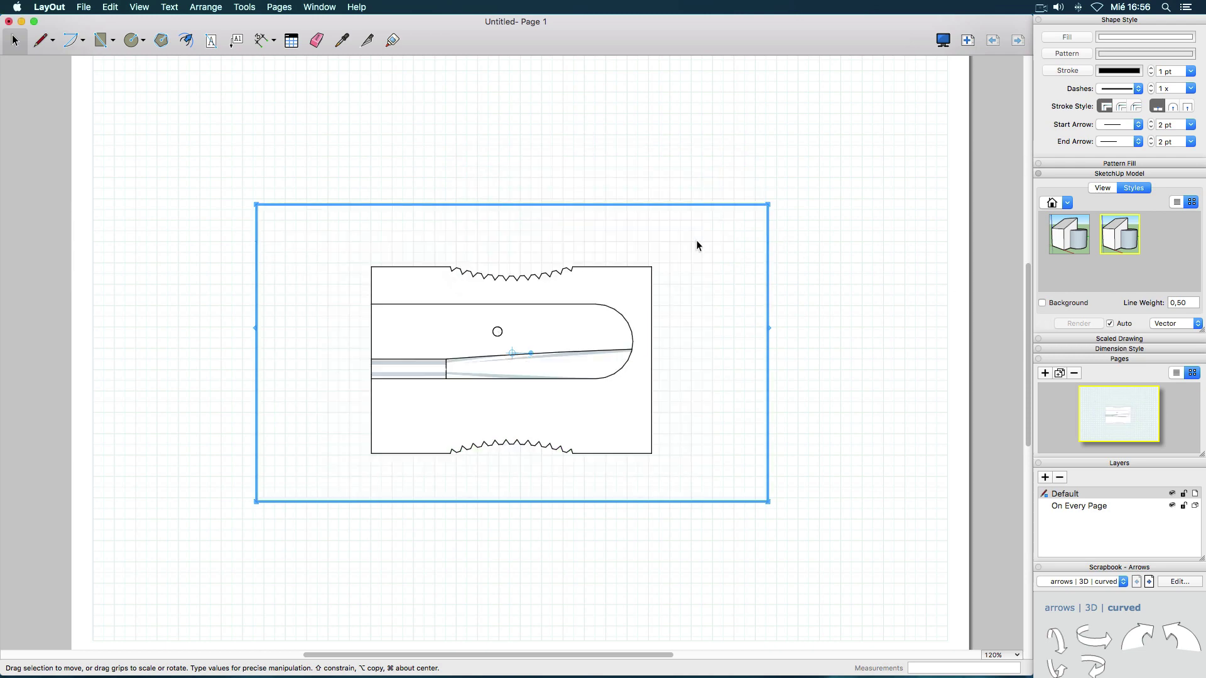
Toggle the model's background on and off, and switch the rendering to Raster with the background off.
click(1068, 304)
click(1042, 303)
click(1168, 324)
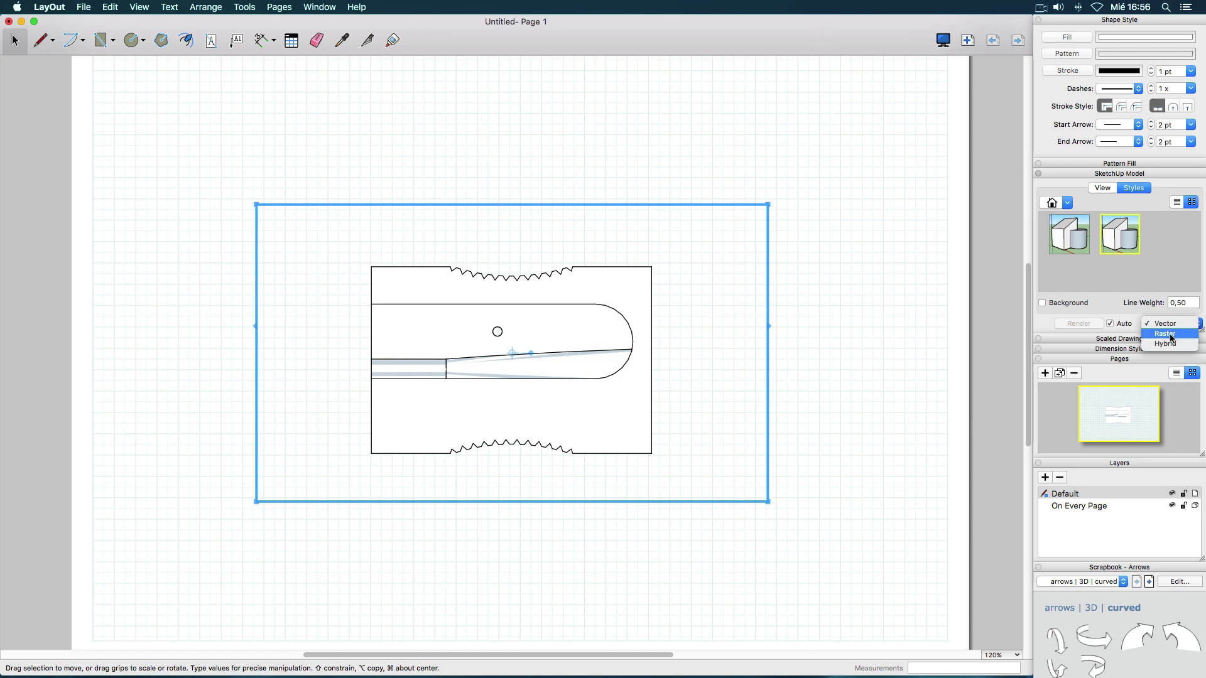
click(1180, 334)
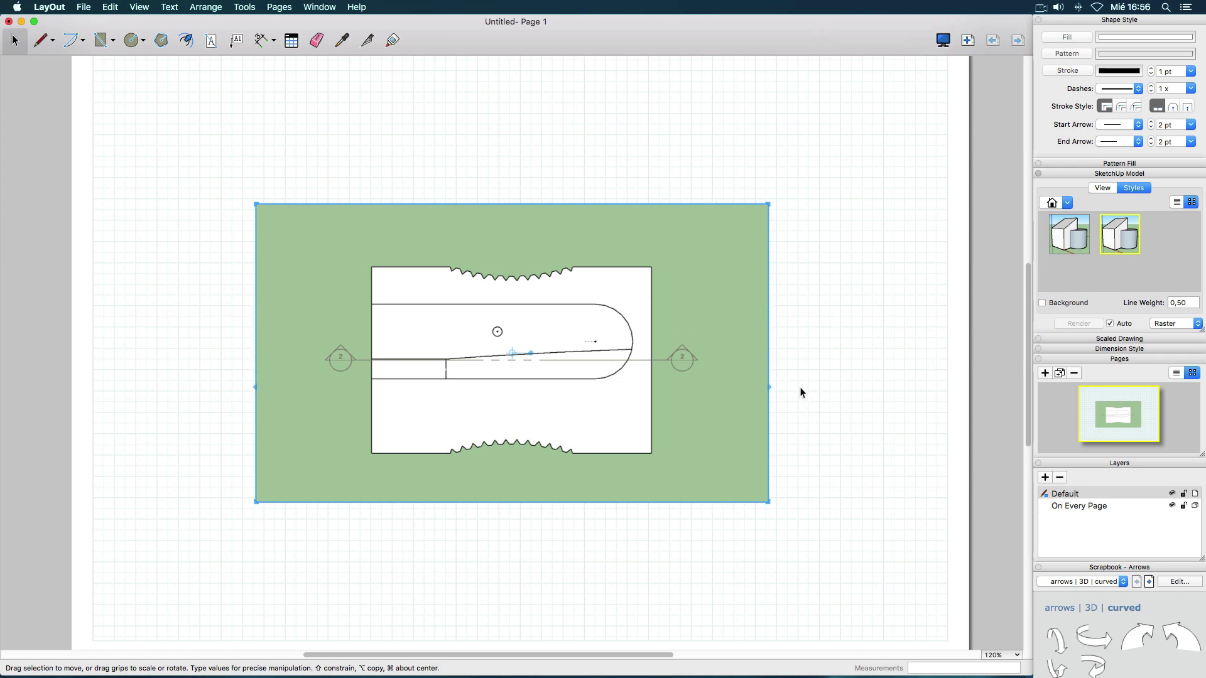
Return the model's rendering to Vector, and toggle its background on and off again.
click(1172, 324)
click(1170, 333)
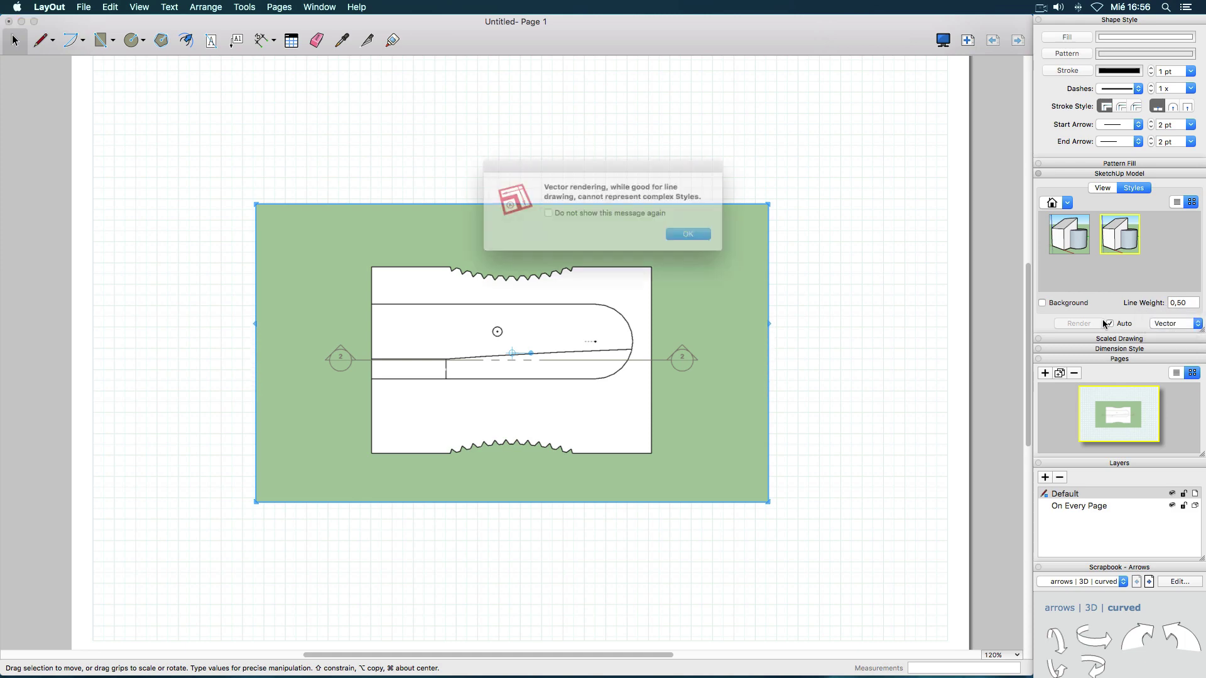
click(713, 242)
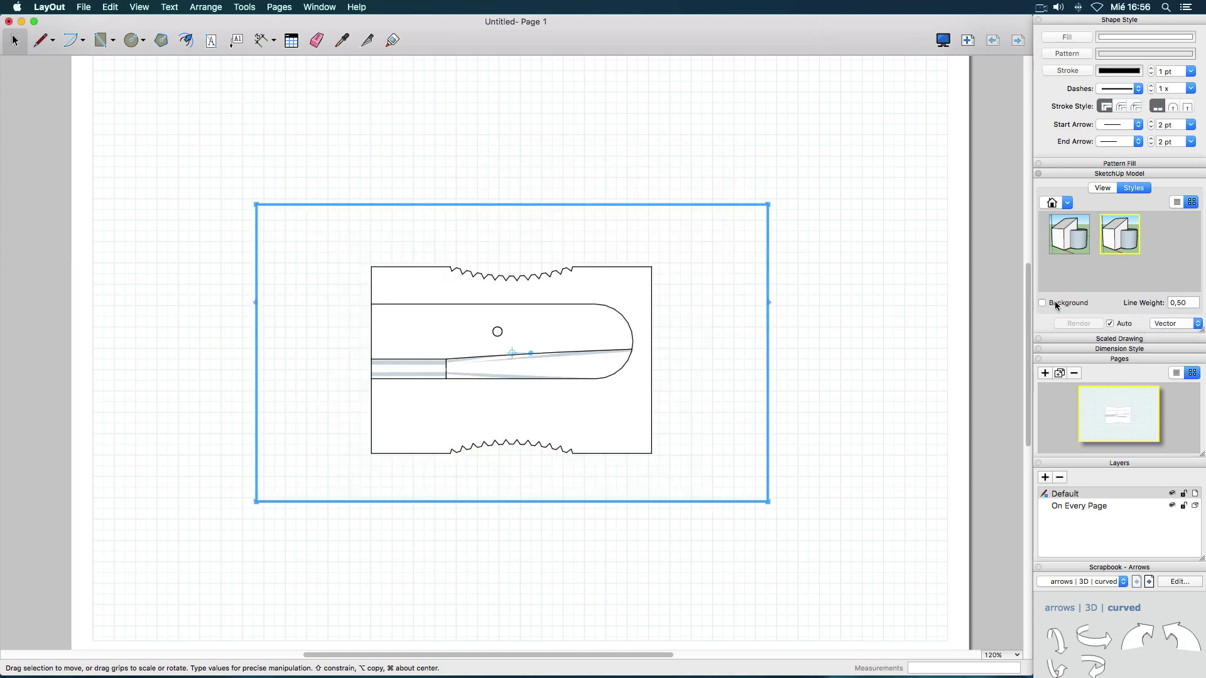
click(1055, 304)
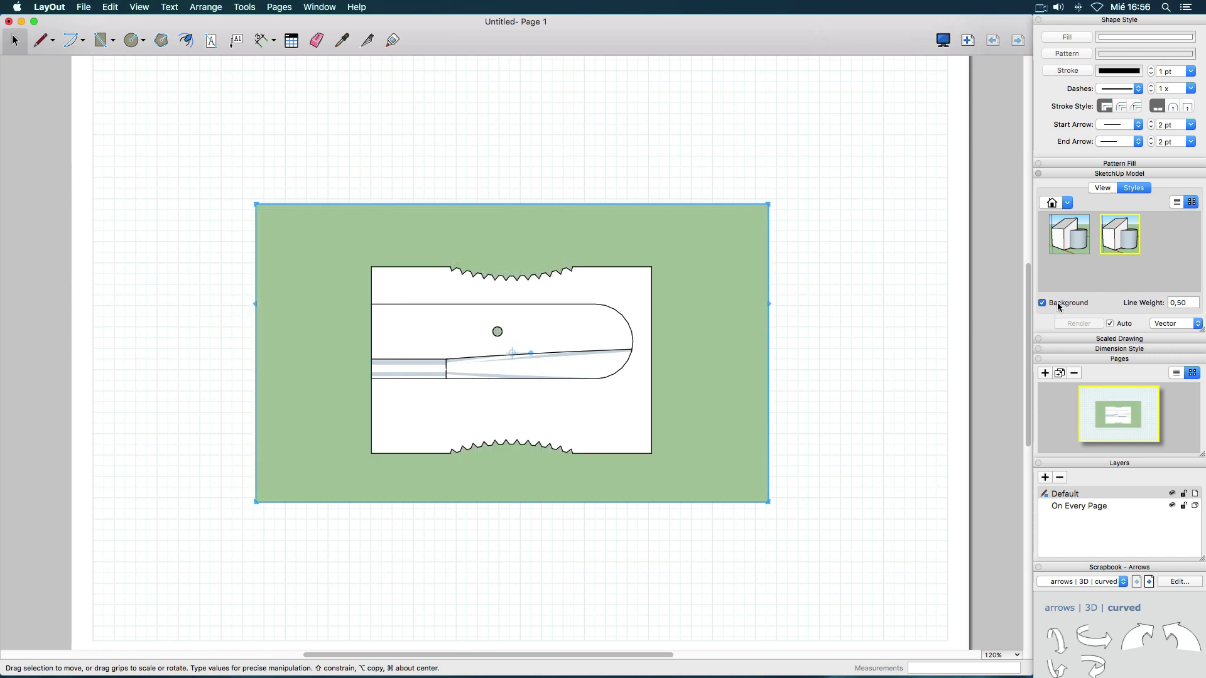
click(1057, 304)
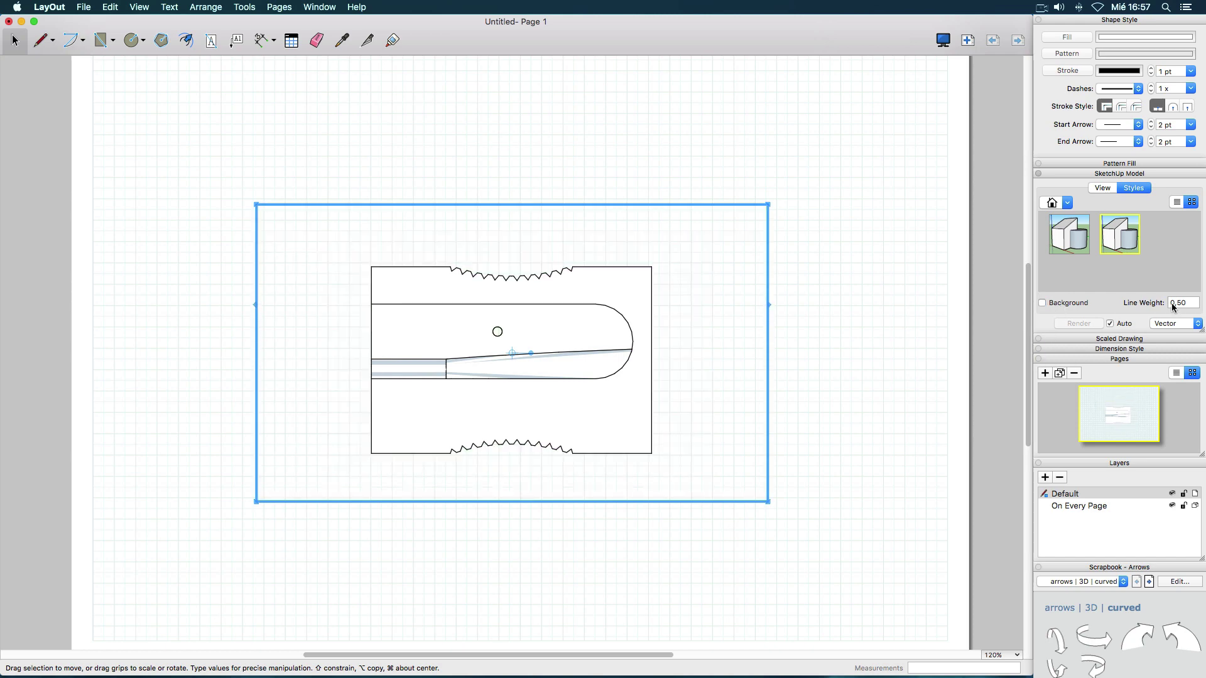
Try a line weight of 2 on the sharpener model, and set it to 1.
click(1171, 303)
key(Return)
text(2)
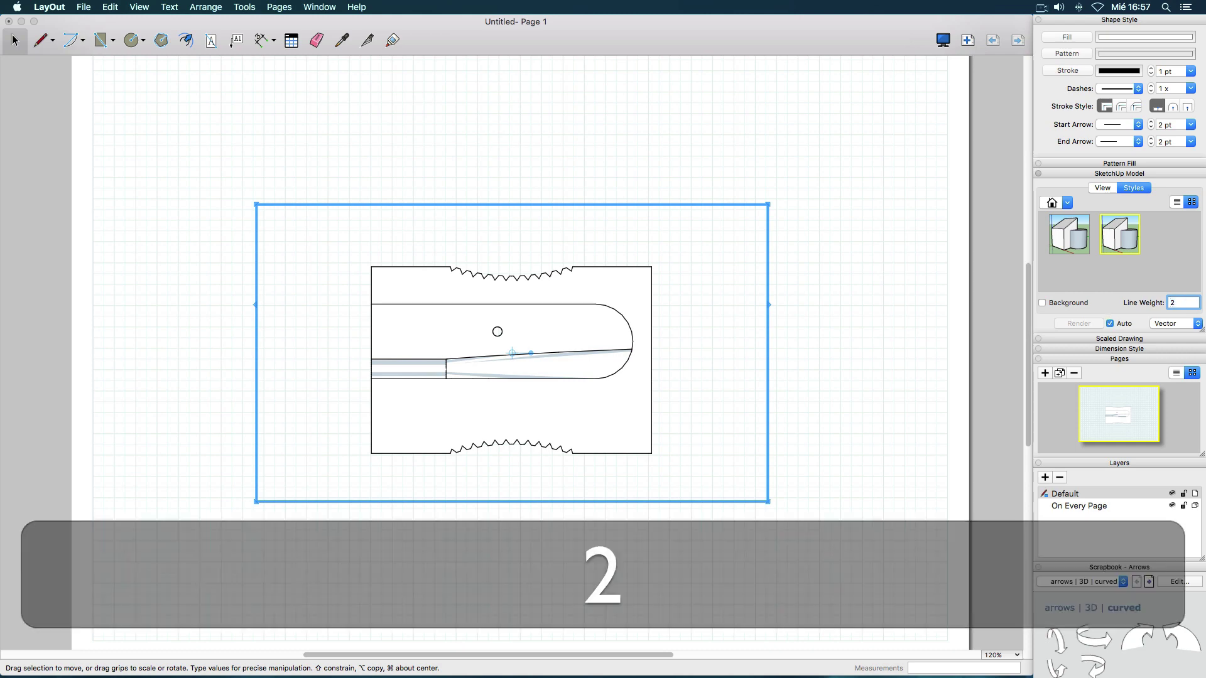
key(Return)
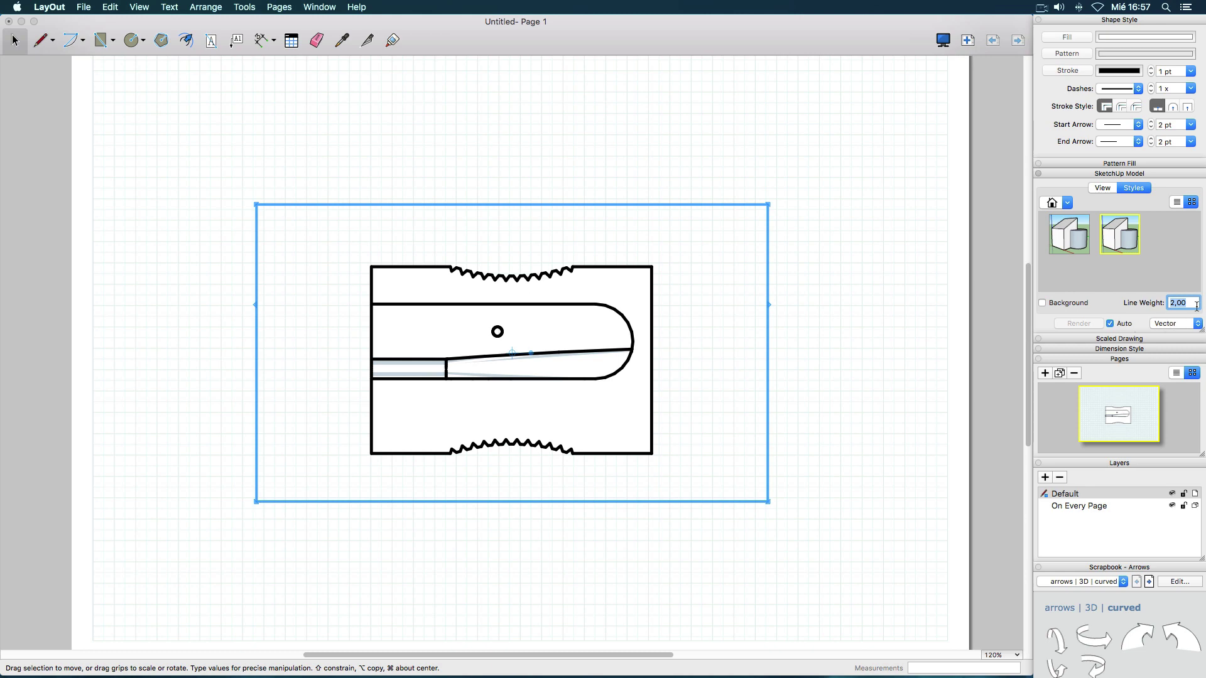
text(1)
key(Return)
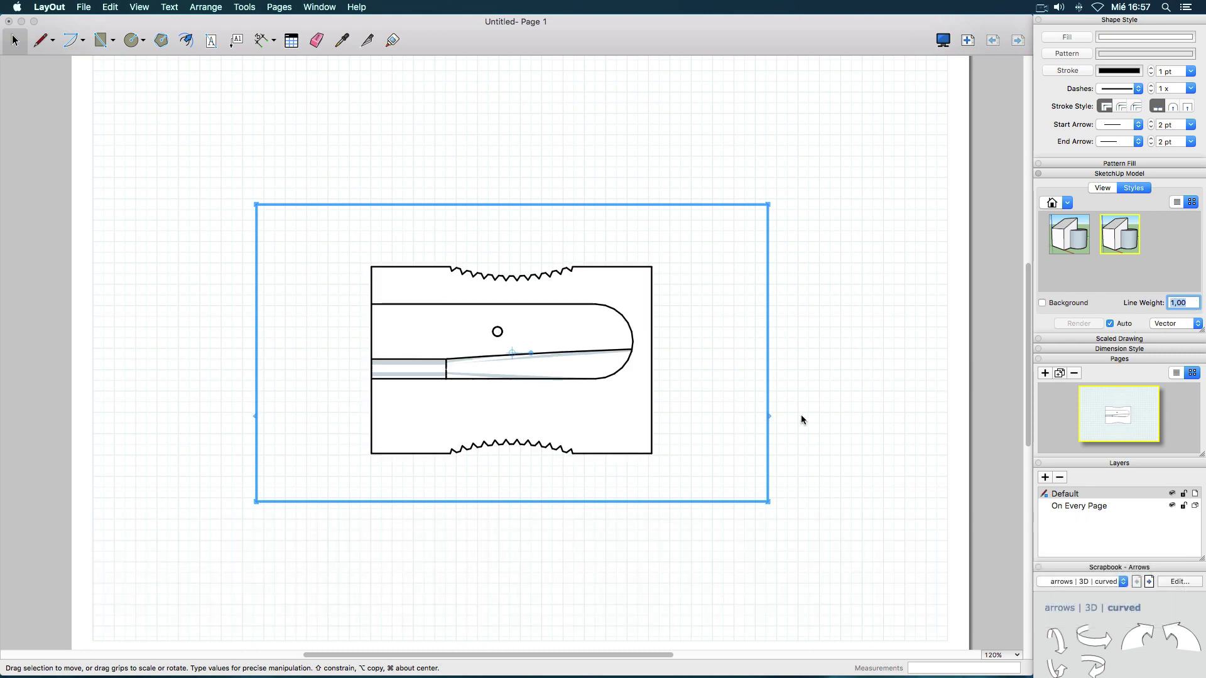
Set the orthographic scale of the sharpener view to 1mm:5mm (1:5).
click(1104, 189)
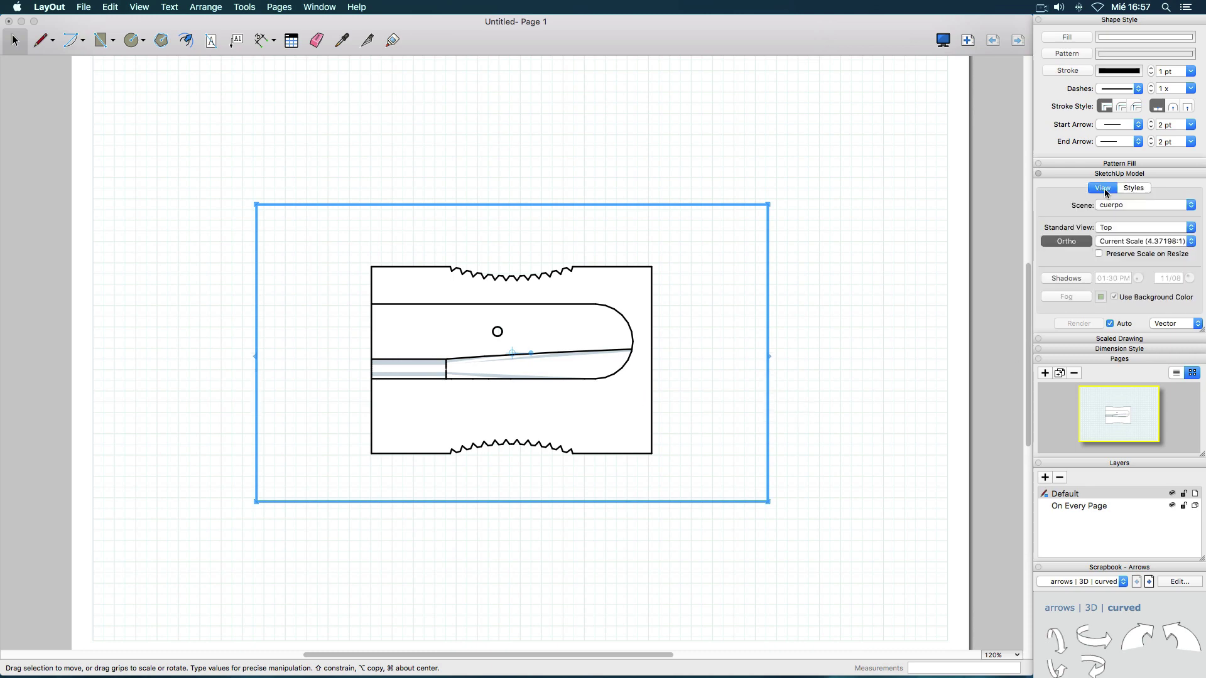
click(1160, 244)
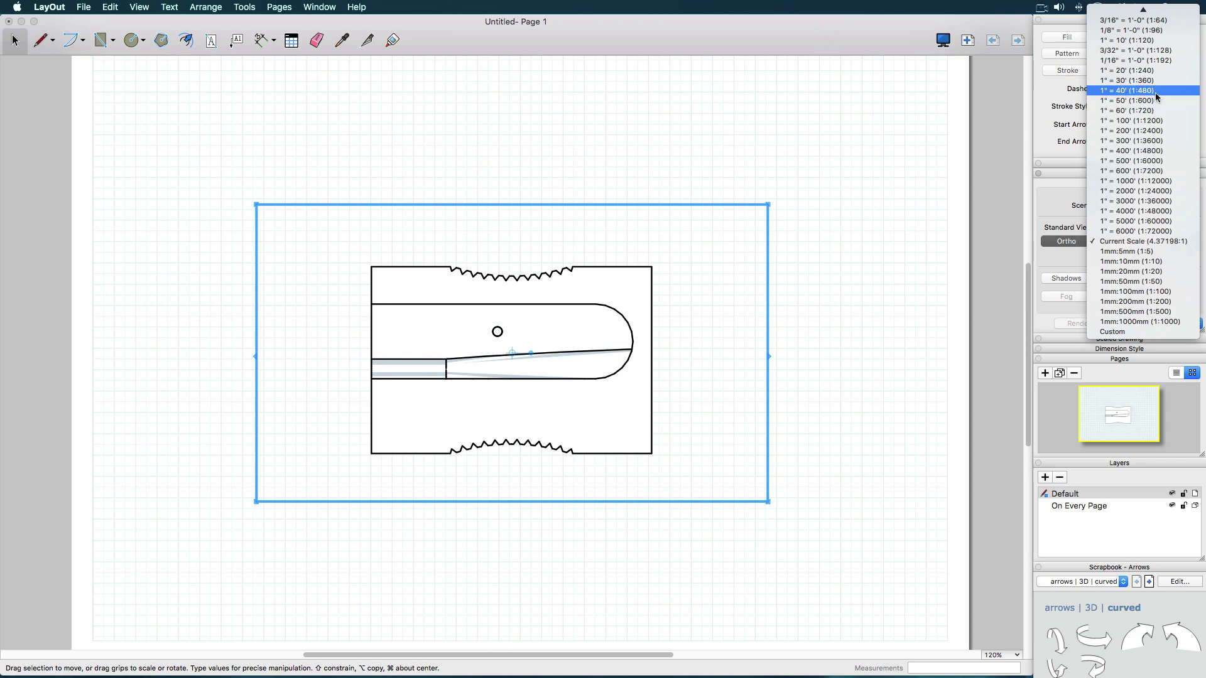
click(1162, 253)
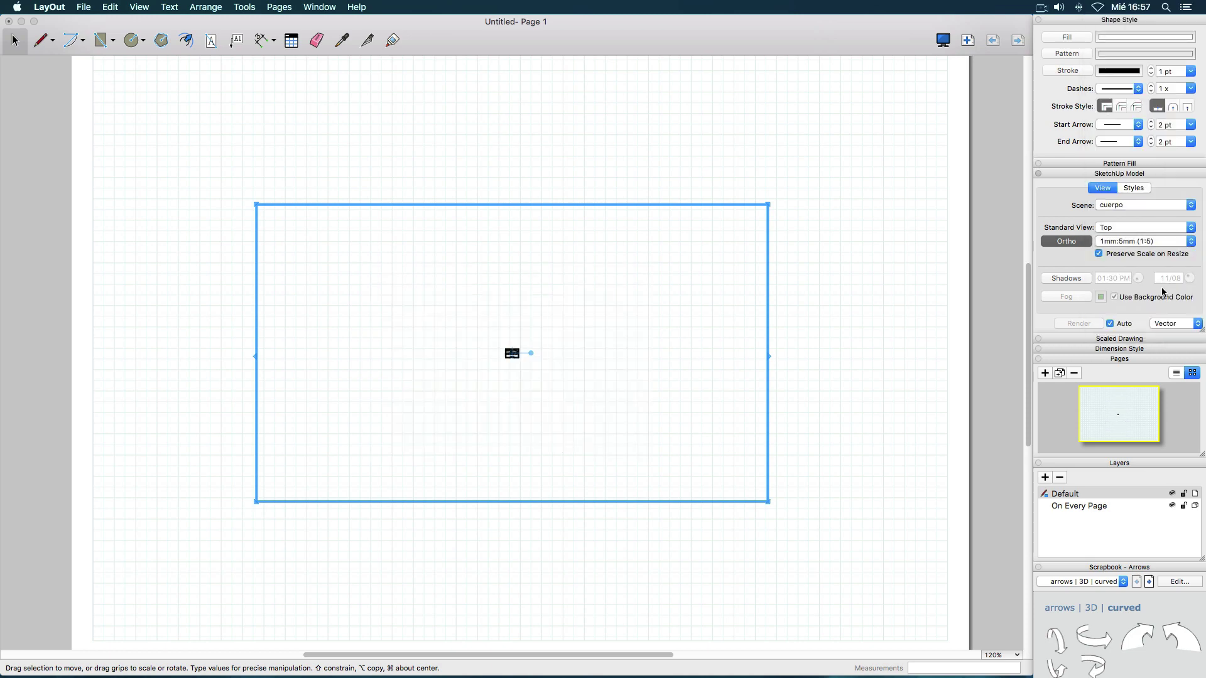
Try the sharpener view at Full Size (1:1), and set its scale to 1mm:20mm (1:20).
click(1161, 235)
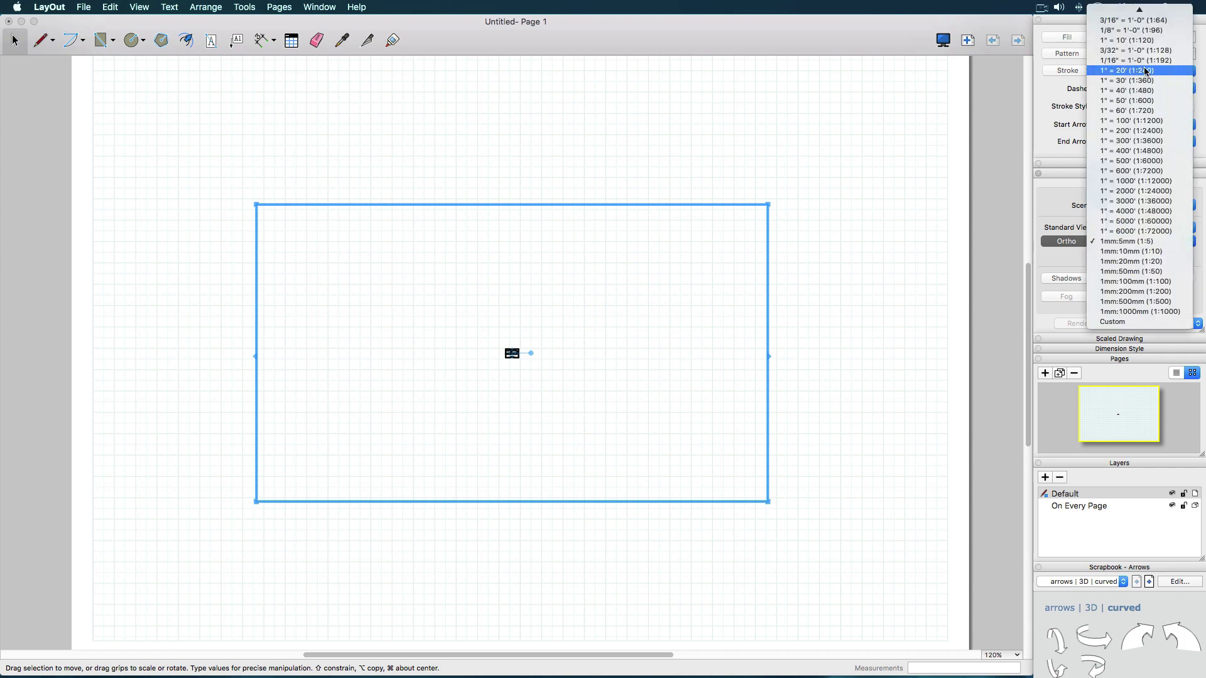
scroll(1140, 58, up, 5)
click(1140, 11)
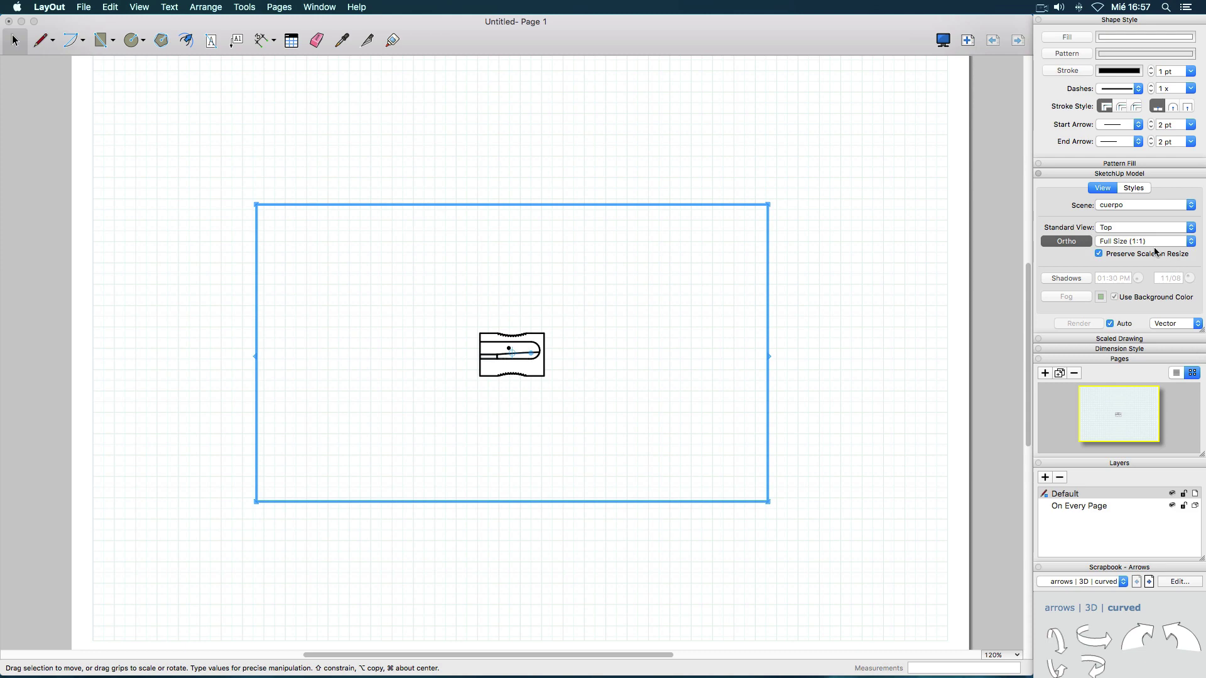
click(1153, 242)
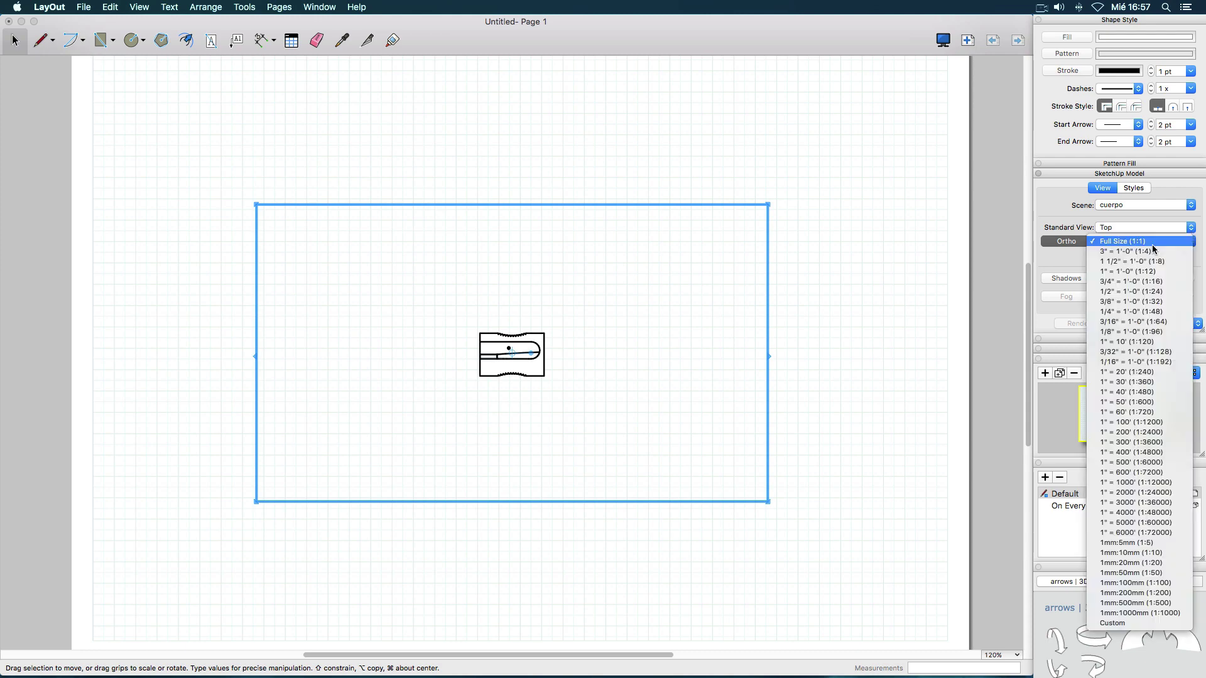
click(1153, 564)
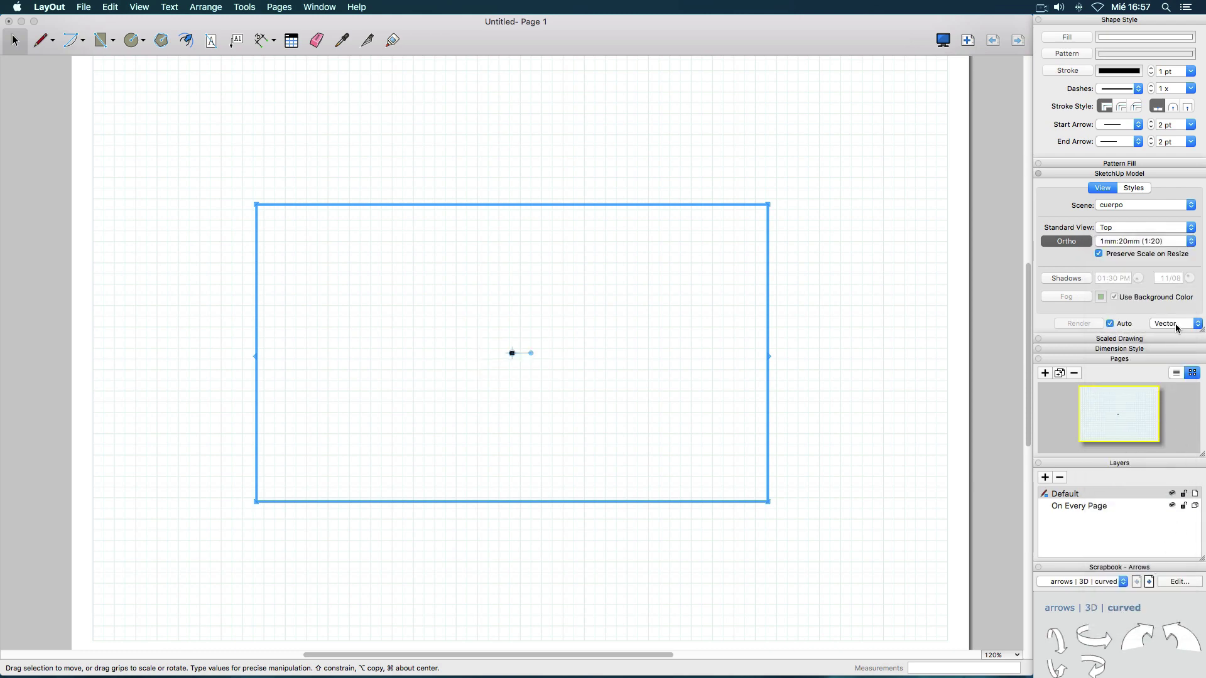
Set the orthographic scale of the sharpener view to Full Size (1:1).
click(1153, 242)
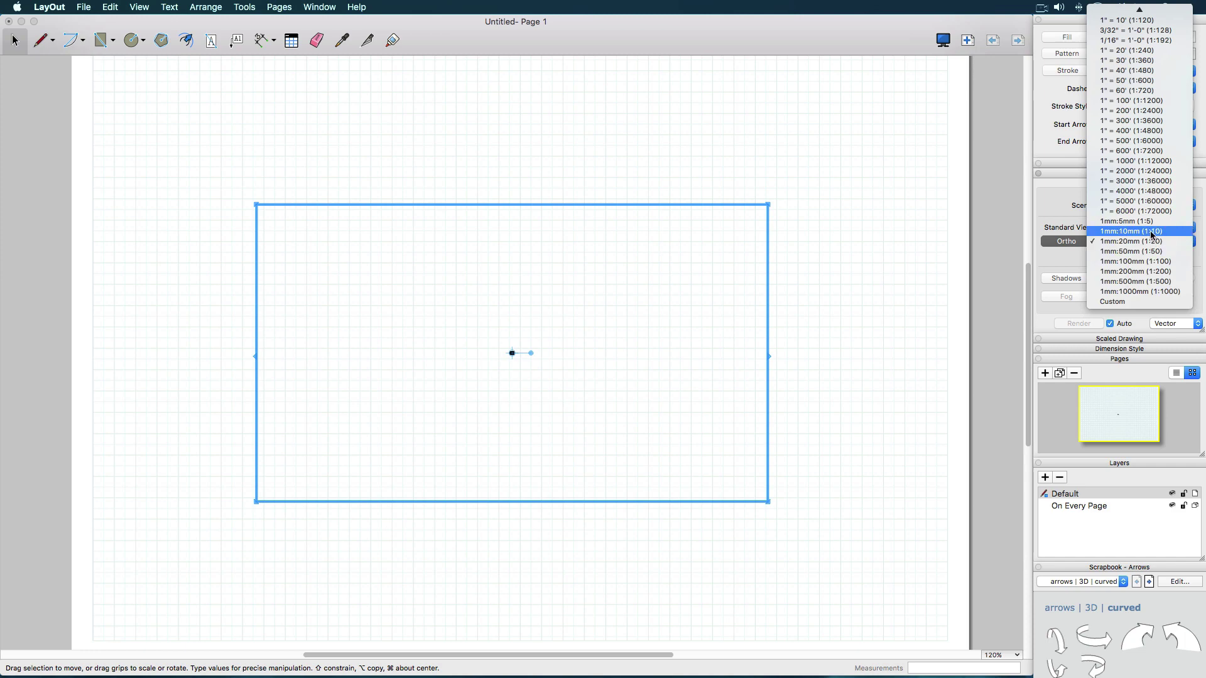
scroll(1145, 217, up, 1)
mouse_move(1139, 10)
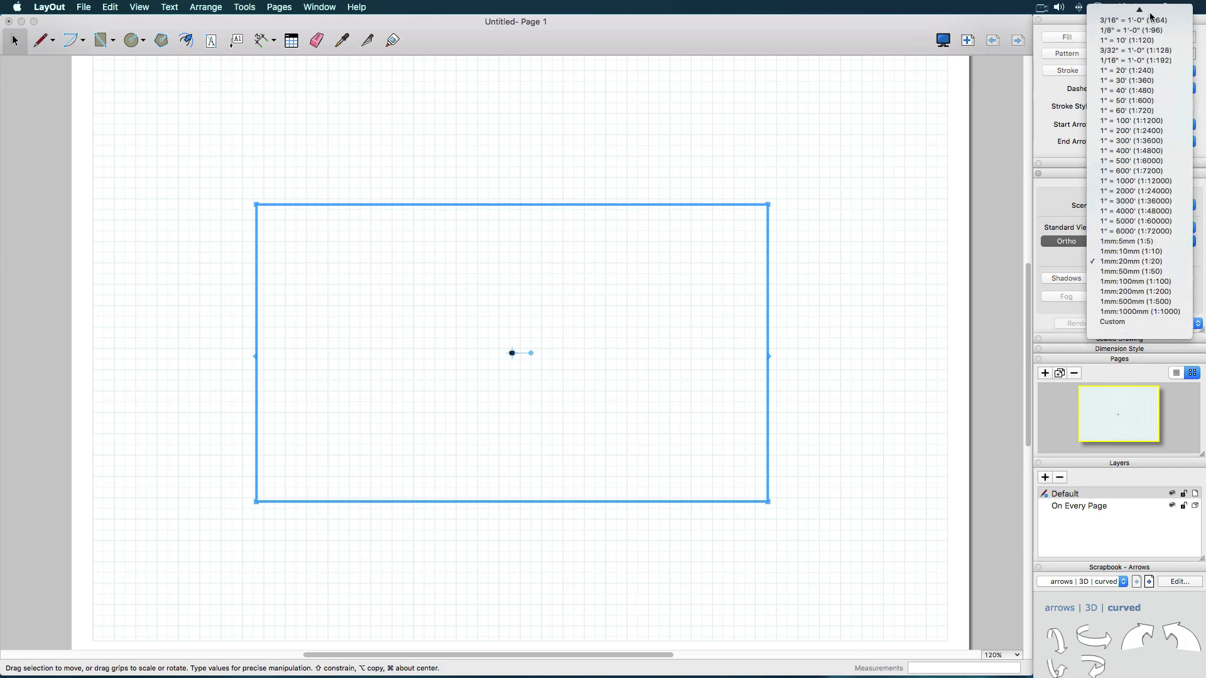
click(1127, 12)
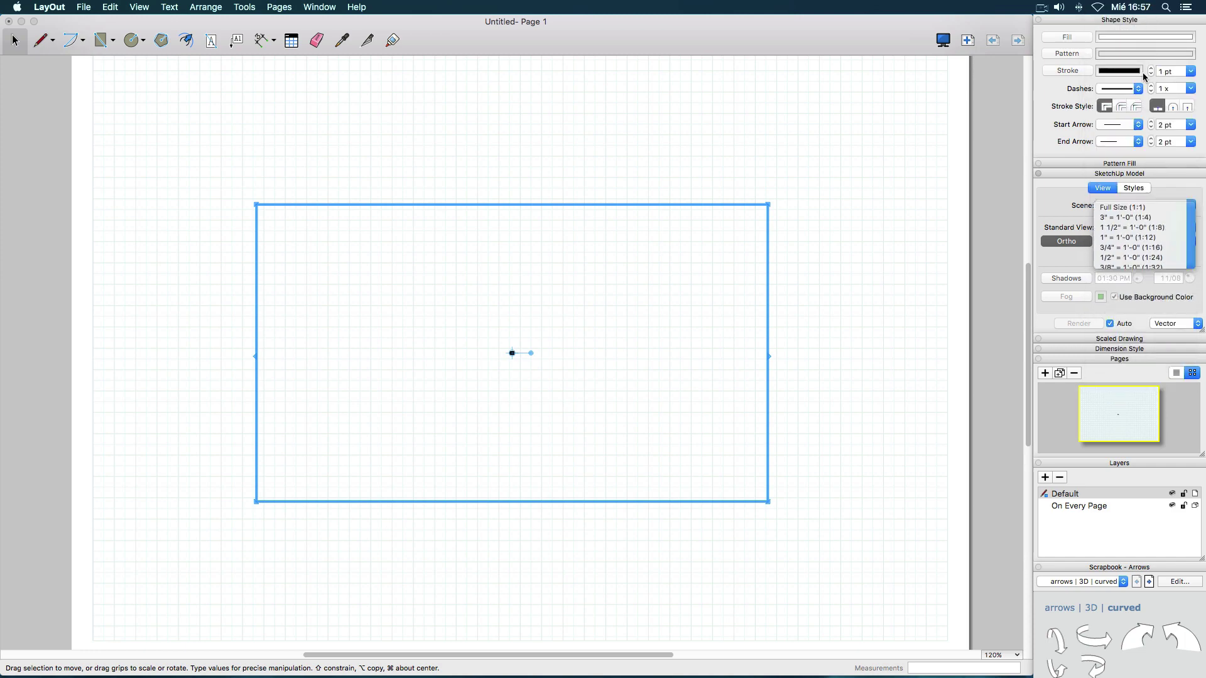
click(1195, 324)
click(1195, 325)
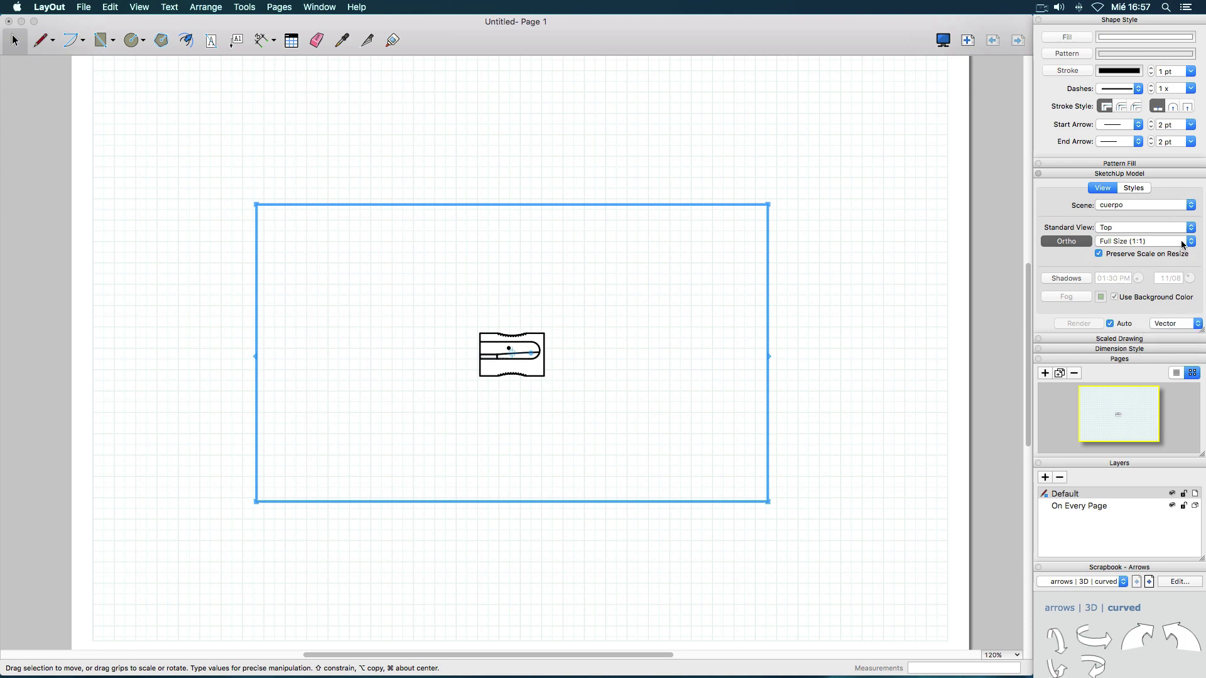
Add a custom scale of 2 on paper to 1,0 mm in the model (2:1) and apply it to the sharpener view.
click(1189, 242)
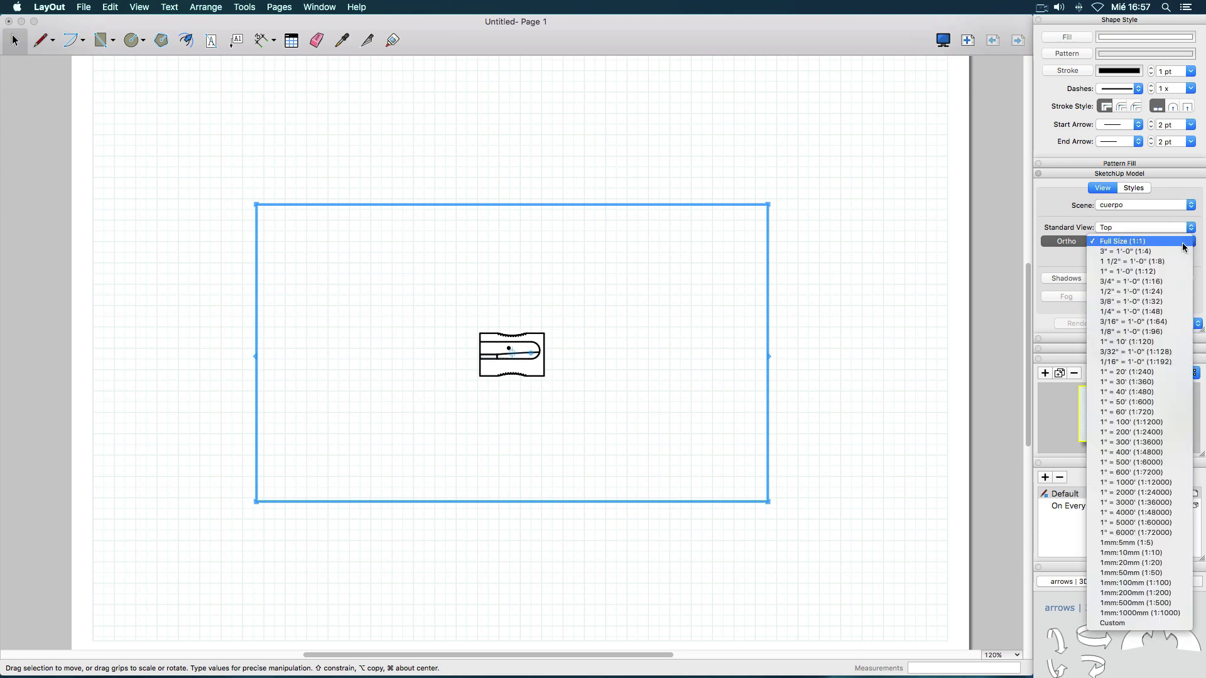
click(1112, 624)
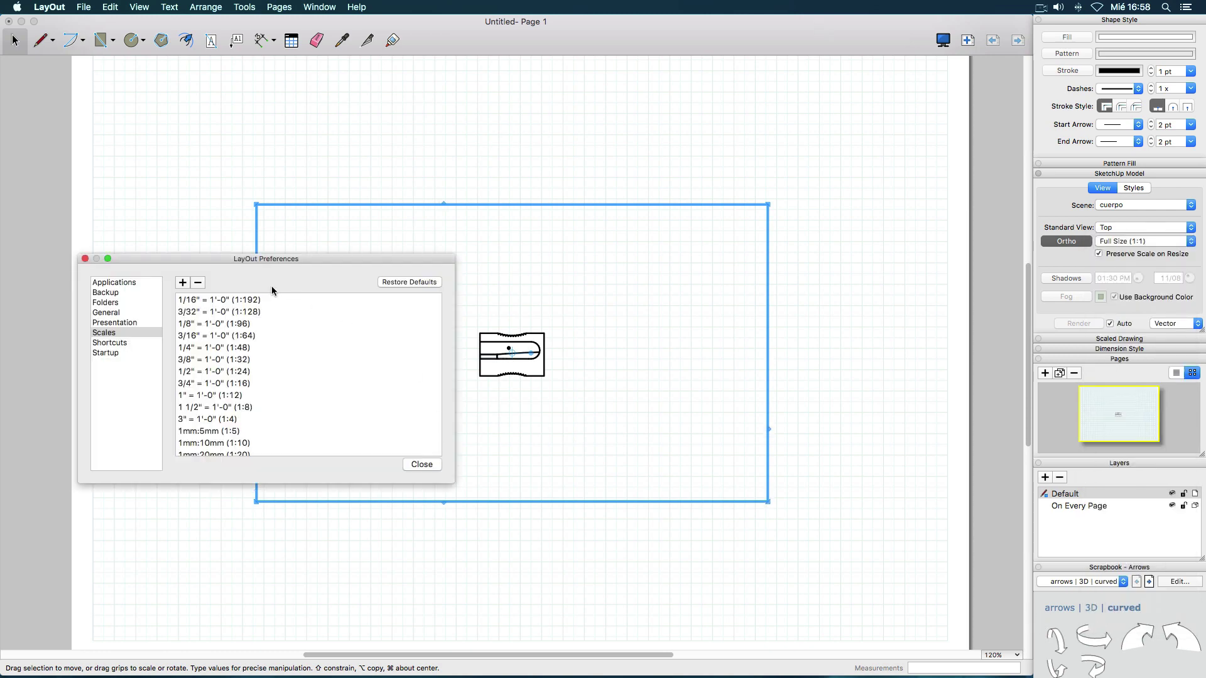
drag(255, 261, 730, 417)
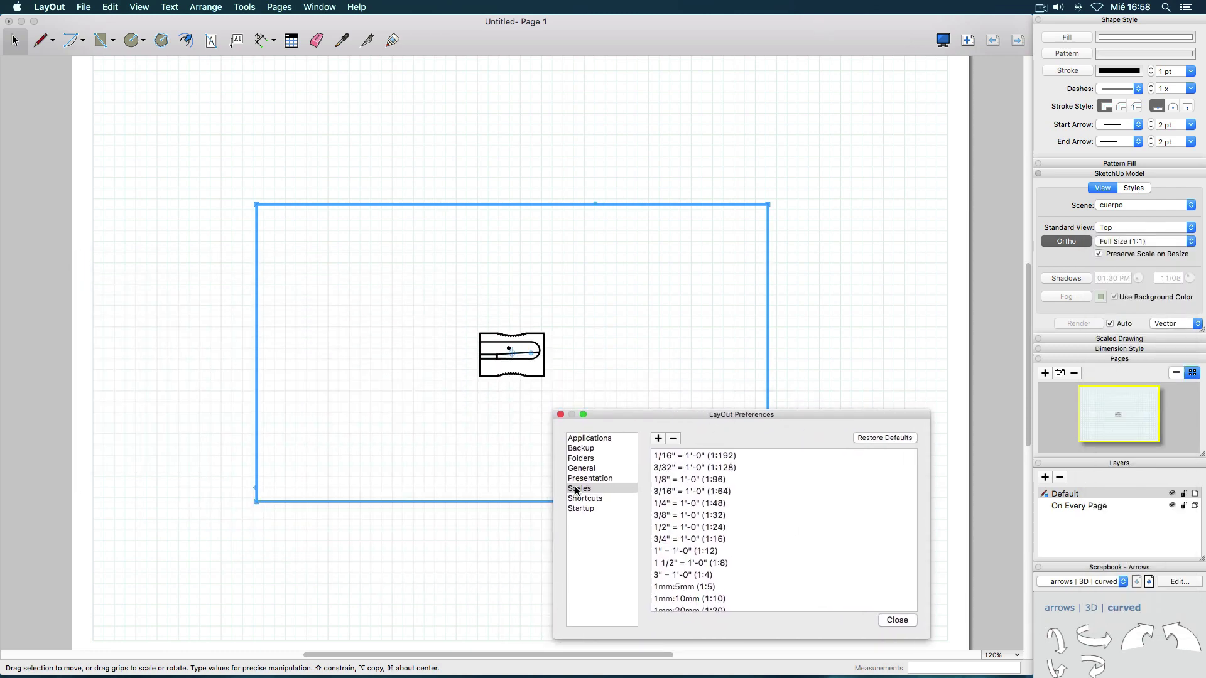
click(657, 439)
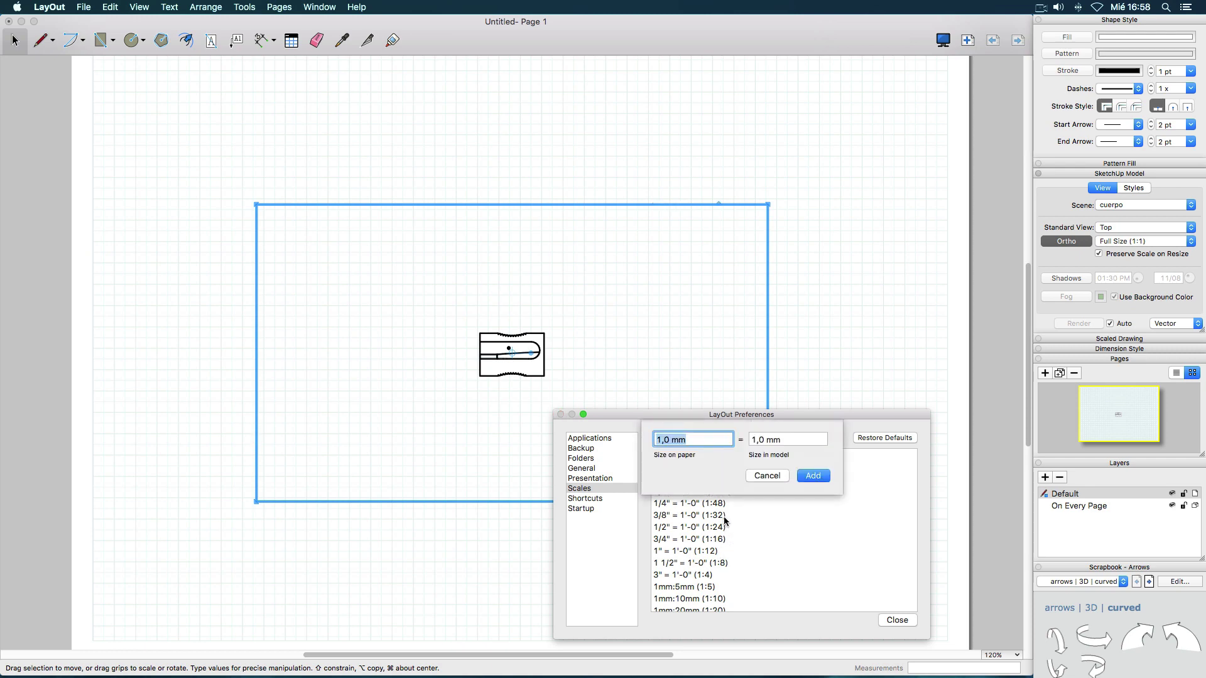
text(2)
key(Tab)
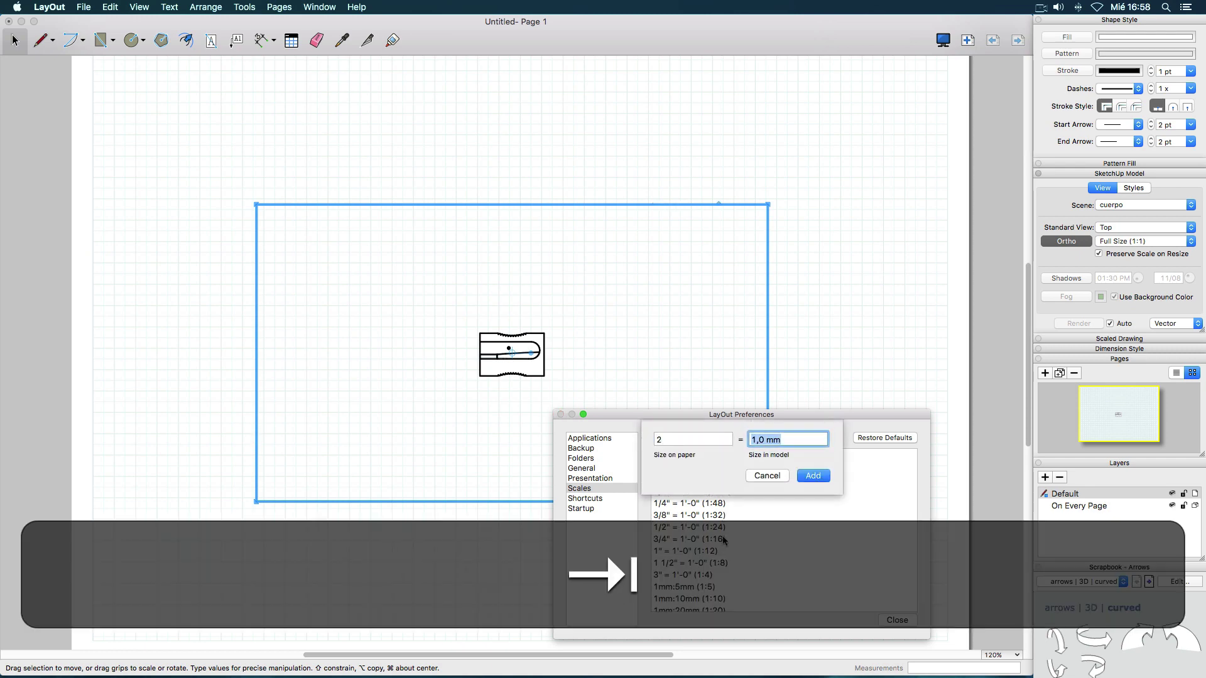
click(807, 476)
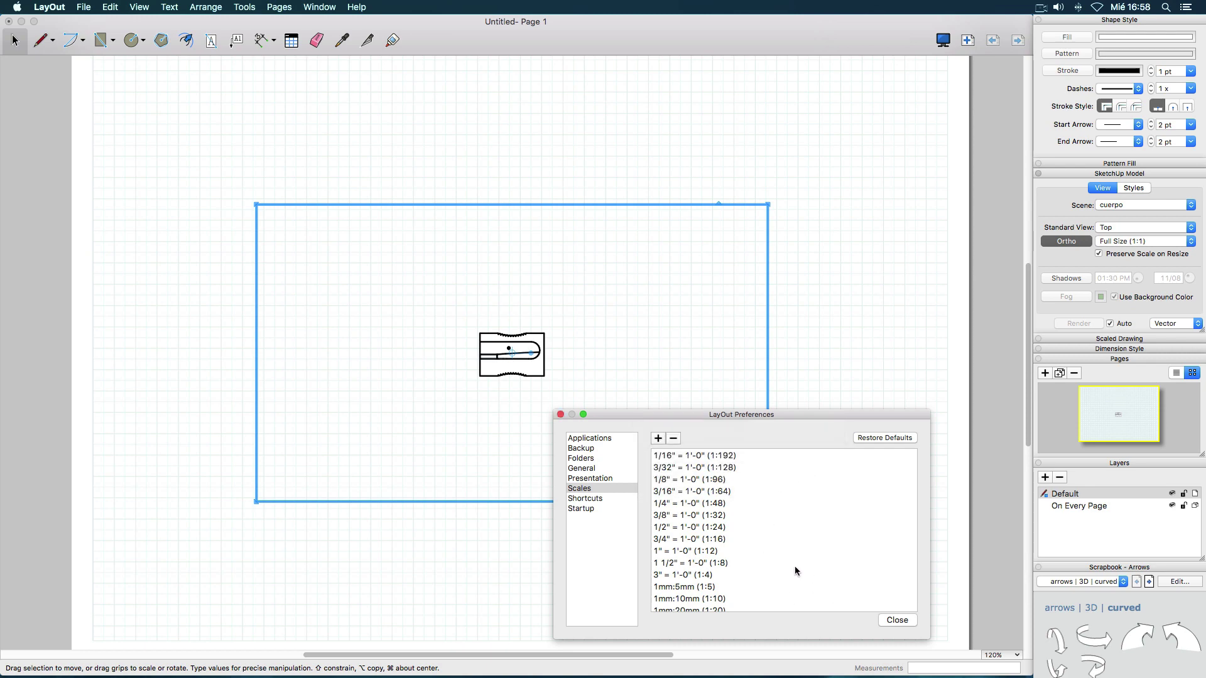
scroll(794, 566, down, 15)
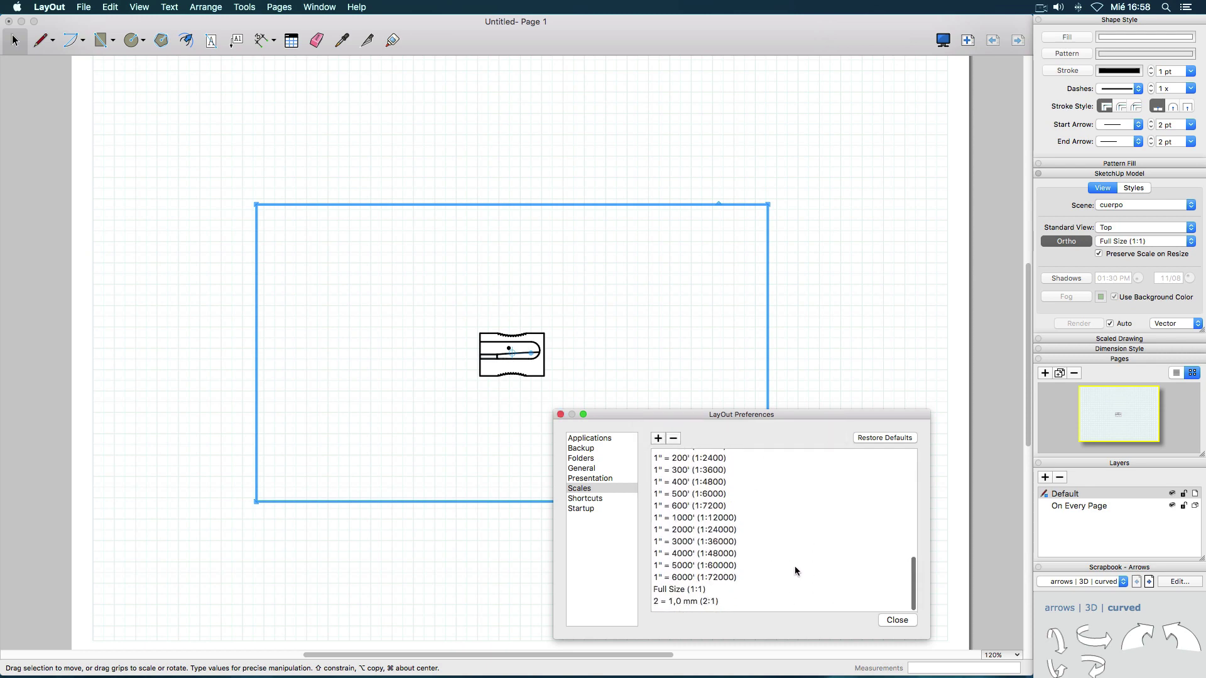
click(729, 606)
click(892, 621)
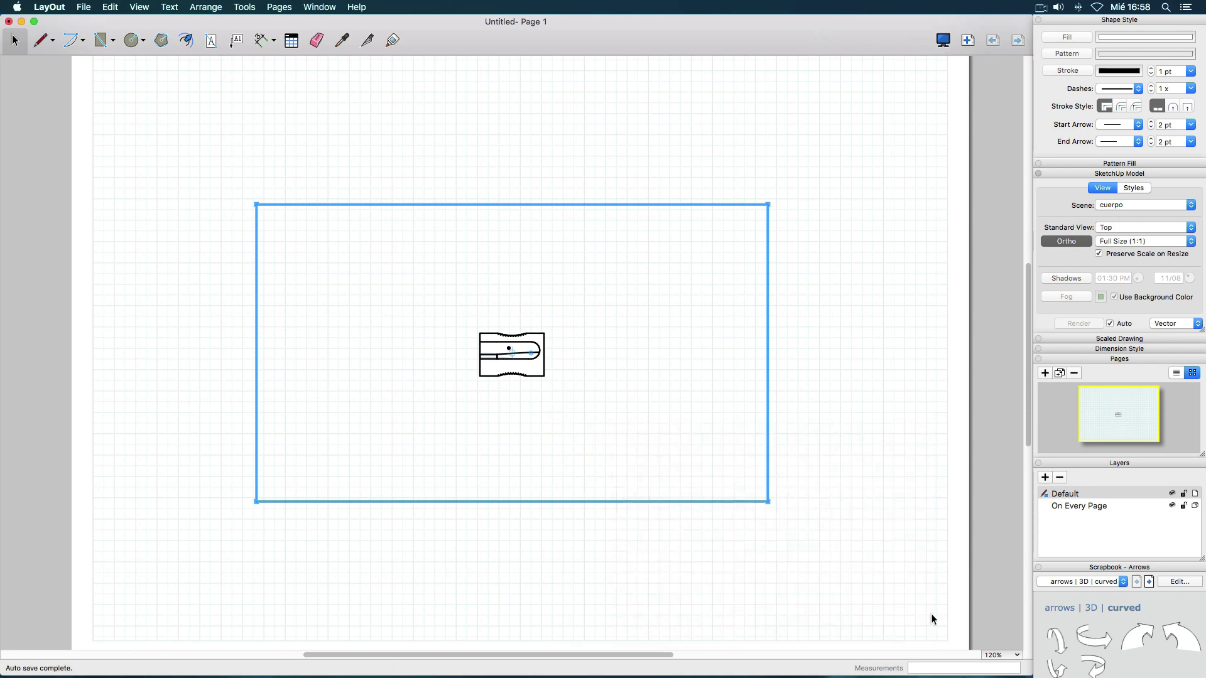
click(1181, 245)
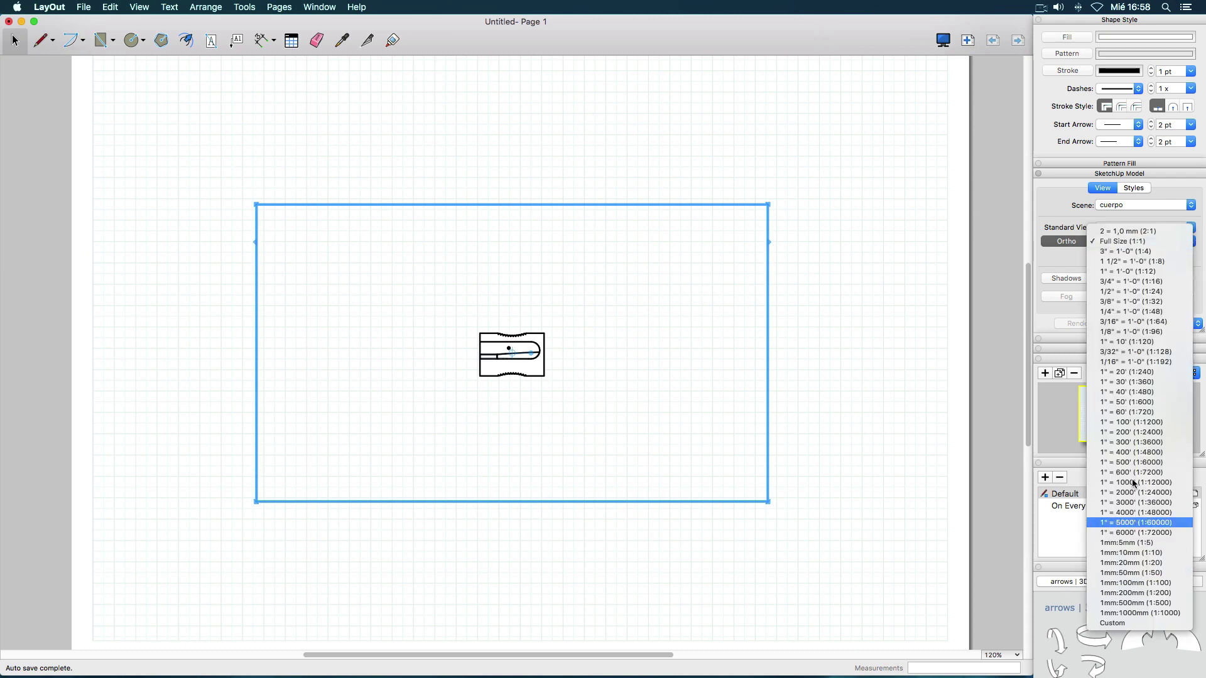
click(1140, 231)
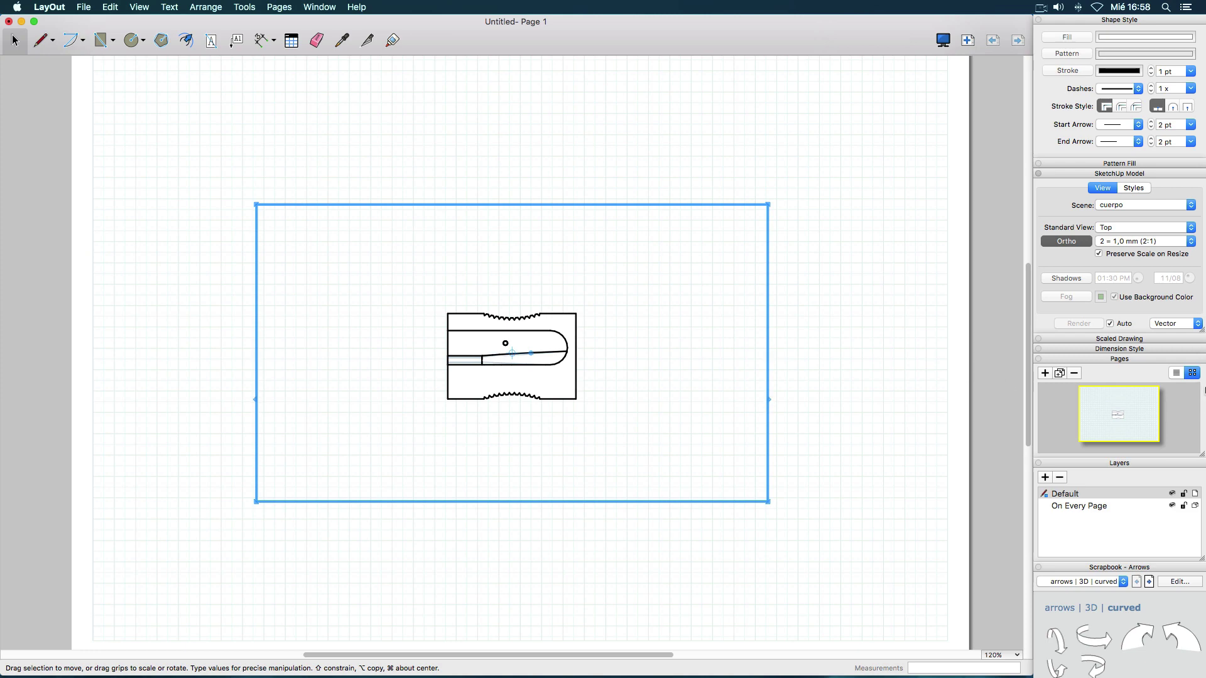
Add a custom scale of 5 on paper to 1,0 mm in the model (5:1), apply it to the sharpener view, and deselect the view.
click(1192, 244)
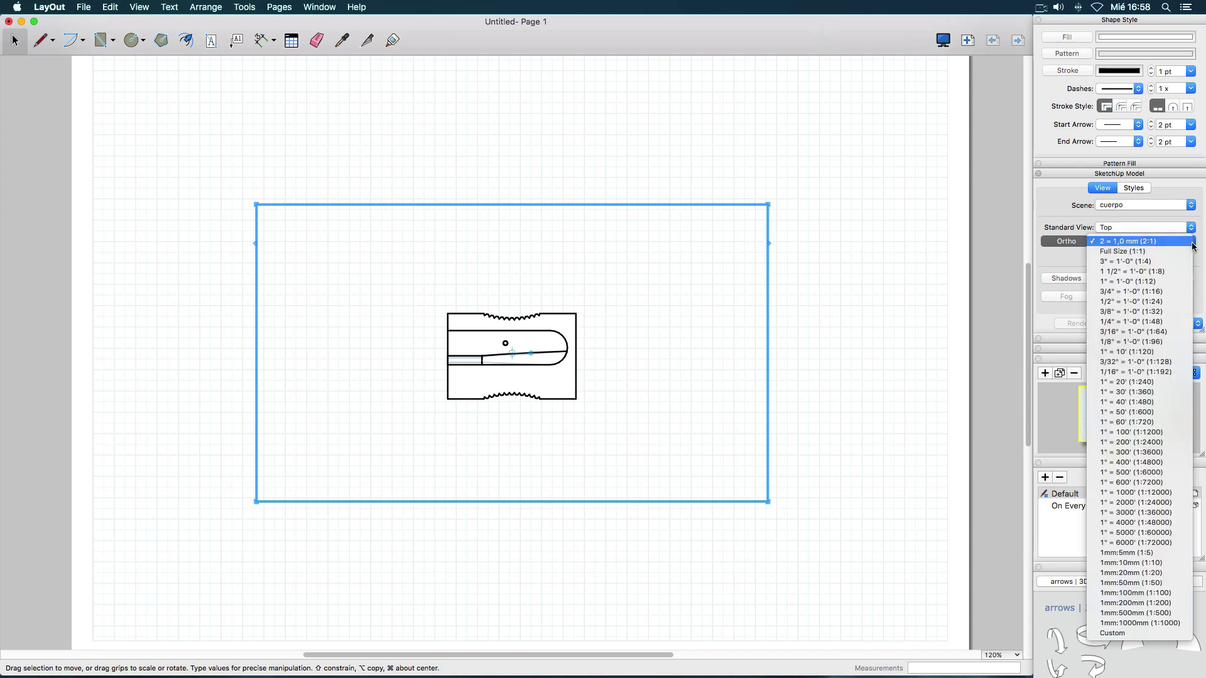
click(1121, 633)
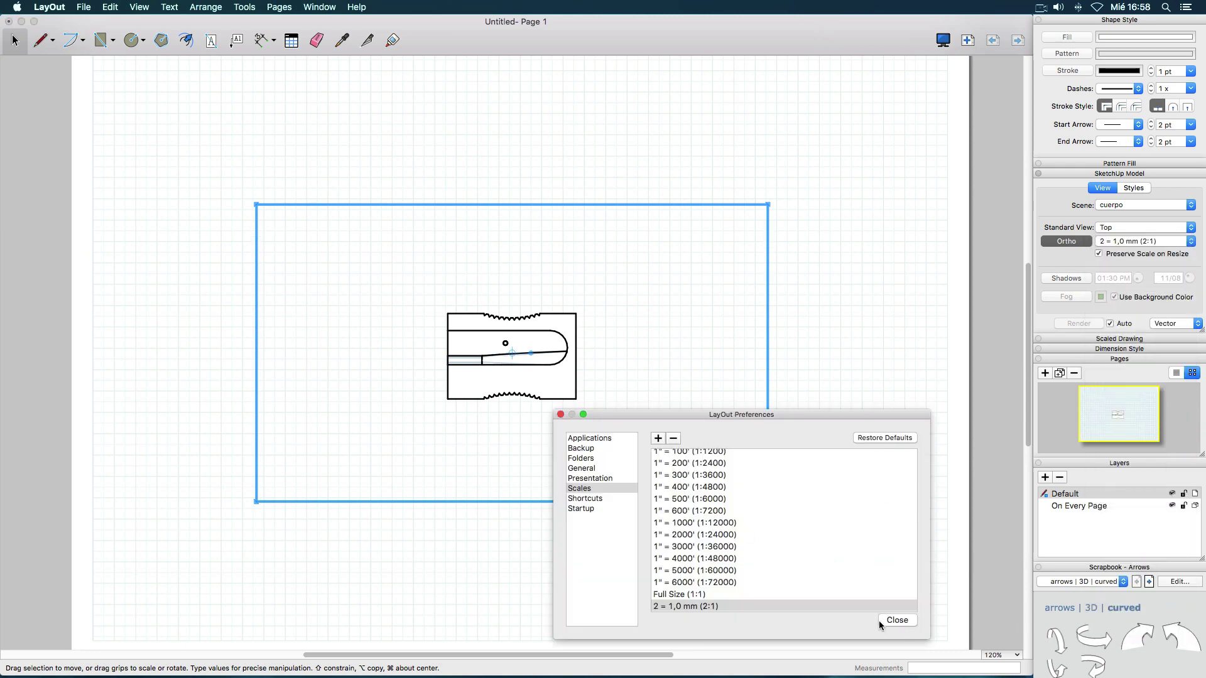
click(660, 439)
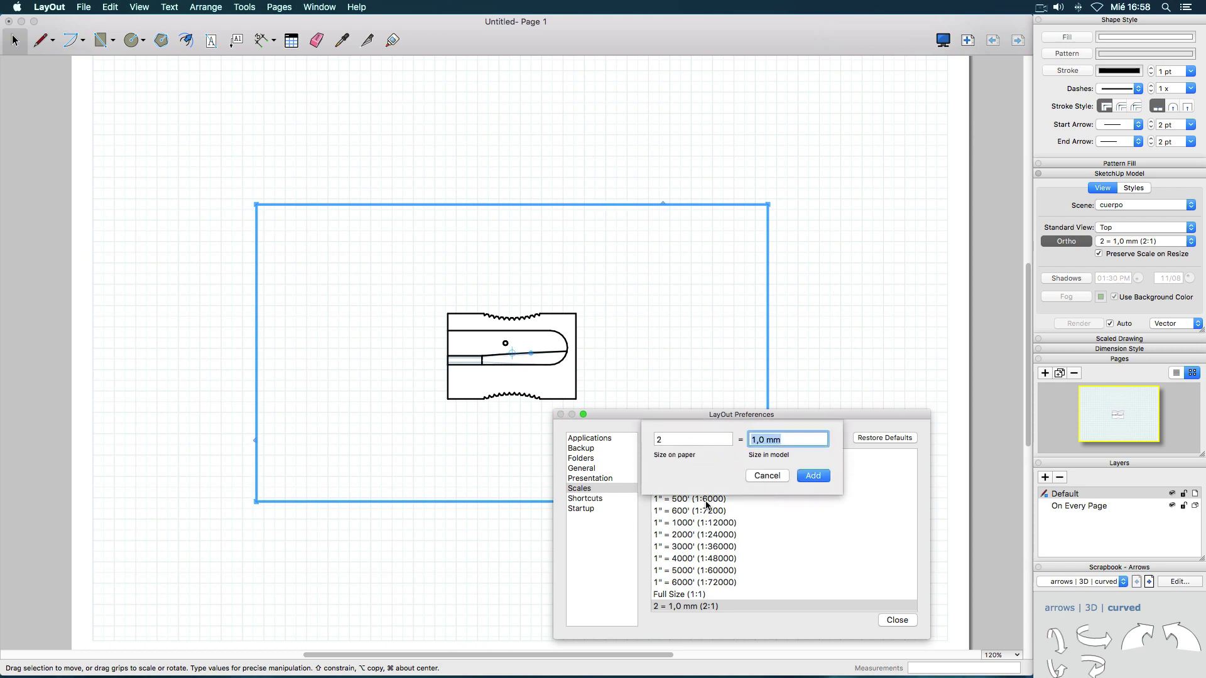
key(Tab)
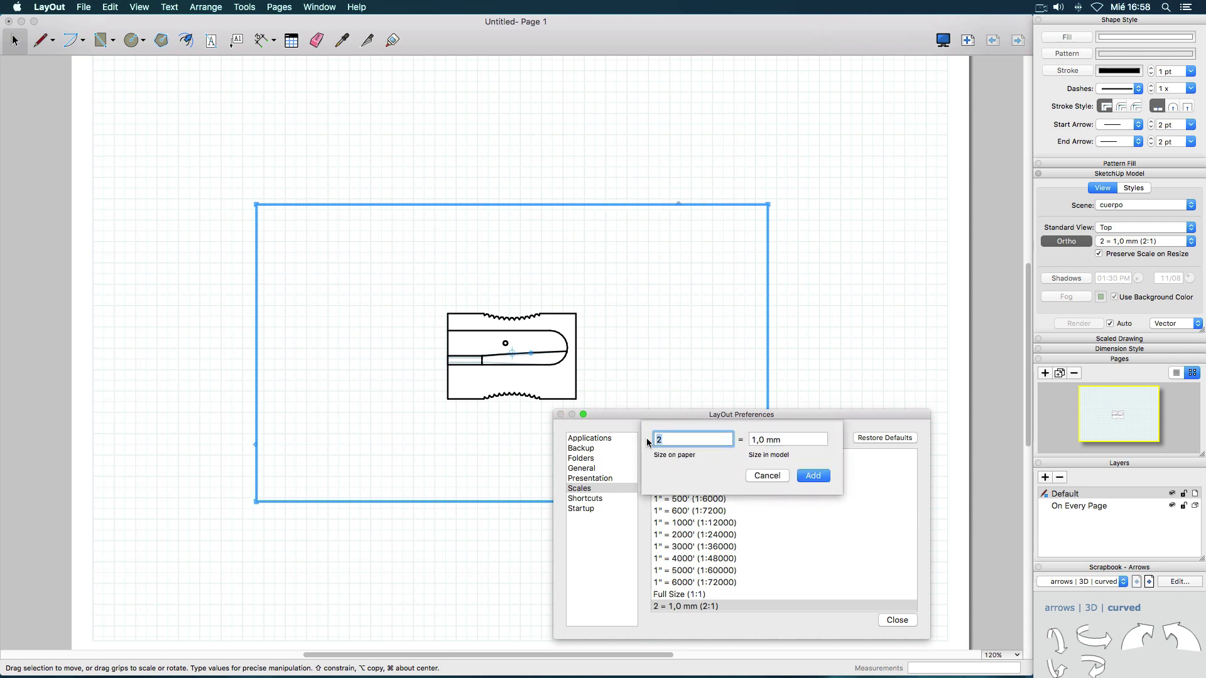
click(813, 476)
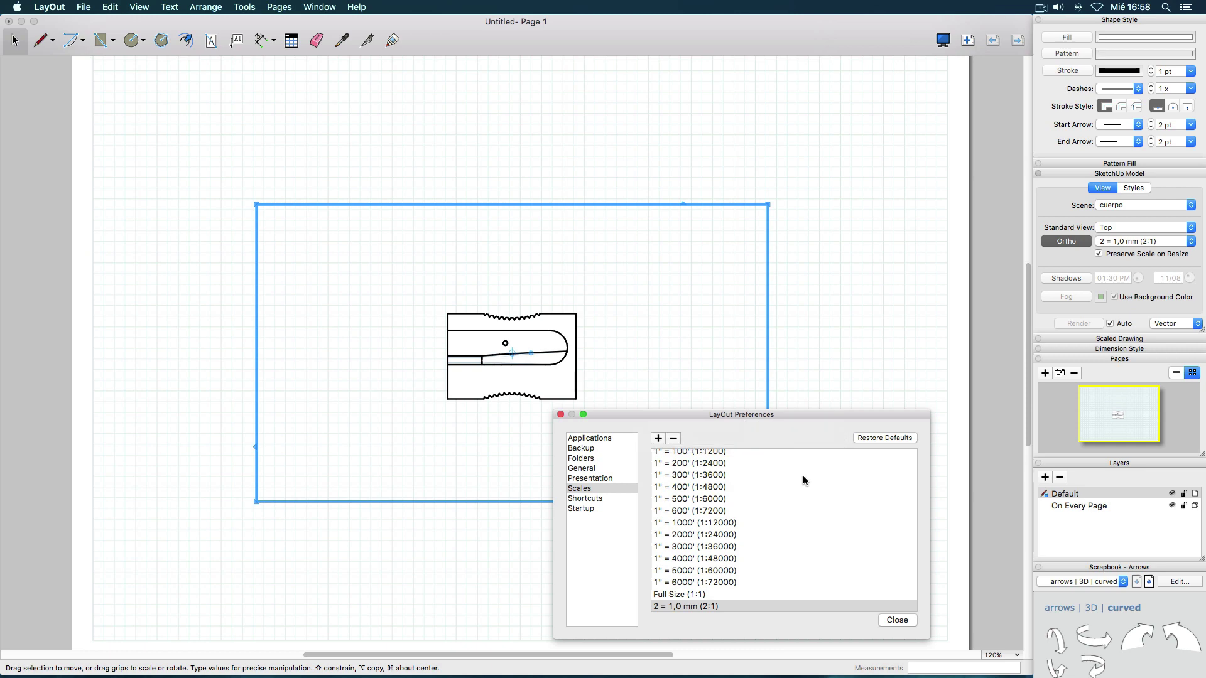
click(895, 620)
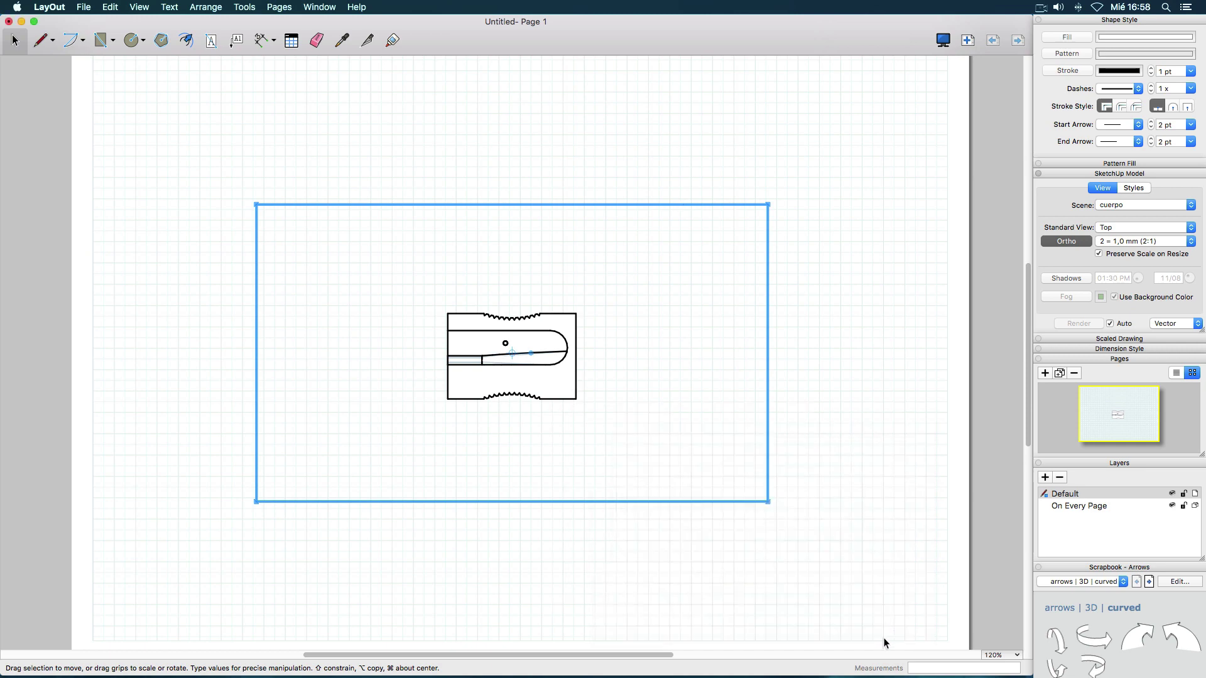
click(1132, 242)
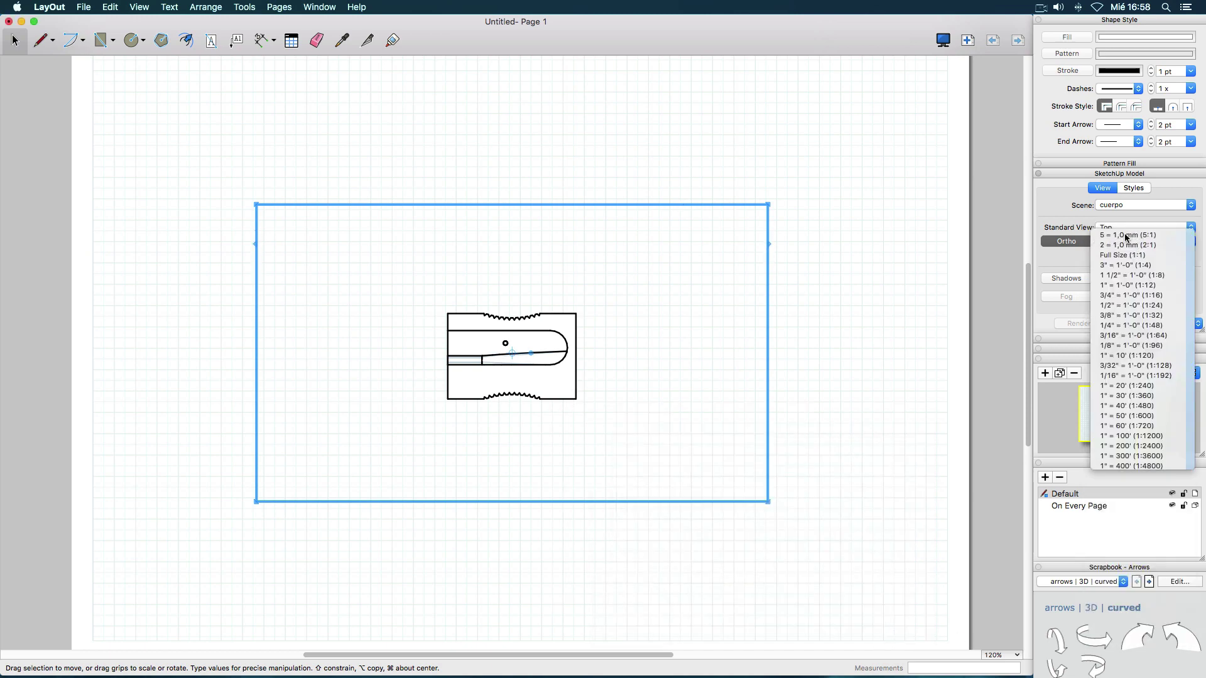
click(1127, 235)
click(899, 414)
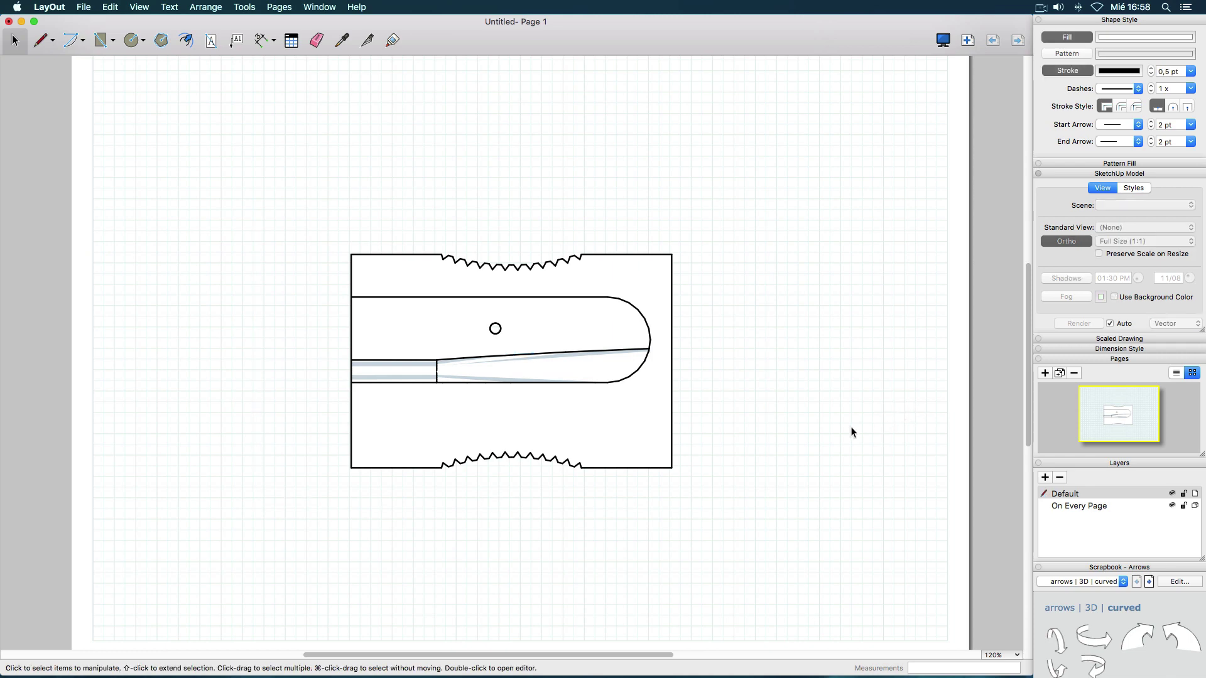
Examine the list of scales available for the sharpener view.
click(673, 422)
click(1170, 242)
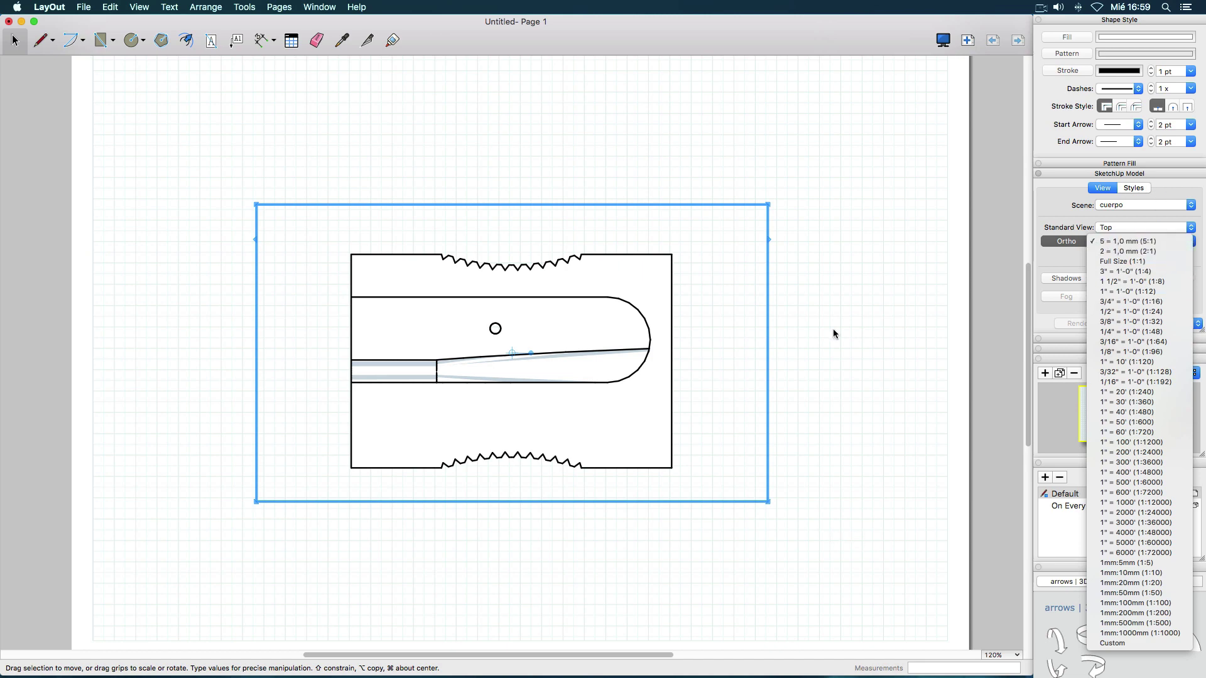
click(812, 386)
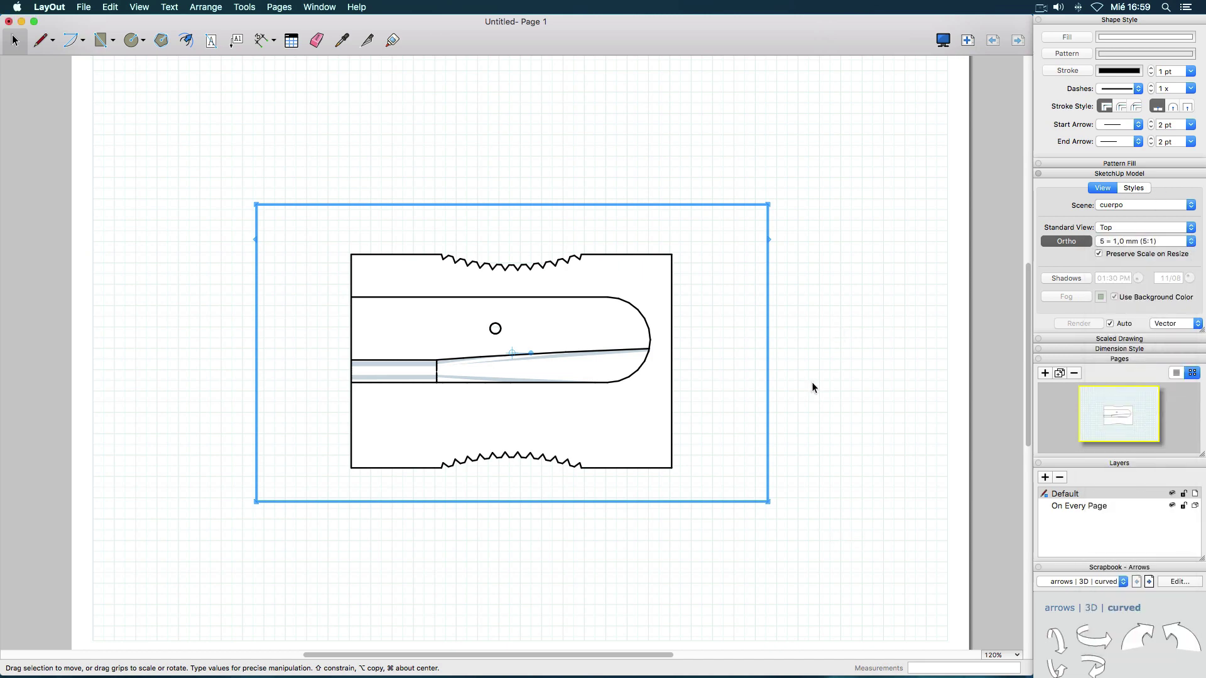
click(811, 386)
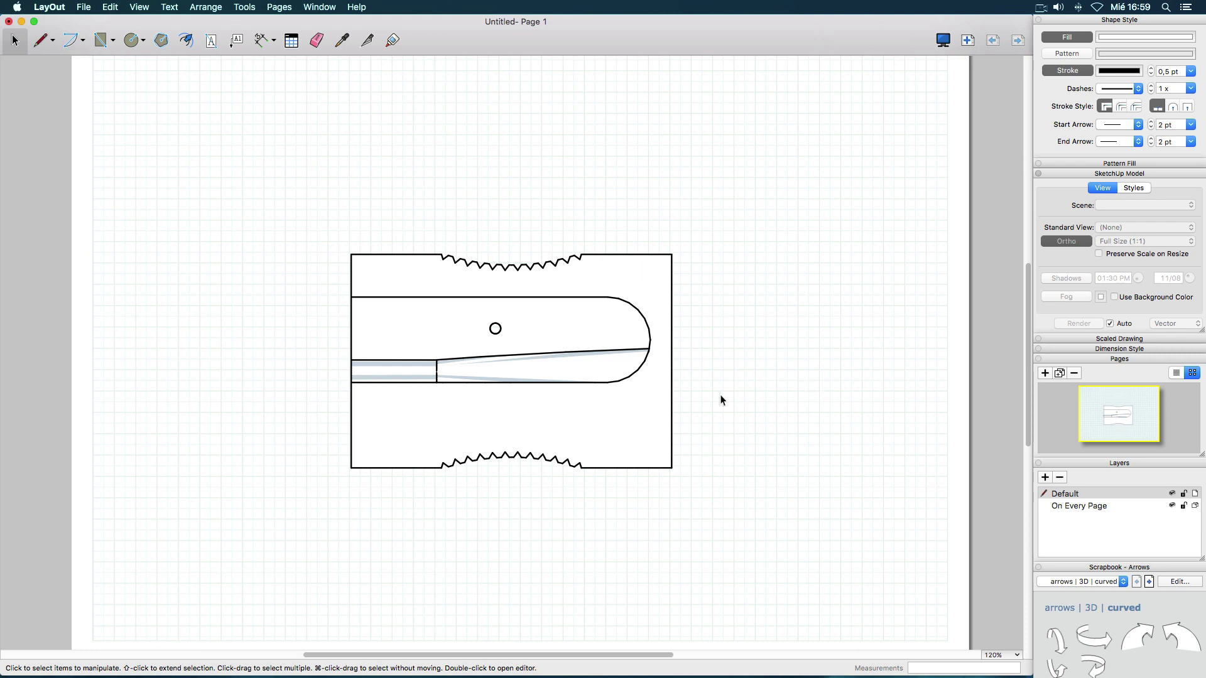
click(670, 397)
click(817, 406)
Add a linear dimension for the sharpener's overall width, offset about 16 mm below its lower edge.
click(261, 40)
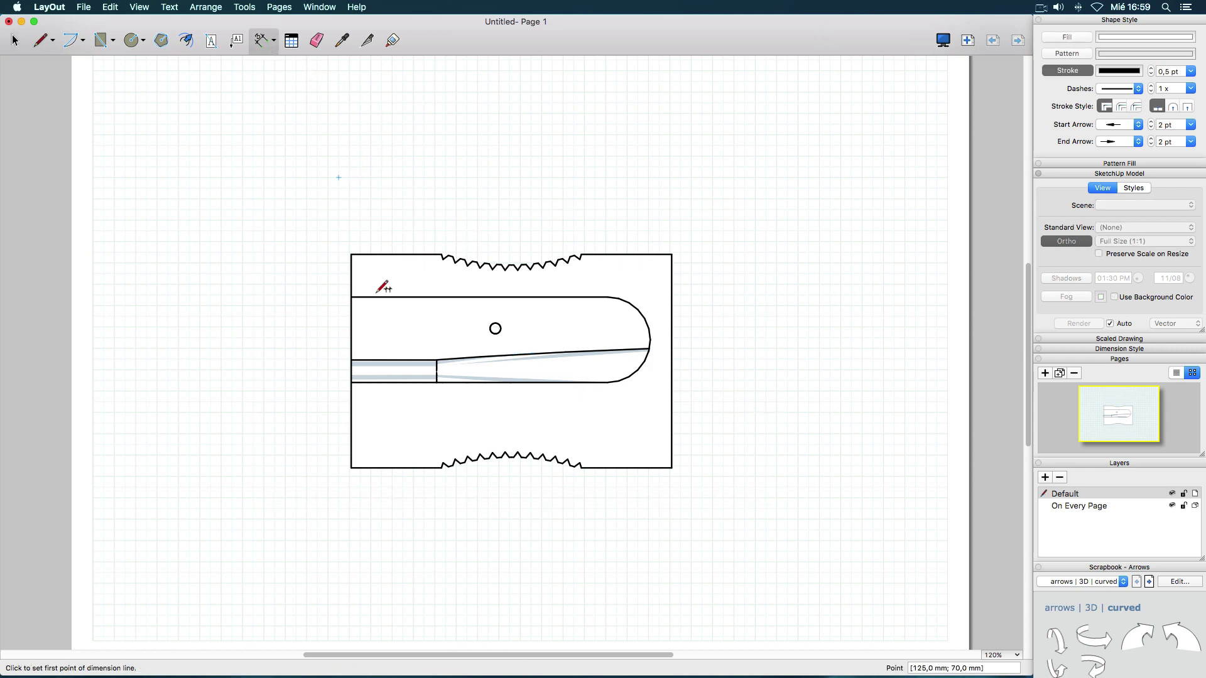
click(351, 468)
click(672, 468)
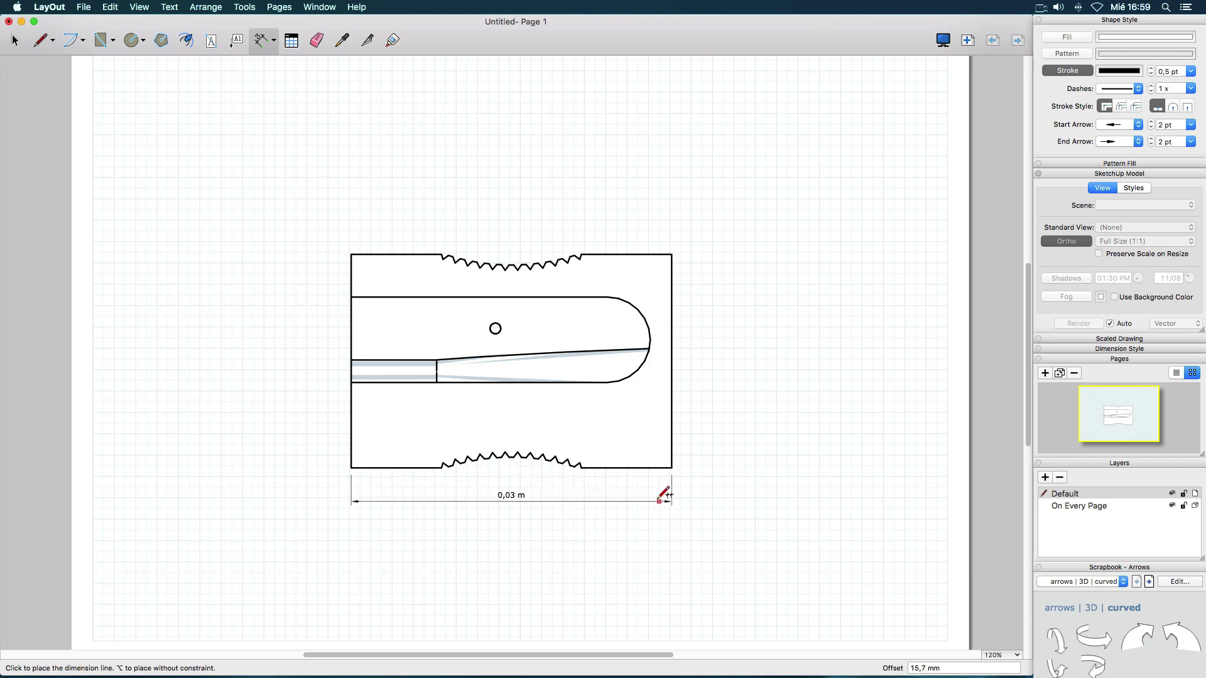
click(660, 500)
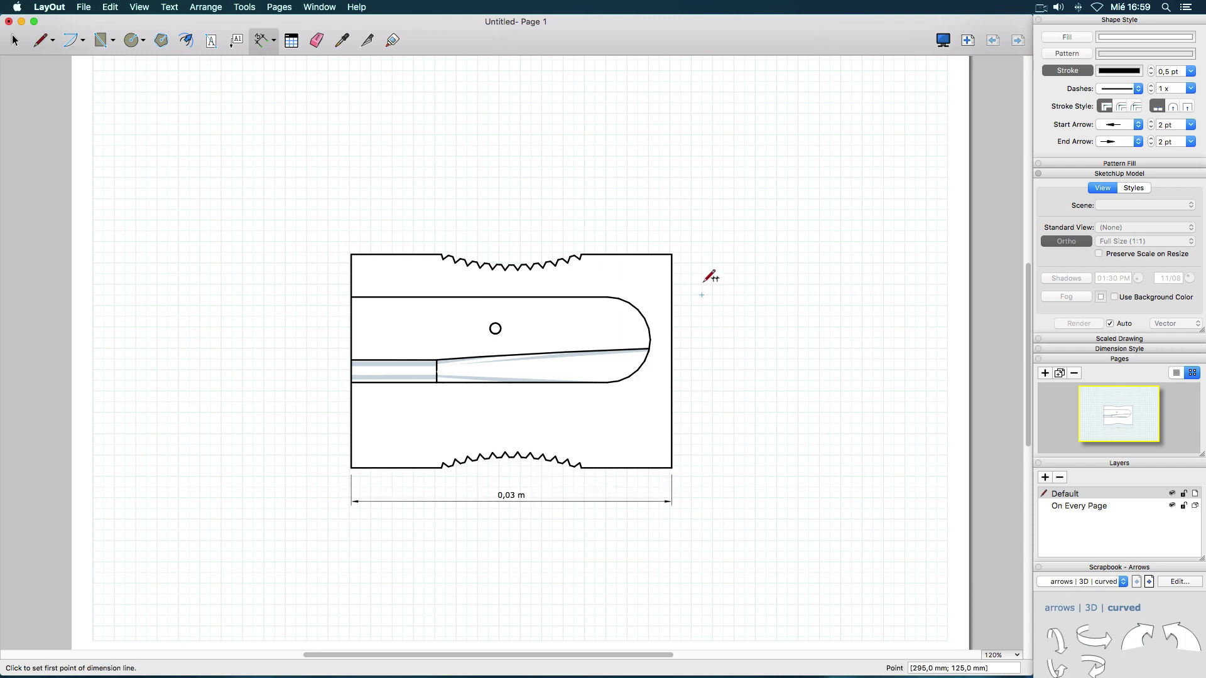
Dimension the sharpener's height from its right edge, placing the dimension line inside the body.
click(672, 254)
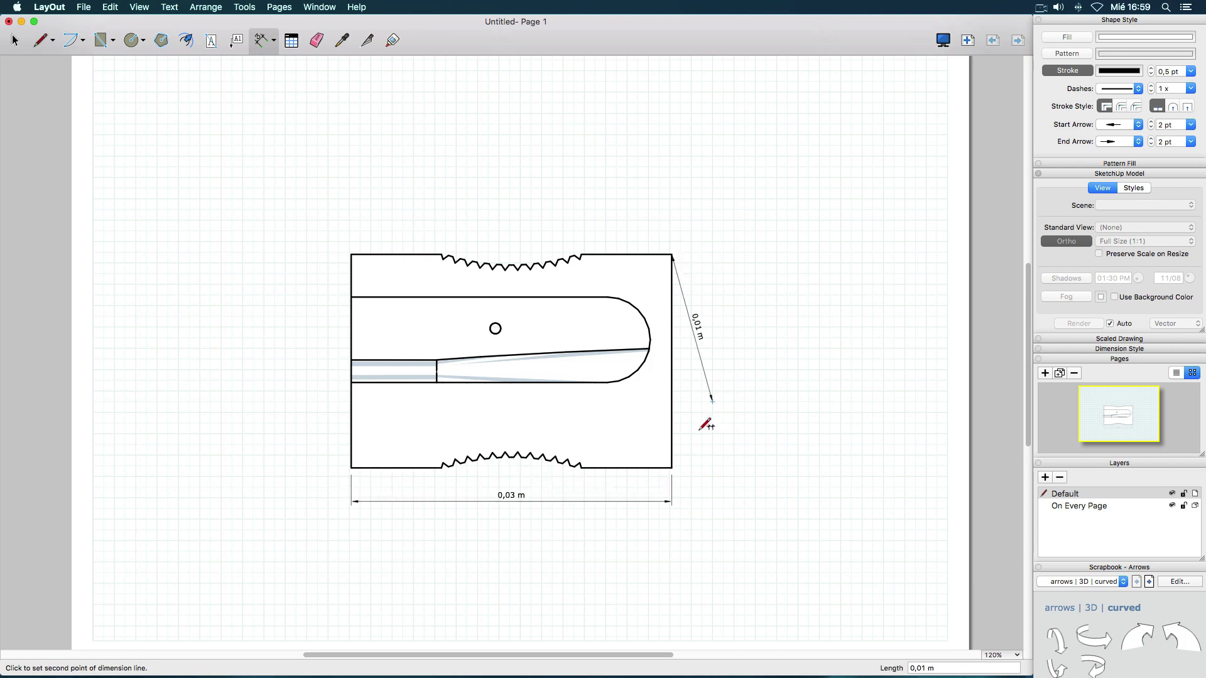
click(672, 467)
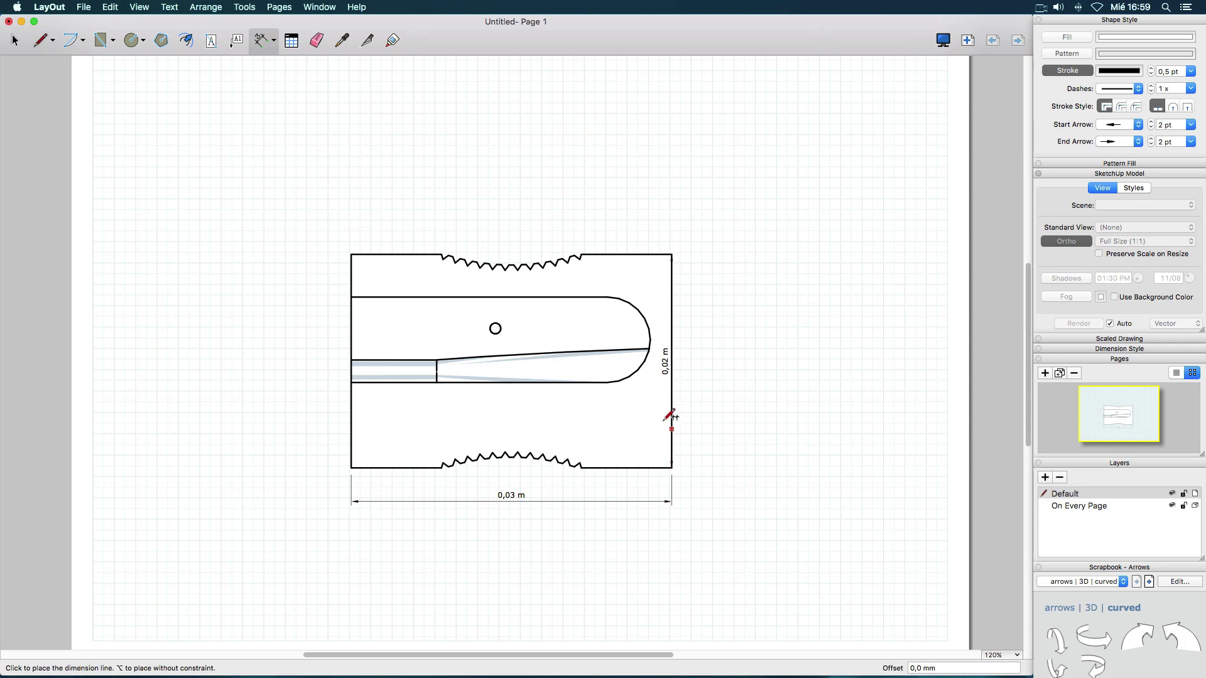
click(618, 405)
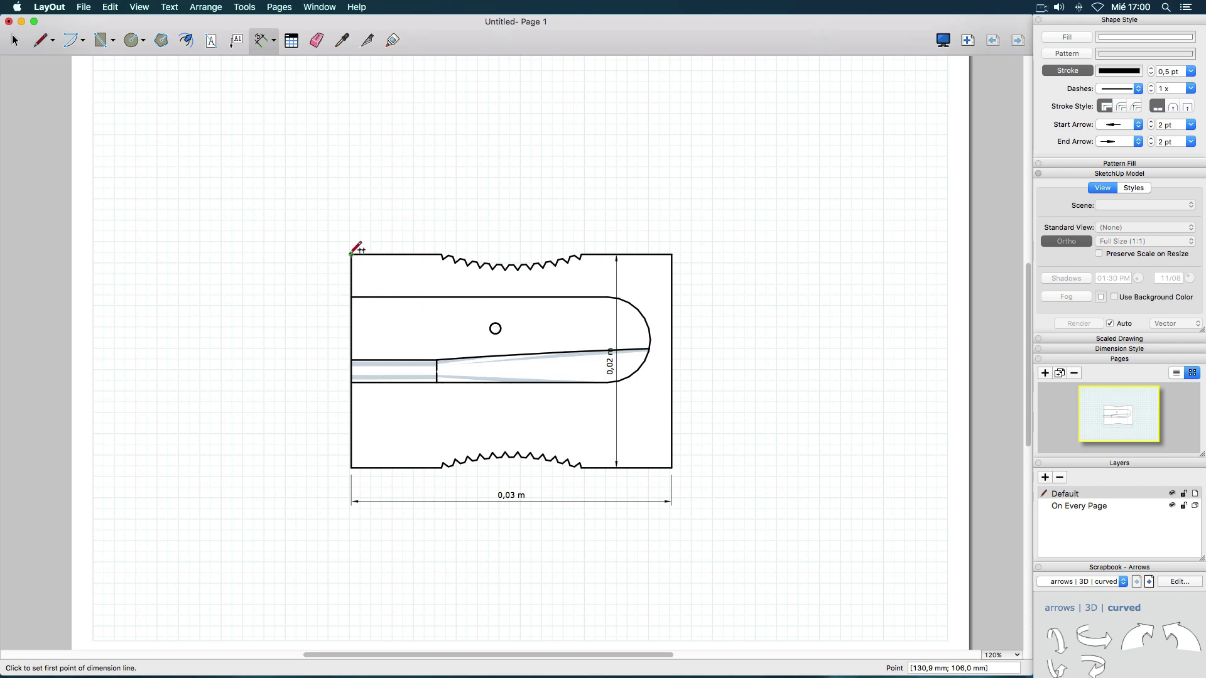
Dimension the sharpener's height from its left edge, placing the dimension line outside the body.
click(351, 253)
click(351, 468)
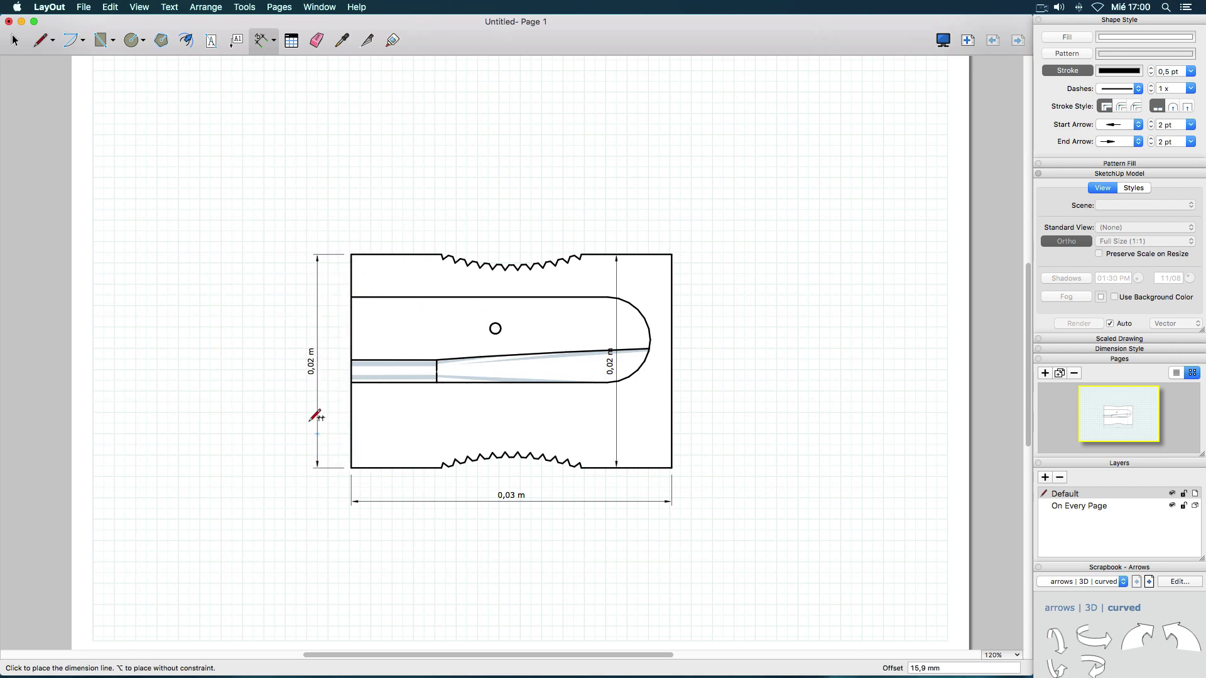
click(307, 418)
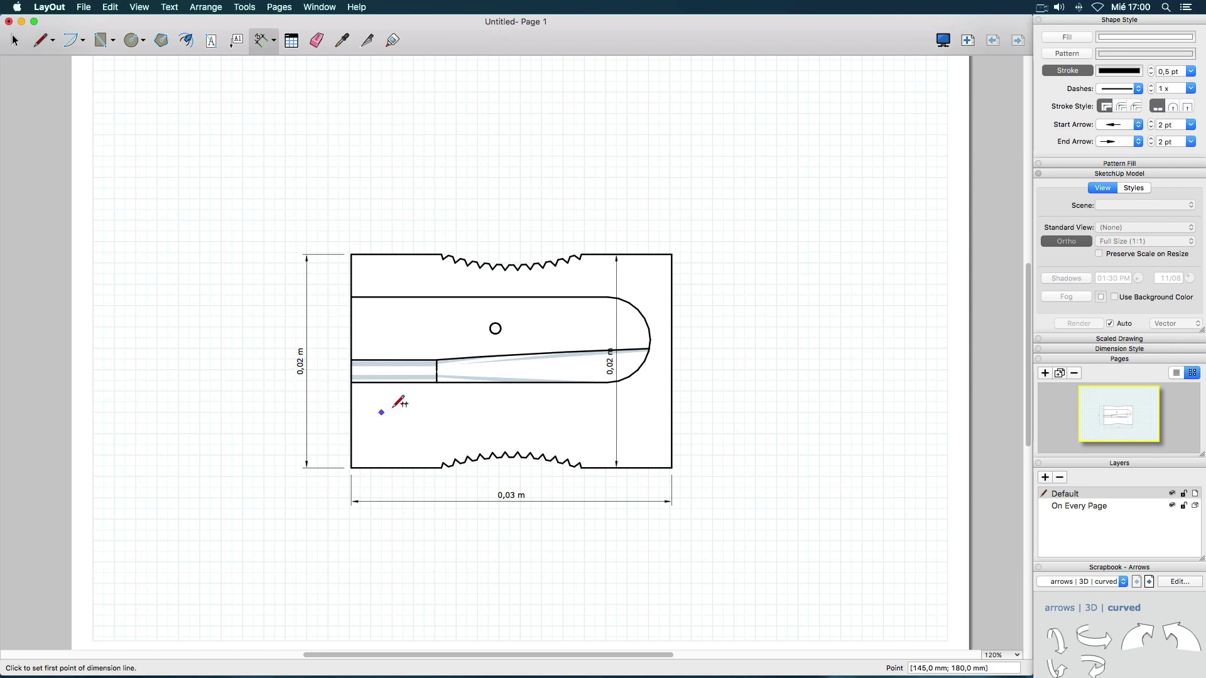
Dimension the slot's lower edge from the body's left side to the short vertical line, placing the dimension line just below the slot.
click(351, 382)
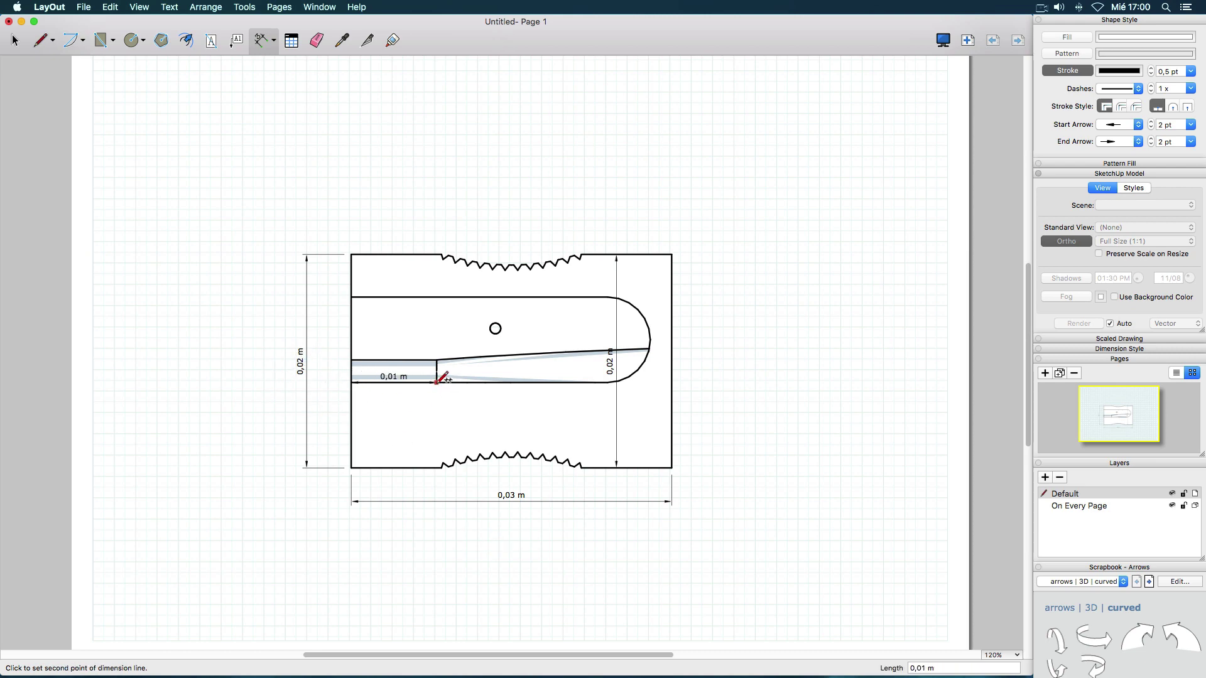
click(437, 381)
click(438, 413)
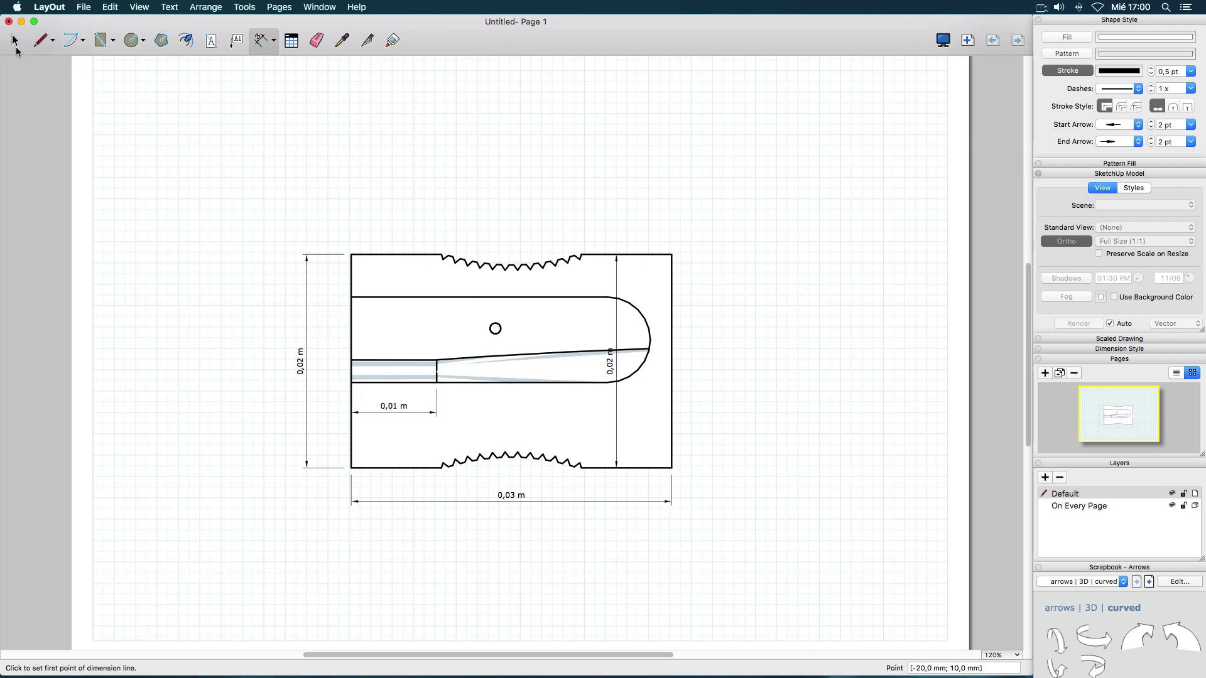
Send the dimension below the sharpener's slot one level backward, behind the model.
click(16, 47)
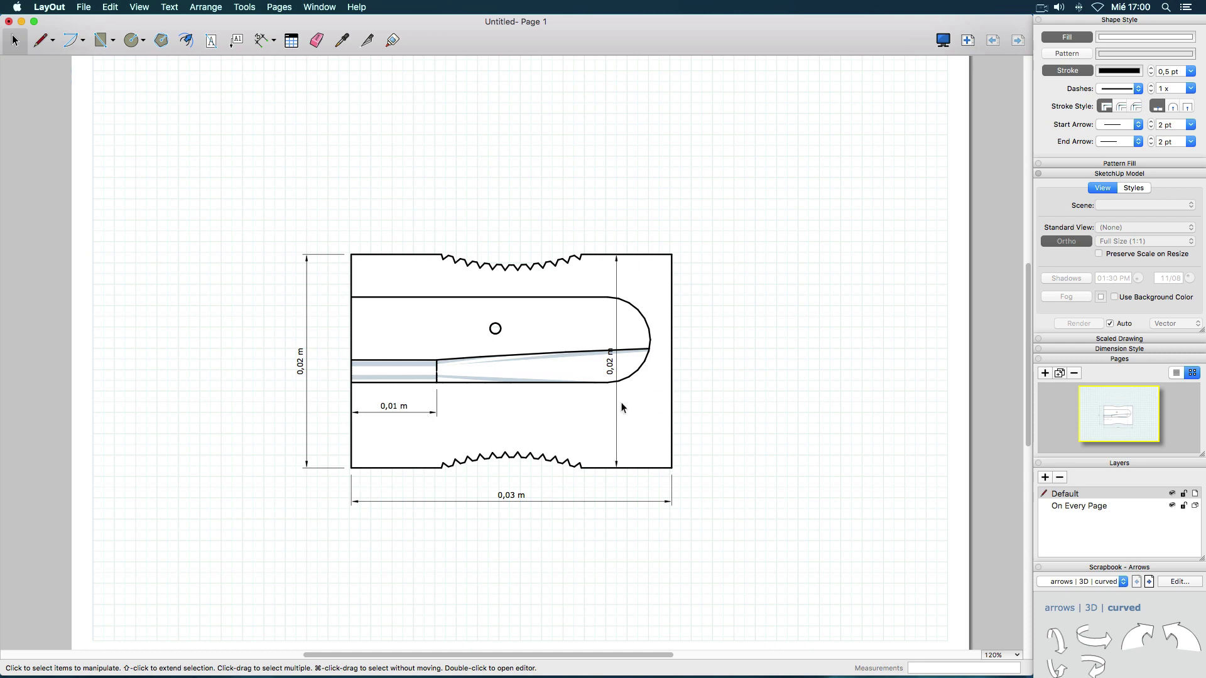
click(413, 412)
right_click(413, 410)
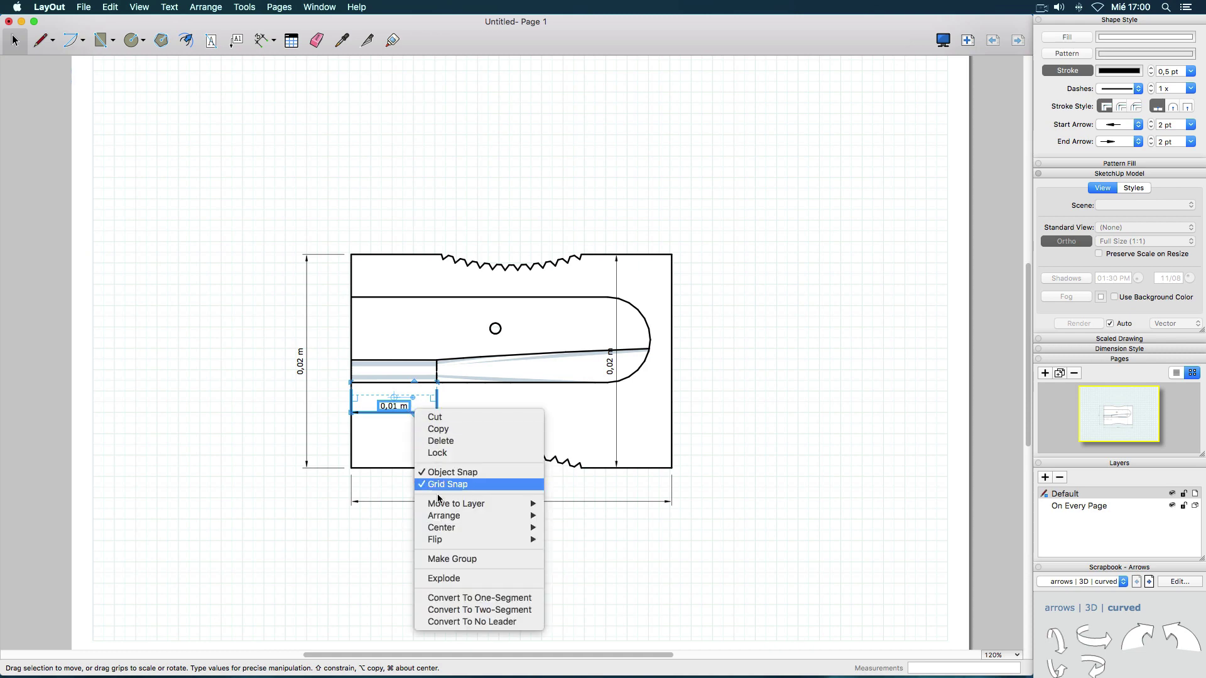
mouse_move(497, 509)
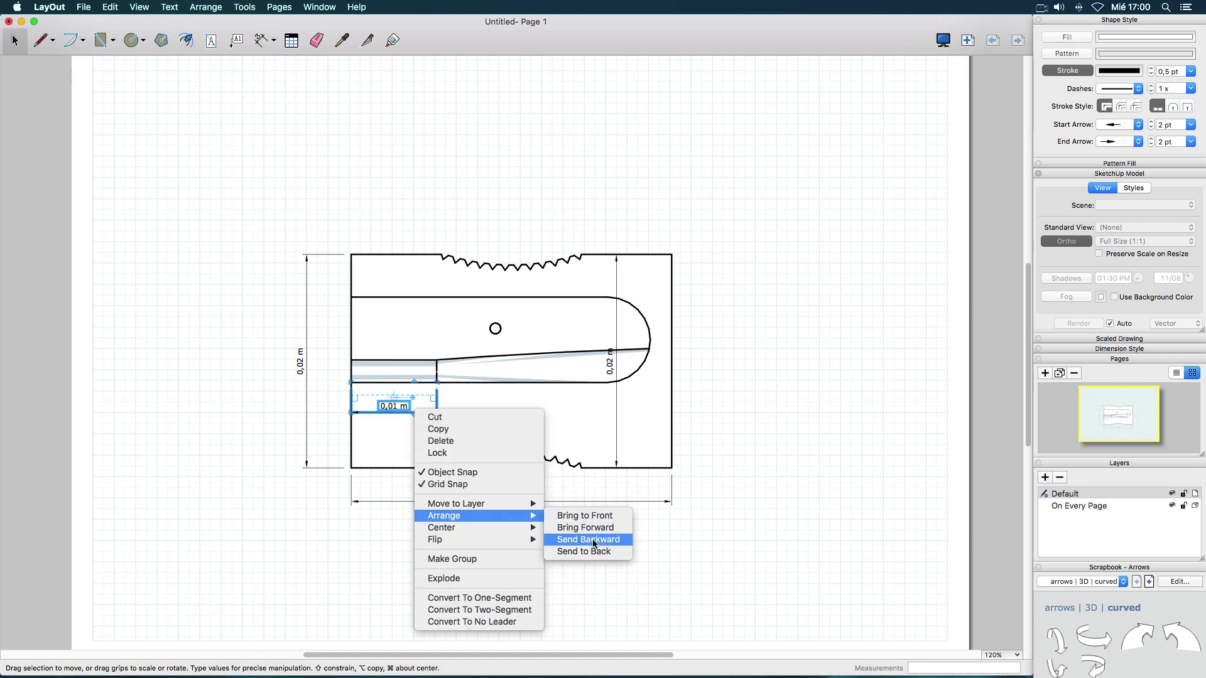
click(594, 544)
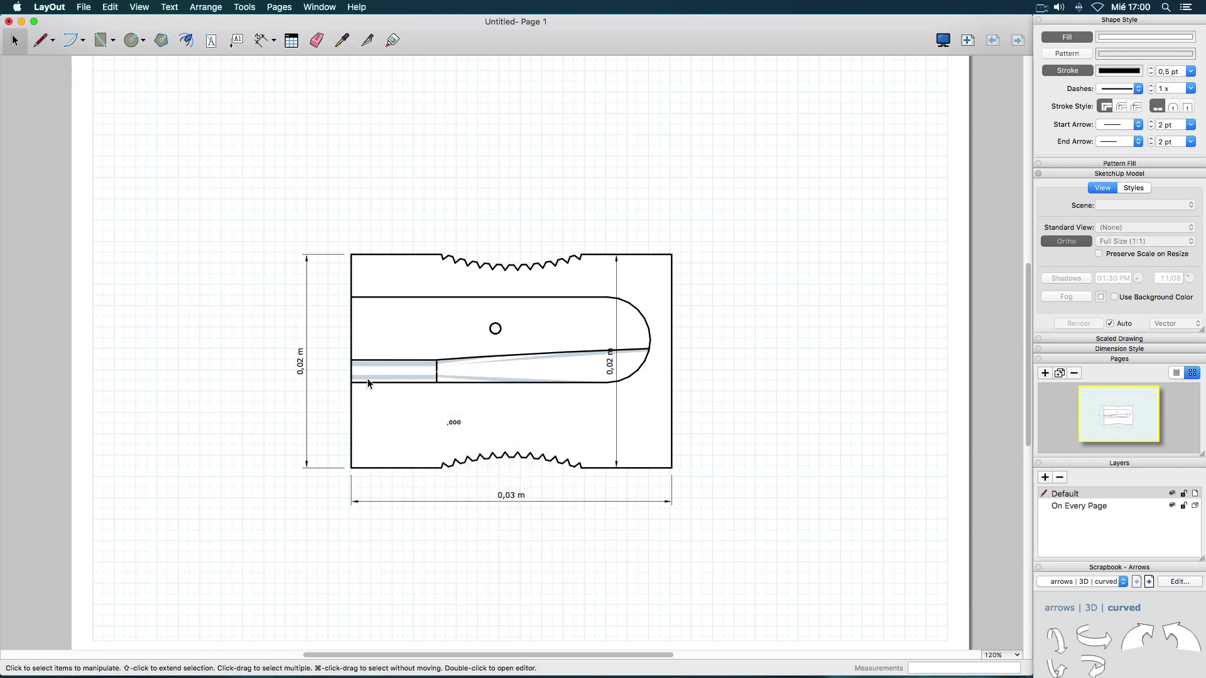
drag(337, 368, 481, 442)
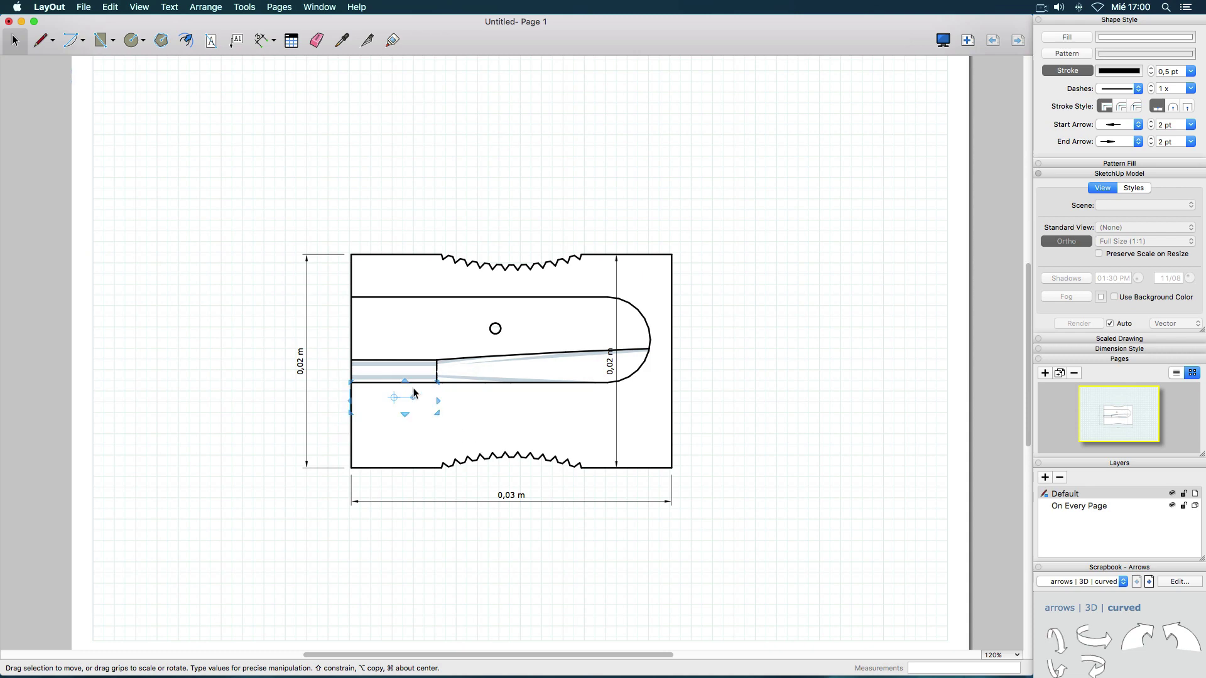
click(425, 553)
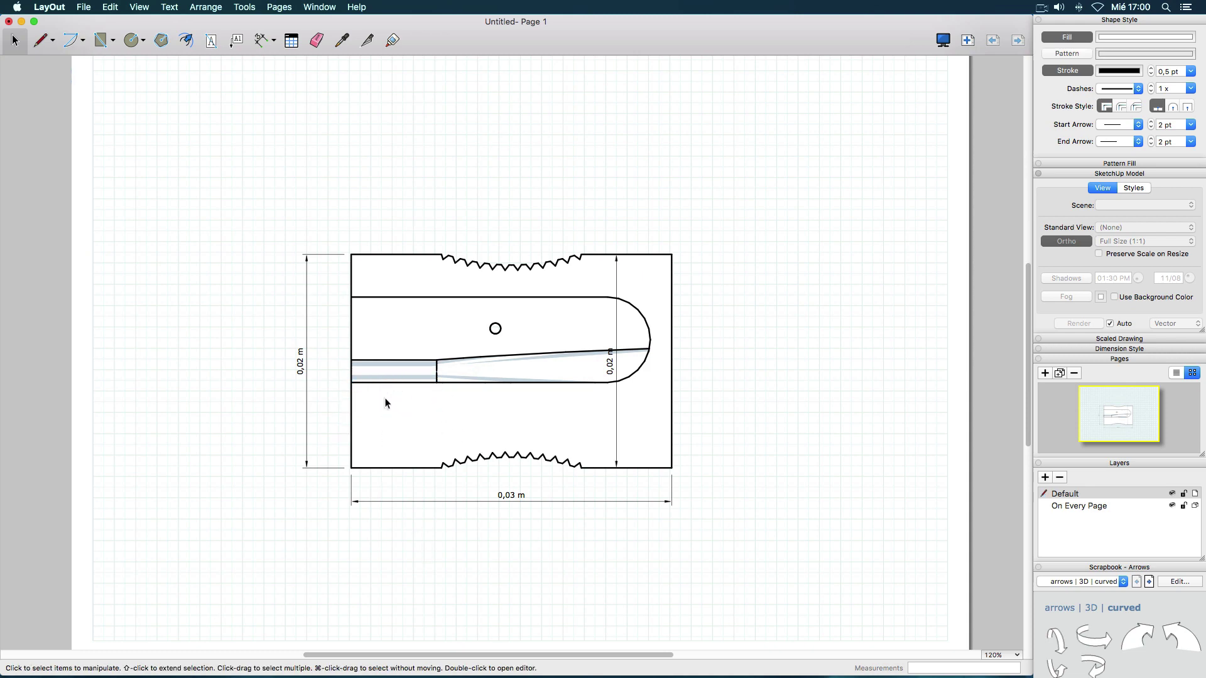
Send the sharpener model to the back of the stacking order, behind all its dimensions.
click(463, 465)
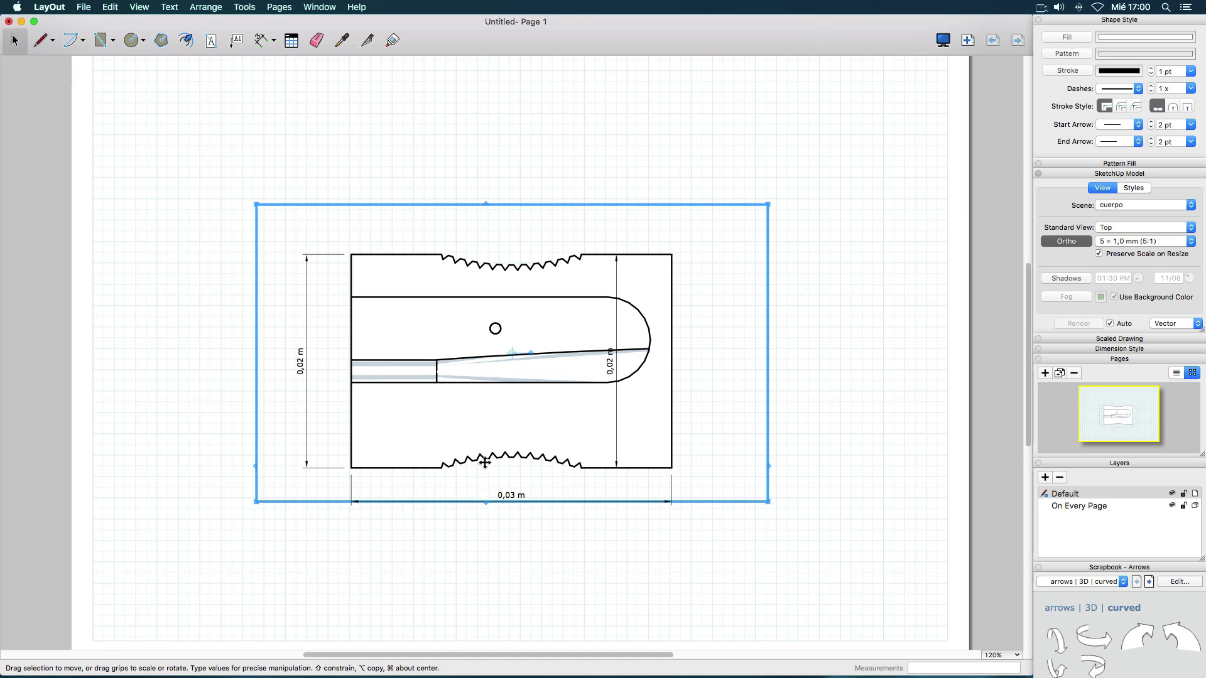
right_click(486, 466)
mouse_move(523, 459)
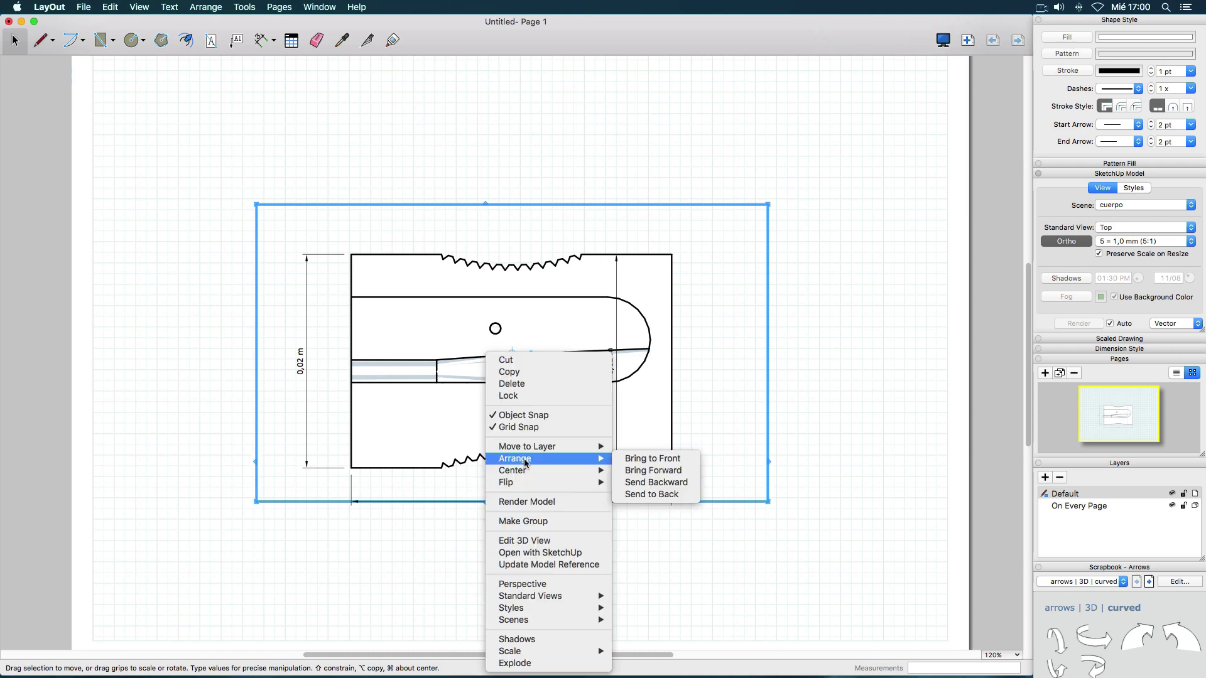
click(664, 495)
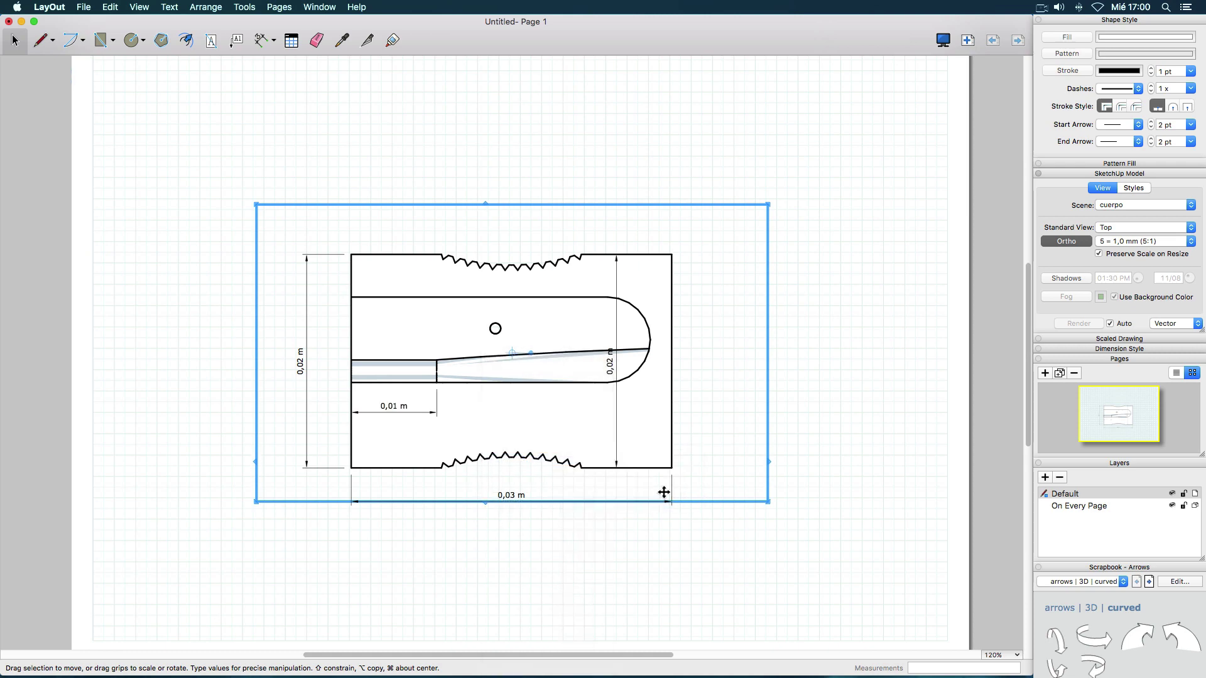
click(456, 558)
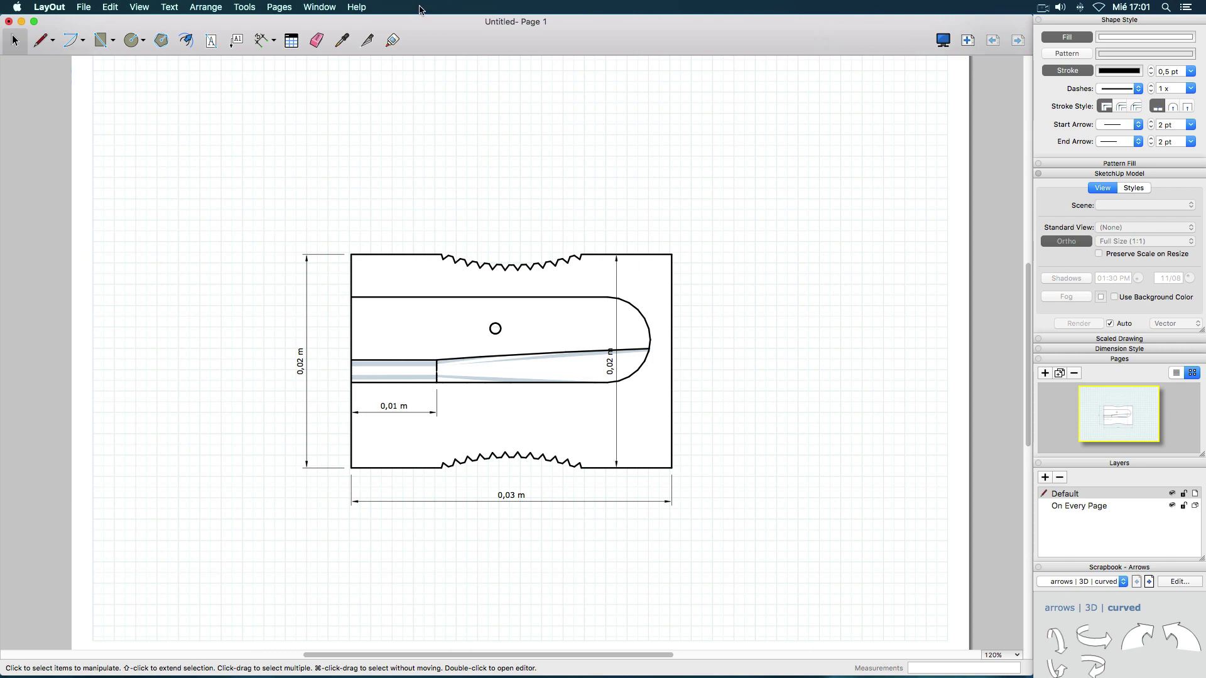
Collapse the Pages panel and expand it again.
click(329, 8)
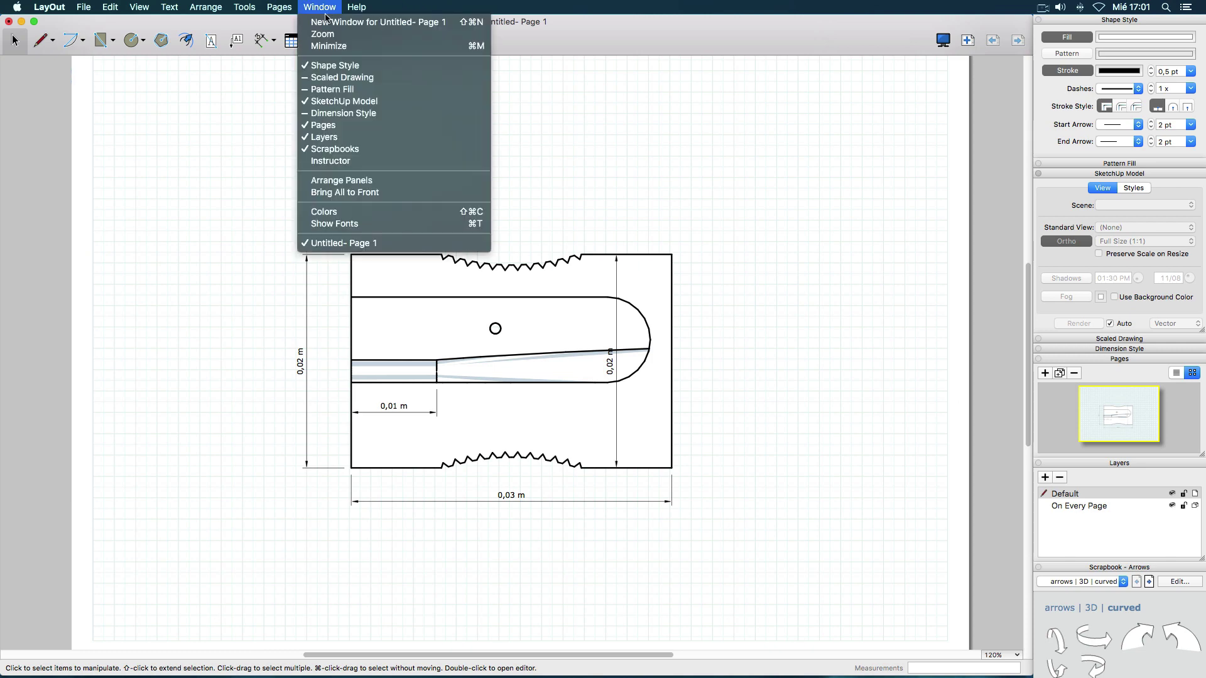
click(331, 125)
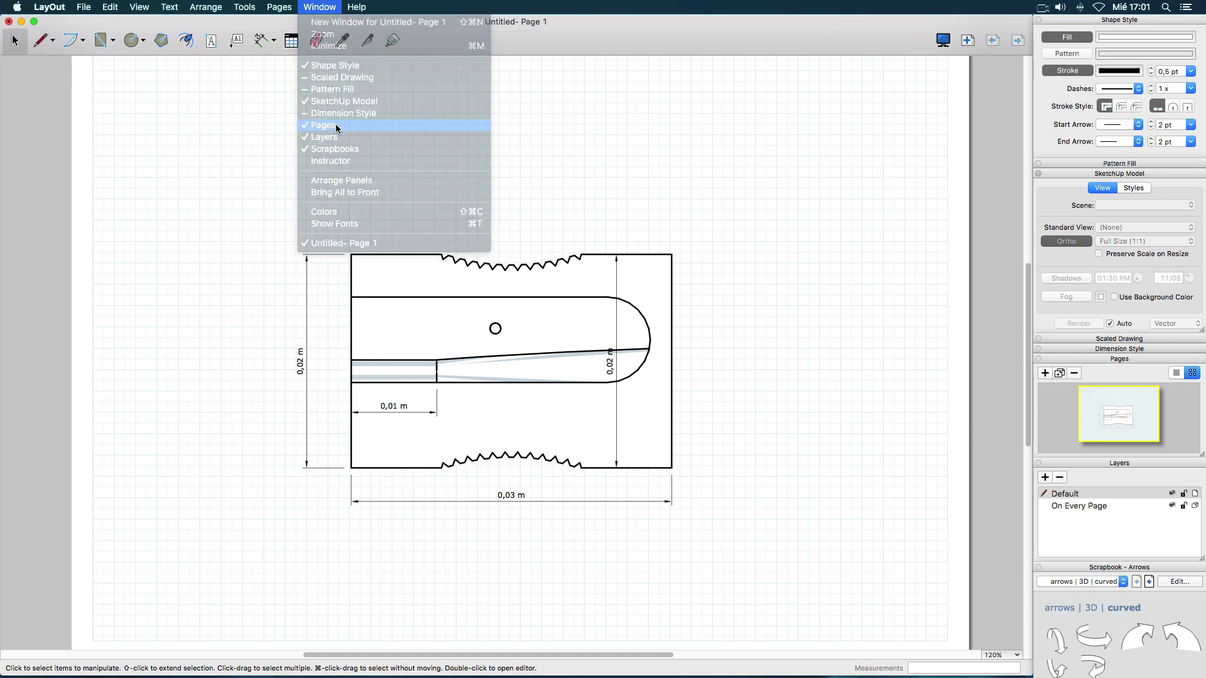
click(328, 9)
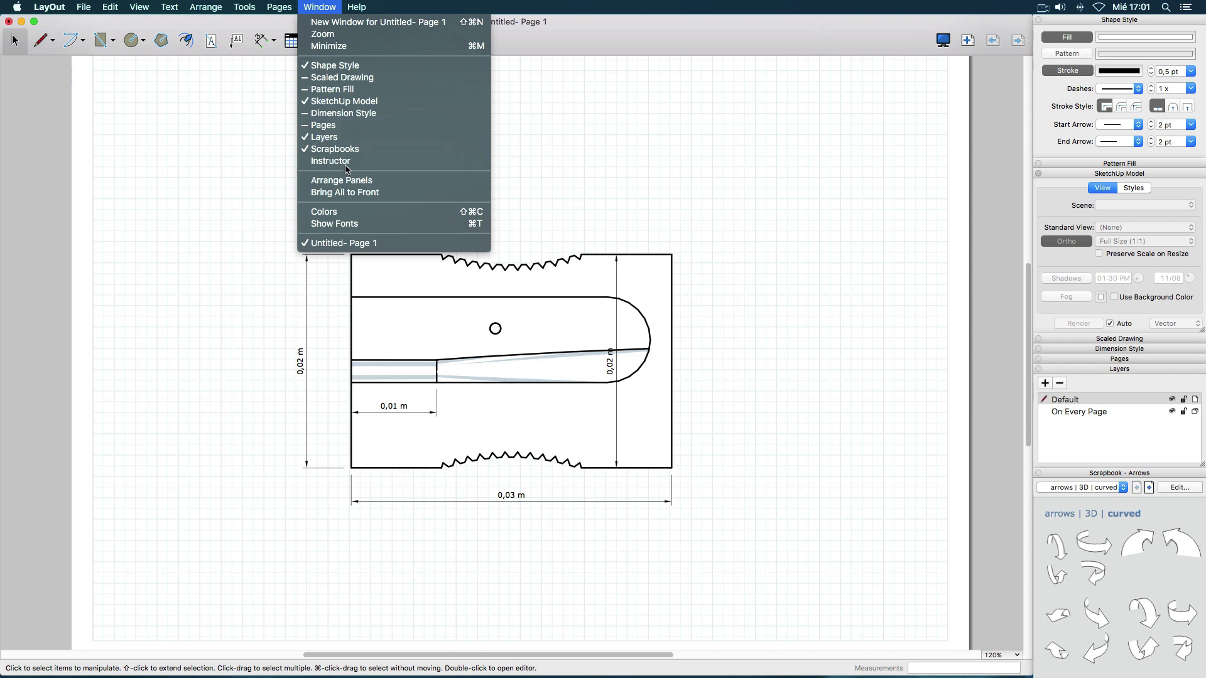
click(343, 125)
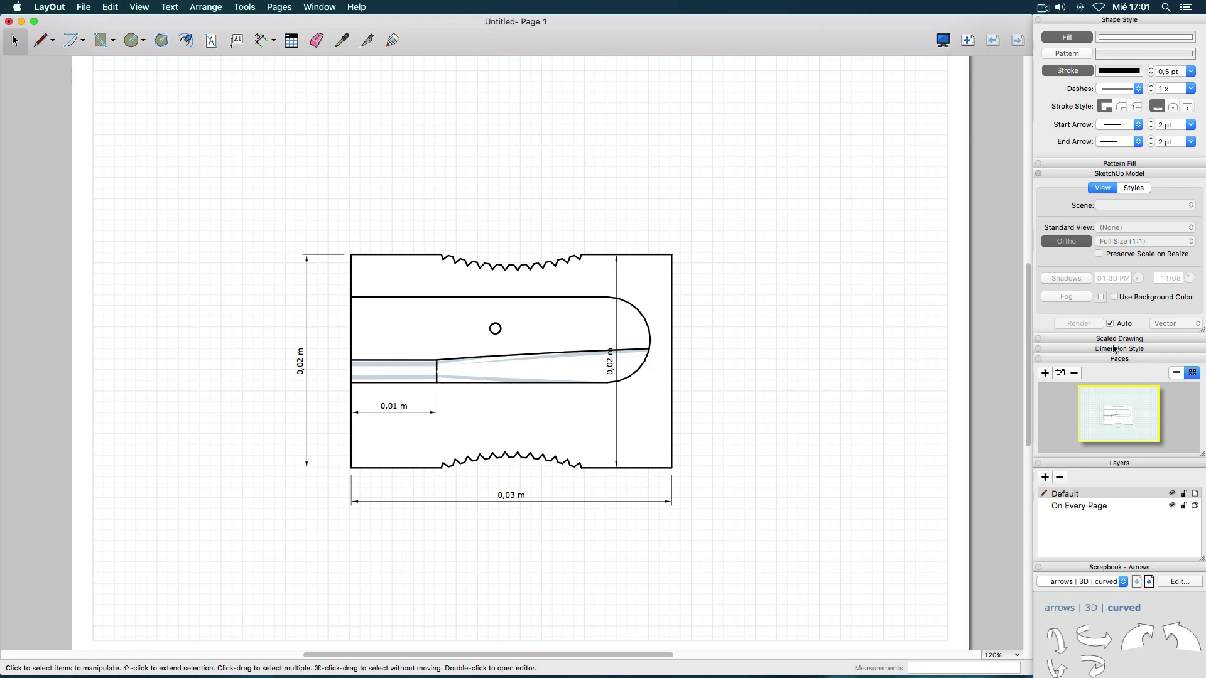
click(1081, 174)
click(1081, 173)
click(1106, 174)
click(1099, 175)
Toggle the Pages panel to its collapsed state and restore its page thumbnails.
click(310, 13)
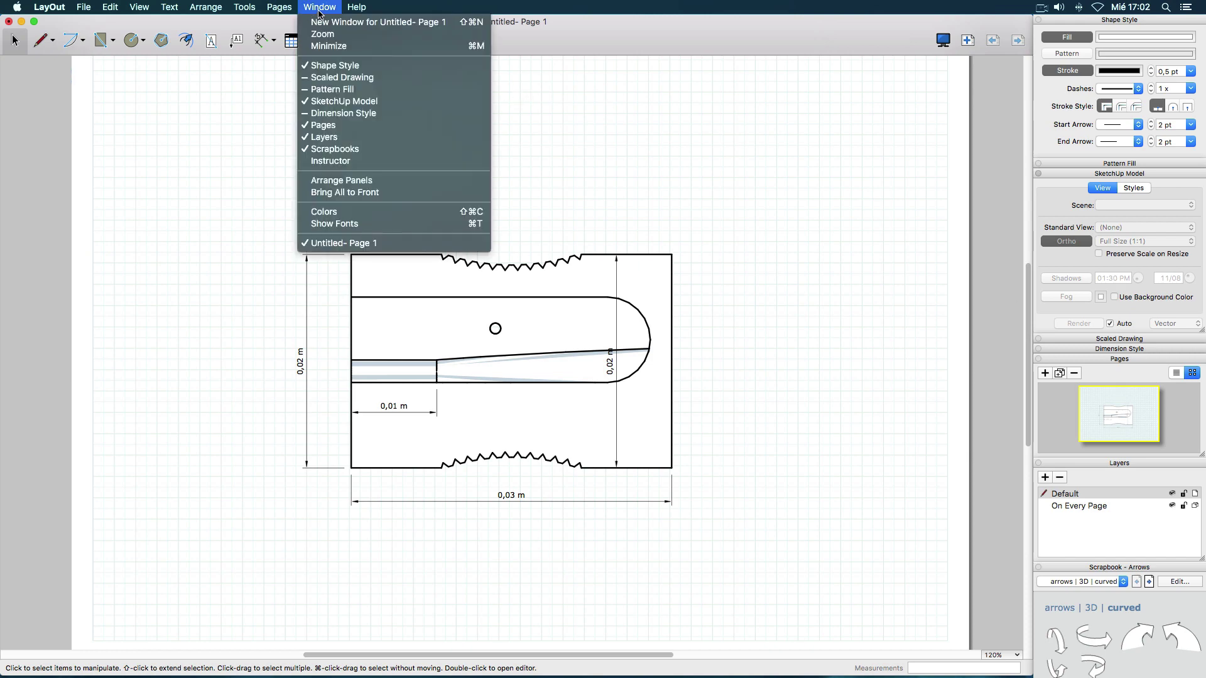
click(333, 125)
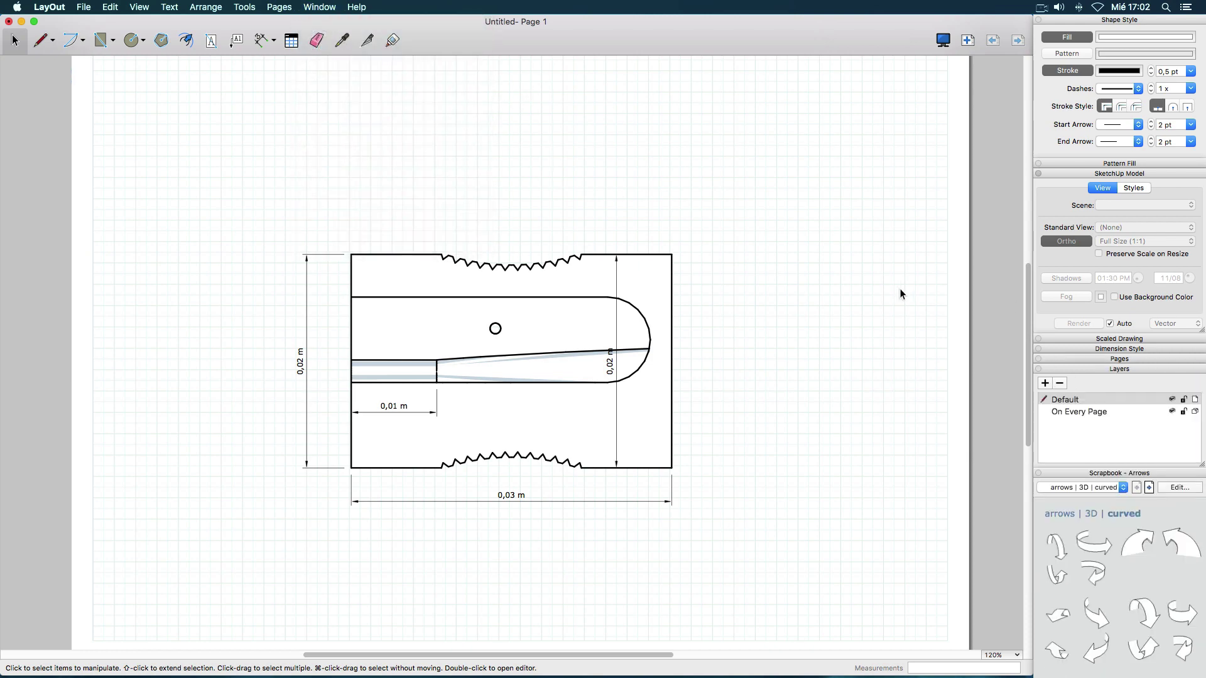
click(321, 8)
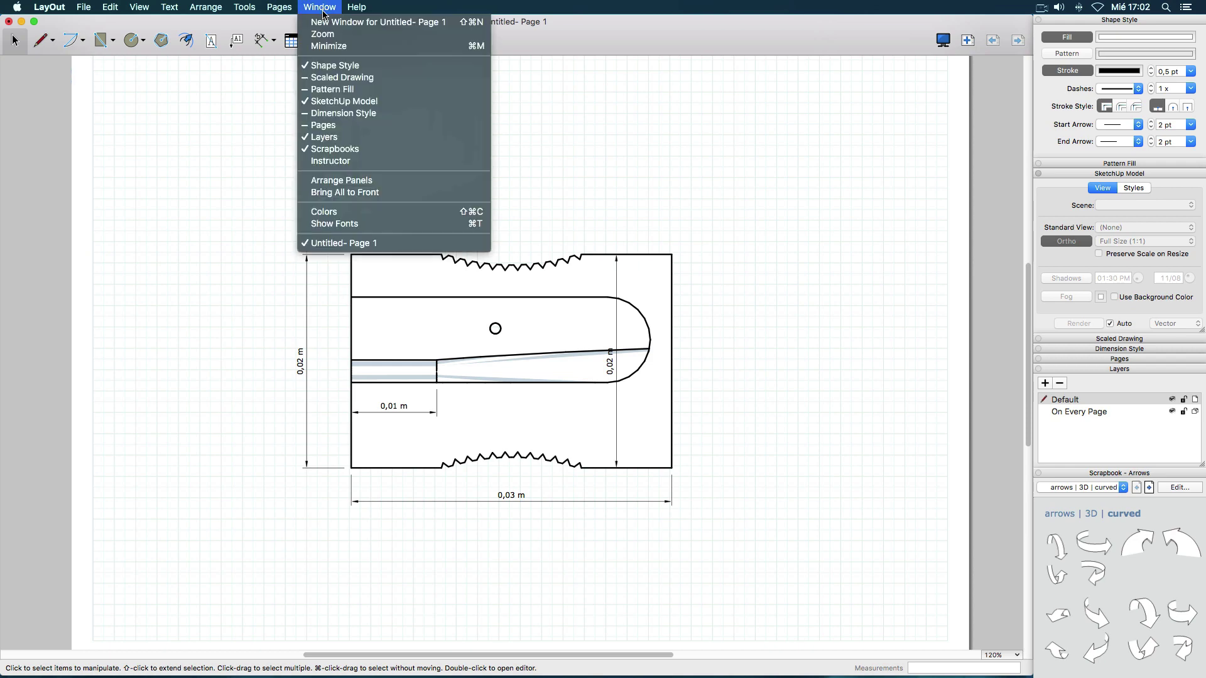
click(339, 129)
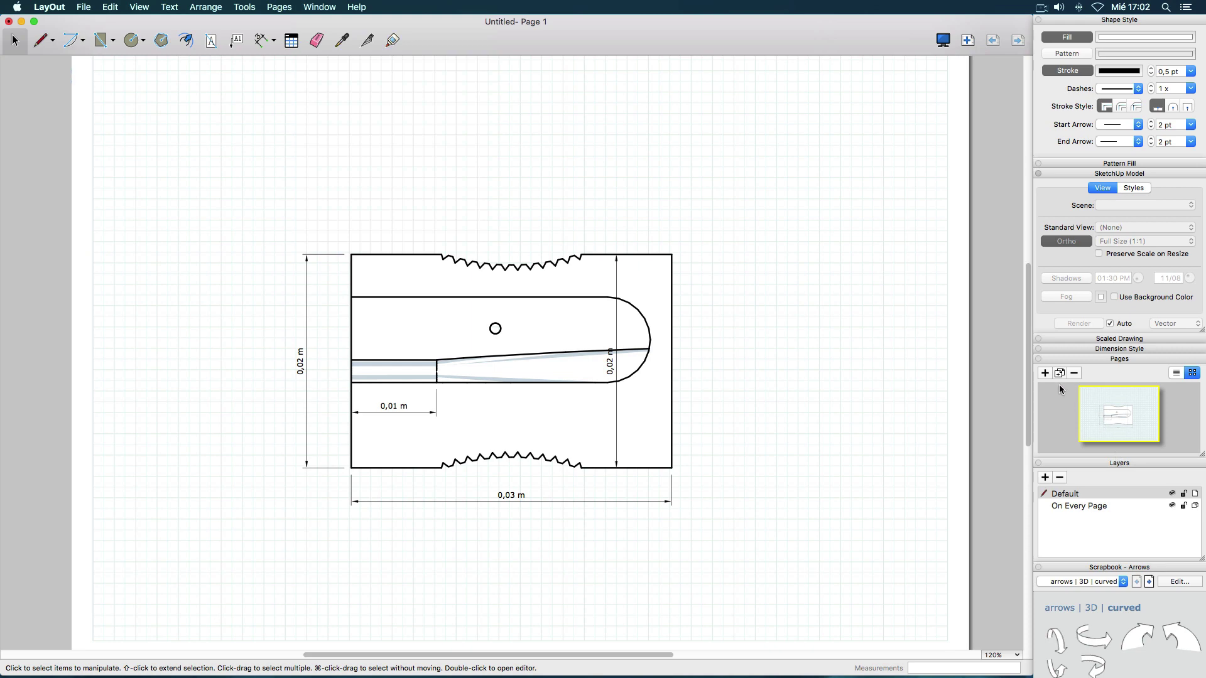
Add a blank second page and enlarge the Pages panel to fit both thumbnails, finishing on page 2.
click(1045, 373)
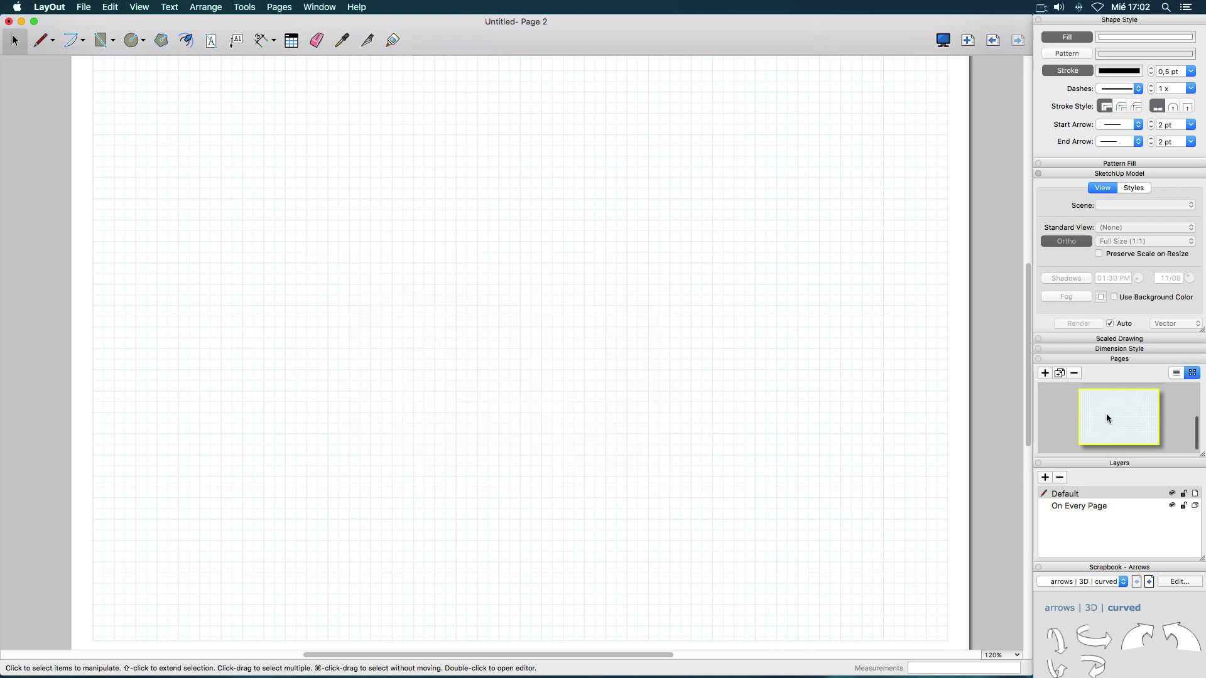
scroll(1106, 413, up, 3)
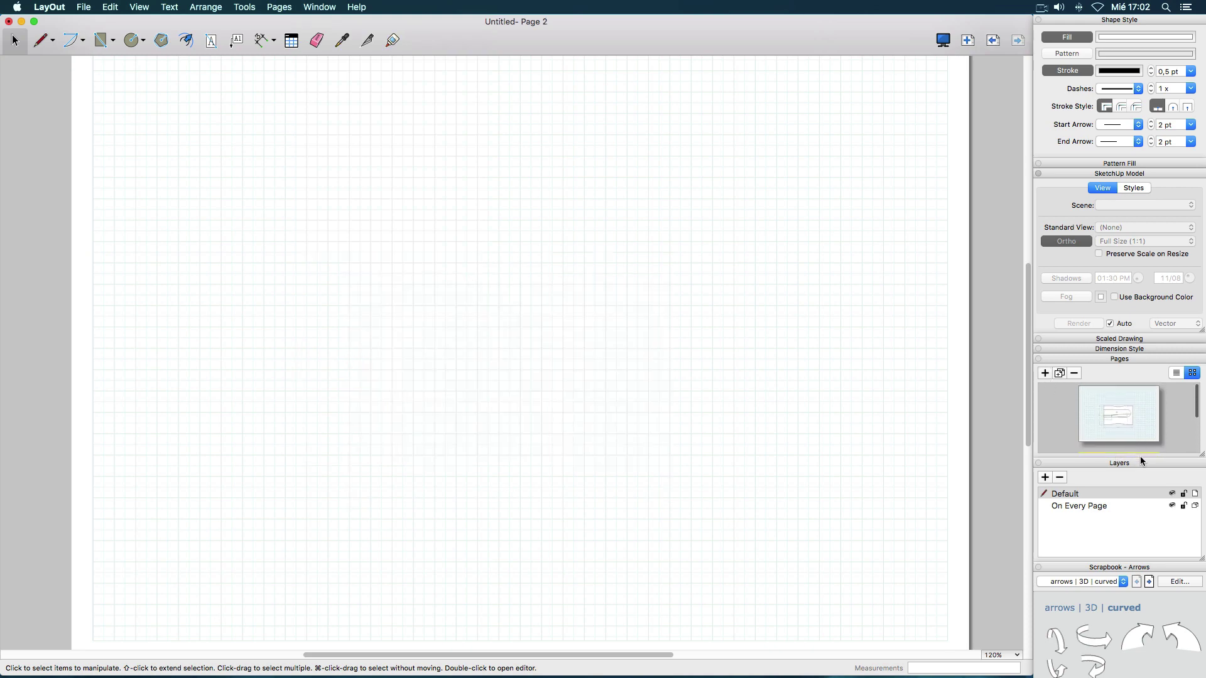
drag(1201, 455, 1203, 542)
click(1125, 411)
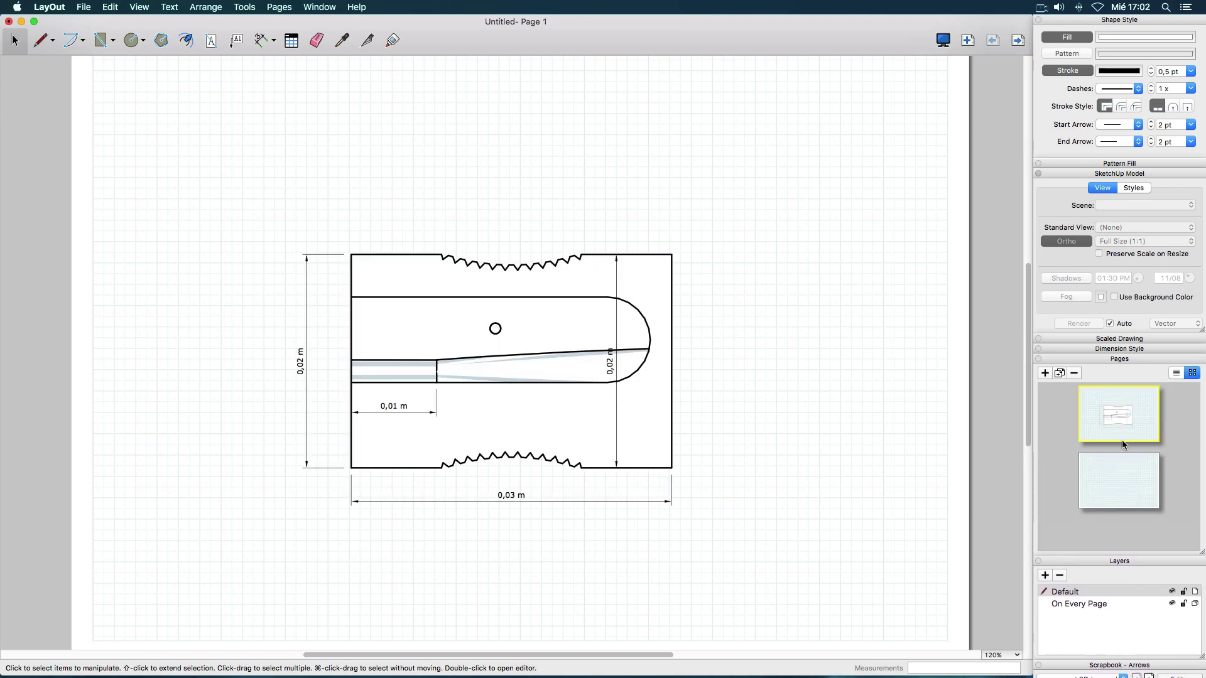
click(1121, 474)
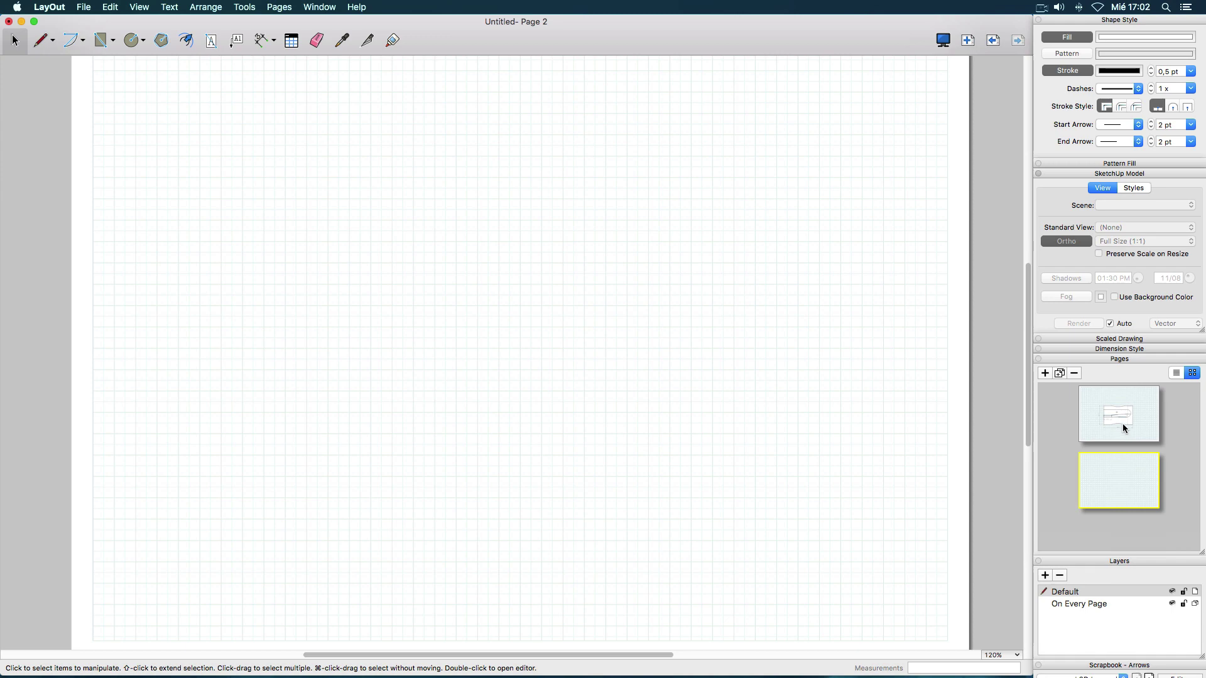
On page 2, draw a rectangle from the point (35, 75) mm and beside it a circle centred at (200, 120) mm.
click(103, 47)
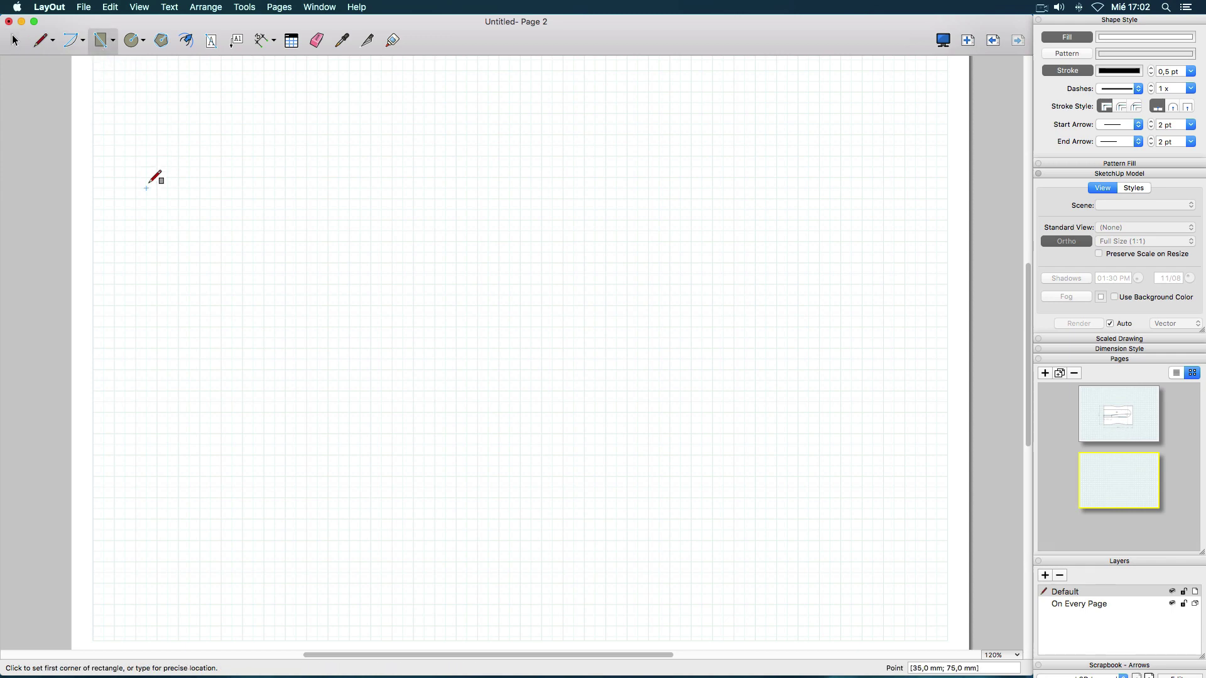
drag(147, 188, 339, 401)
click(131, 40)
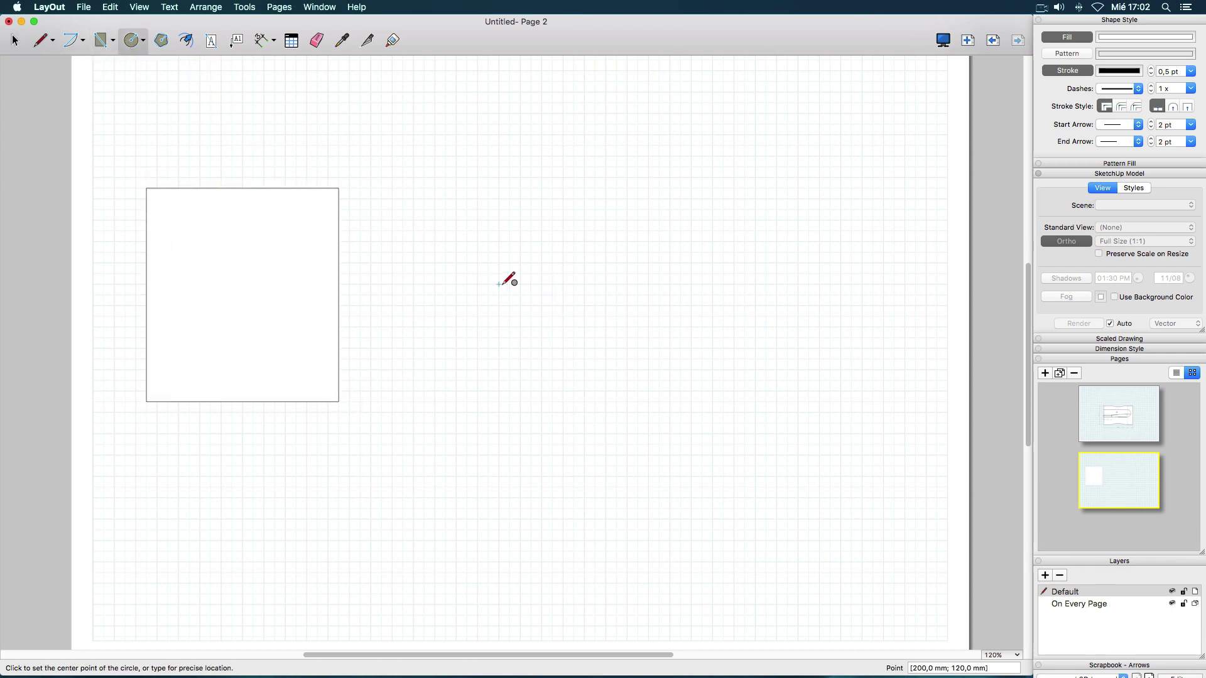
click(498, 284)
click(595, 379)
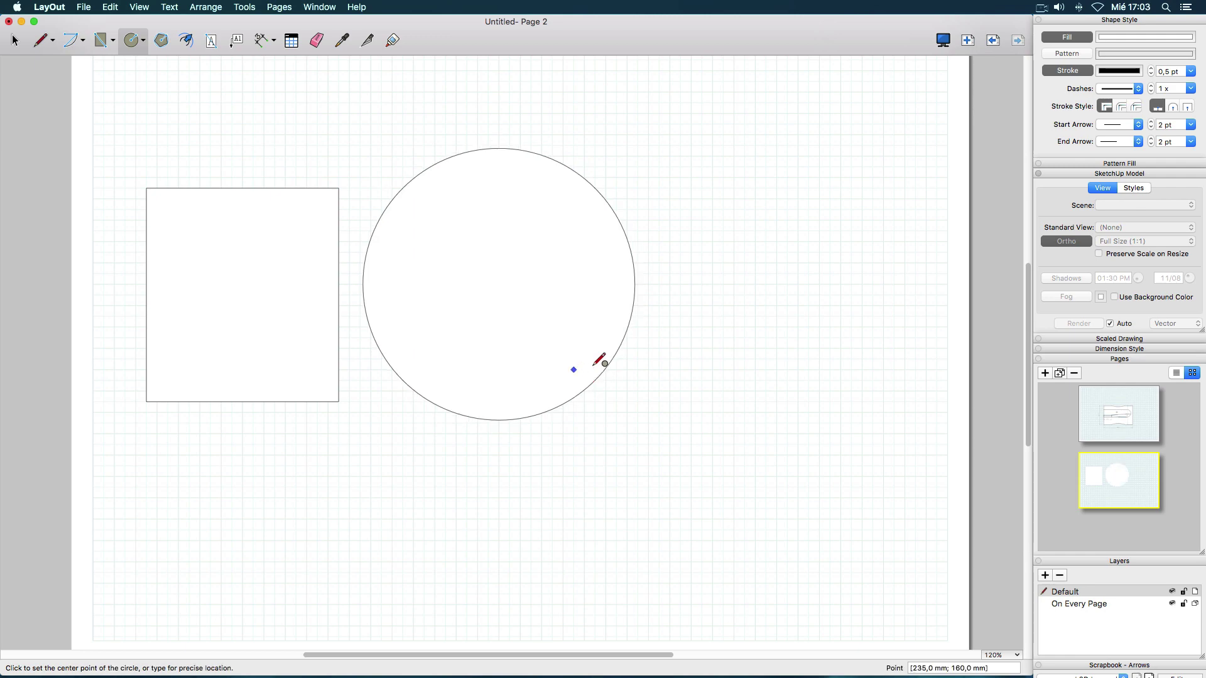
Return to page 1 and examine the document's print preview, closing it without printing.
click(1102, 423)
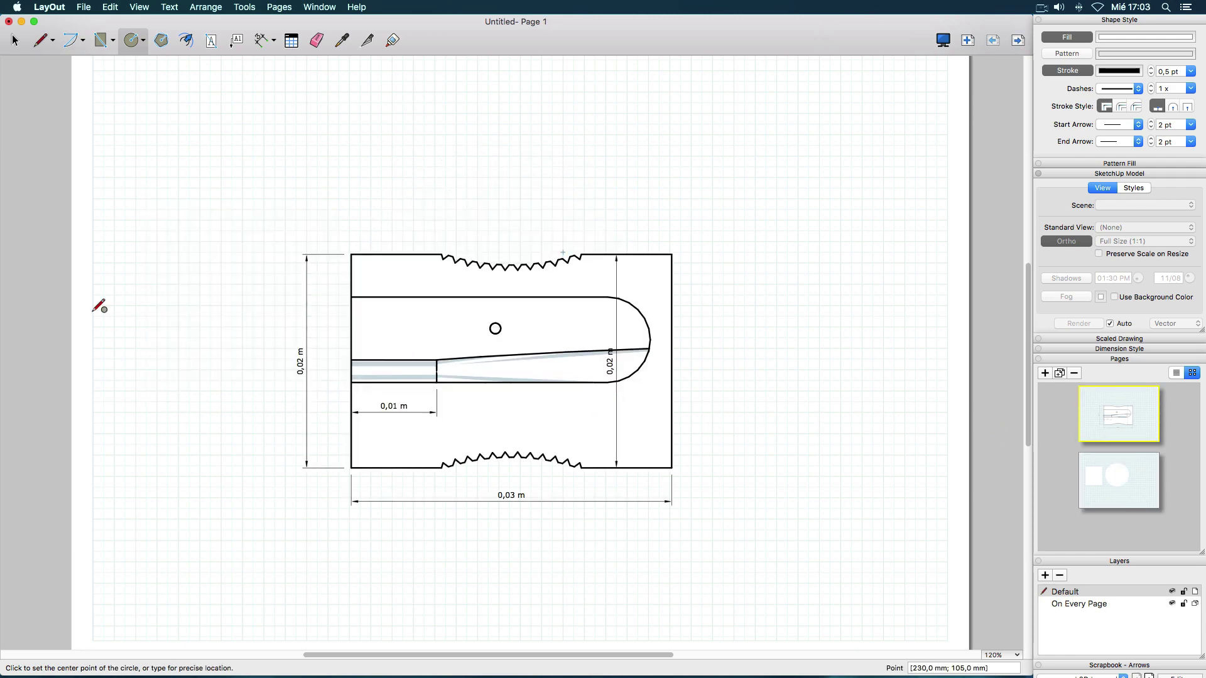
click(15, 48)
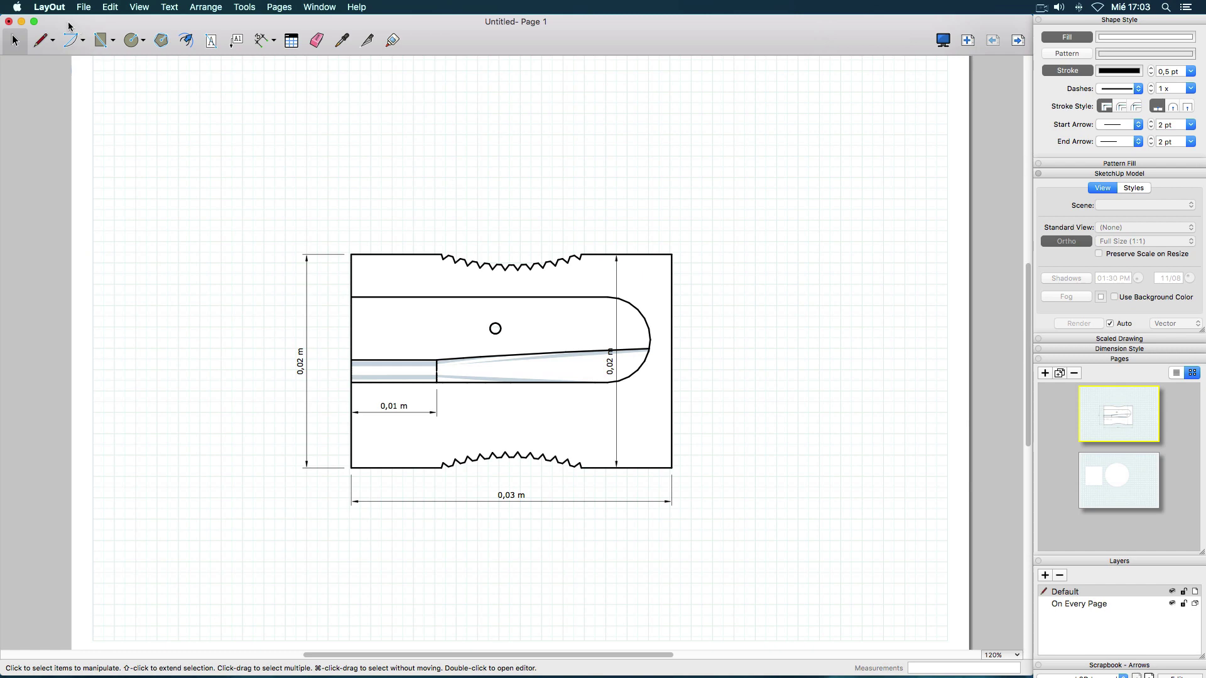
click(83, 6)
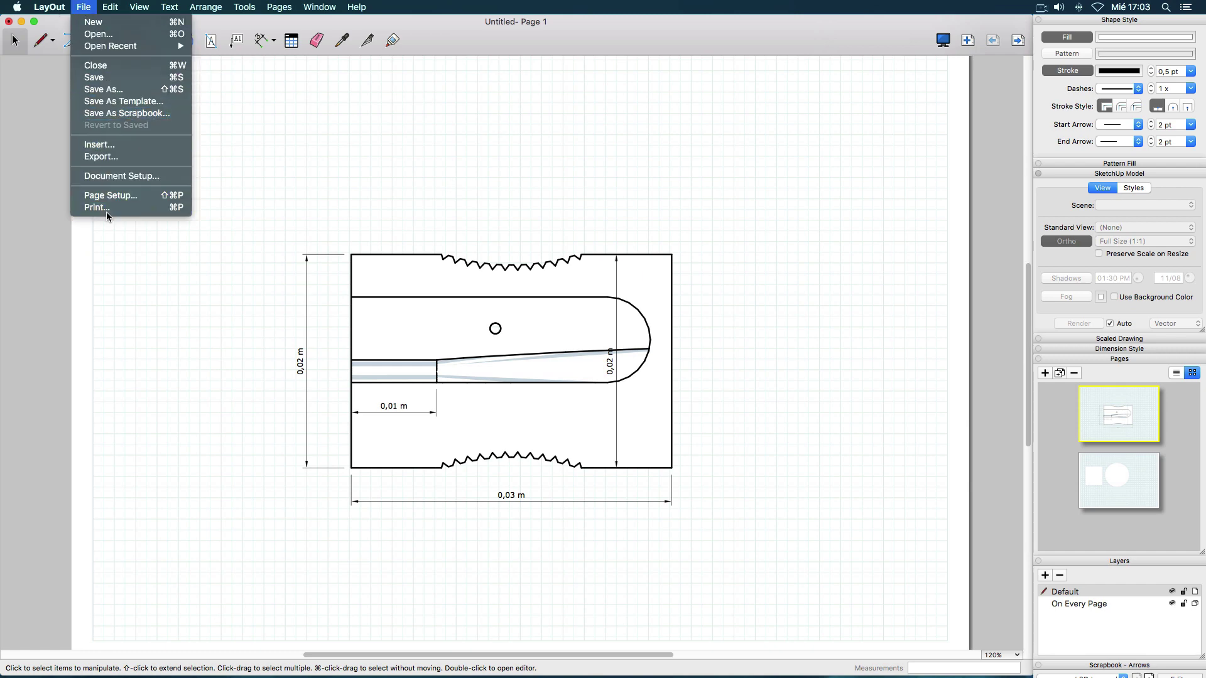
click(107, 210)
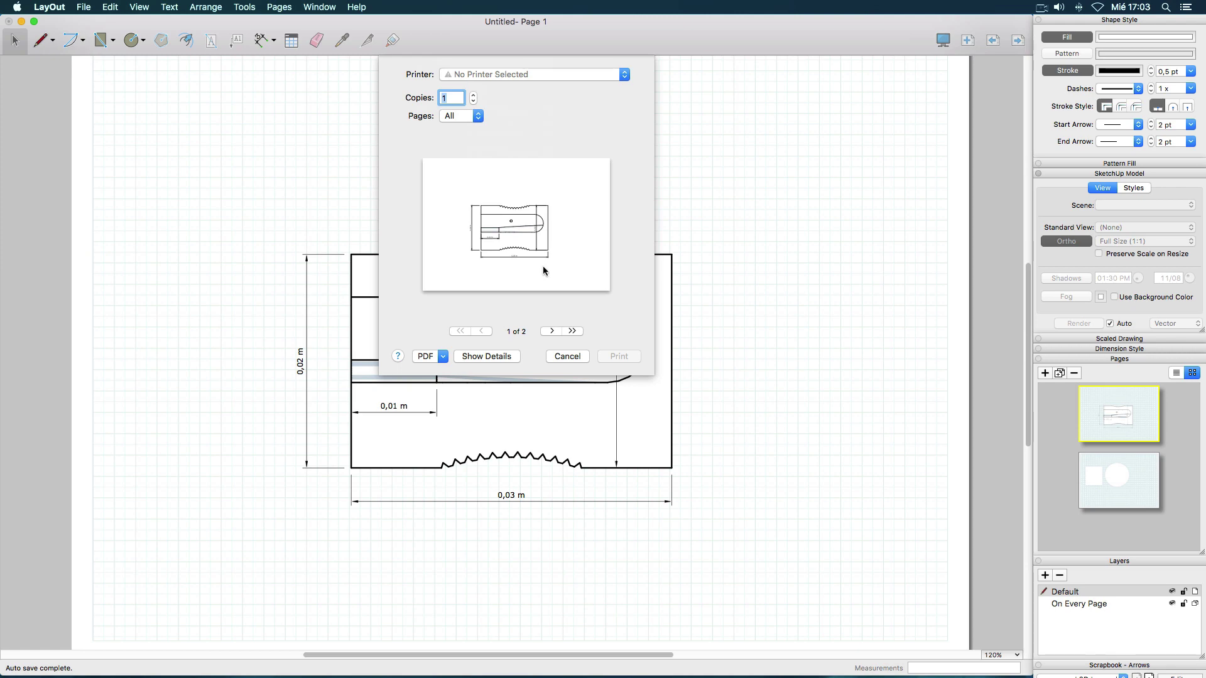
click(562, 356)
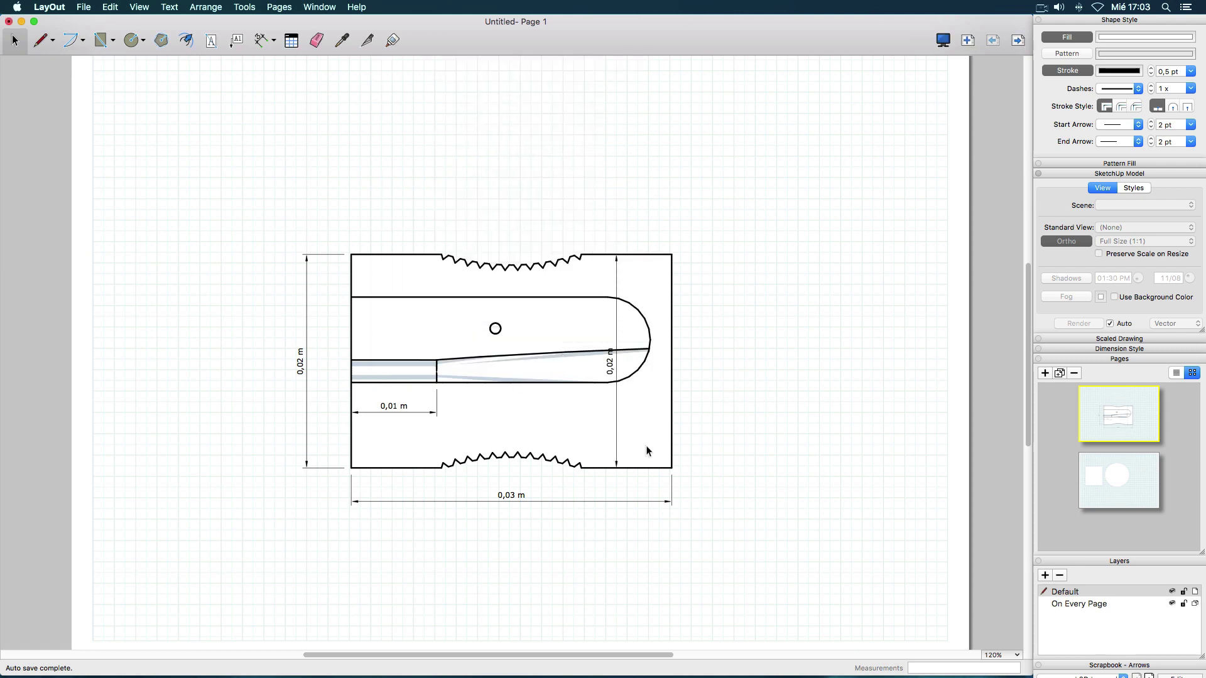
Delete the rectangle and circle from page 2, and switch to page 1 and back to compare the pages.
click(1141, 491)
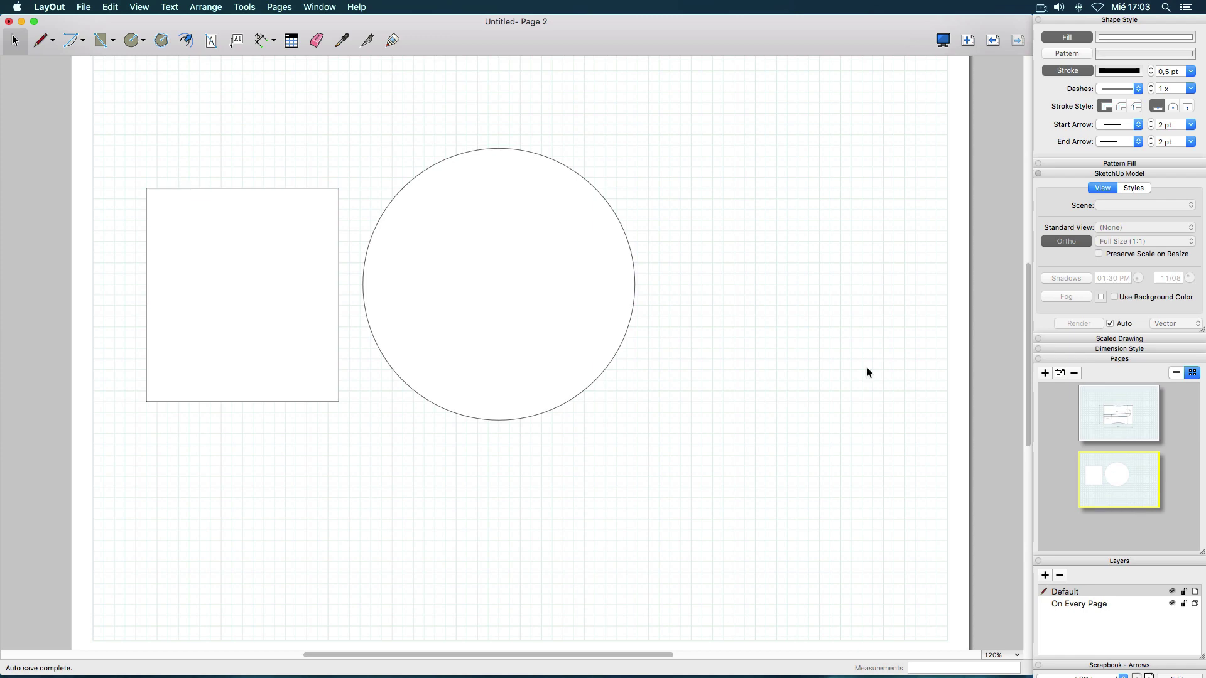
drag(755, 131, 152, 457)
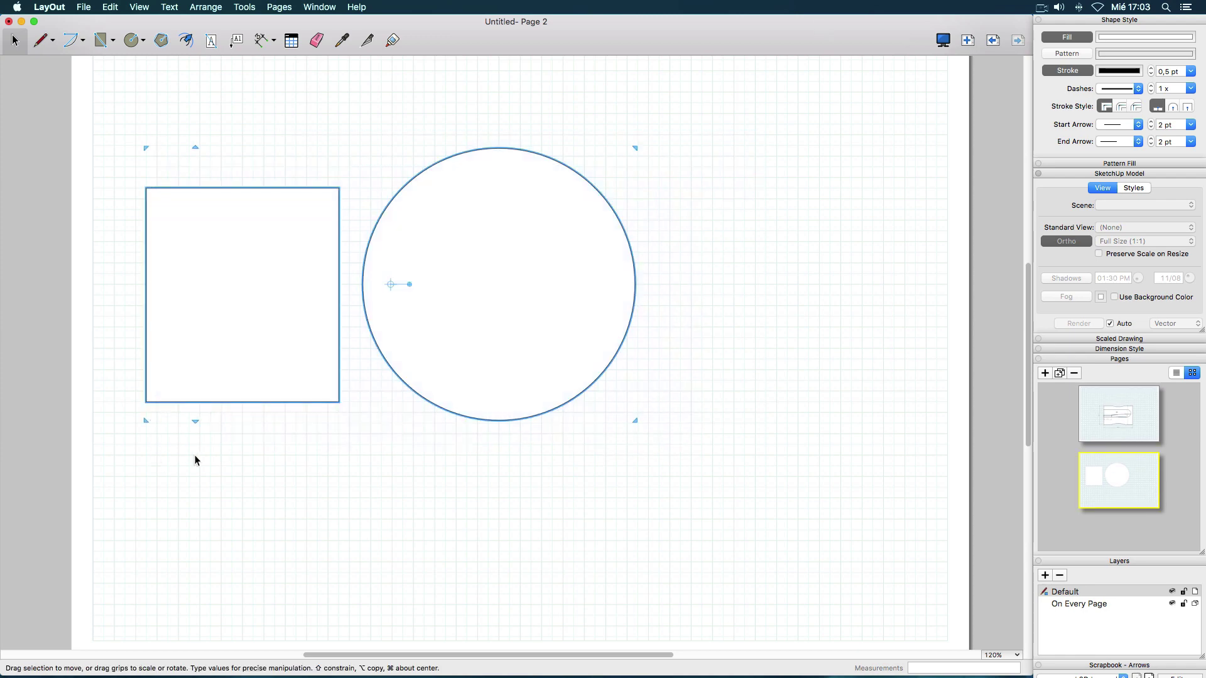
key(Delete)
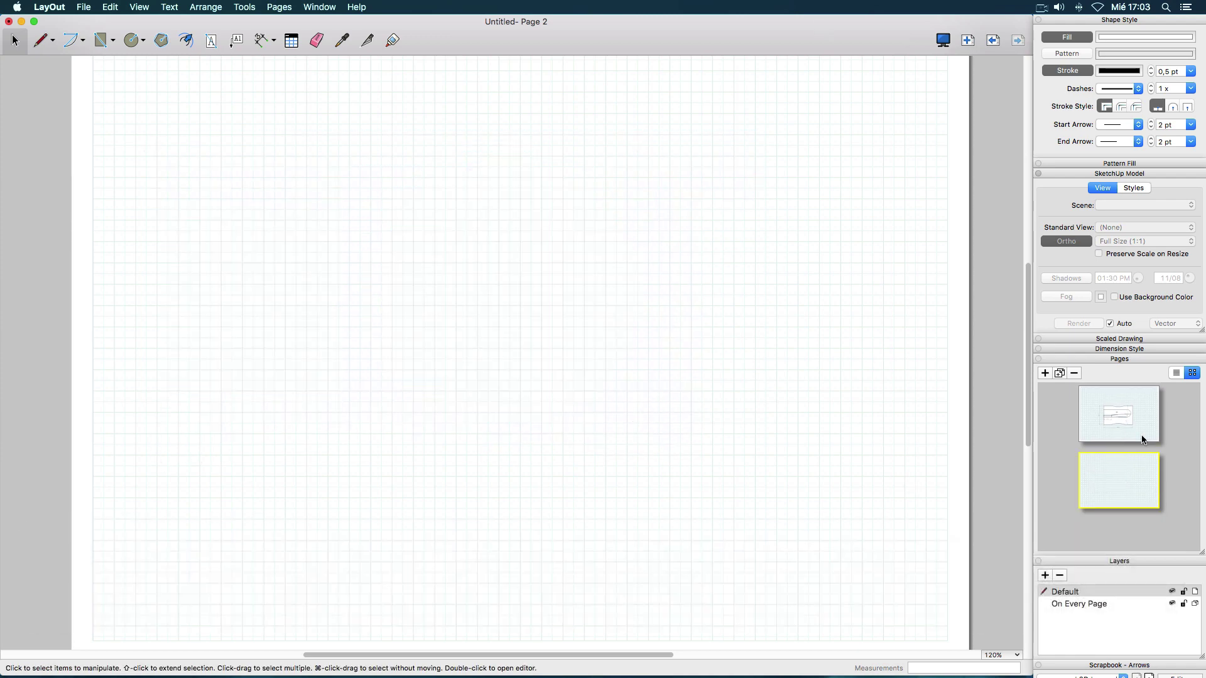
click(1107, 424)
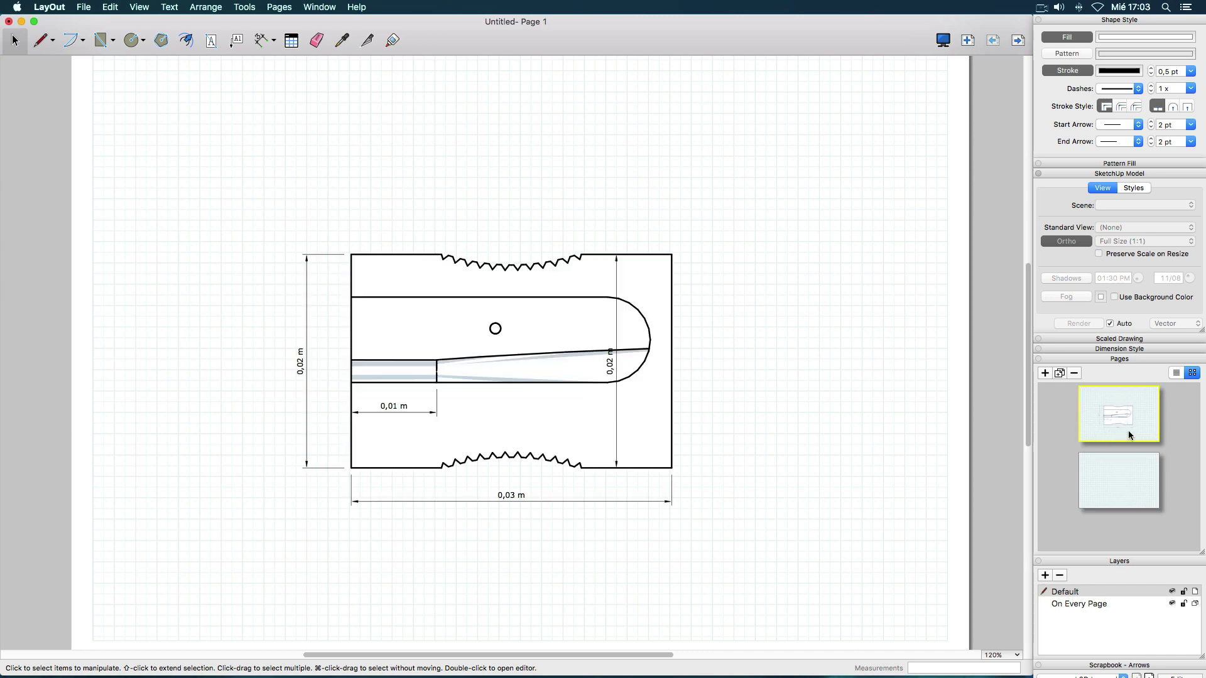
click(1104, 469)
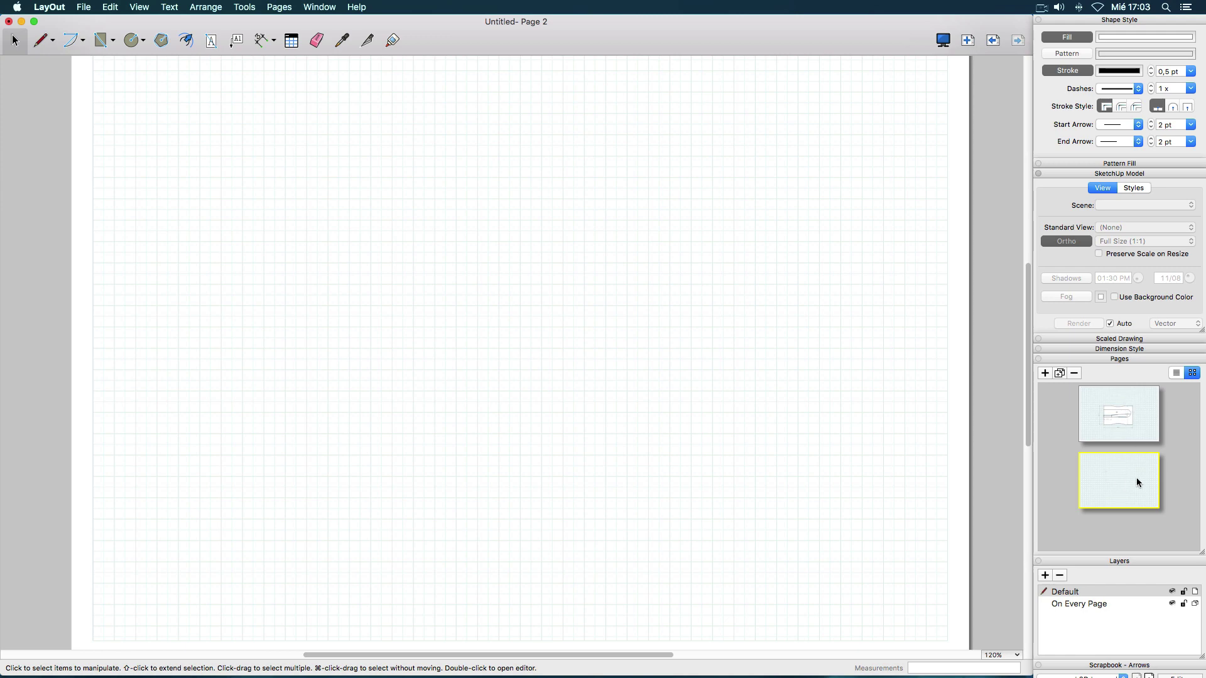
From page 1, open the print preview and compare both pages of the document.
click(1124, 433)
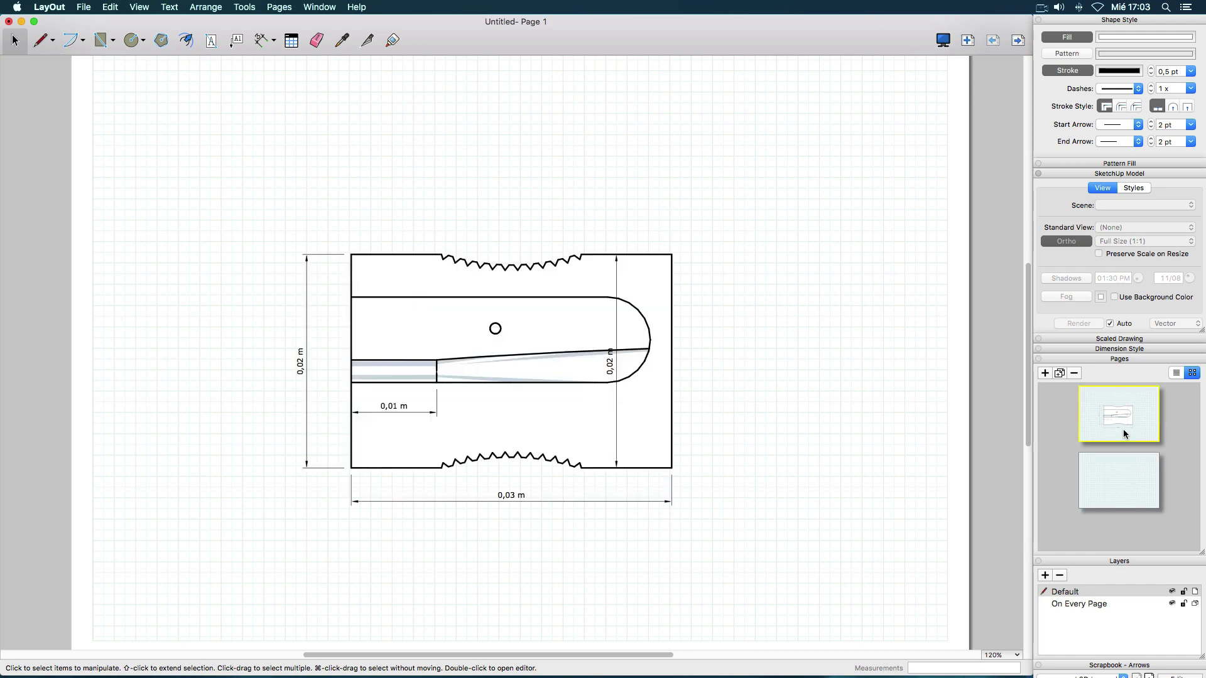
click(87, 9)
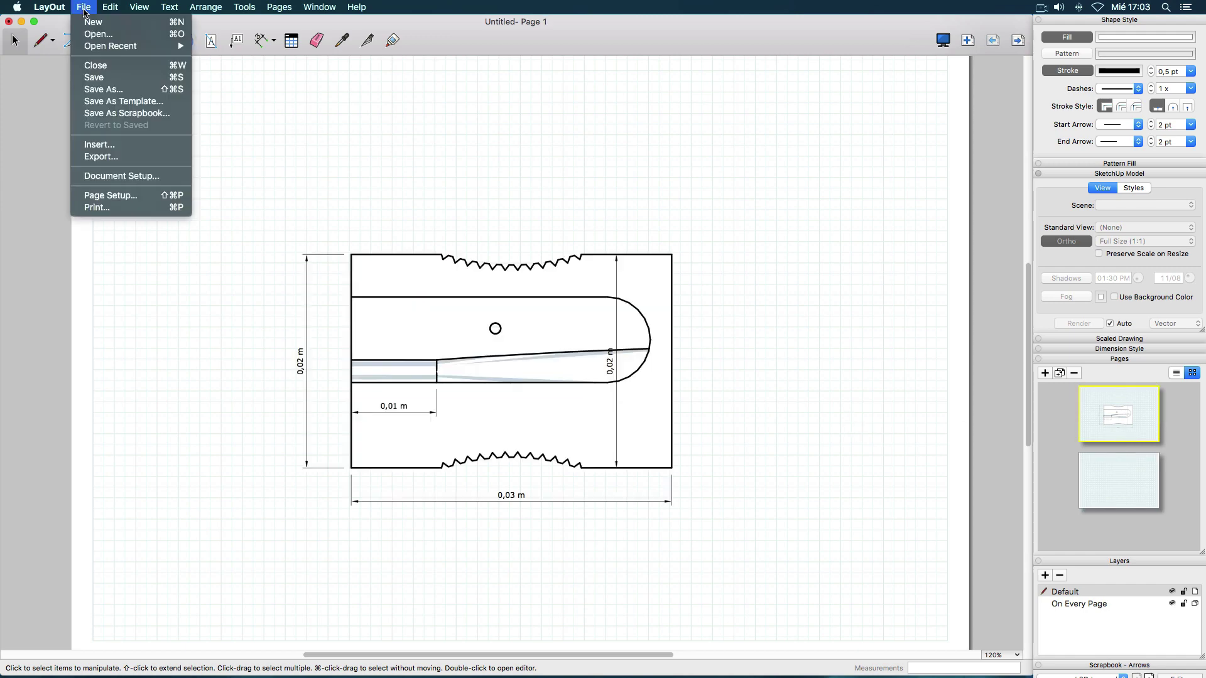
click(132, 206)
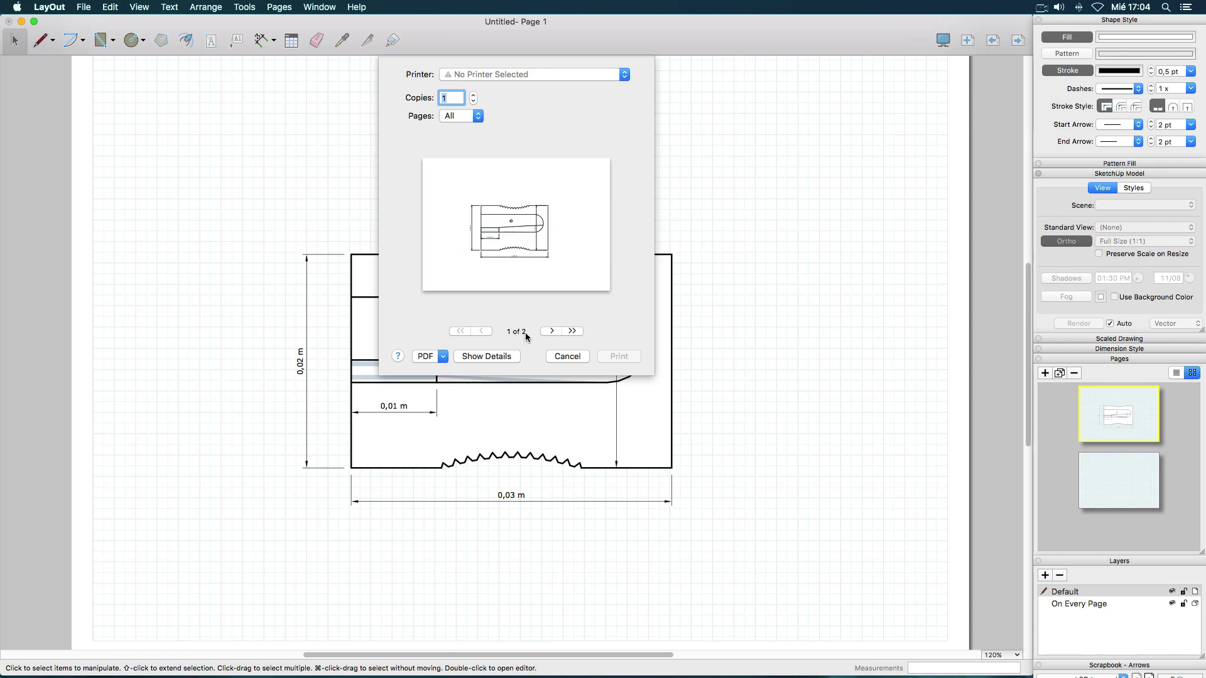
click(552, 332)
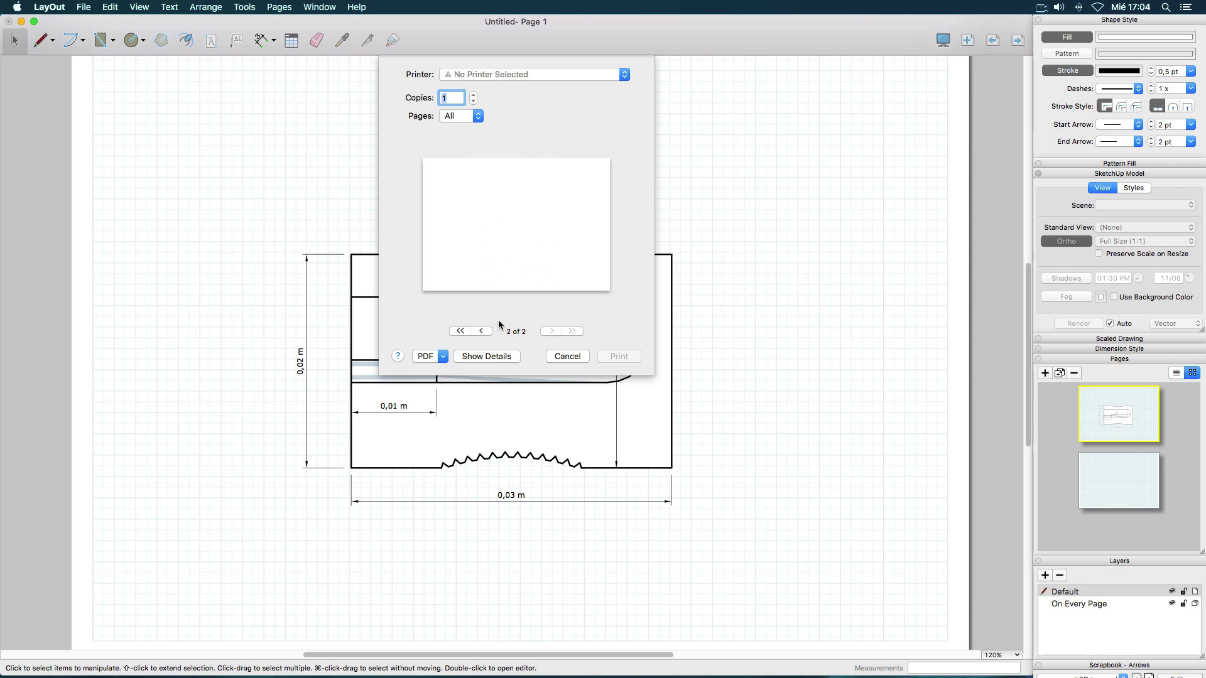
click(482, 332)
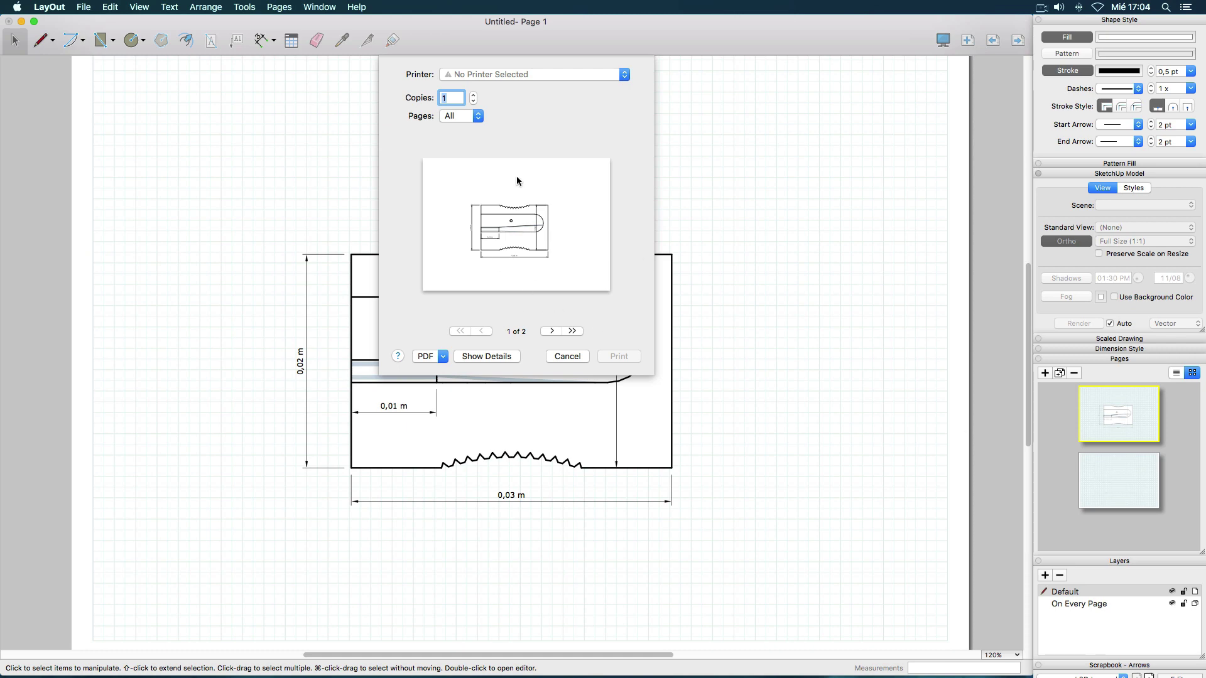
Limit the print selection to a single page, previewing page 2 and page 1 in turn.
click(482, 119)
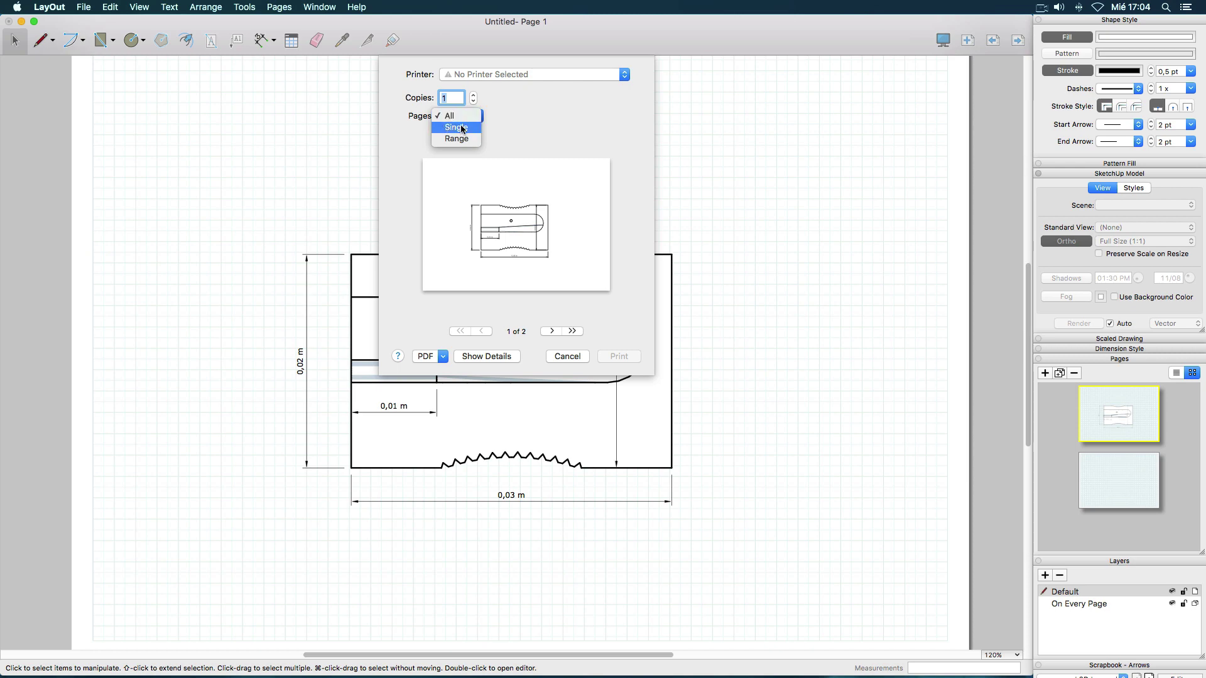
click(459, 128)
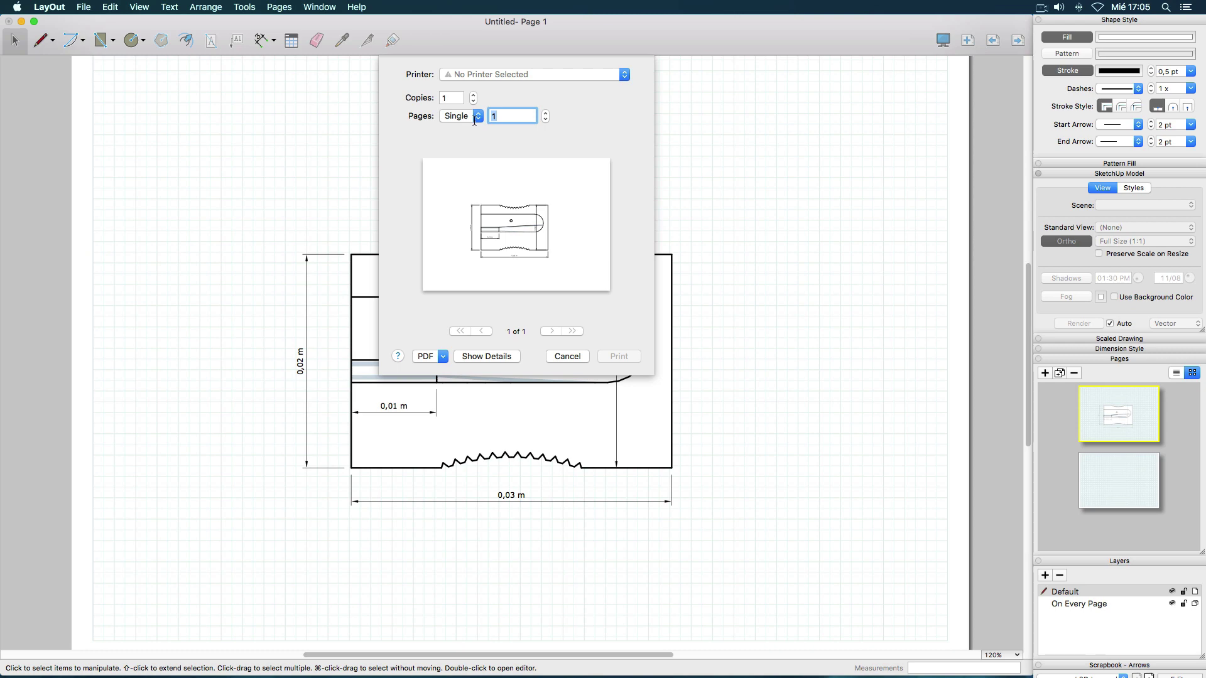
text(2)
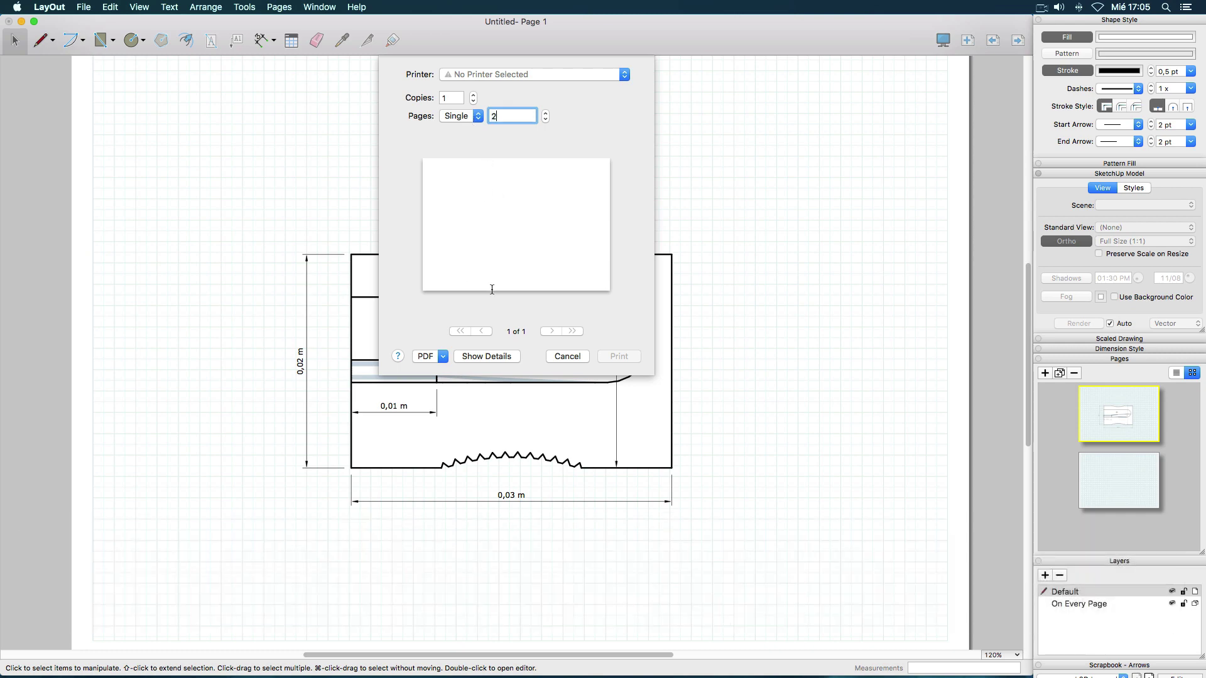
double_click(507, 118)
text(1)
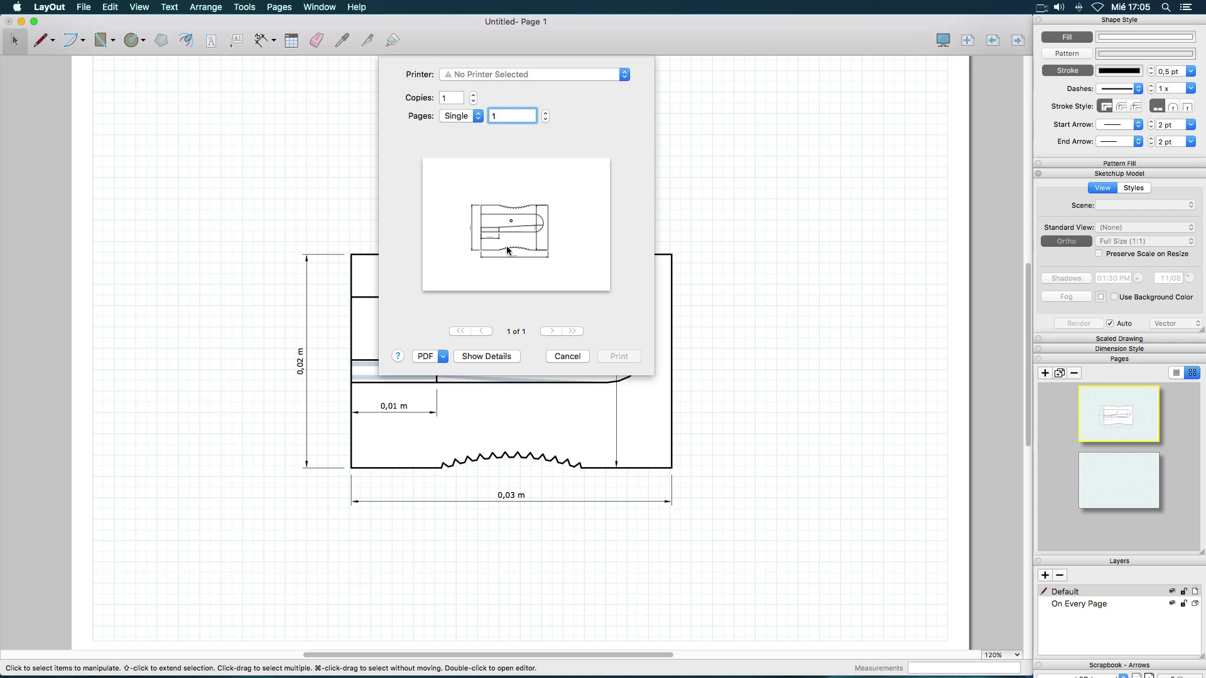
Switch the print selection to a page range and back to a single page, and close the print dialog without printing.
click(481, 121)
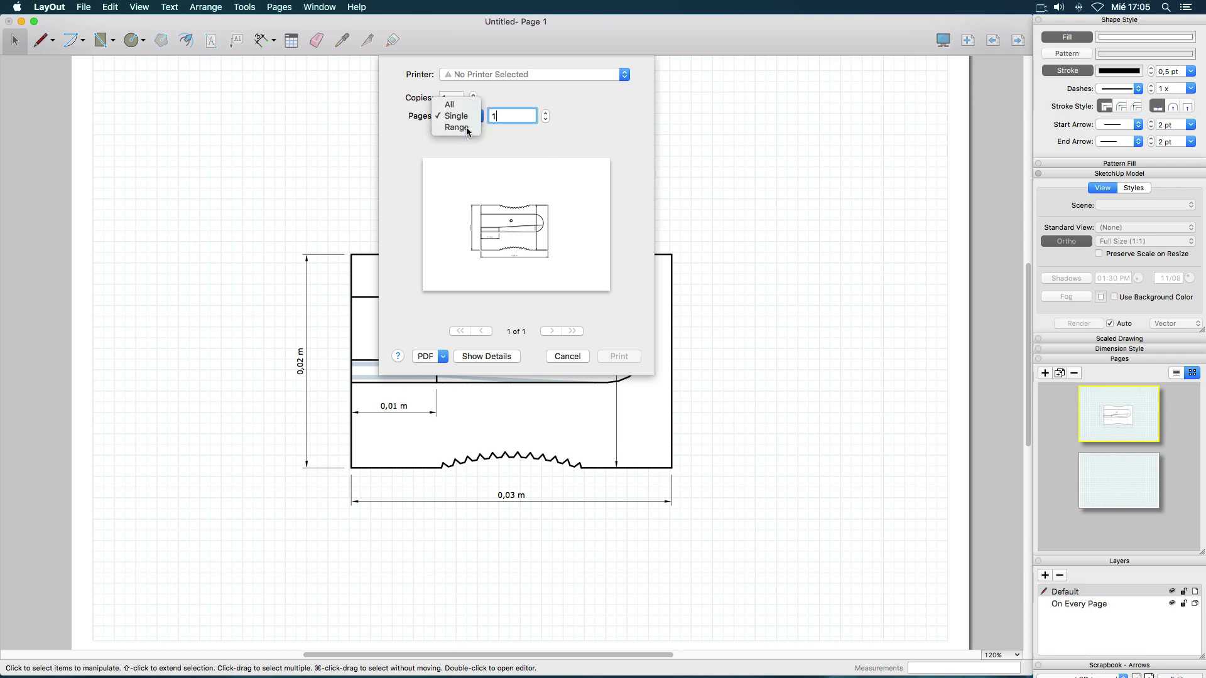
click(463, 131)
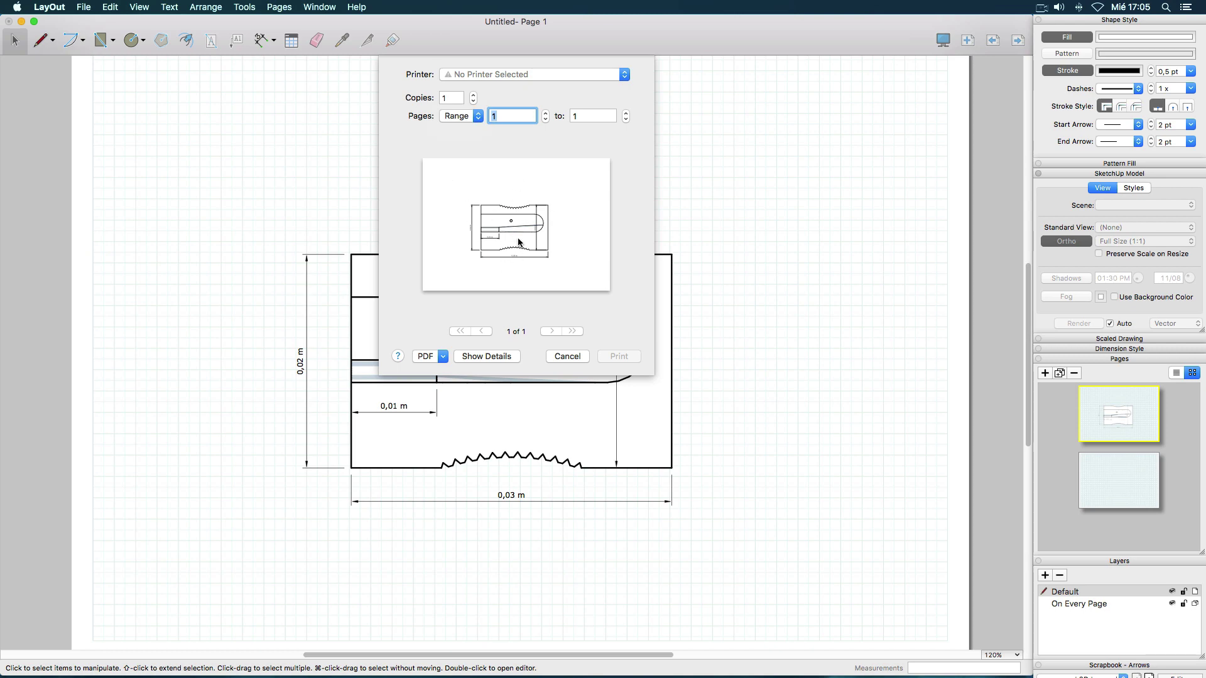
click(478, 116)
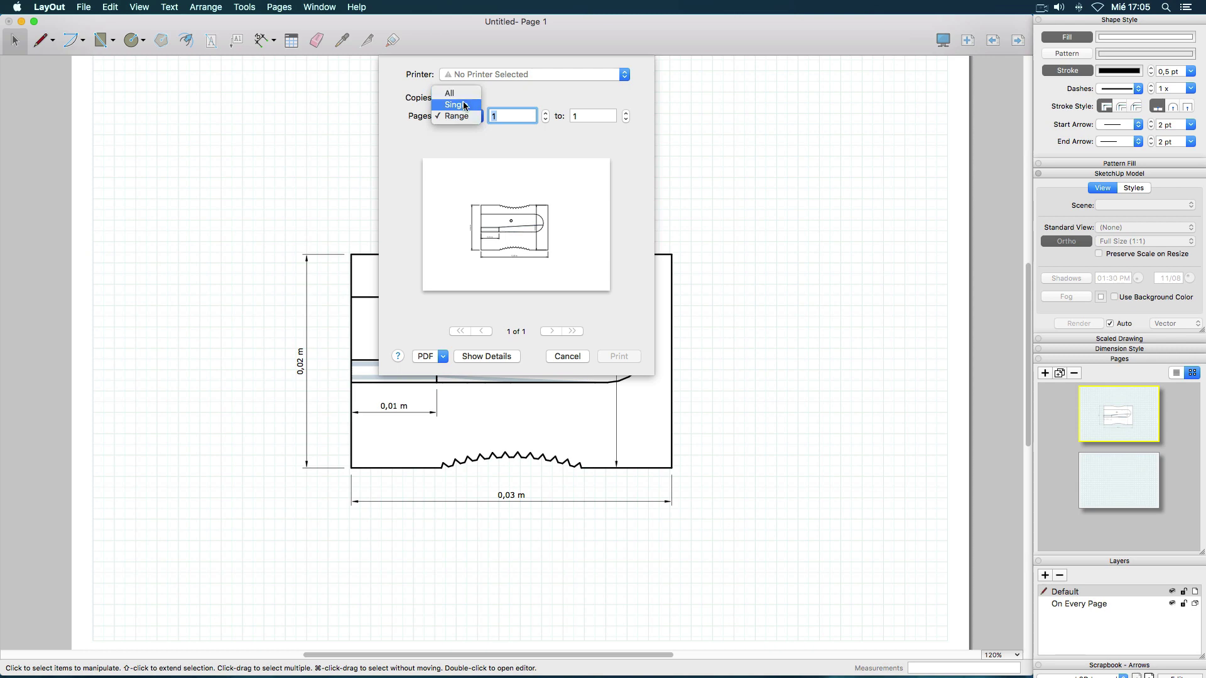
click(467, 104)
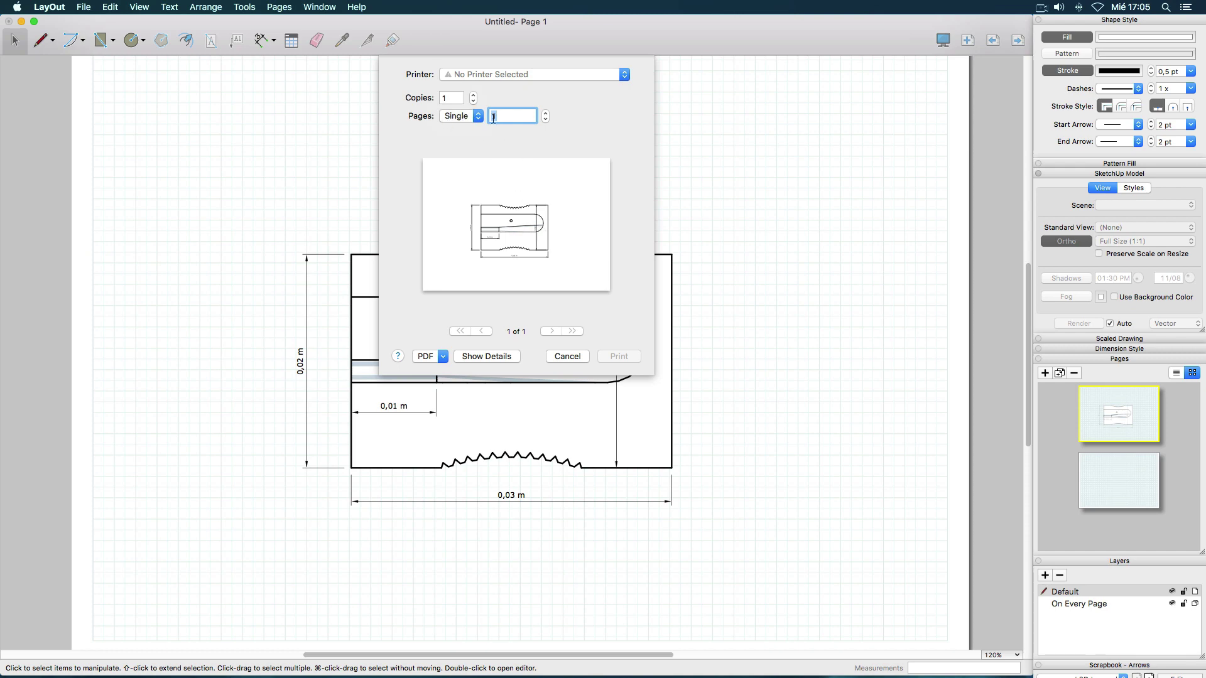
click(515, 116)
drag(515, 116, 408, 126)
click(567, 356)
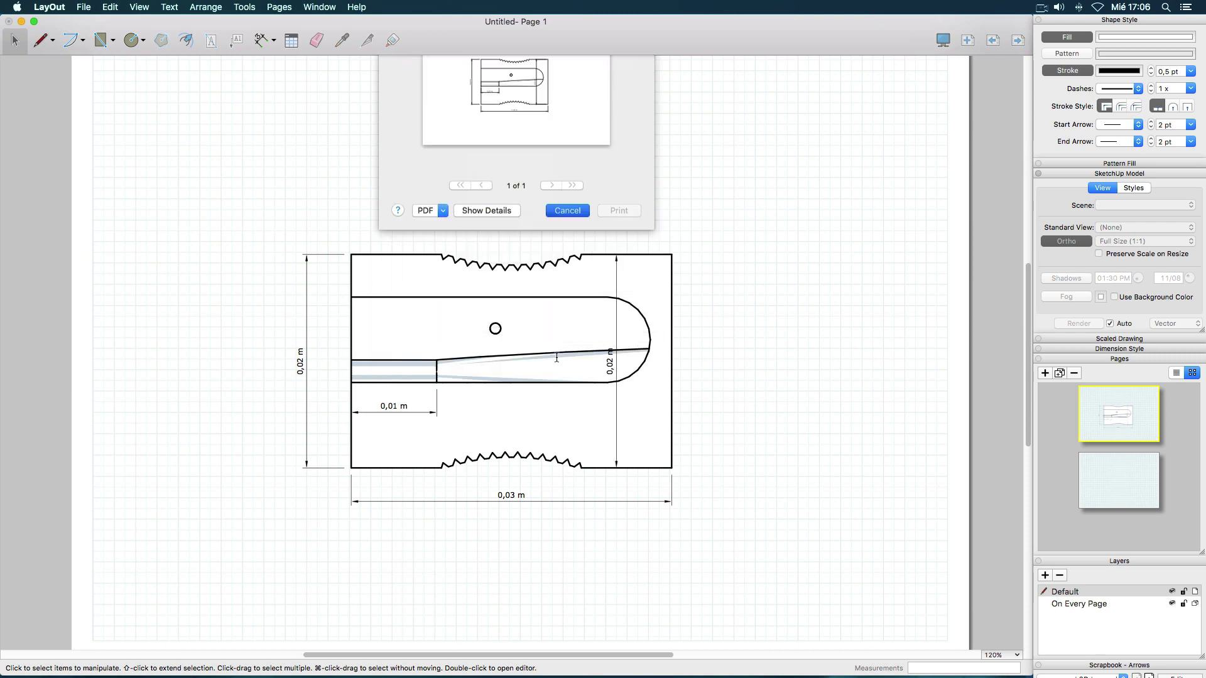
Delete the blank second page from the document.
click(1118, 481)
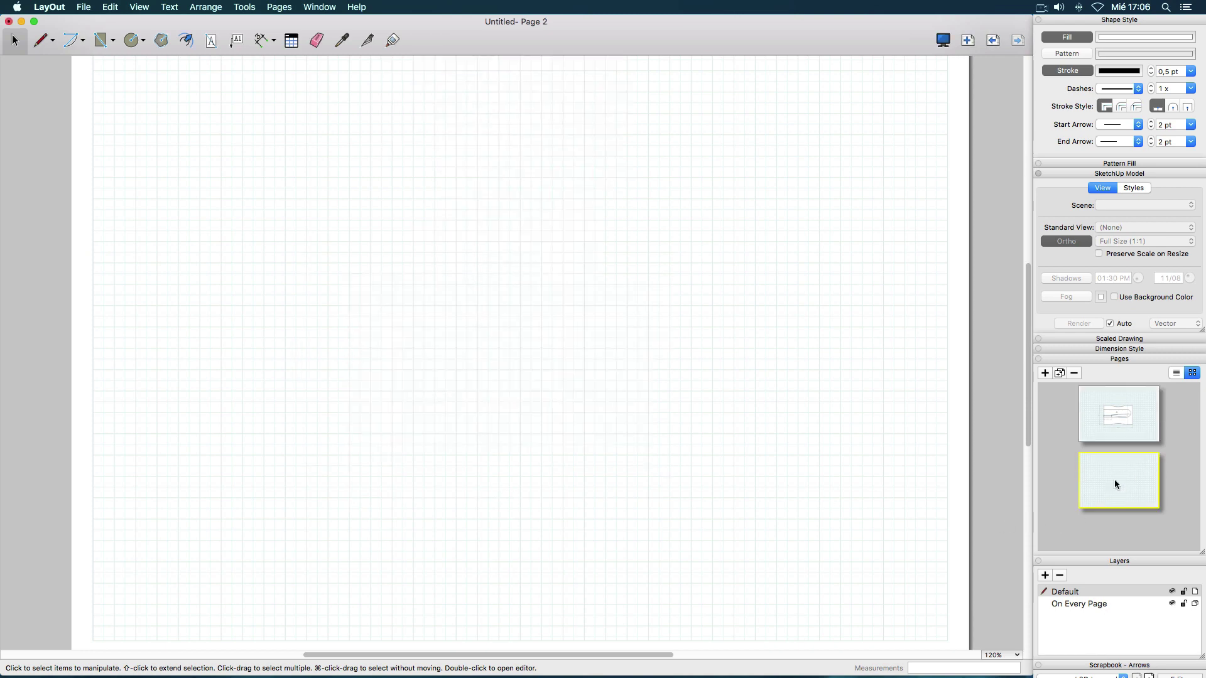
click(1076, 374)
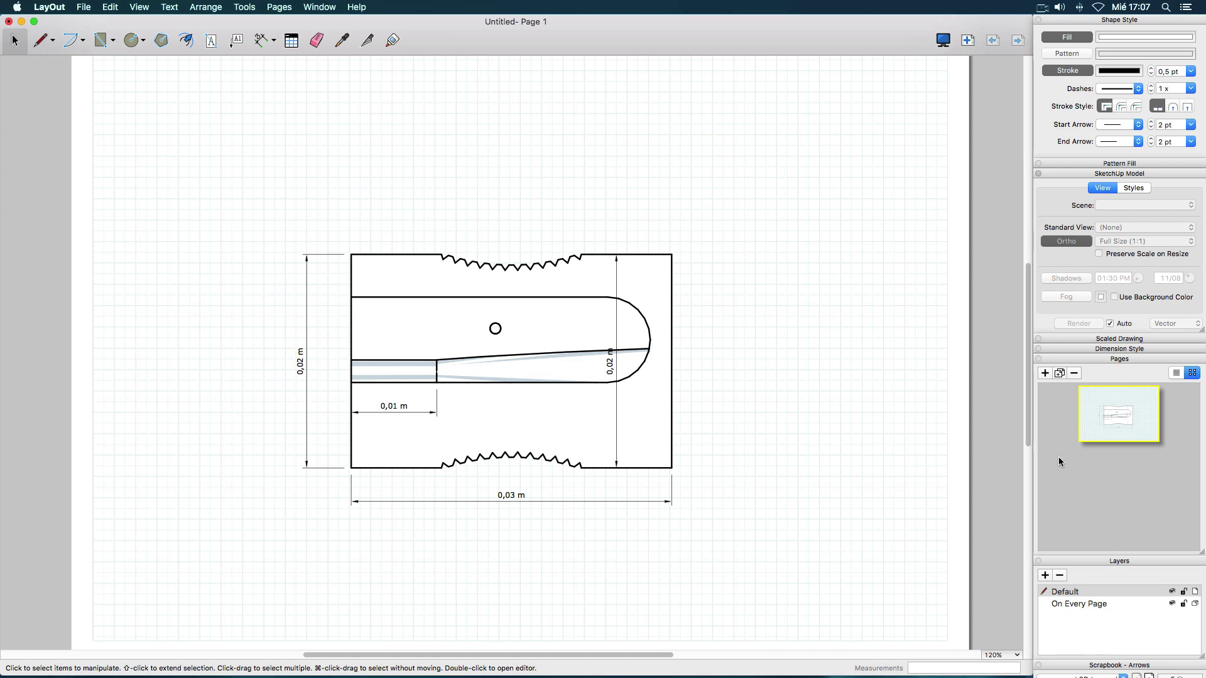
Draw a circle overlapping the left edge of page 1, partly outside the paper, and deselect it.
scroll(883, 439, down, 5)
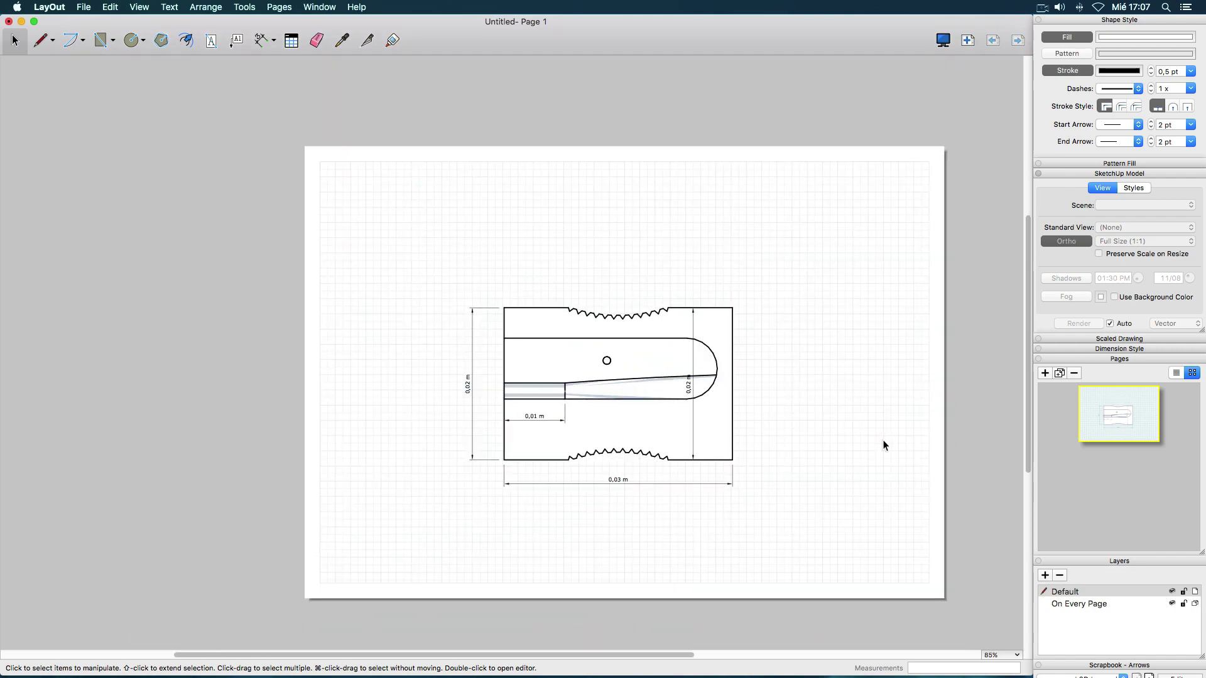
click(131, 40)
click(282, 405)
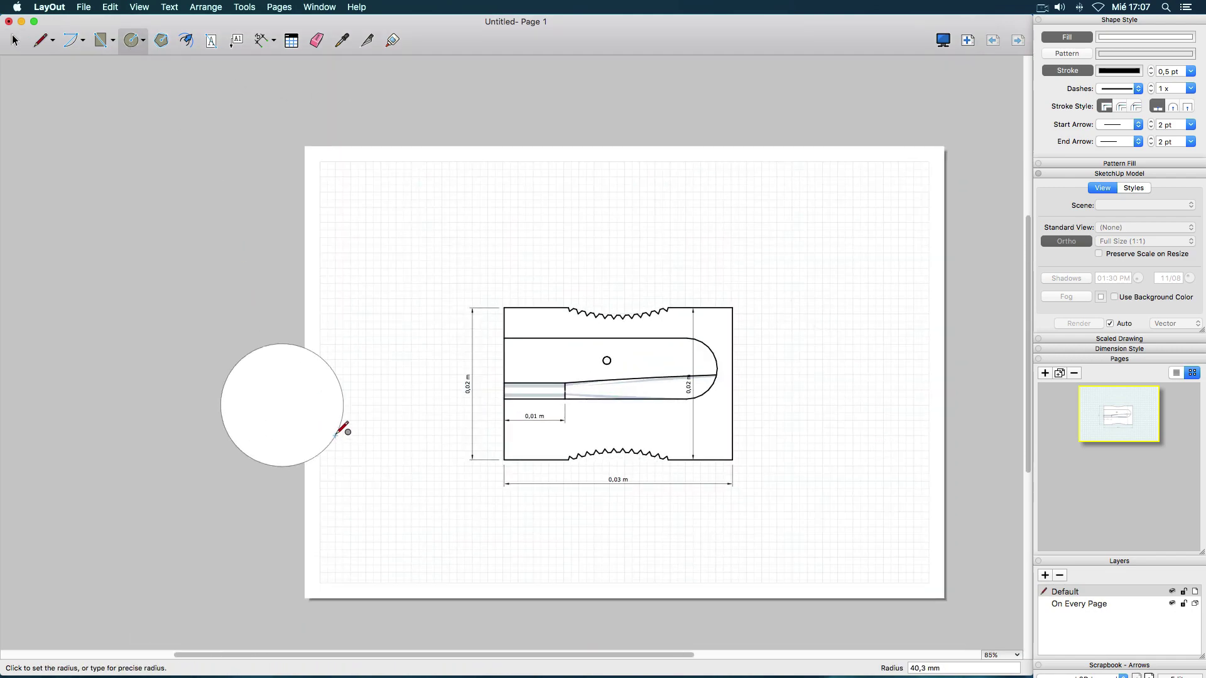
click(350, 443)
click(15, 40)
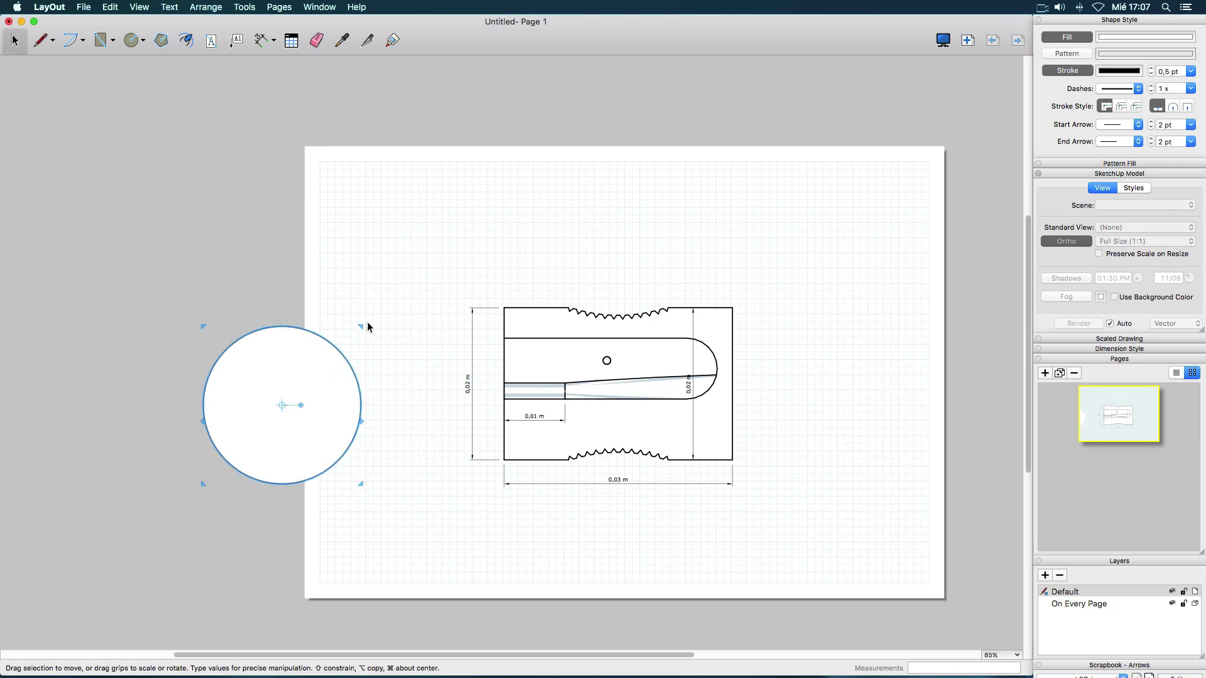
click(232, 166)
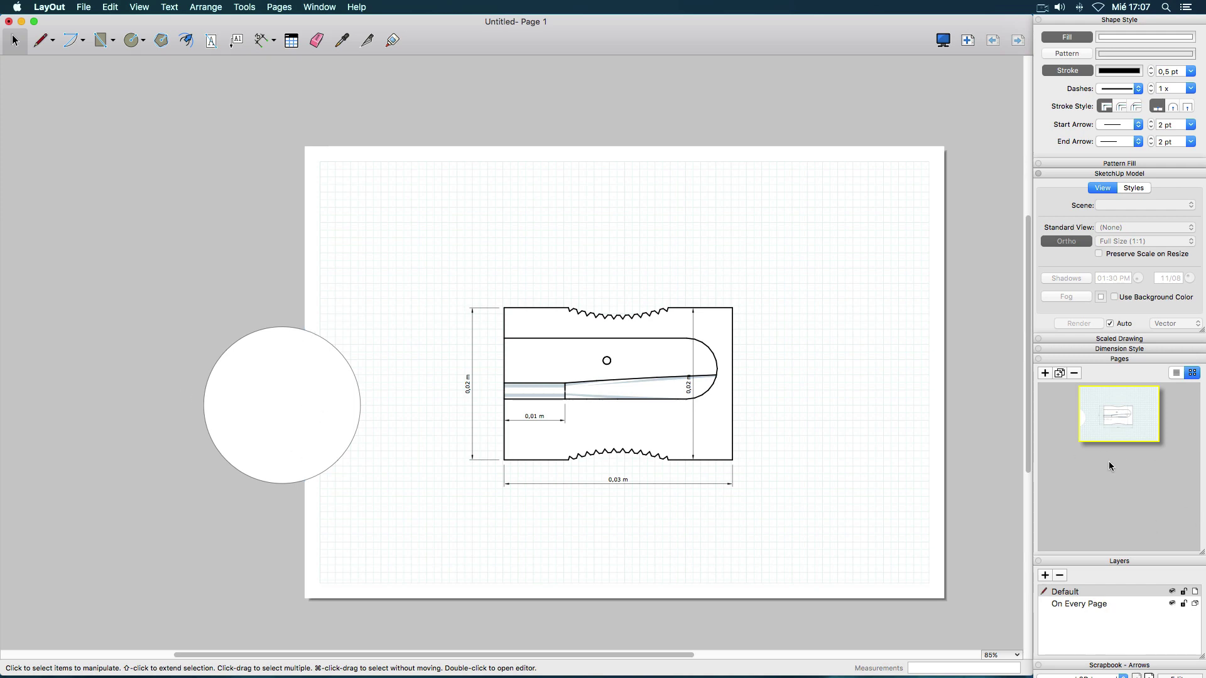
Split the circle where it crosses the page's left edge and delete the part lying outside the page.
click(291, 420)
click(123, 409)
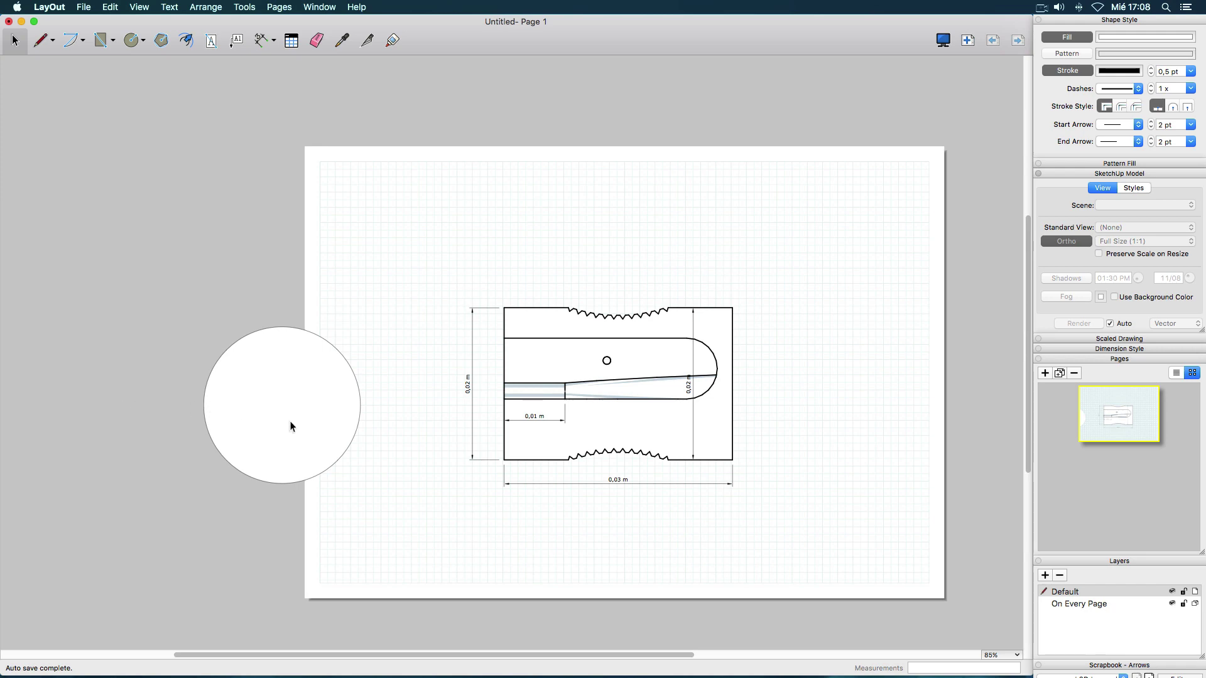
click(258, 409)
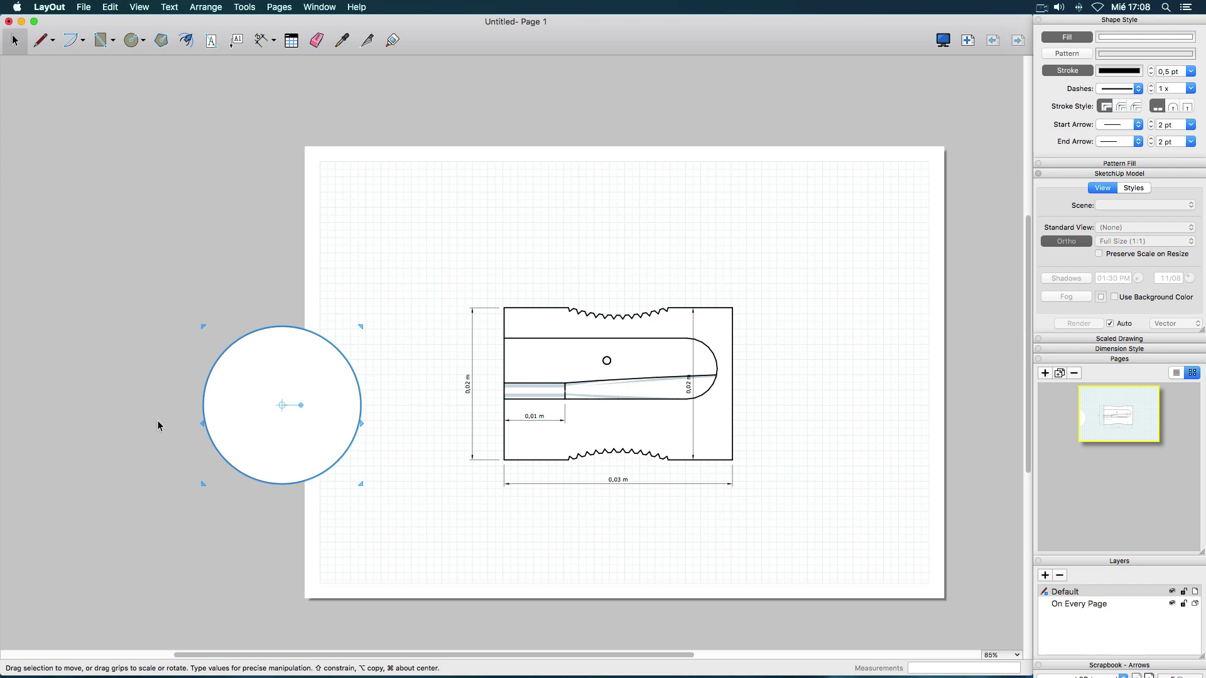
scroll(157, 421, down, 1)
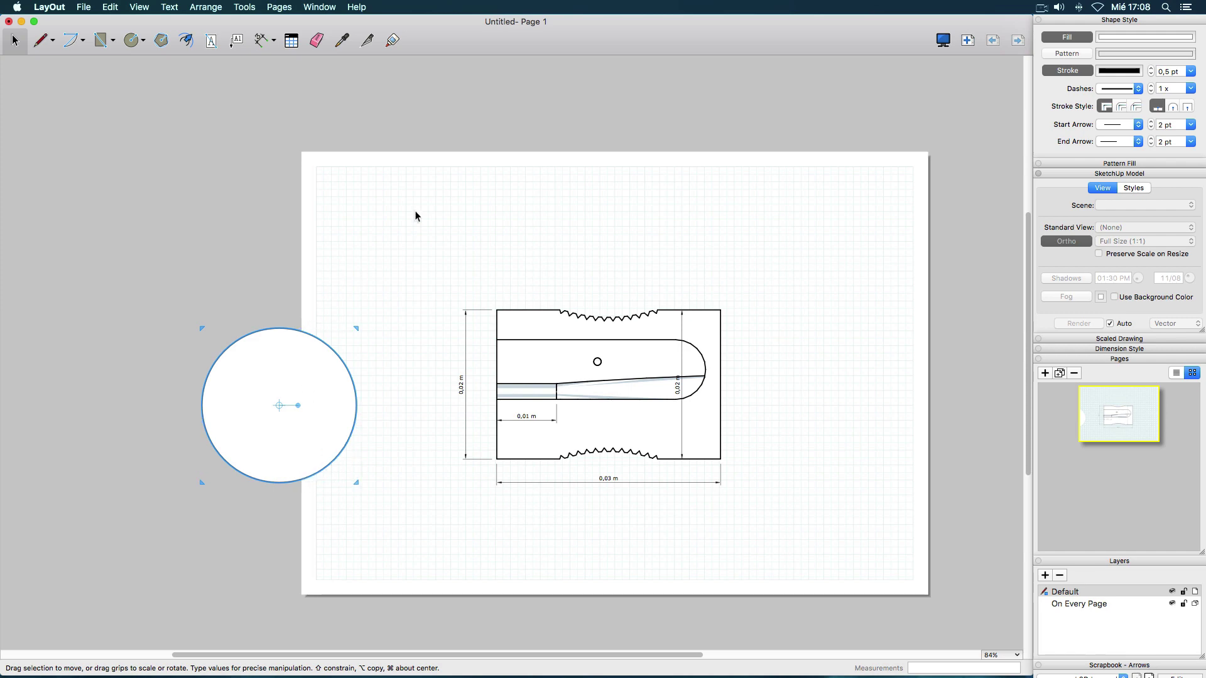
click(368, 41)
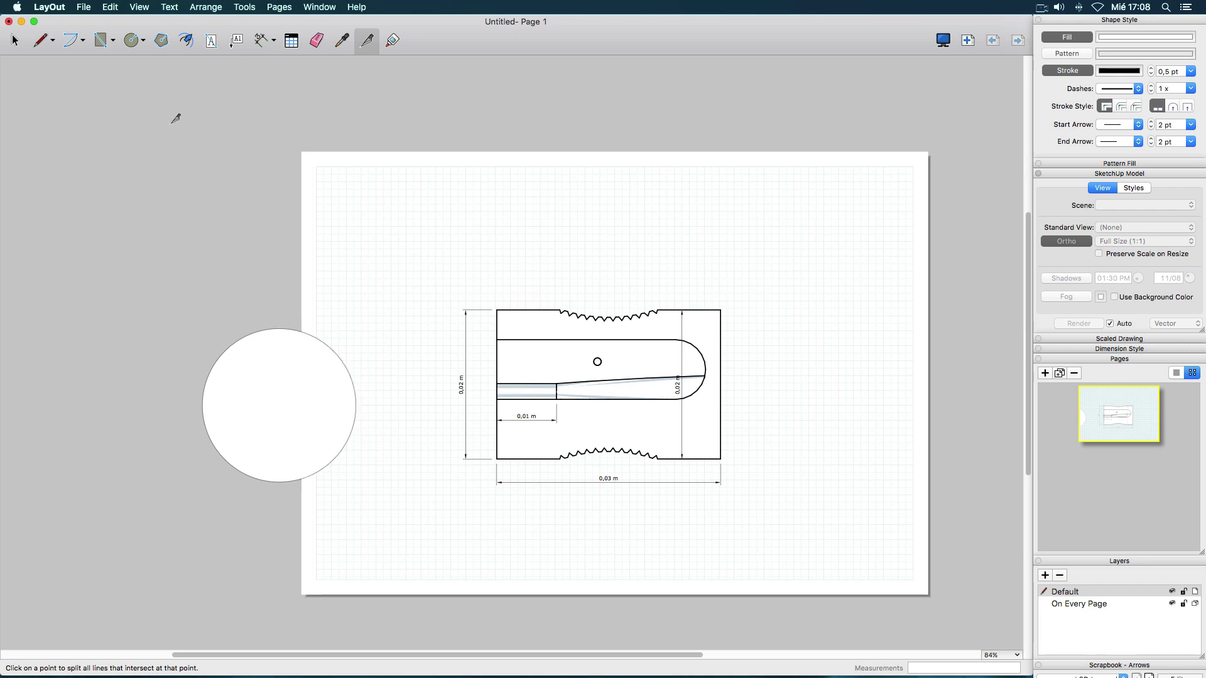
click(16, 41)
click(223, 354)
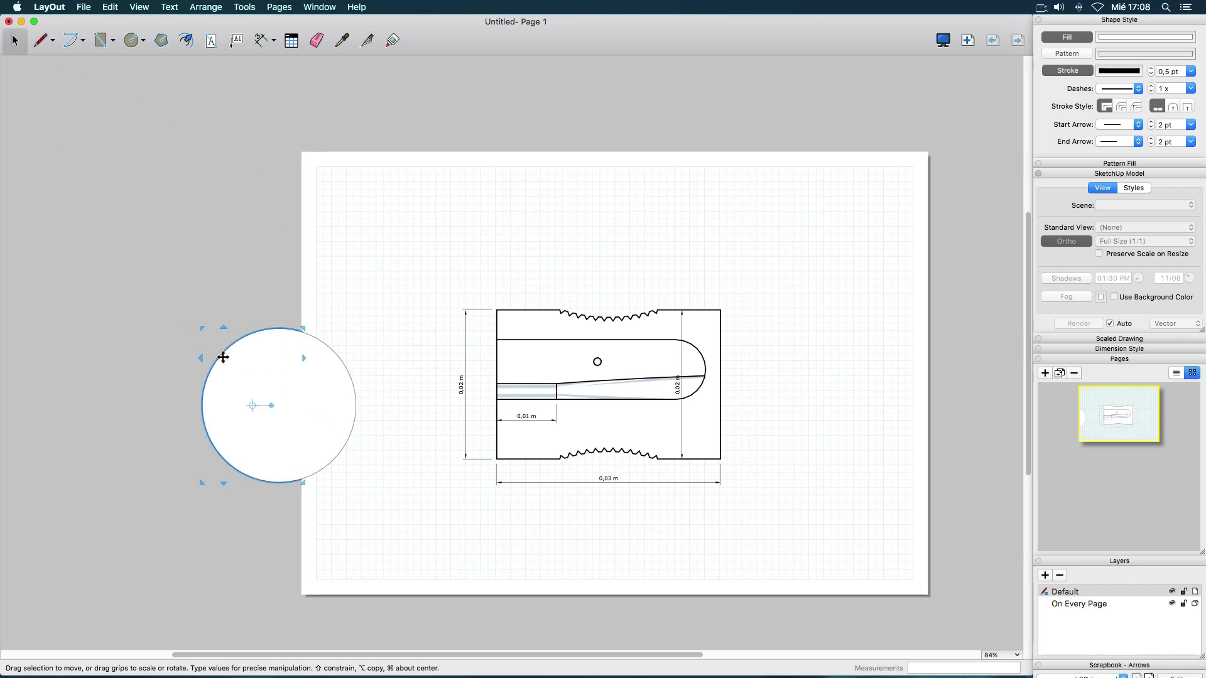
key(BackSpace)
click(315, 352)
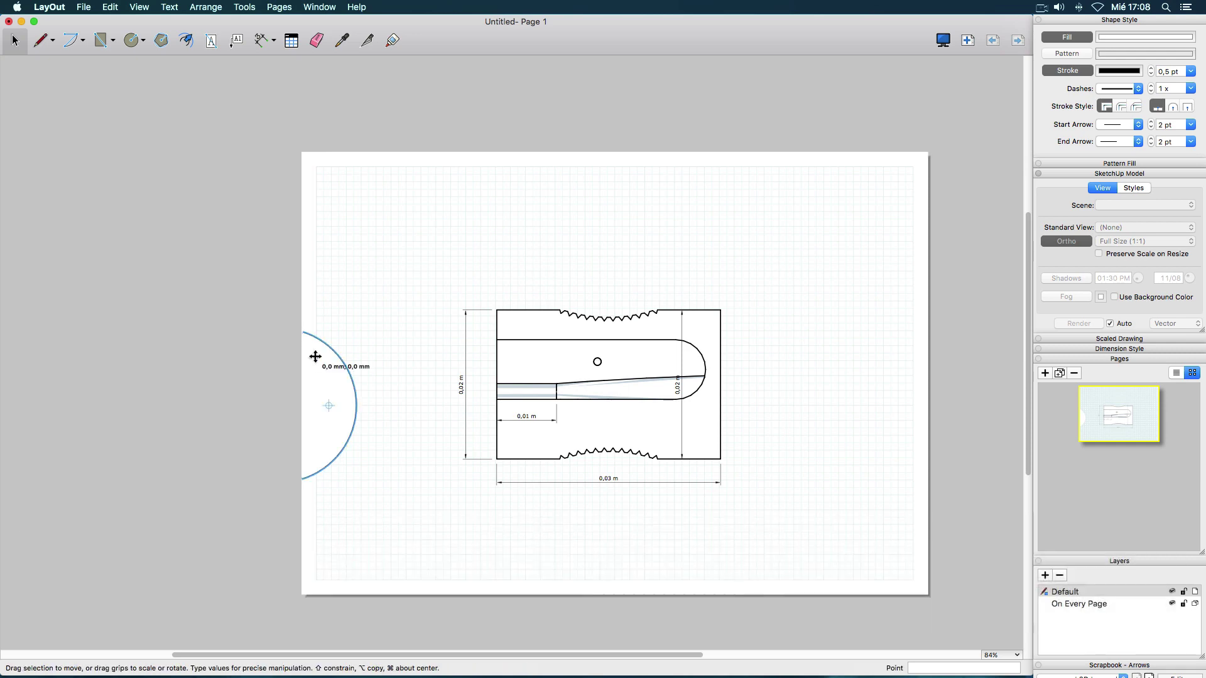
Select and delete the remaining part of the circle inside the page's left edge.
click(254, 389)
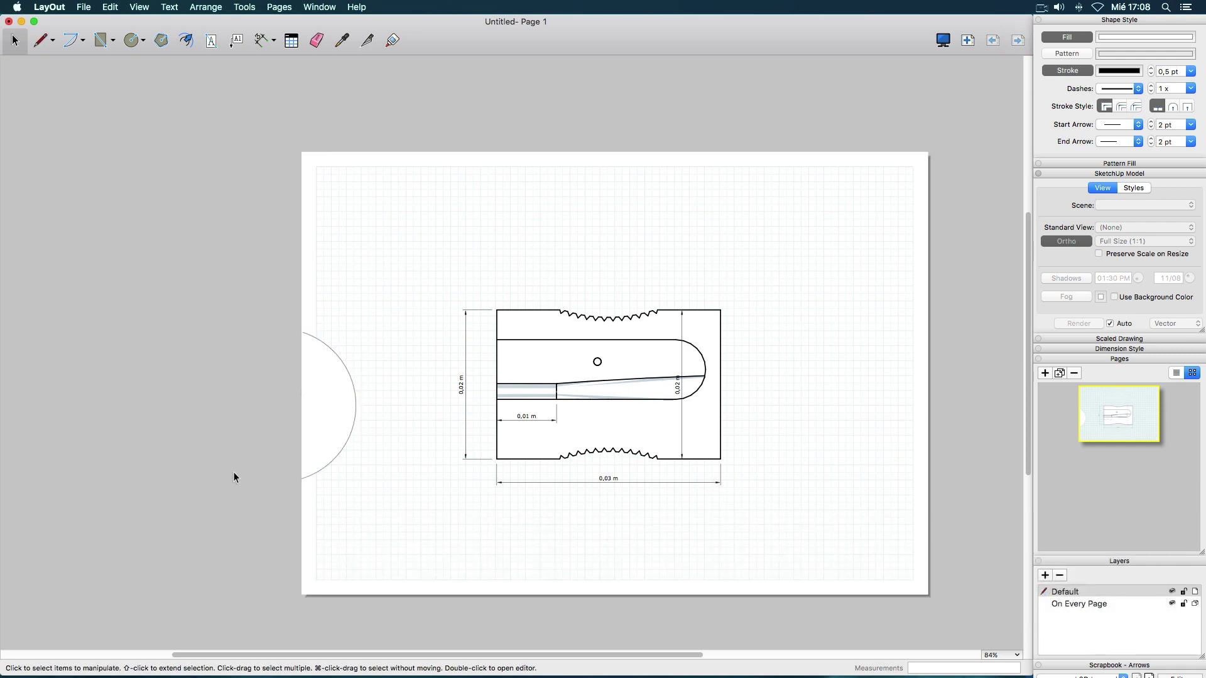
click(327, 405)
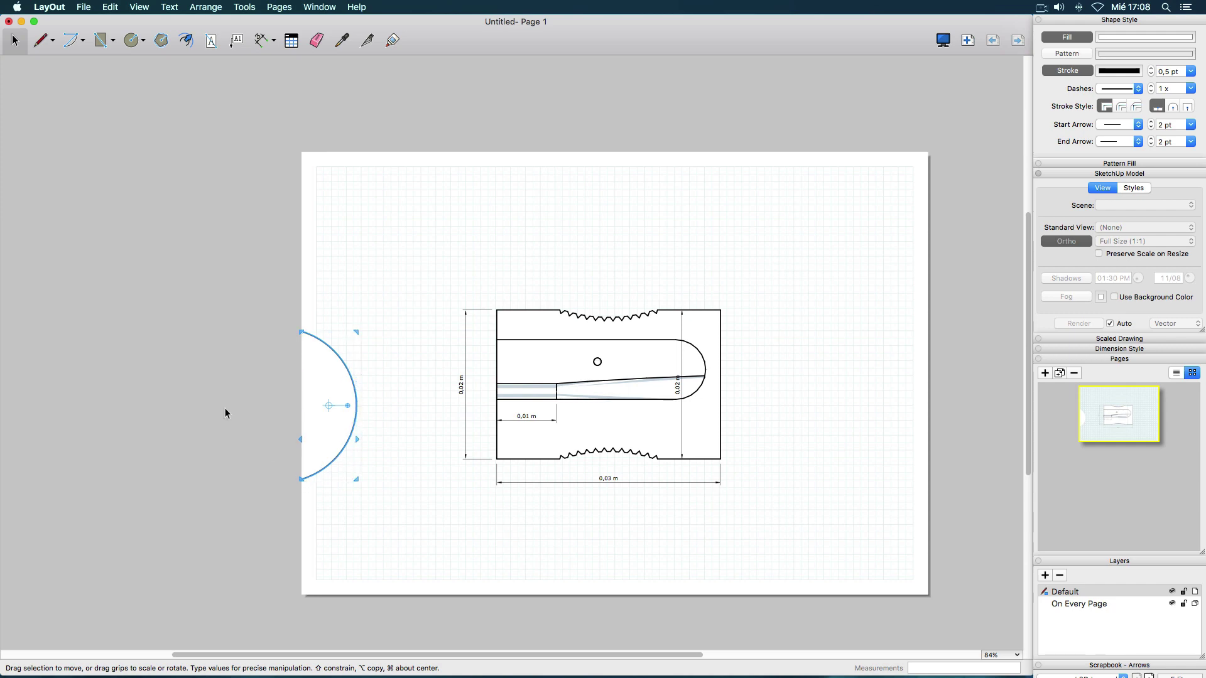
click(276, 384)
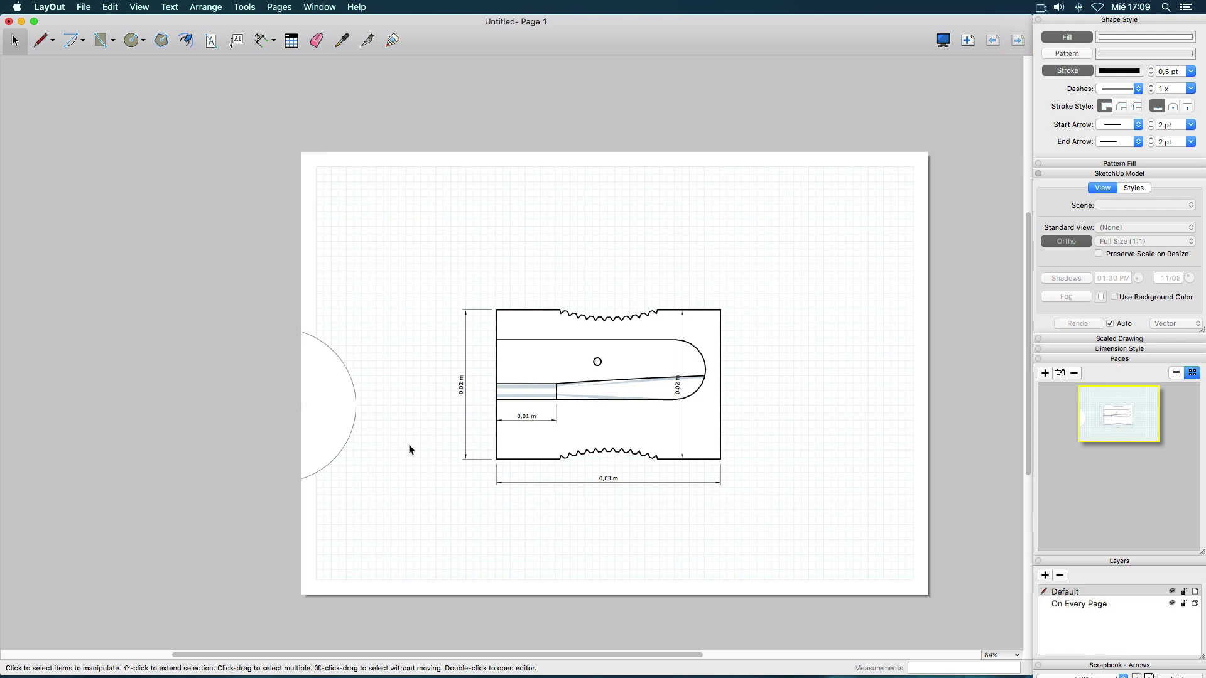
click(356, 417)
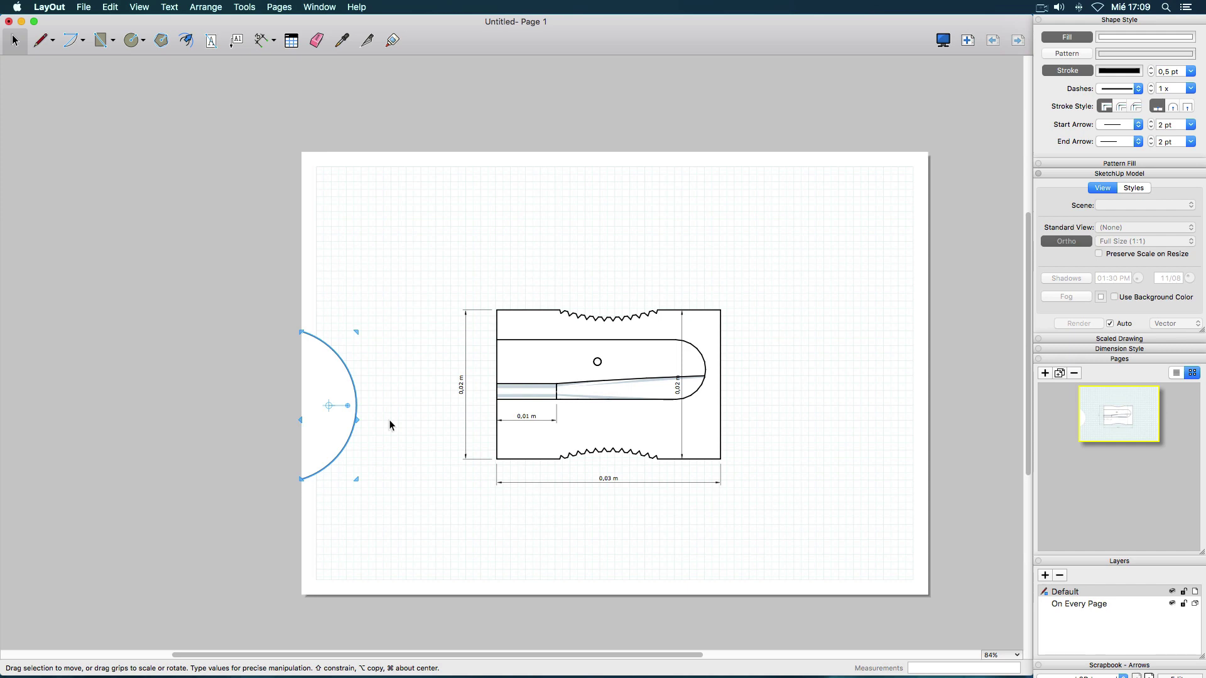
click(288, 413)
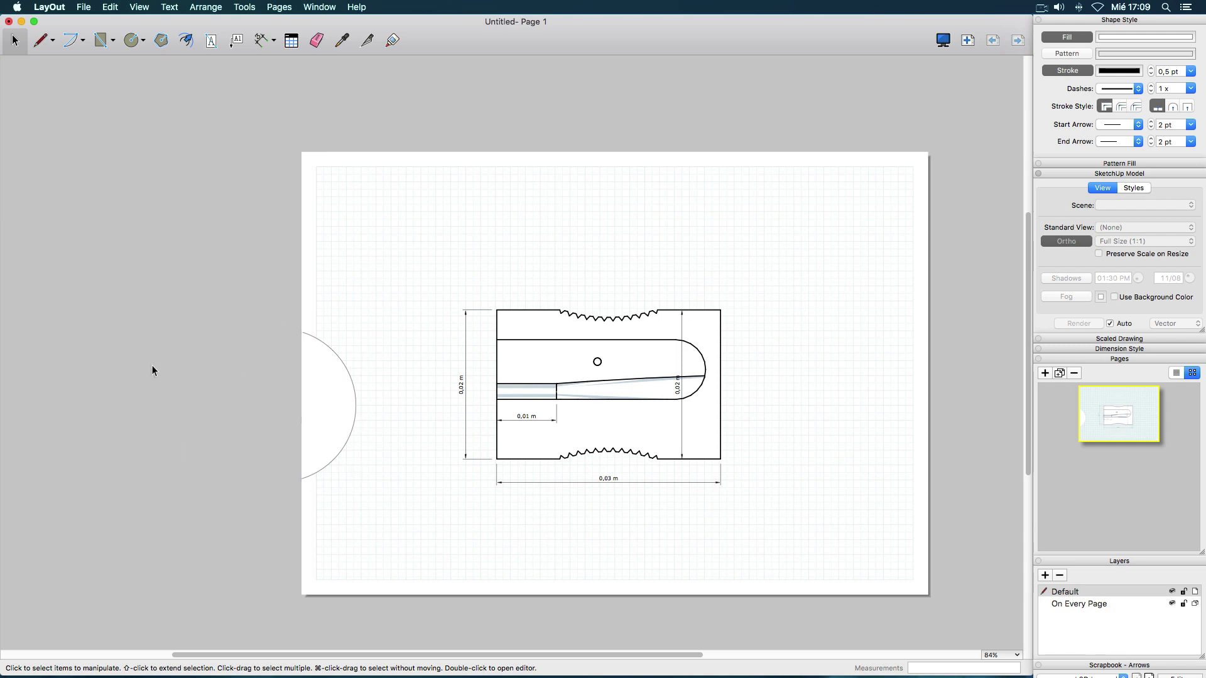
click(331, 370)
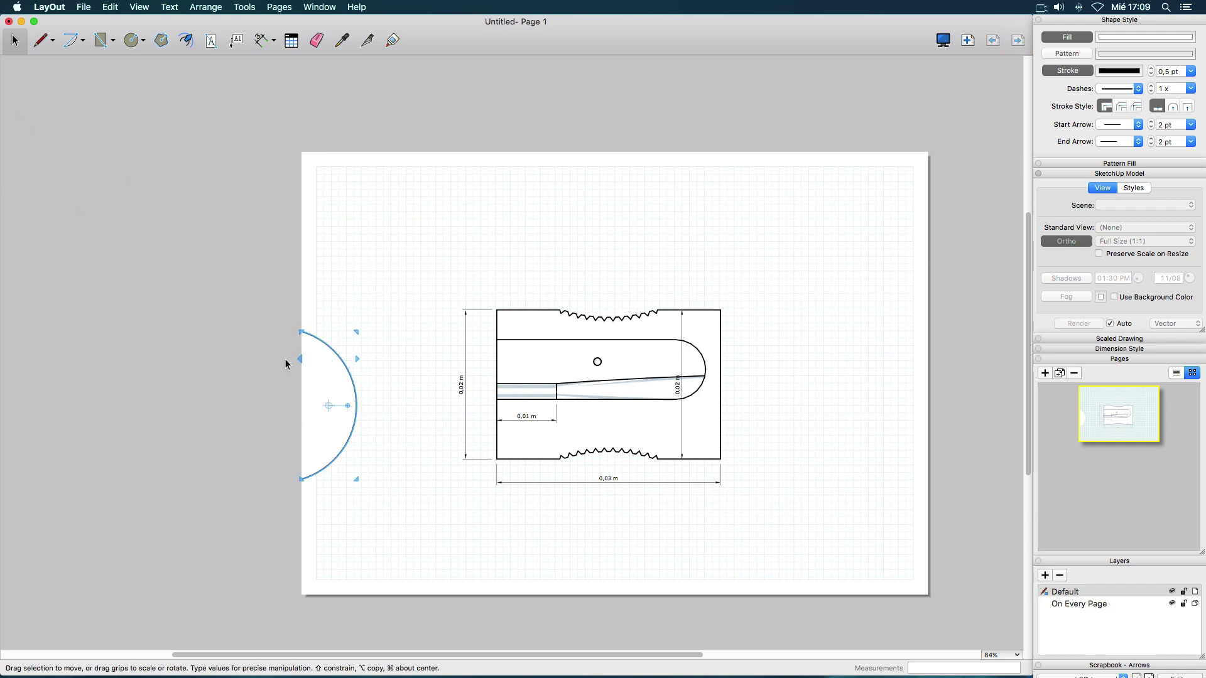
key(BackSpace)
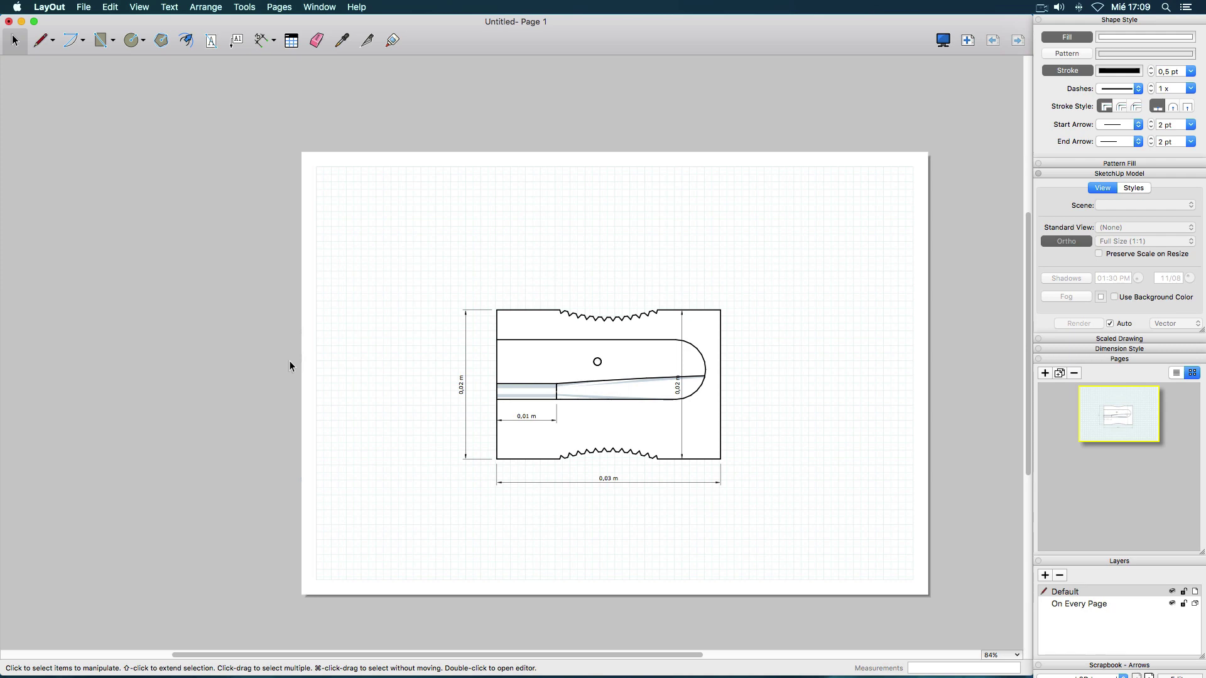
Draw a circle with a radius of about 34 mm in the empty area outside the page's left edge and select it.
click(133, 42)
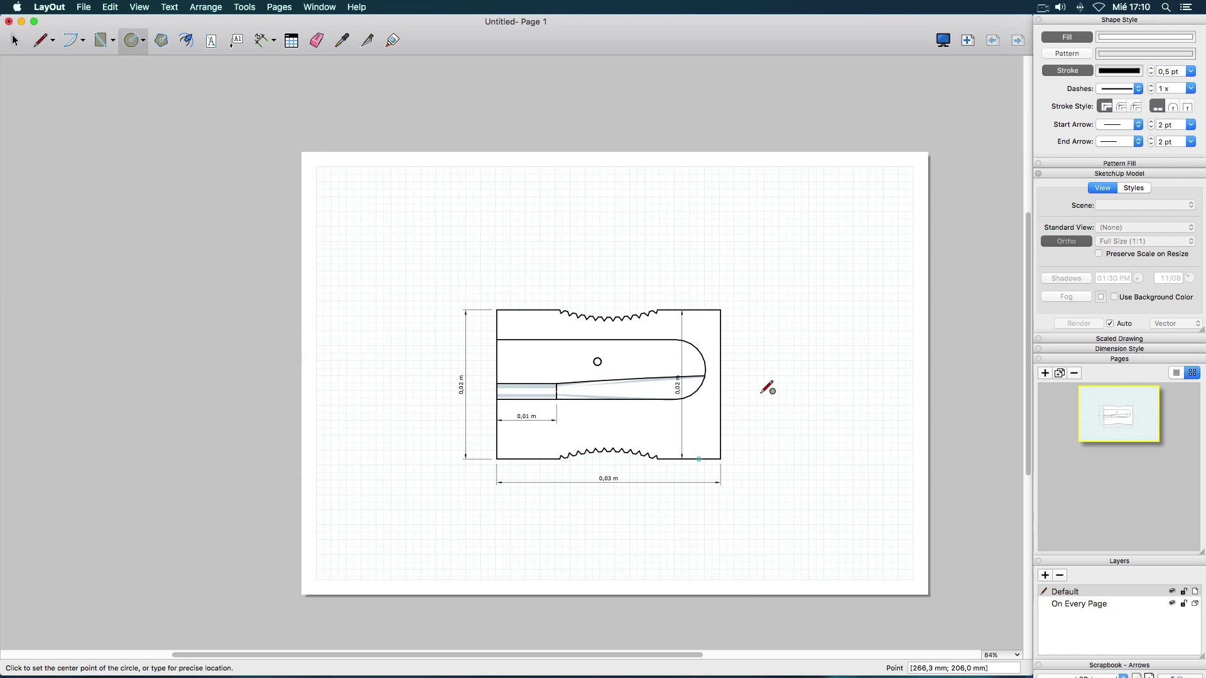
click(138, 294)
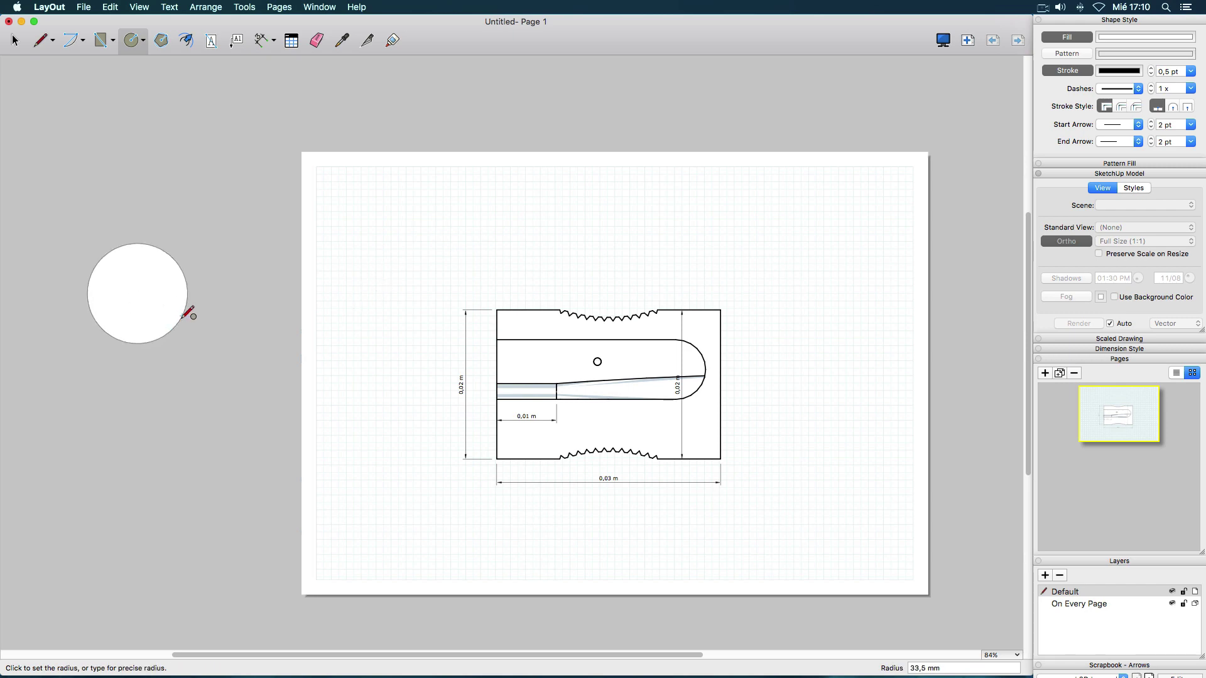
click(189, 309)
click(15, 40)
click(126, 258)
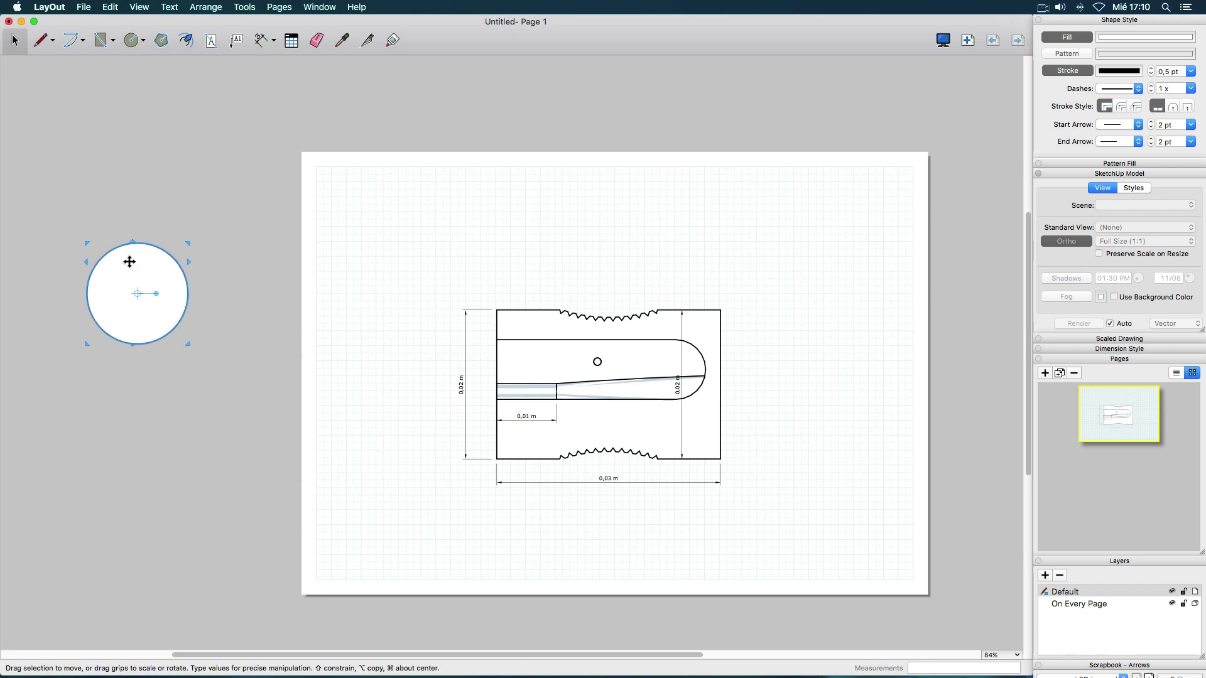
Move the circle onto the page to the lower left of the sharpener, and delete it.
drag(119, 284, 372, 437)
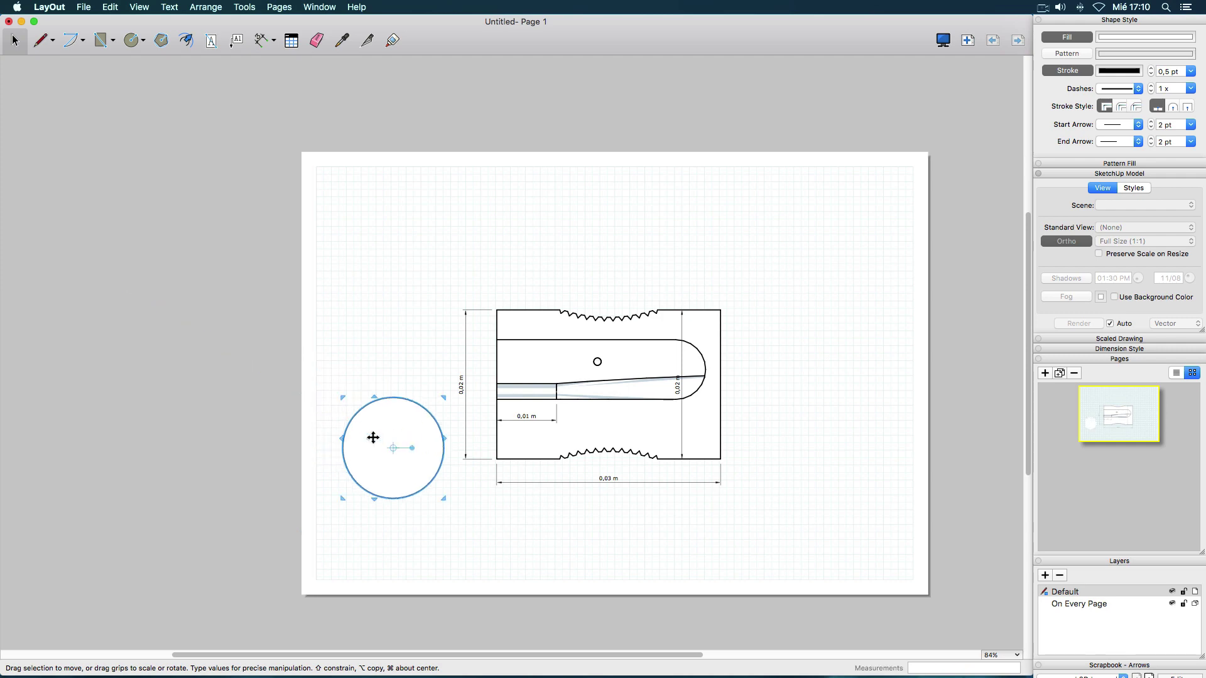
click(287, 463)
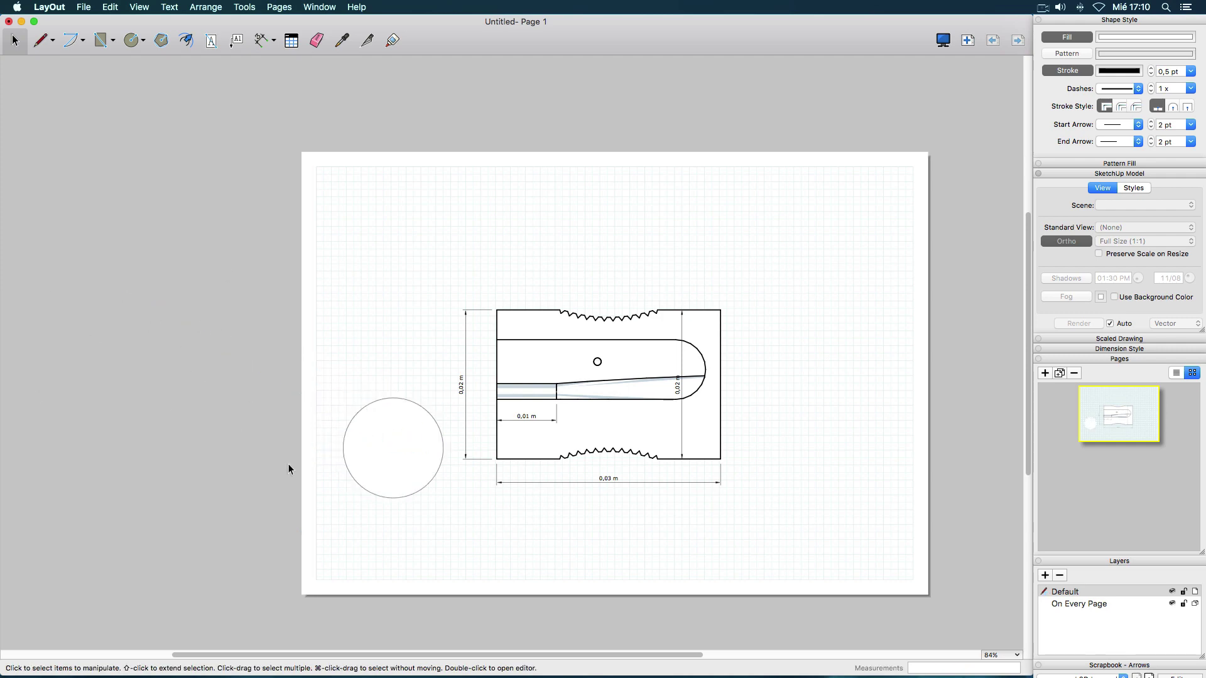
click(403, 435)
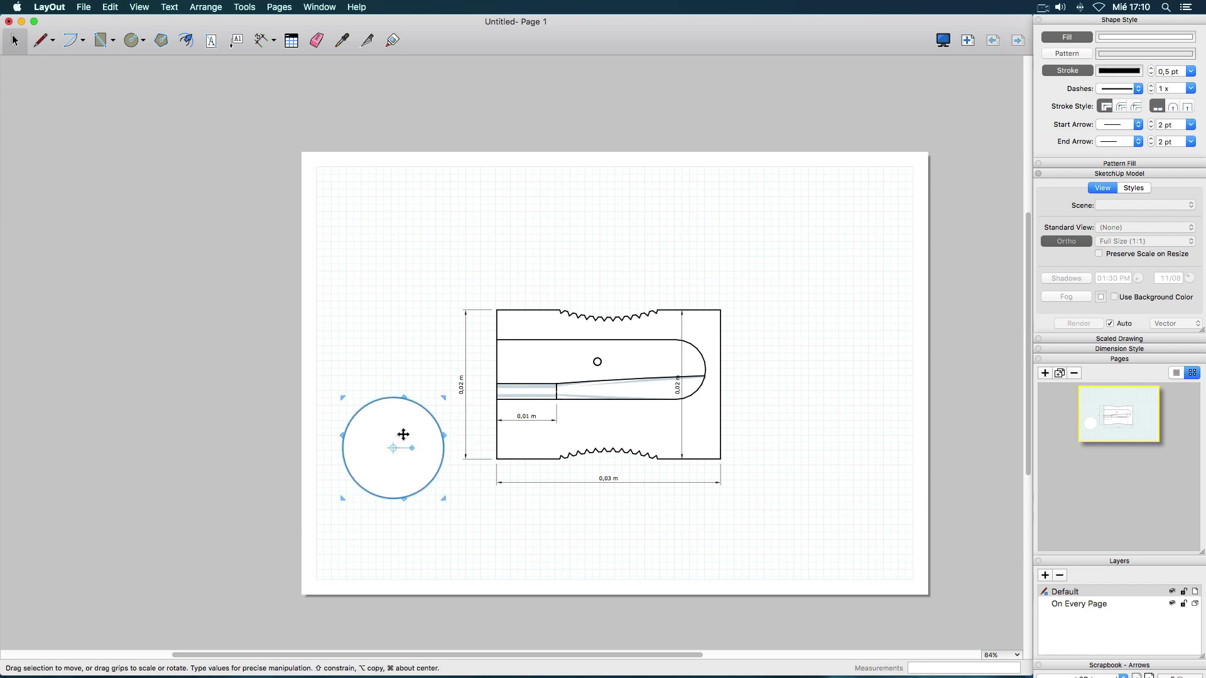
key(Delete)
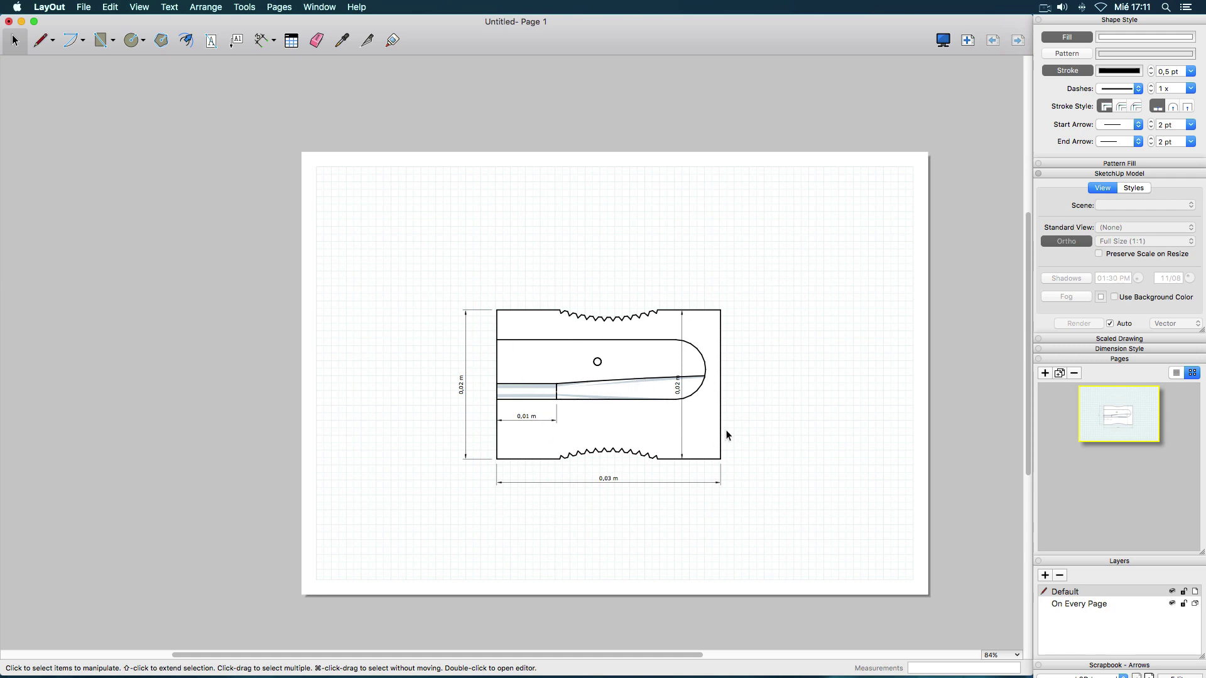
Select the sharpener's model viewport to examine its frame and SketchUp Model settings, and clear the selection.
click(722, 374)
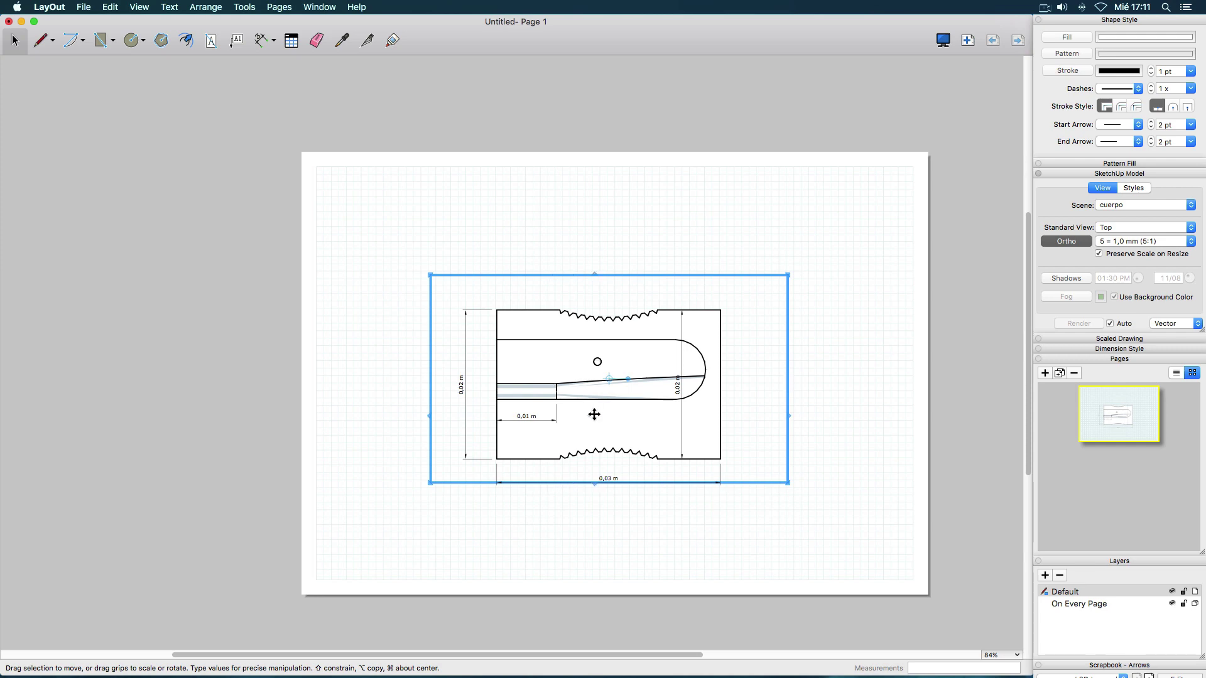
click(824, 431)
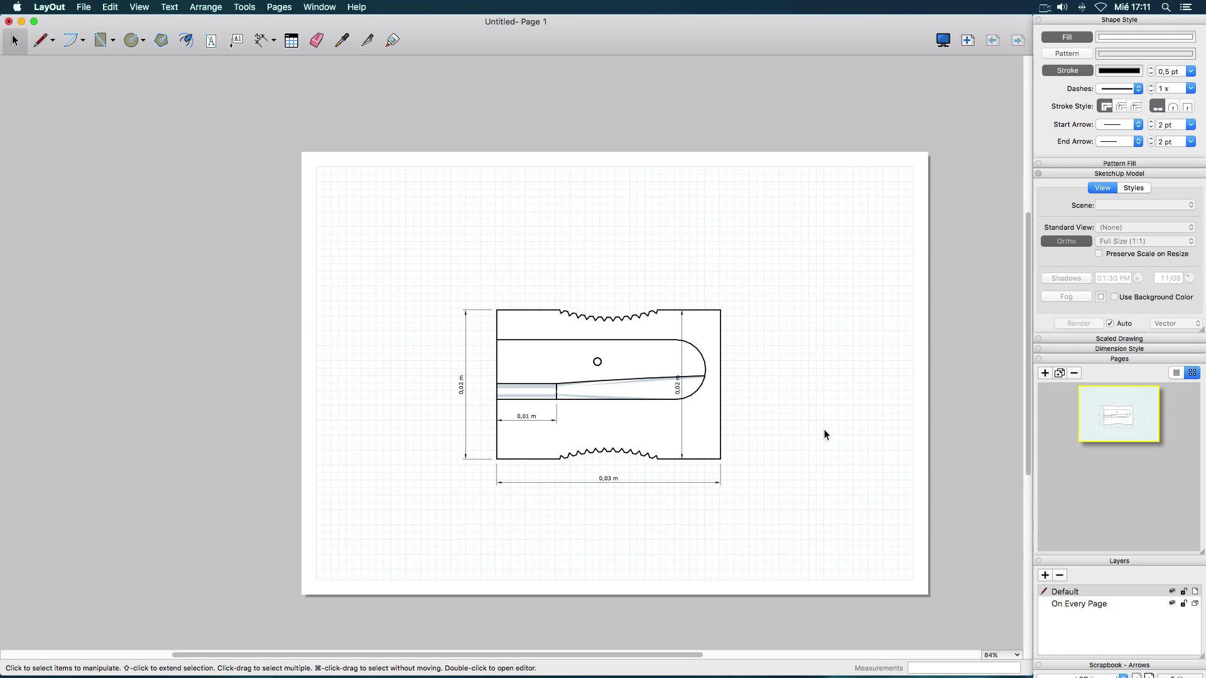
click(722, 417)
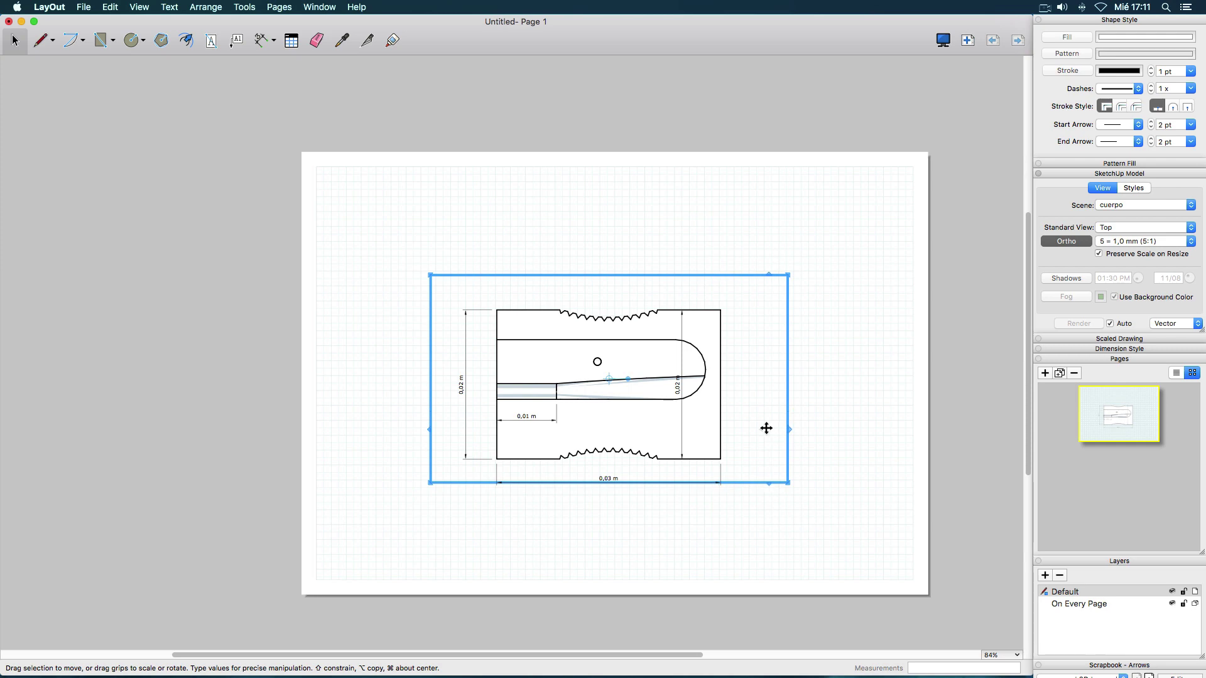
click(399, 443)
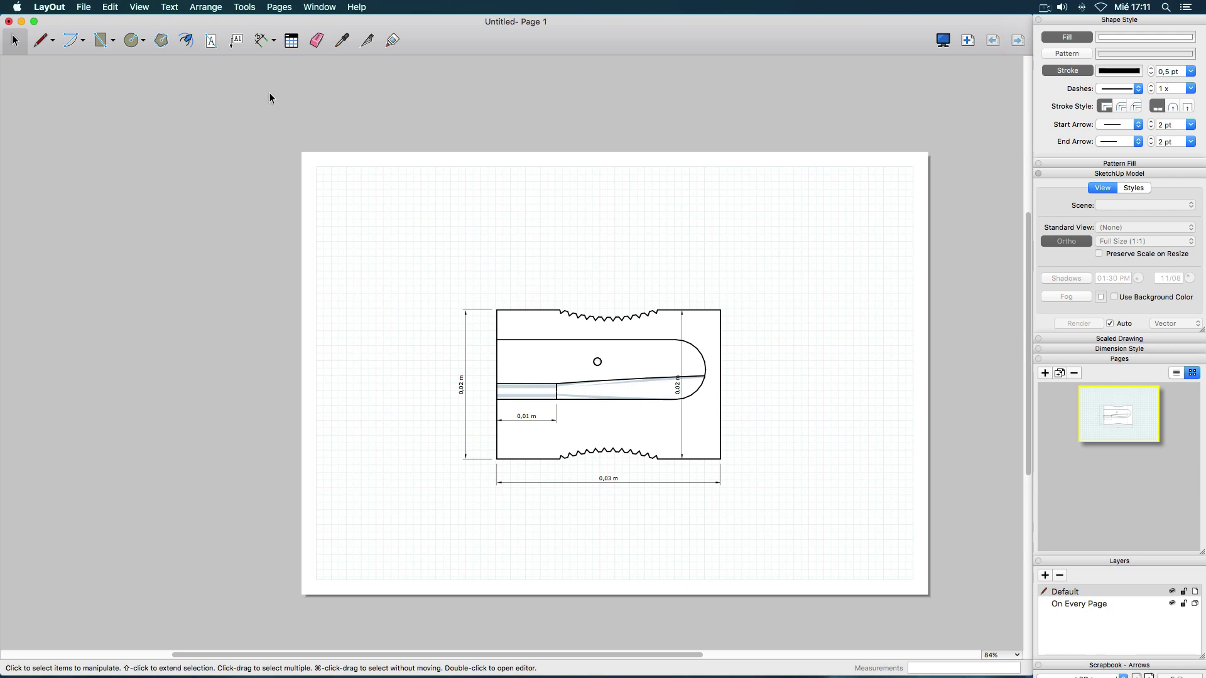
Draw a circle in the empty area above and to the left of the sharpener.
click(131, 40)
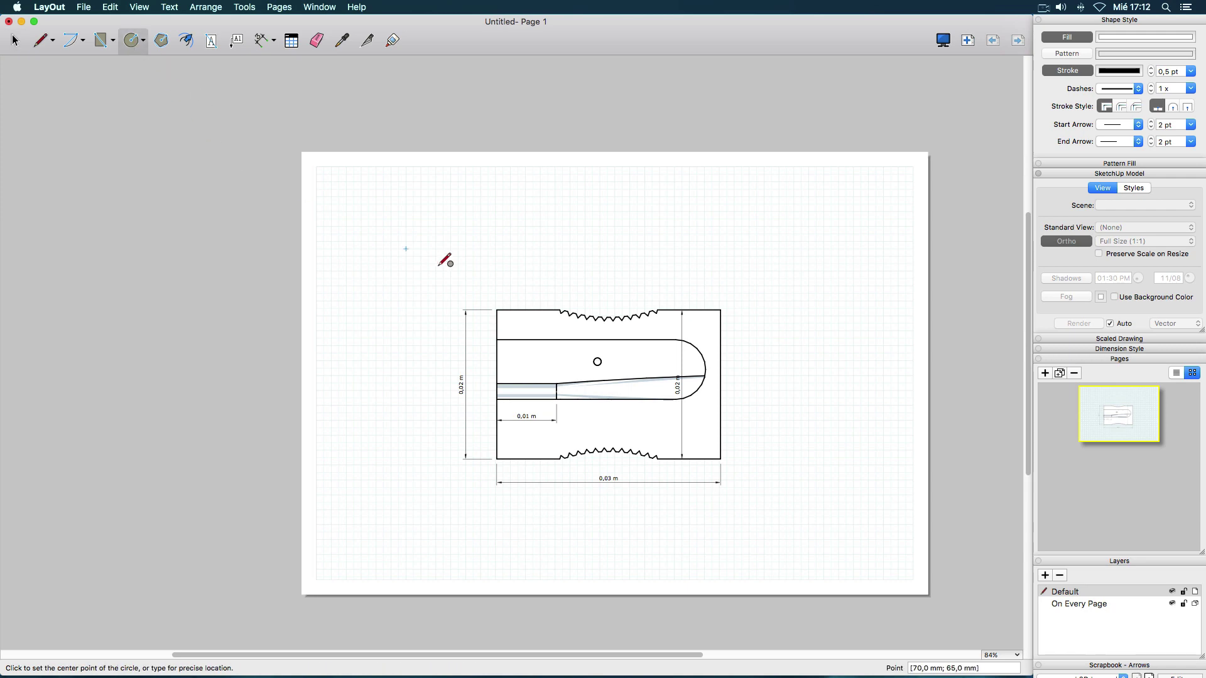
click(414, 249)
click(442, 277)
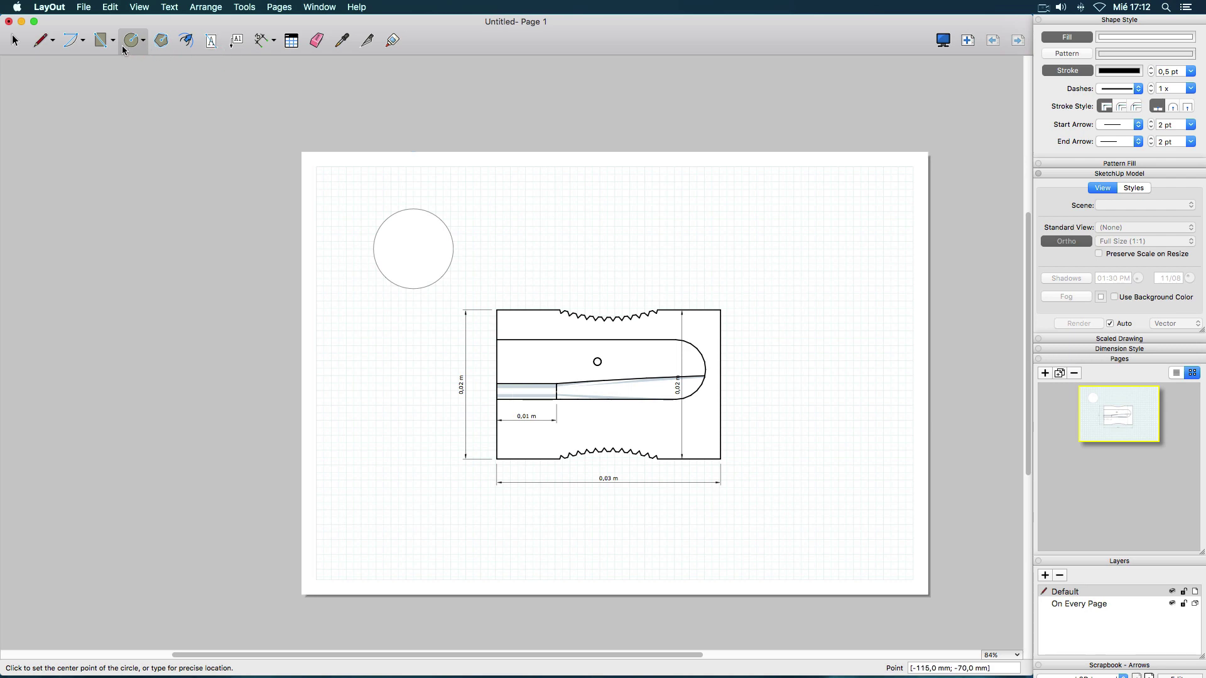
Draw a large center-based arc sweeping about 130° over the sharpener's upper-right corner.
click(69, 42)
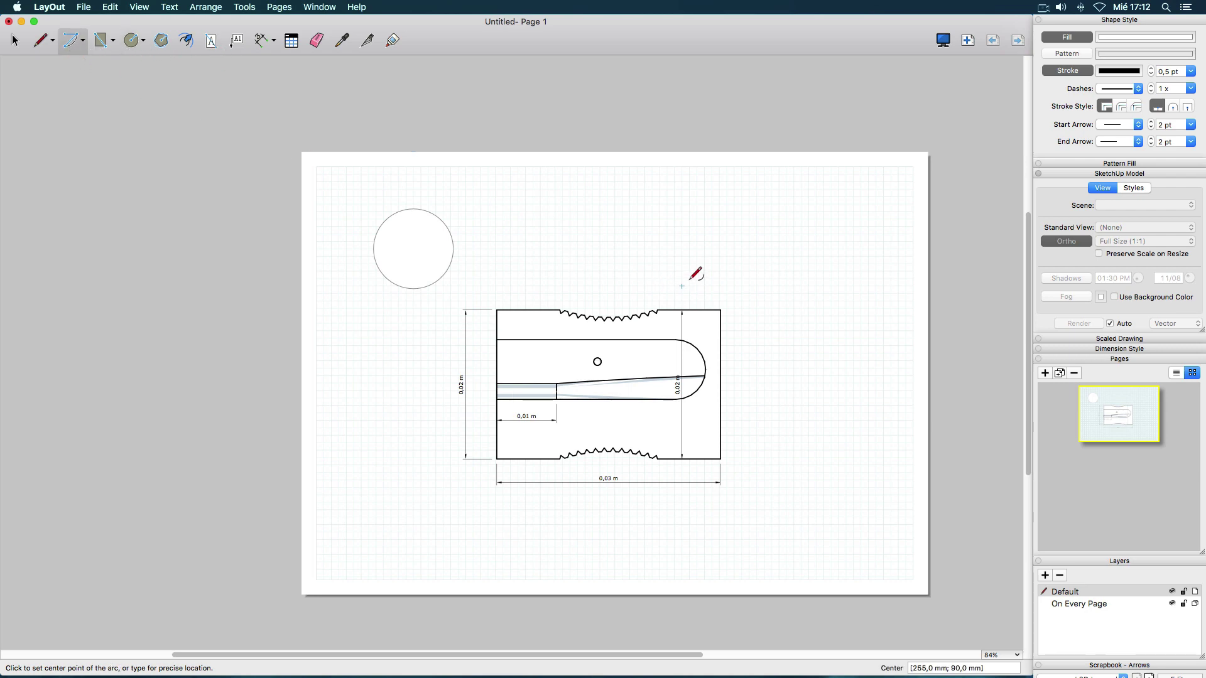
click(764, 226)
click(824, 338)
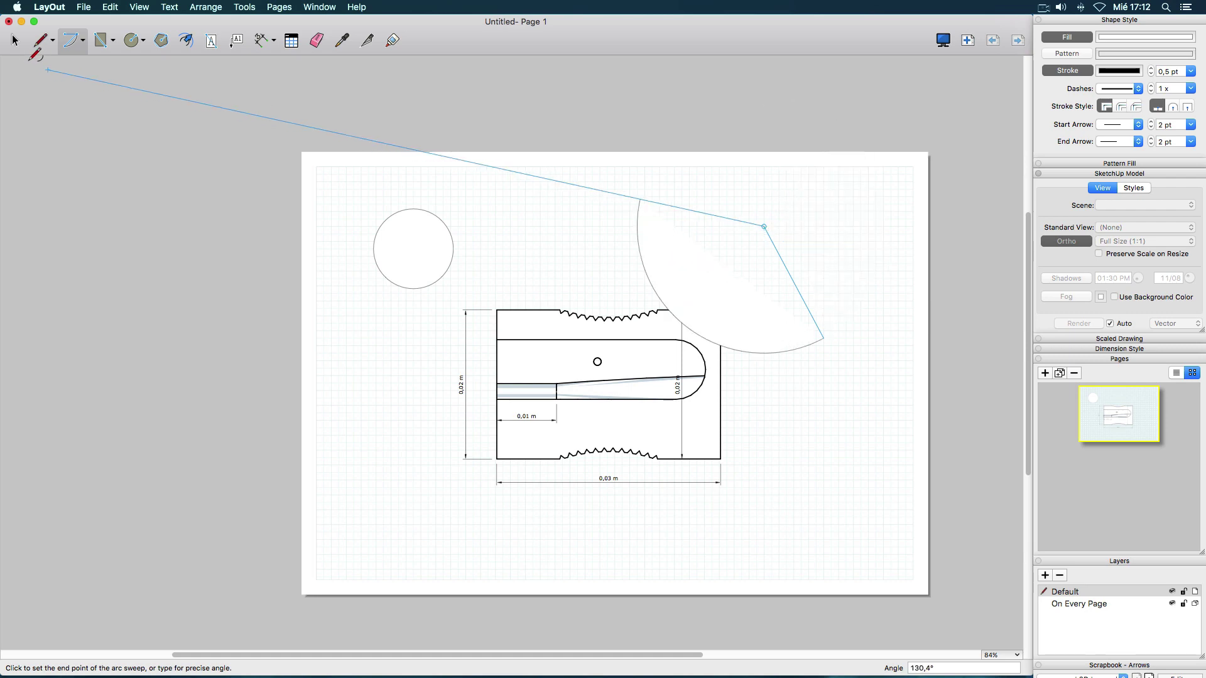
key(space)
Draw a 2 Point Arc with a bulge of about 23 mm to the upper right of the sharpener.
click(83, 42)
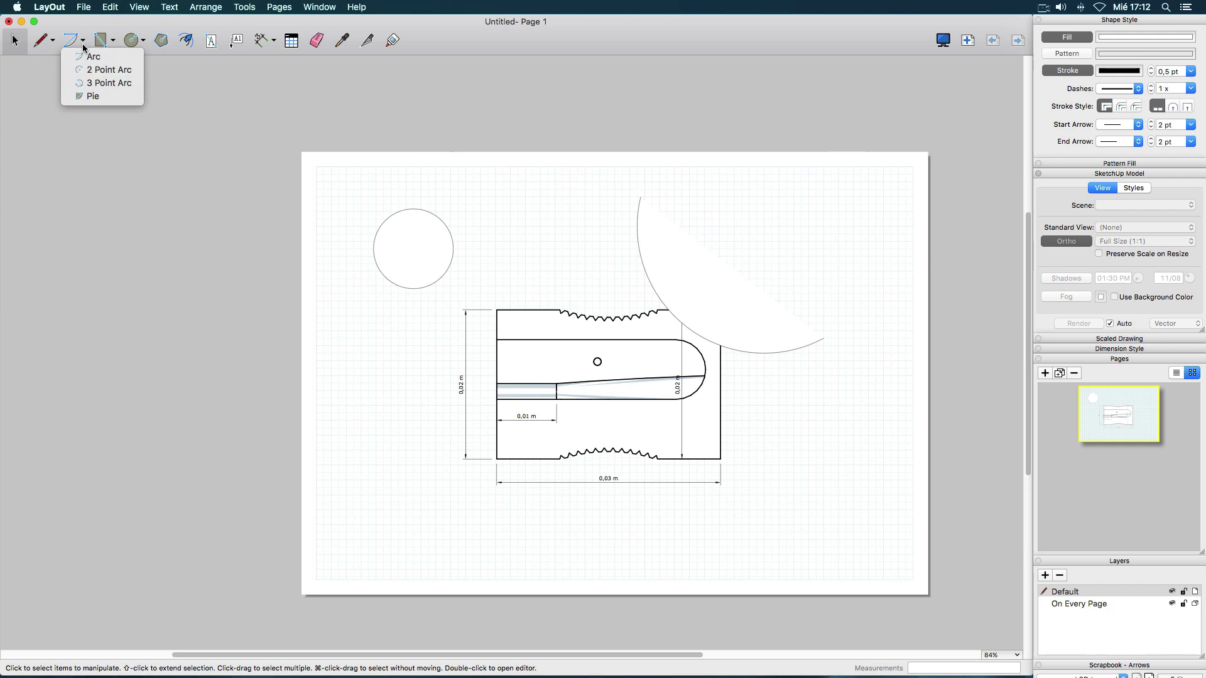
click(105, 67)
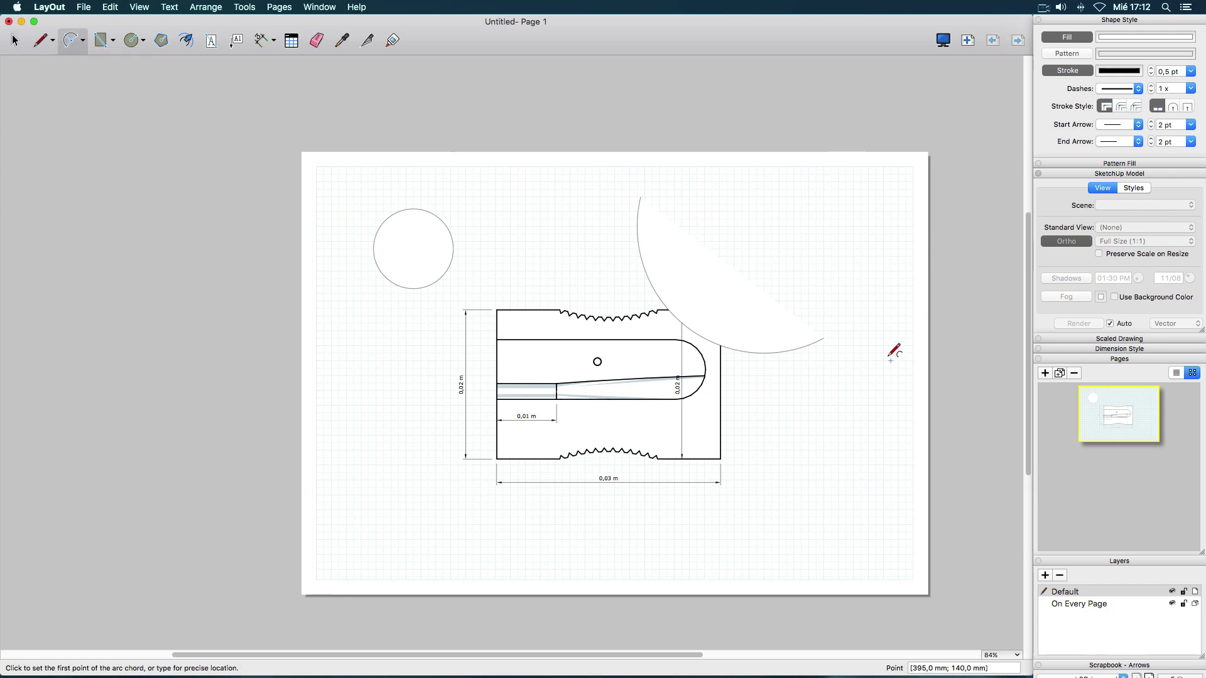
click(801, 264)
click(869, 353)
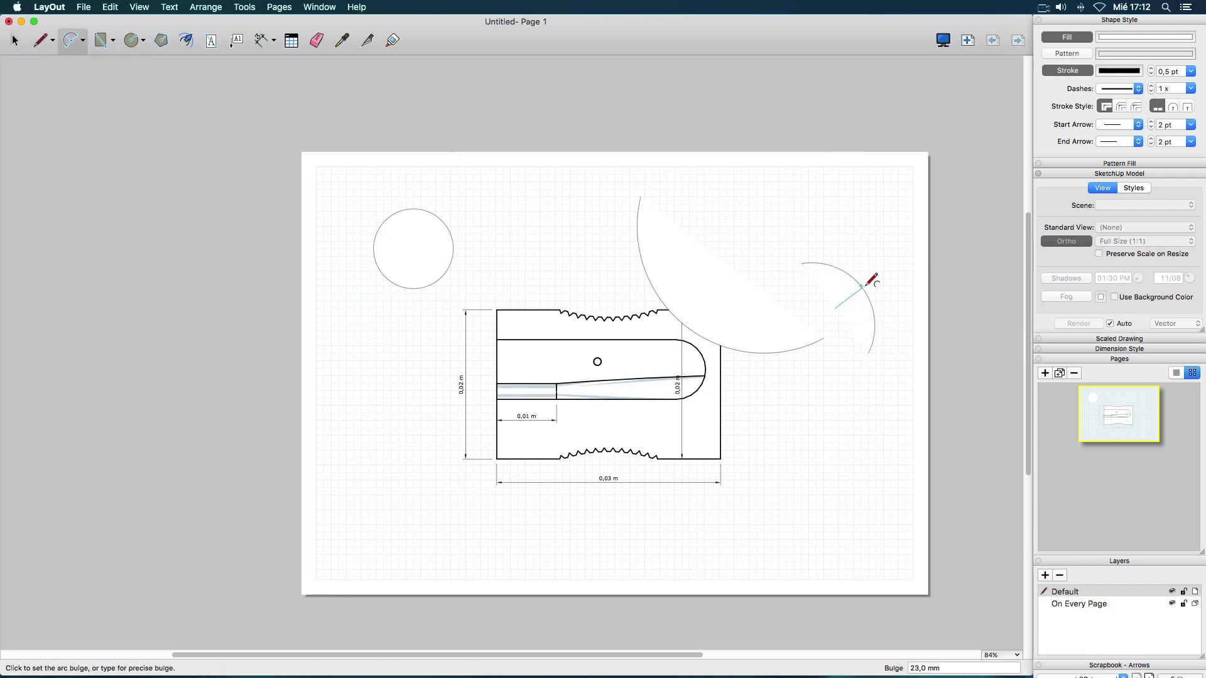
click(873, 285)
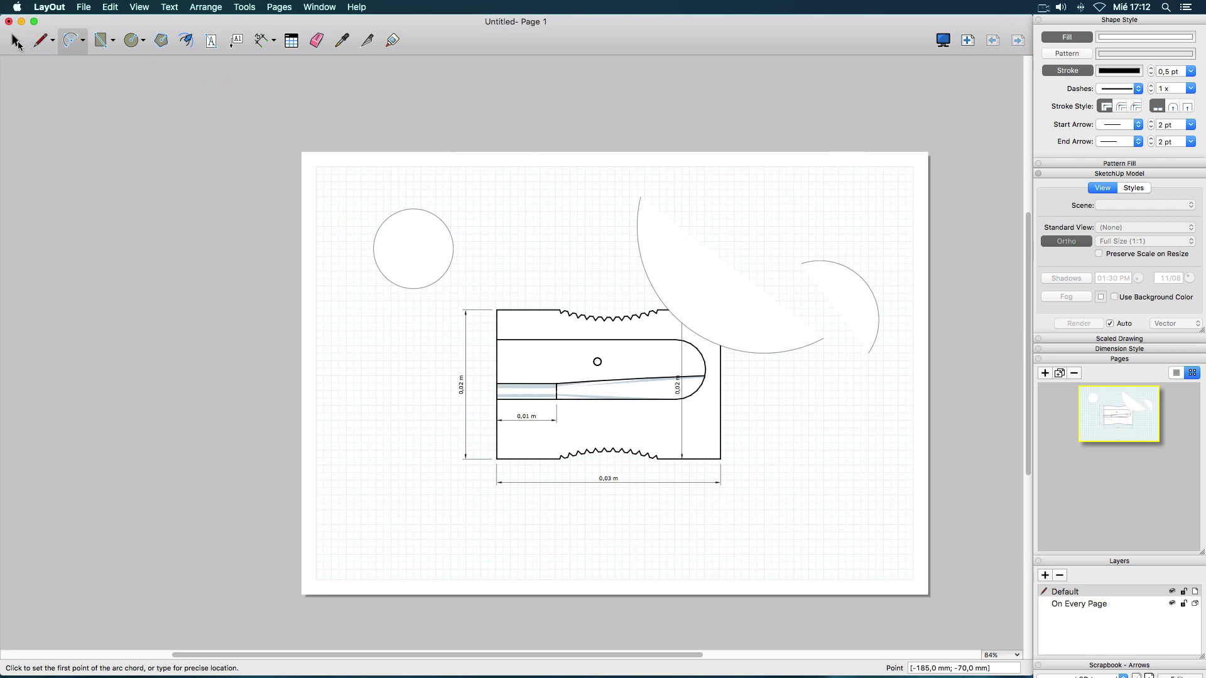
Delete the large arc overlapping the sharpener's upper-right corner.
click(17, 42)
click(749, 289)
key(BackSpace)
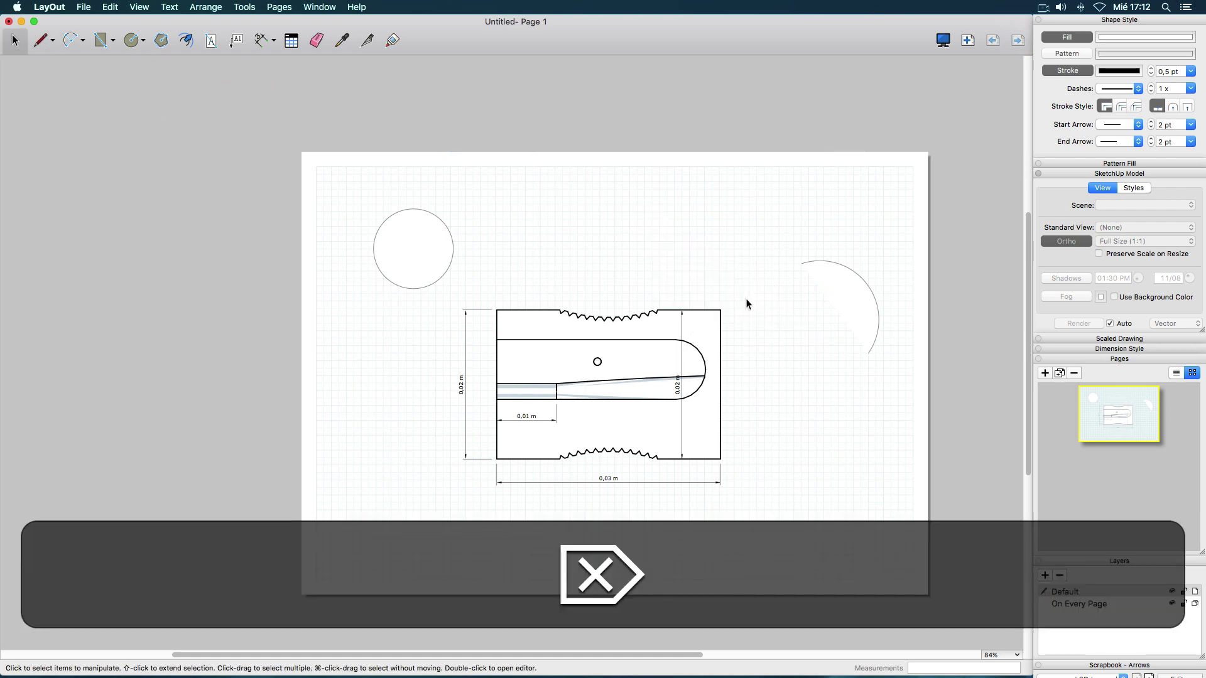
Turn off the fill of the remaining arc and the circle, and place both side by side near the page's upper-left corner.
click(855, 296)
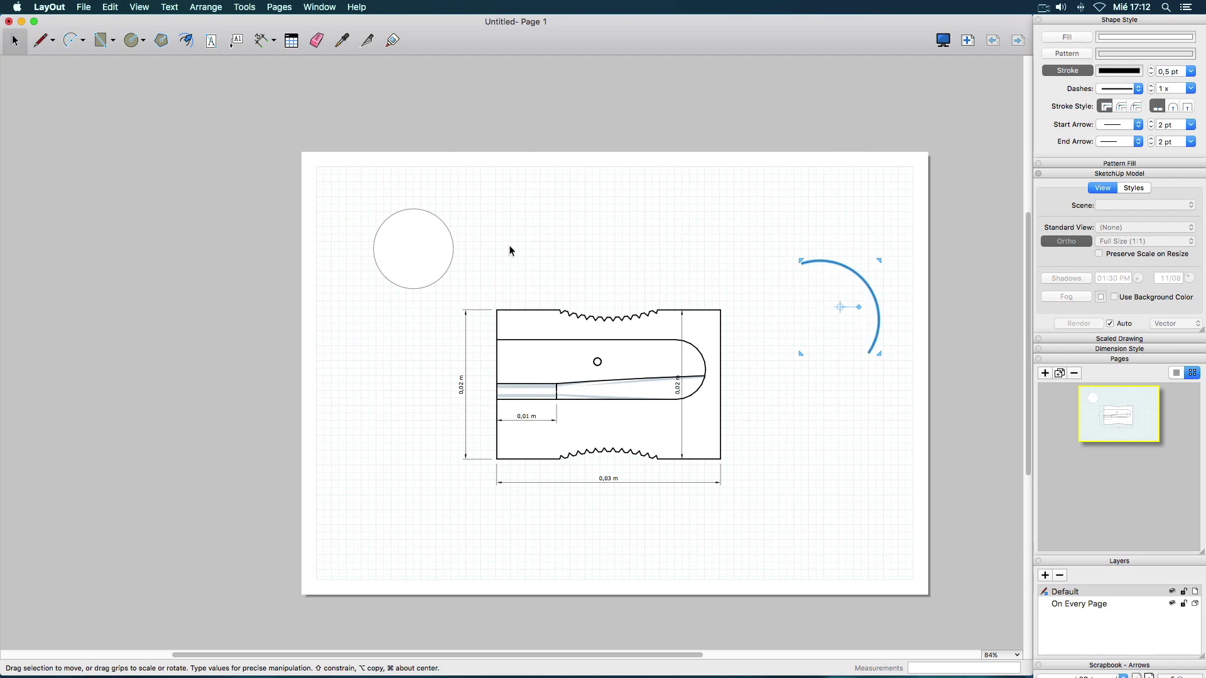
click(430, 250)
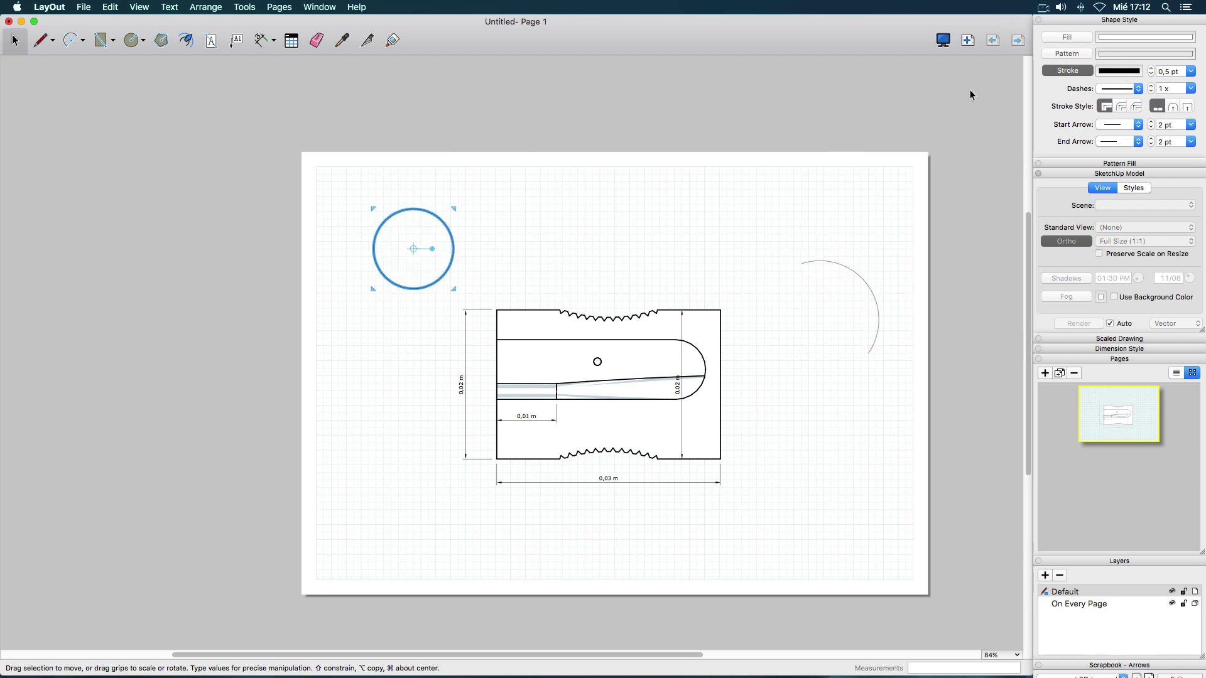
click(703, 199)
drag(842, 262, 398, 199)
key(Escape)
click(651, 223)
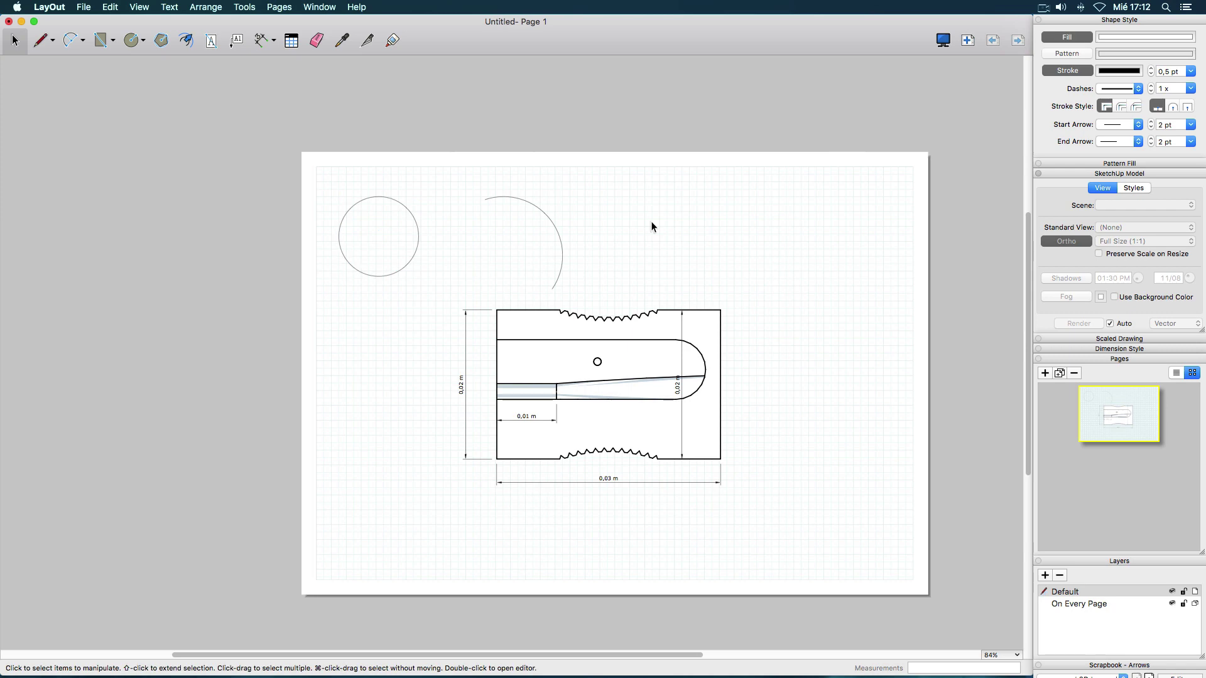
Scale the arc down proportionally to match the circle's height, and deselect it.
click(558, 277)
shift+drag(565, 290, 551, 278)
click(631, 262)
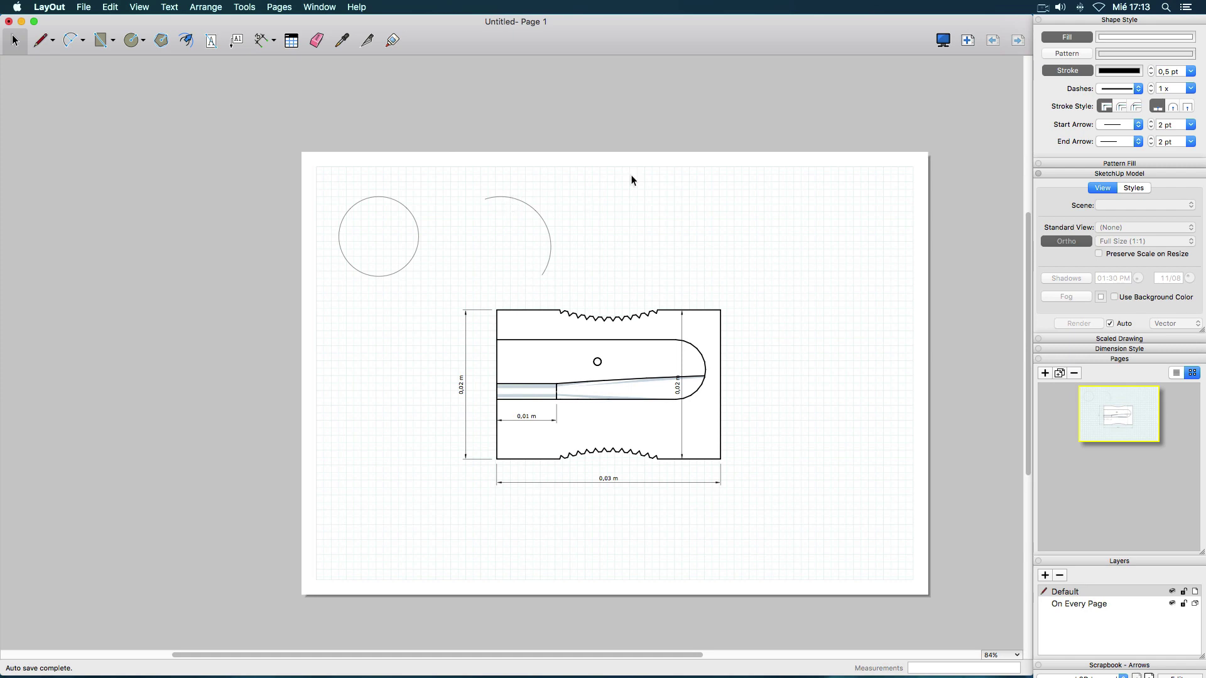
Examine the tools available for customizing the toolbar, and close the customization sheet without changes.
right_click(632, 43)
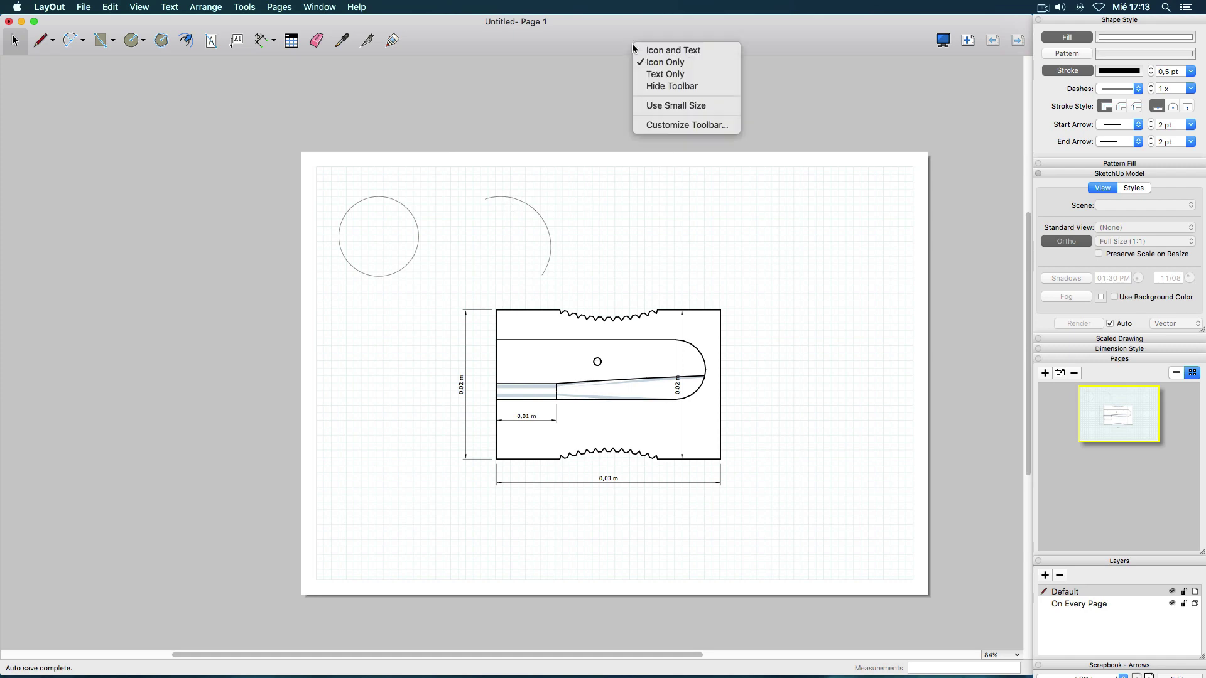
click(672, 125)
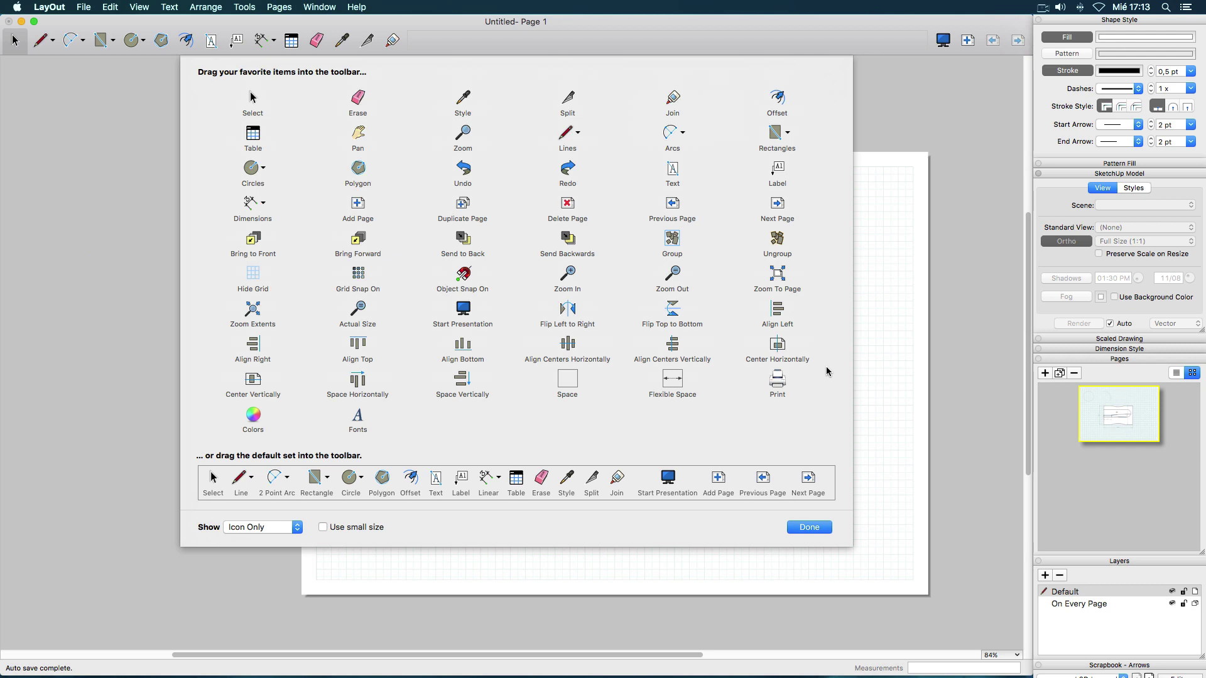
click(803, 527)
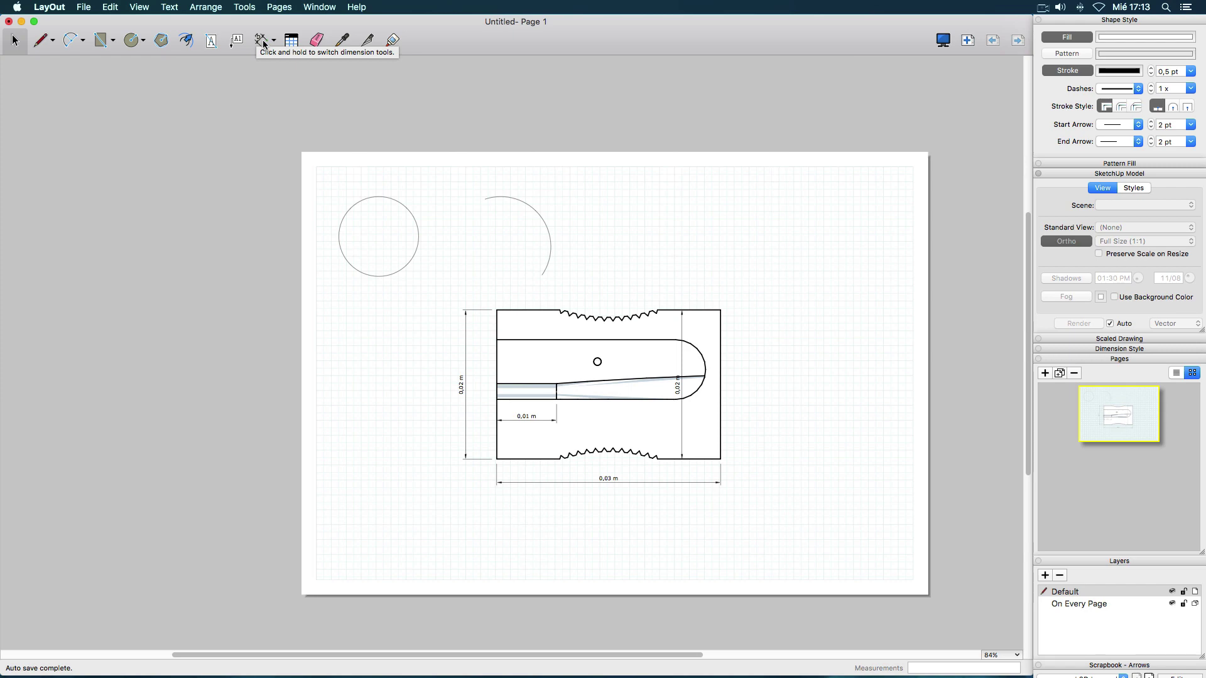
Review the available dimension tool types and keep Linear as the active one.
click(270, 44)
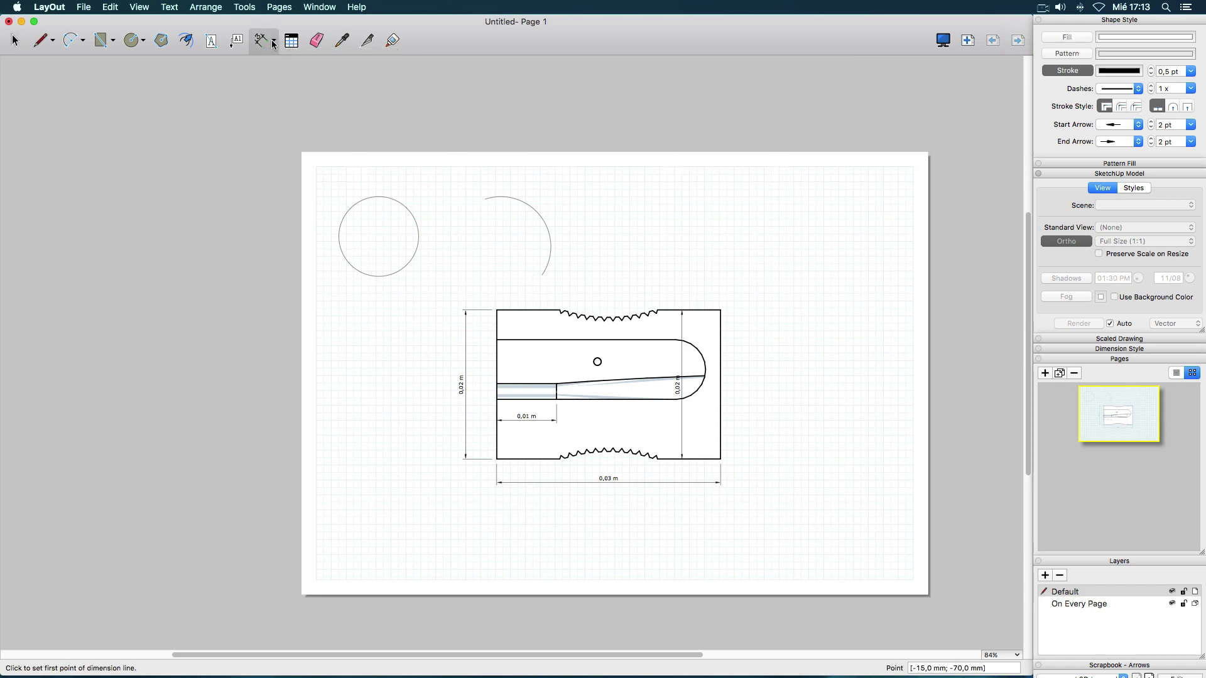
click(273, 41)
click(282, 54)
click(273, 43)
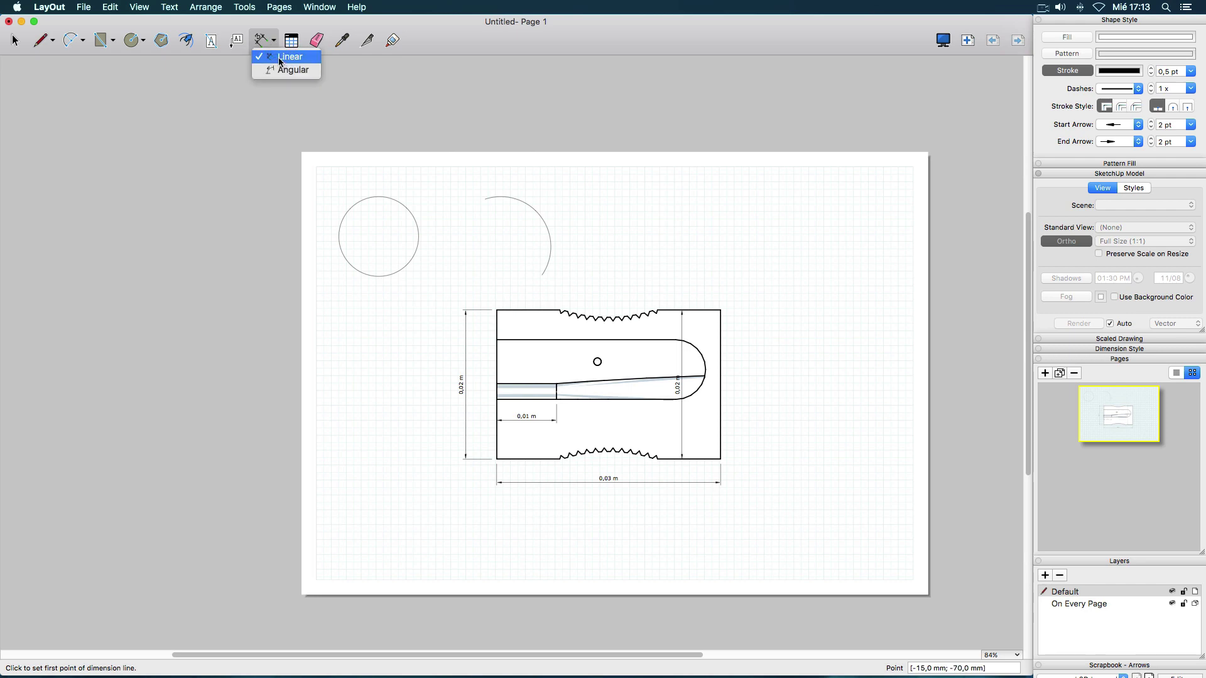
click(282, 60)
Draw an open three-segment polyline below the sharpener: a horizontal segment, a descending diagonal, and another horizontal segment.
click(41, 40)
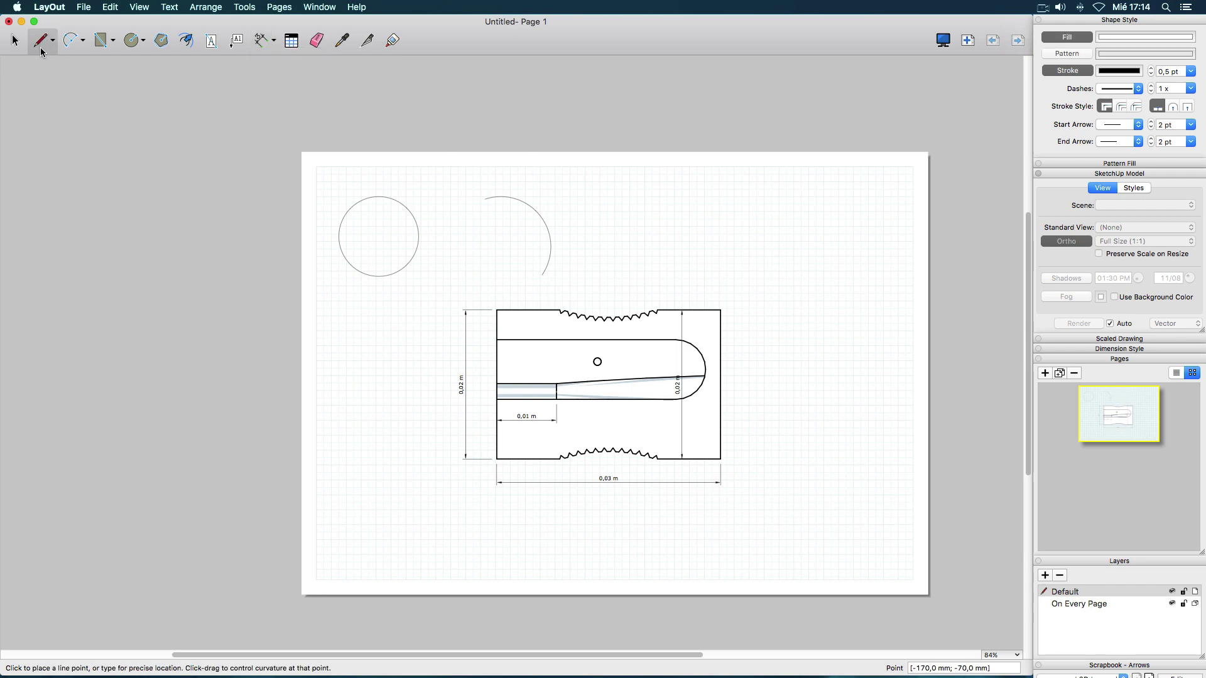
click(384, 502)
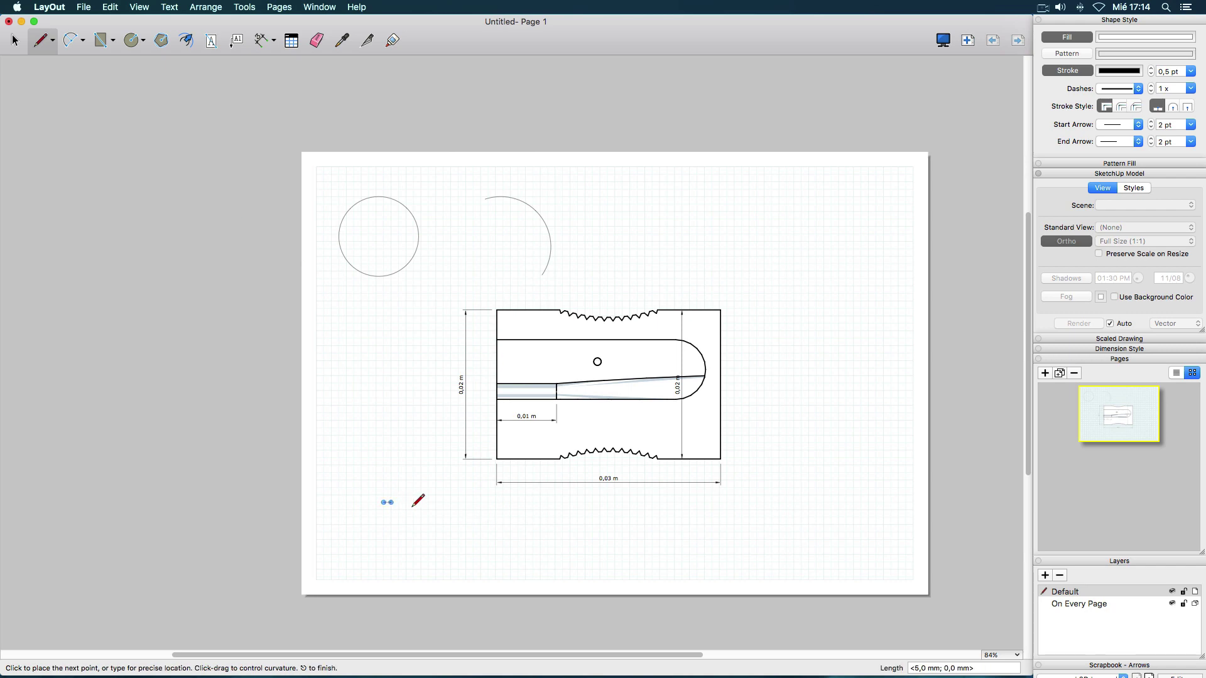
click(473, 503)
click(511, 562)
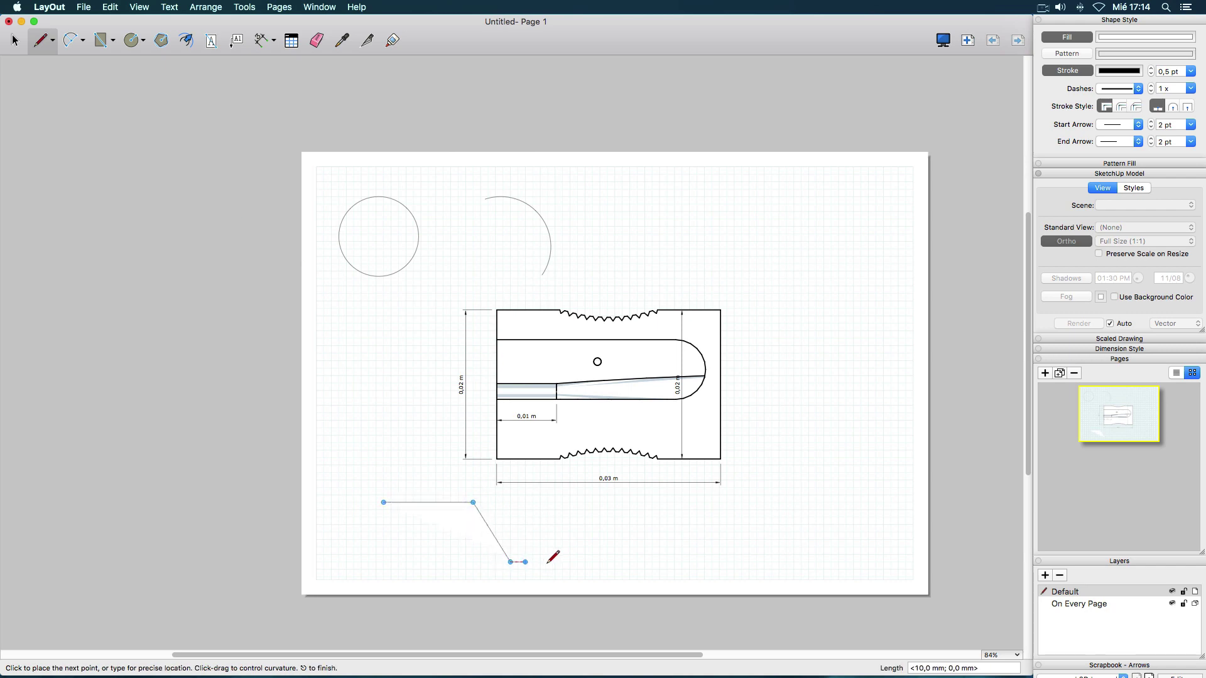
click(615, 562)
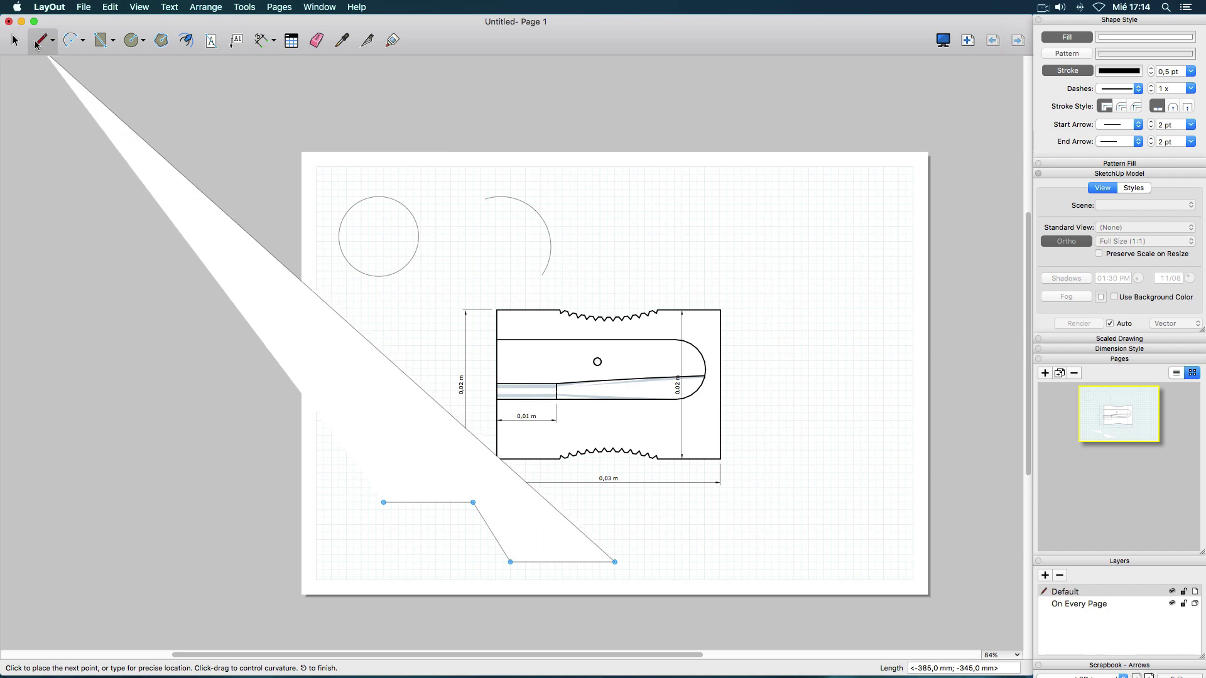
click(13, 42)
Add a linear dimension above the upper horizontal segment of the polyline below the sharpener.
click(261, 41)
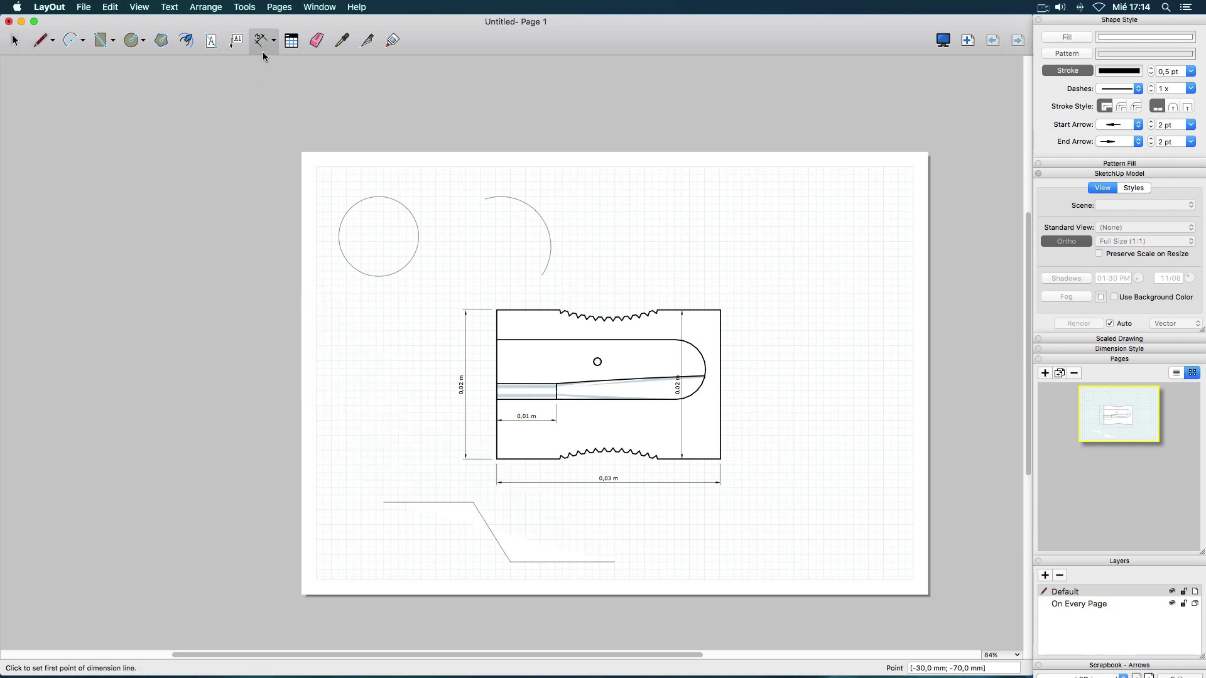
click(394, 502)
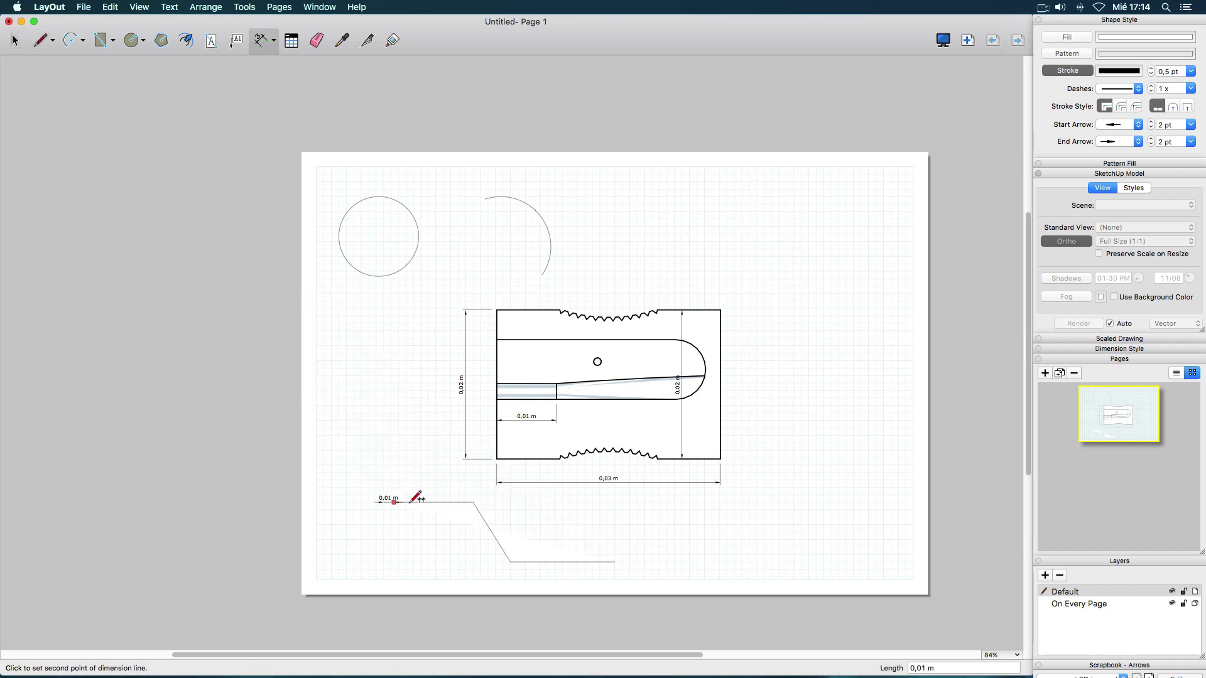
click(473, 503)
click(450, 483)
Dimension the vertical distance between the polyline's two horizontal segments, placing the dimension line to the polyline's left.
click(385, 503)
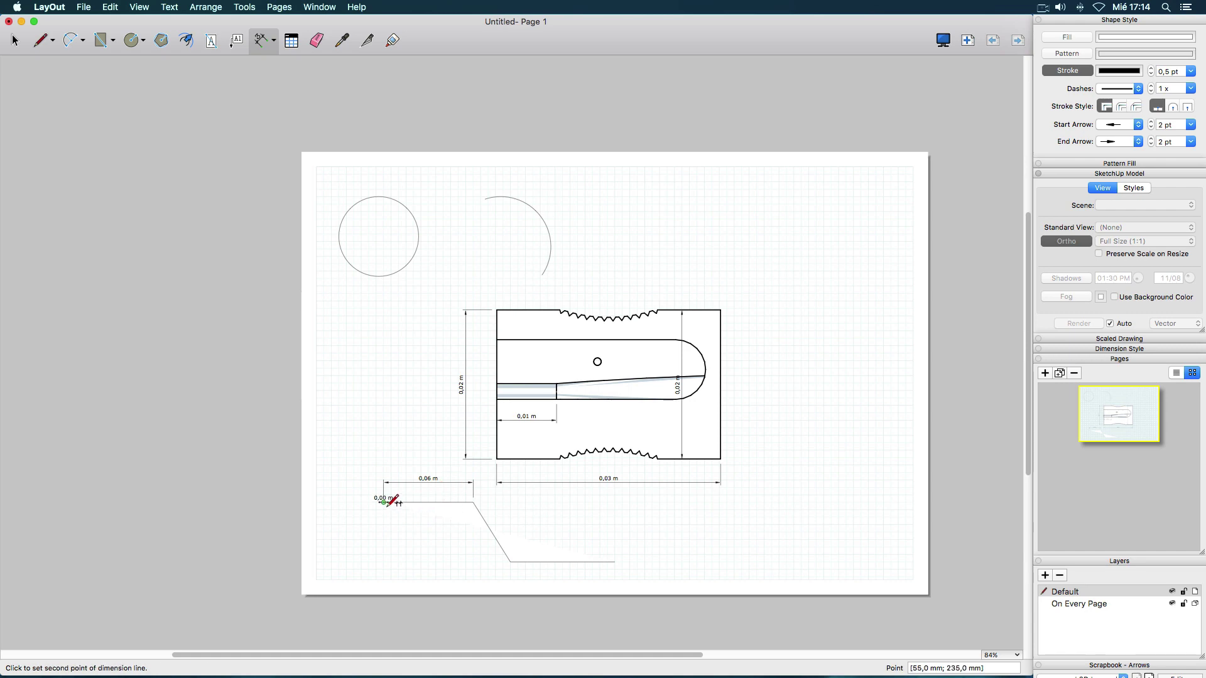
click(510, 562)
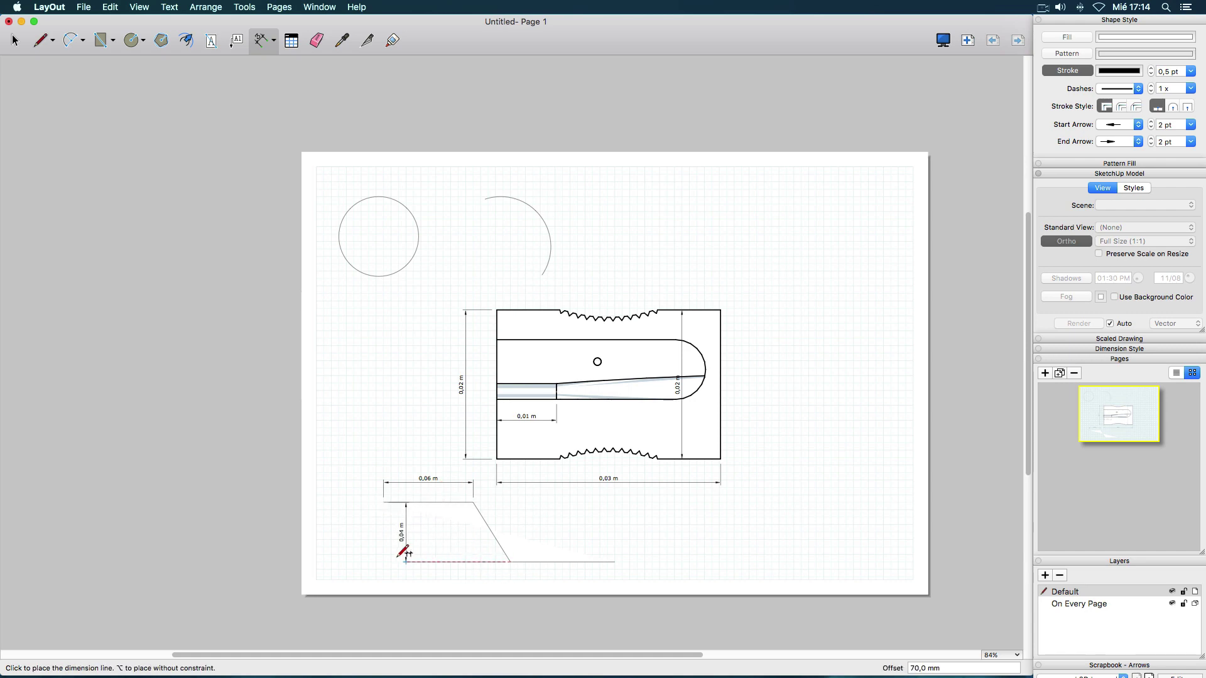
click(358, 544)
Dimension the polyline's diagonal segment parallel to it, placing the dimension line on the diagonal's right side.
click(473, 502)
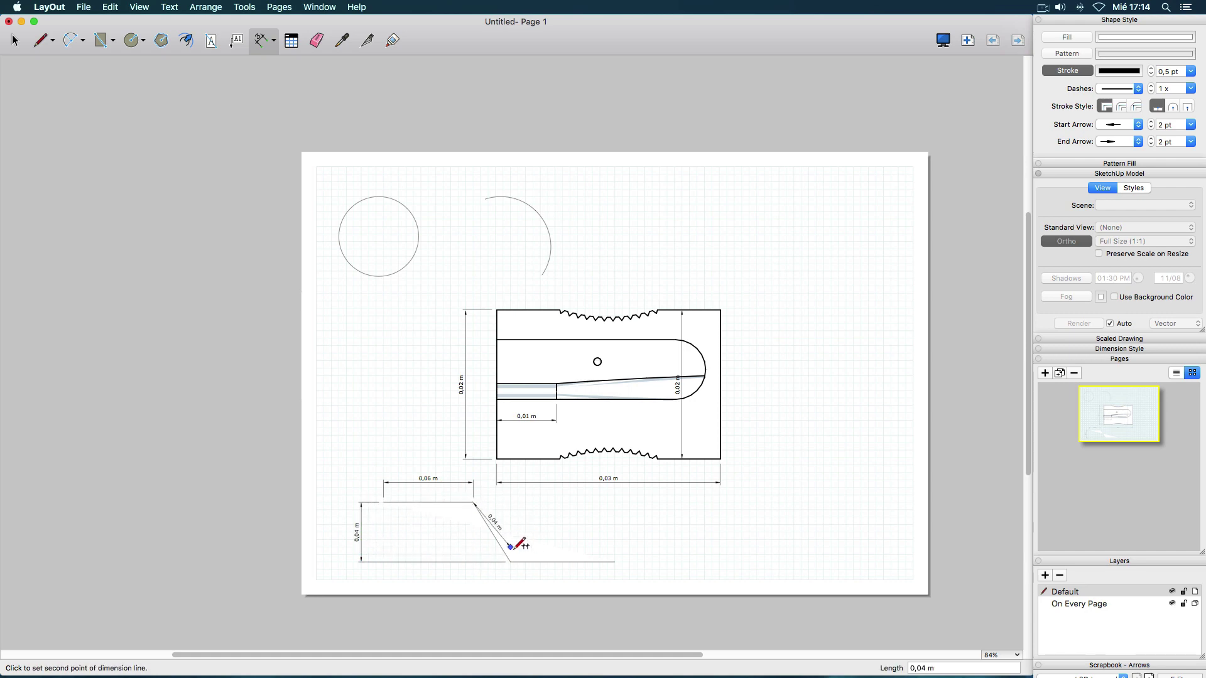
click(510, 561)
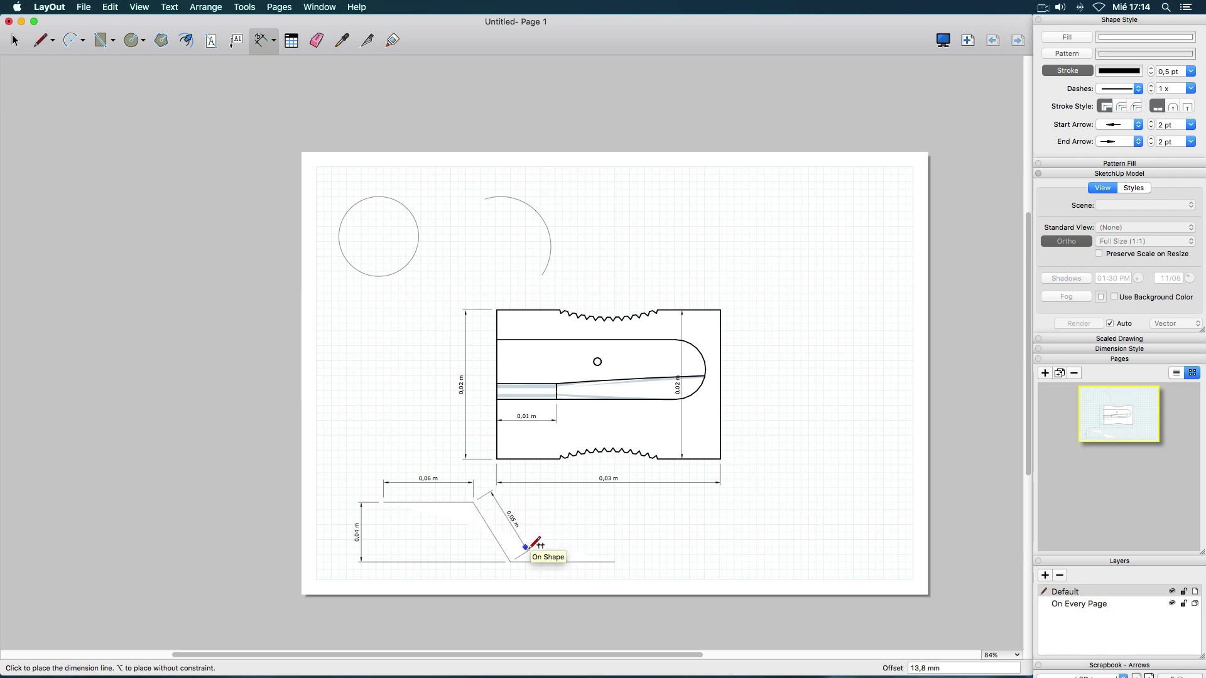
click(532, 545)
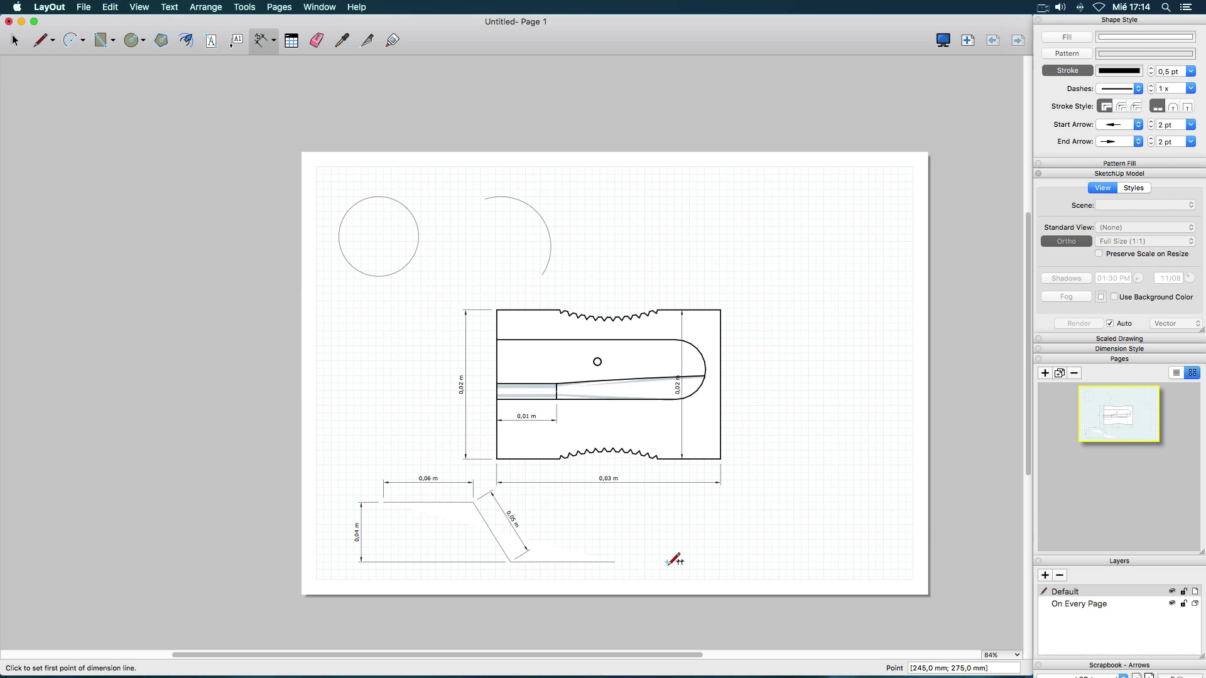
key(space)
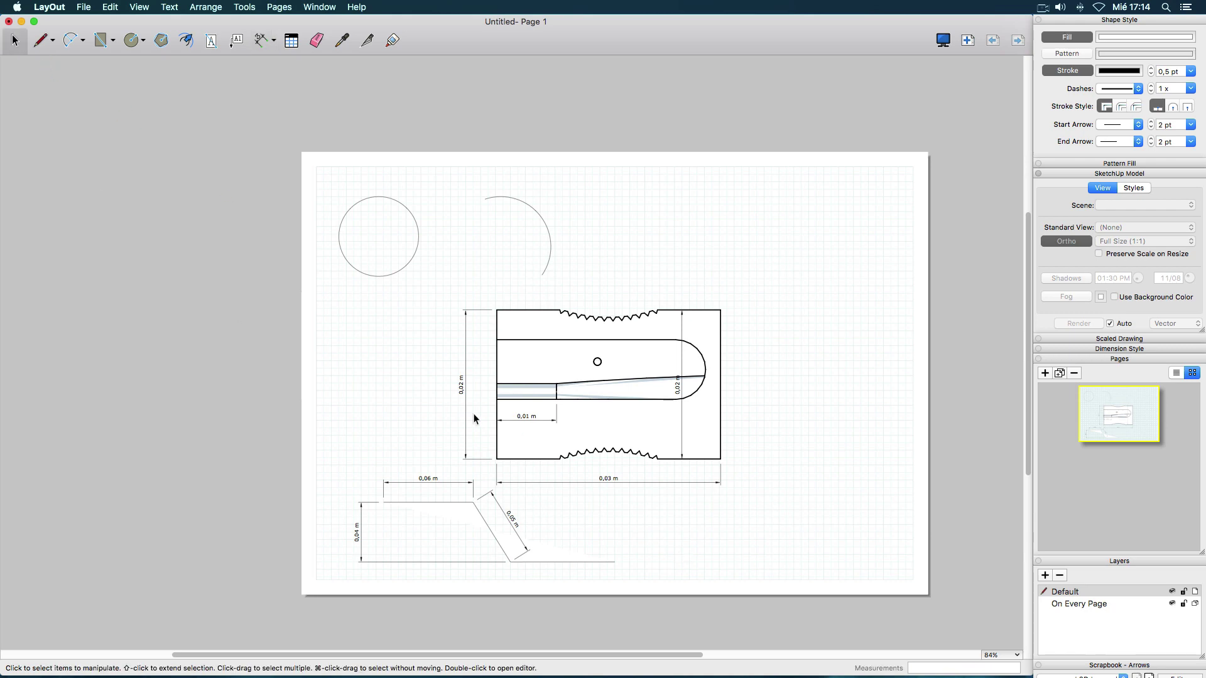
Delete the three dimensions around the polyline, keeping the polyline itself and leaving it deselected.
click(447, 482)
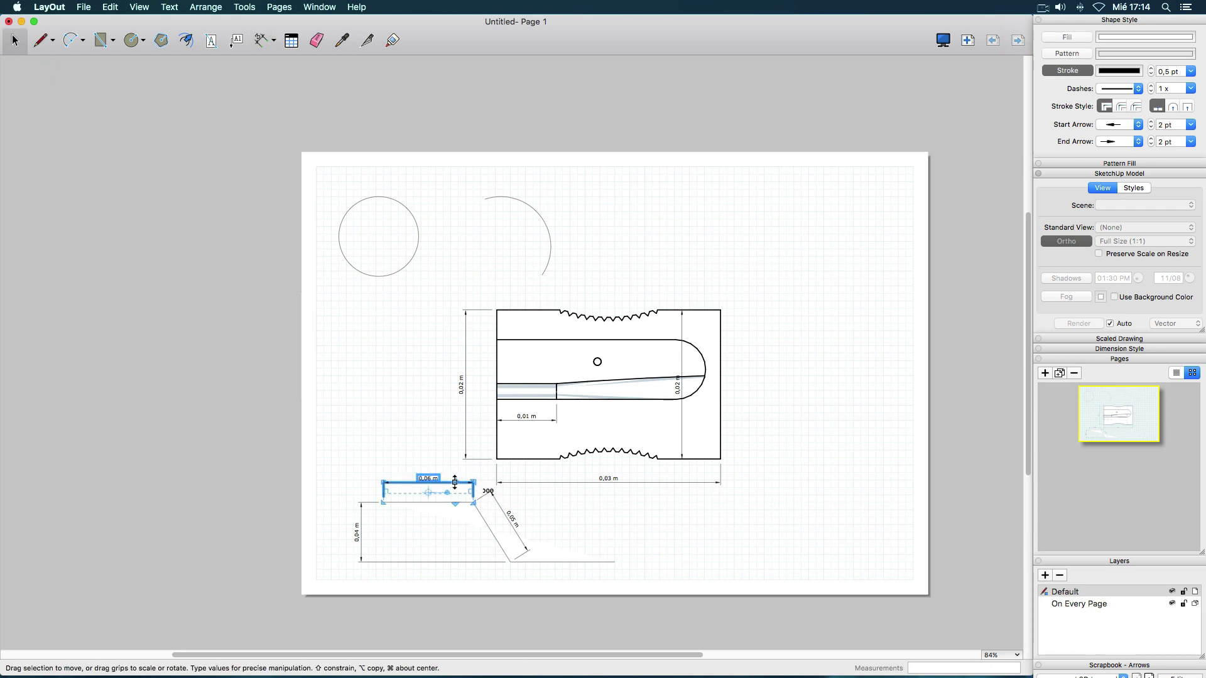
key(Delete)
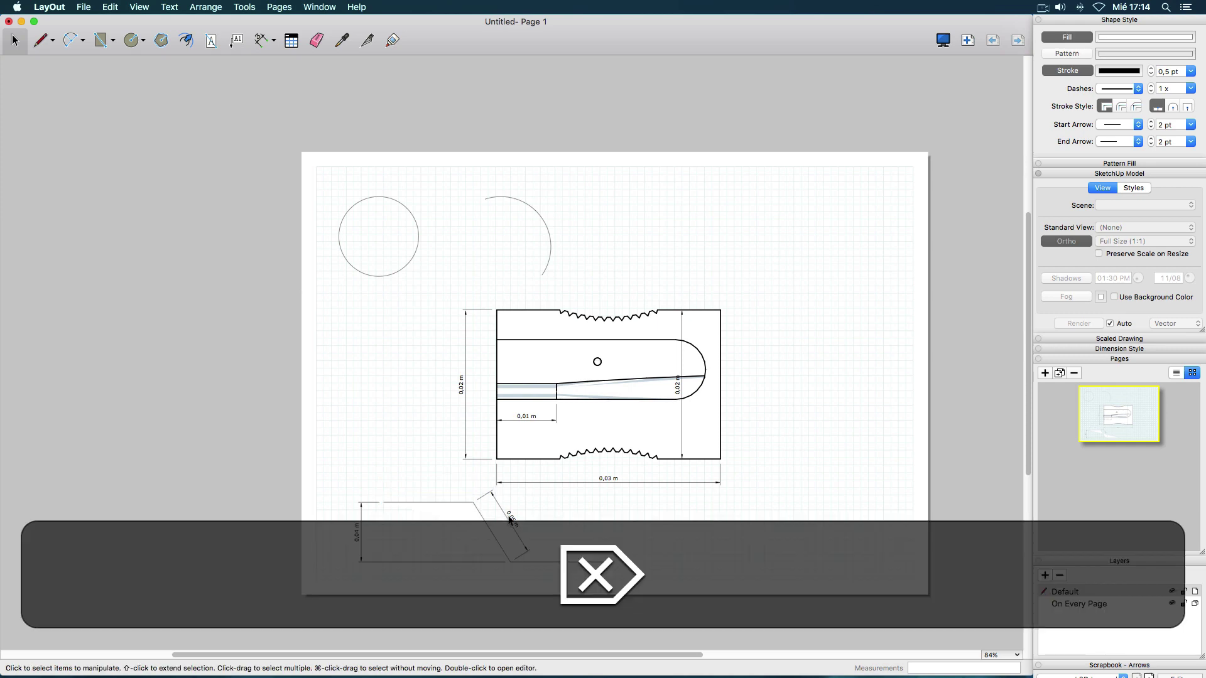
click(508, 519)
key(Delete)
click(362, 514)
key(Delete)
click(407, 502)
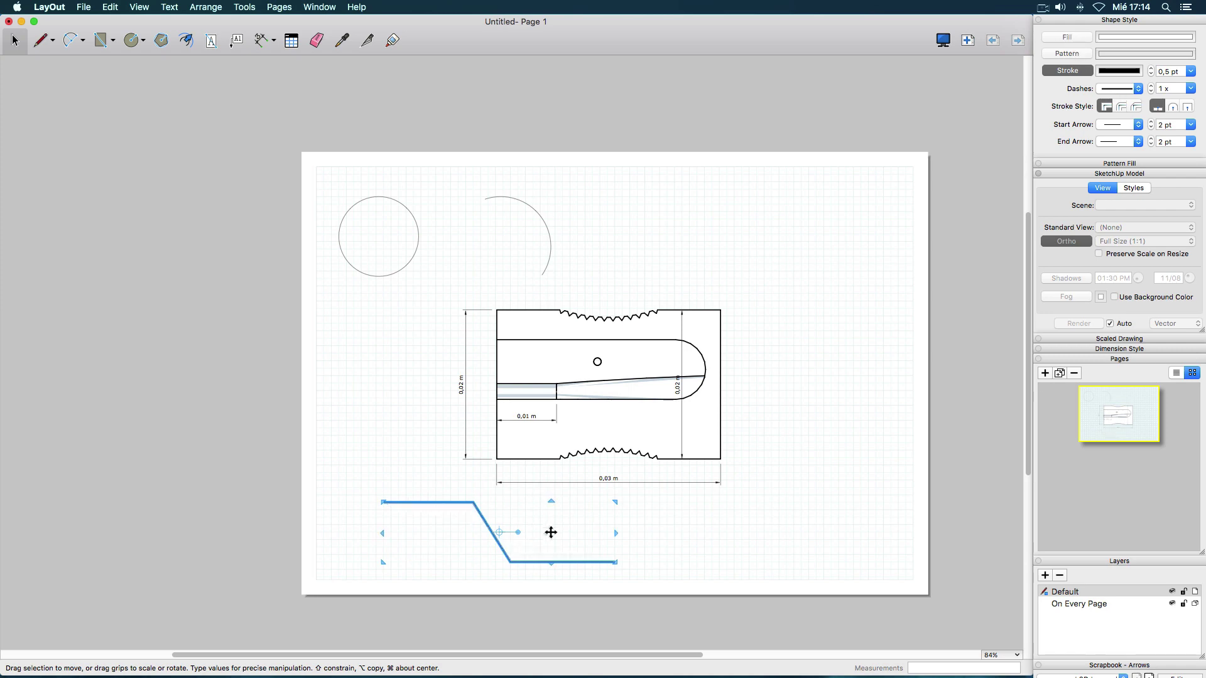
click(355, 483)
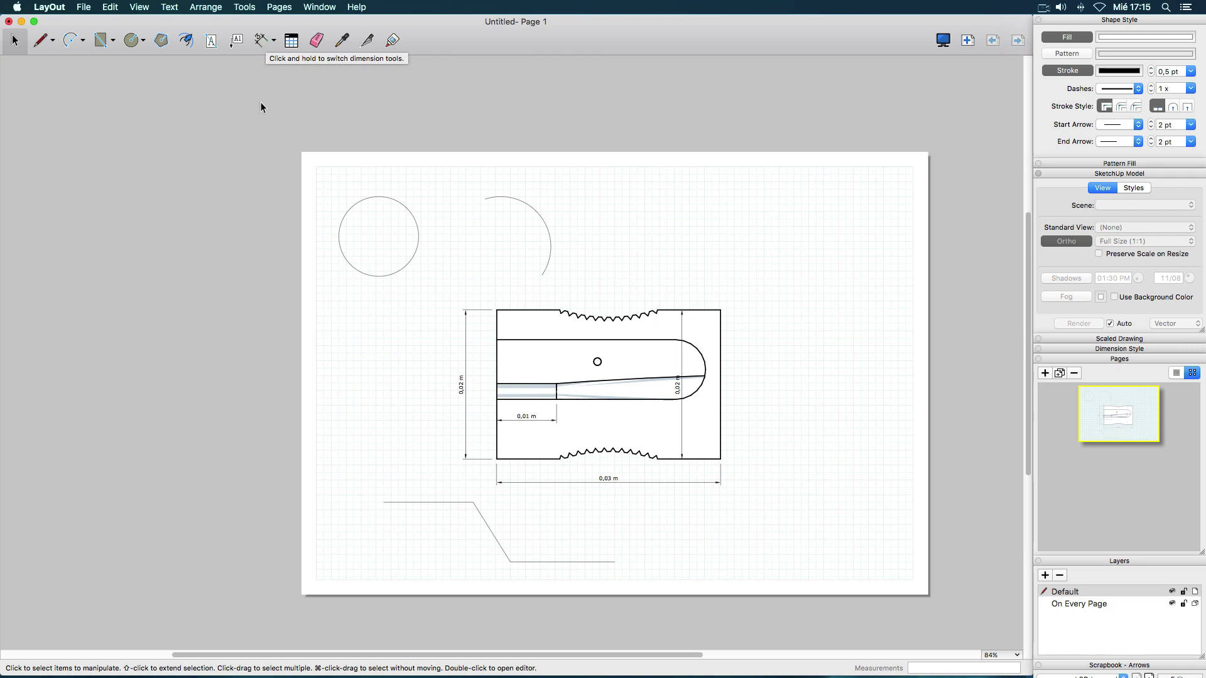
Switch to AutoCAD LT and draw a circle from its center in the upper-left area of the drawing.
mouse_move(345, 672)
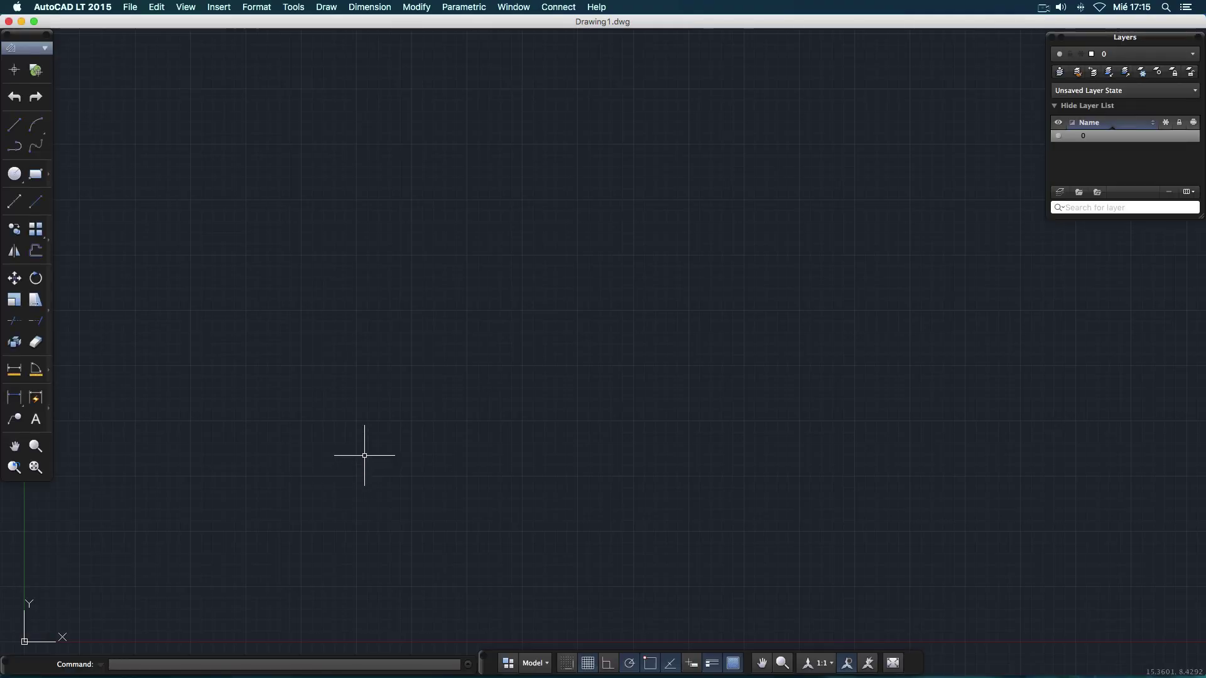
click(13, 176)
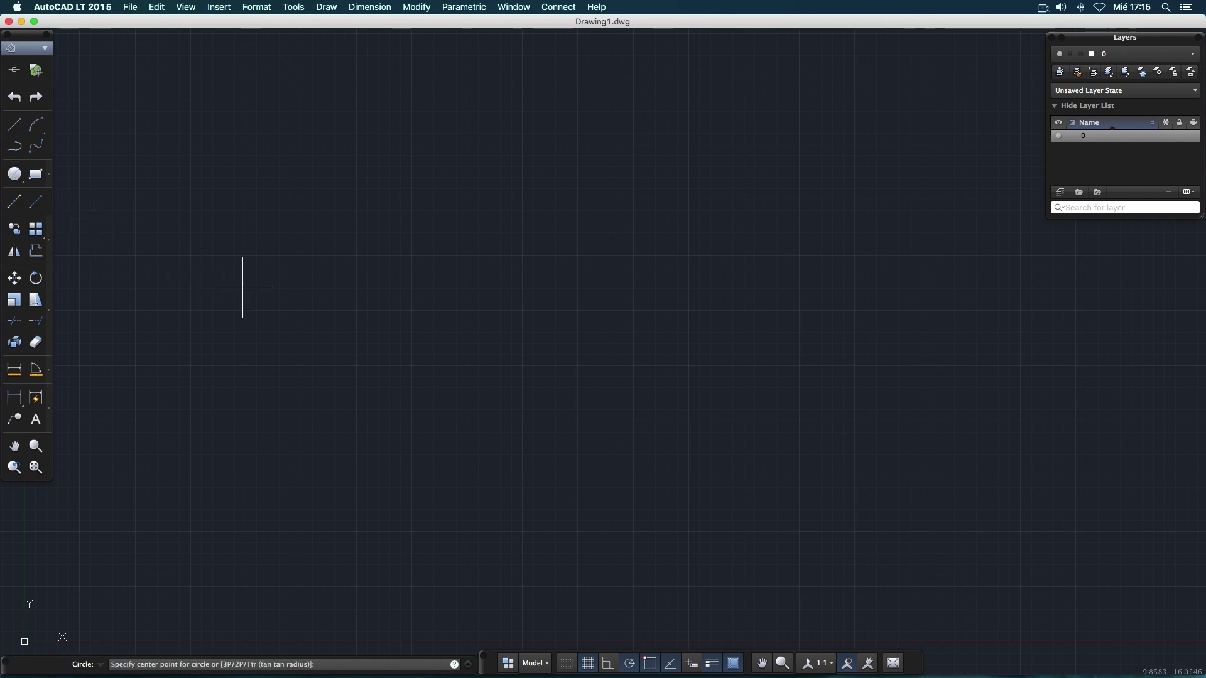
click(335, 302)
click(372, 340)
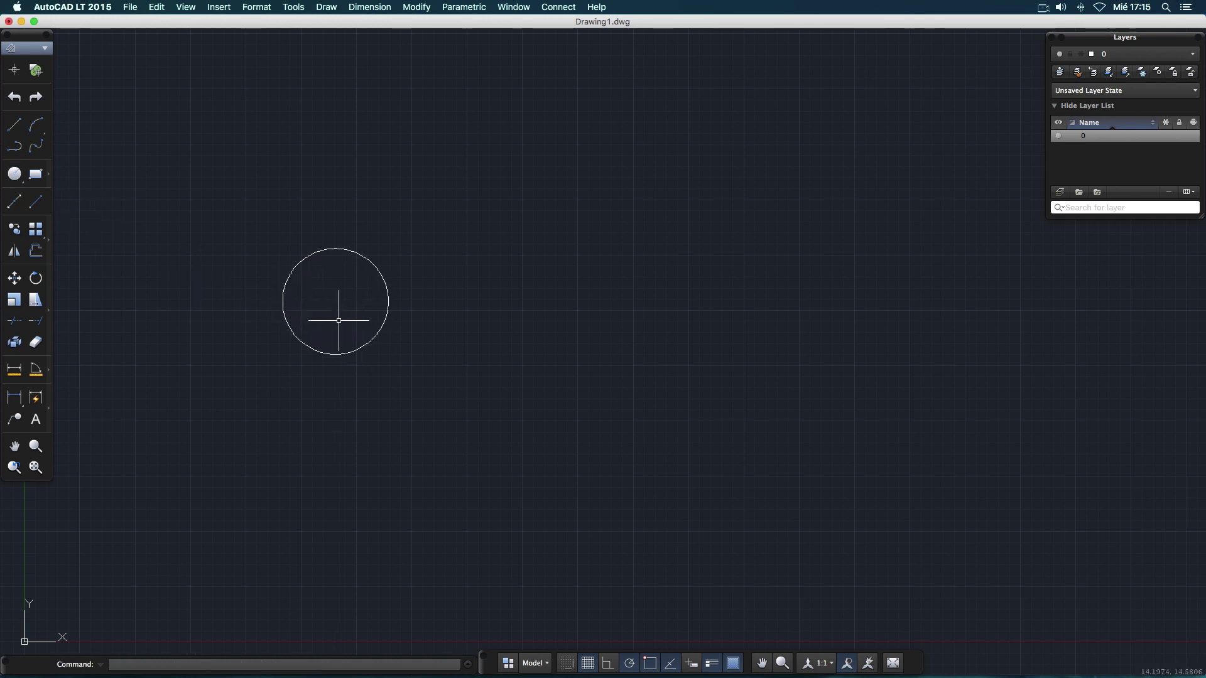
Draw a three-point arc bulging downward to the right of the circle.
click(36, 125)
click(534, 283)
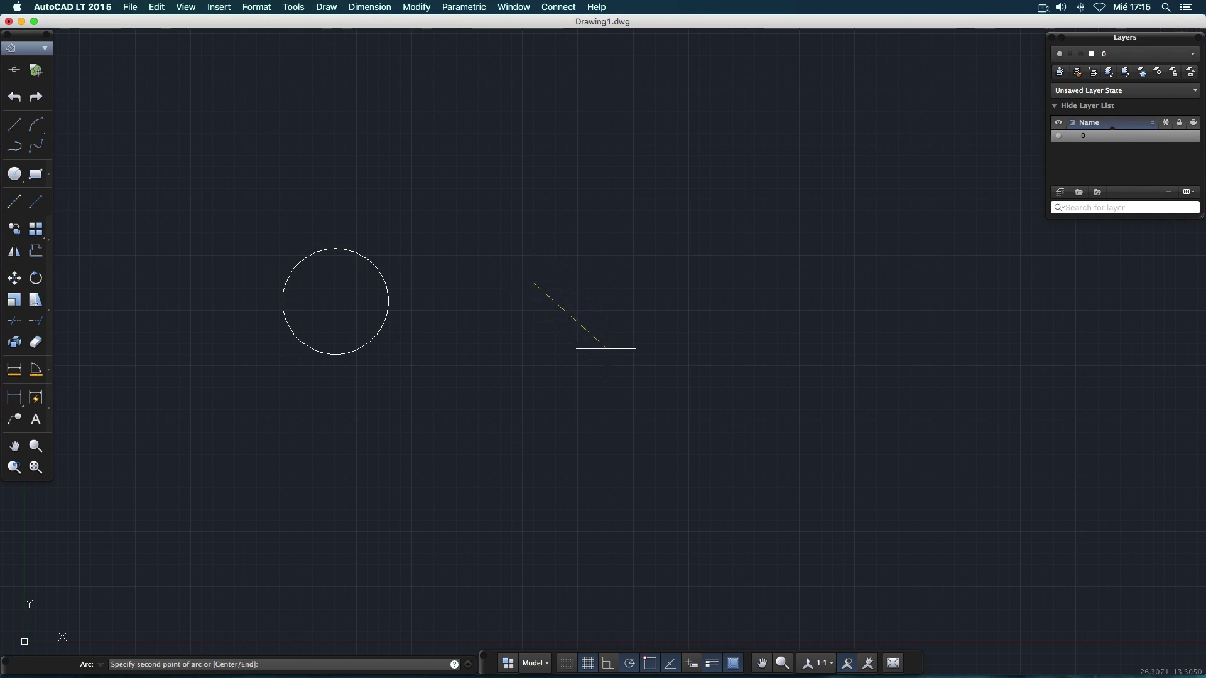
click(620, 385)
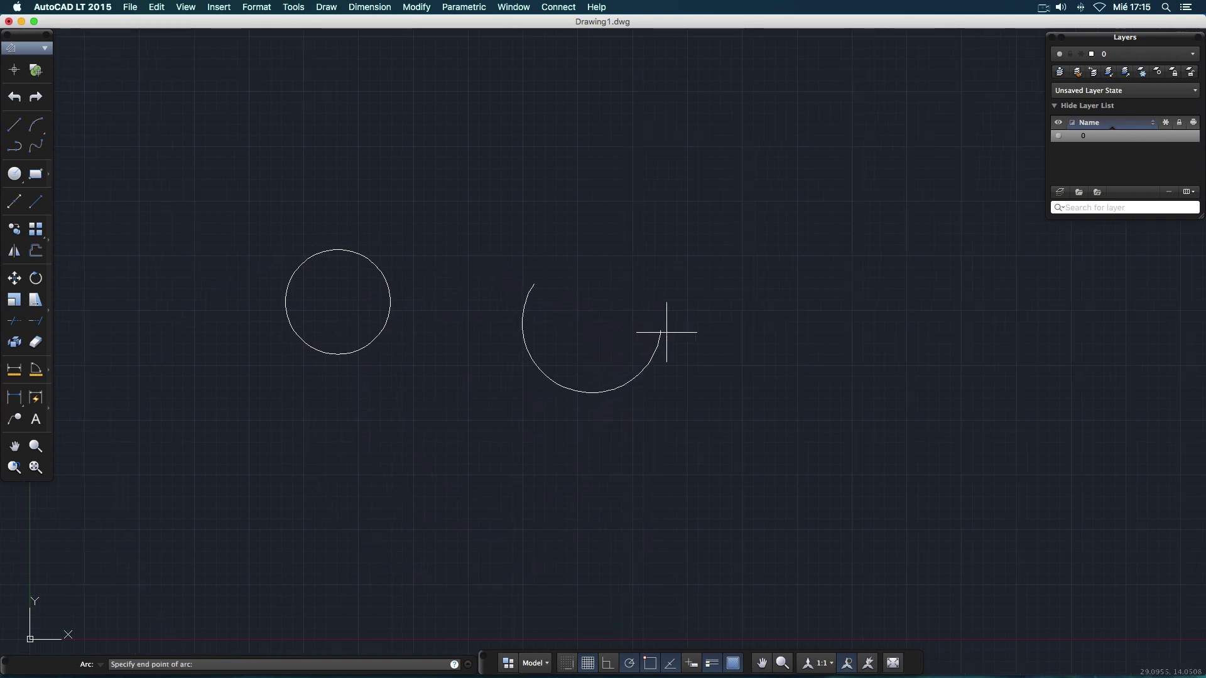
click(696, 339)
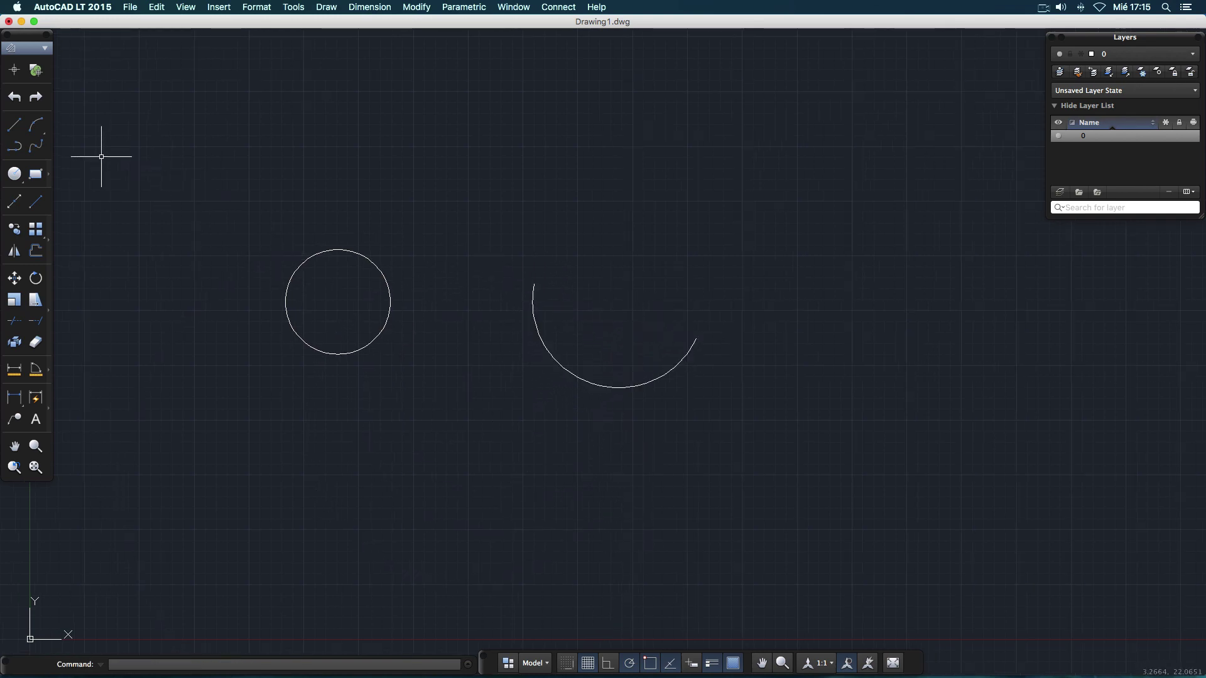
Draw three connected lines below the circle: a horizontal segment, a descending diagonal, and another horizontal segment.
click(13, 124)
click(287, 477)
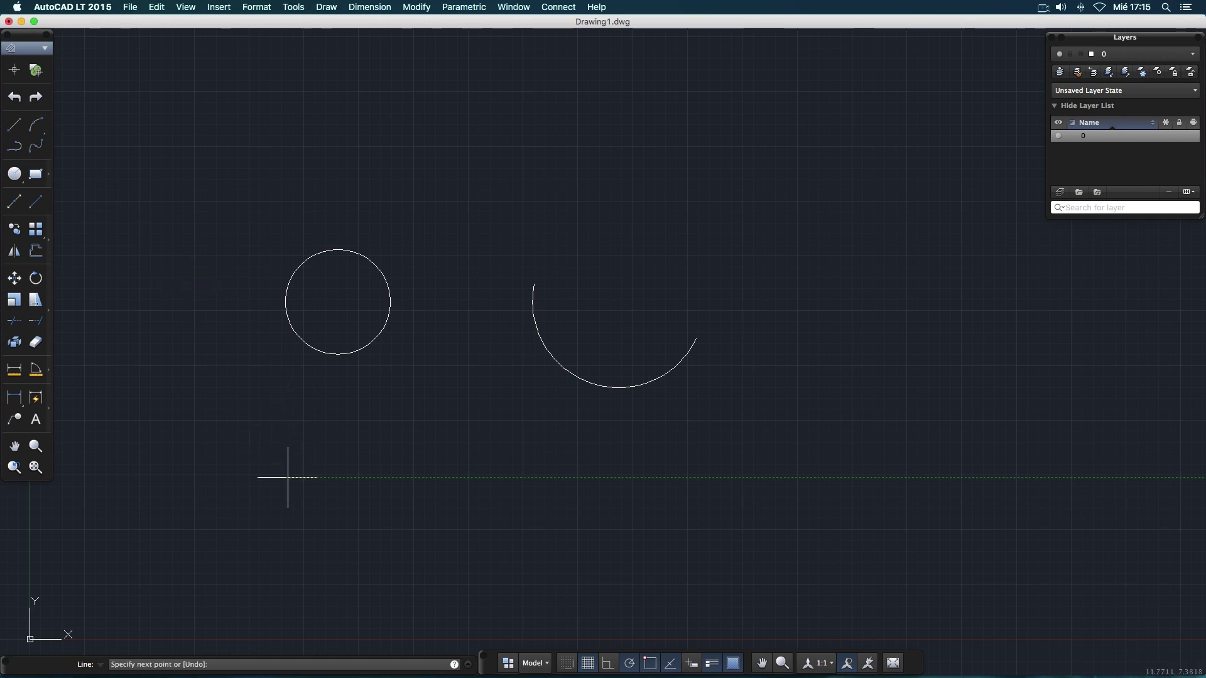
click(411, 478)
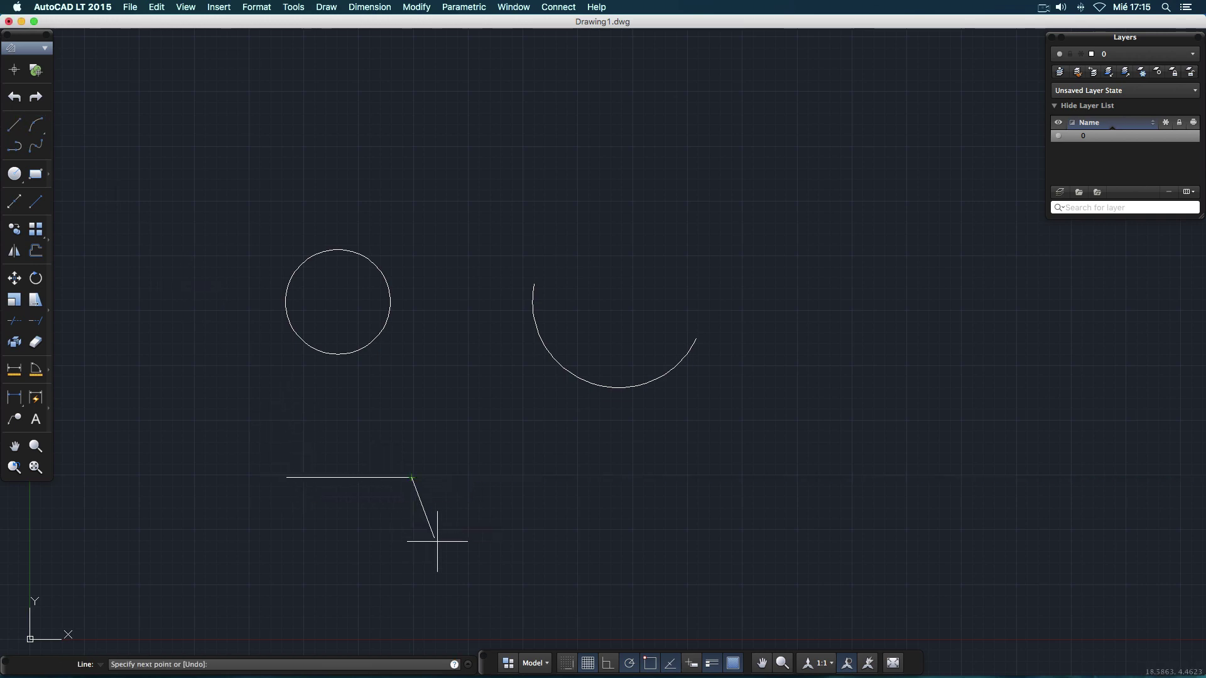
click(479, 550)
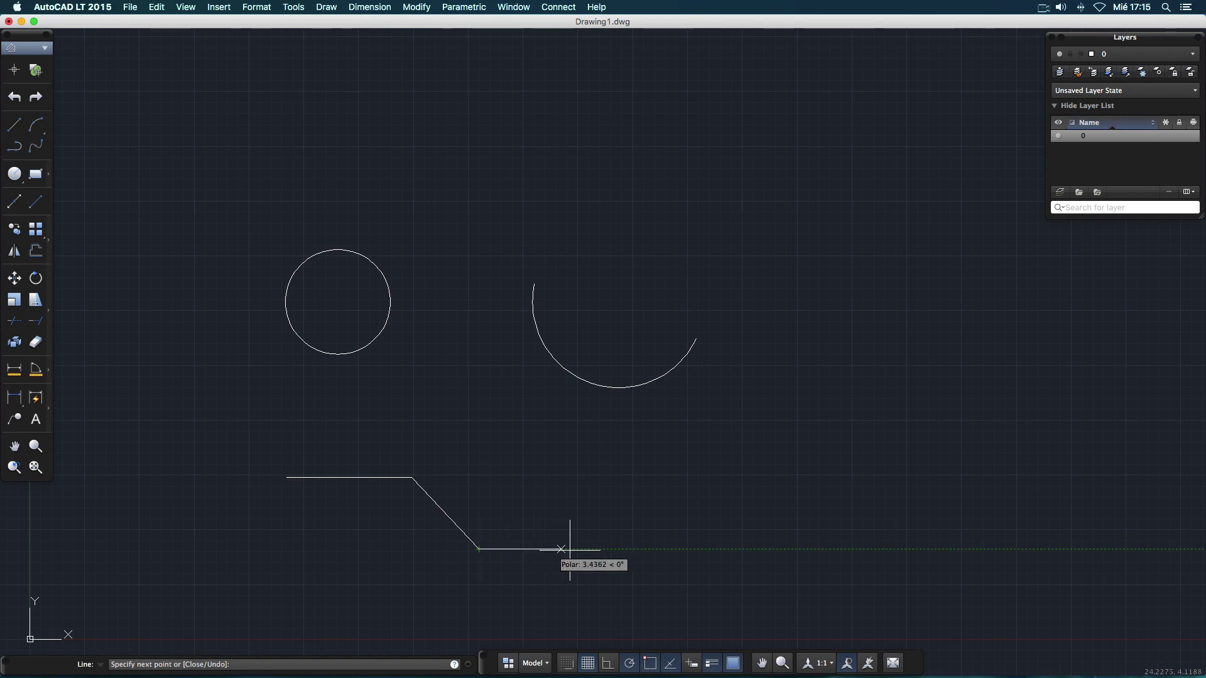
click(599, 549)
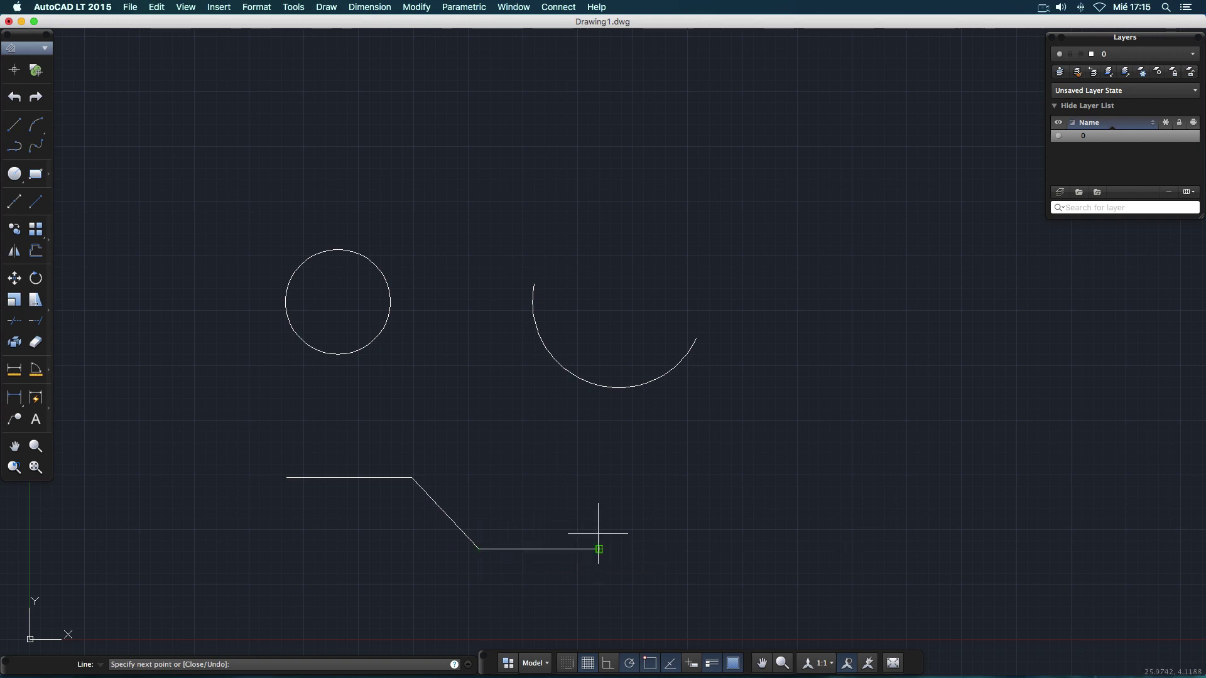
right_click(592, 481)
click(612, 485)
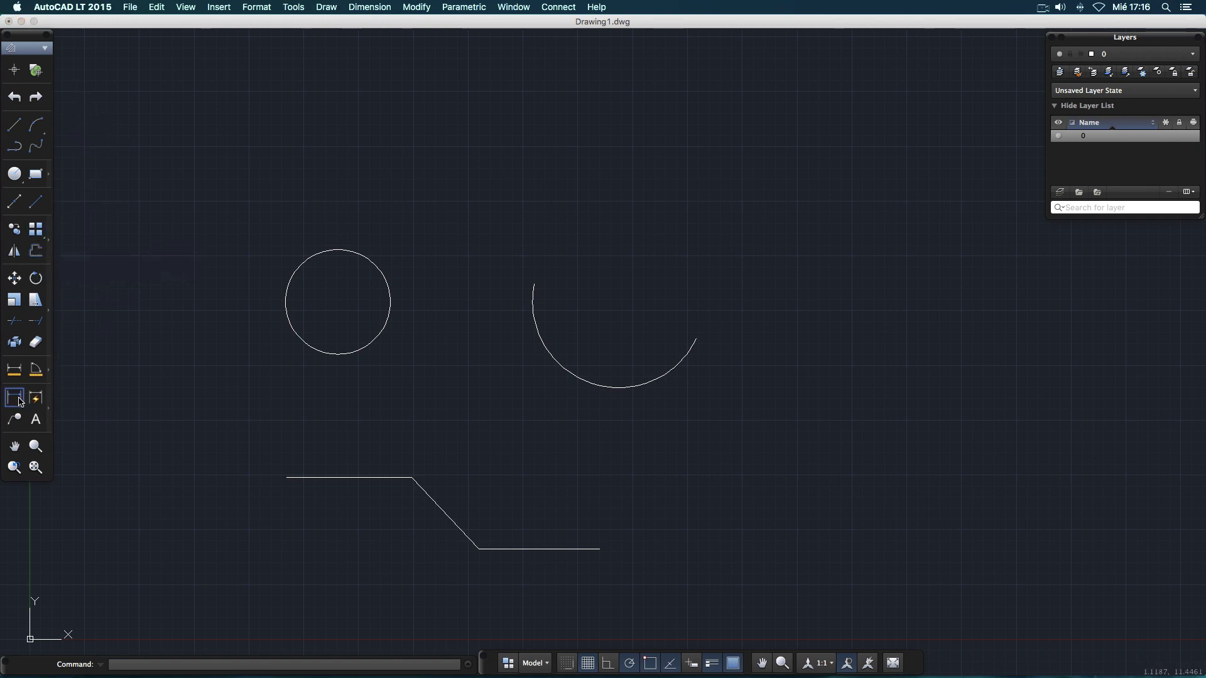
Show the Drafting tool set, and switch to the Annotation tool set to display the dimension commands.
click(41, 50)
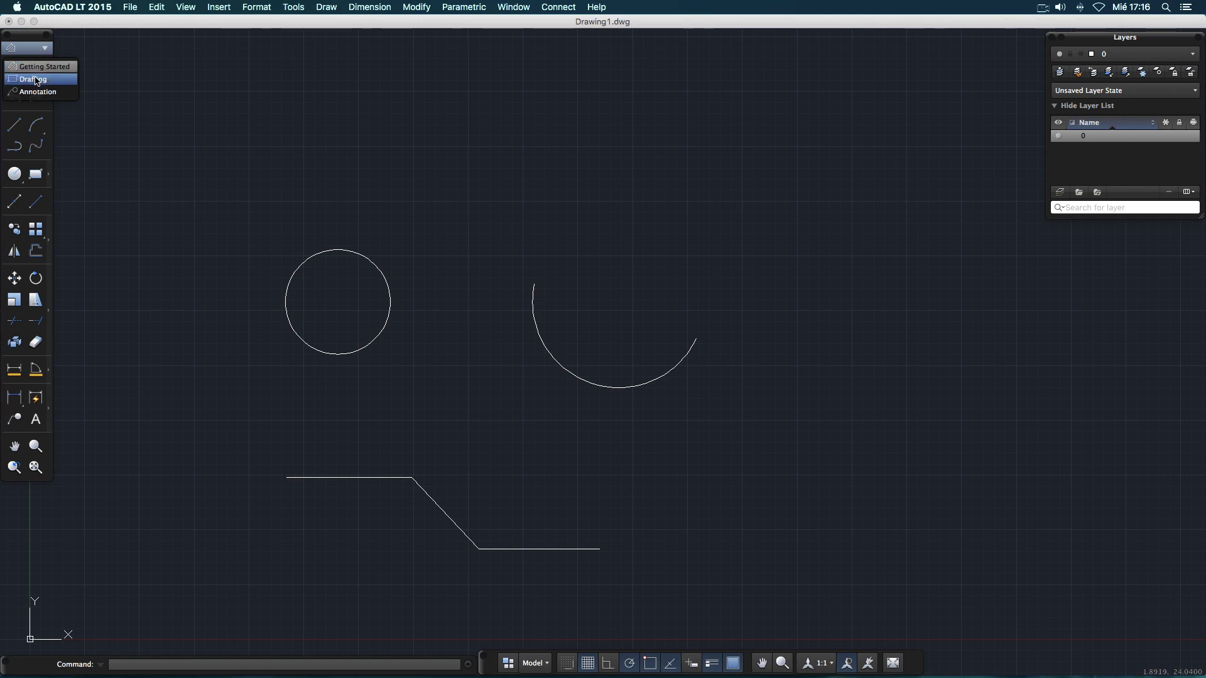
click(36, 78)
click(37, 51)
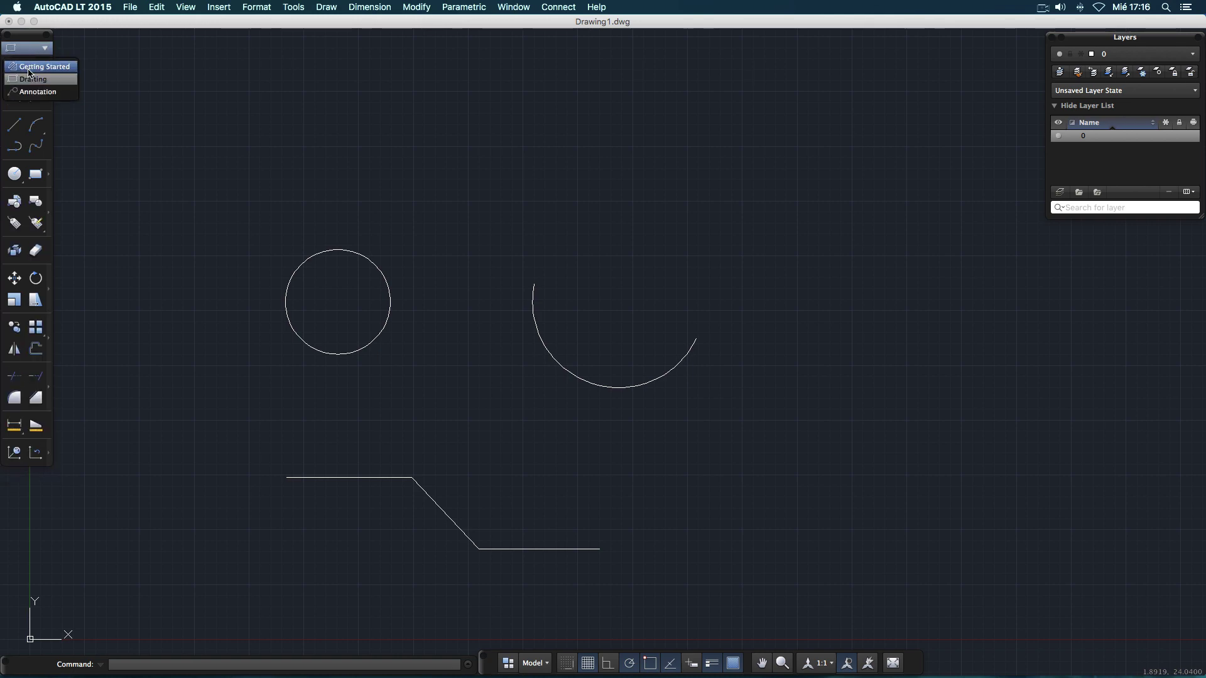
click(29, 93)
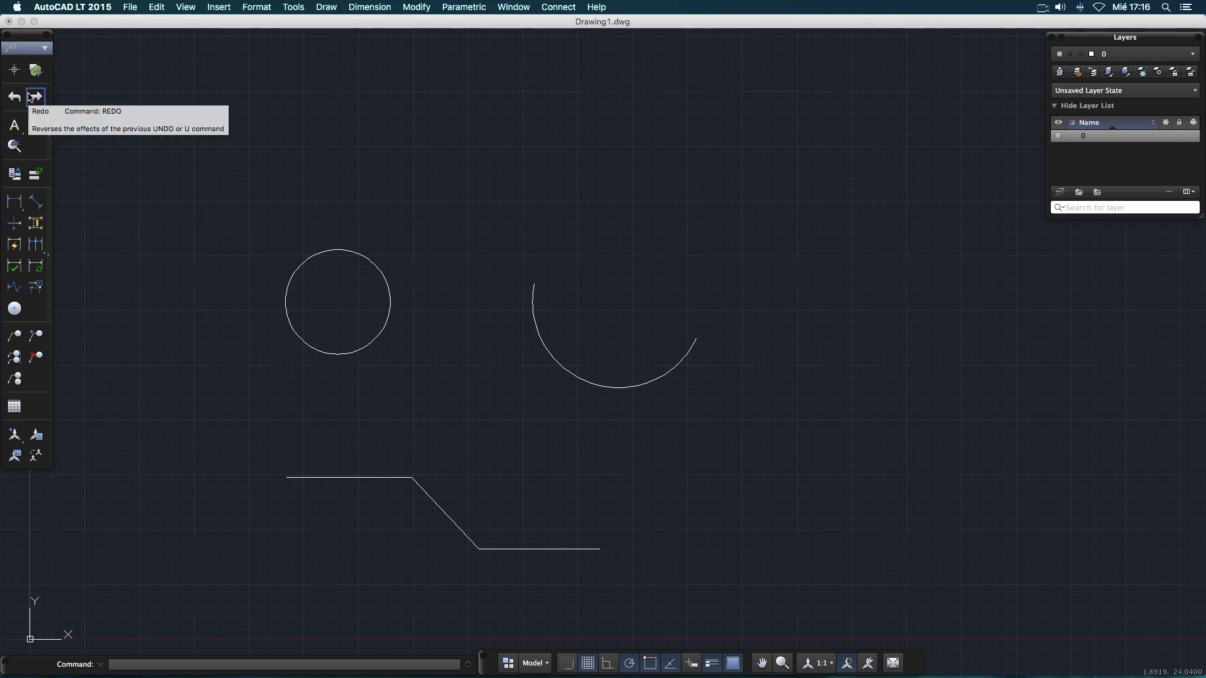
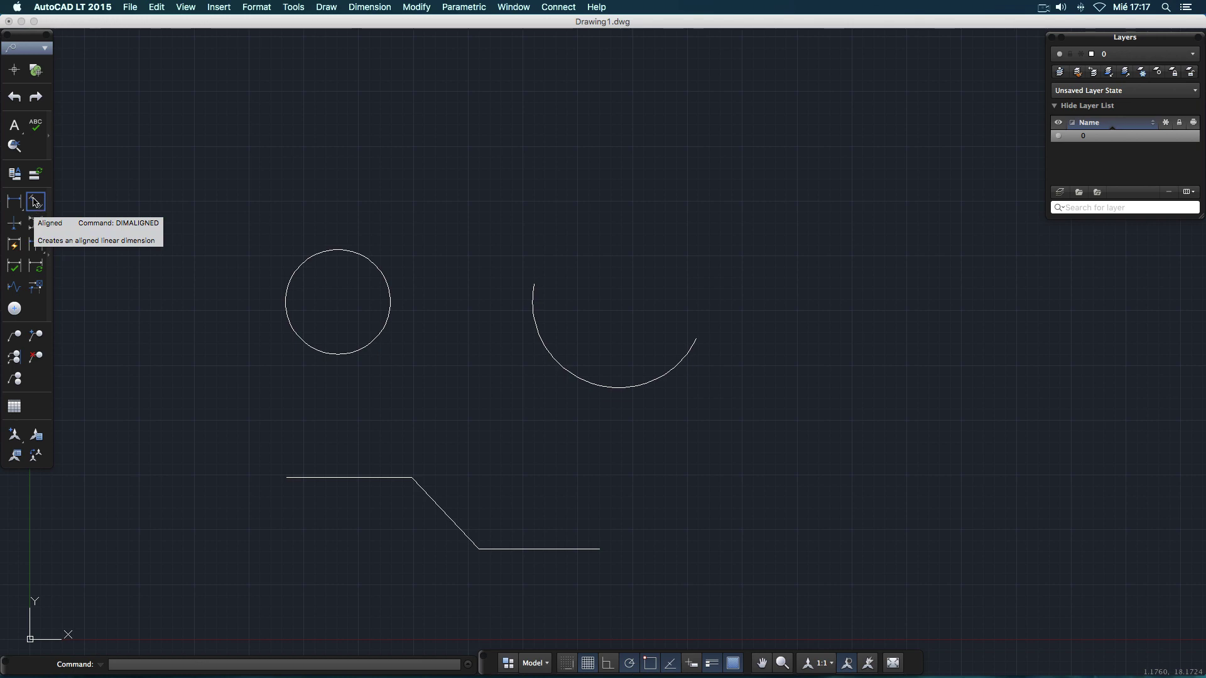
Switch back to LayOut and add a linear dimension above the polyline's upper horizontal segment.
mouse_move(270, 667)
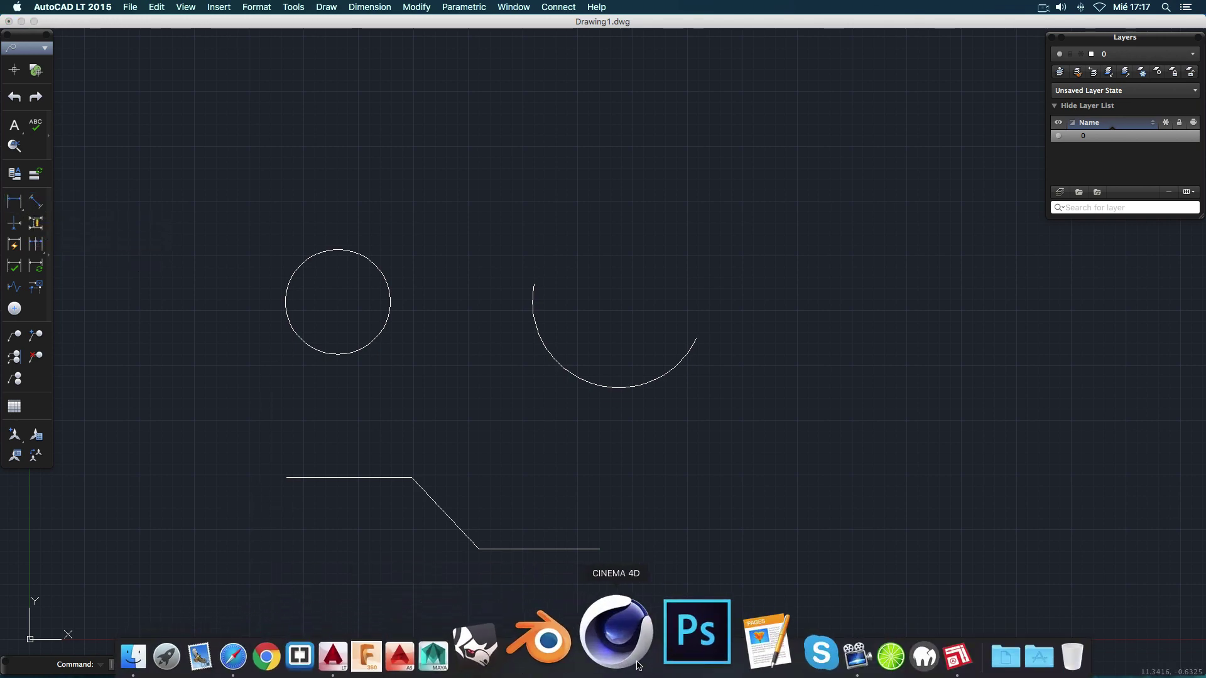
click(863, 658)
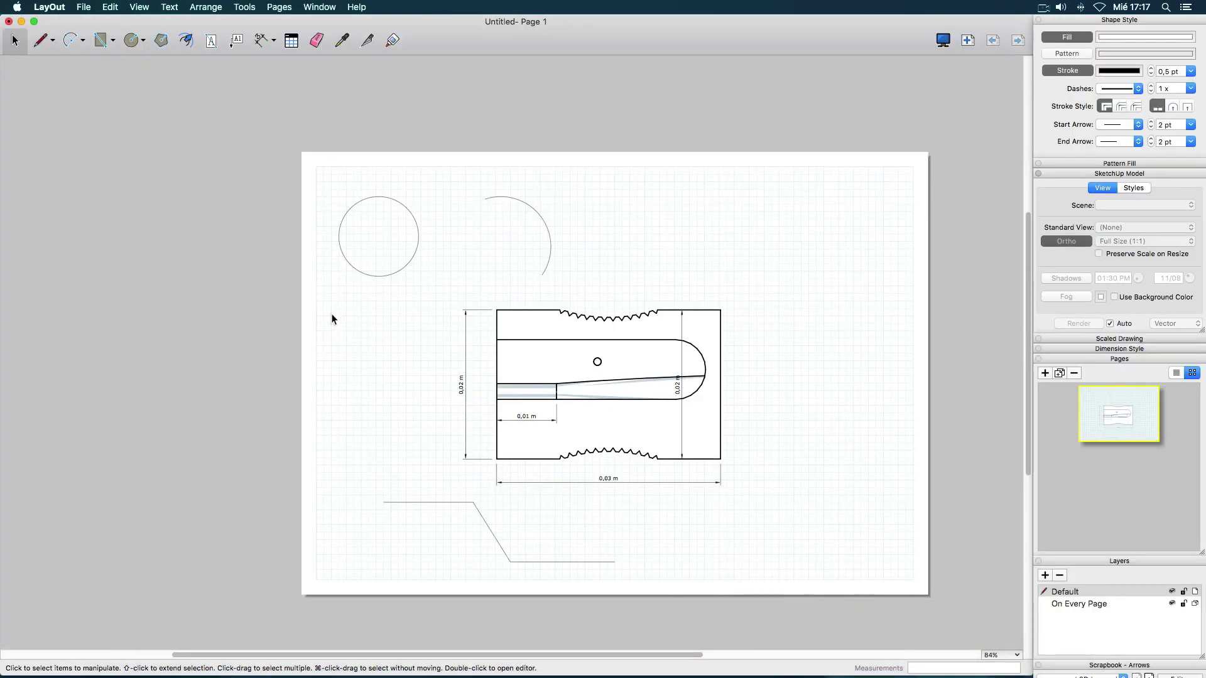
click(259, 41)
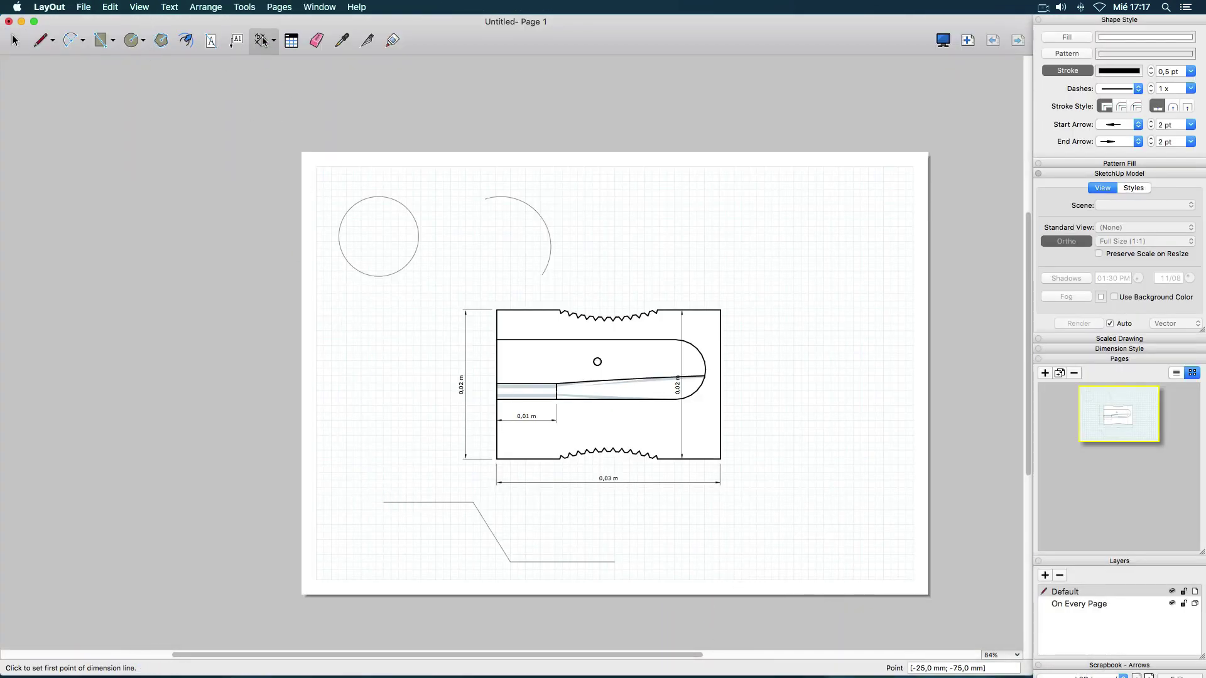
click(385, 502)
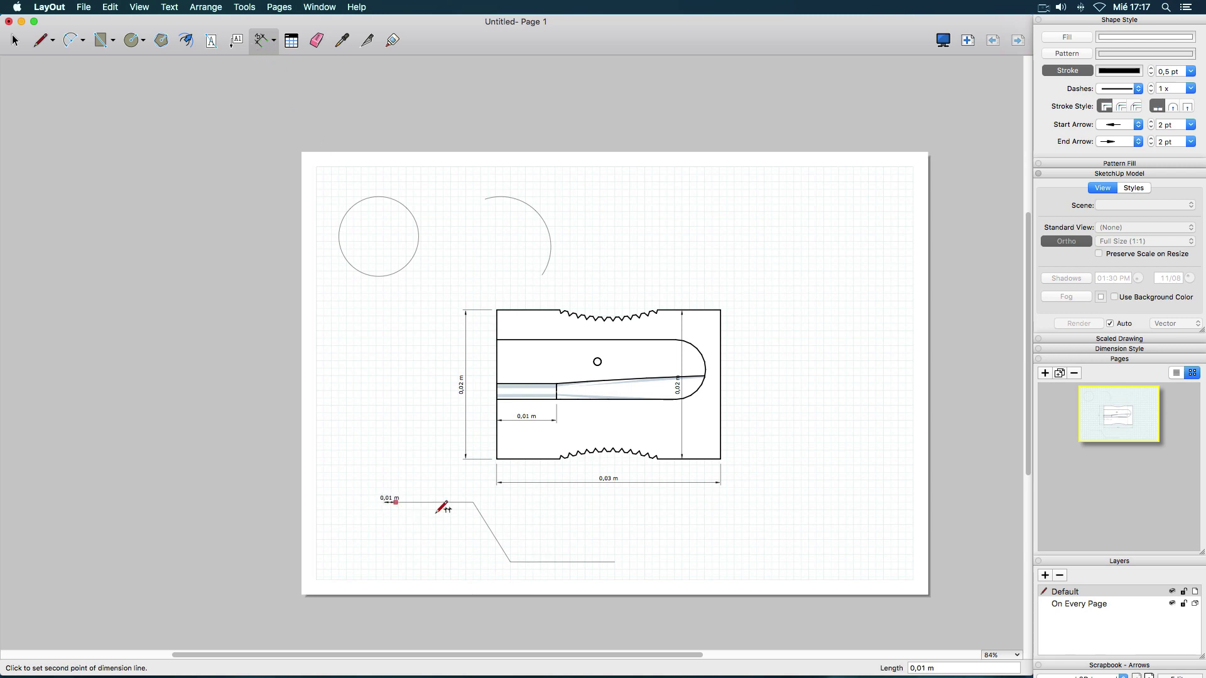
click(476, 505)
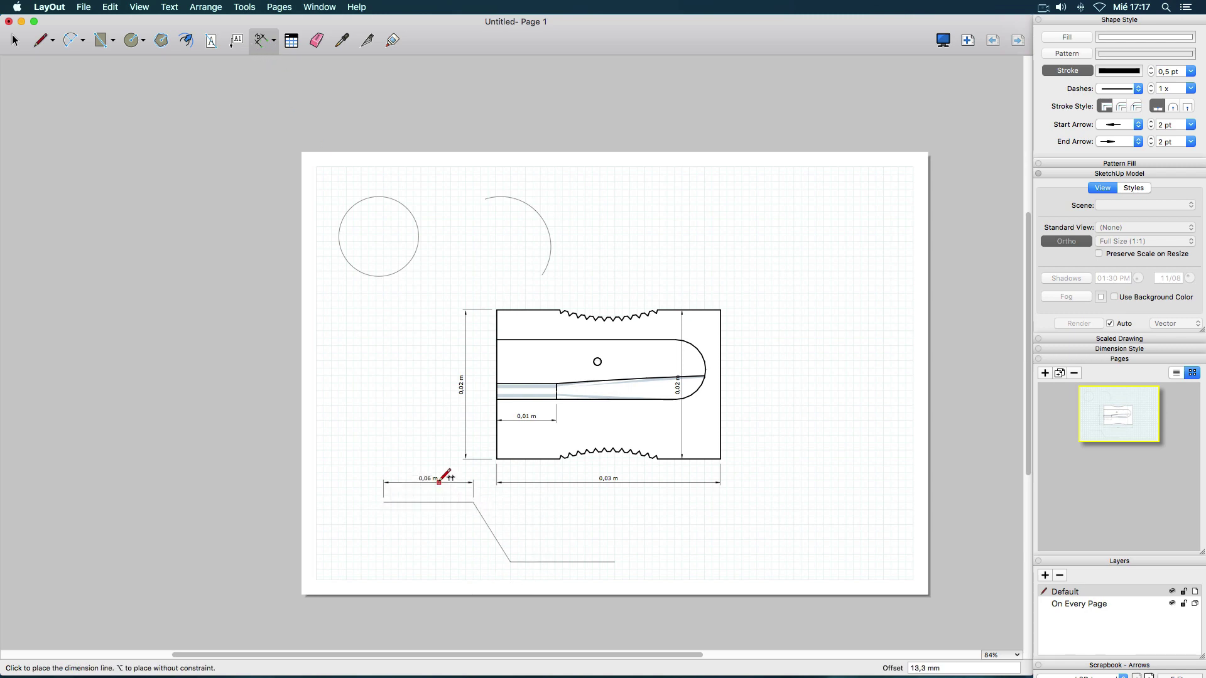
click(439, 483)
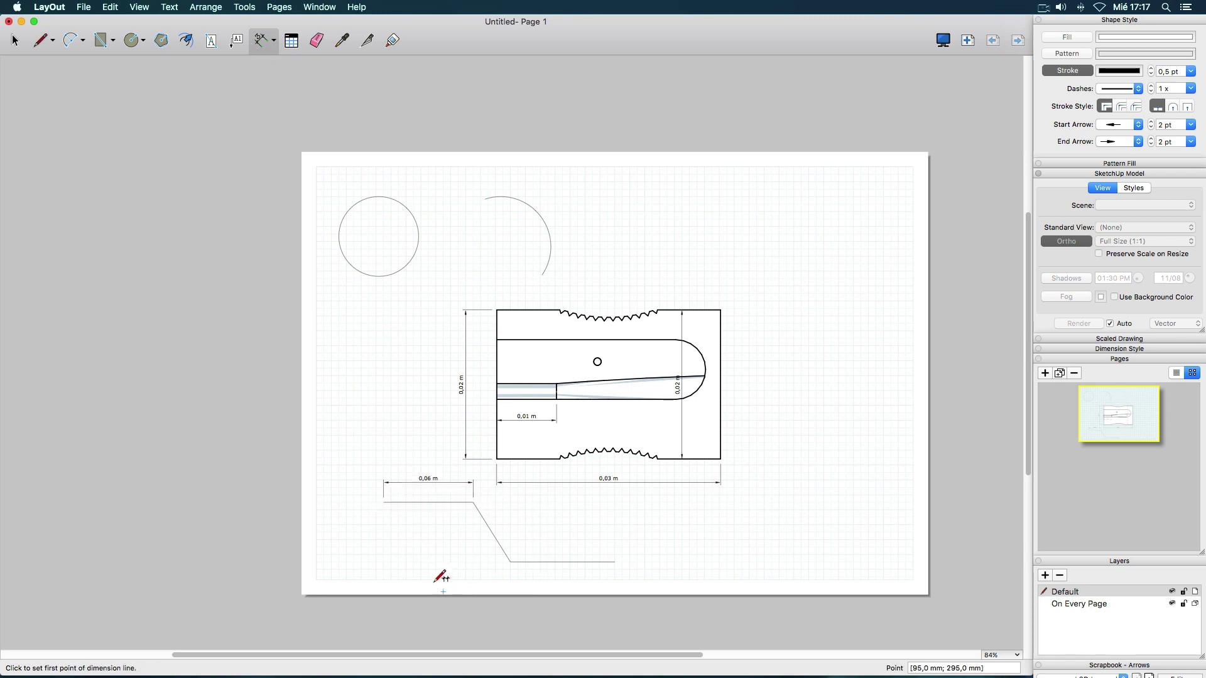
Dimension the polyline's vertical drop on its left side, and add an aligned dimension along its diagonal segment.
click(384, 503)
click(510, 562)
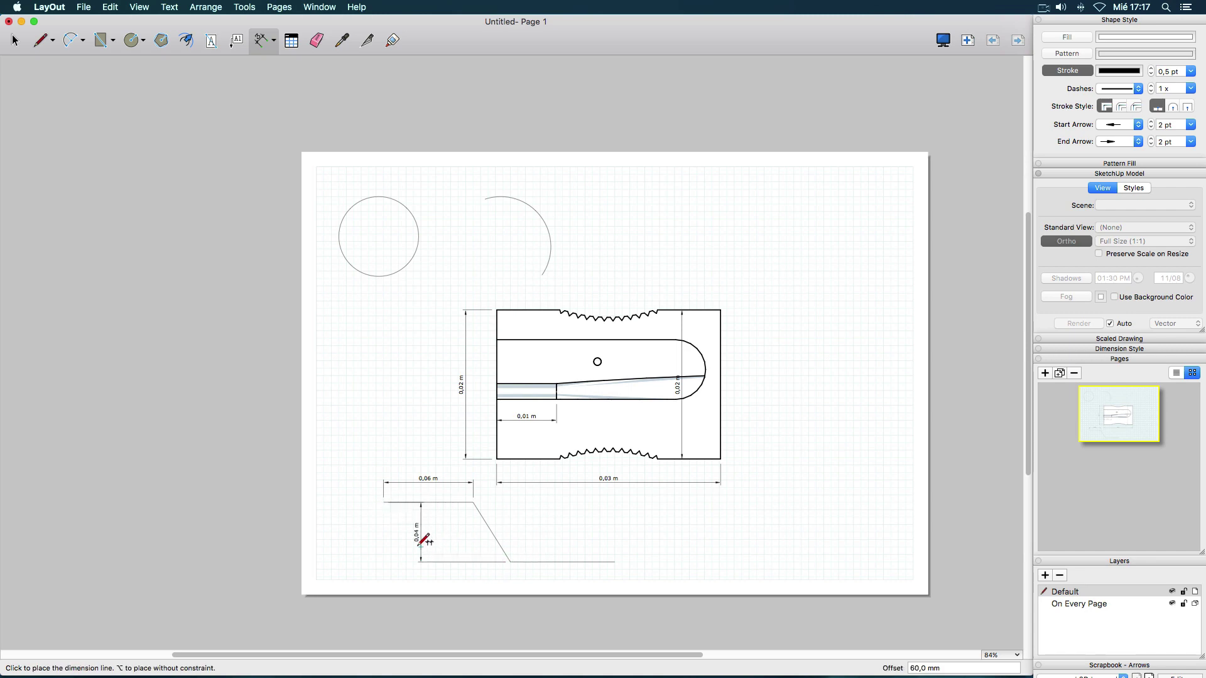
click(354, 532)
click(474, 502)
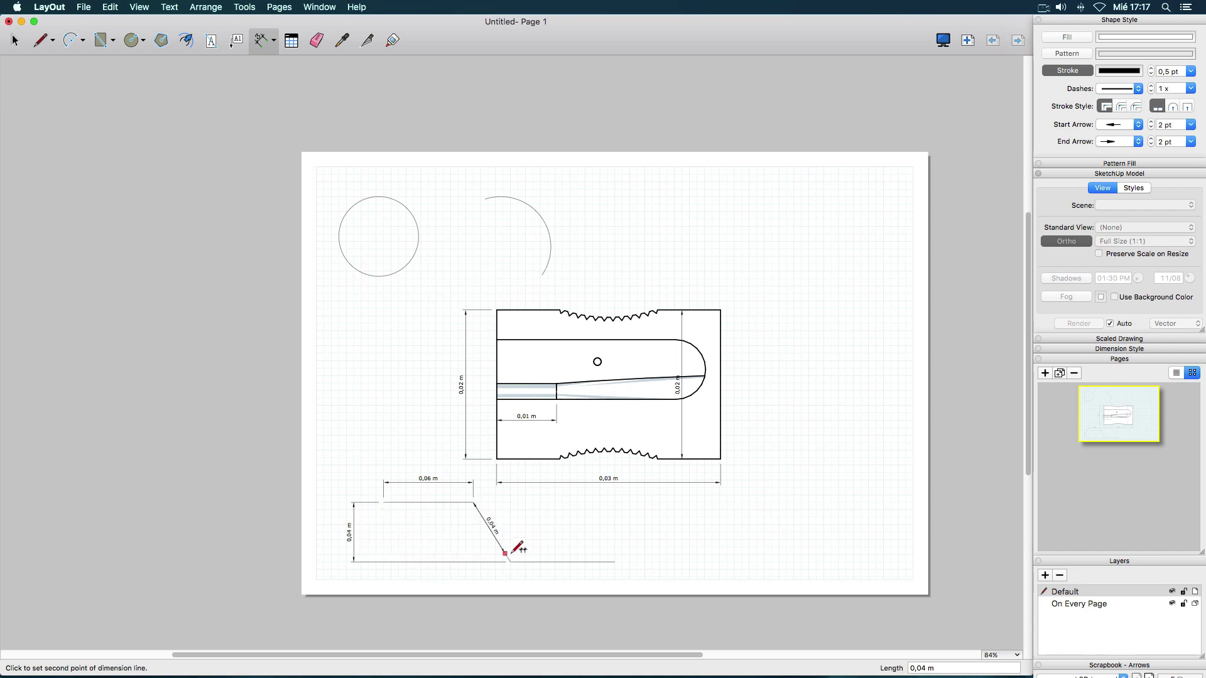
click(509, 561)
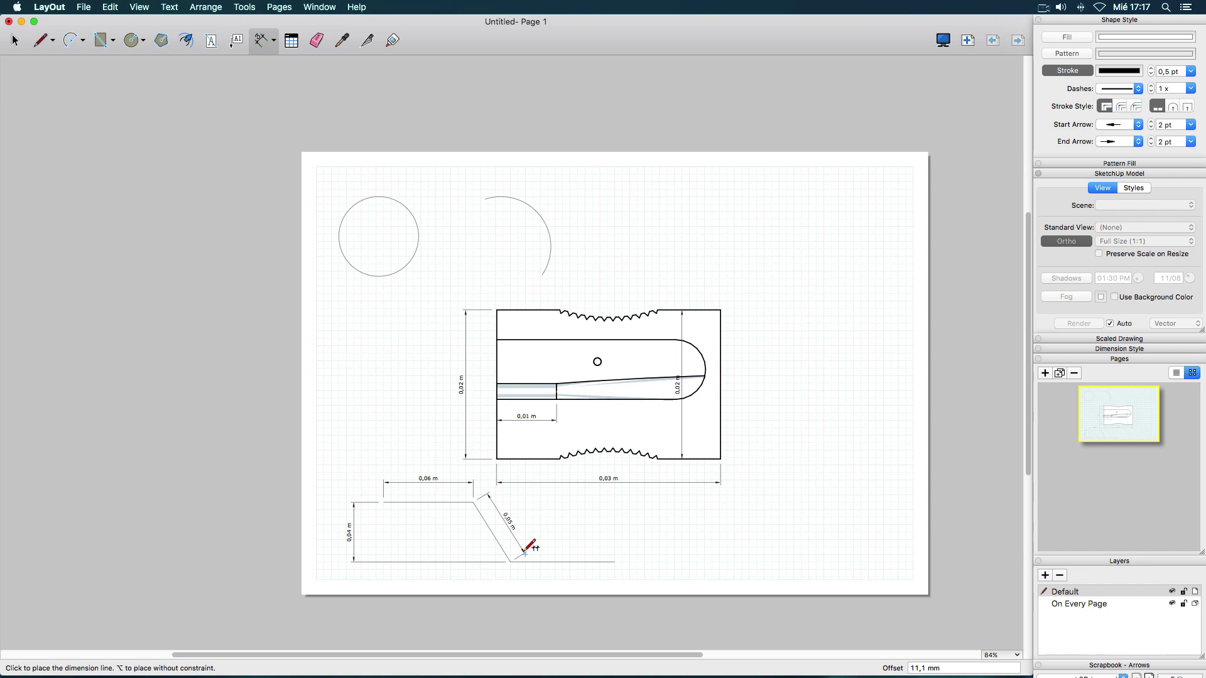
click(525, 552)
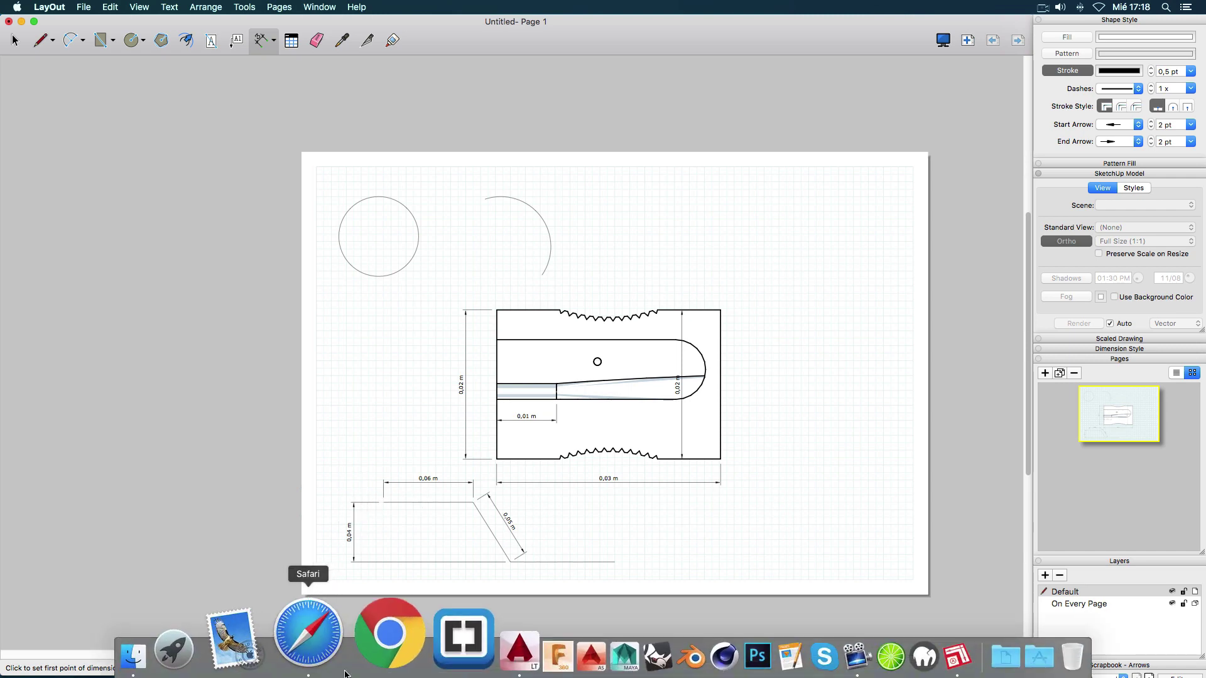
Switch to AutoCAD LT and add a linear dimension above the polyline's upper horizontal segment.
click(421, 659)
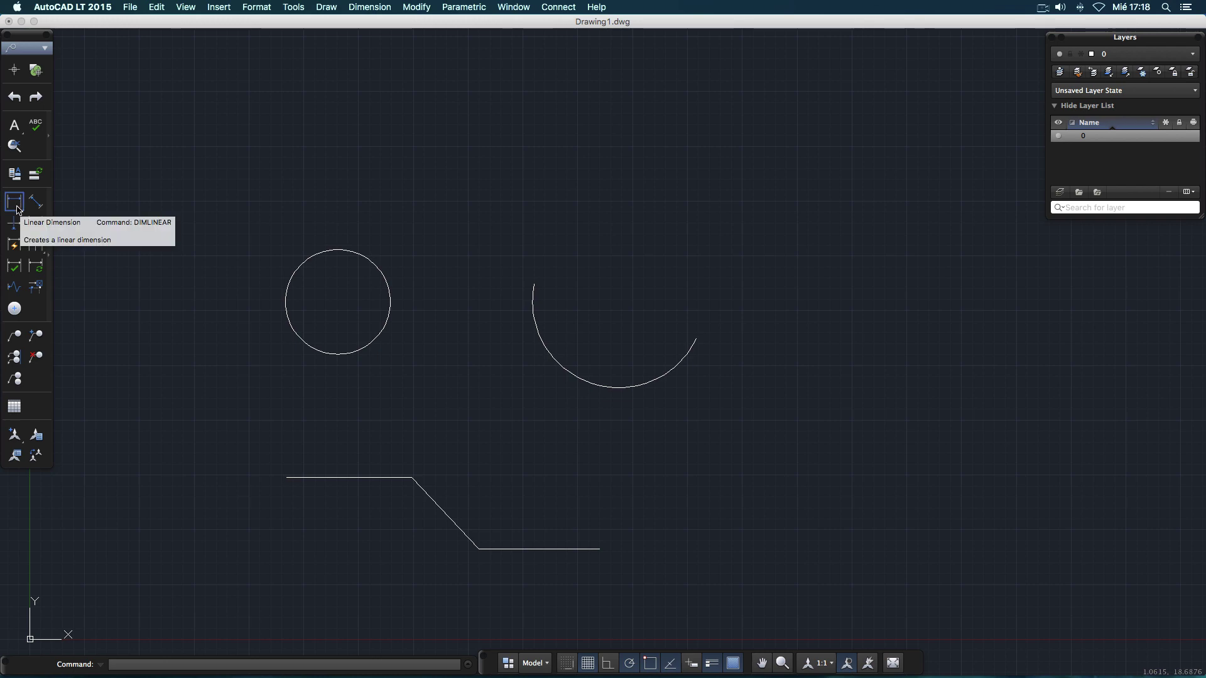
click(15, 202)
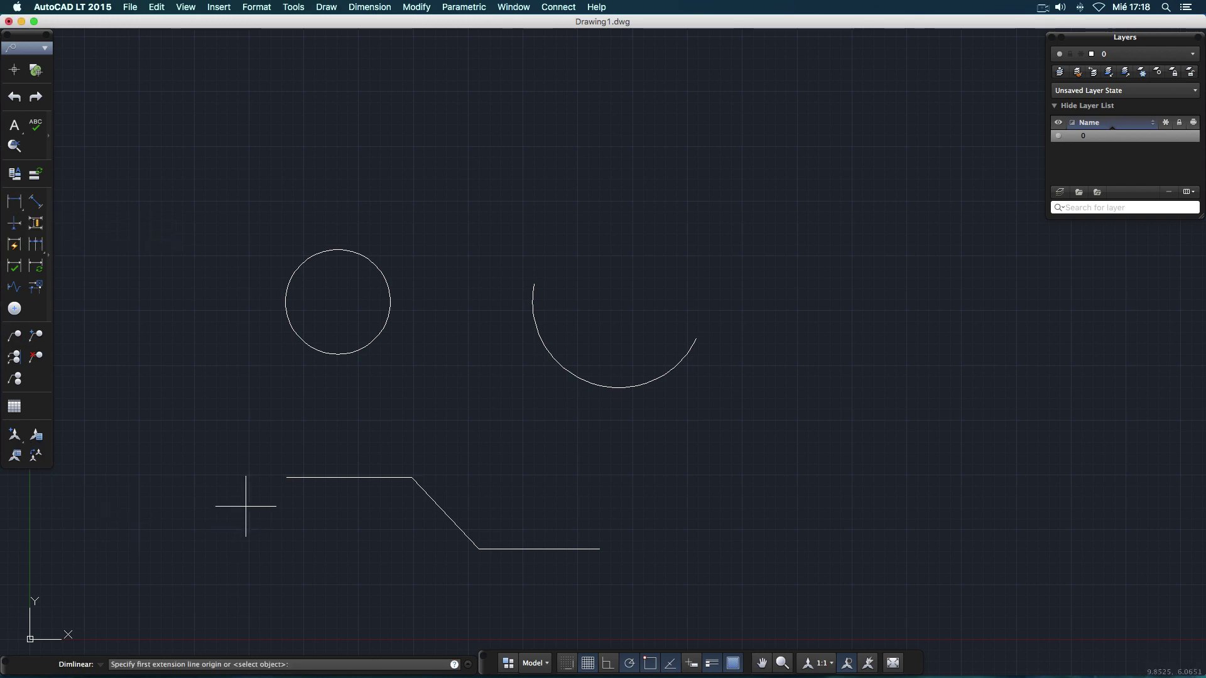
click(287, 478)
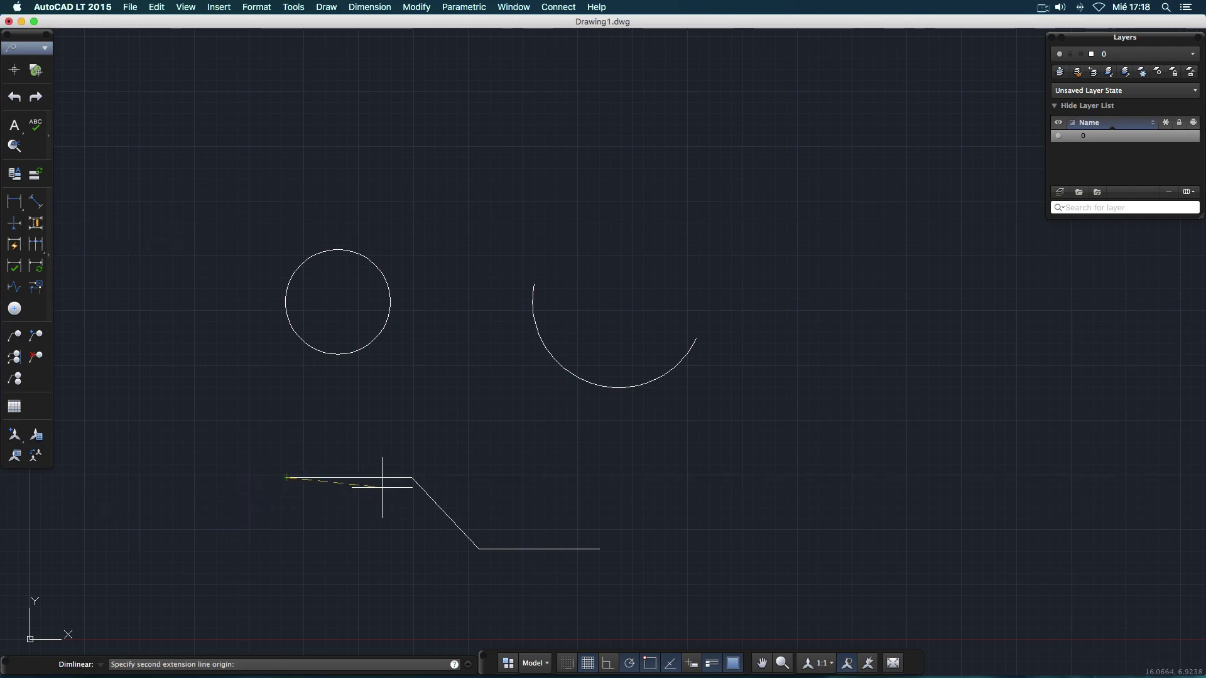
click(411, 478)
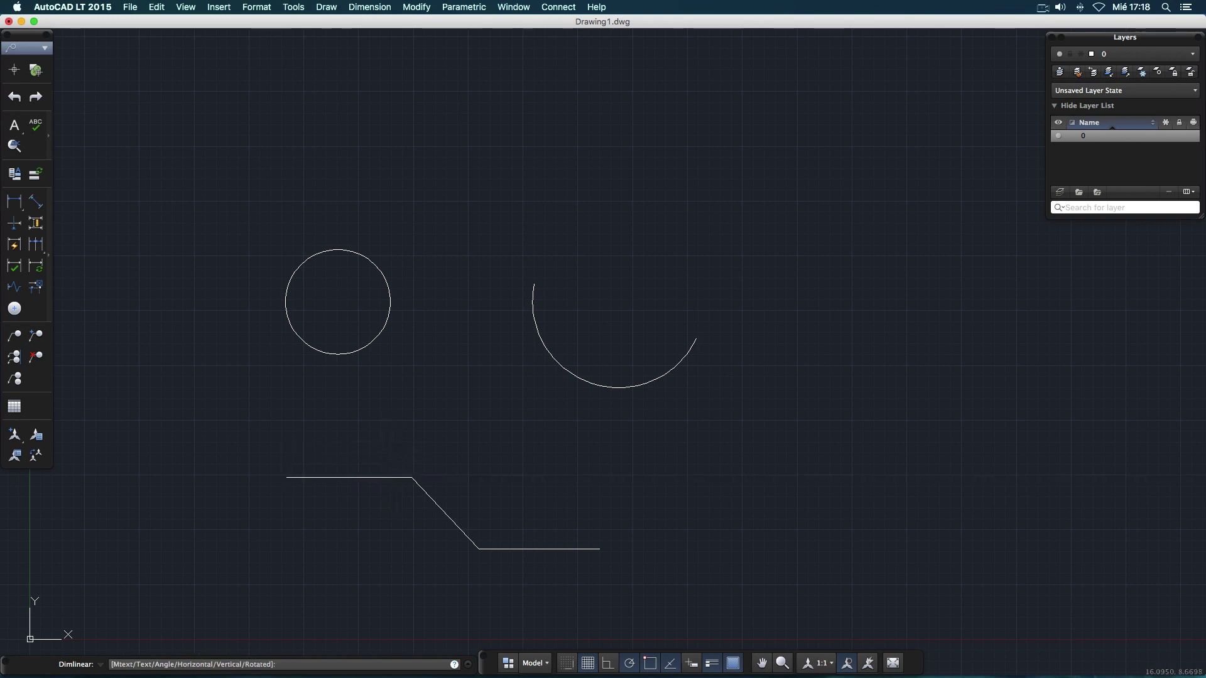
click(389, 449)
Add a vertical linear dimension on the polyline's left side, from the upper segment's start to the diagonal's lower end.
right_click(369, 523)
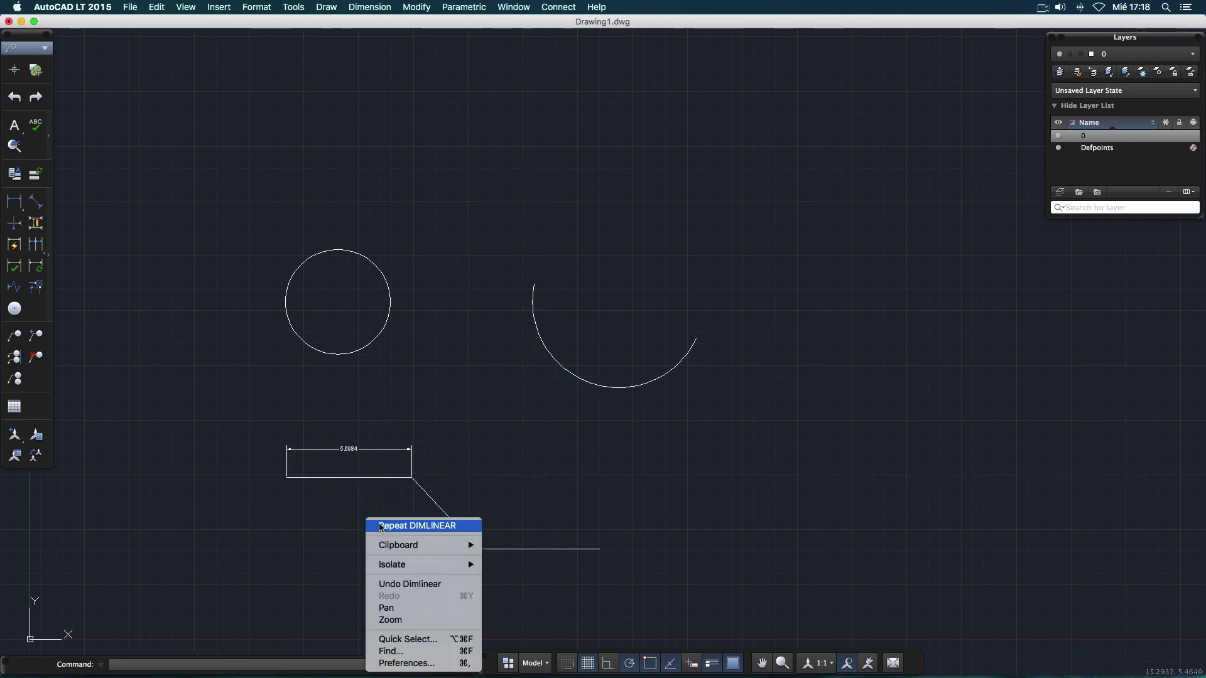
click(380, 528)
click(287, 480)
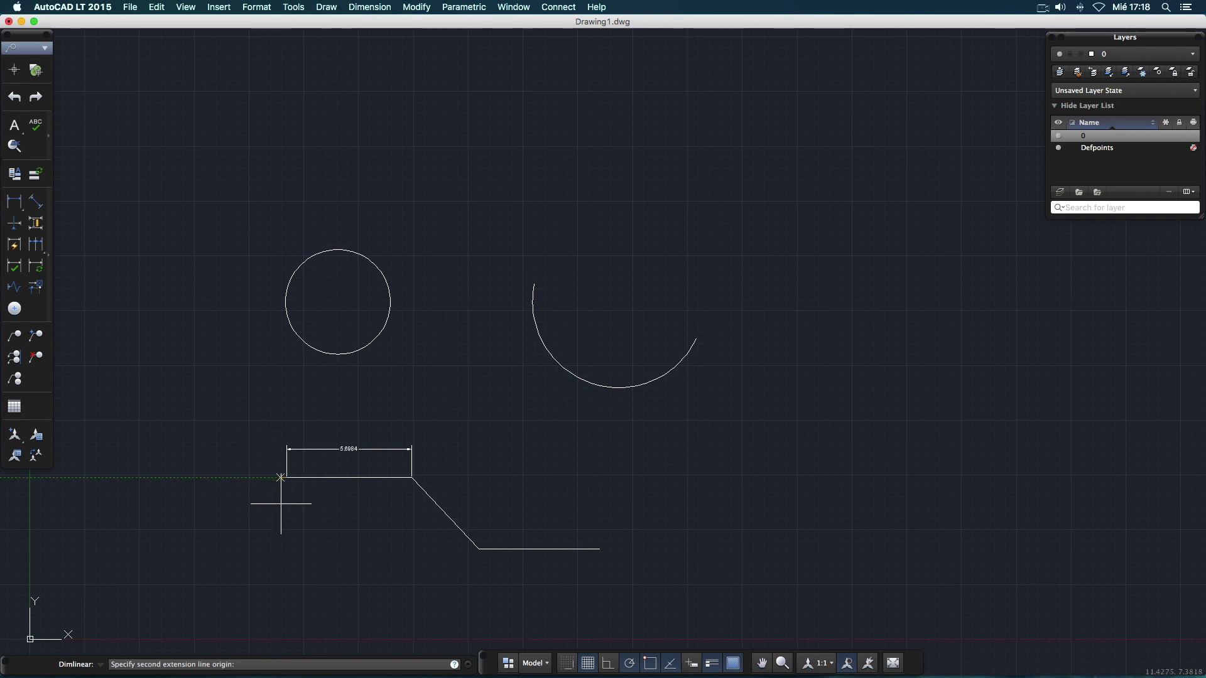
click(479, 549)
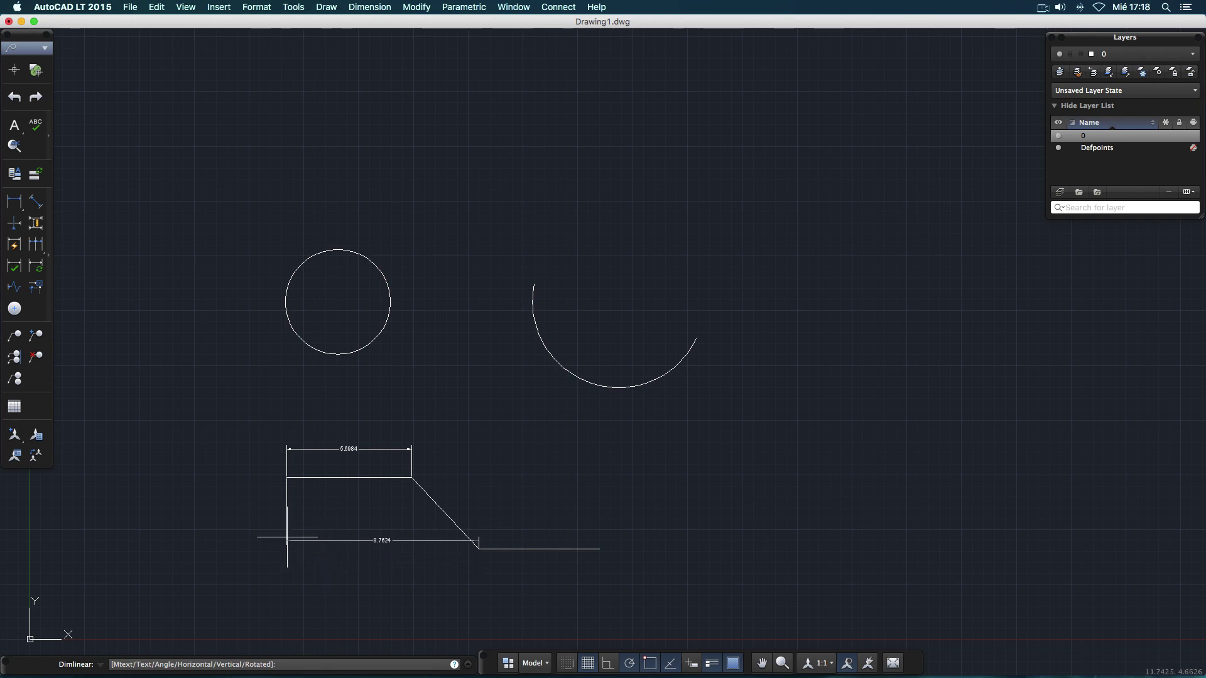
click(255, 528)
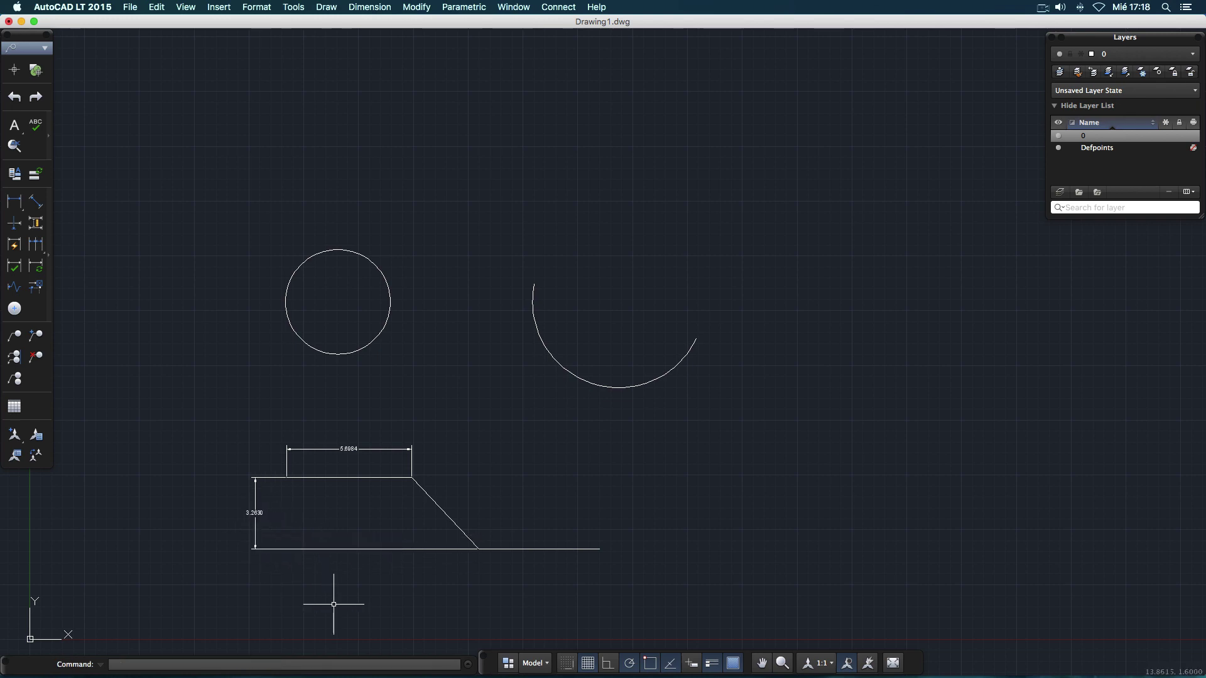
click(16, 211)
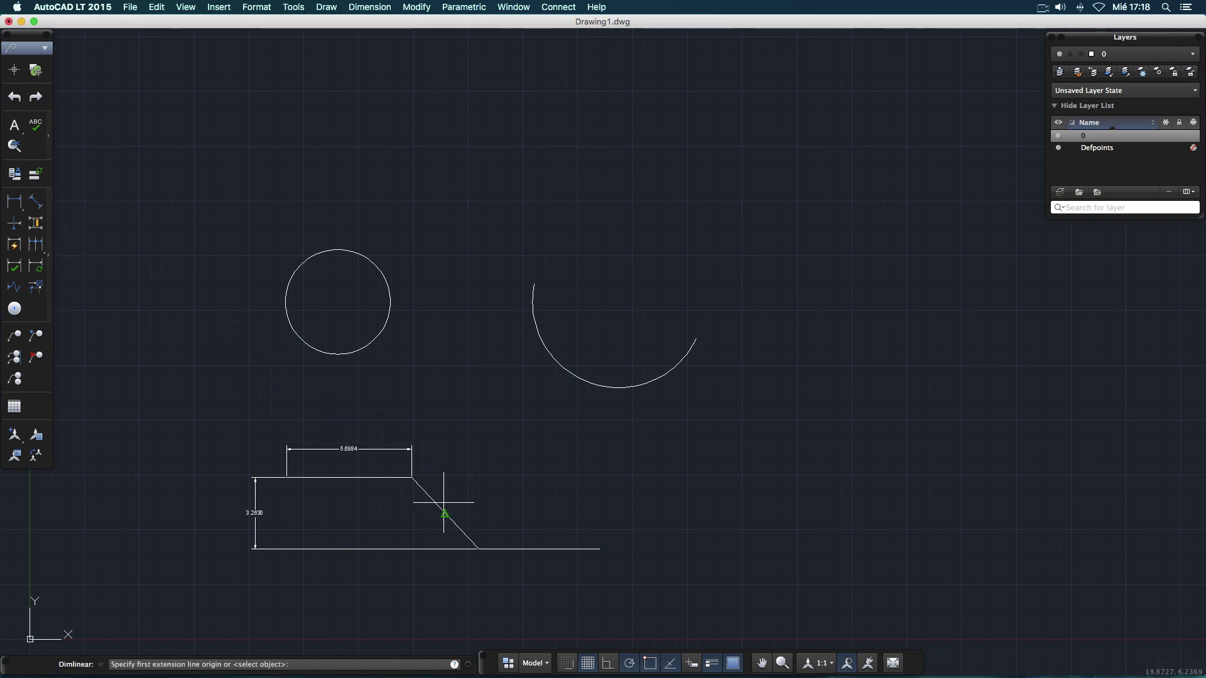
click(412, 478)
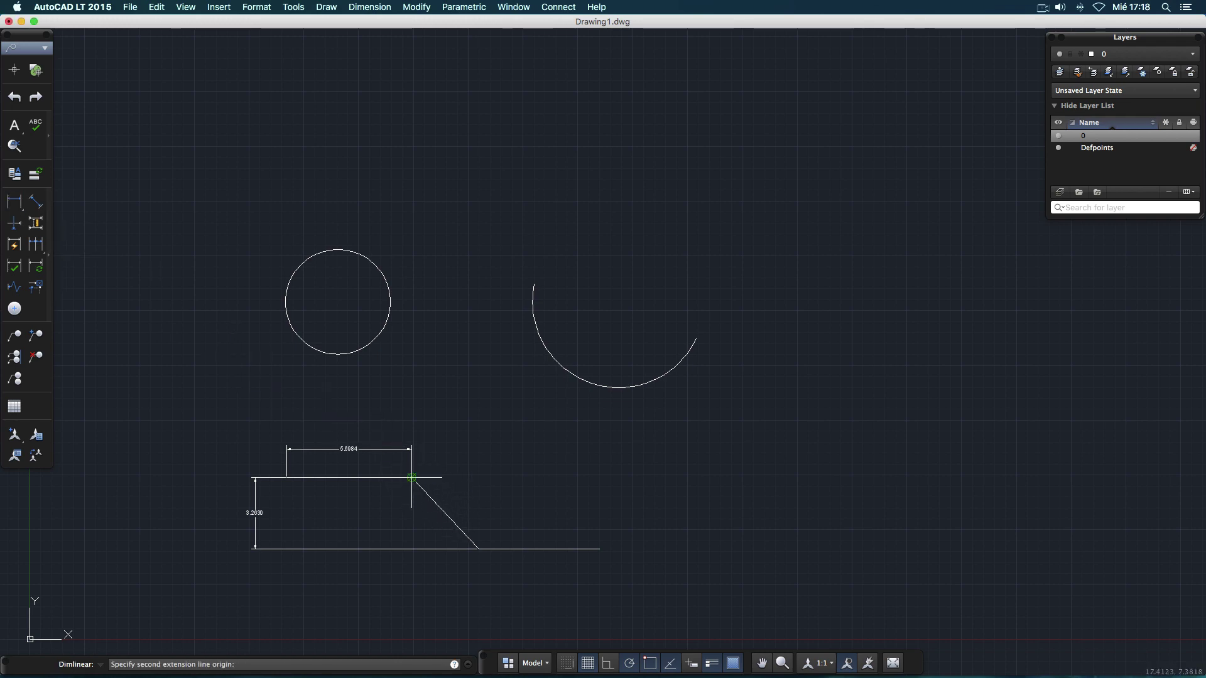
click(479, 549)
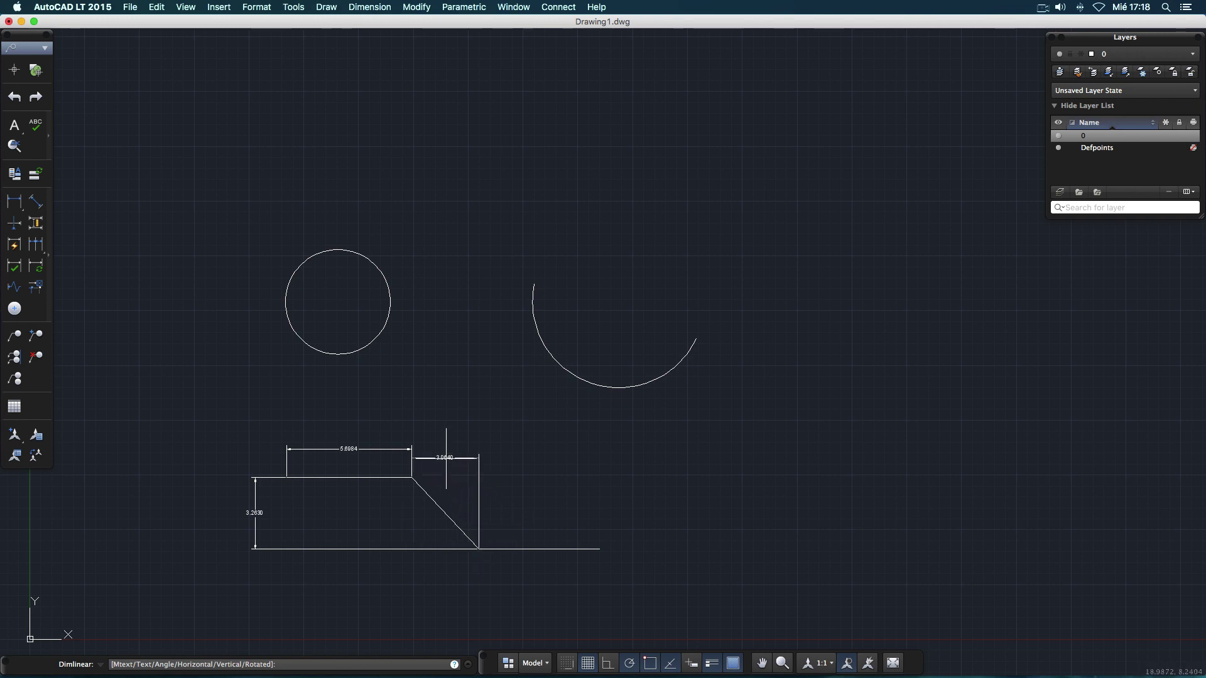
right_click(478, 494)
click(490, 513)
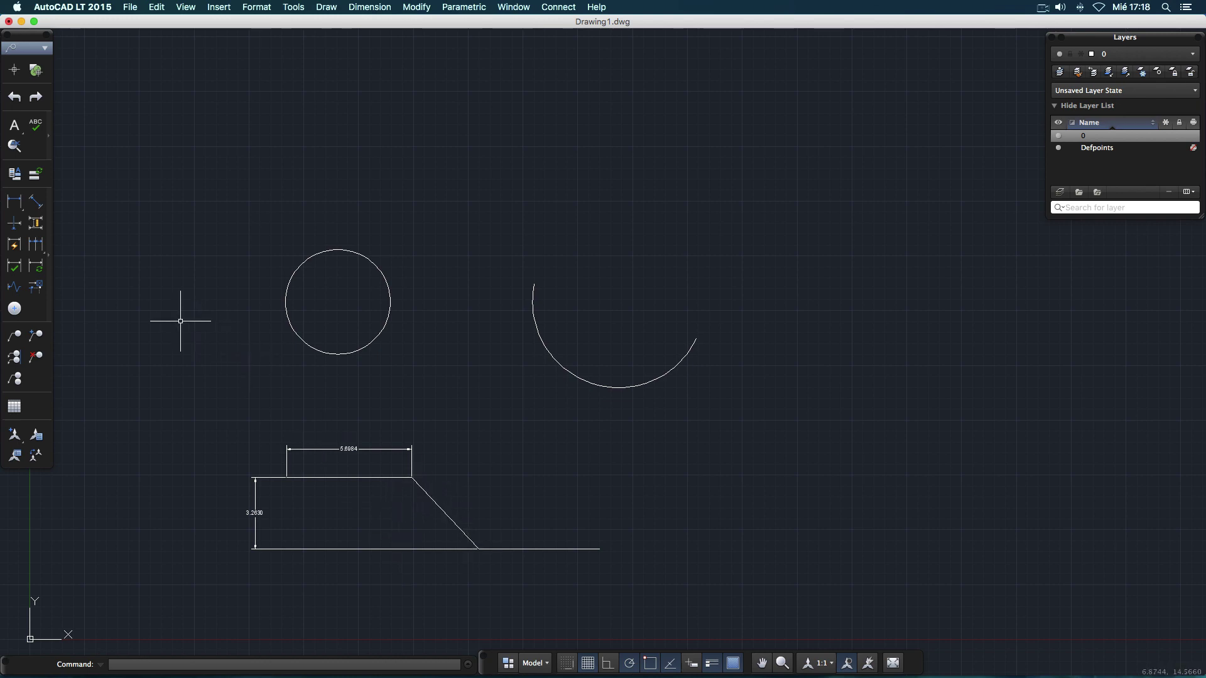
Add an aligned dimension along the polyline's diagonal segment, offset to its upper right.
click(33, 209)
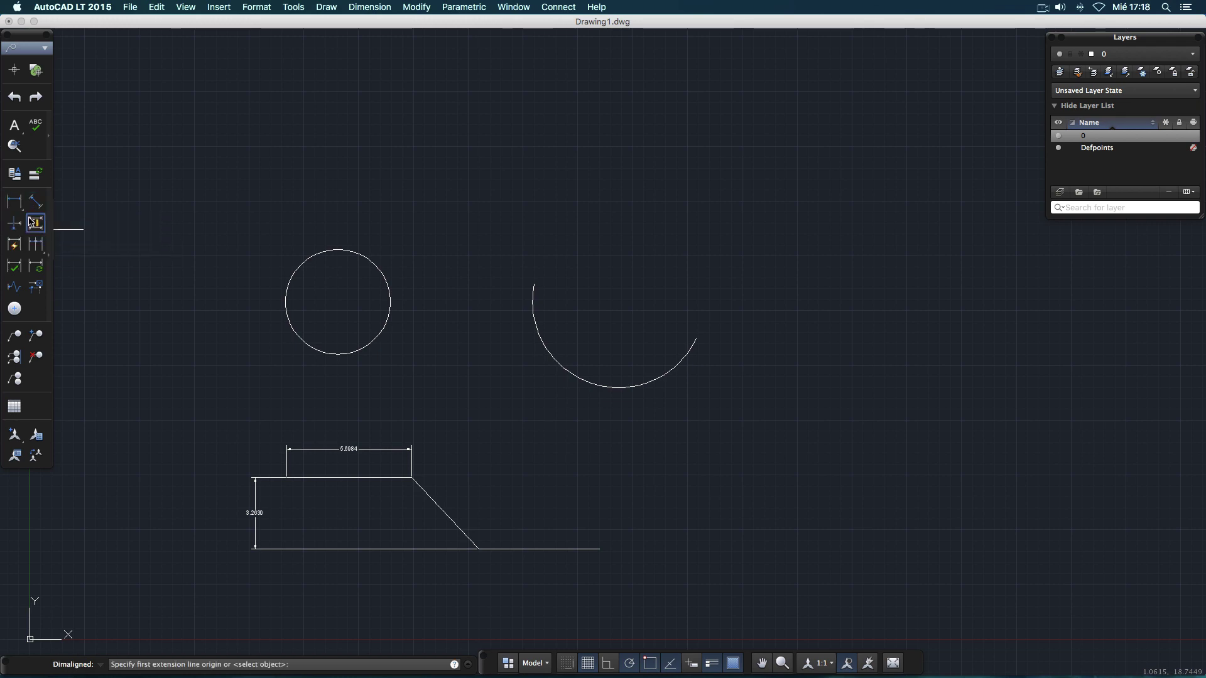
click(413, 478)
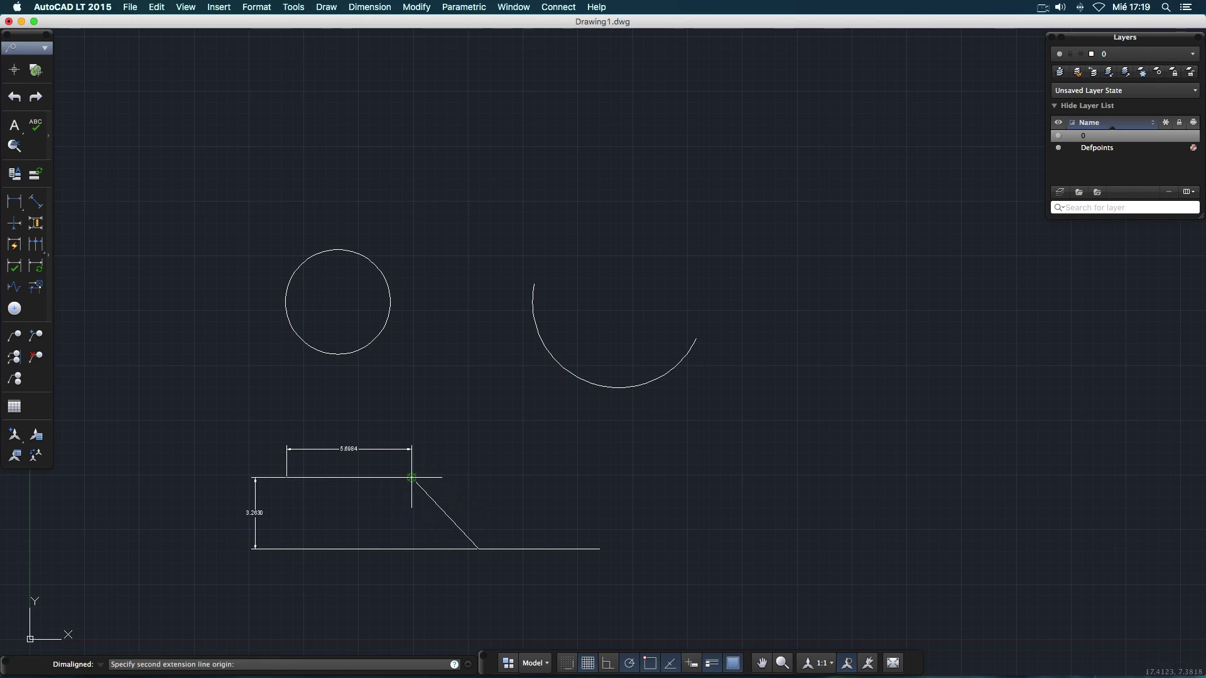
click(477, 548)
click(473, 512)
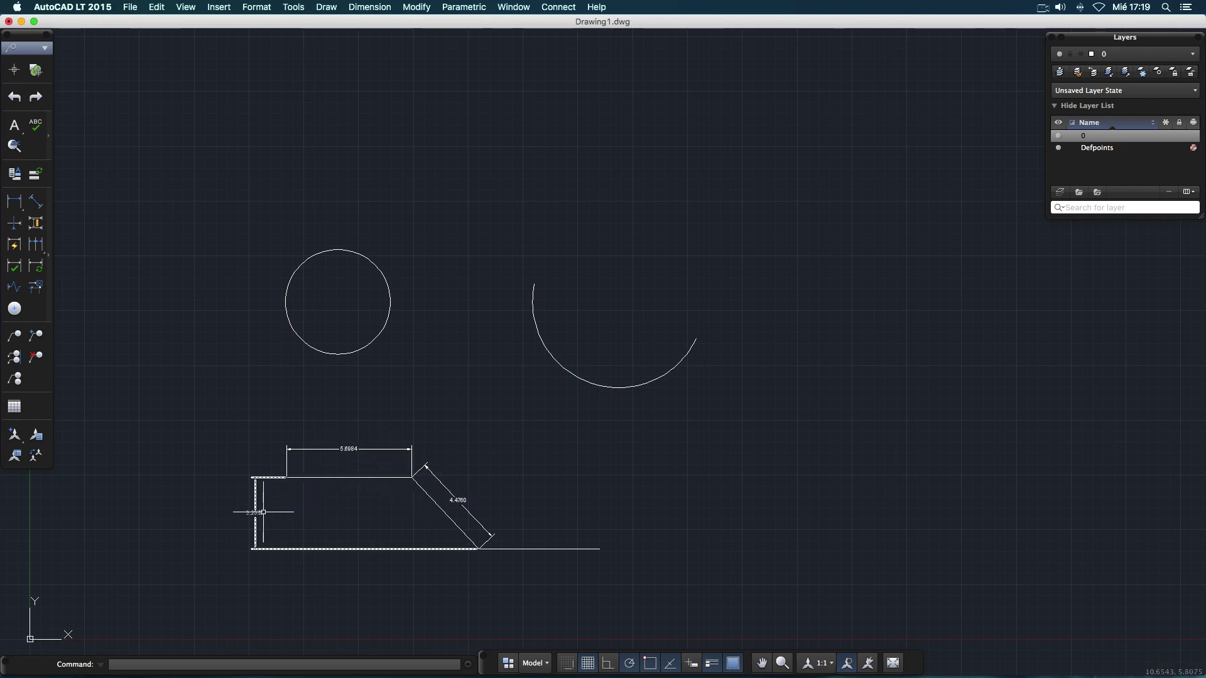
Add a diameter dimension to the circle, placing its text outside at the upper right.
click(39, 209)
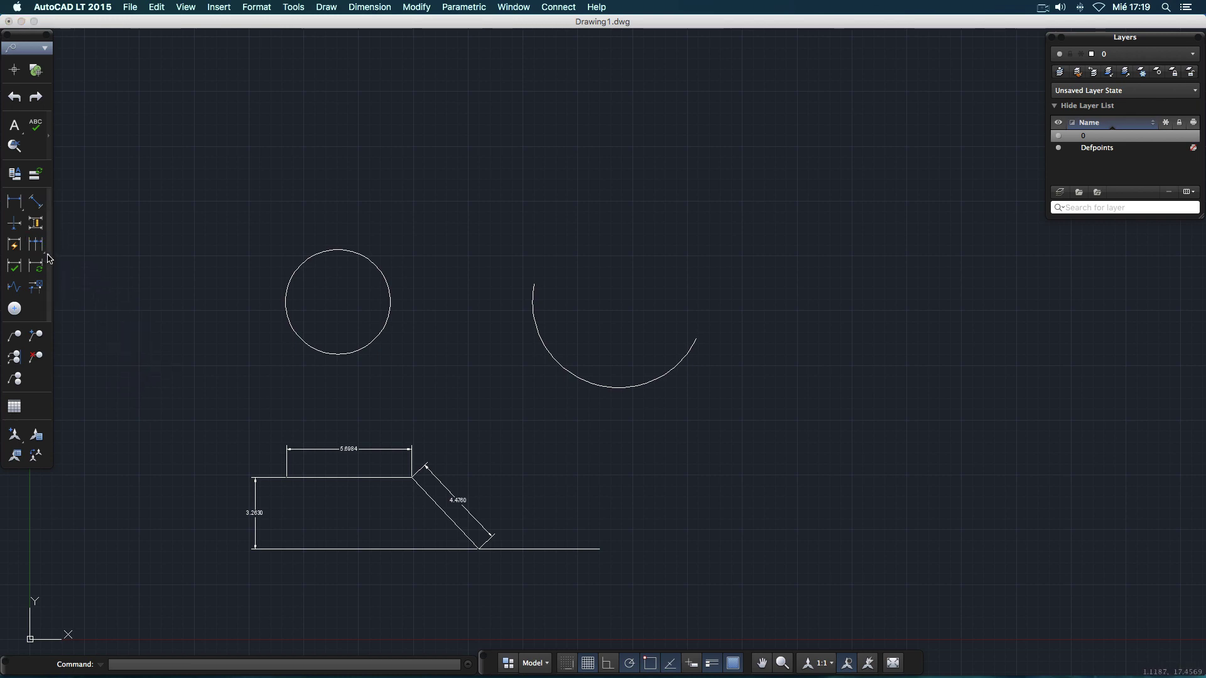
mouse_move(48, 259)
click(24, 214)
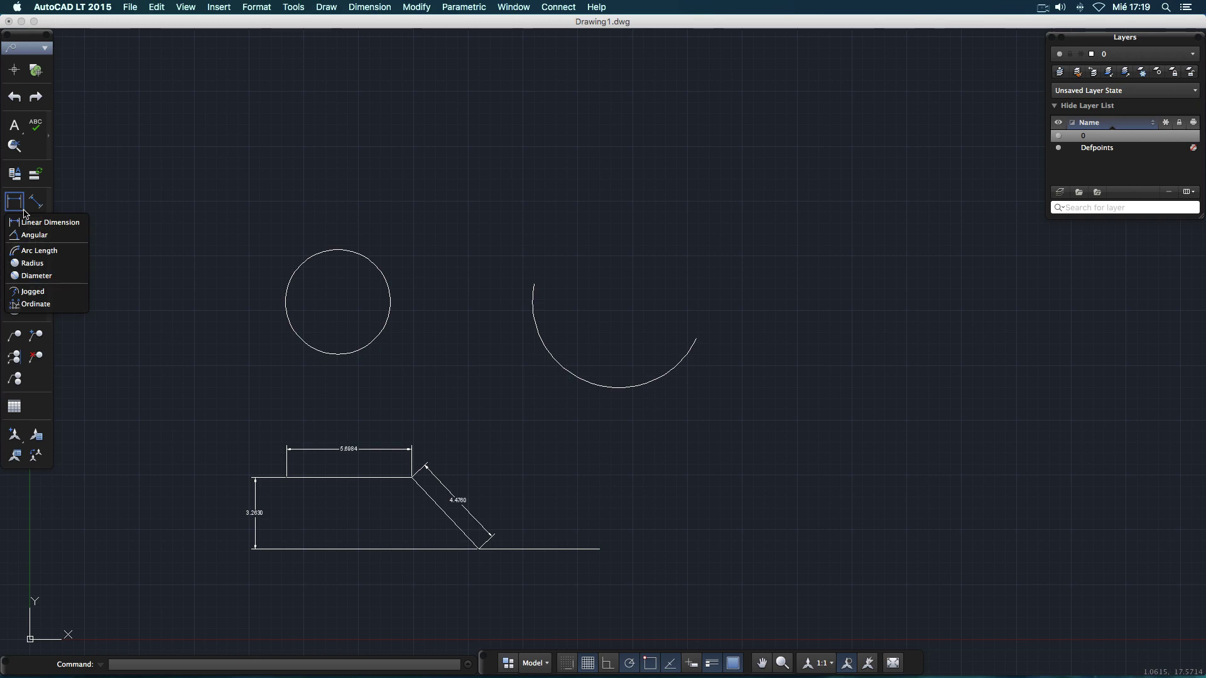
click(36, 279)
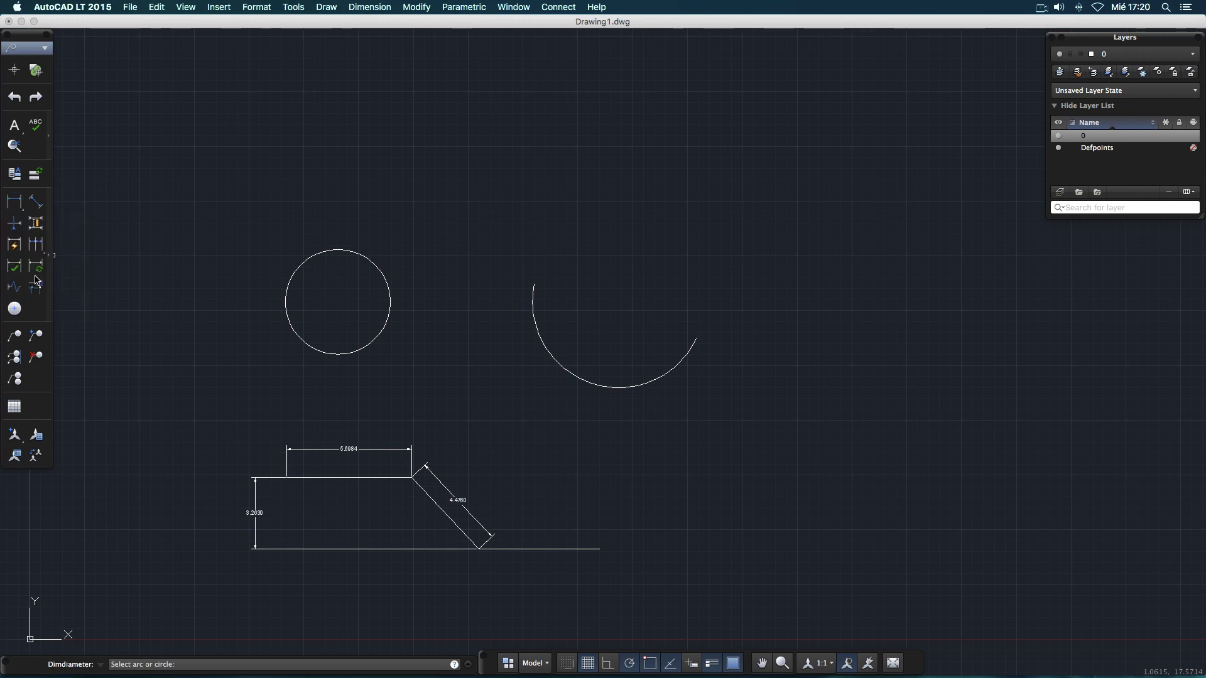
click(385, 277)
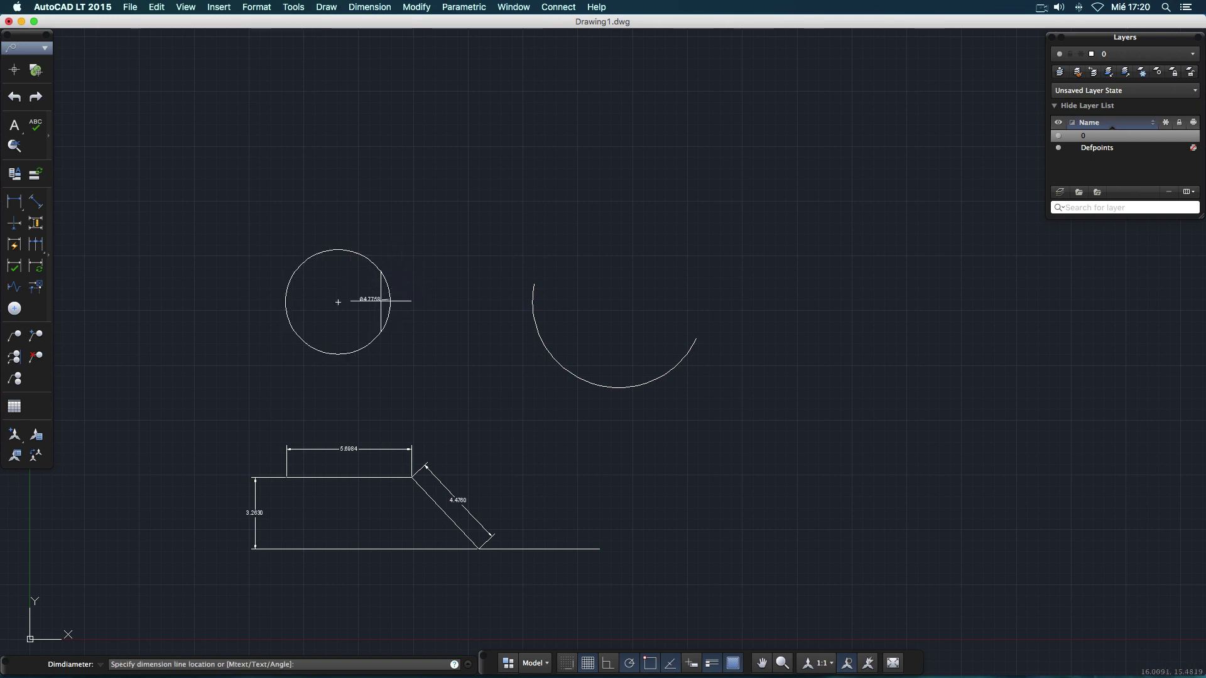
click(410, 265)
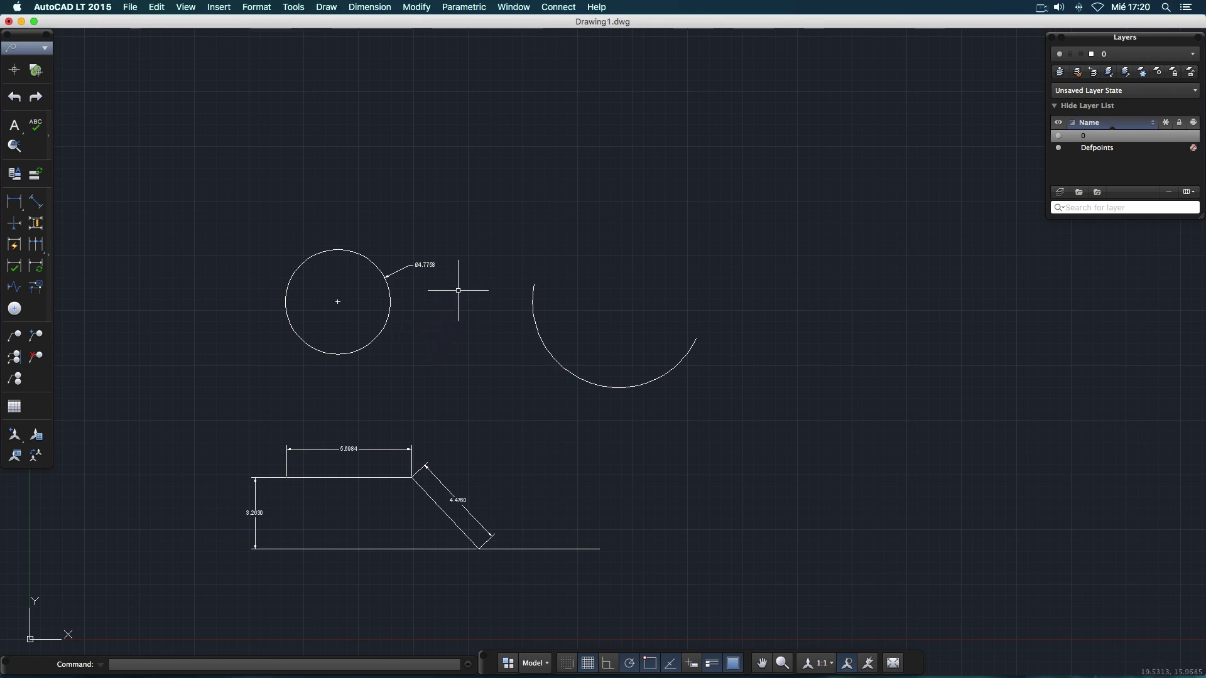
Modify the Standard dimension style's fit options to always keep text between extension lines.
click(377, 8)
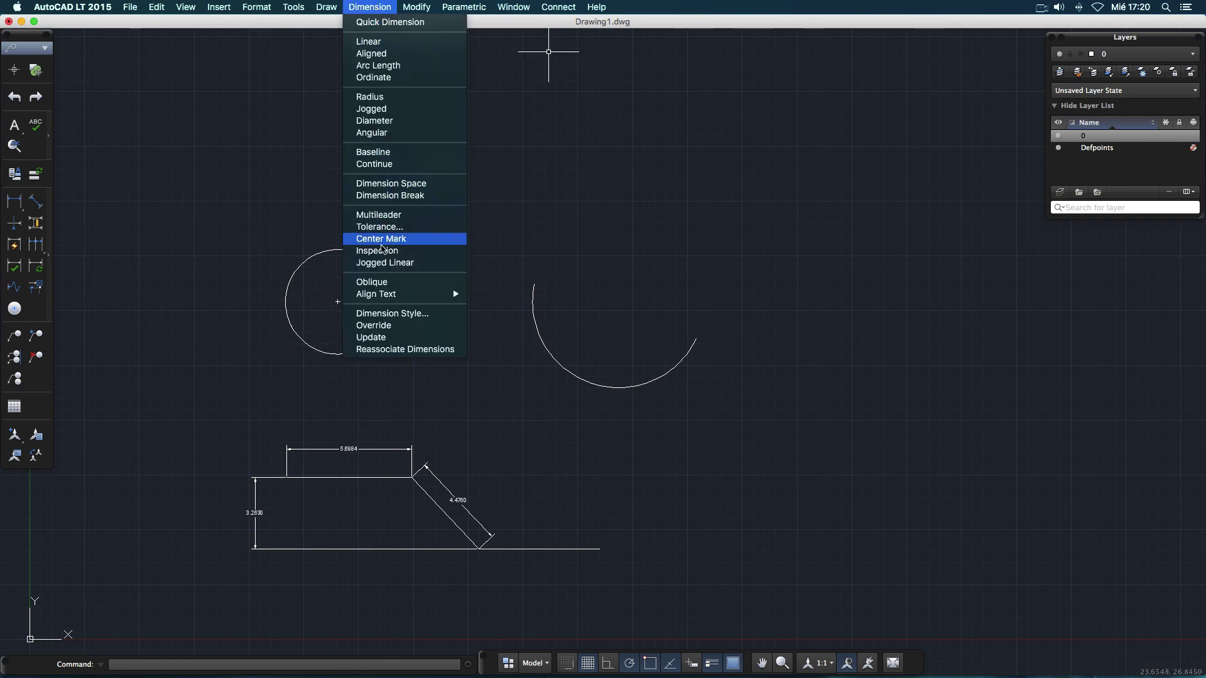
click(395, 313)
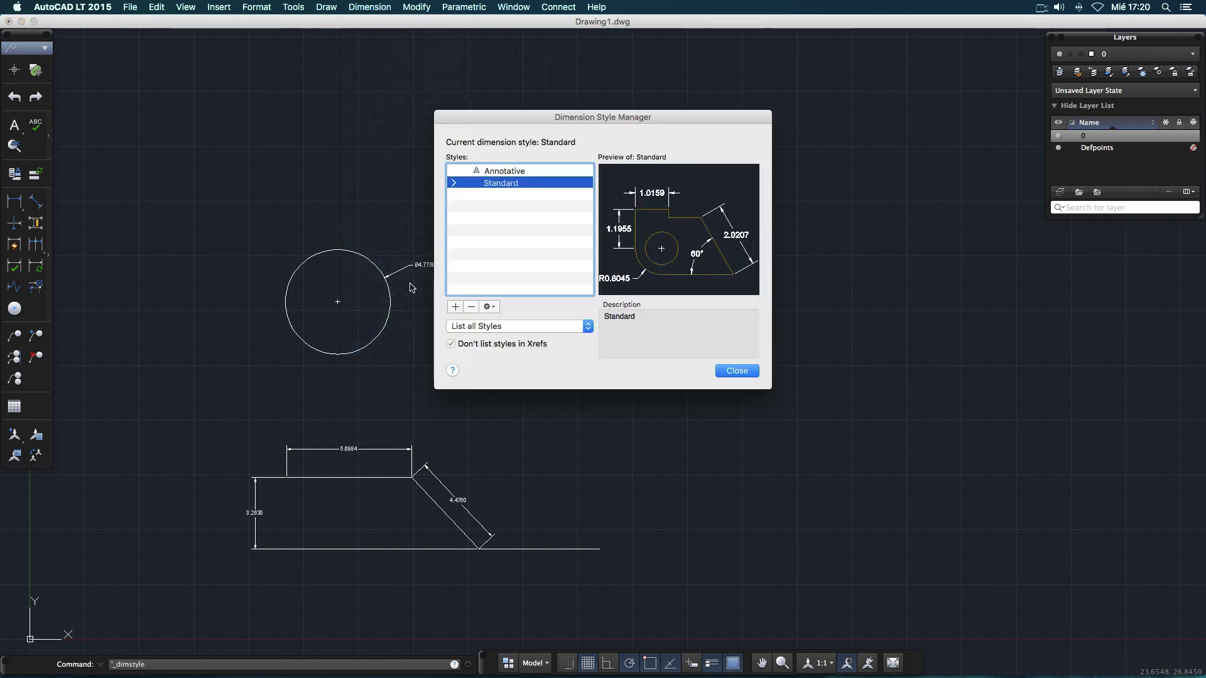
click(489, 308)
click(509, 333)
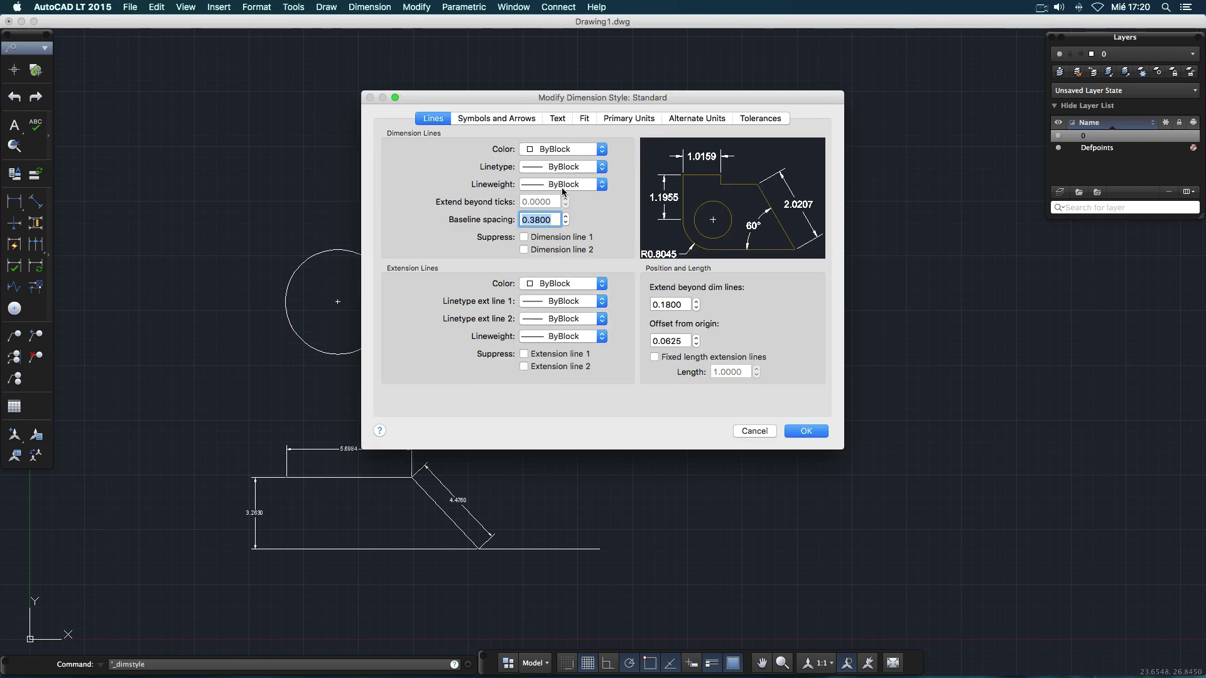
click(515, 119)
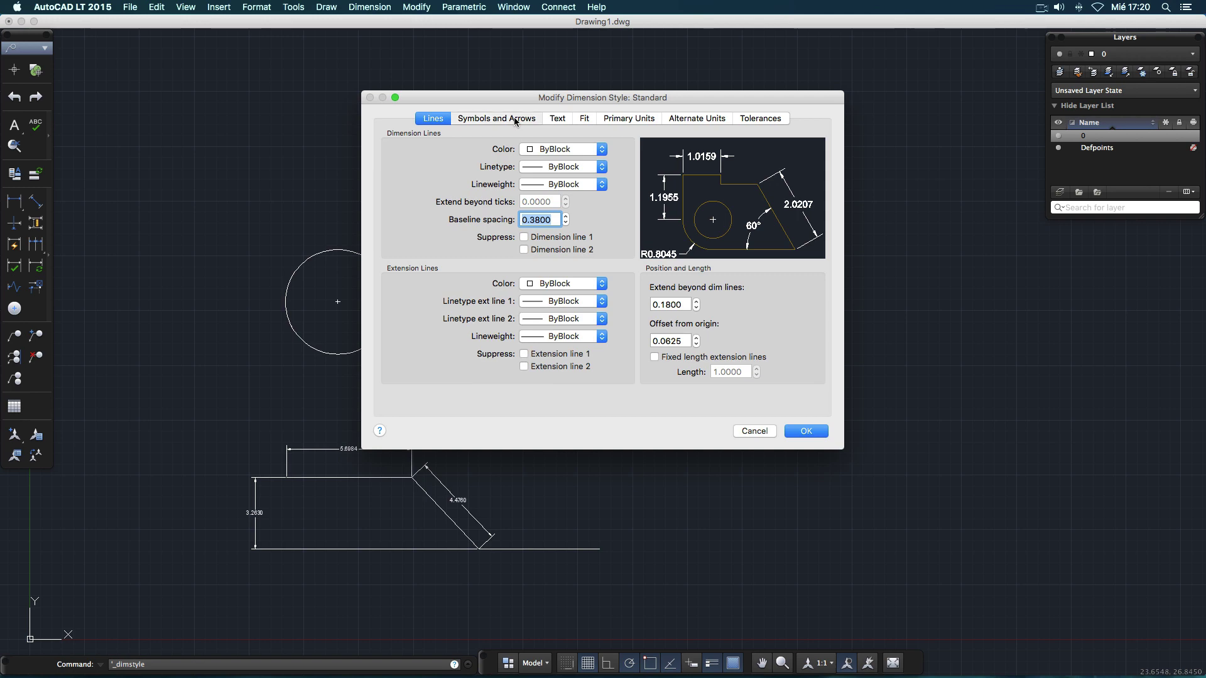
click(557, 119)
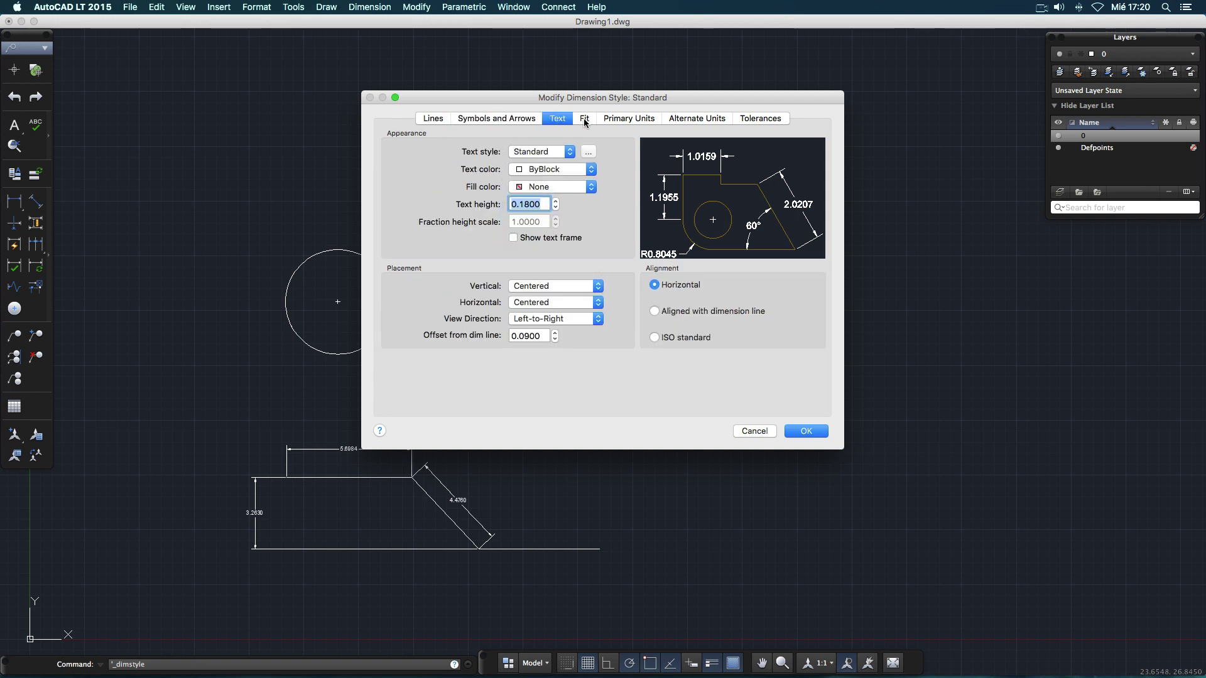
click(585, 120)
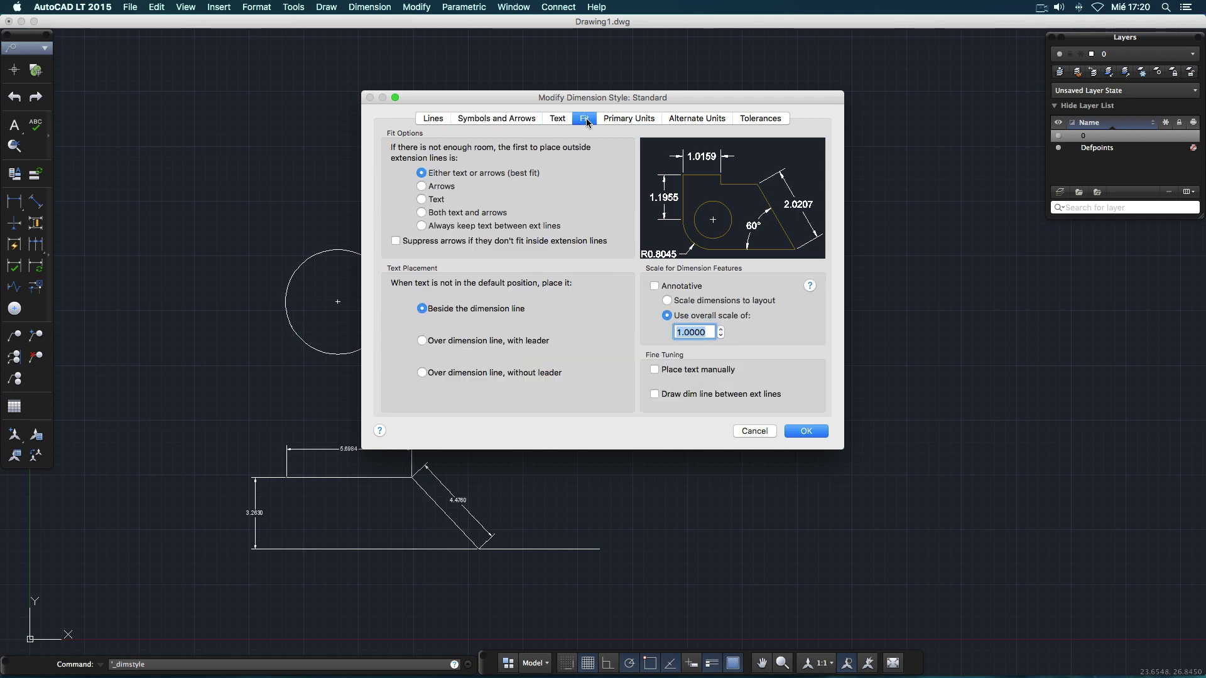
click(456, 226)
click(791, 434)
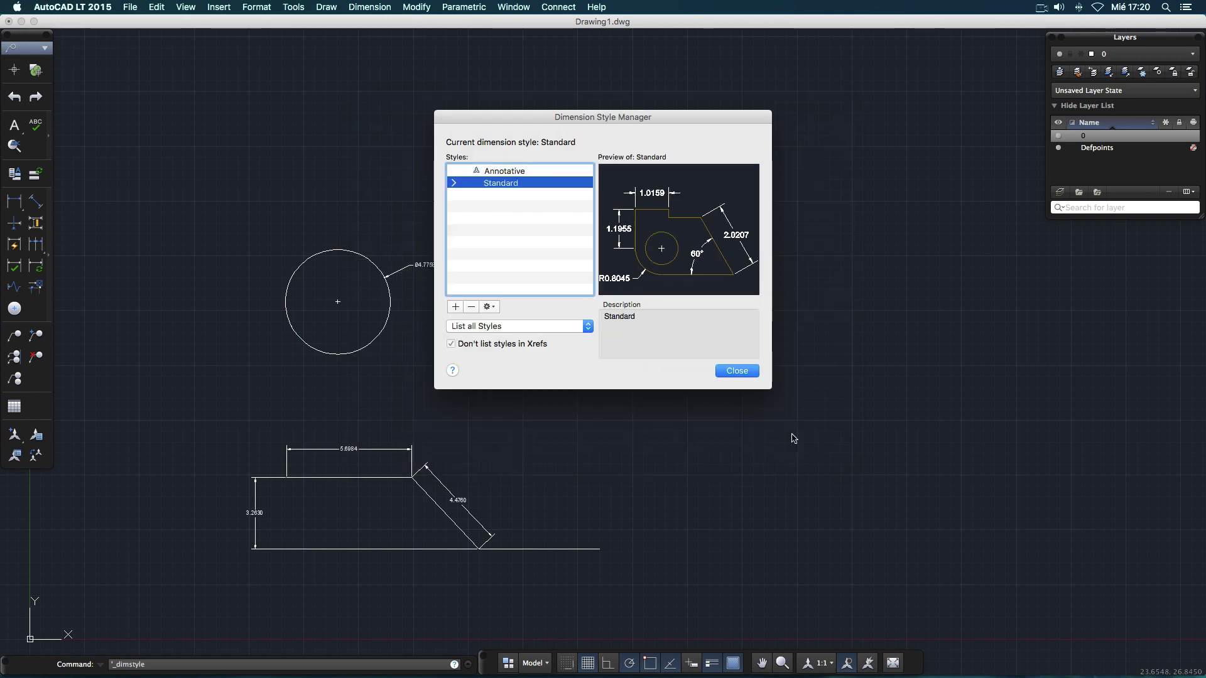
click(733, 372)
Delete the circle's diameter dimension.
click(417, 237)
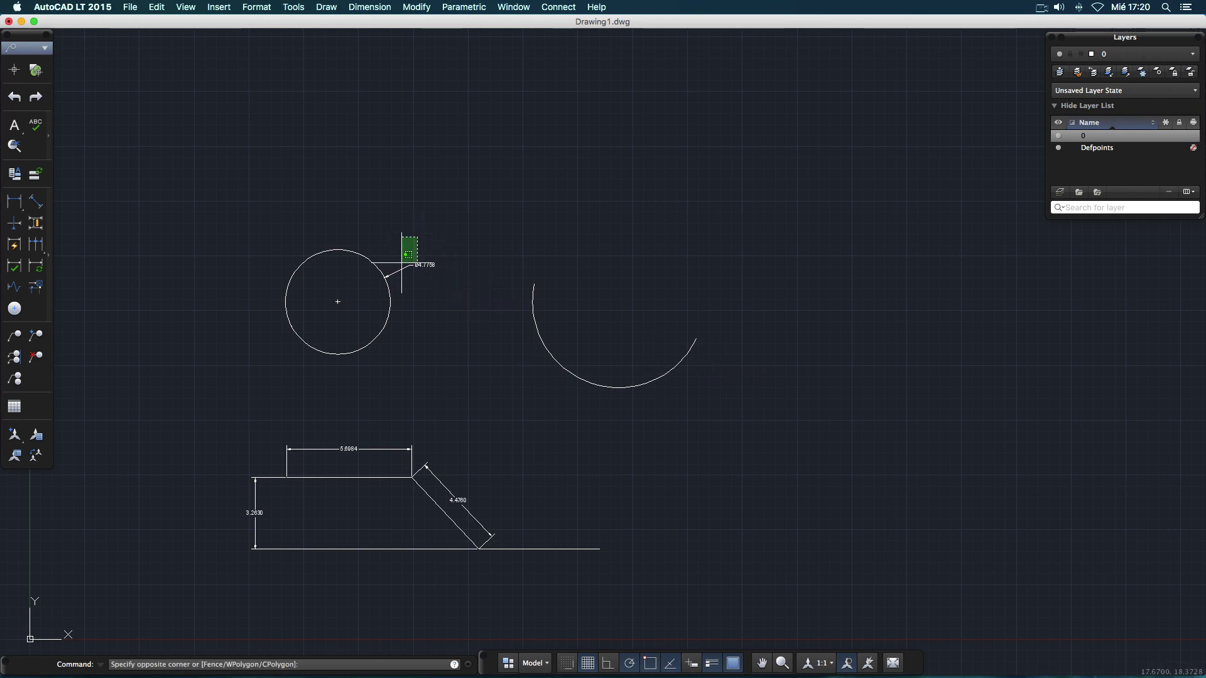
click(400, 275)
key(Delete)
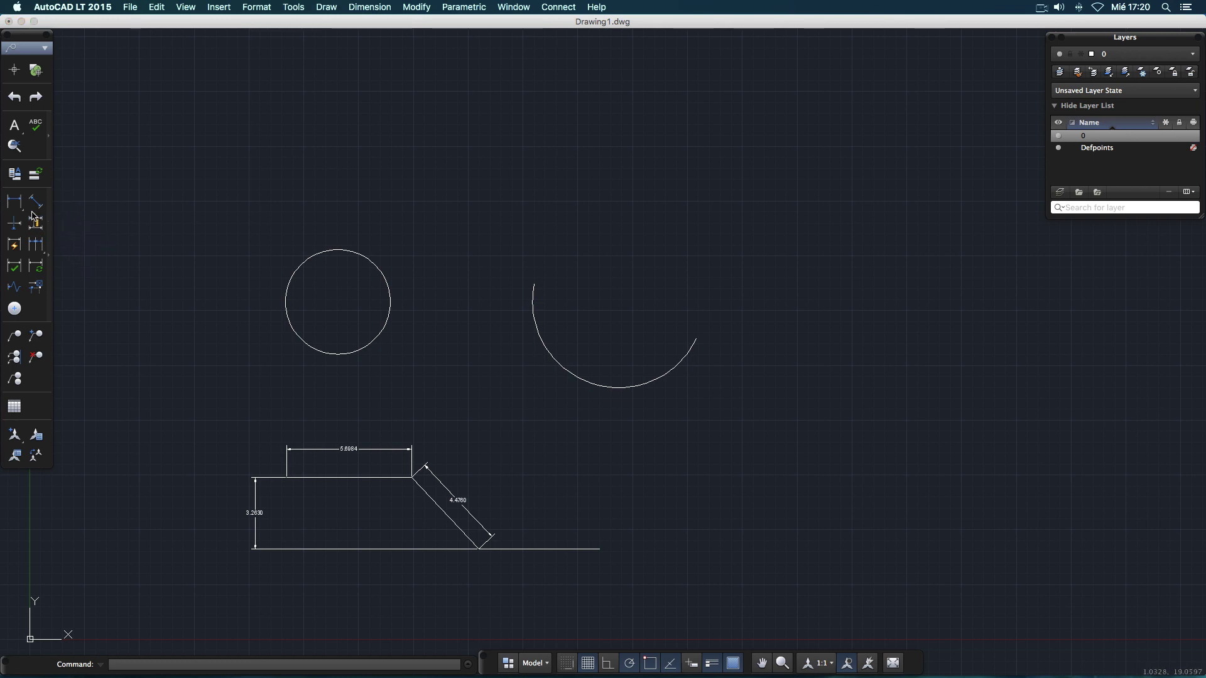
Place a diameter dimension just outside the circle's edge and delete it.
drag(23, 212, 31, 275)
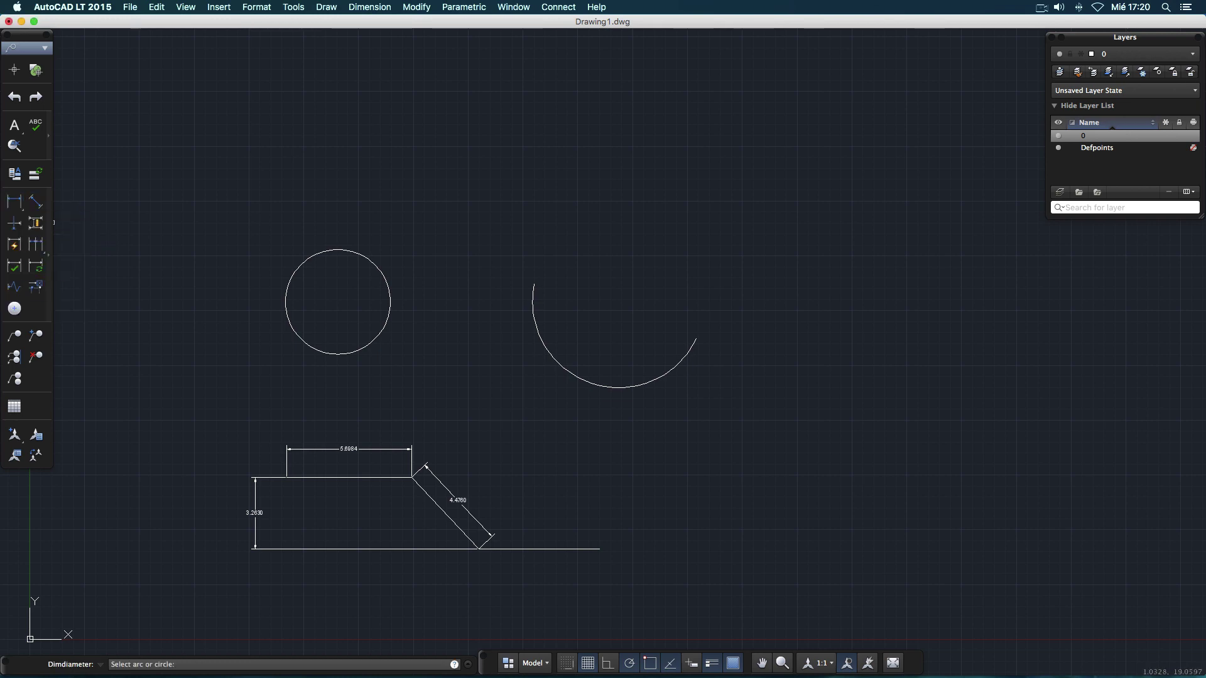
click(389, 284)
click(413, 274)
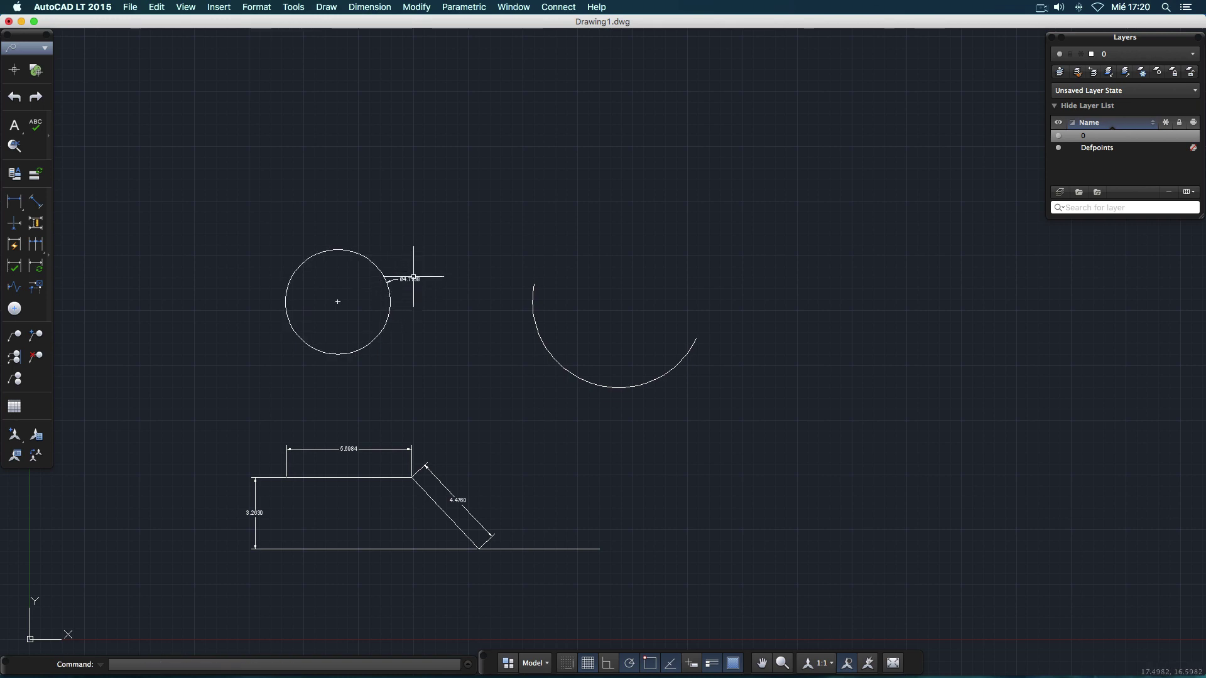
click(412, 277)
key(Delete)
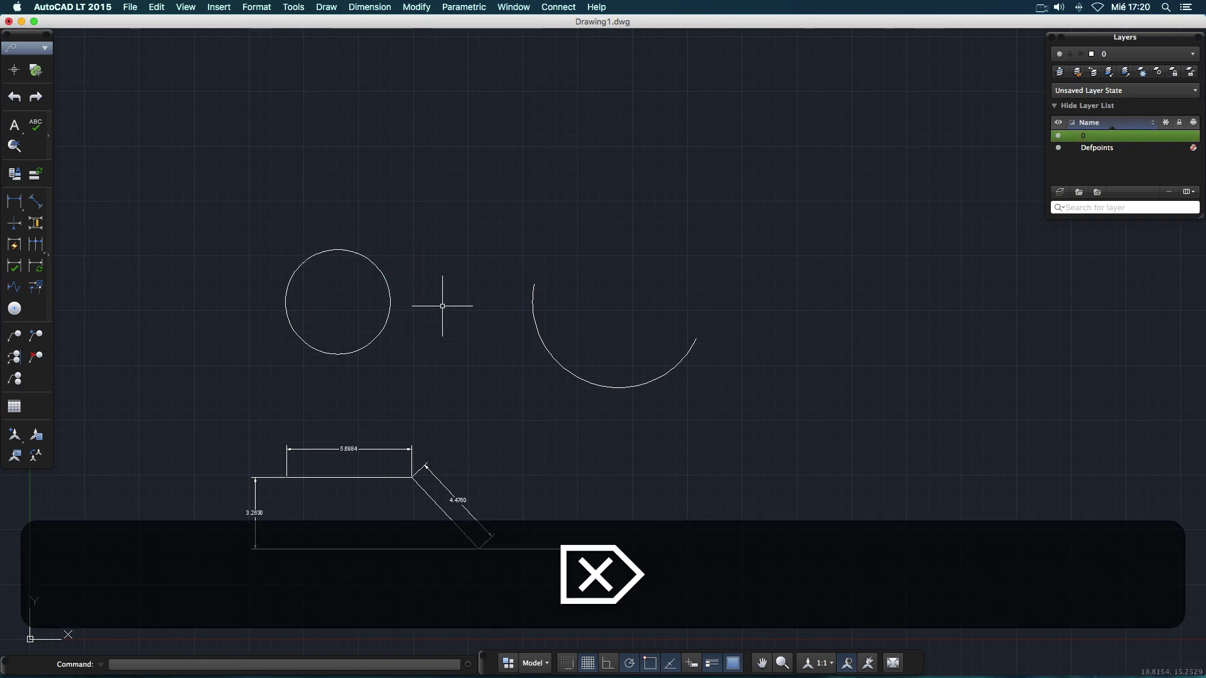
Open the Standard dimension style for modification in the Dimension Style Manager.
click(295, 7)
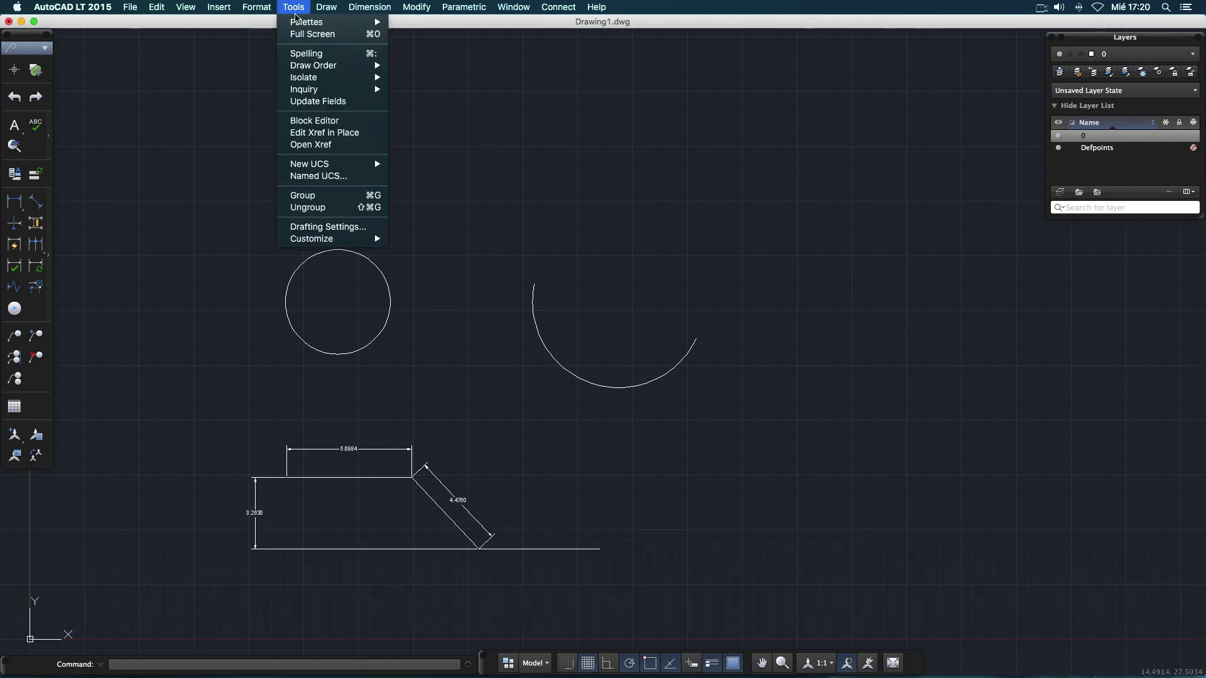
mouse_move(352, 10)
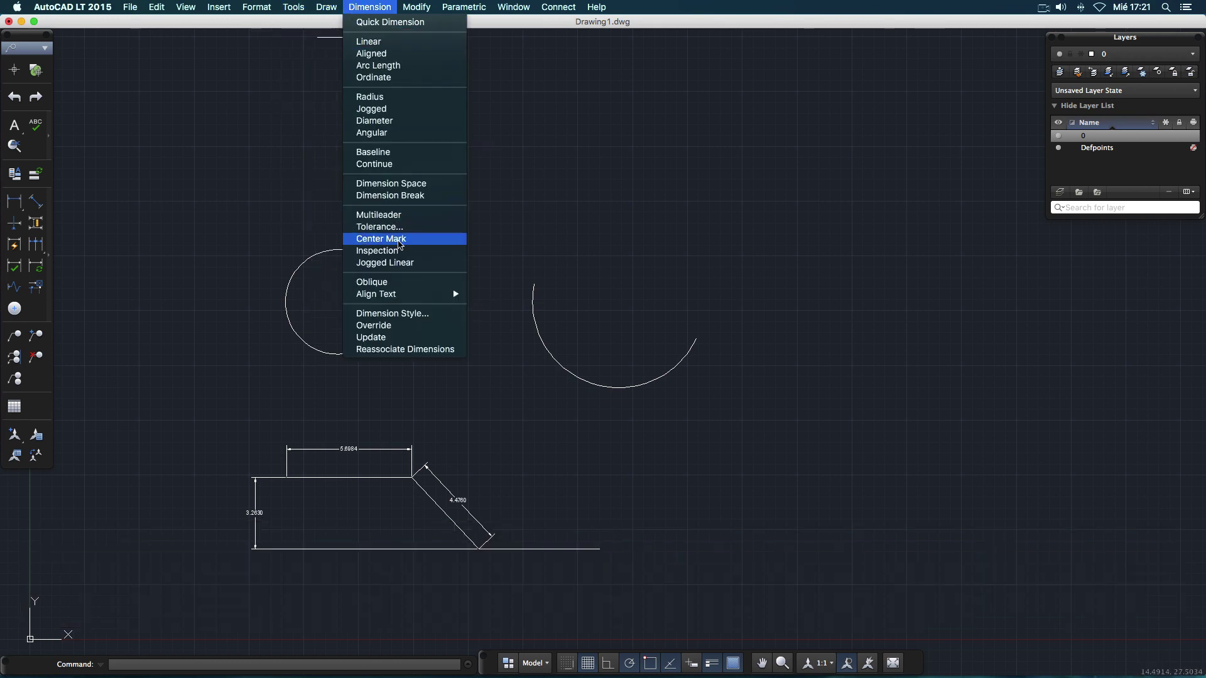
click(415, 319)
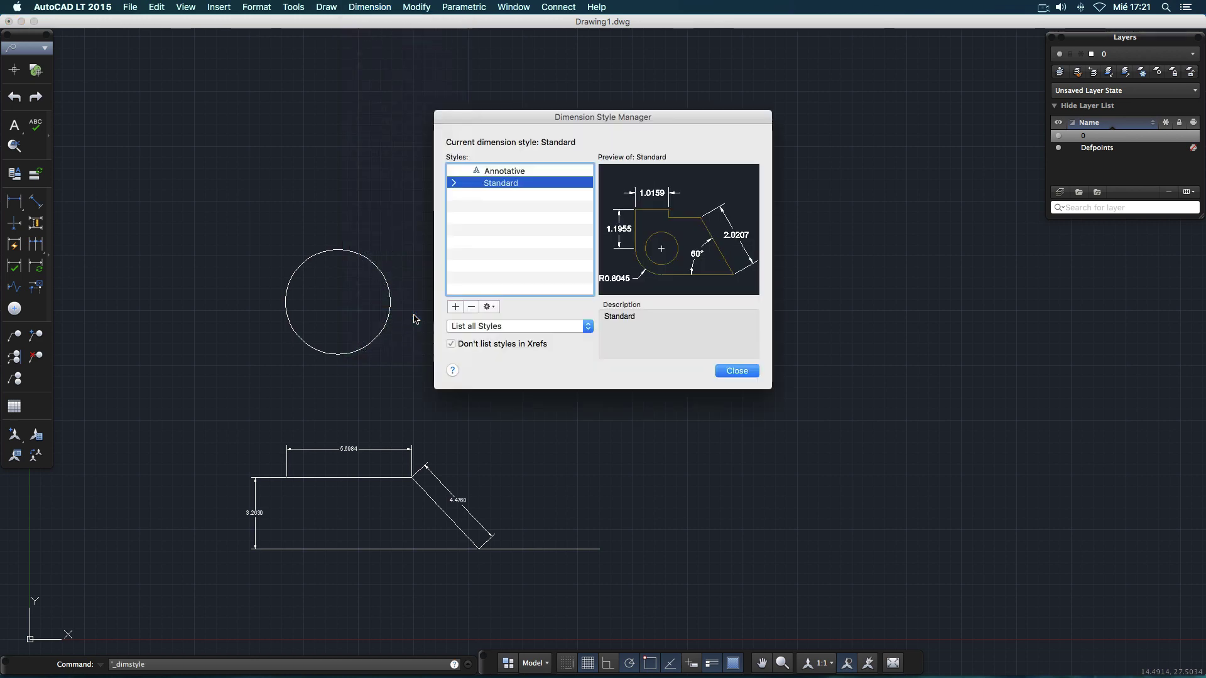
click(490, 307)
click(500, 320)
click(490, 306)
click(508, 333)
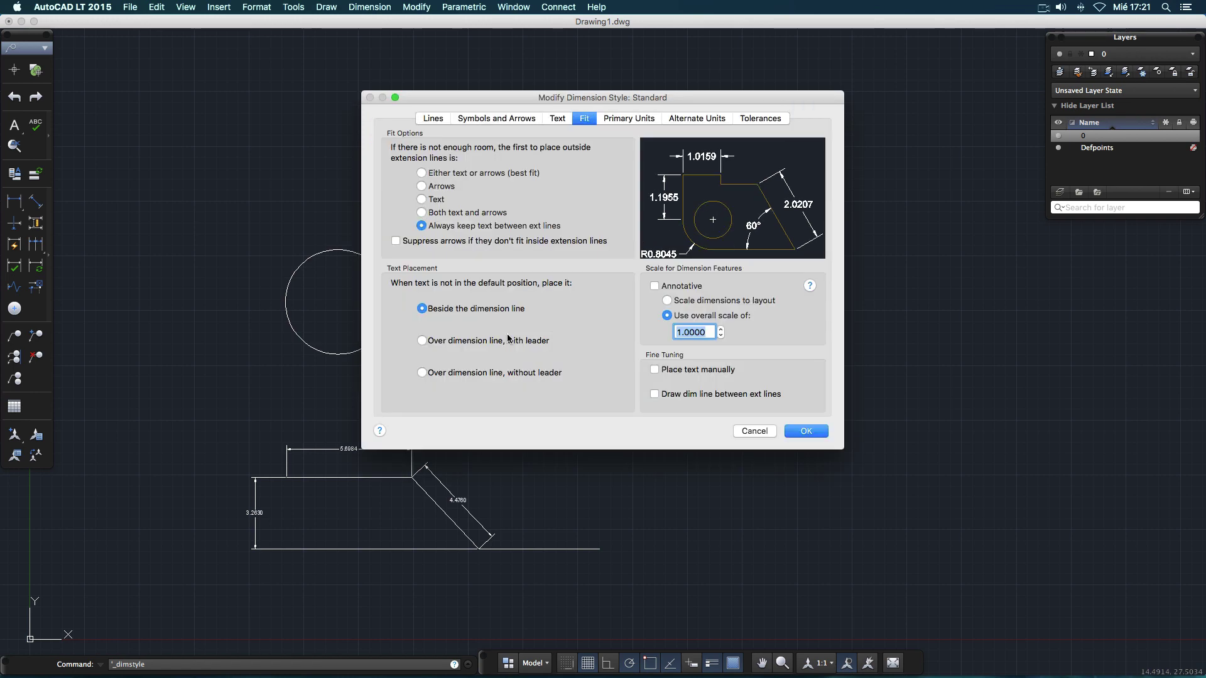
Try the Both text and arrows fit option with out-of-position text placed beside the dimension line.
click(481, 214)
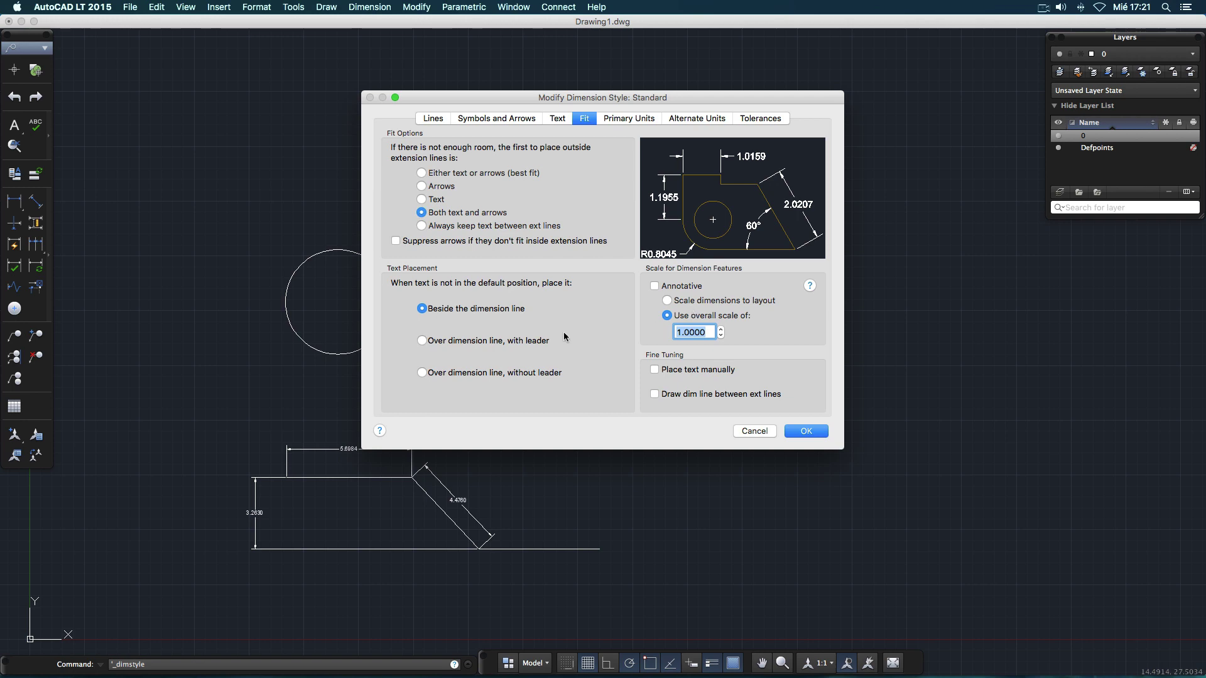
click(423, 342)
click(422, 309)
Review the style's primary units, alternate units, lines, and symbols and arrows settings, trying out the arc length symbol placements.
click(612, 124)
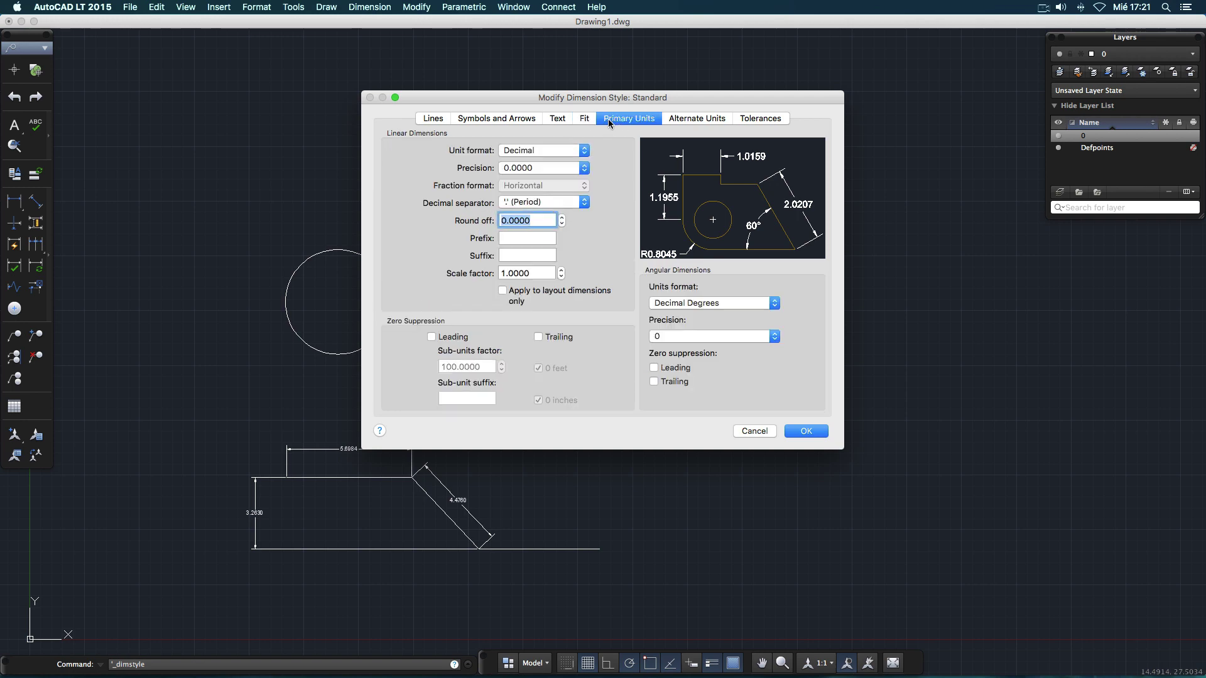
click(675, 119)
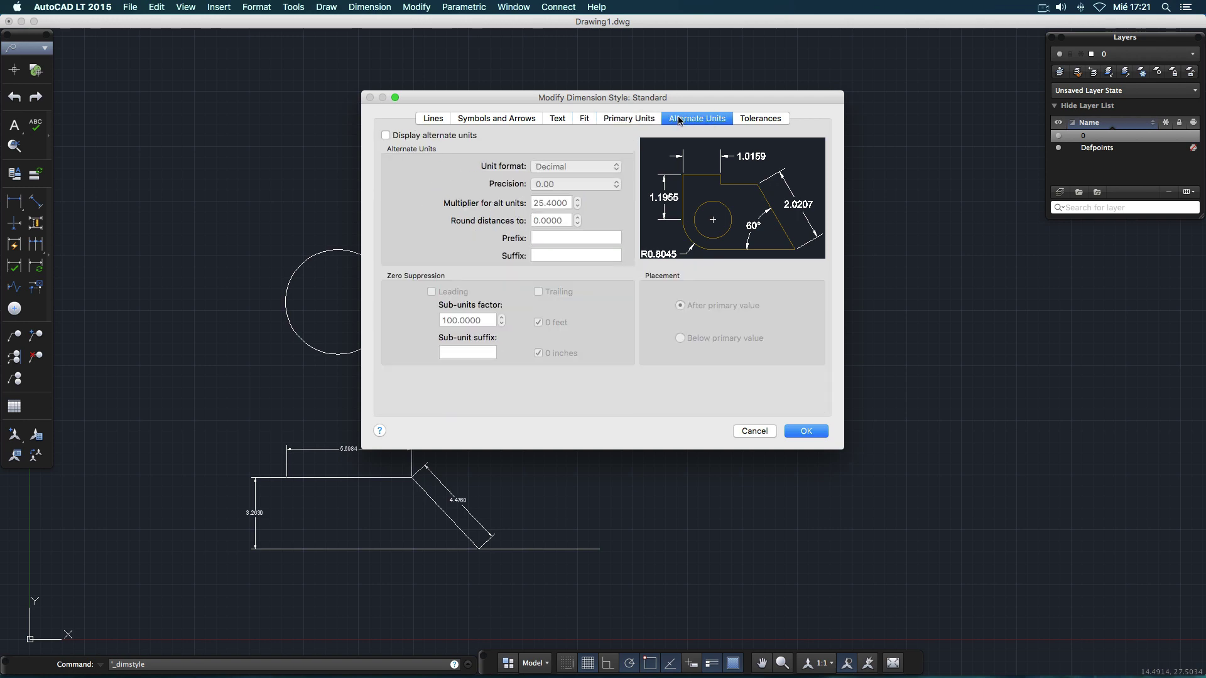
click(756, 122)
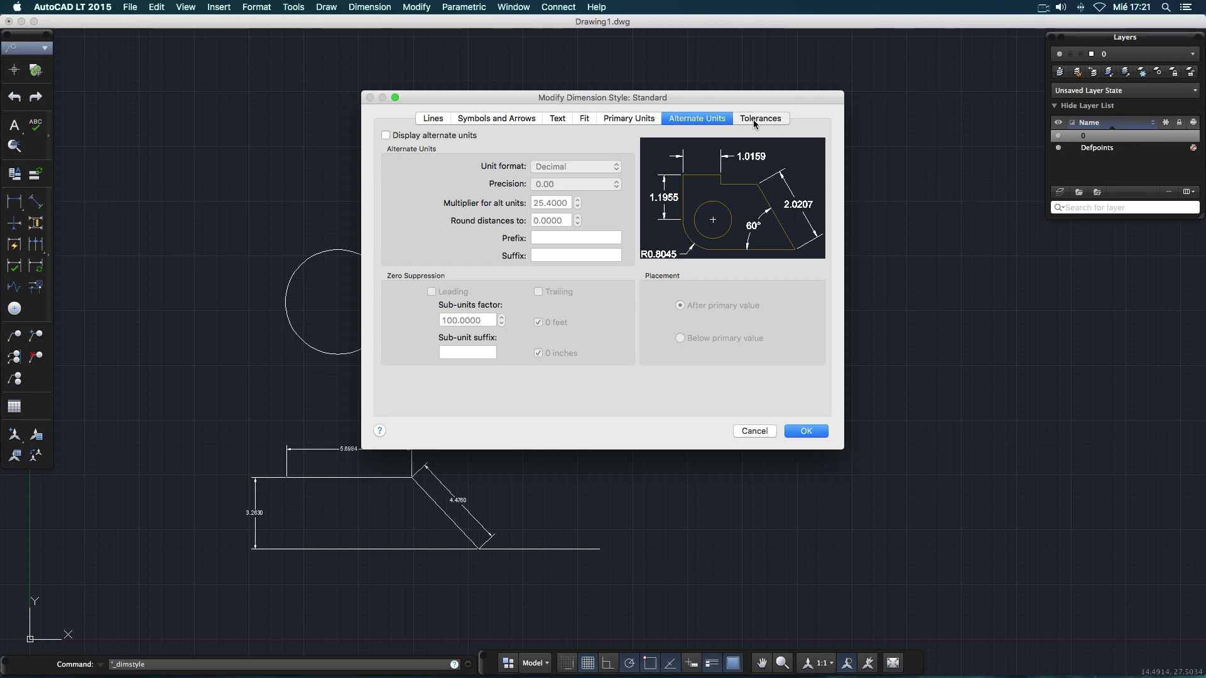
click(535, 119)
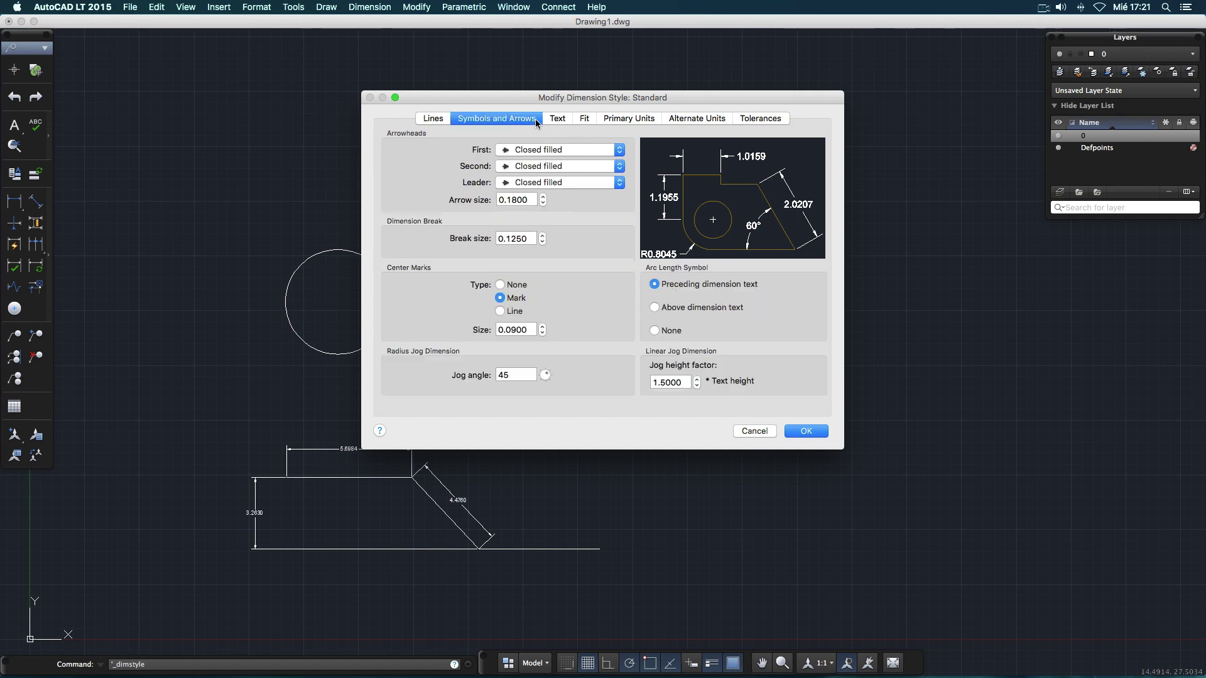
click(694, 310)
click(670, 331)
click(678, 309)
click(677, 286)
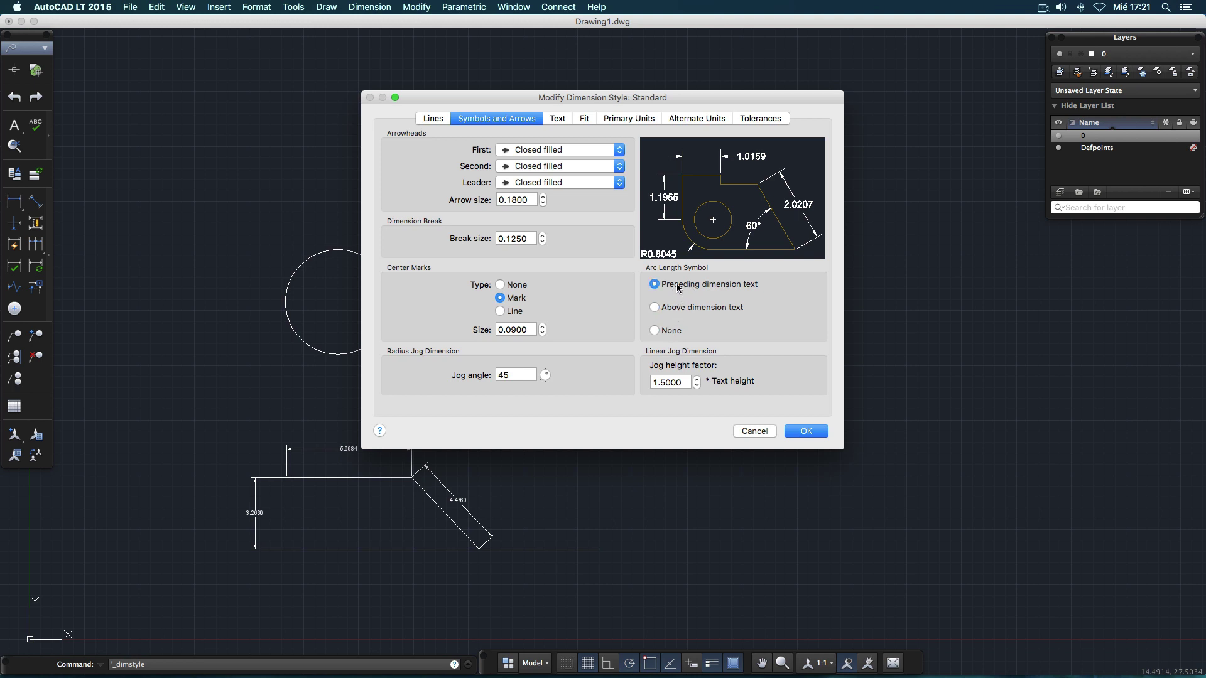
click(433, 120)
click(470, 120)
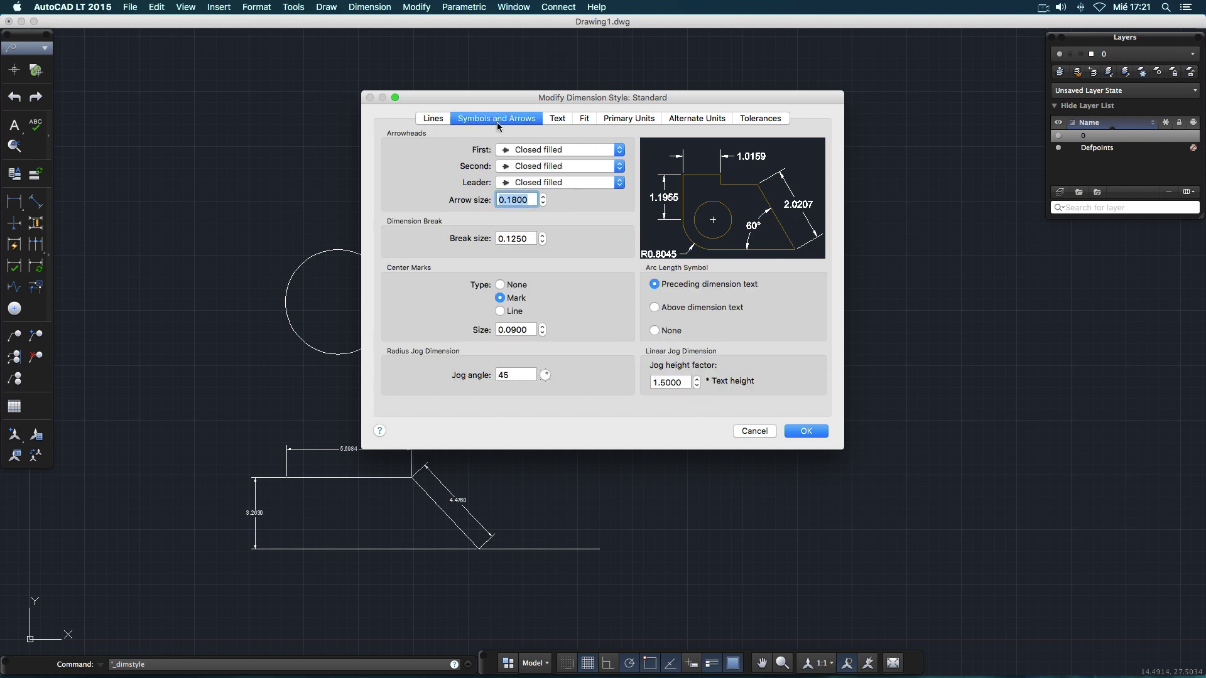
Set the Standard style's dimension text alignment to Aligned with dimension line.
click(552, 120)
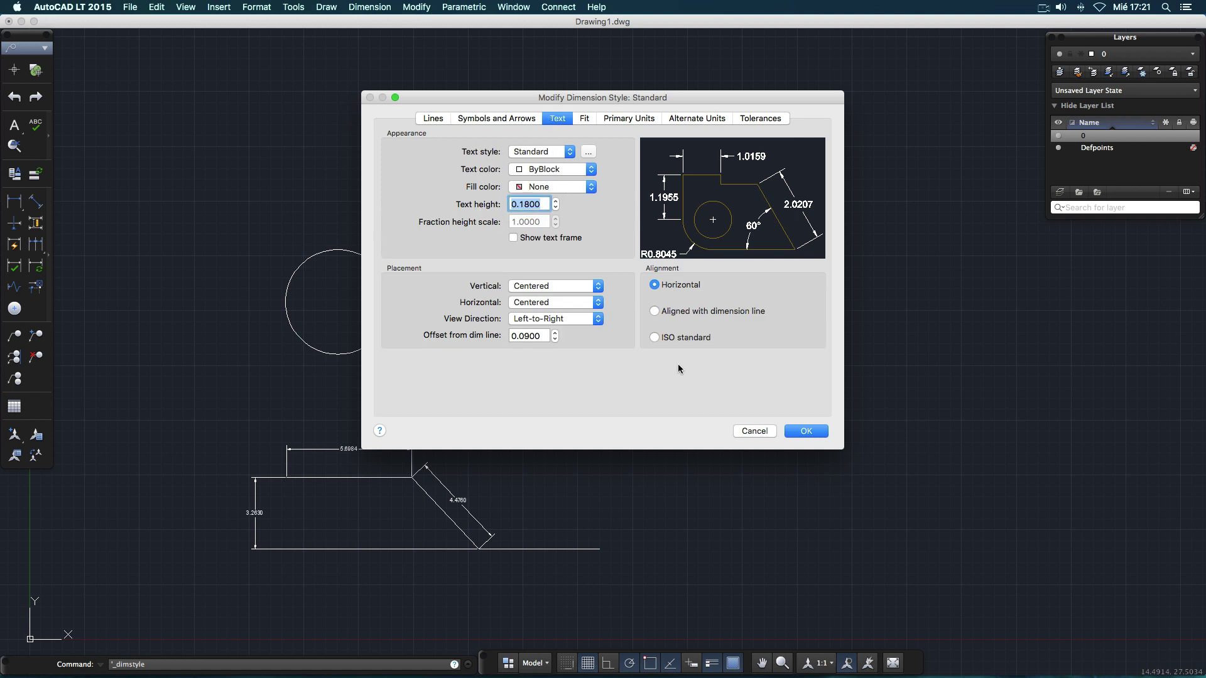
click(680, 342)
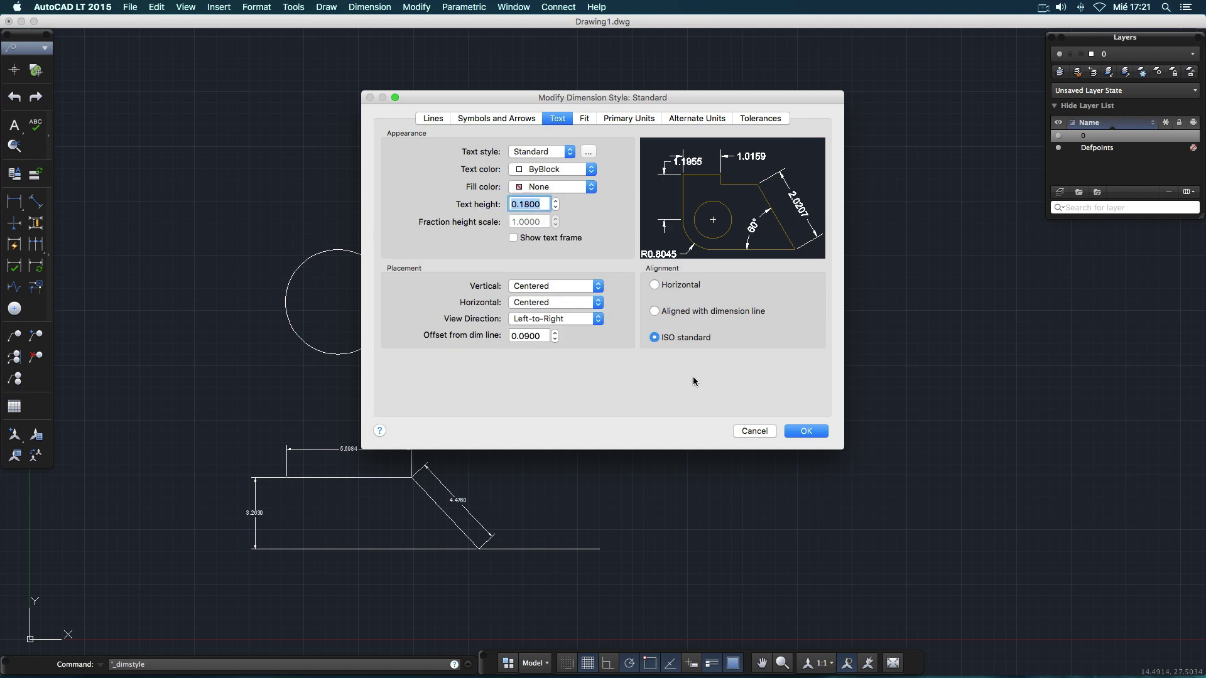
click(687, 311)
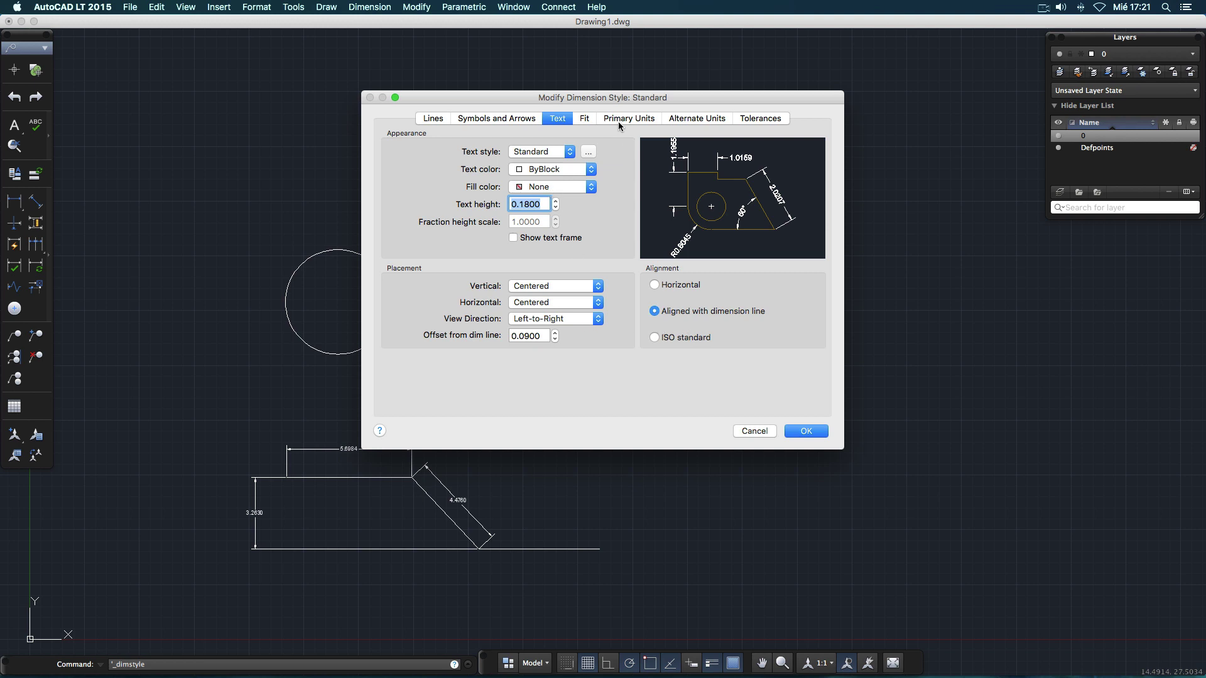
Compare the fit options and choose Text as the first item outside the extension lines, with text placement Beside the dimension line.
click(585, 119)
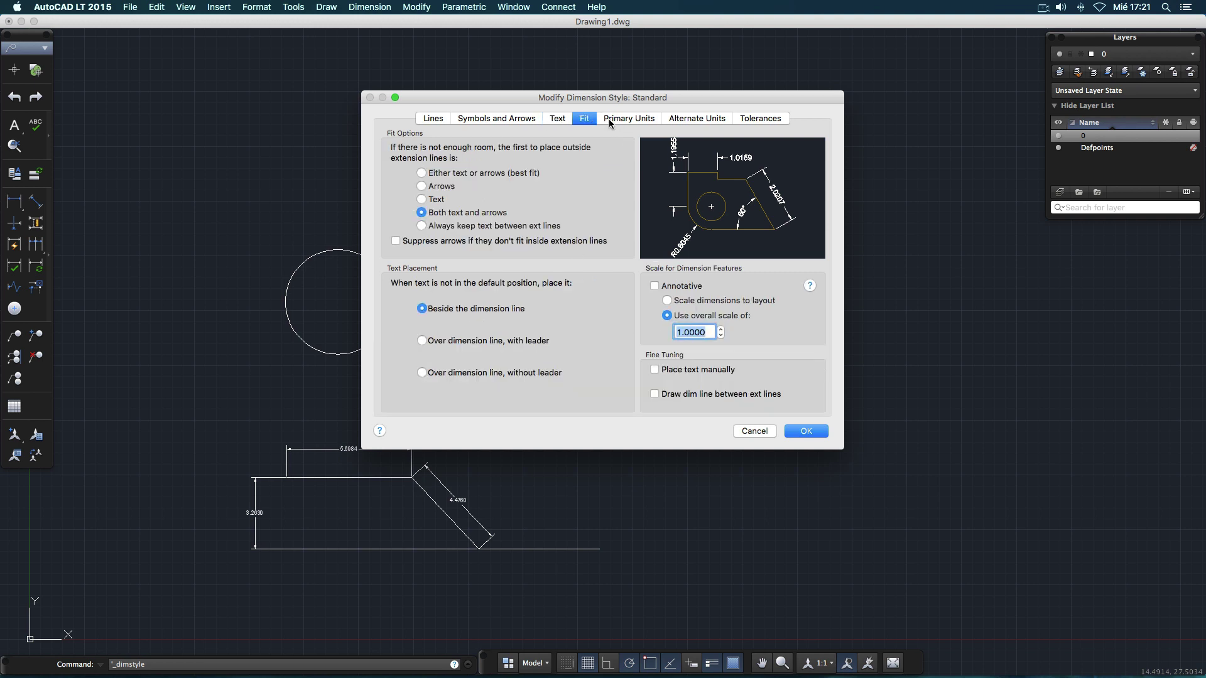
click(445, 188)
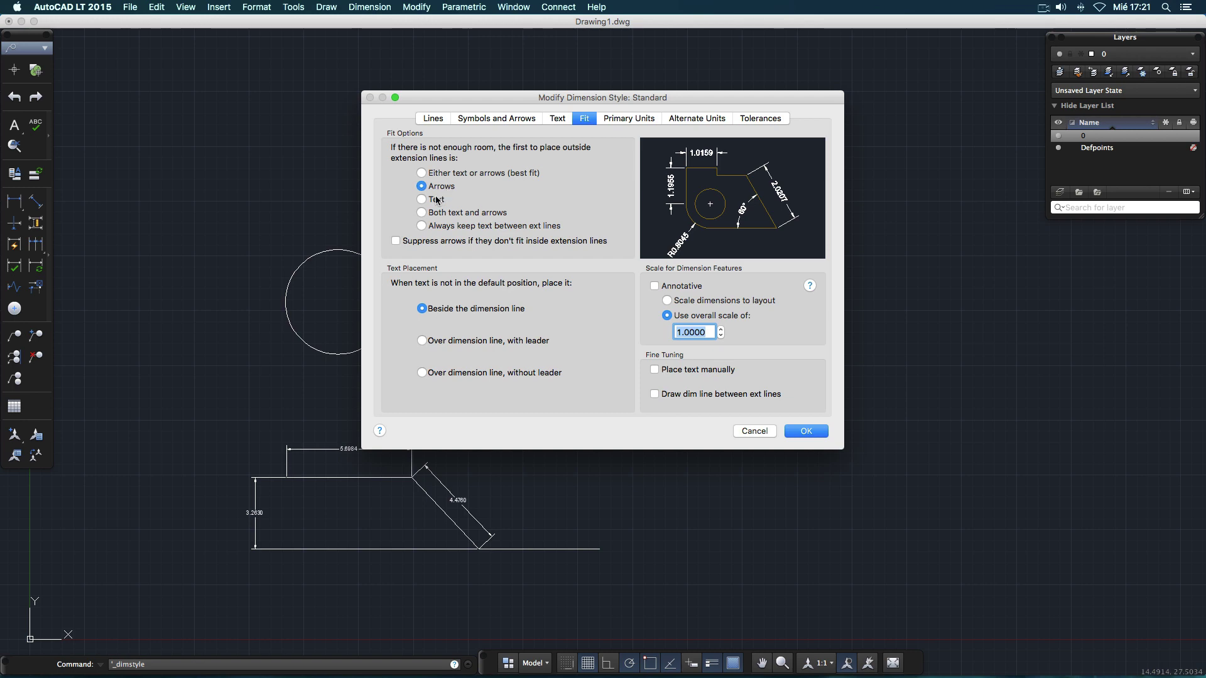
click(437, 200)
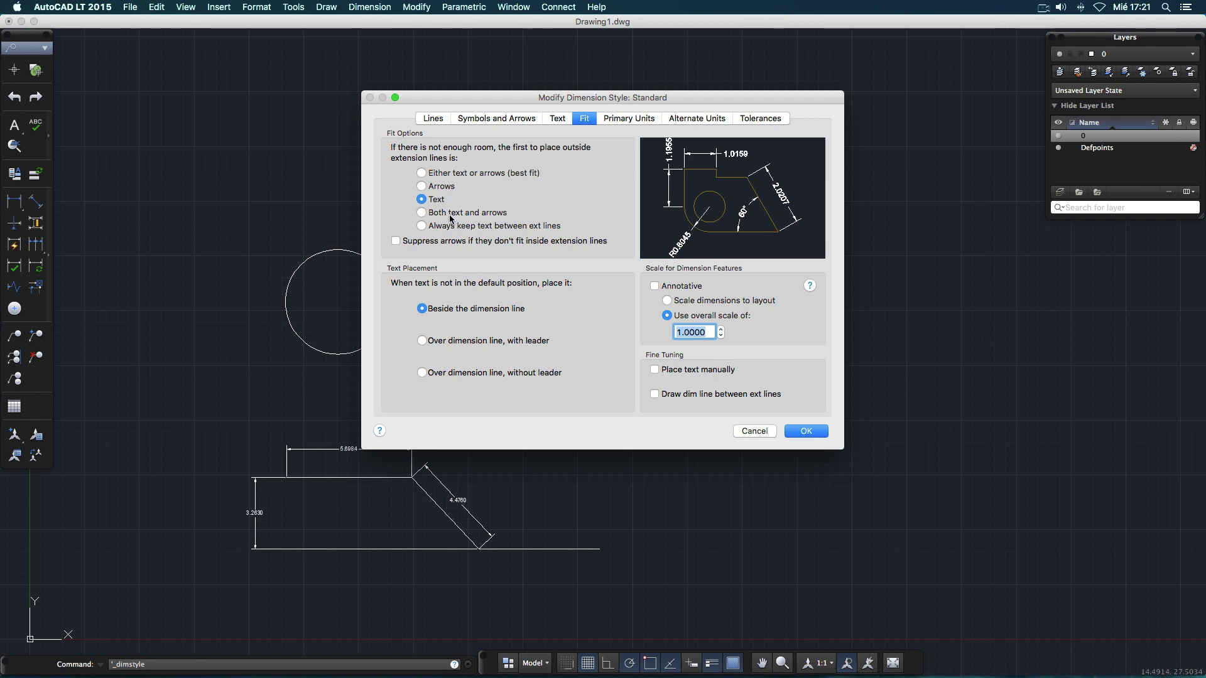
click(451, 215)
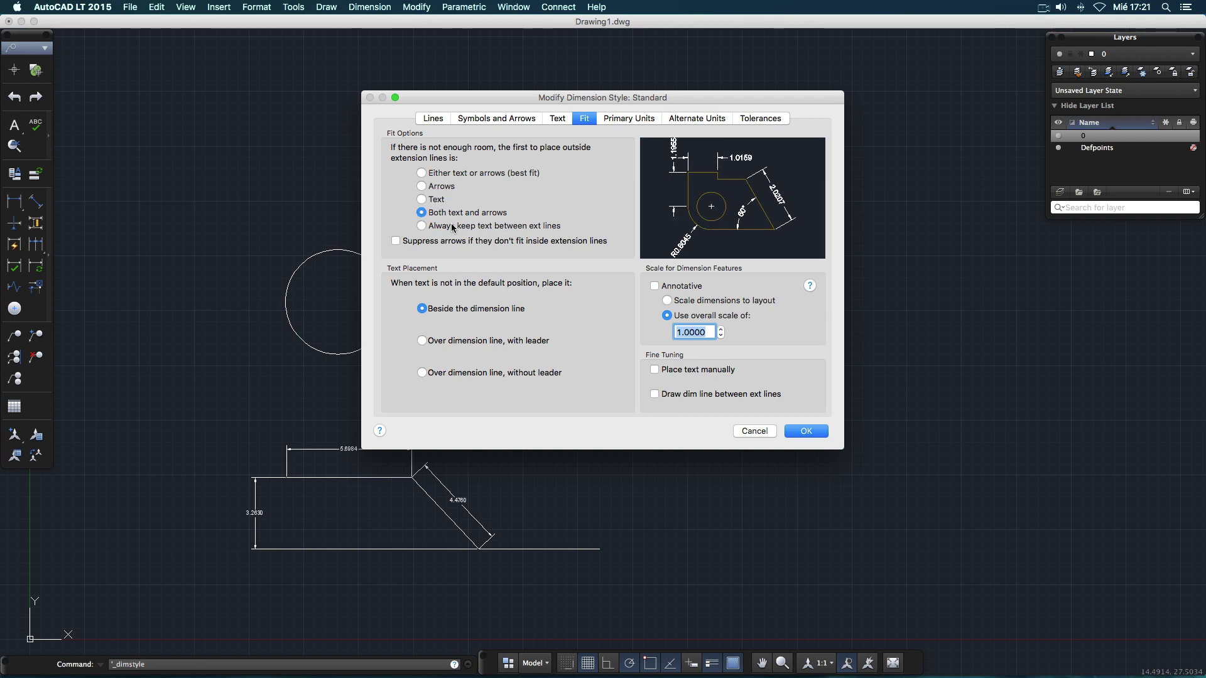
click(454, 227)
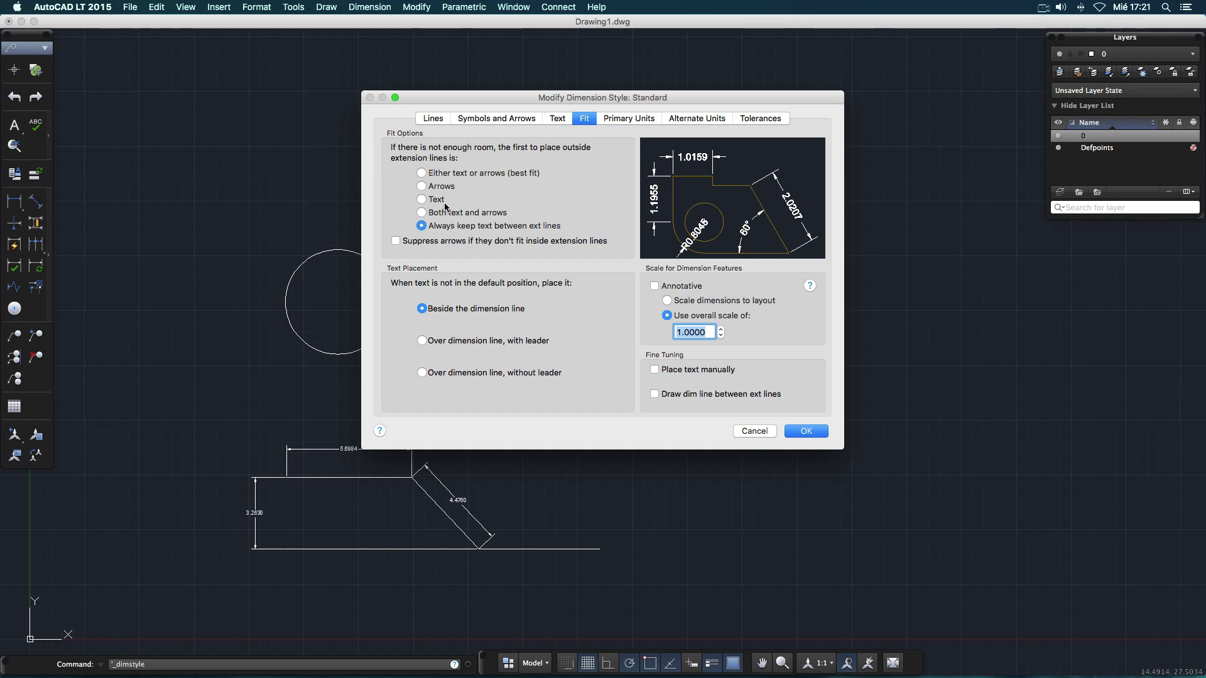
click(438, 201)
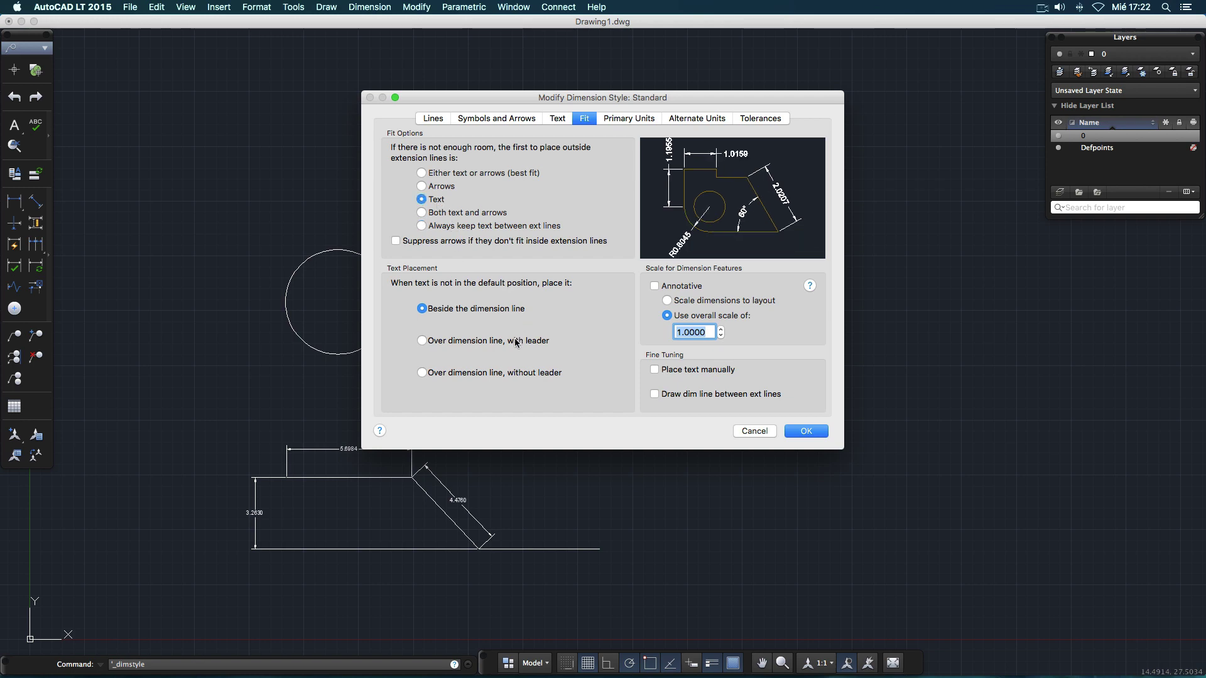
click(422, 341)
click(425, 311)
Set the dimension text's vertical placement to Outside, then save the style changes and close the Dimension Style Manager.
click(558, 119)
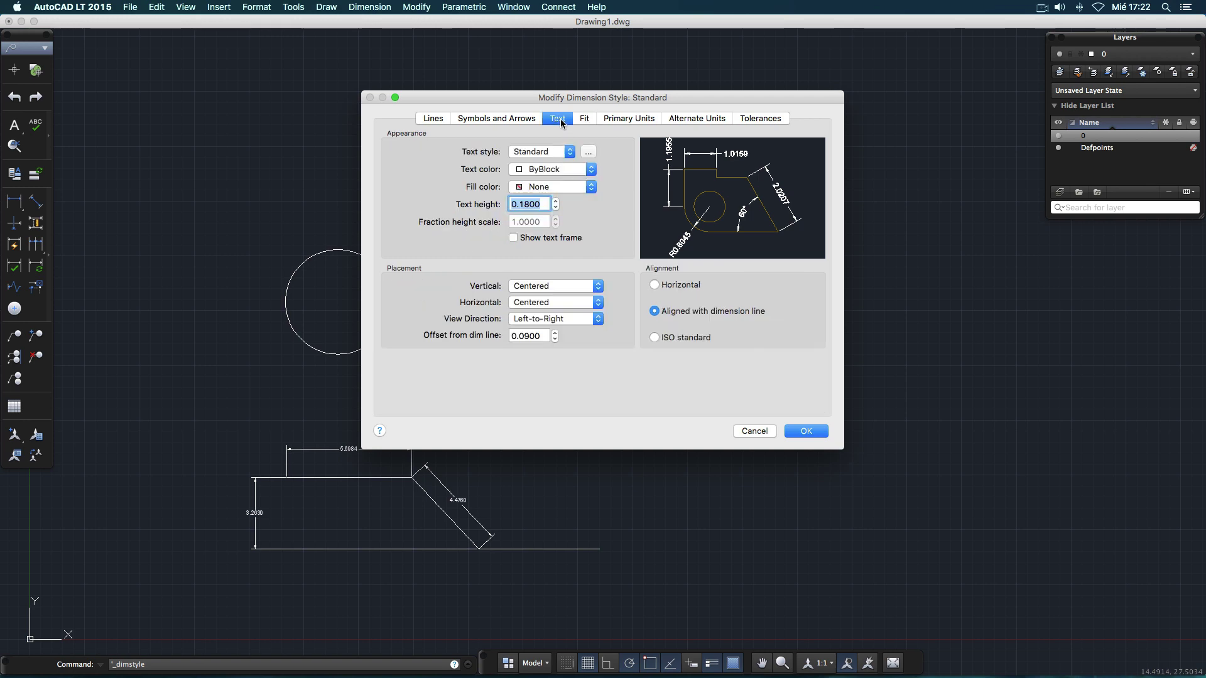
click(542, 288)
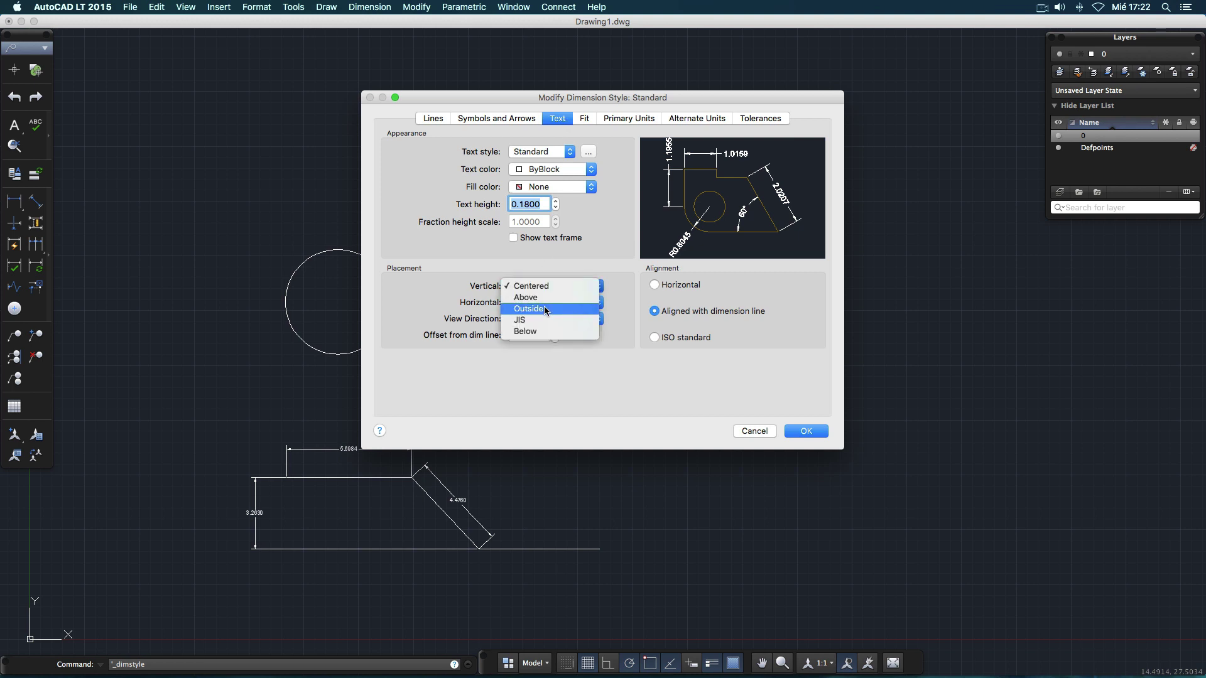
click(543, 309)
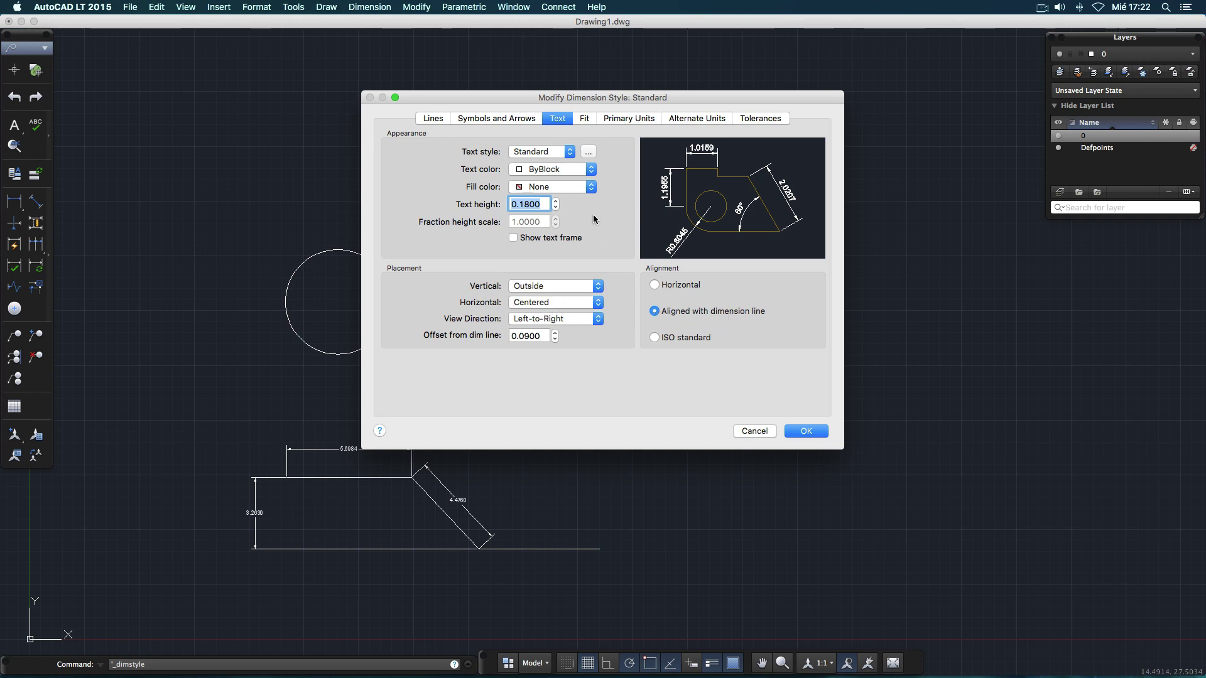
click(802, 432)
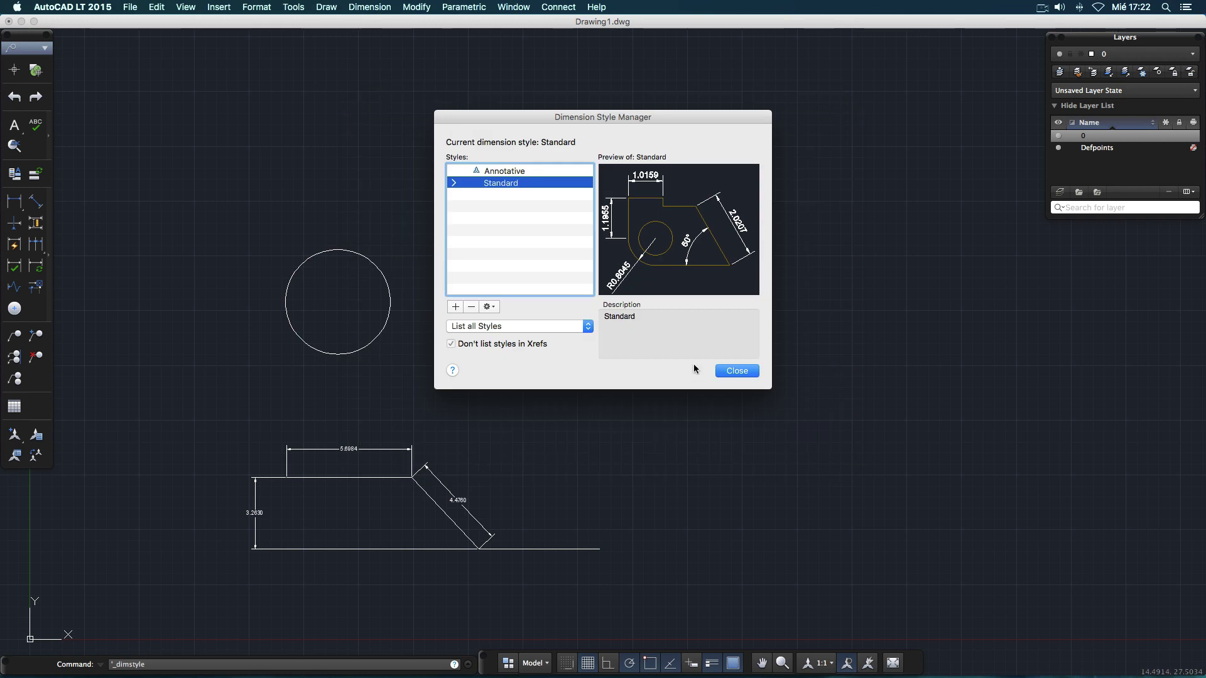
click(735, 371)
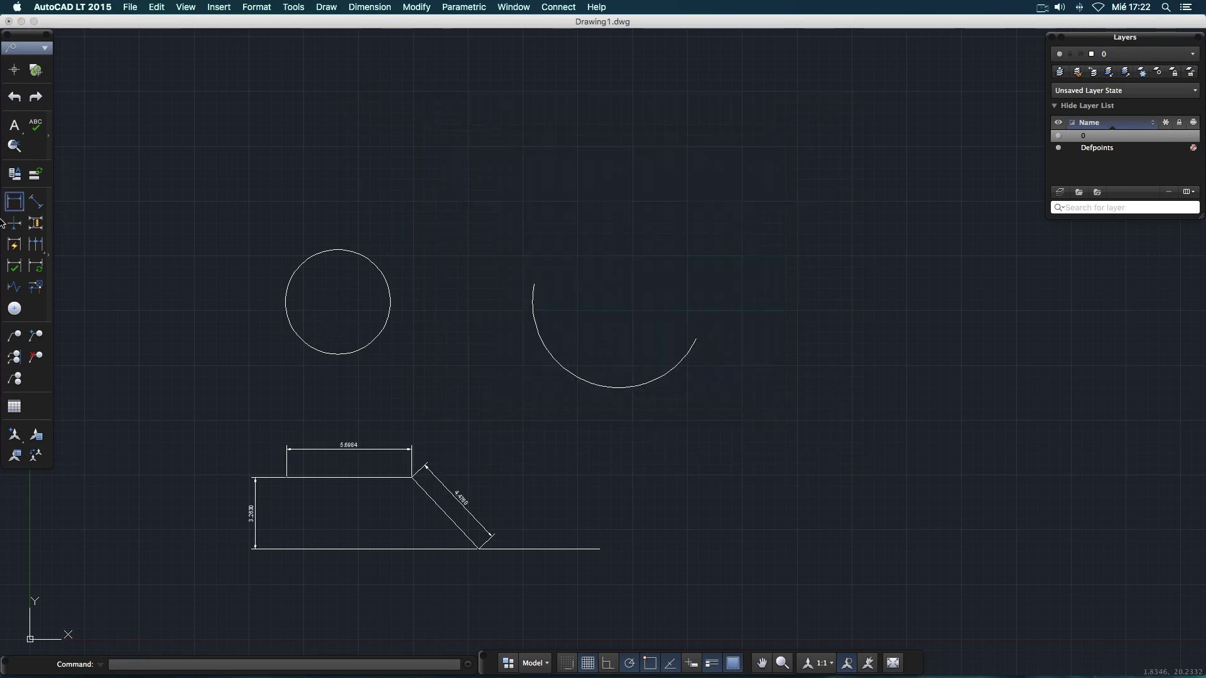
Dimension the circle's diameter with a slanted dimension line across its inside.
click(26, 207)
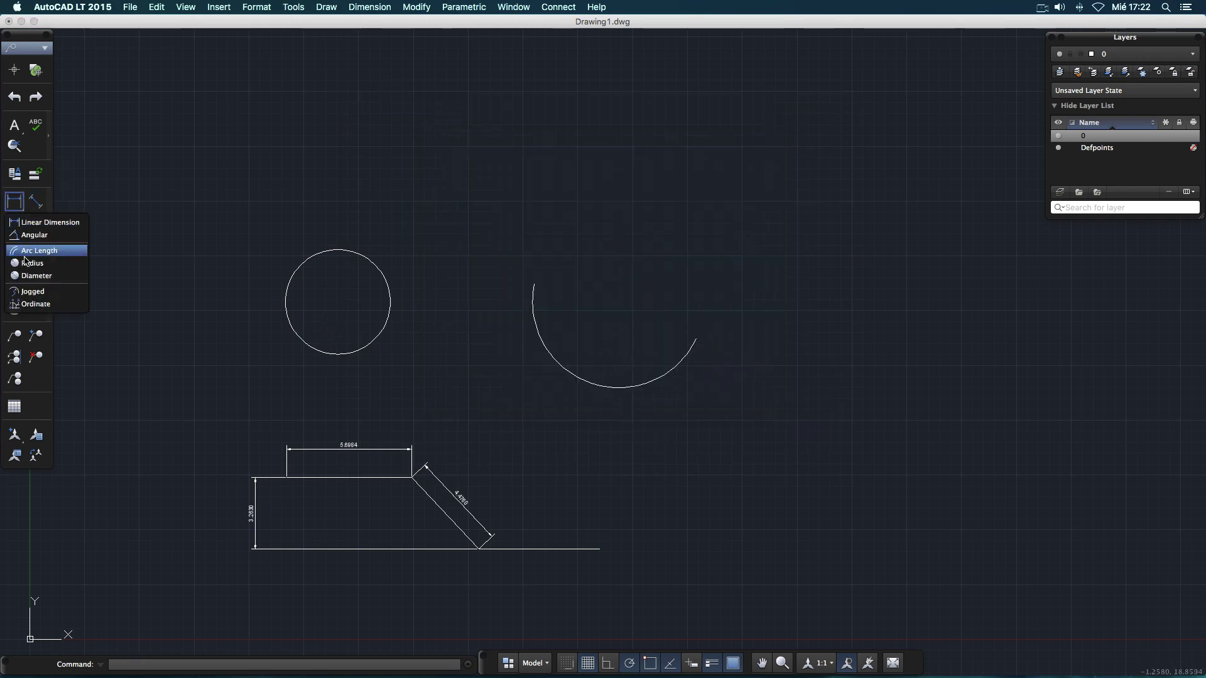
click(30, 274)
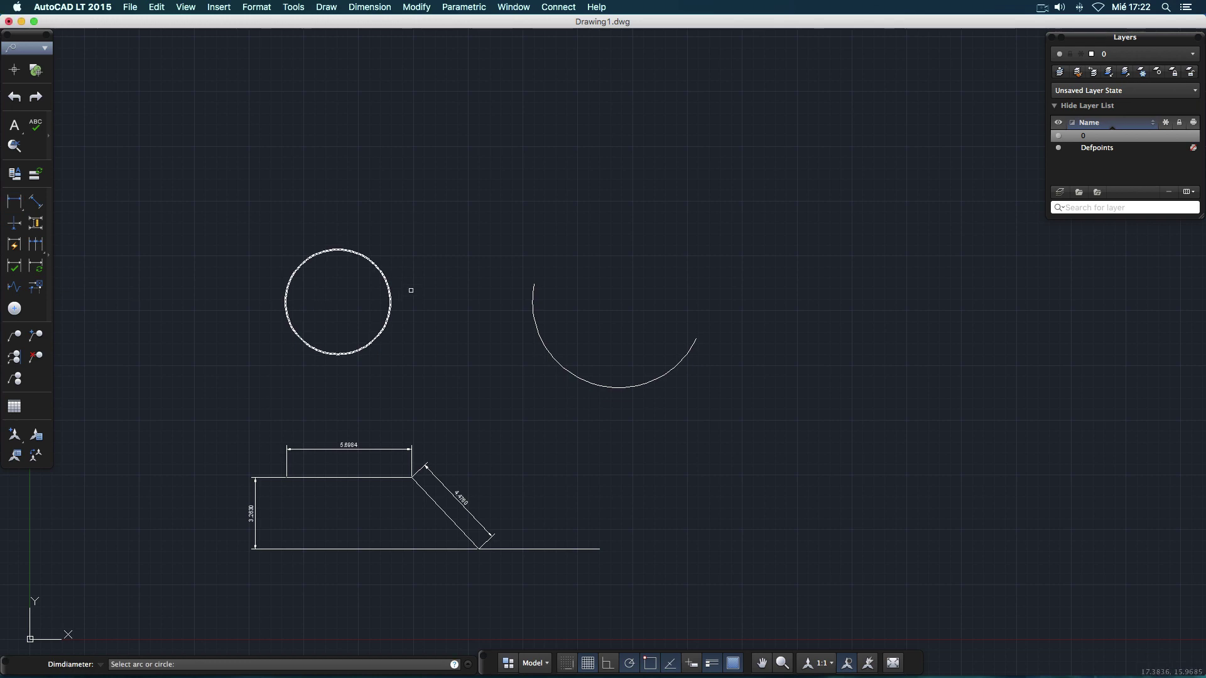
click(385, 279)
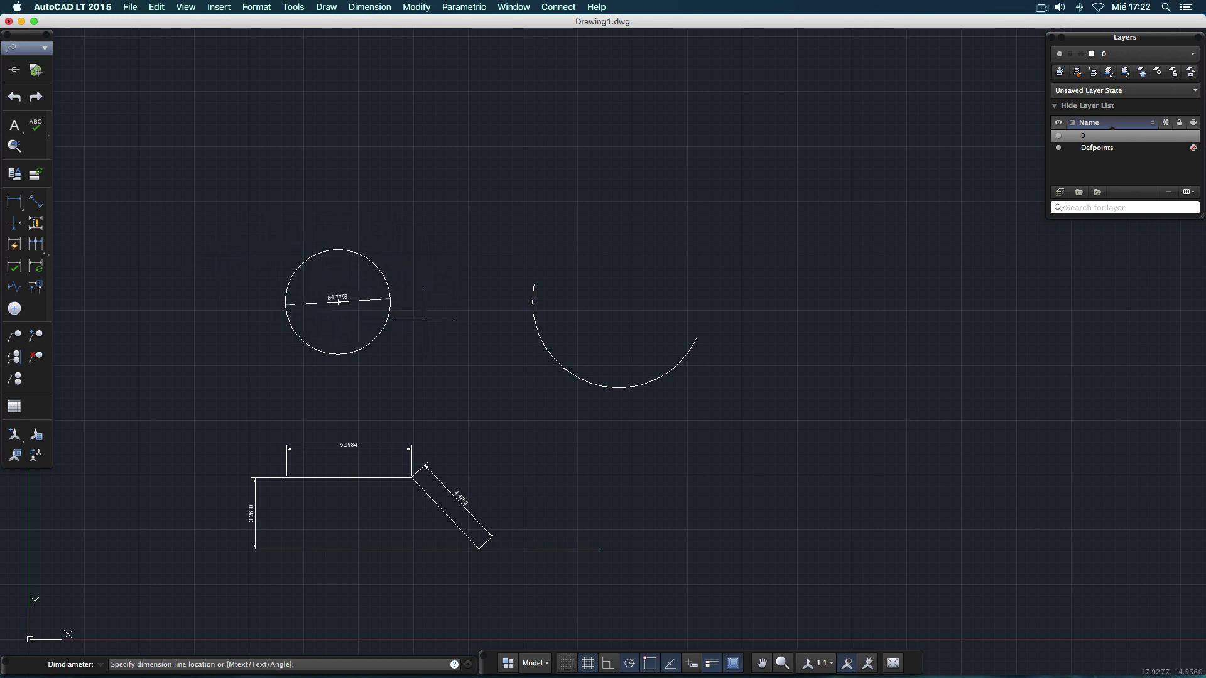
click(269, 323)
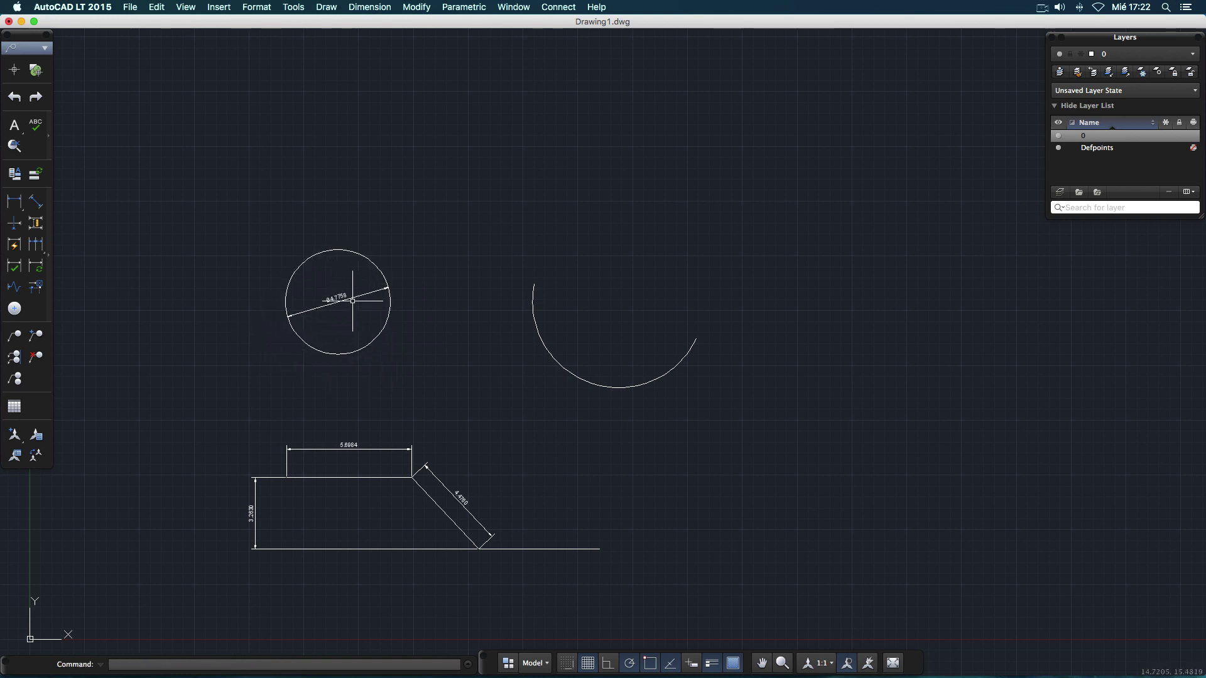
scroll(330, 308, up, 4)
scroll(304, 291, up, 1)
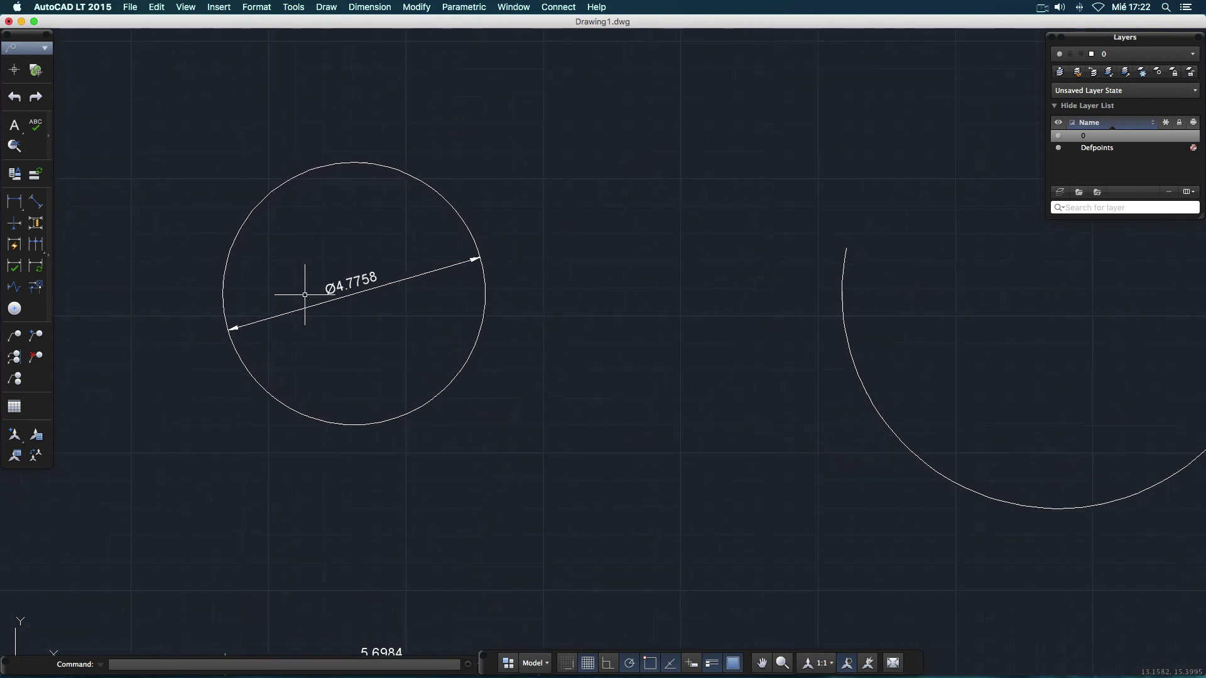
click(329, 287)
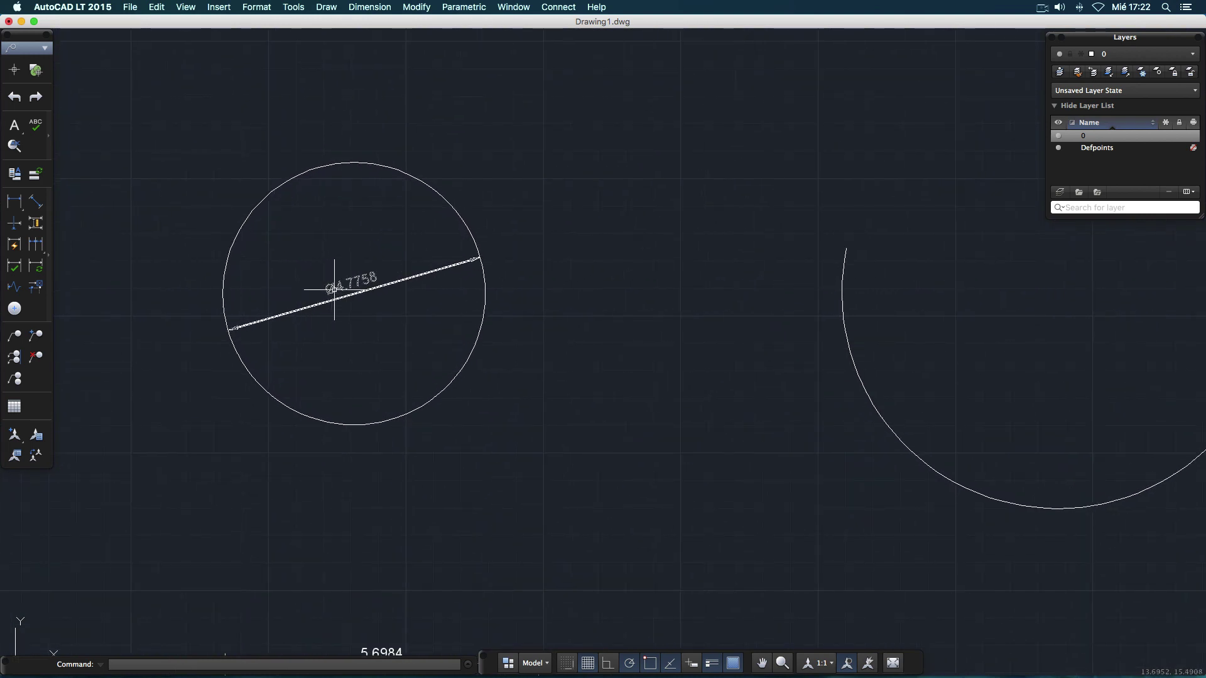
key(Escape)
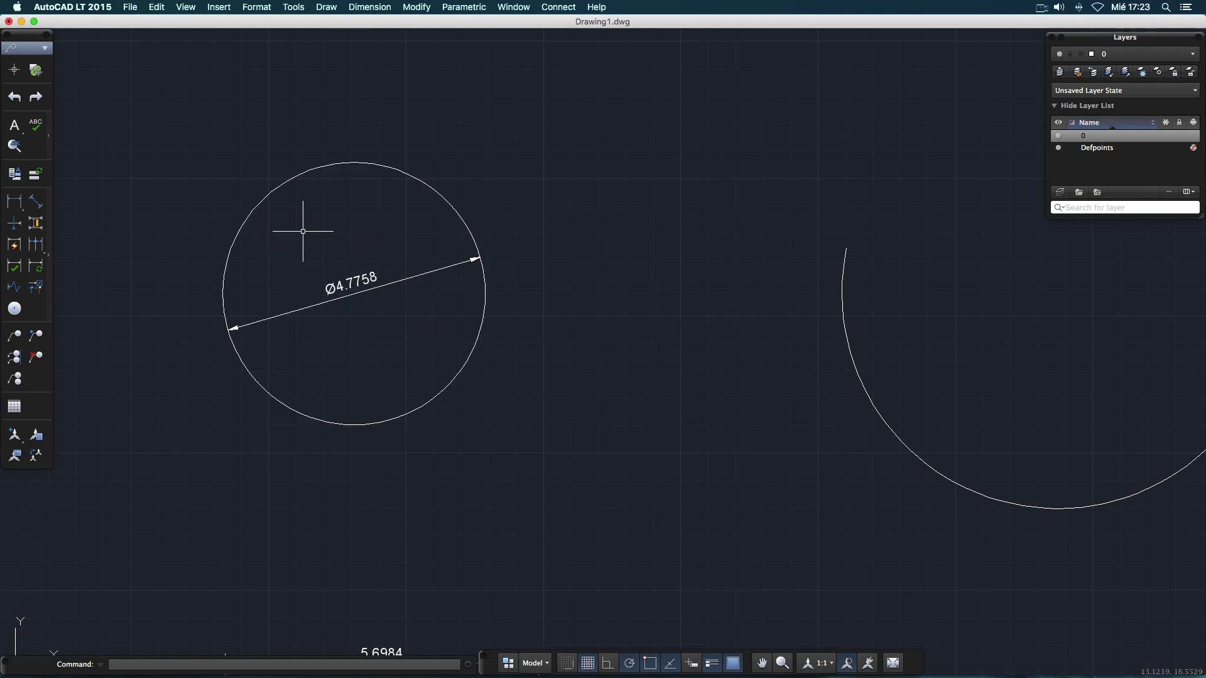
click(44, 49)
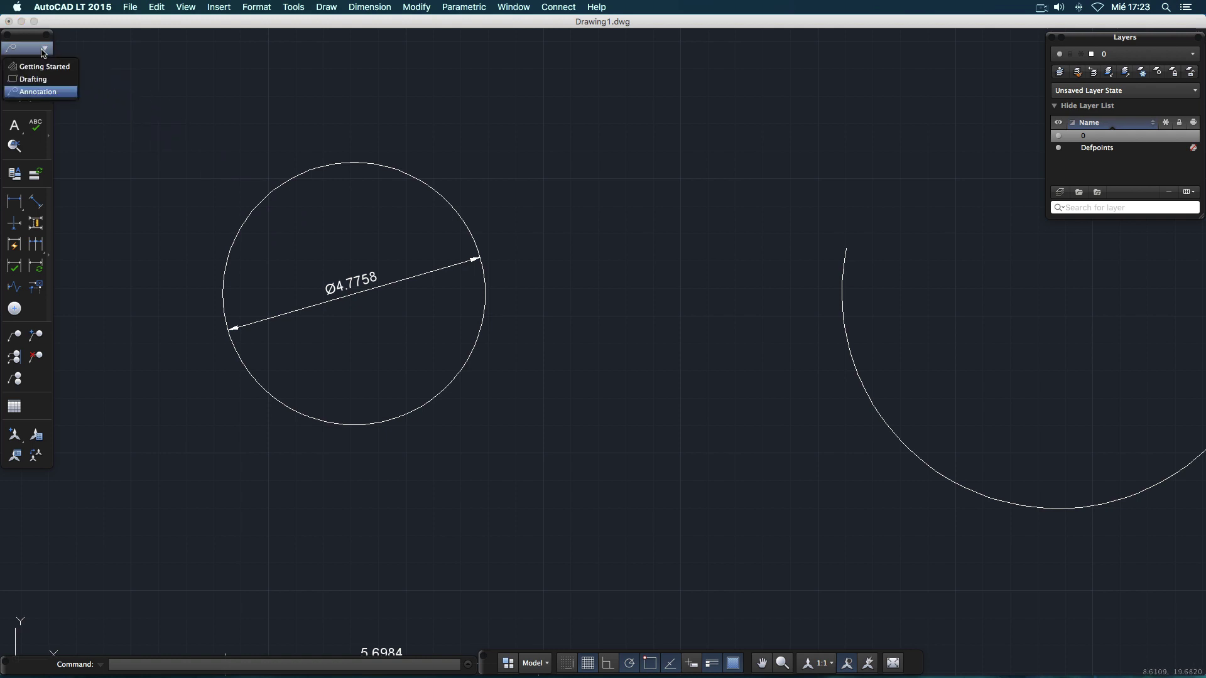
click(36, 79)
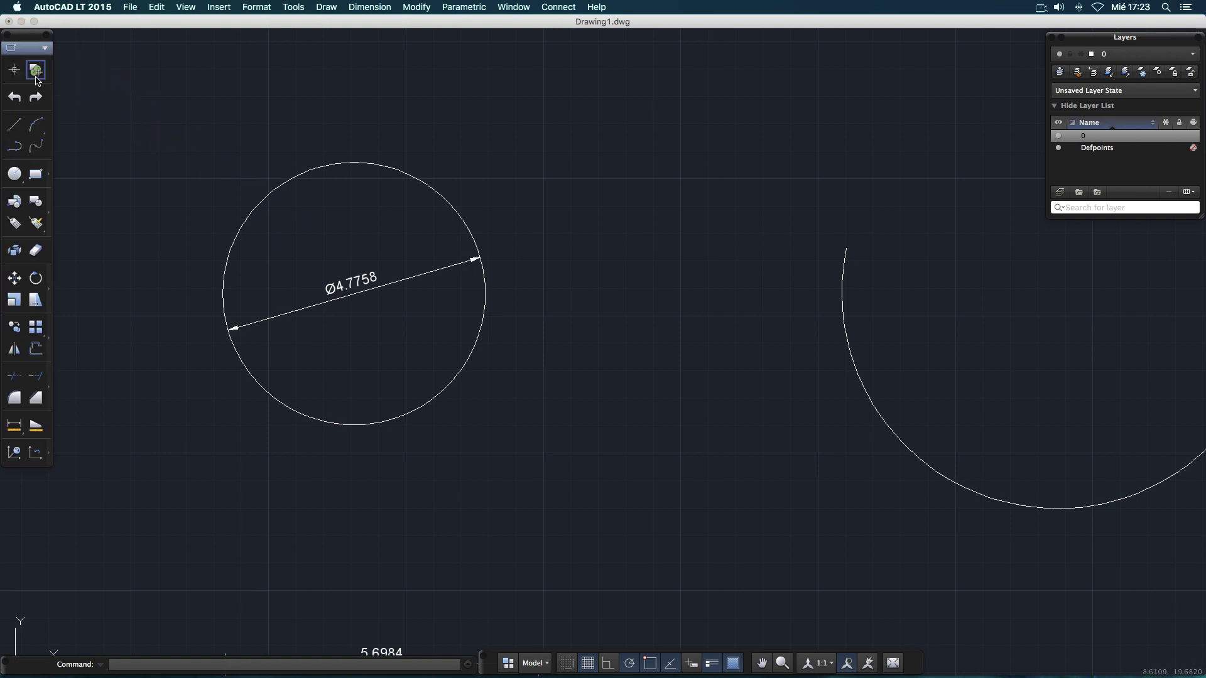
click(19, 128)
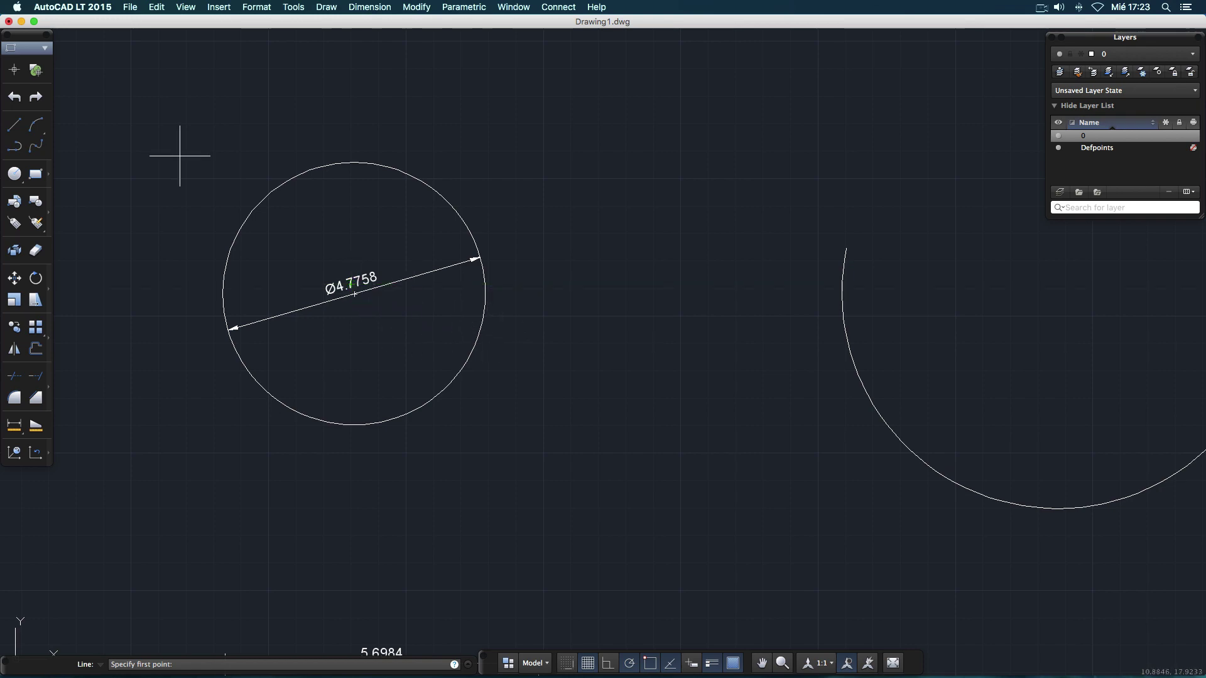
scroll(180, 156, down, 4)
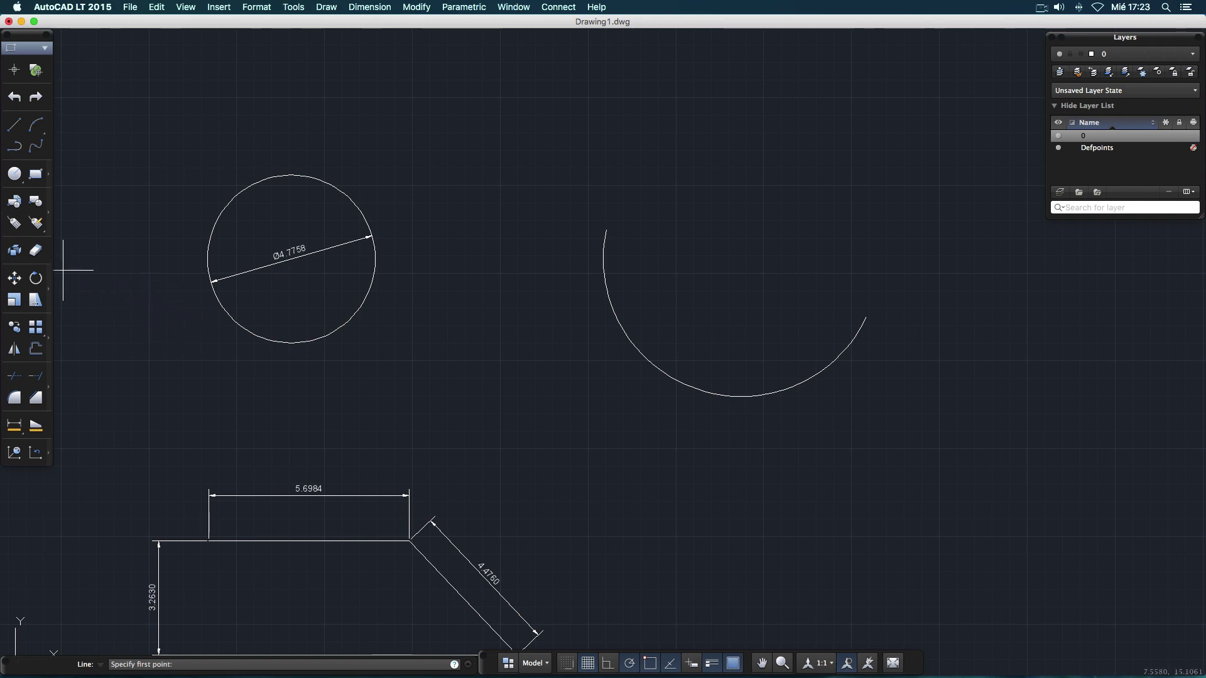
click(43, 49)
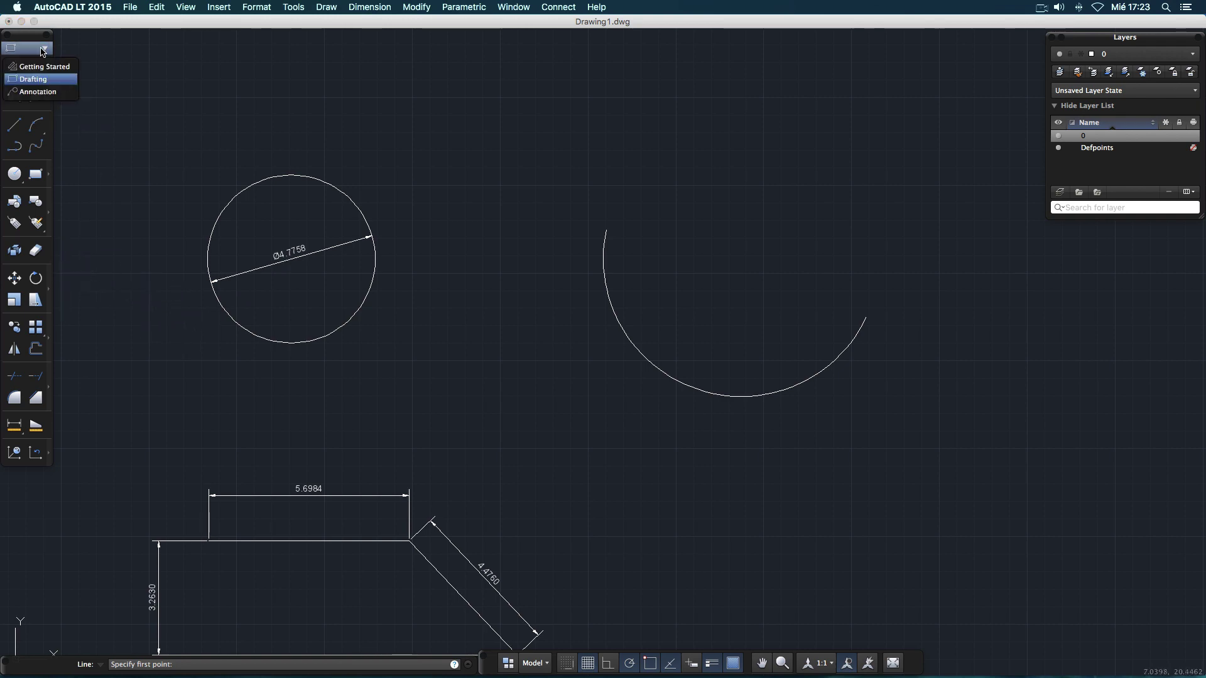
click(32, 93)
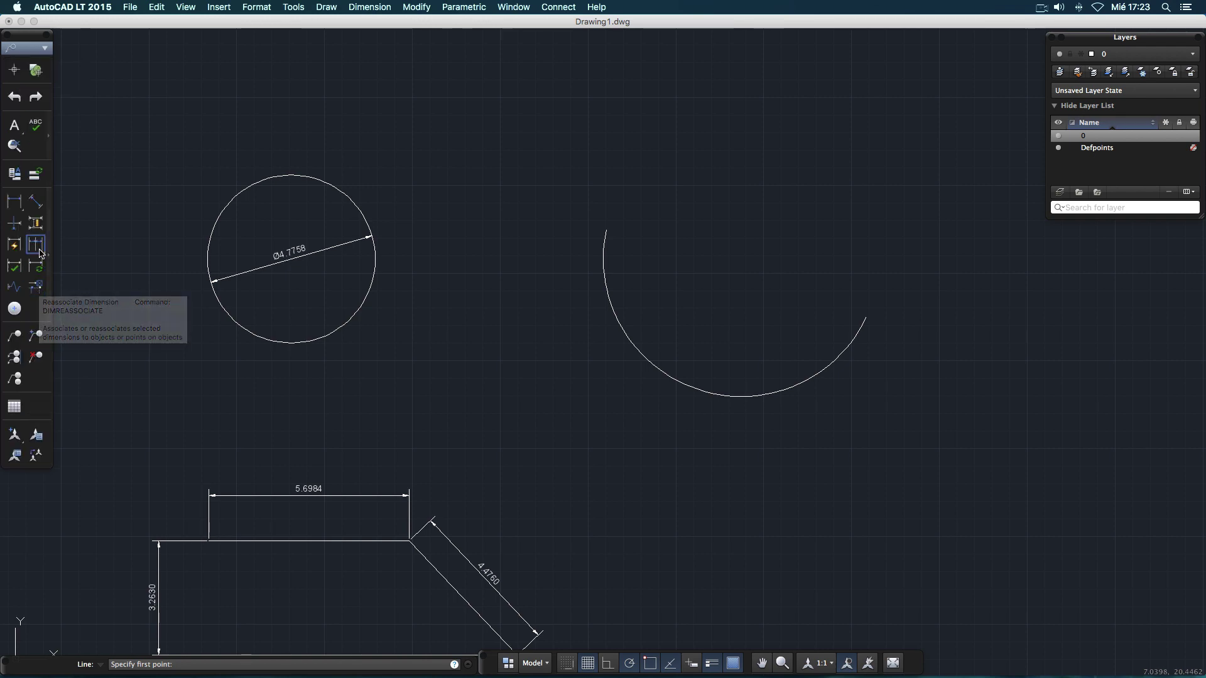
Dimension the open arc's radius with a slanted dimension line inside it, running from the centre to its lower-left portion.
click(14, 201)
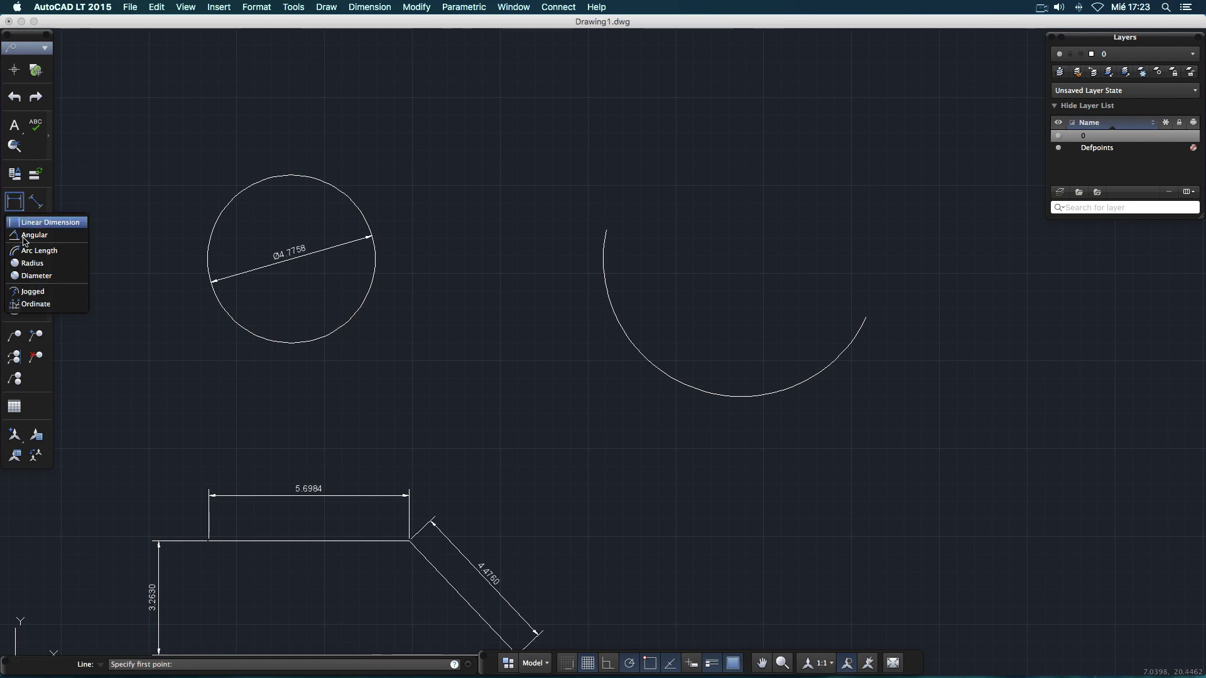
click(30, 264)
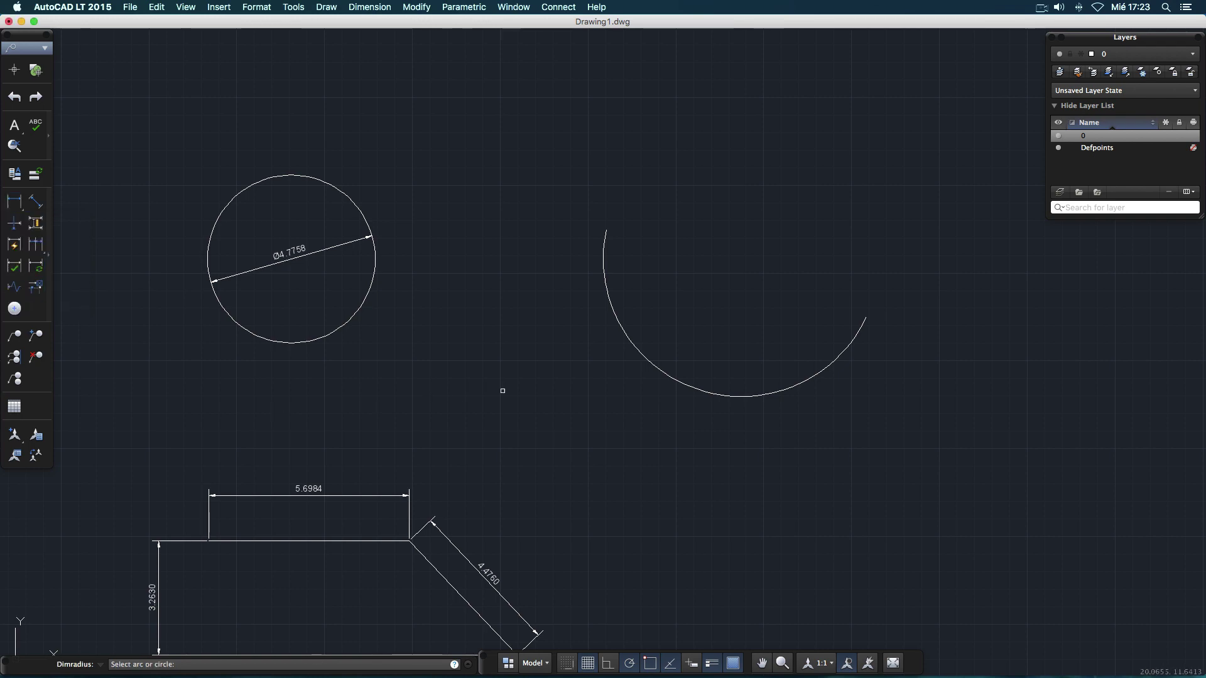
click(632, 330)
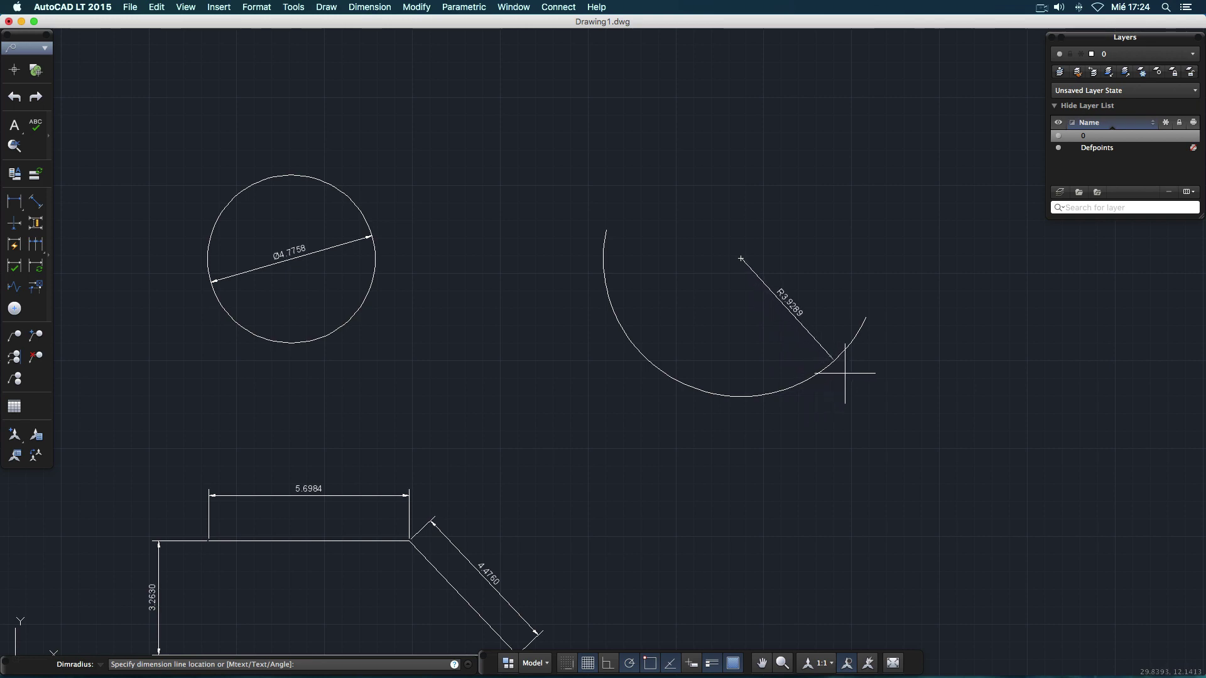
click(574, 334)
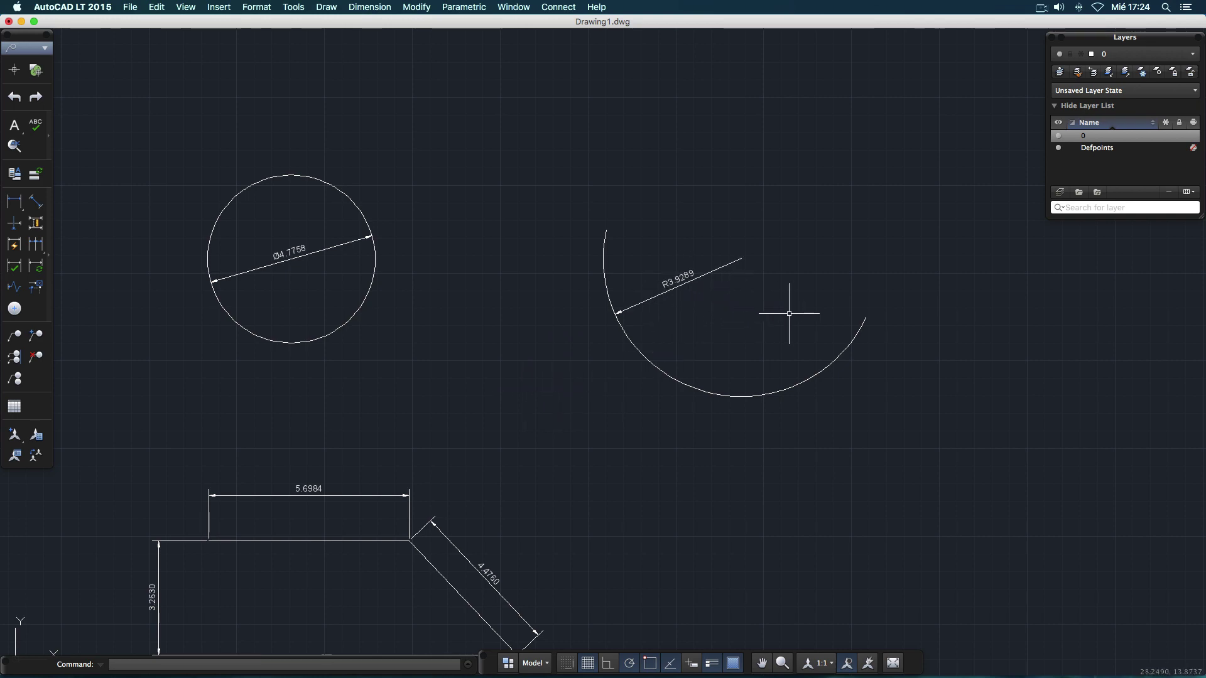
scroll(790, 313, up, 1)
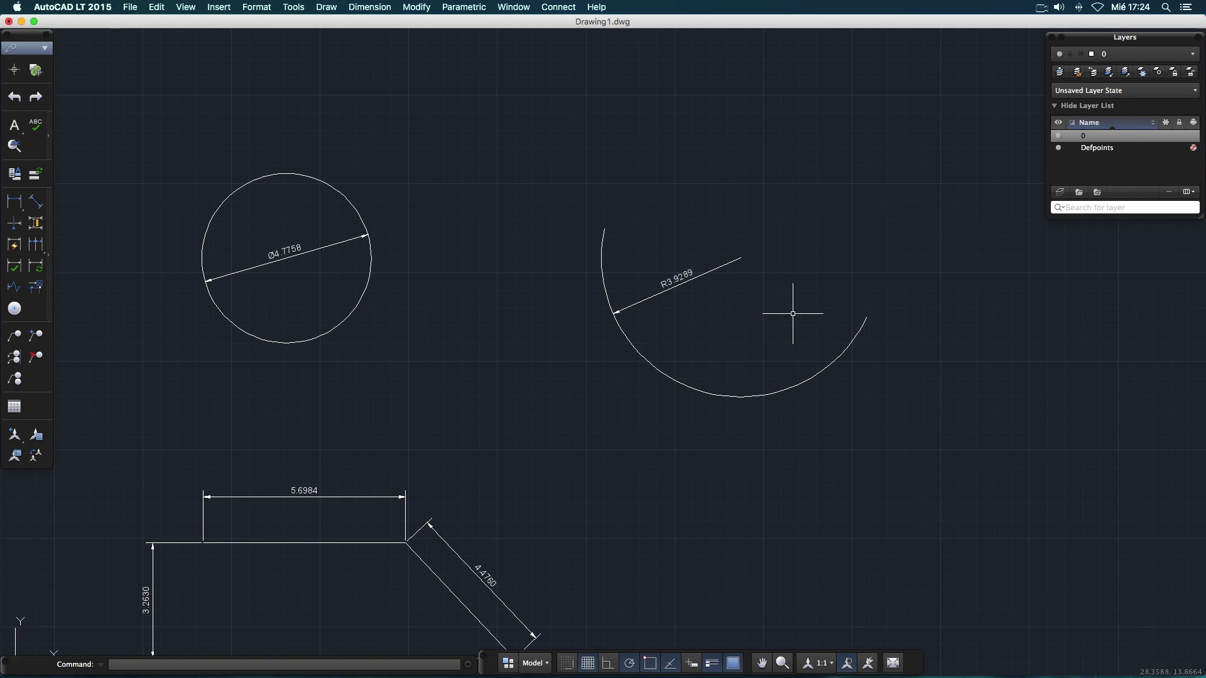
click(1035, 6)
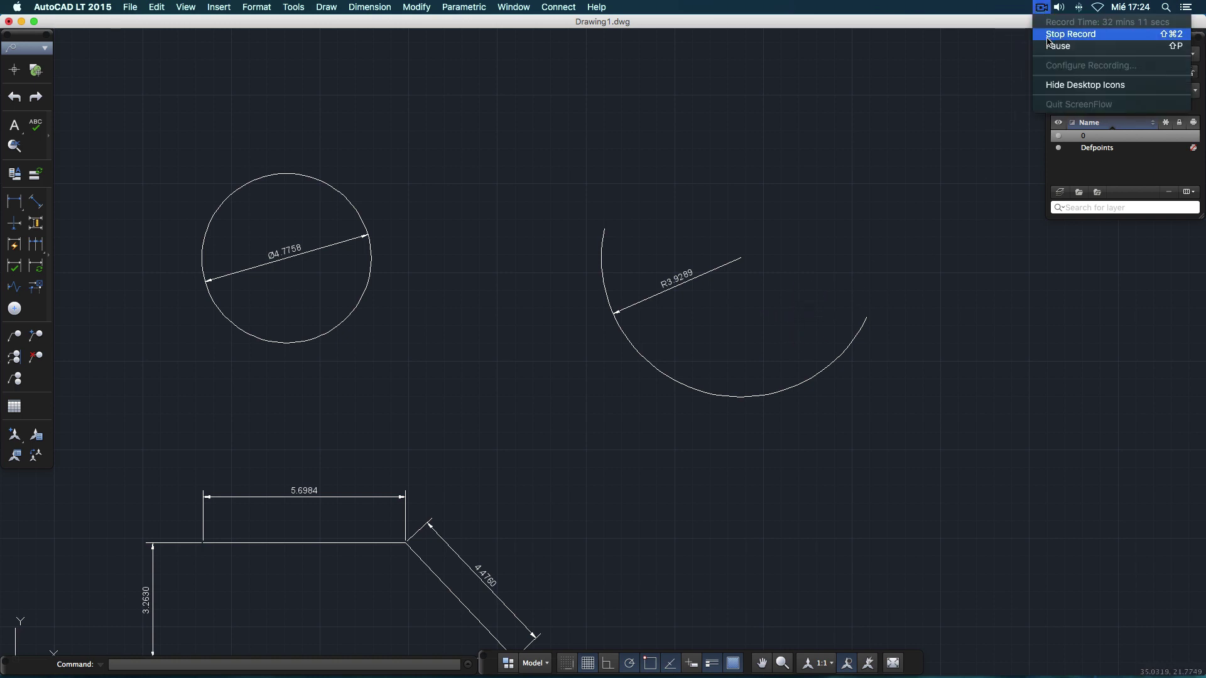
click(1047, 28)
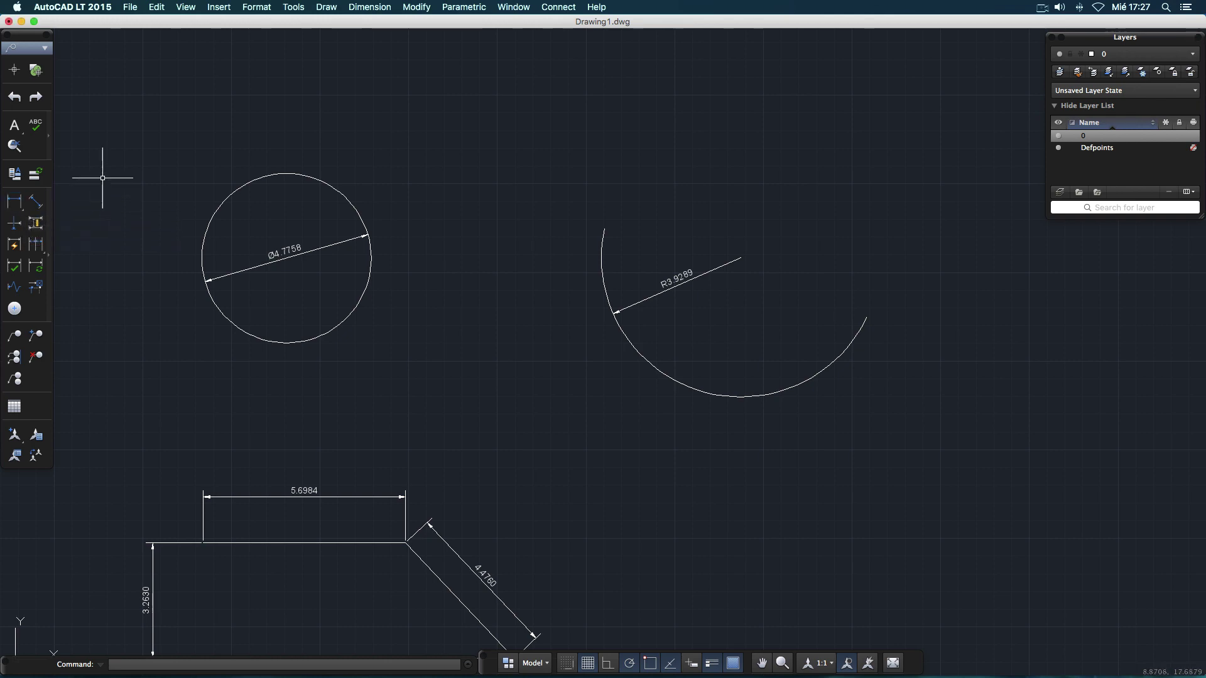
Quit AutoCAD LT without saving the changes to Drawing1.dwg and switch to LayOut.
click(74, 9)
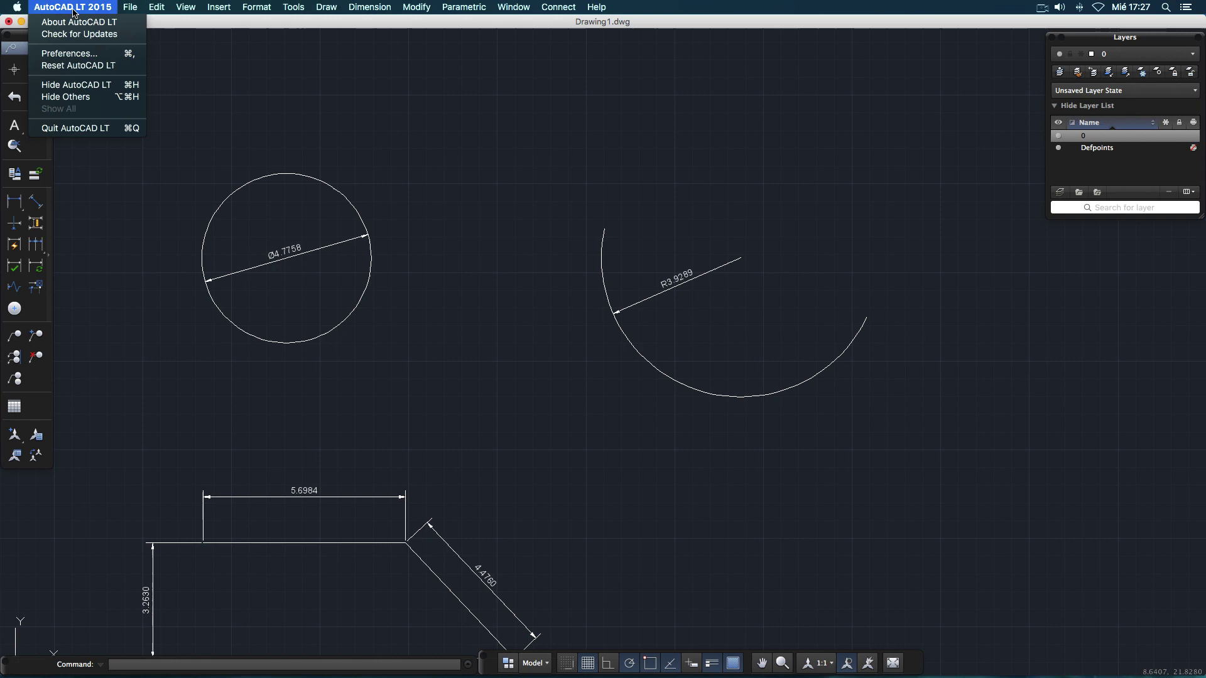
click(94, 130)
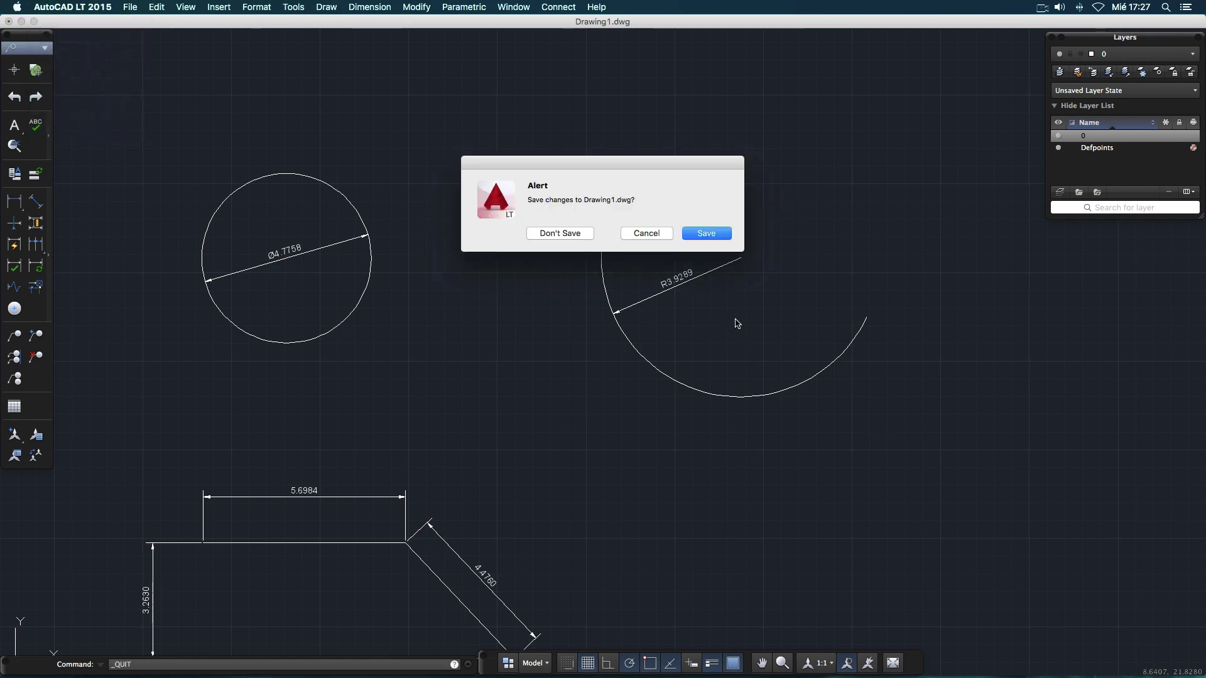
click(568, 235)
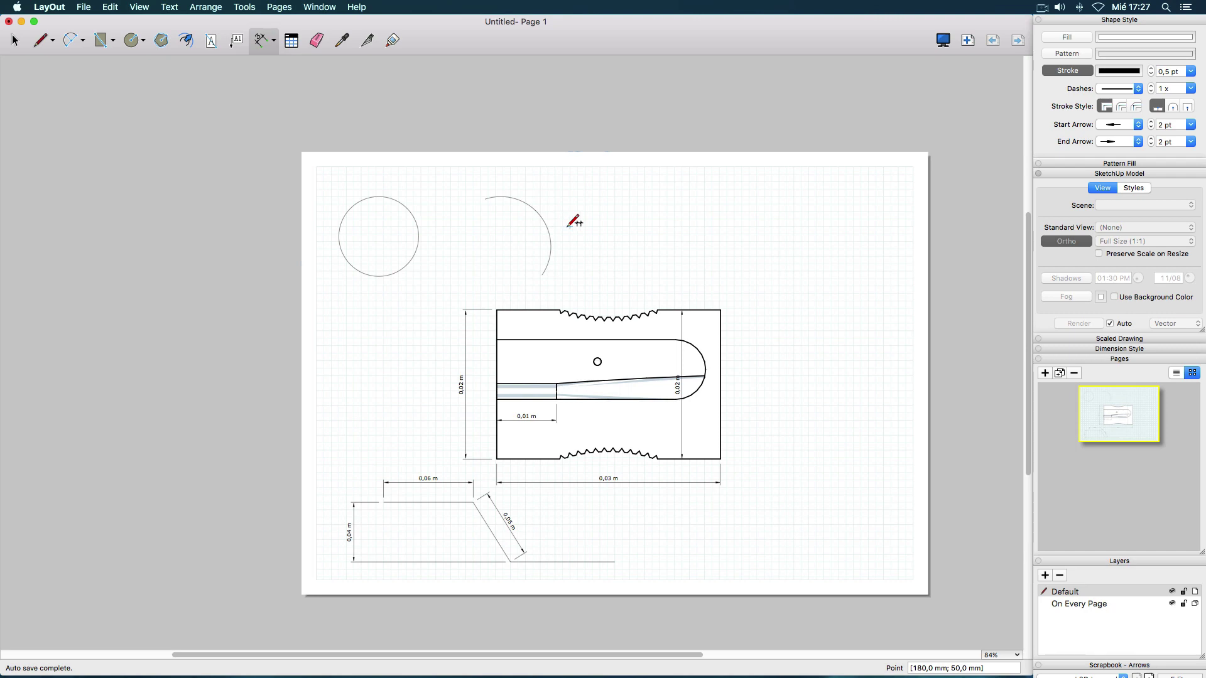
Dimension the circle's diameter with a slanted Linear dimension across its inside, placing the dimension line directly between the two edge points.
scroll(572, 221, up, 3)
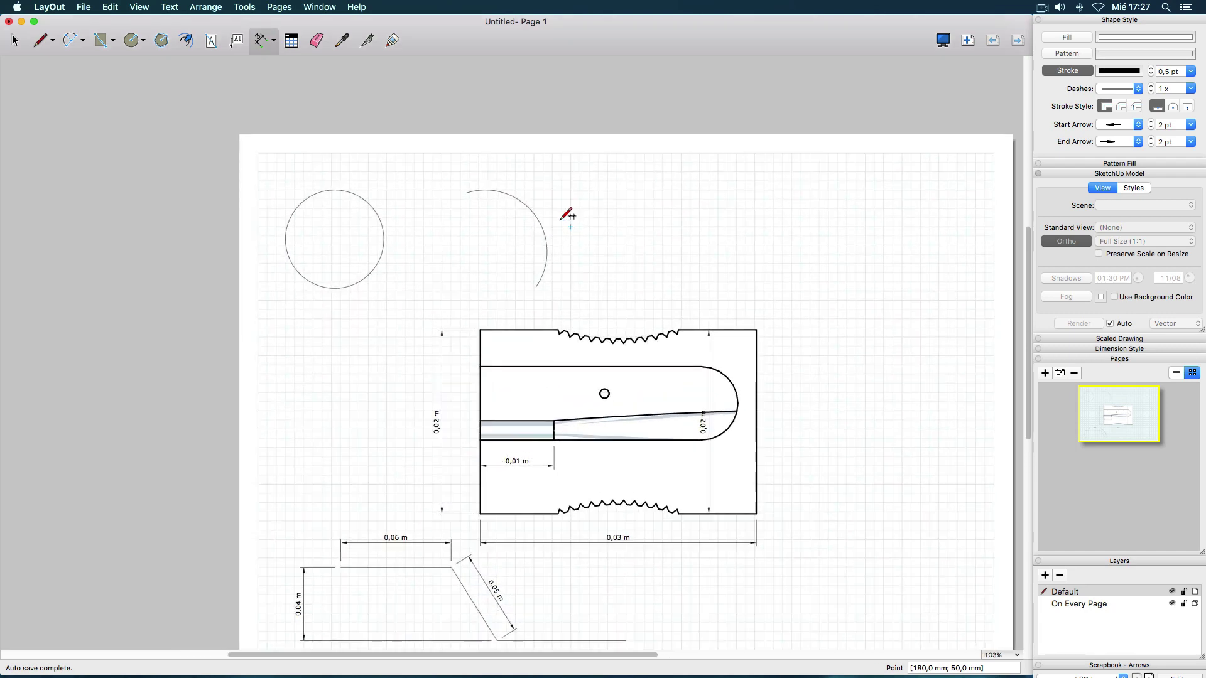
click(275, 43)
click(285, 70)
click(275, 43)
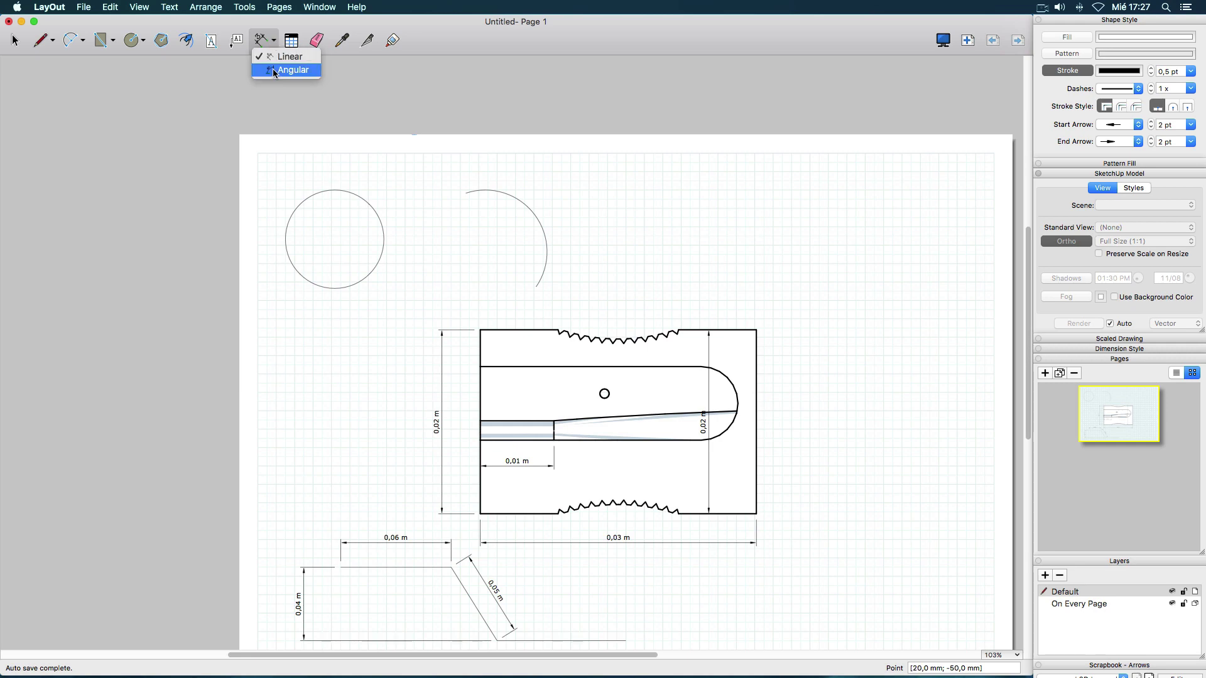
click(277, 58)
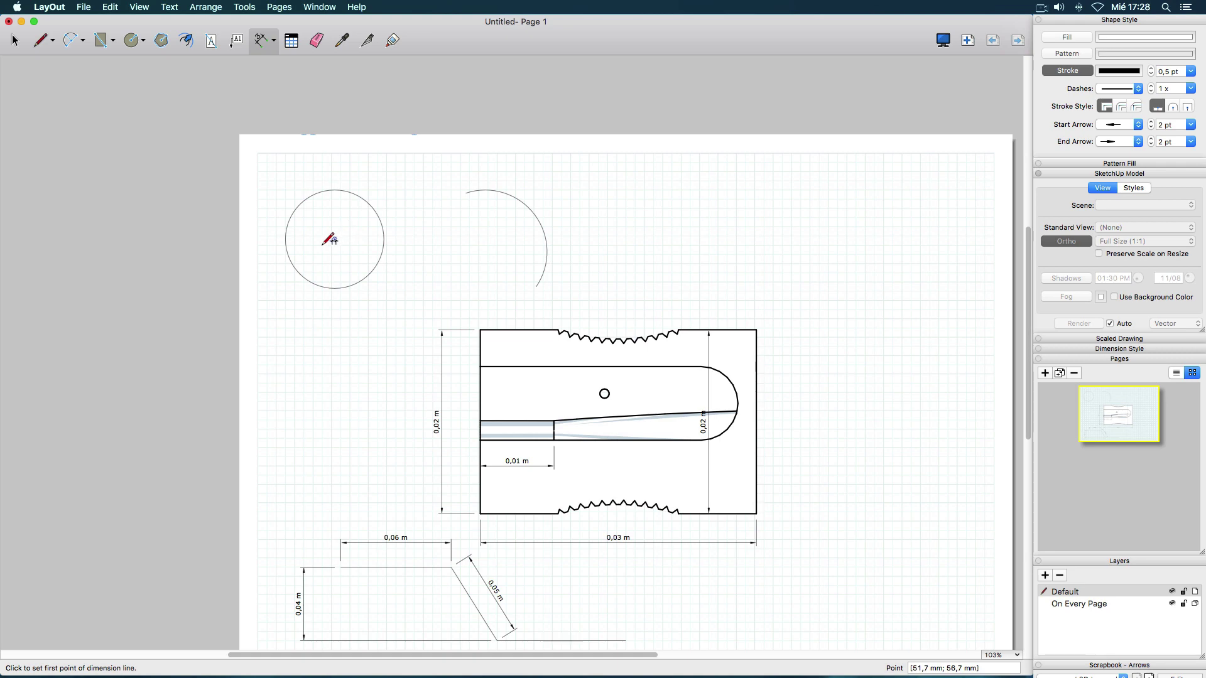
click(292, 264)
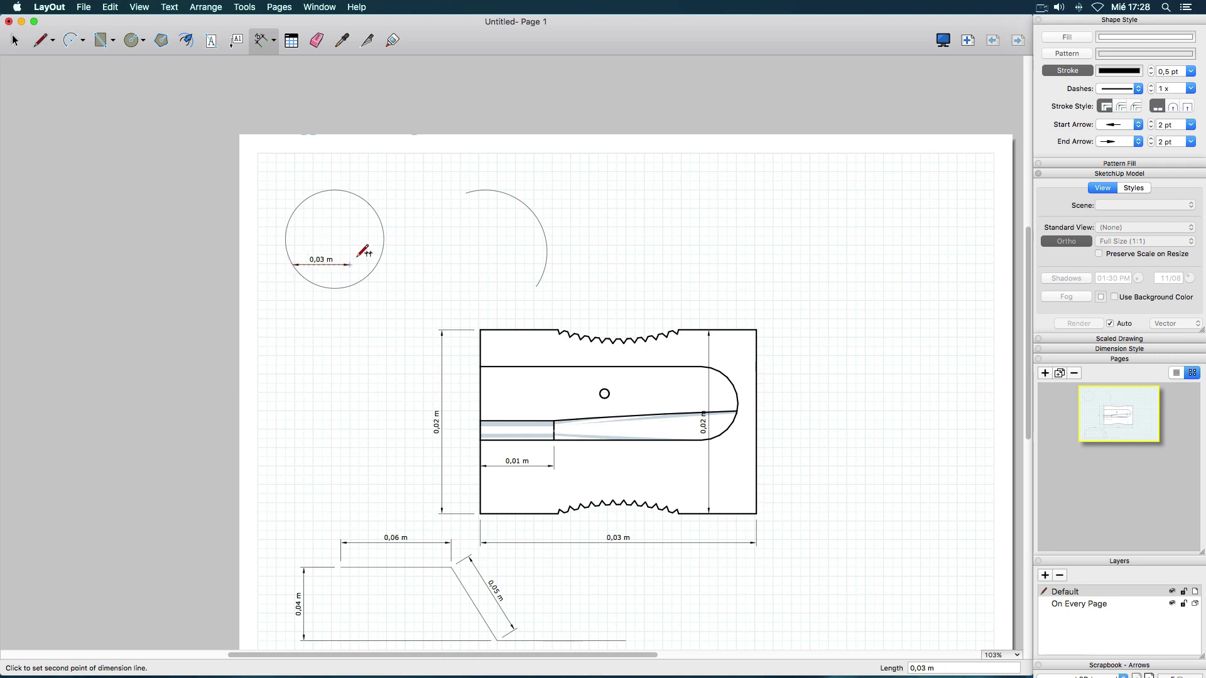
click(377, 216)
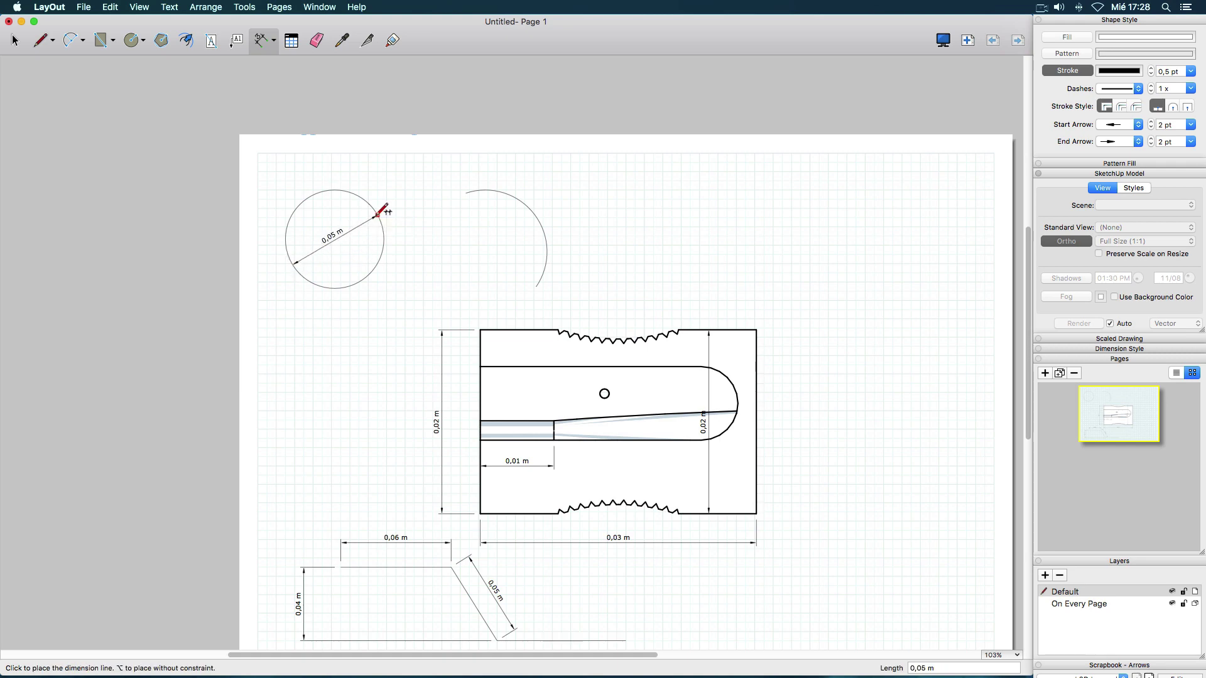
click(378, 215)
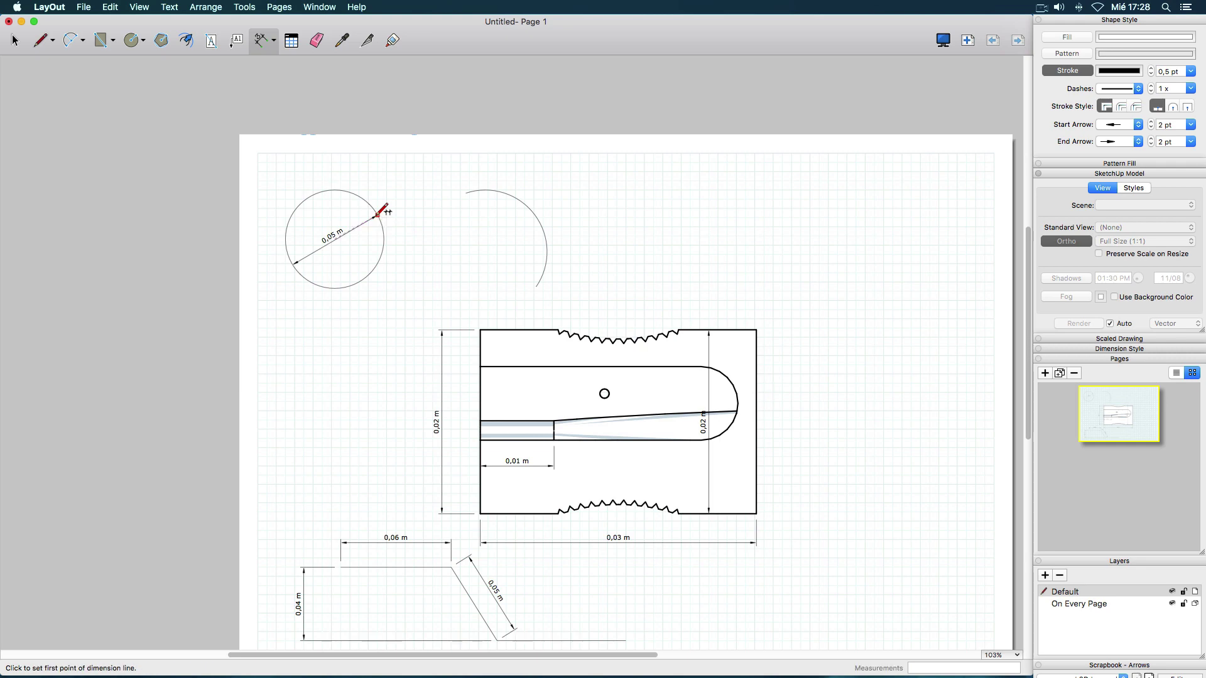
Move the circle's diameter dimension out of the circle into the empty space below it.
click(15, 41)
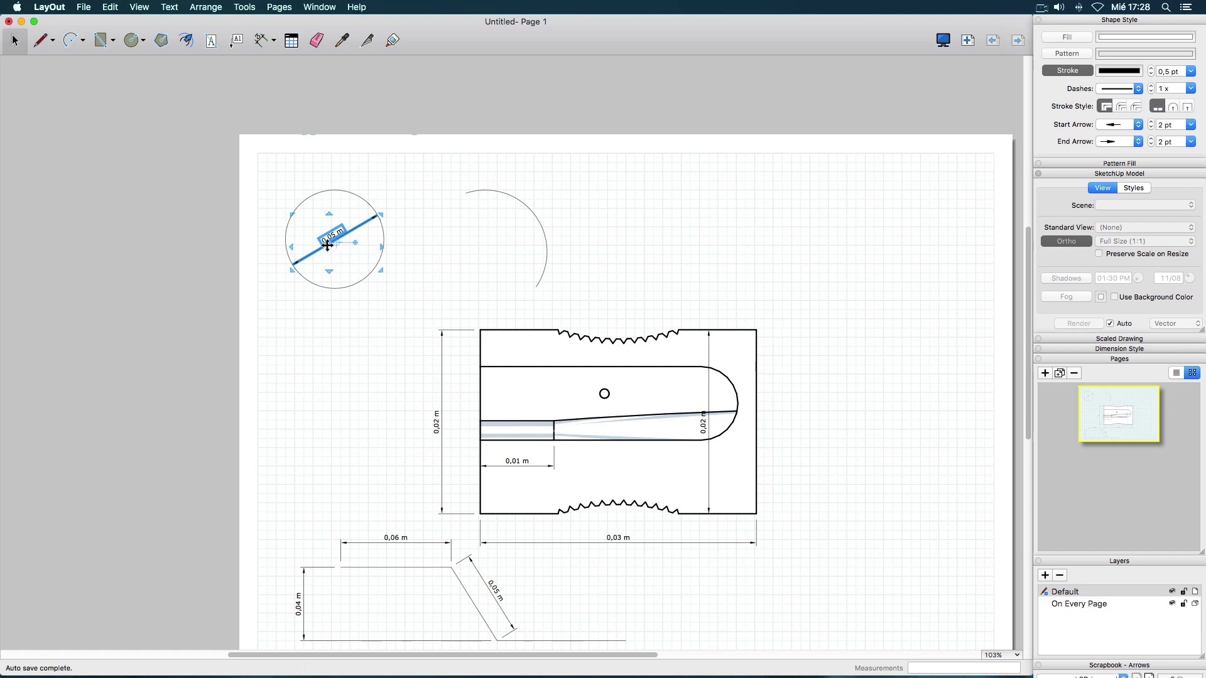
drag(323, 245, 316, 335)
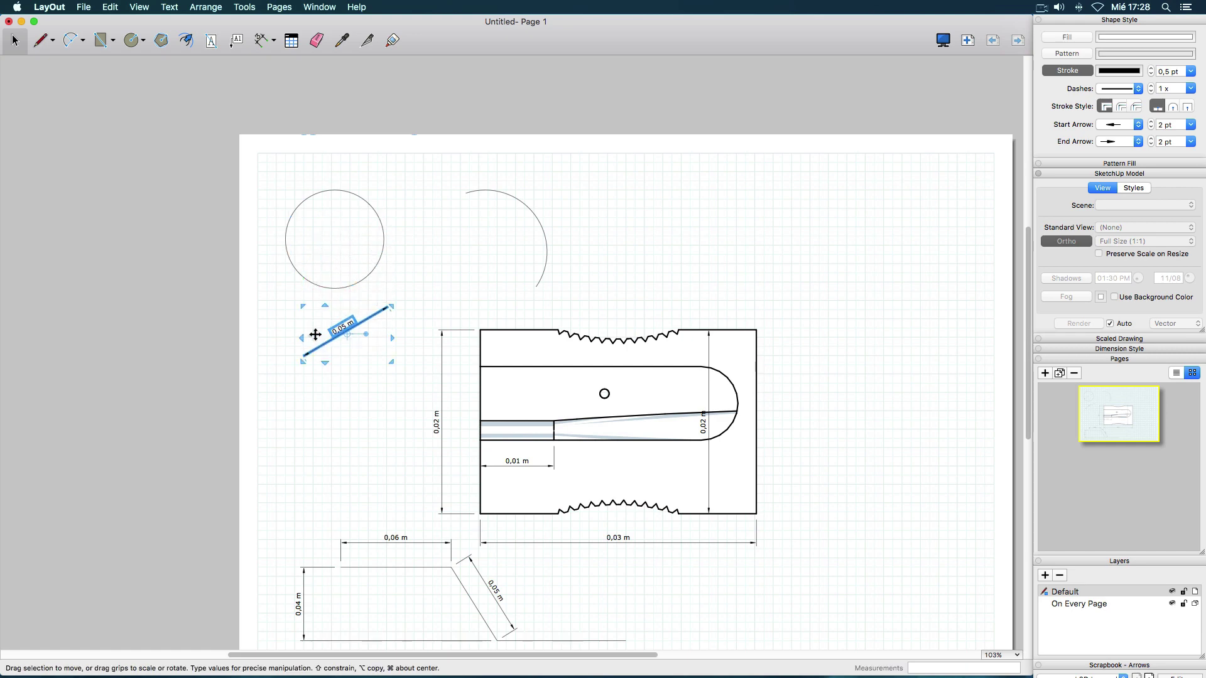
click(275, 328)
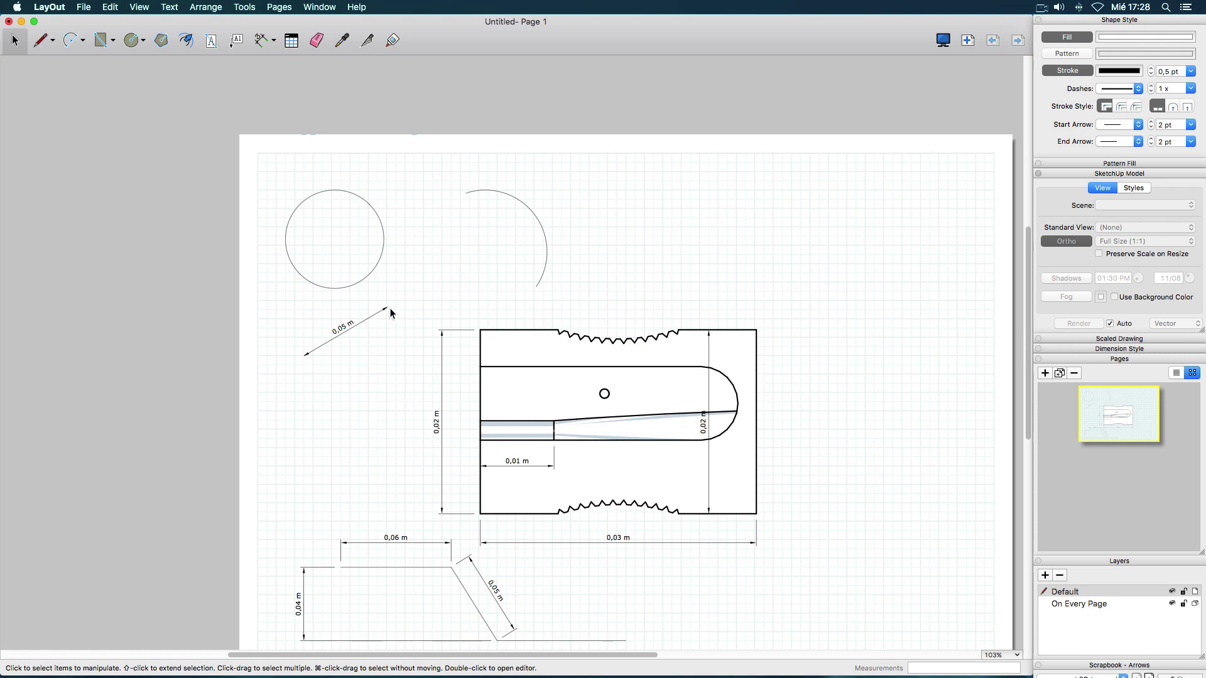
click(349, 329)
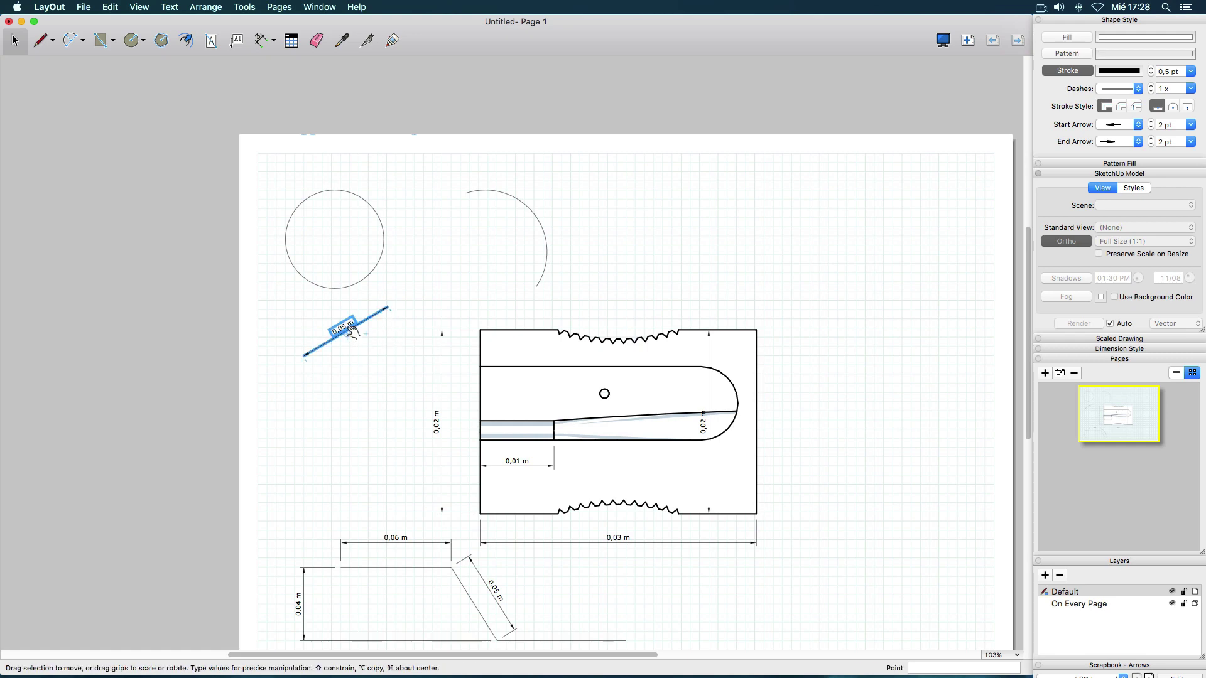
click(234, 331)
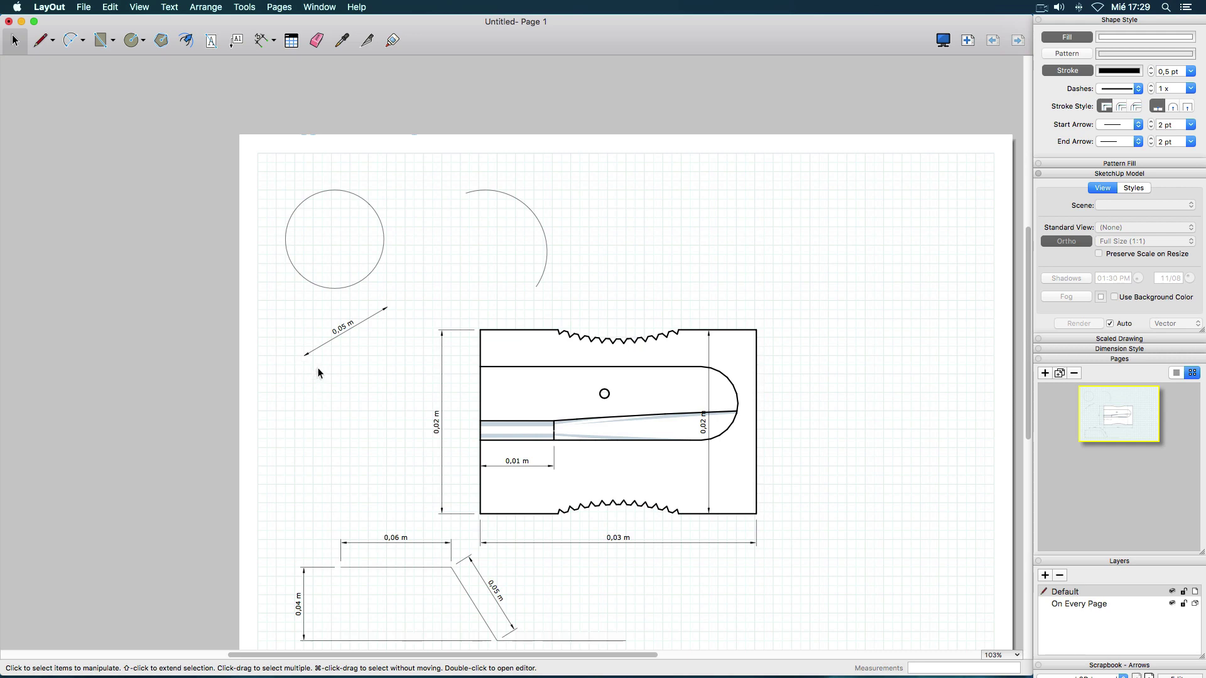
Draw a second slanted Linear dimension below the moved one, offsetting its dimension line so that it has extension lines.
click(260, 41)
click(304, 432)
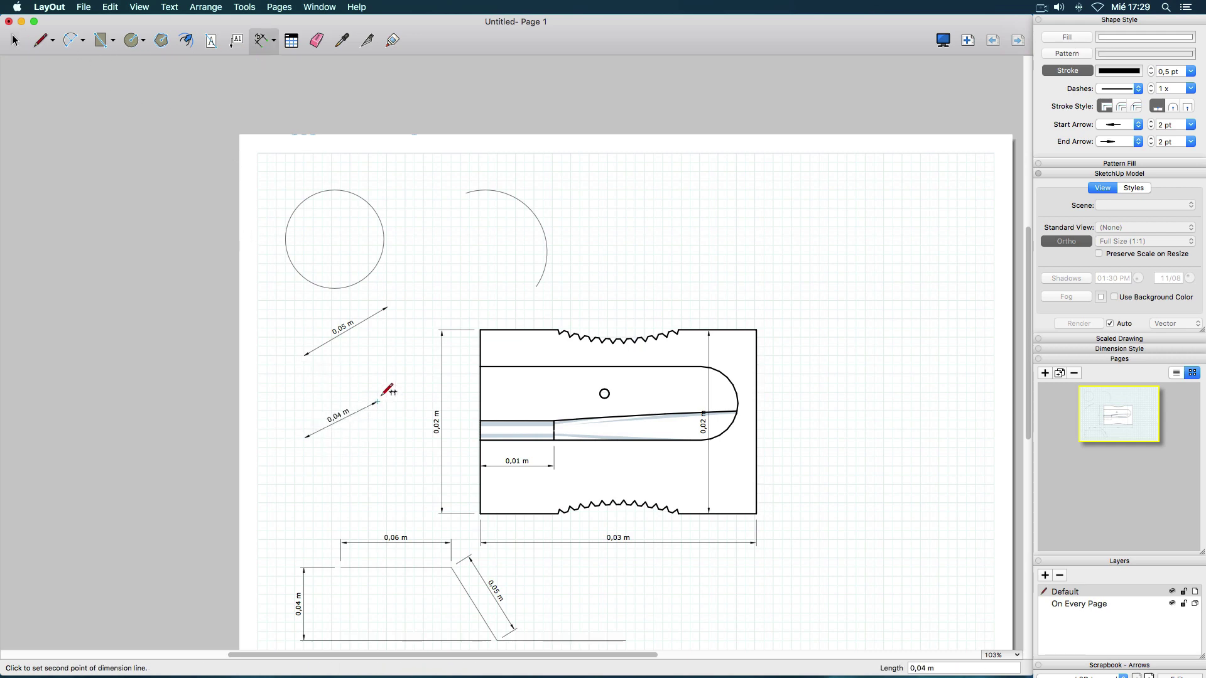
click(397, 379)
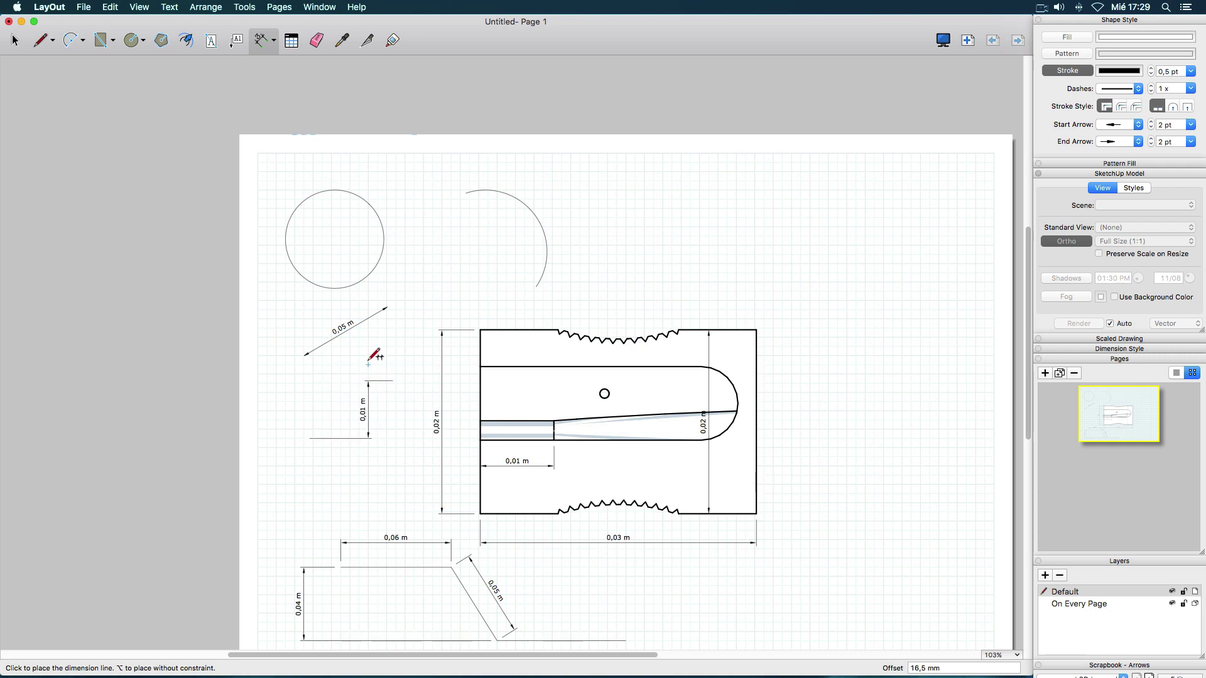
click(379, 348)
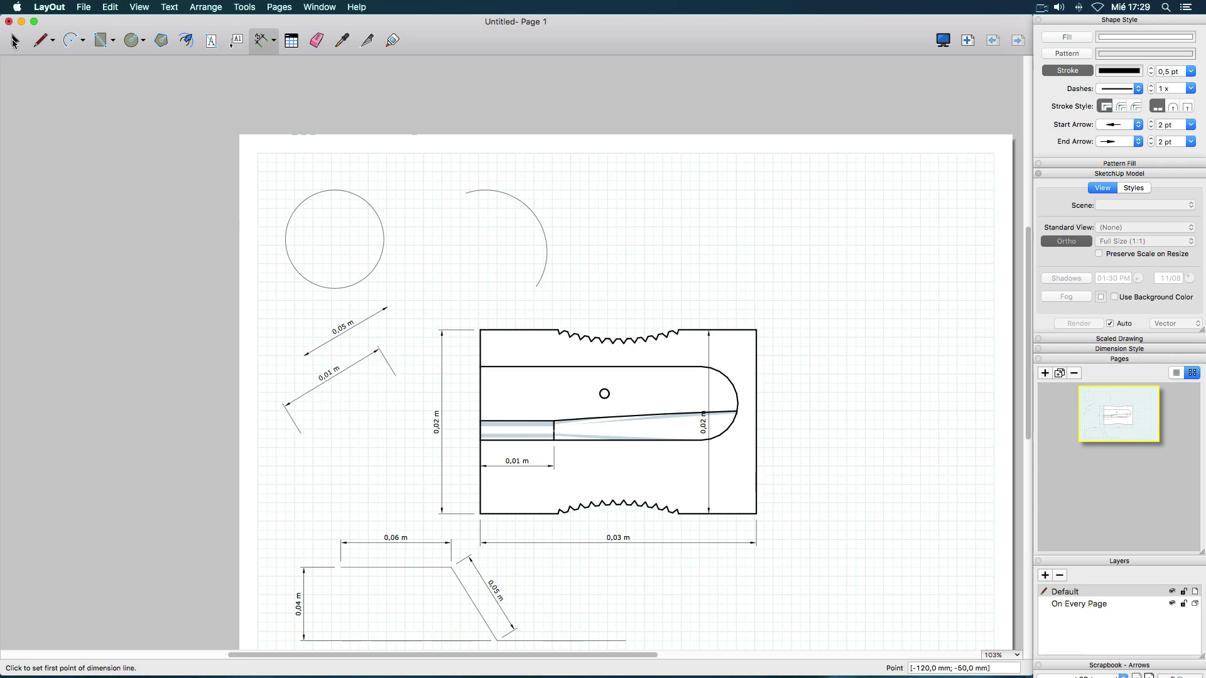
Delete both slanted dimensions below the circle.
click(15, 40)
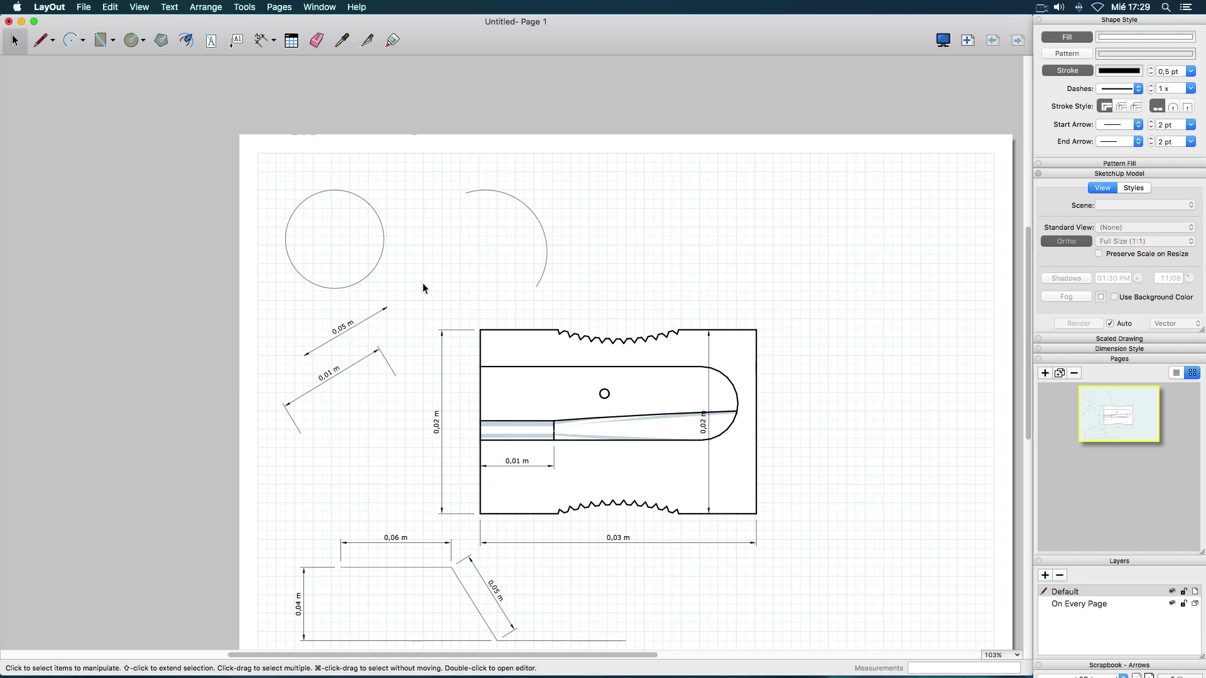
click(381, 353)
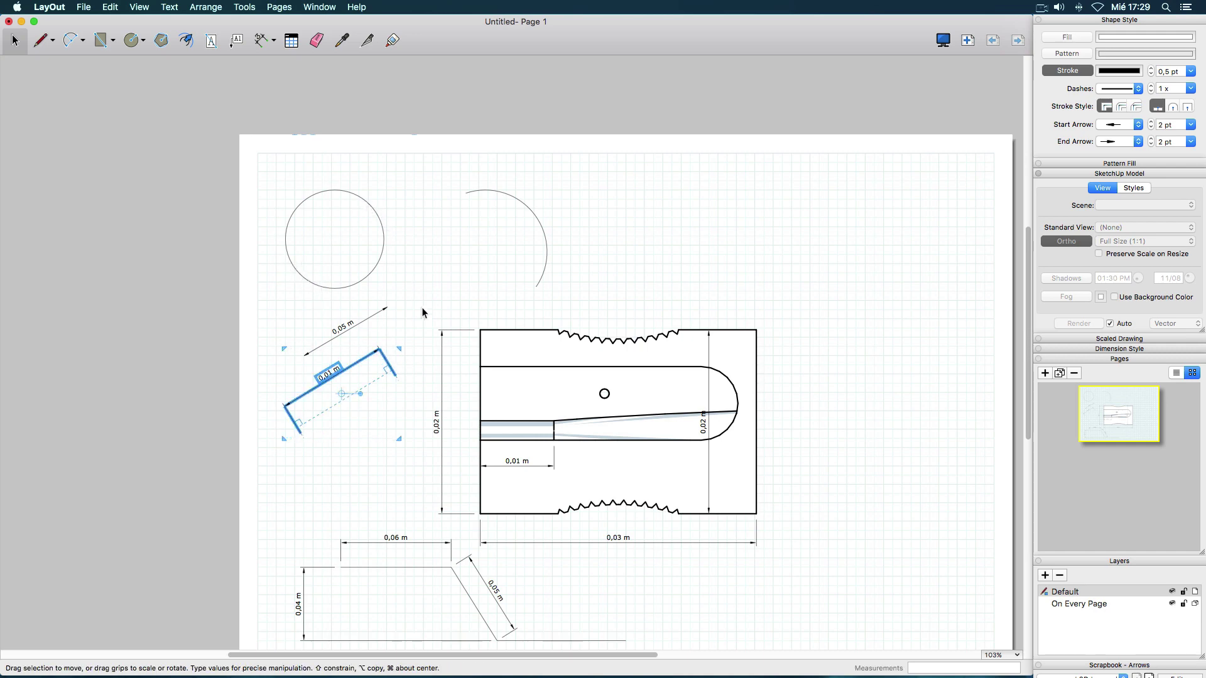
key(Delete)
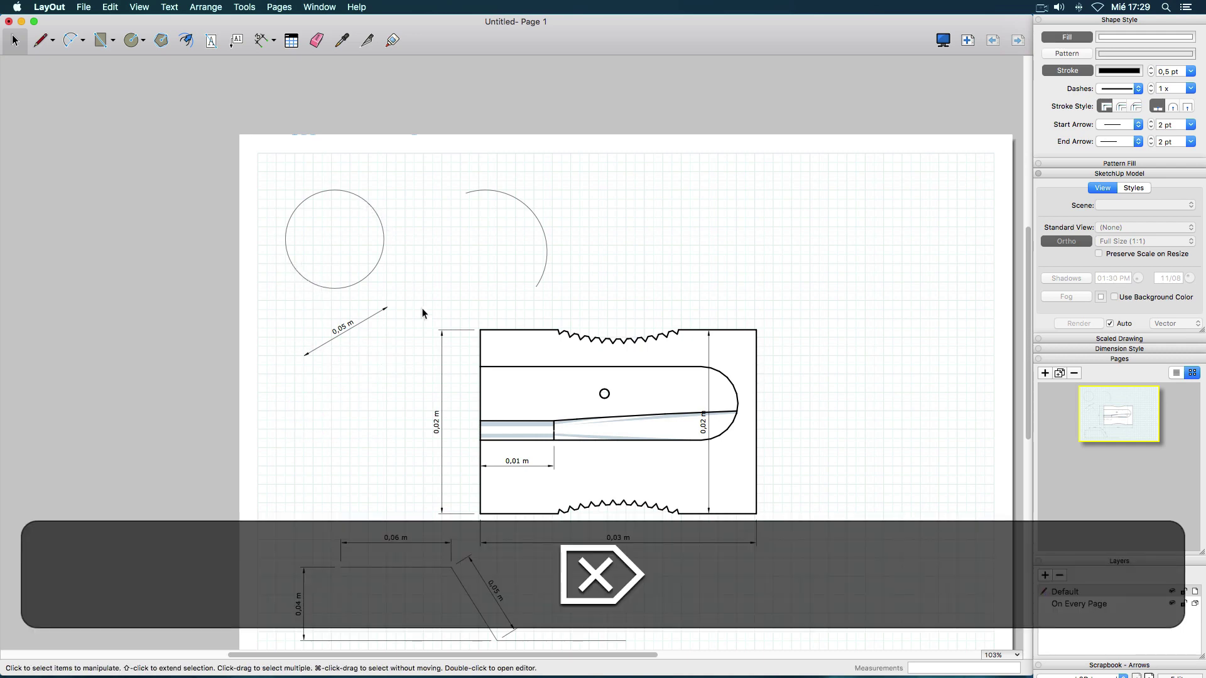
click(363, 321)
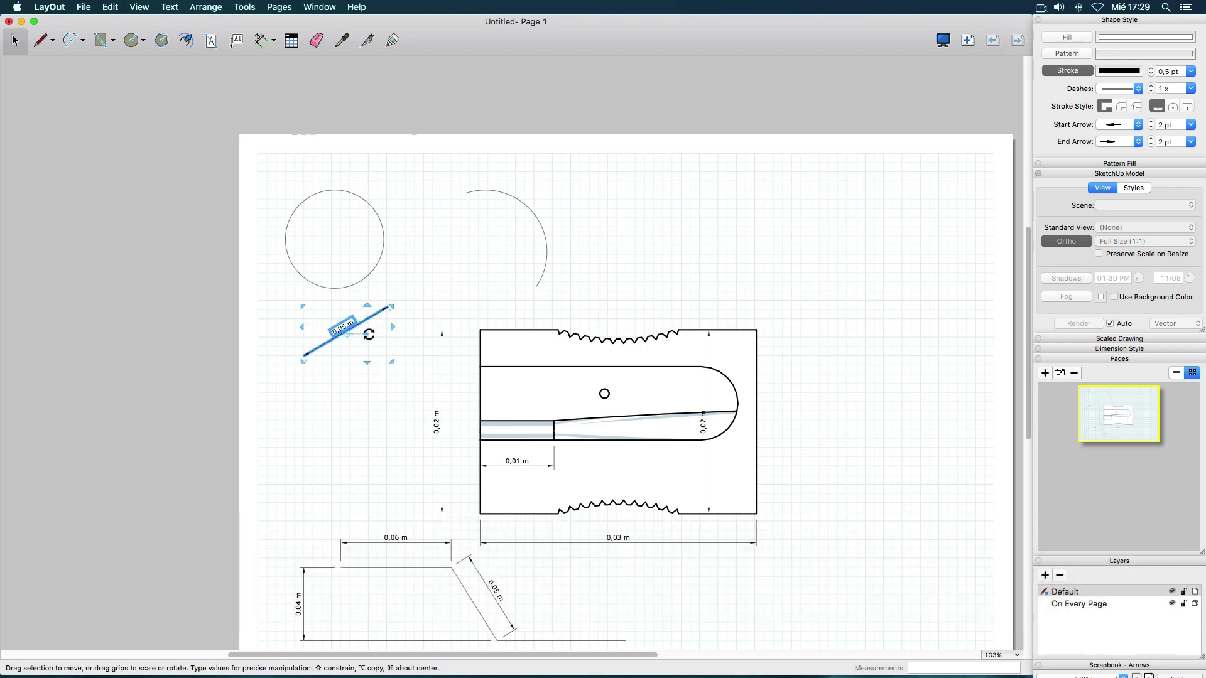
key(Delete)
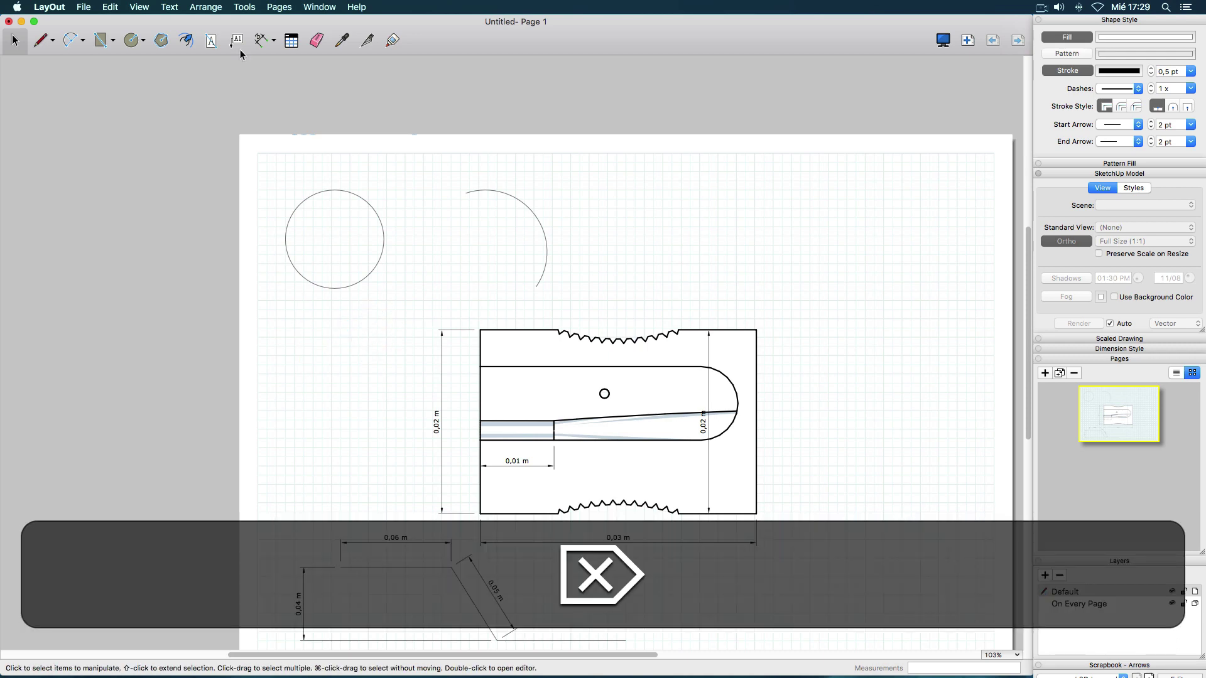
Dimension the circle's diameter with a slanted Linear dimension from its lower-left edge to its upper-right edge.
click(260, 40)
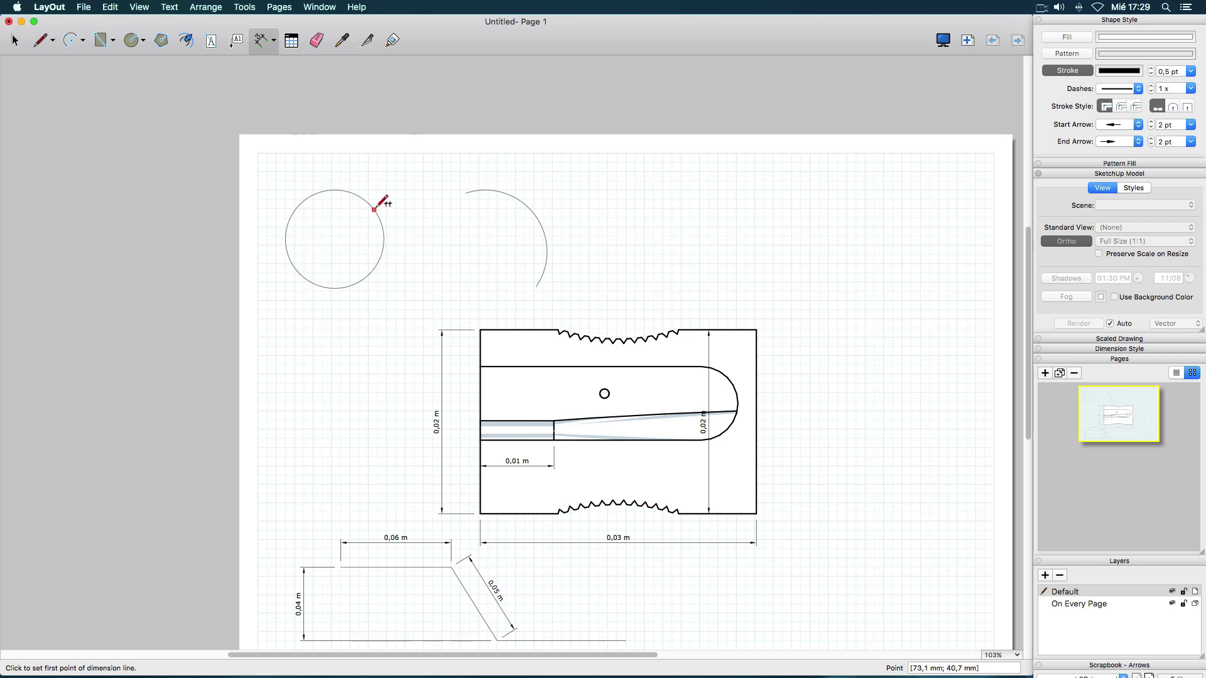
click(296, 269)
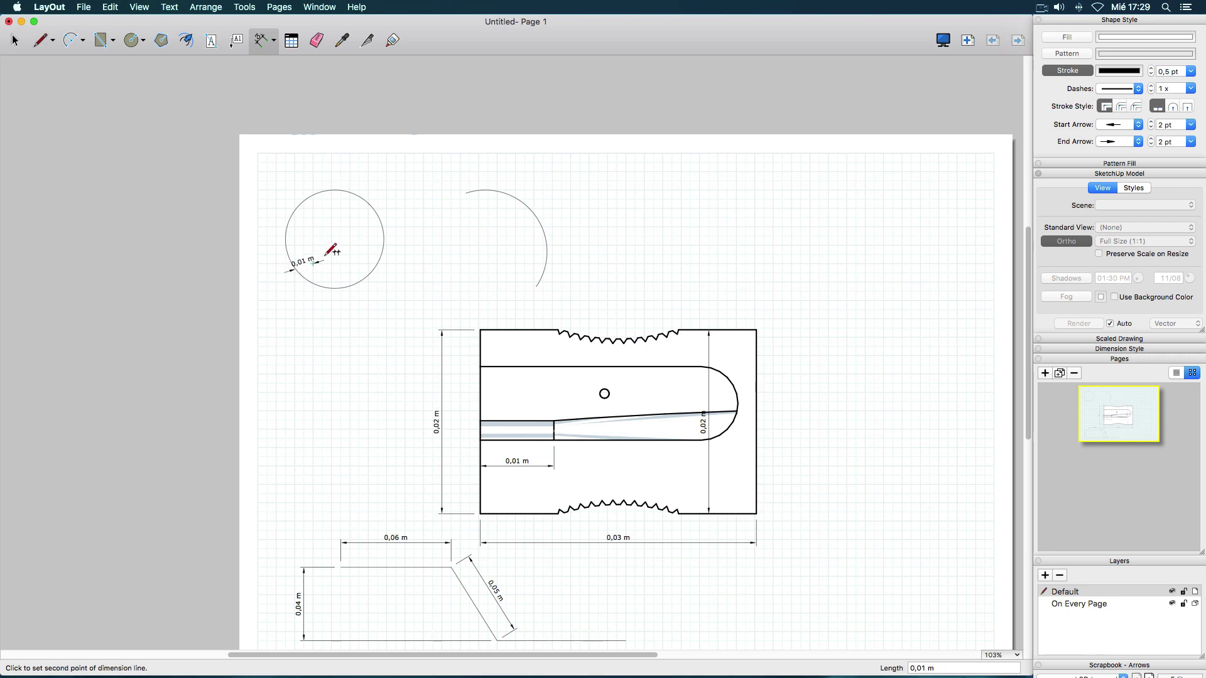
click(373, 209)
click(375, 207)
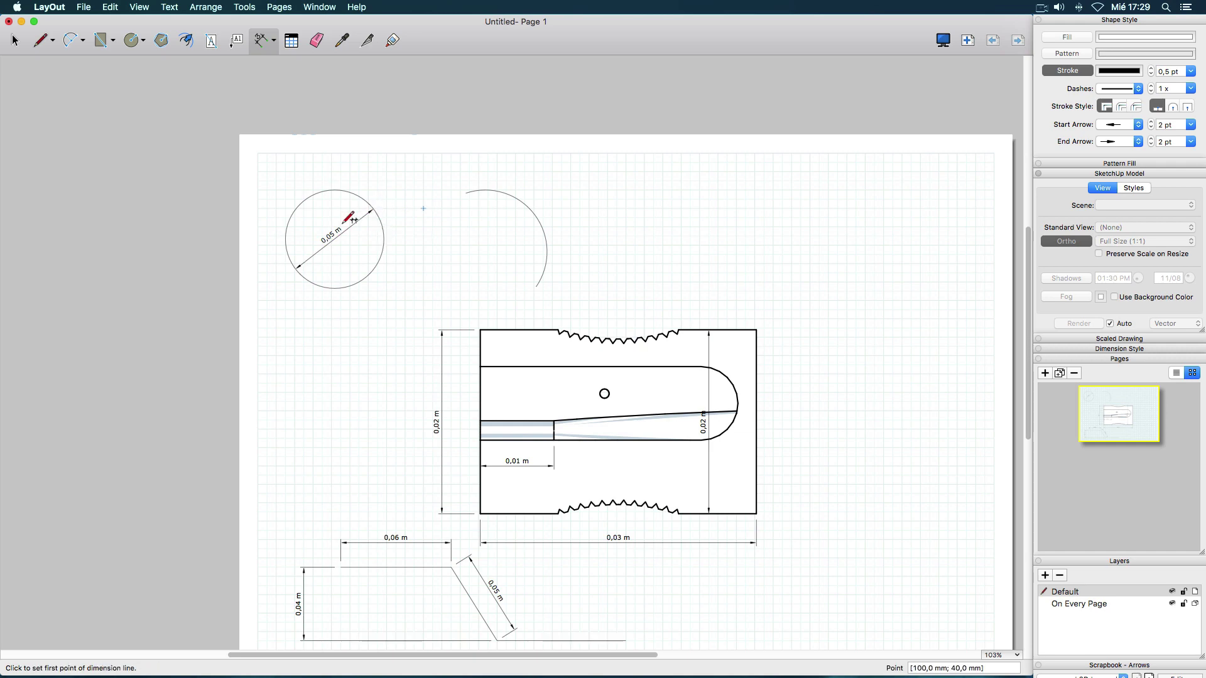
Add the Align Centers Horizontally and Align Centers Vertically tools to the toolbar and centre the diameter dimension on the circle.
click(15, 40)
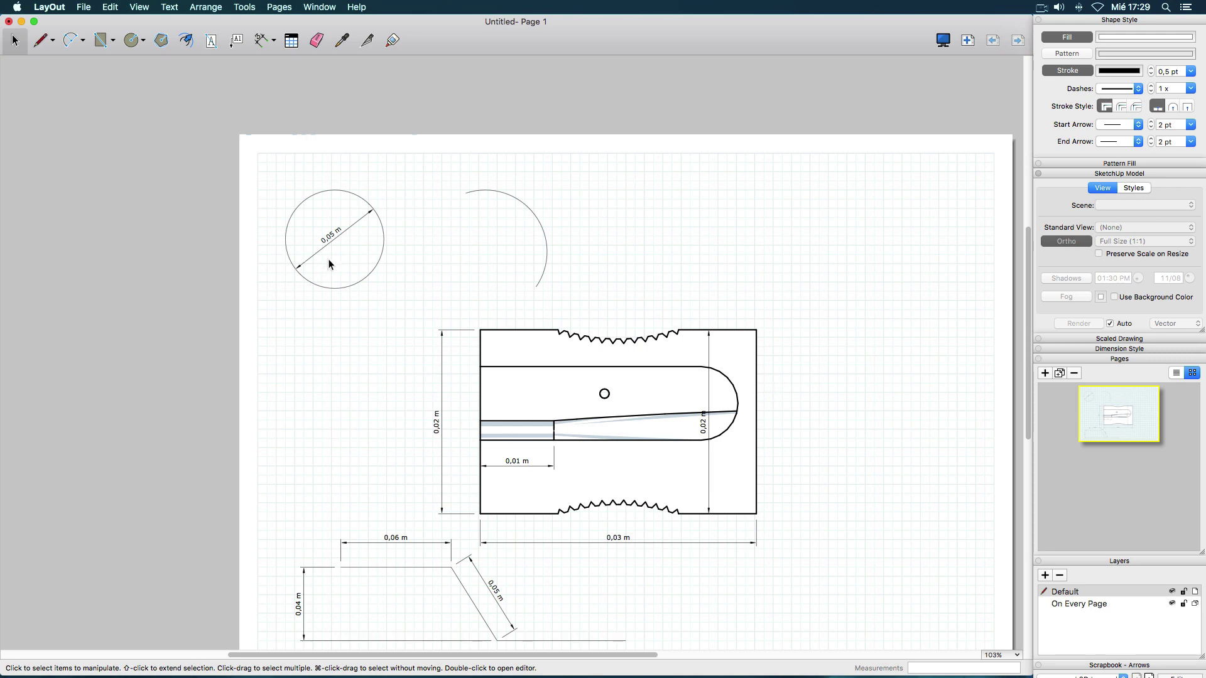
click(345, 231)
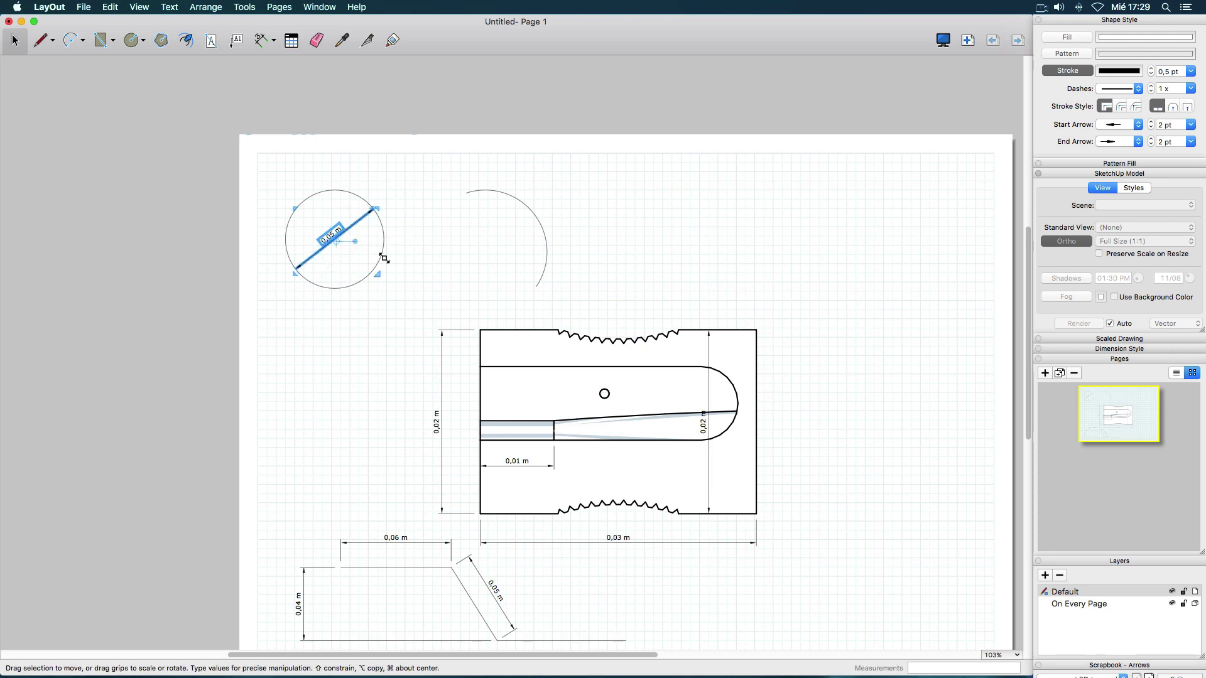
shift+click(339, 191)
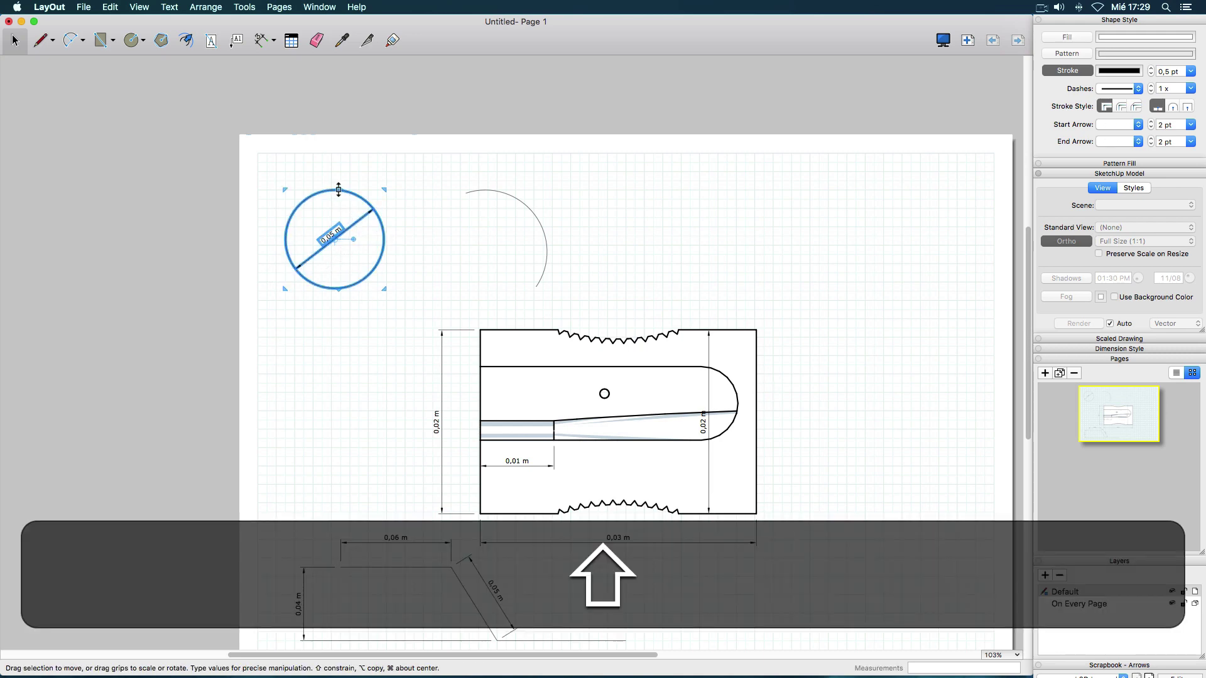
right_click(465, 45)
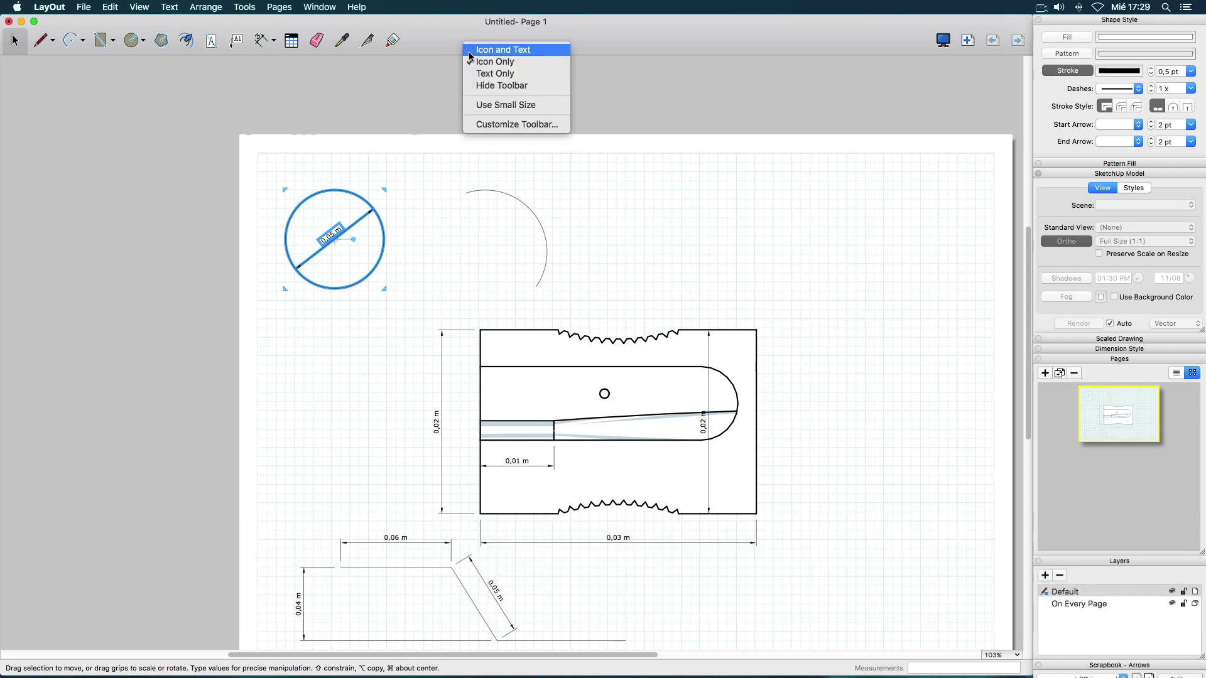
click(519, 123)
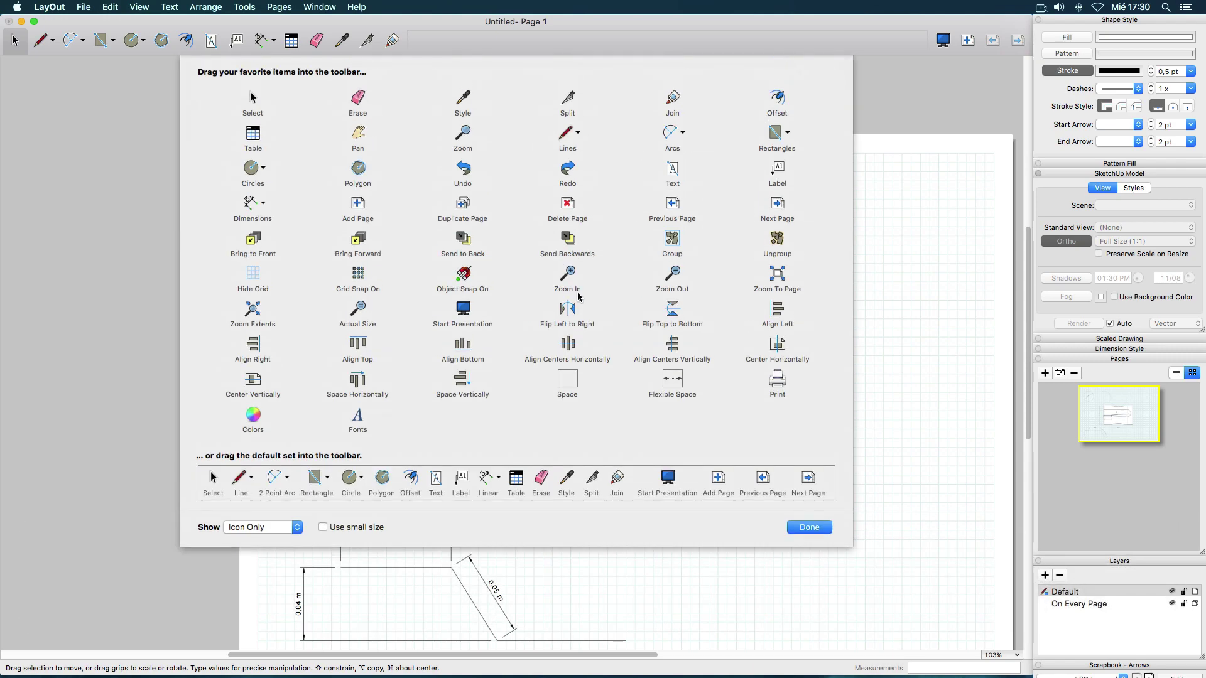
drag(567, 343, 439, 43)
drag(669, 353, 453, 44)
click(807, 531)
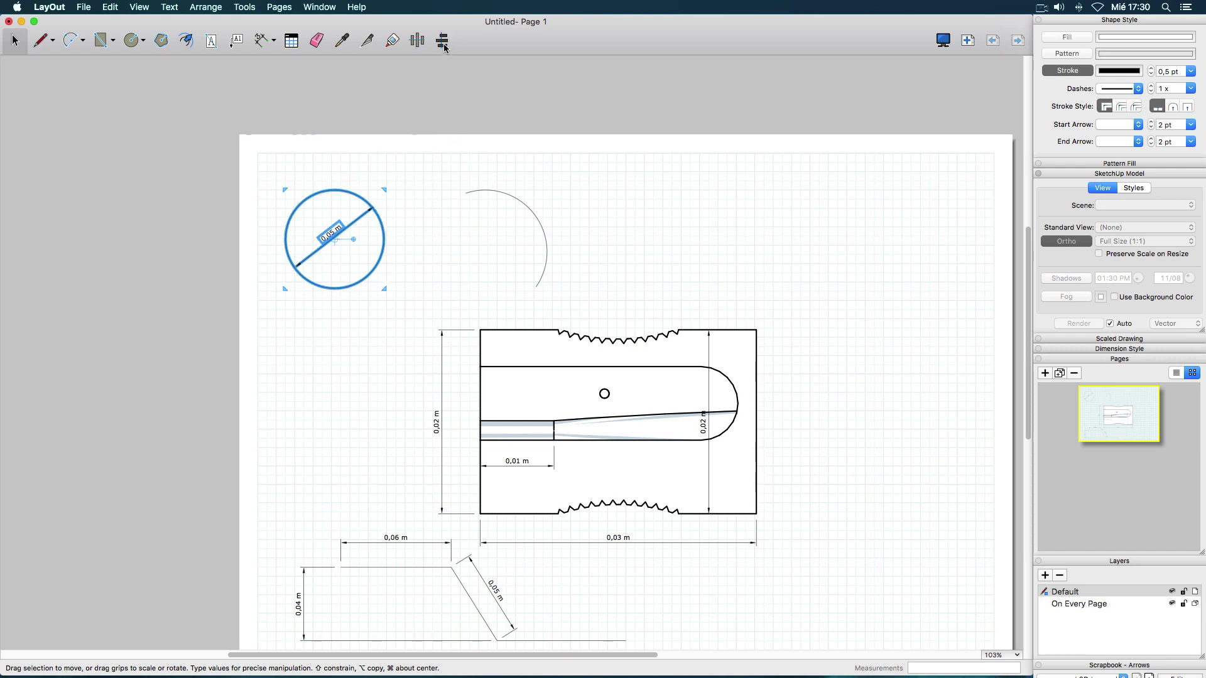
click(421, 182)
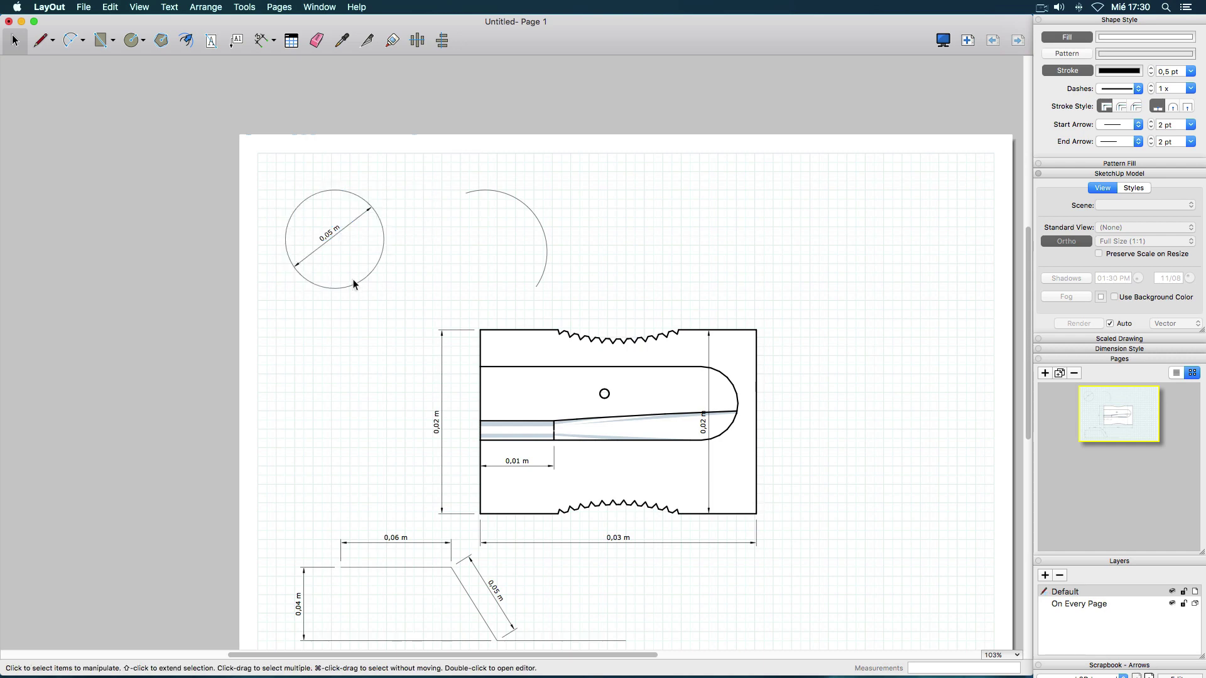
Compare the centre grips of the circle and its diameter dimension, selecting each one in turn.
click(348, 231)
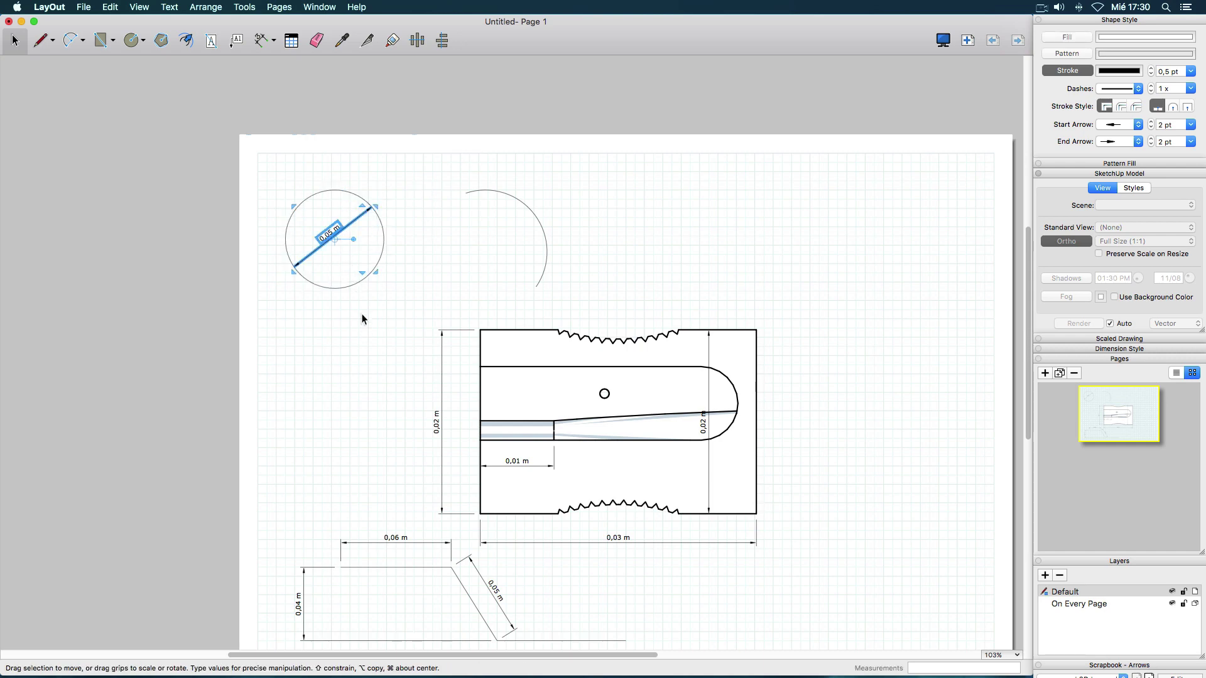
click(346, 287)
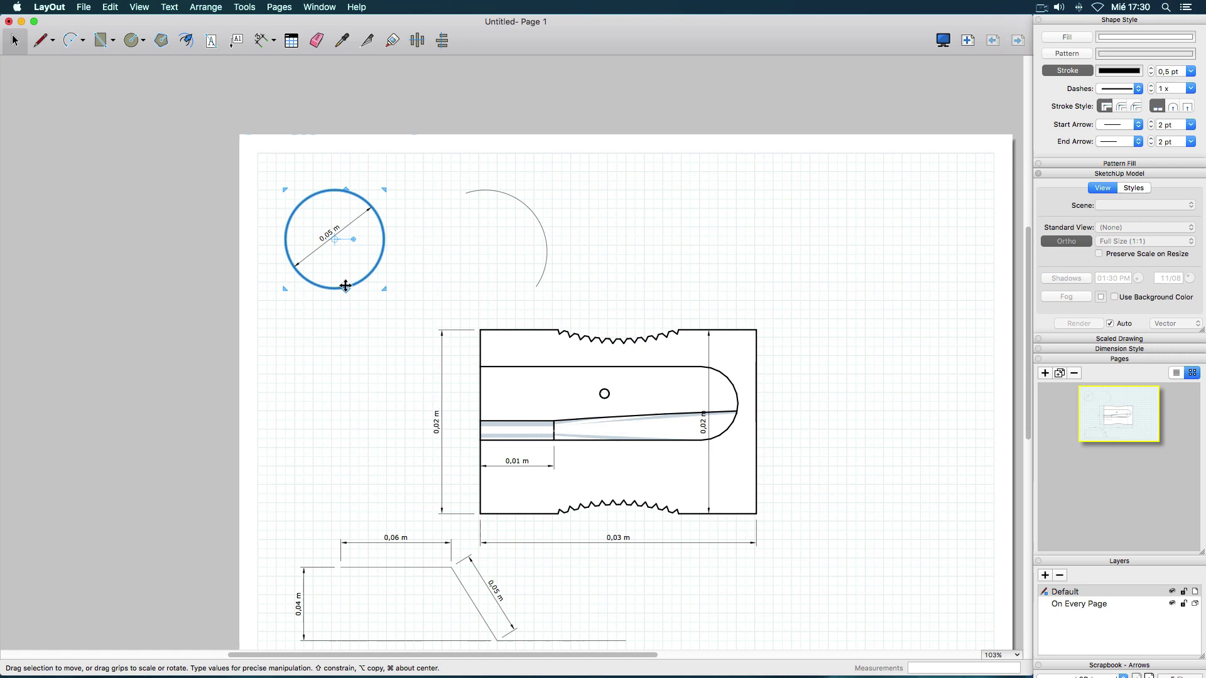
click(315, 250)
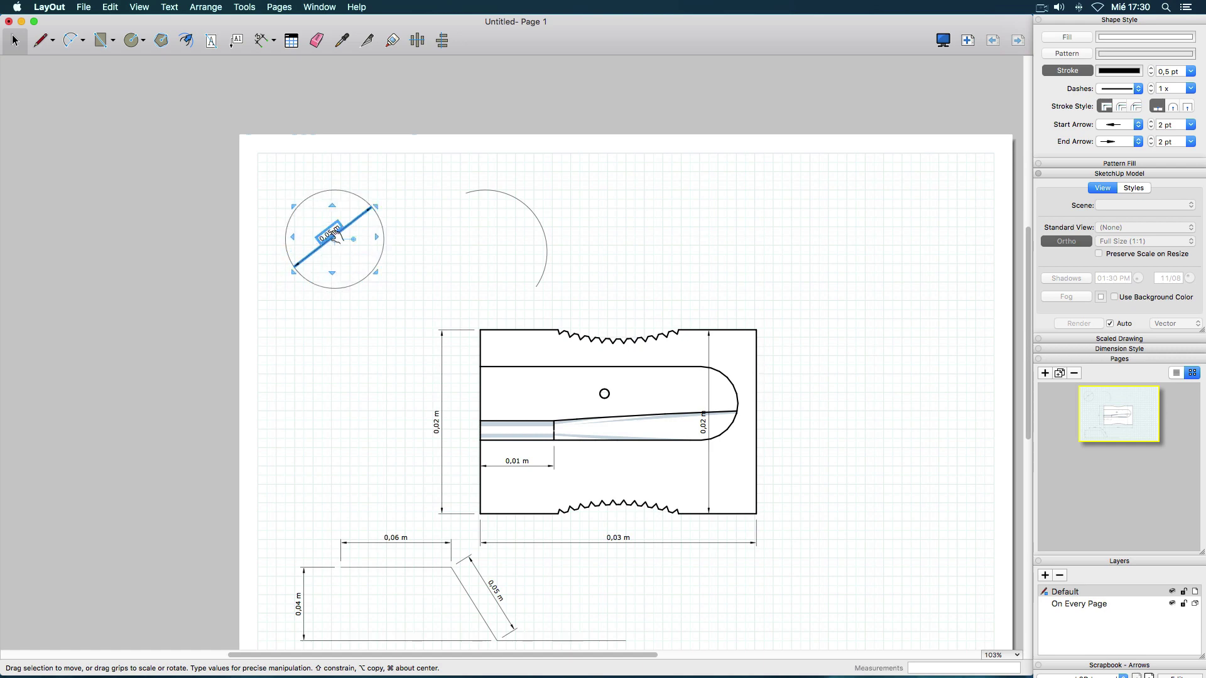
click(270, 285)
scroll(337, 245, up, 6)
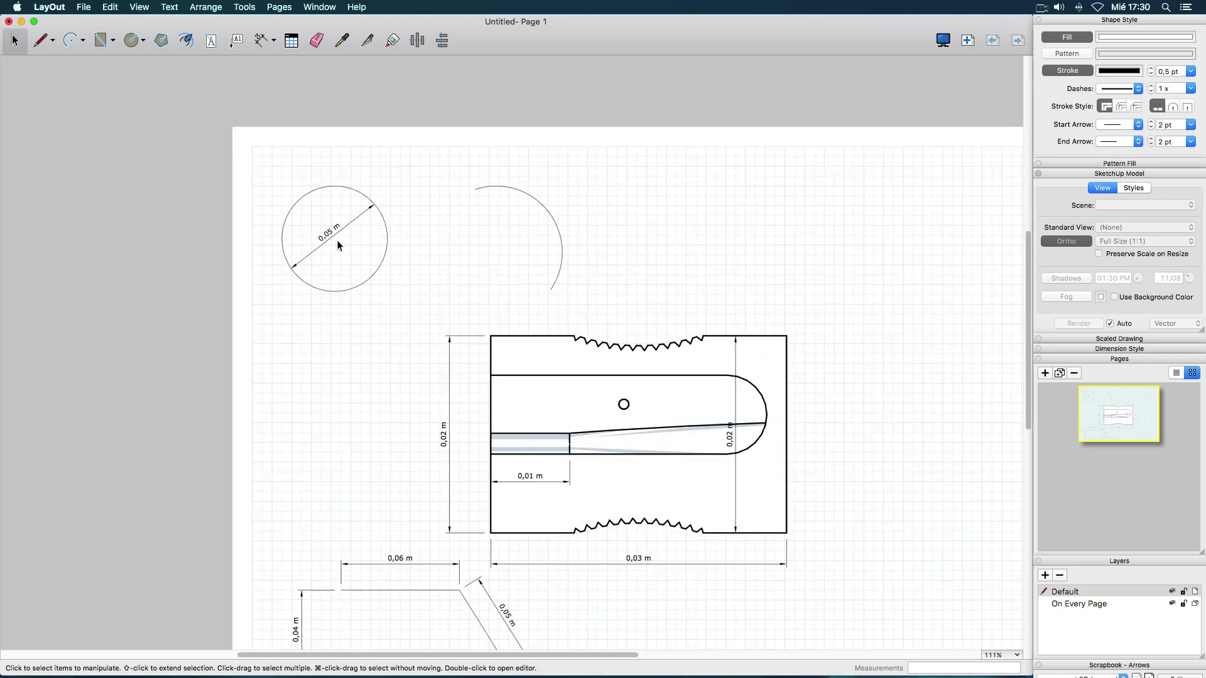
scroll(338, 233, up, 1)
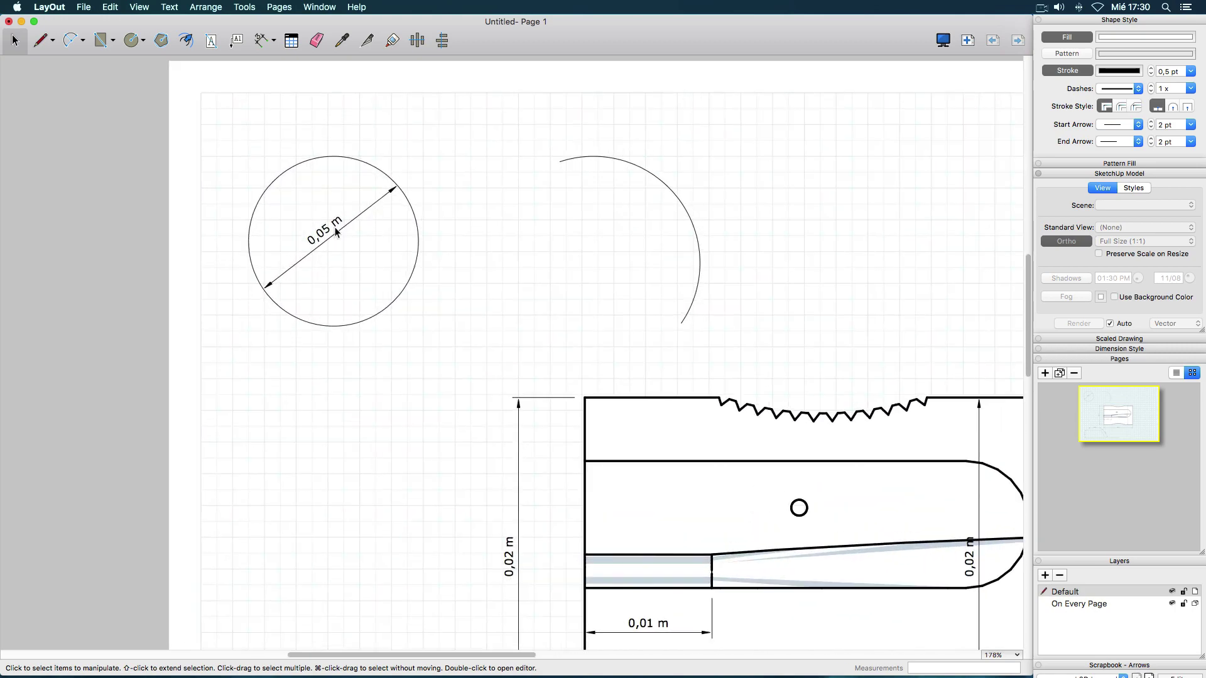
Move the diameter dimension out of the circle into the empty space below the arc and try repositioning its centre grip.
click(338, 237)
drag(338, 232, 532, 314)
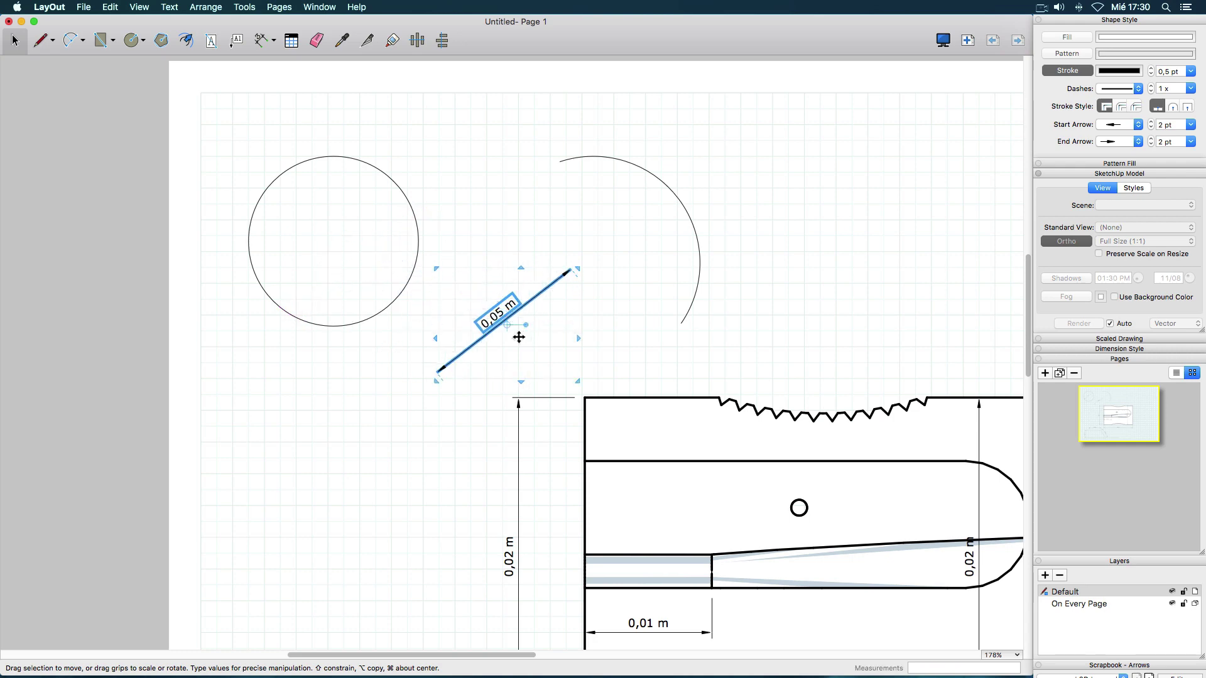
mouse_move(507, 325)
mouse_down()
mouse_move(532, 345)
mouse_move(512, 321)
mouse_up()
click(485, 354)
click(512, 328)
double_click(513, 332)
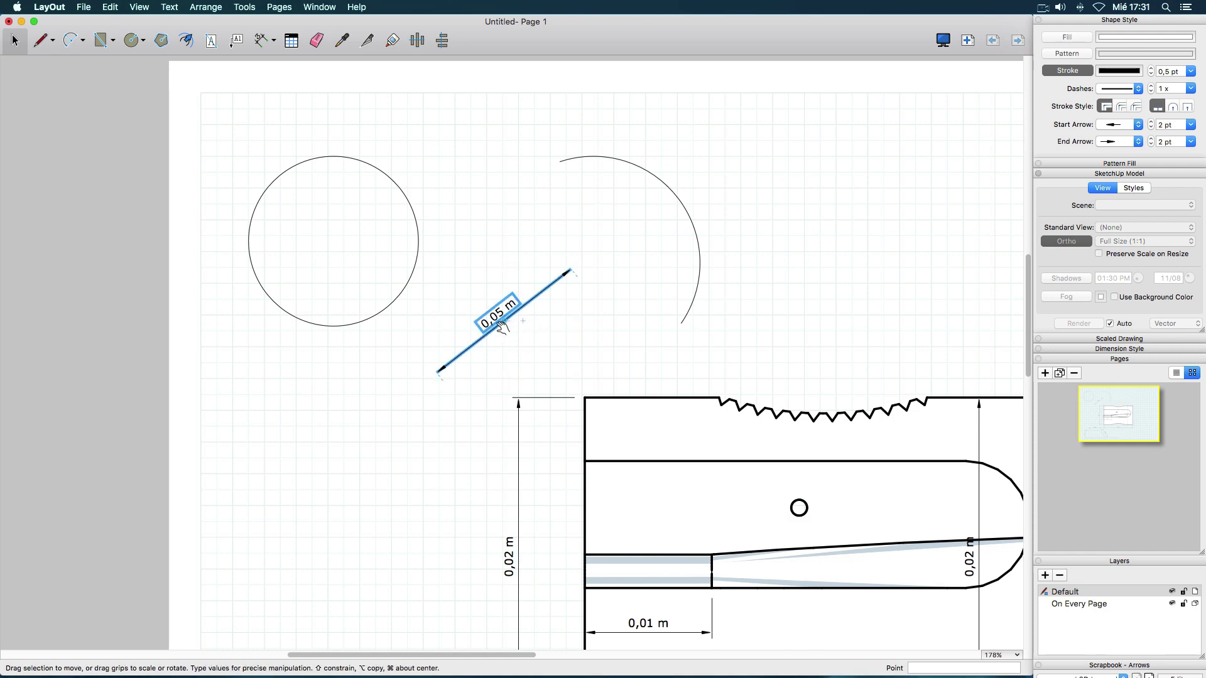
key(Escape)
Turn off Grid Snap and deselect the diameter dimension.
click(282, 9)
mouse_move(260, 10)
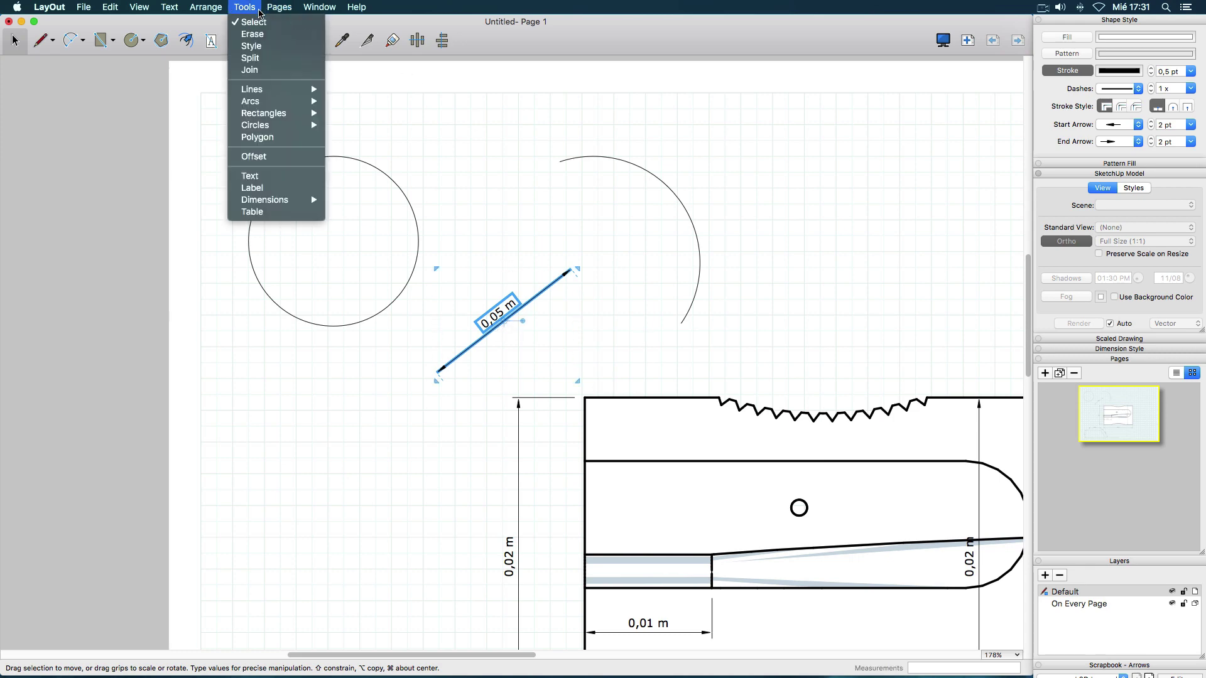
mouse_move(211, 9)
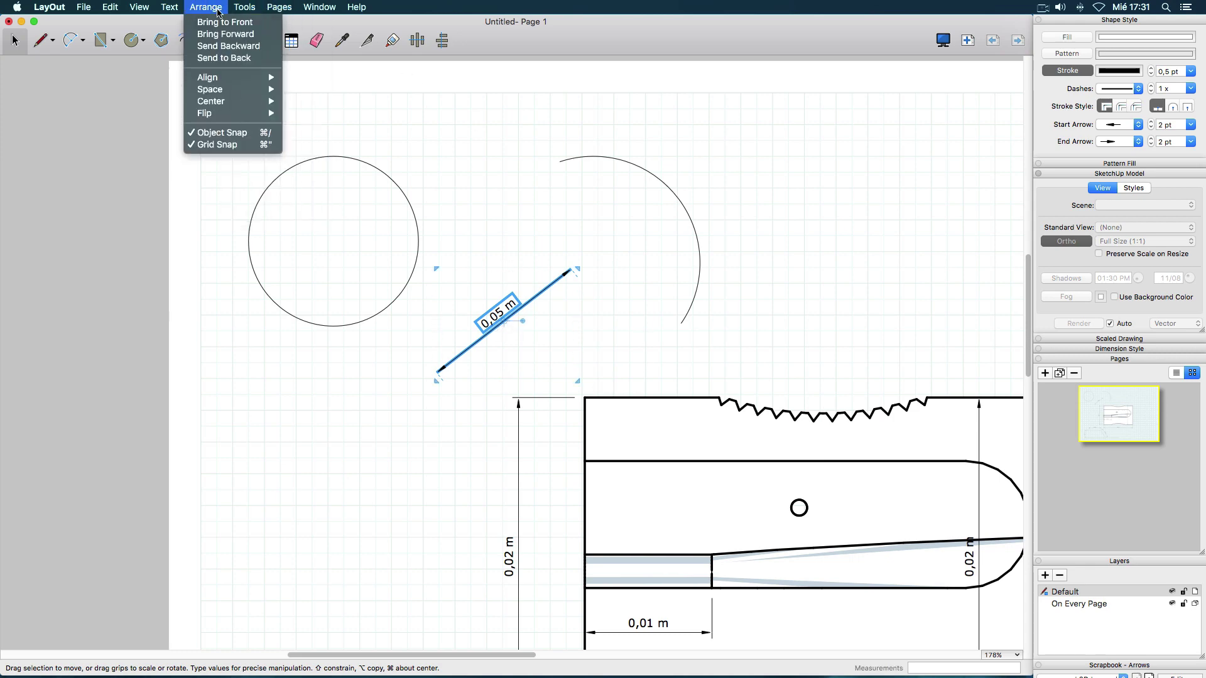
click(242, 149)
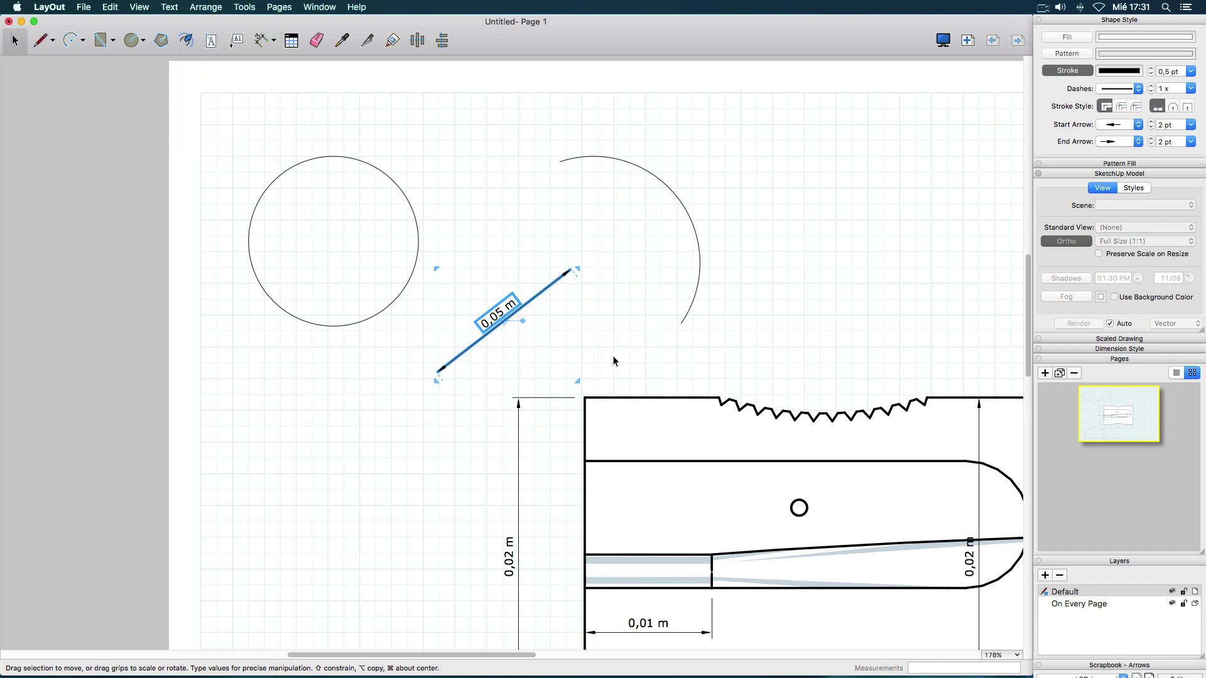
click(589, 312)
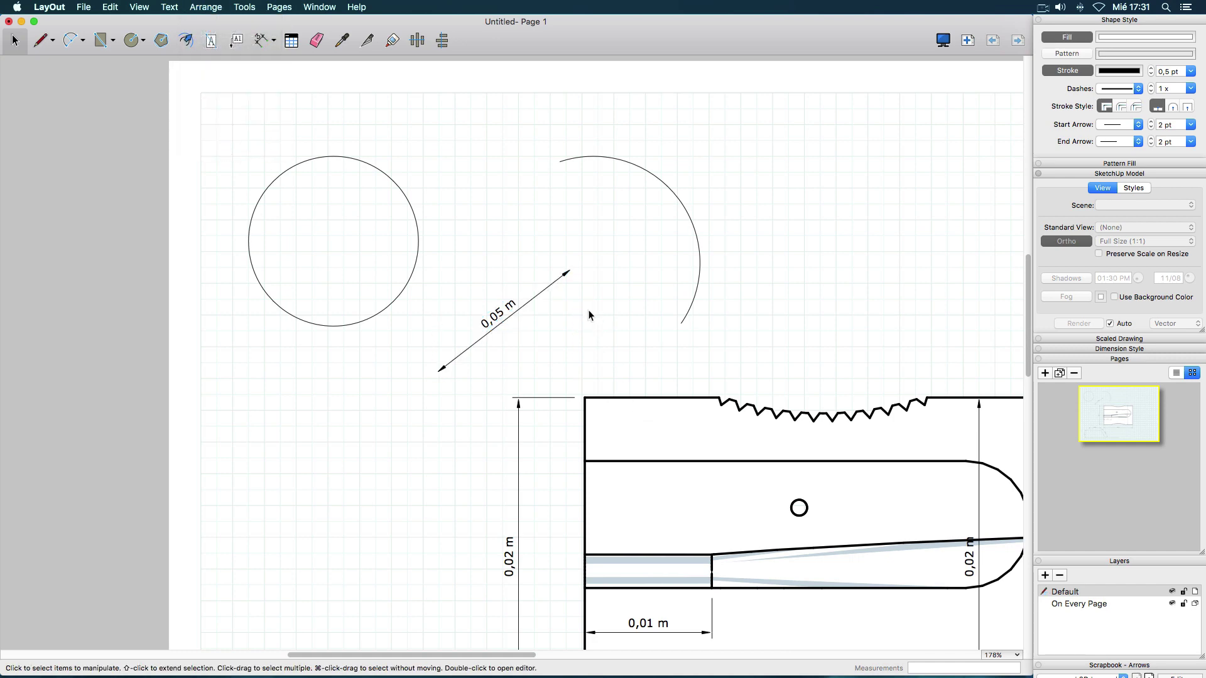
Try again to reposition the centre grip of the diameter dimension with Grid Snap off.
click(531, 301)
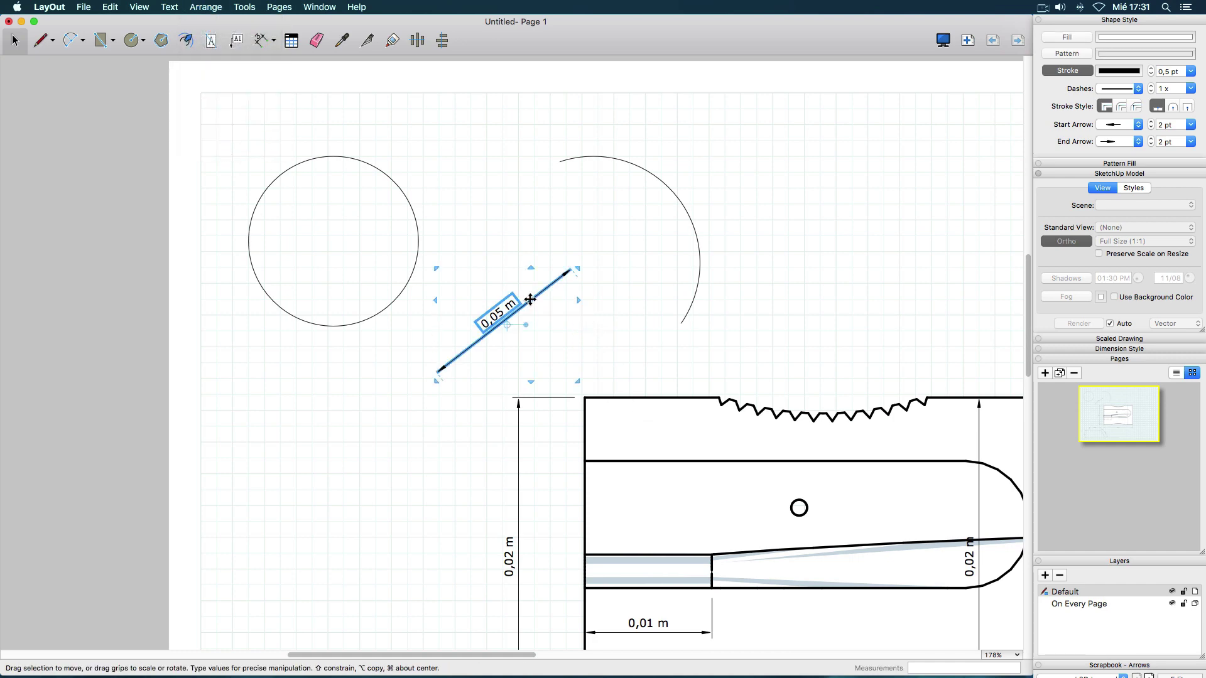
double_click(511, 327)
key(Escape)
click(284, 216)
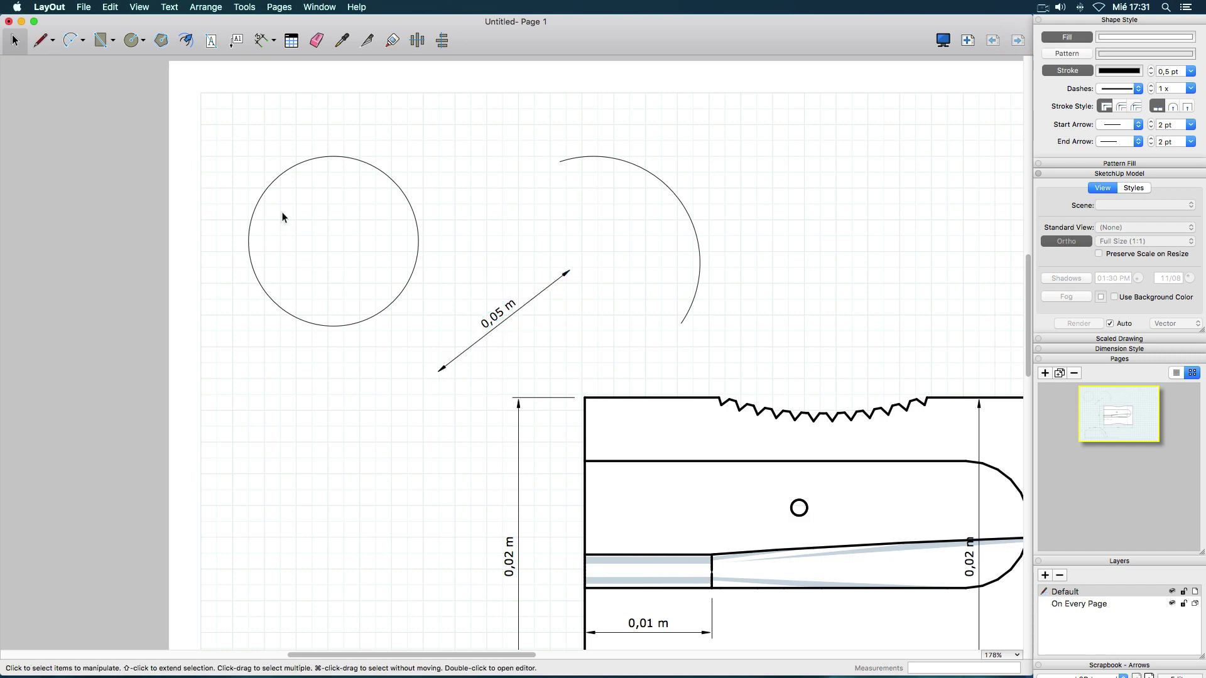
click(484, 326)
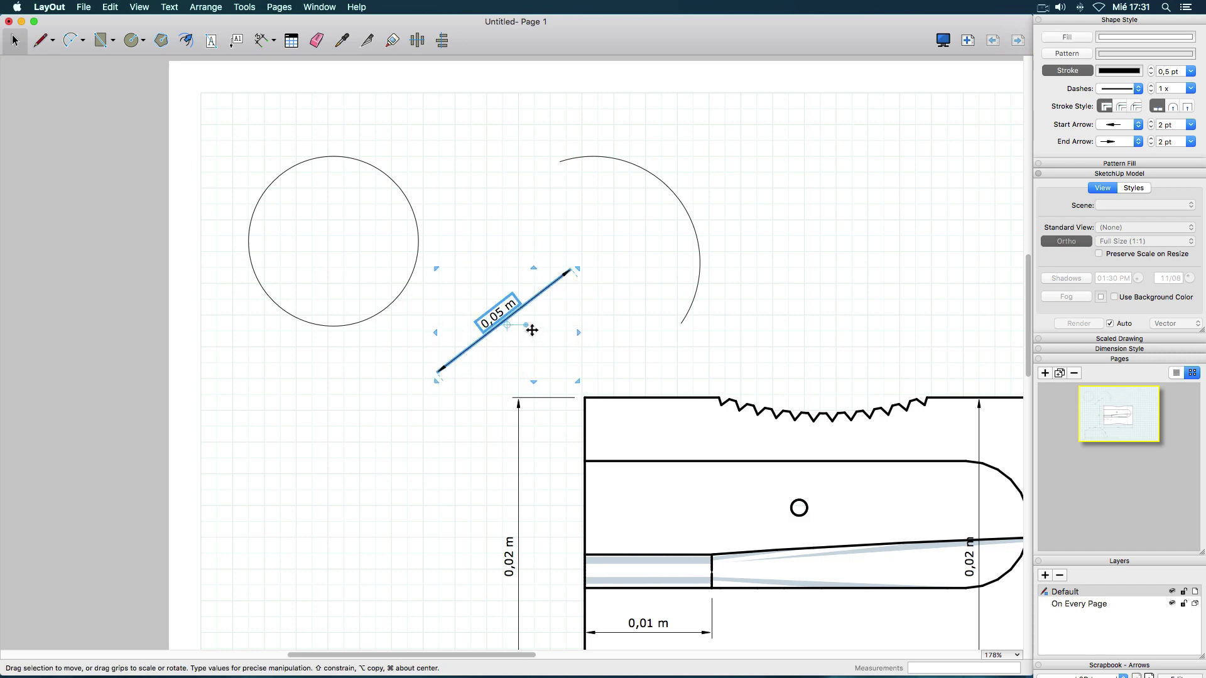
double_click(513, 328)
key(Escape)
click(609, 344)
click(517, 317)
Draw a diagonal line sloping down to the right in the empty space below the circle.
click(41, 40)
click(248, 427)
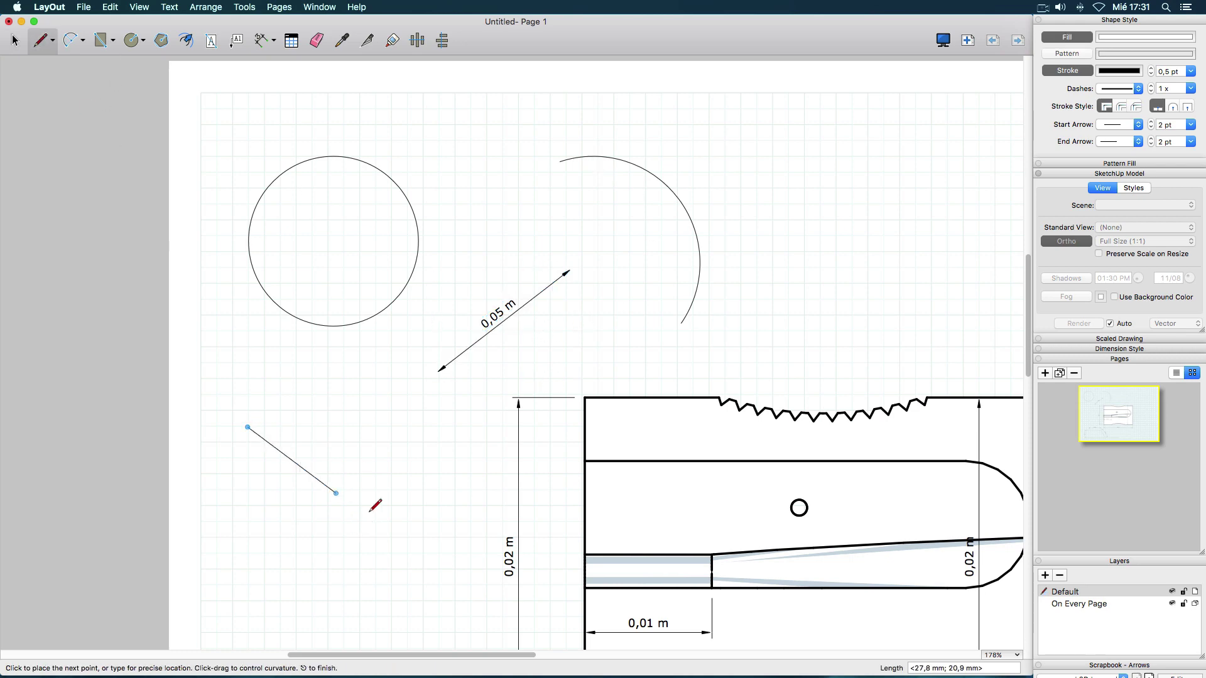
click(437, 542)
click(14, 43)
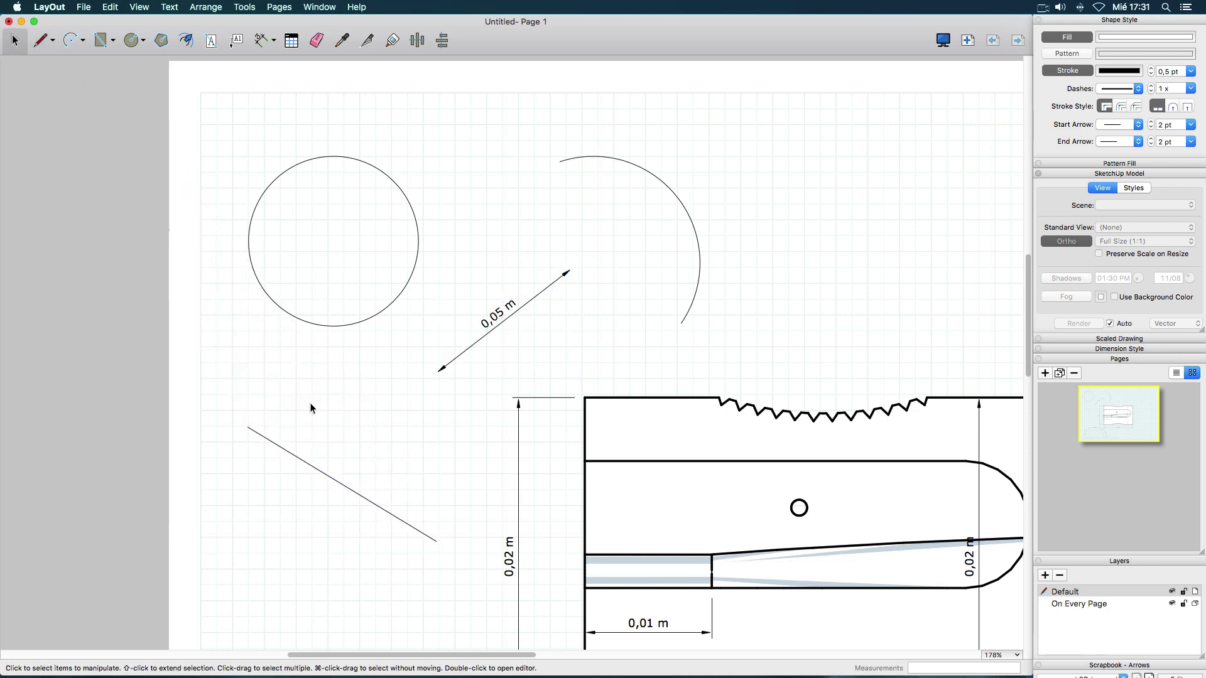
Try relocating the diagonal line's centre grip to its upper-left endpoint, deselecting and reselecting the line between attempts.
click(309, 464)
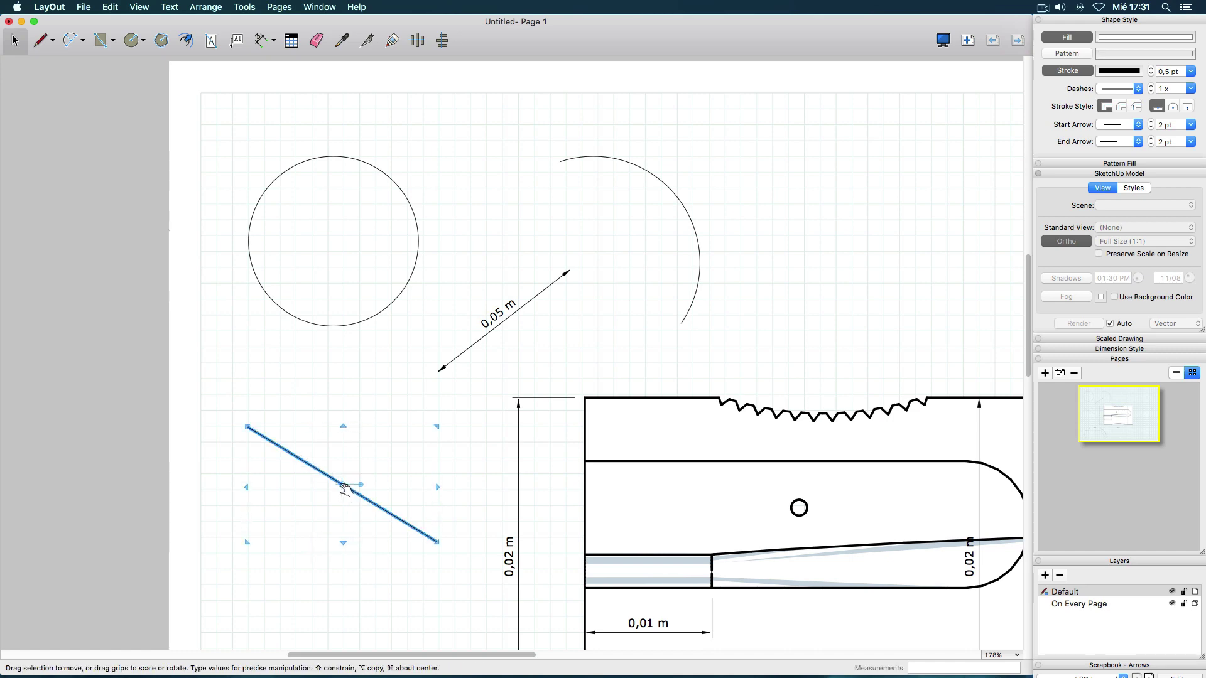
key(Escape)
click(250, 429)
click(216, 502)
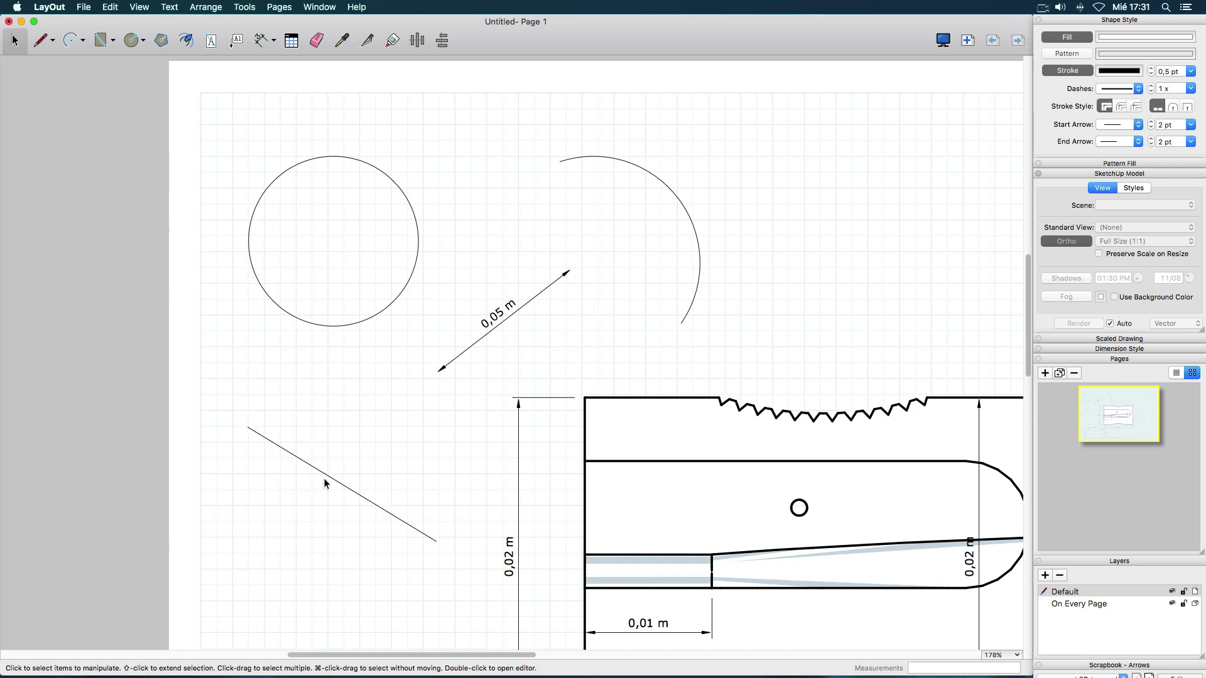
click(323, 474)
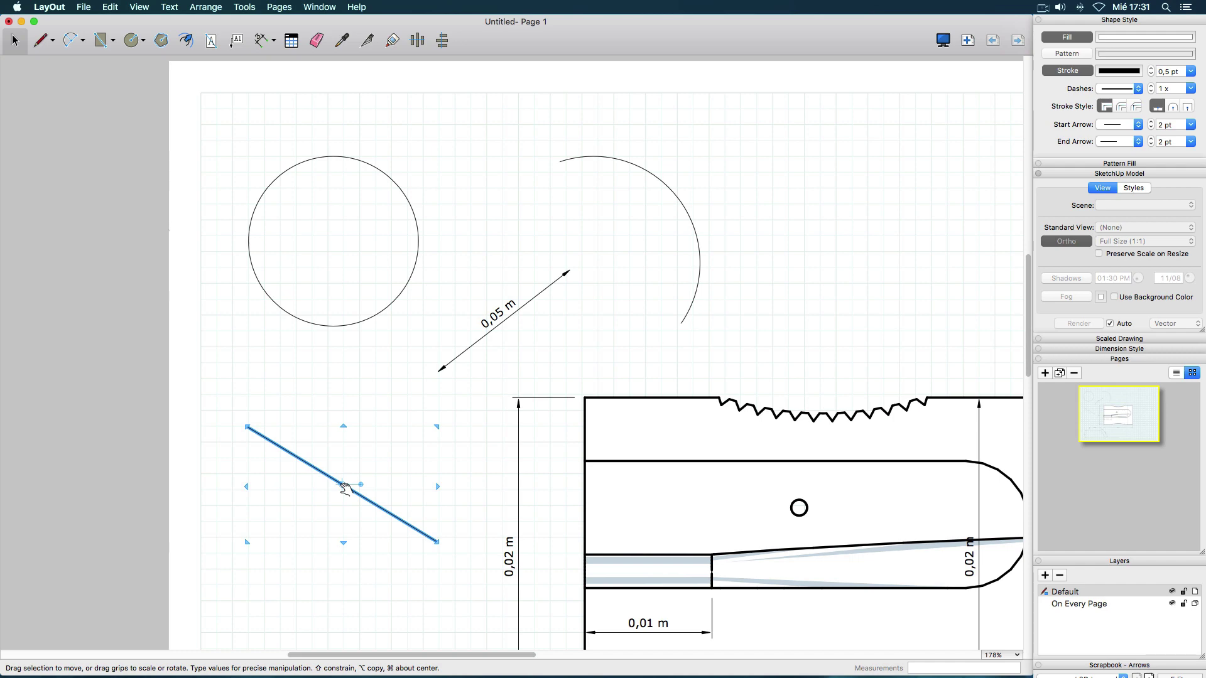
key(shift)
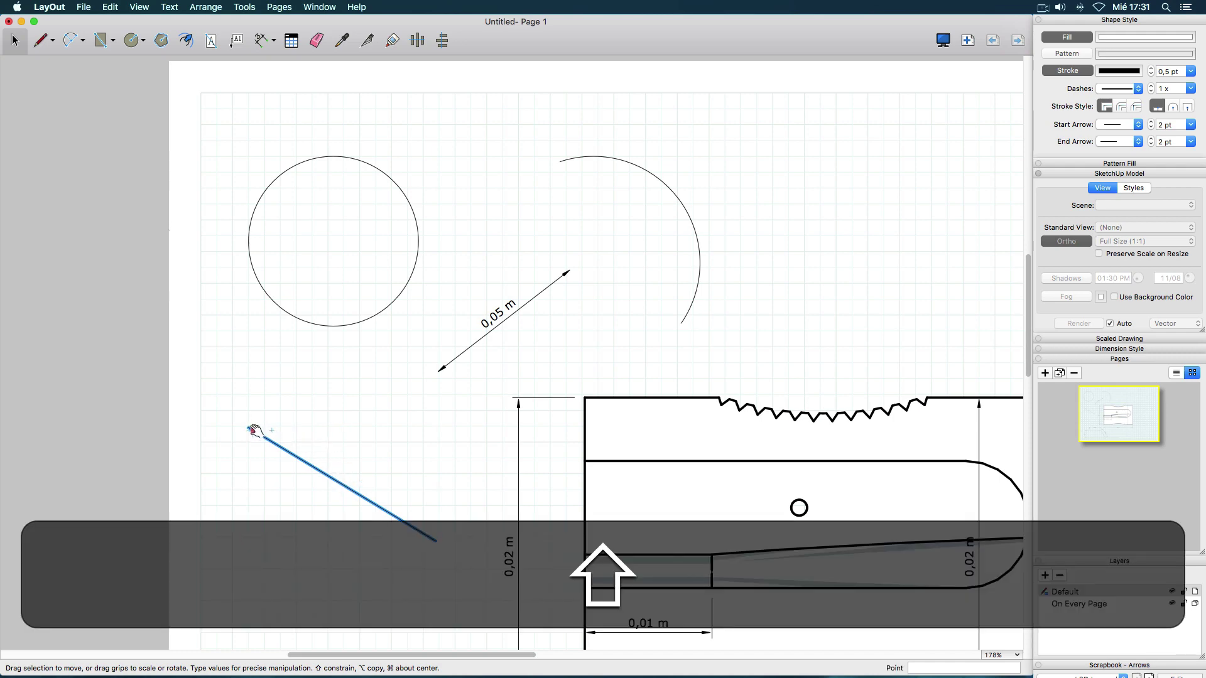
click(197, 501)
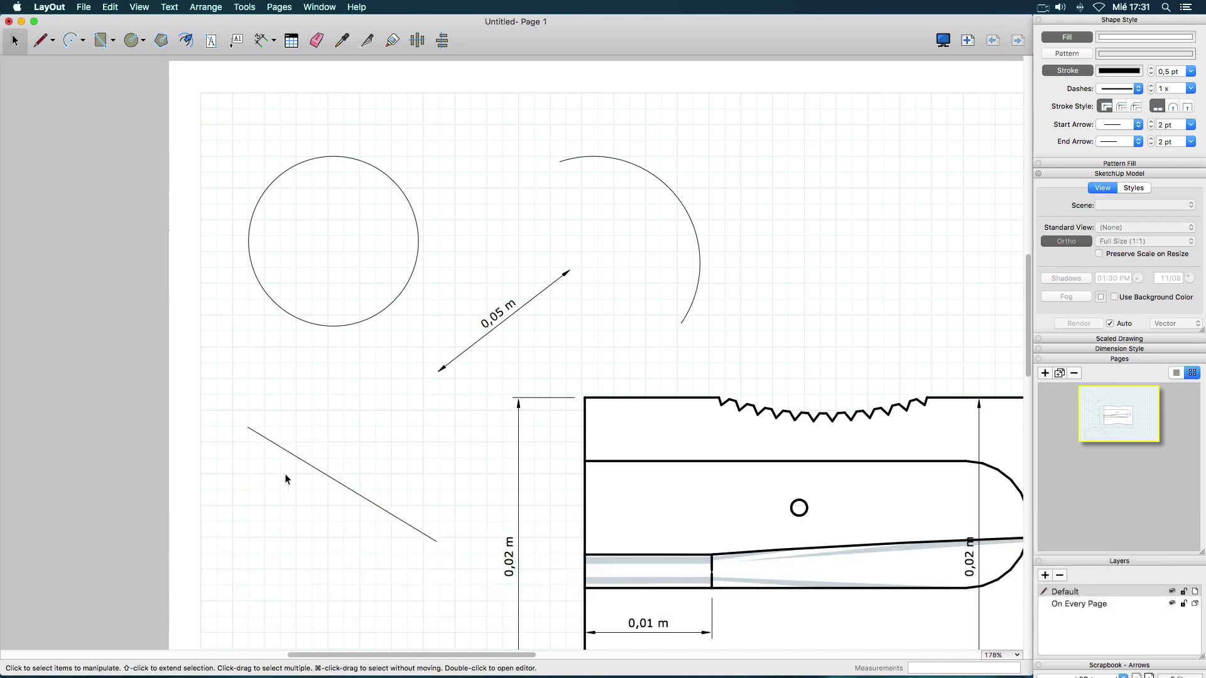
Relocate the diagonal line's centre grip to its lower-right endpoint.
click(298, 461)
key(super)
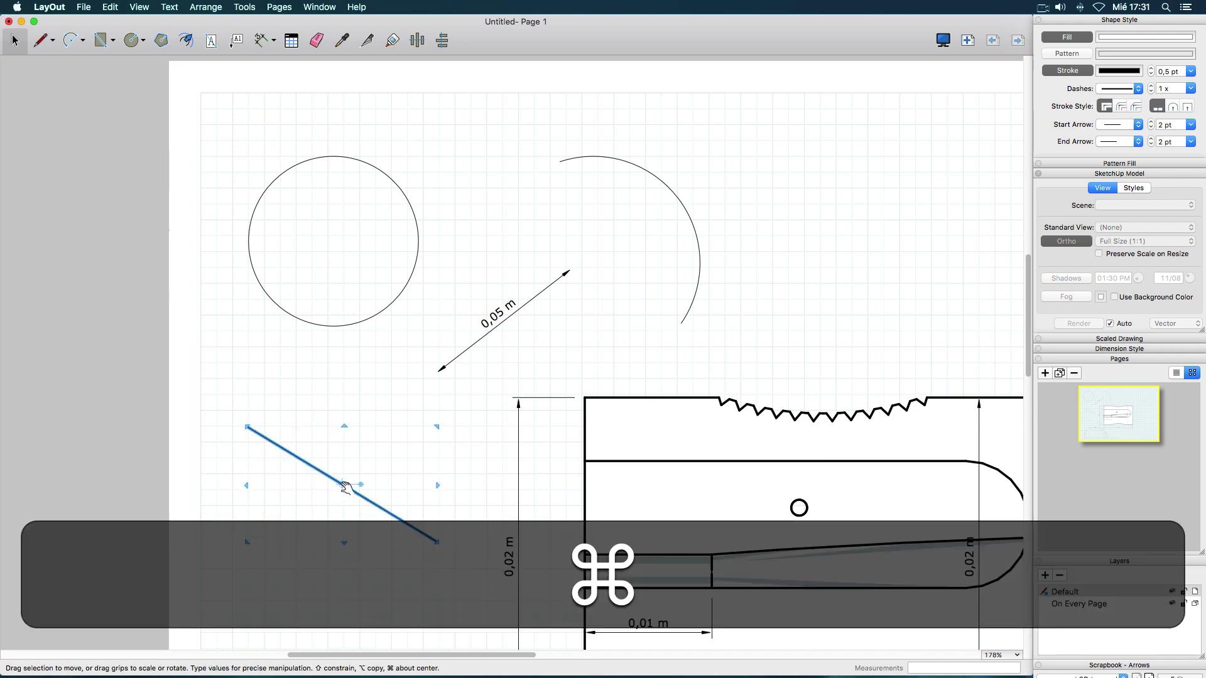
drag(422, 531, 452, 538)
click(371, 555)
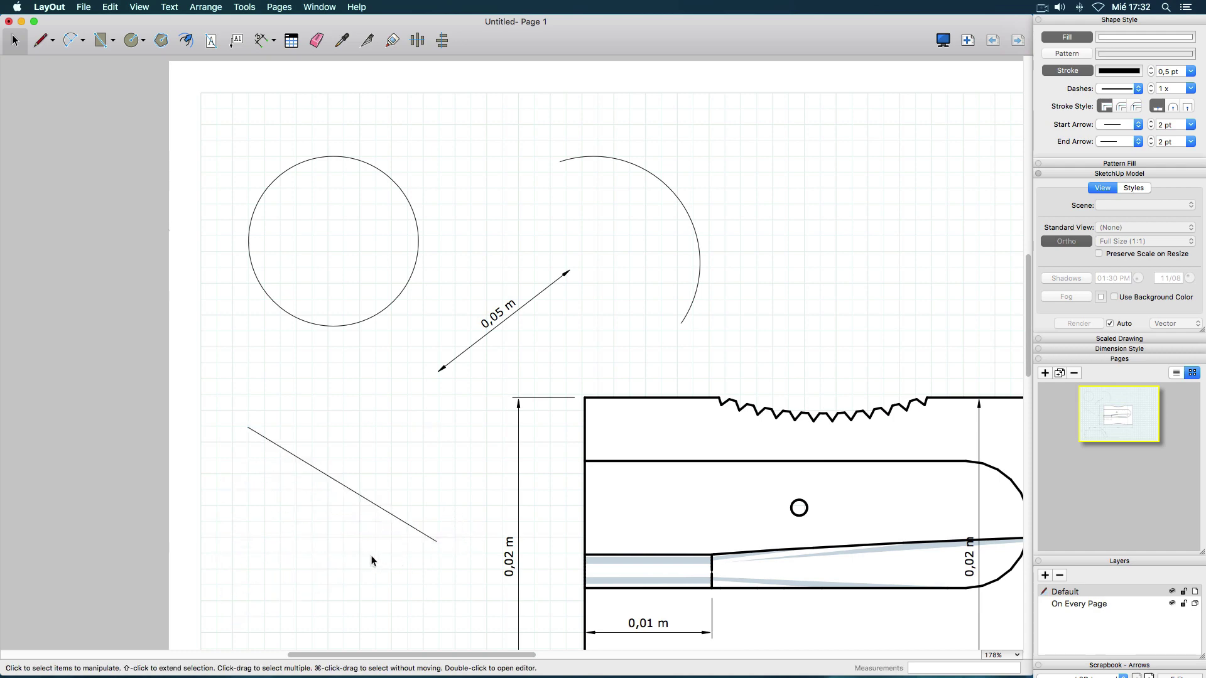
click(388, 517)
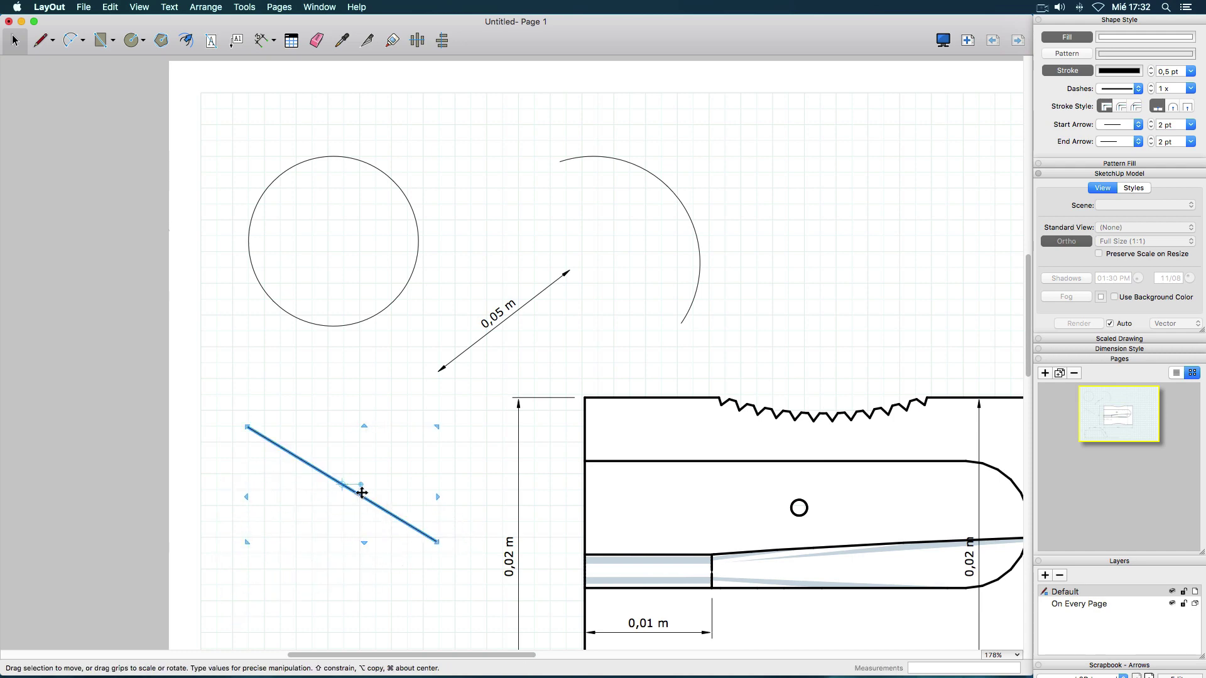
alt+drag(362, 493, 444, 544)
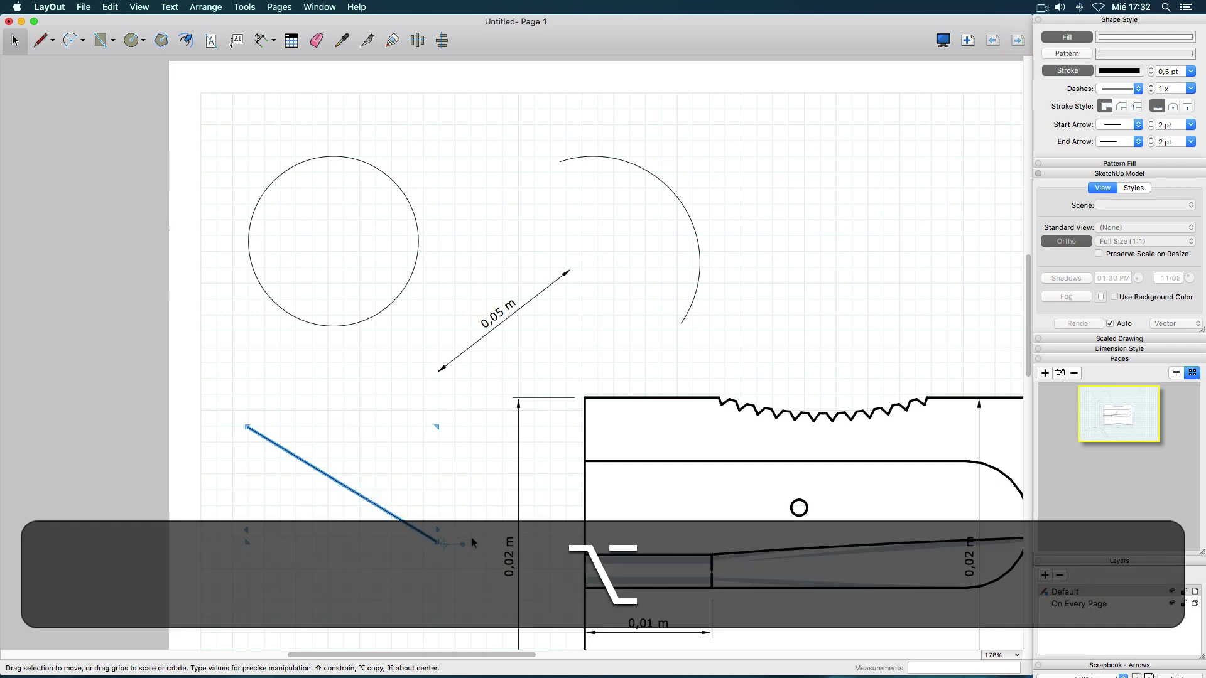
Relocate the diagonal line's centre grip to its midpoint and delete the line.
click(366, 447)
click(332, 475)
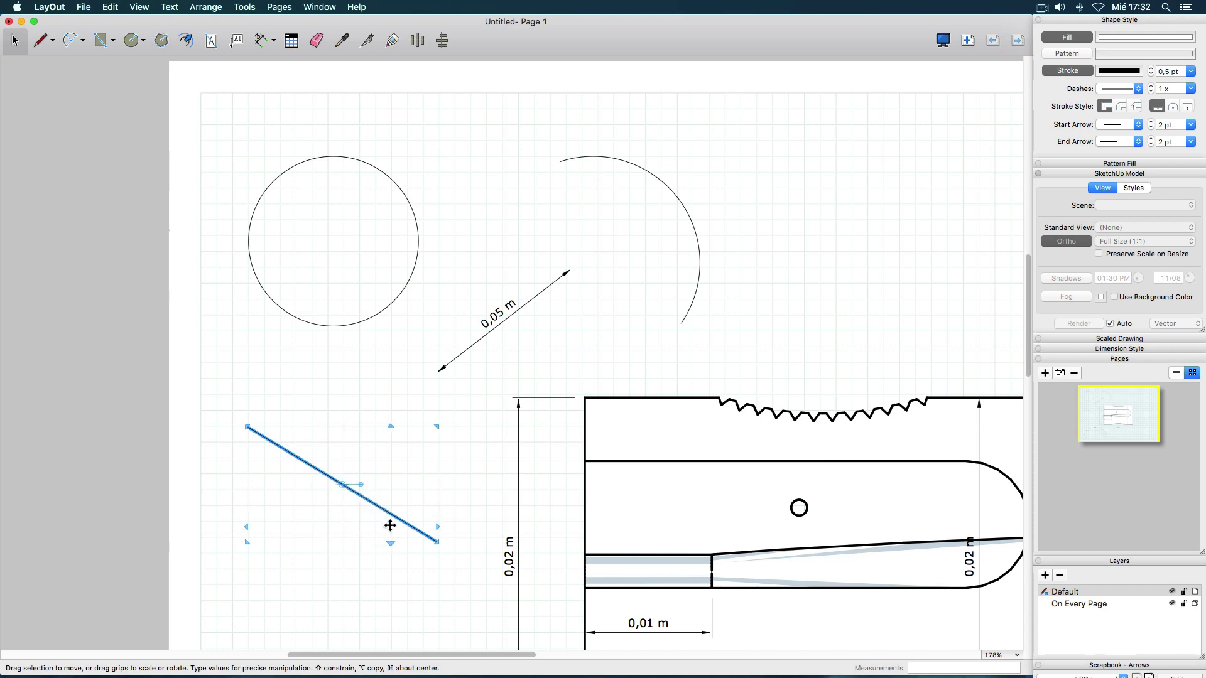
key(Delete)
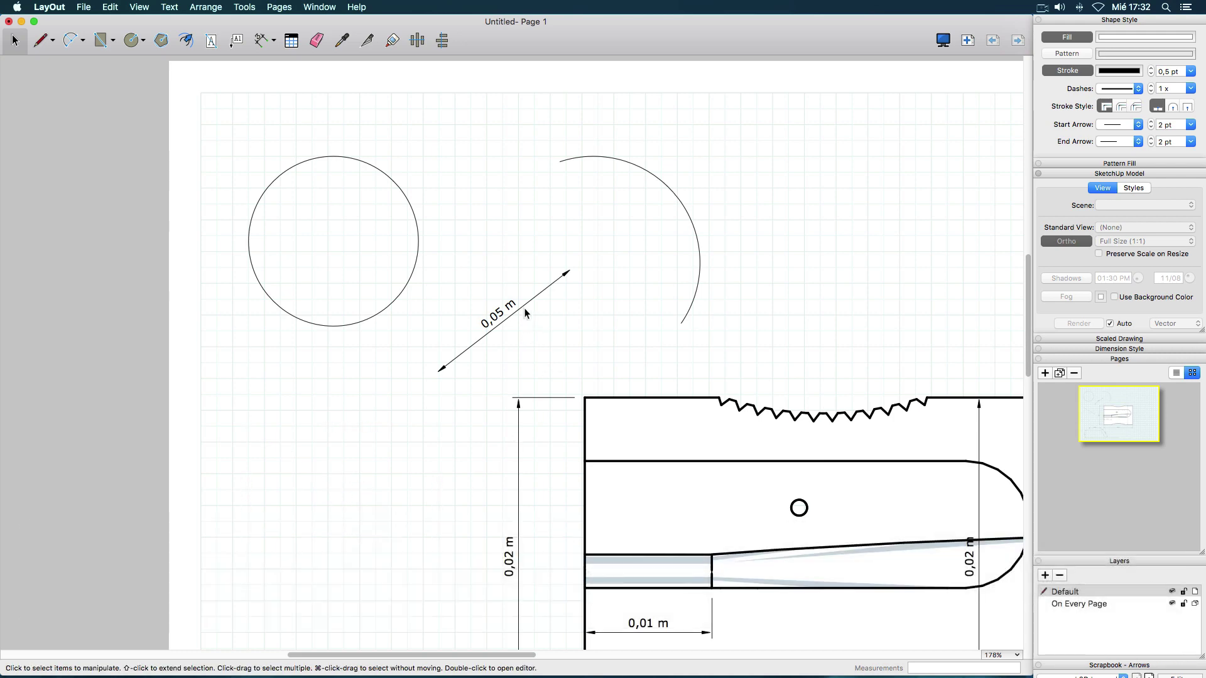
Place the diameter dimension's centre grip at its midpoint and move the dimension onto the circle's centre.
click(525, 312)
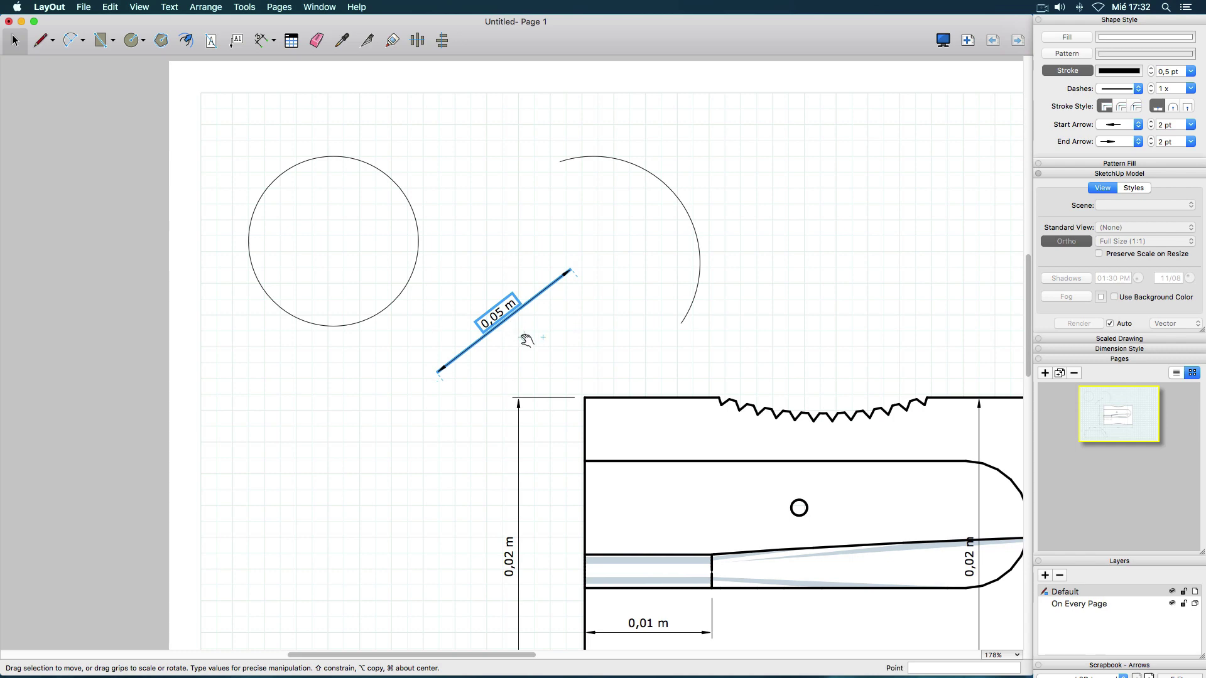
click(510, 323)
drag(497, 325, 331, 248)
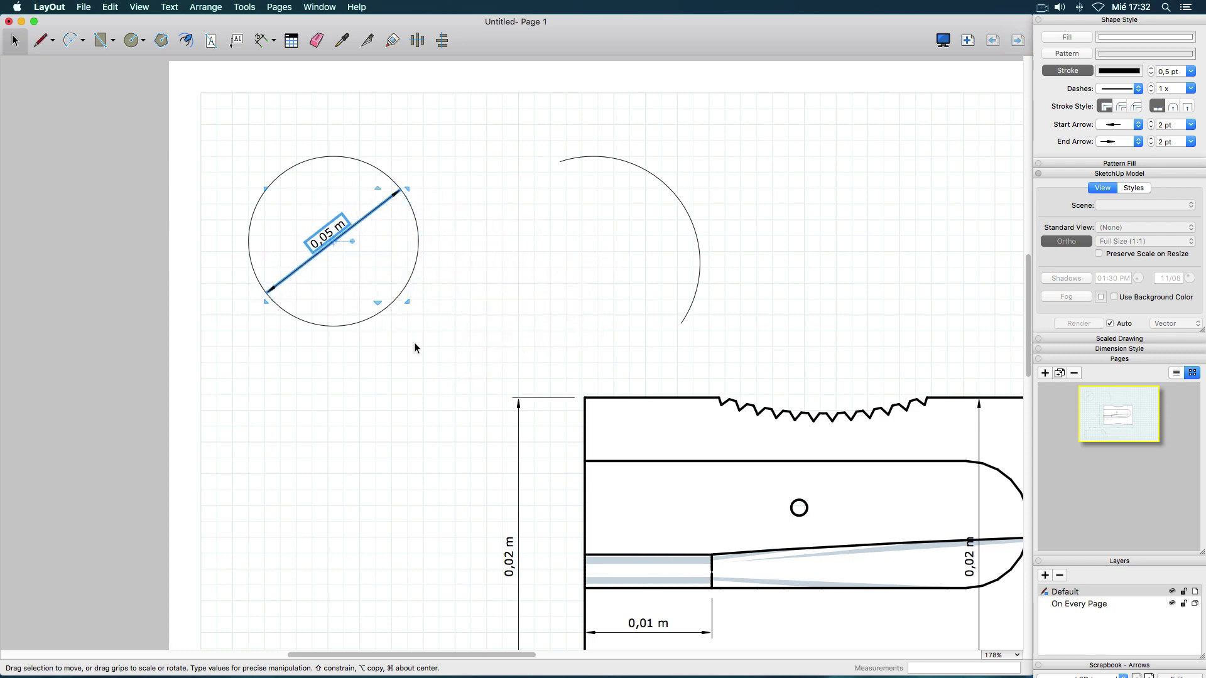
click(394, 319)
click(386, 315)
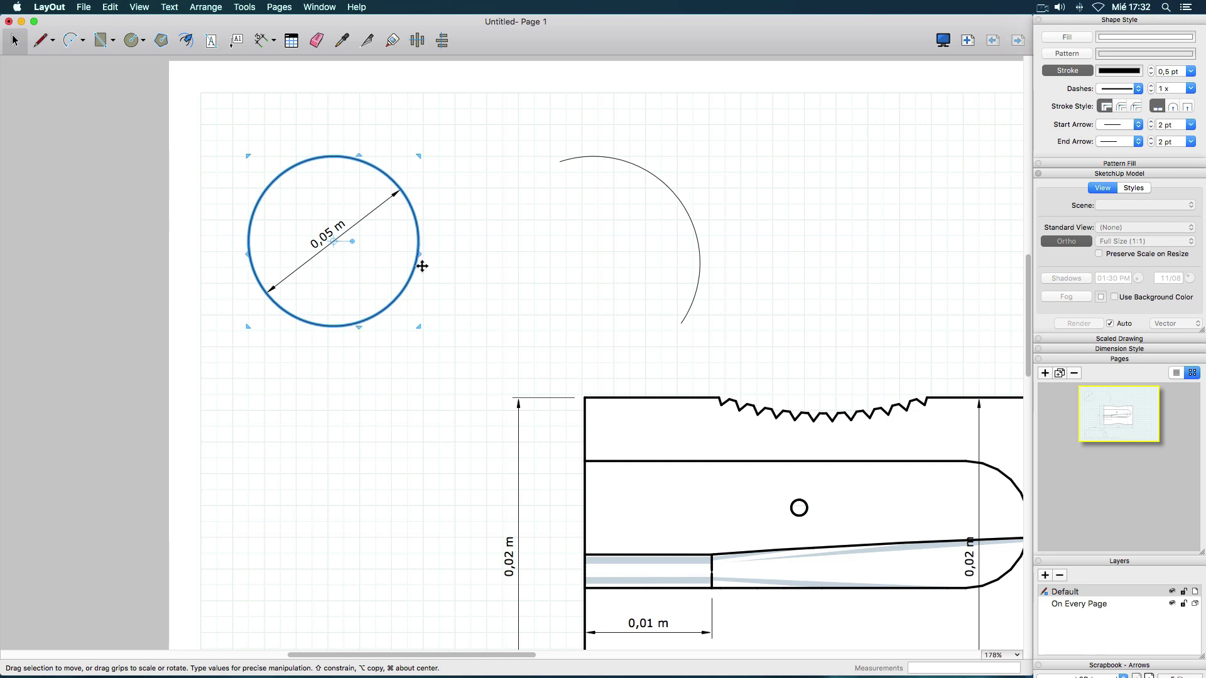
click(499, 279)
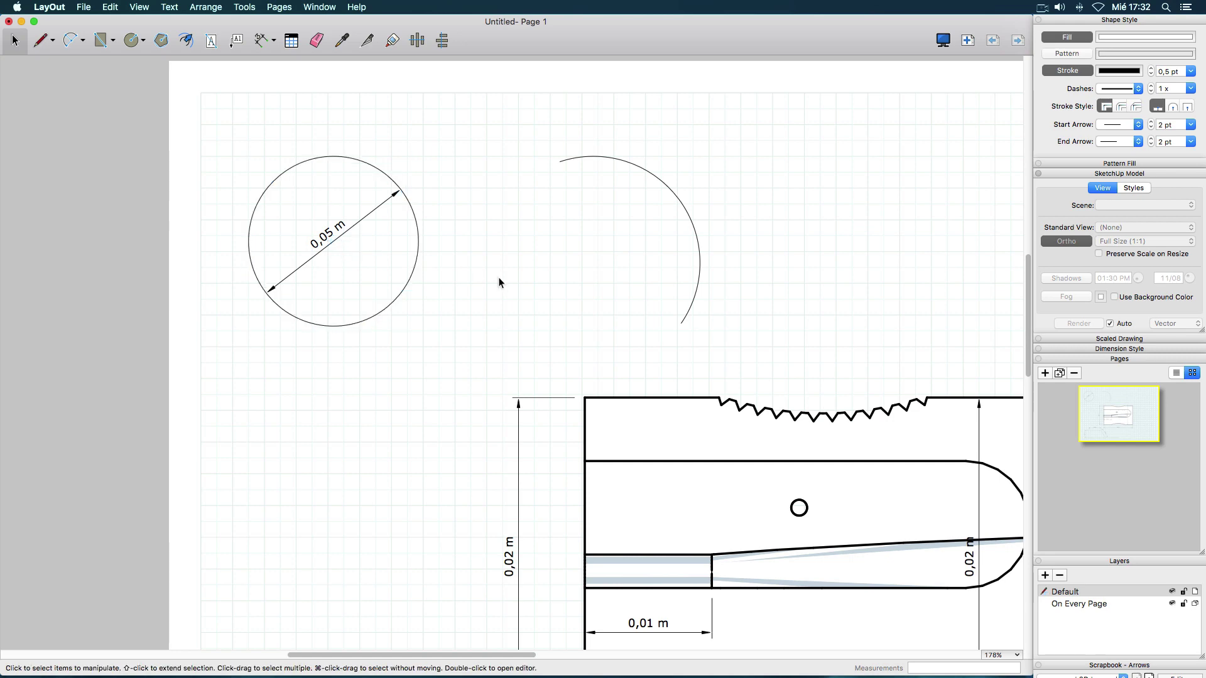
Select the diameter dimension and open the Emoji & Symbols character viewer.
click(331, 240)
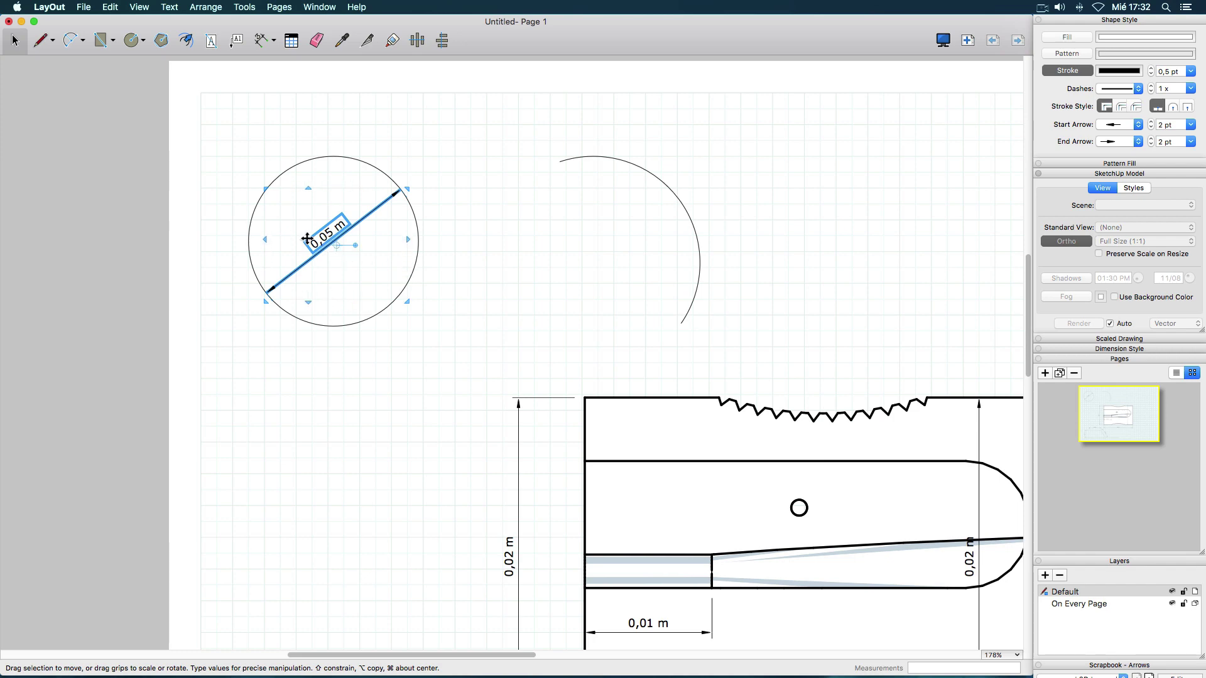
drag(309, 245, 348, 237)
click(244, 7)
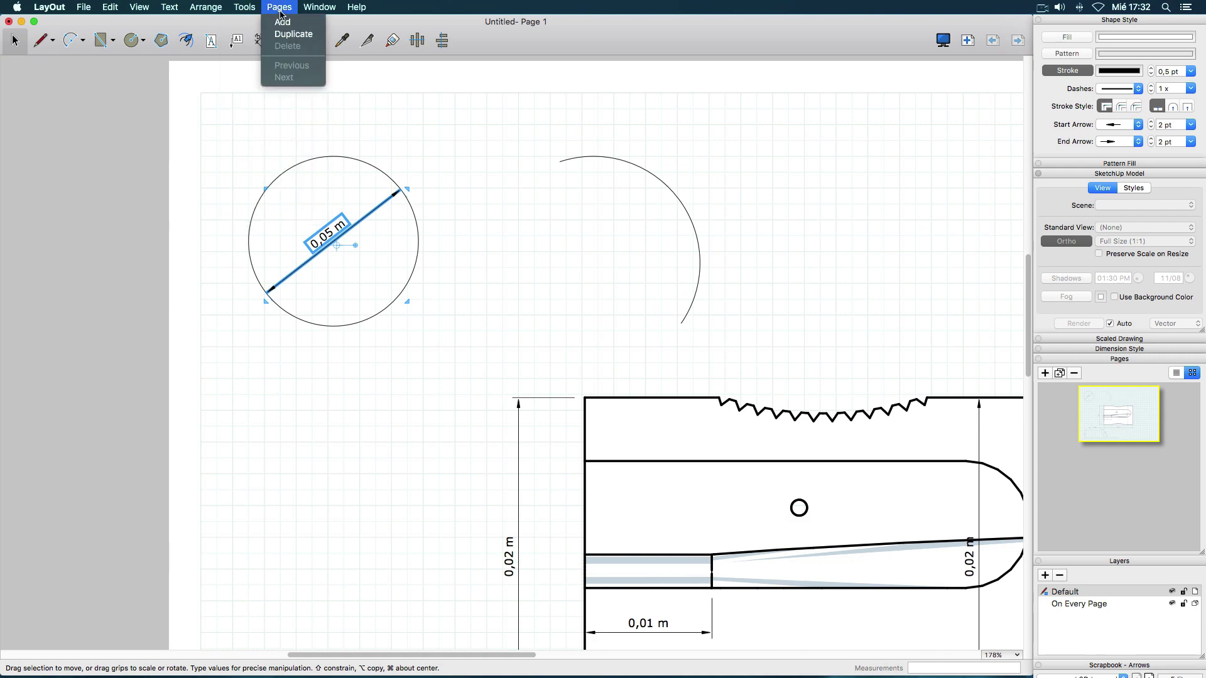
mouse_move(219, 11)
mouse_move(175, 11)
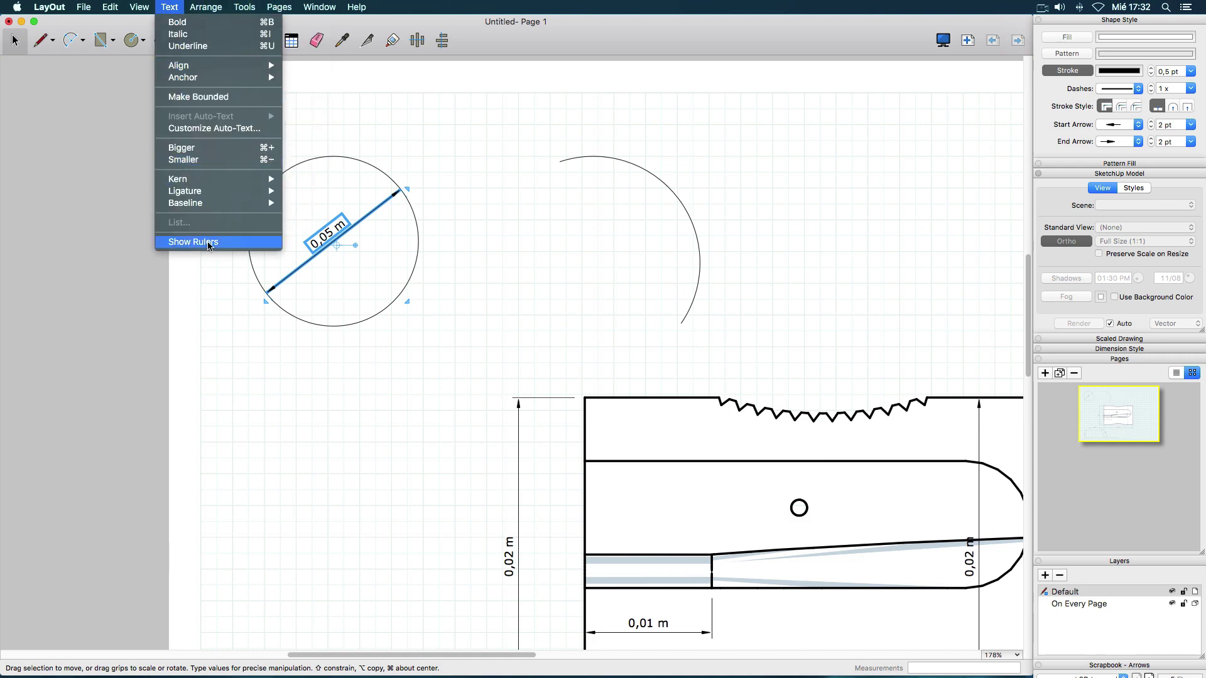
mouse_move(181, 177)
mouse_move(139, 9)
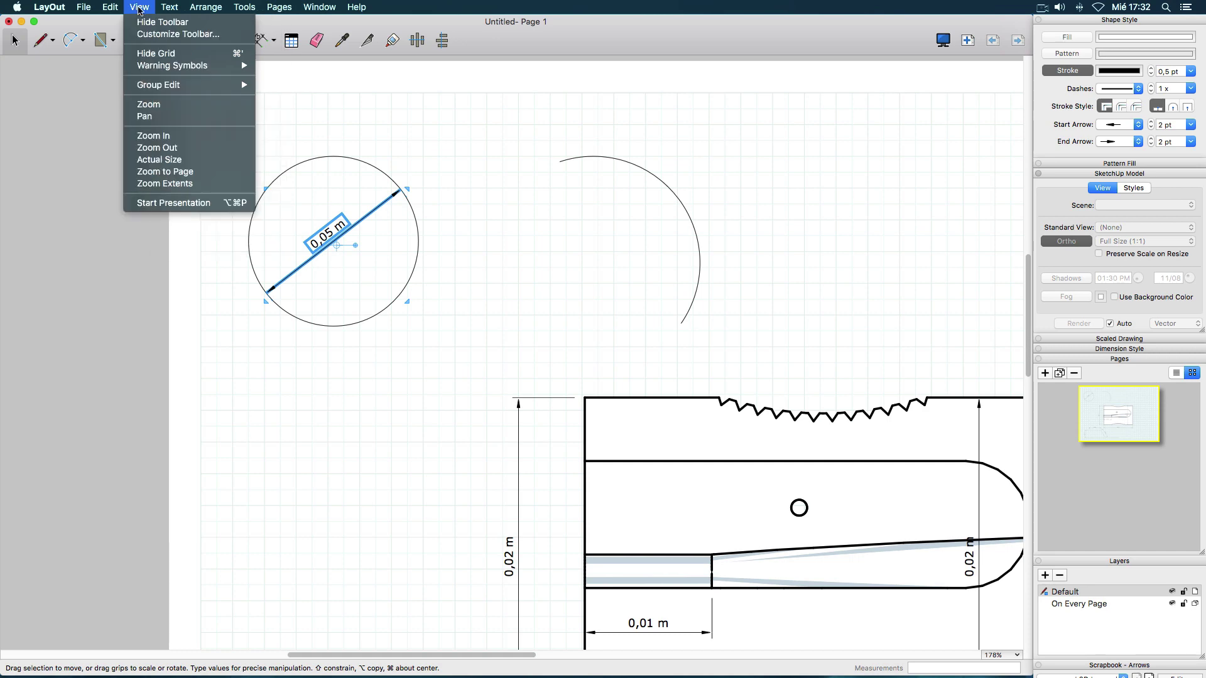
mouse_move(81, 10)
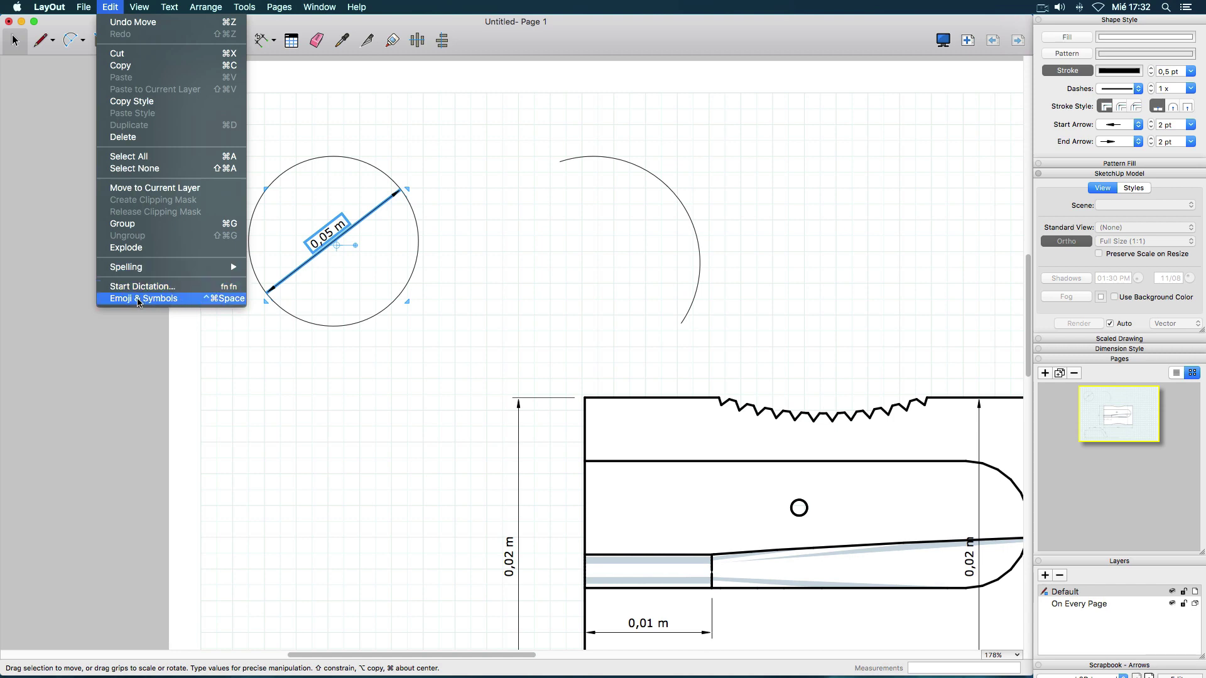
click(174, 303)
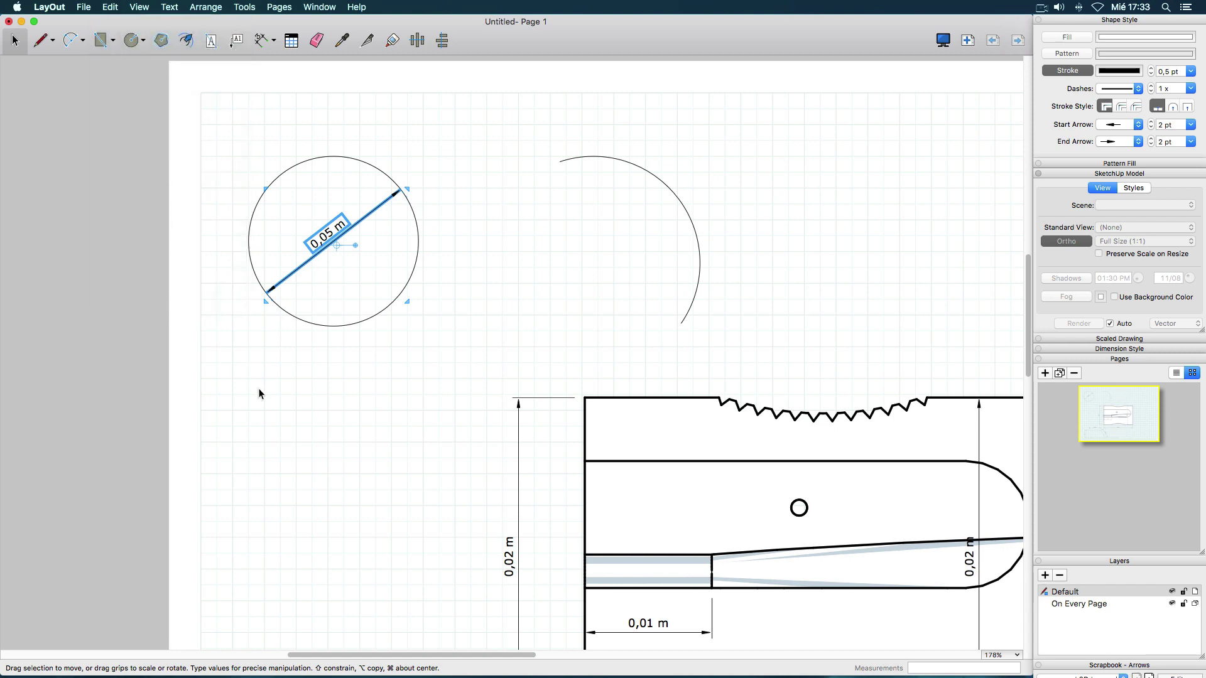
click(108, 8)
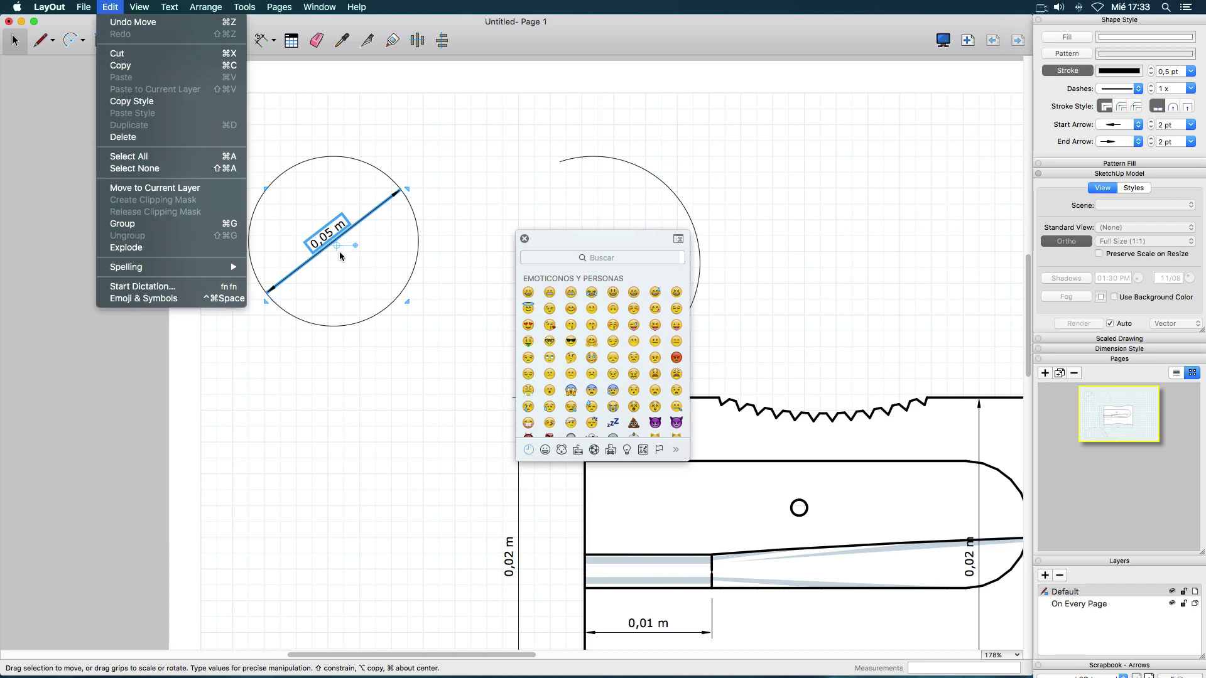
click(613, 248)
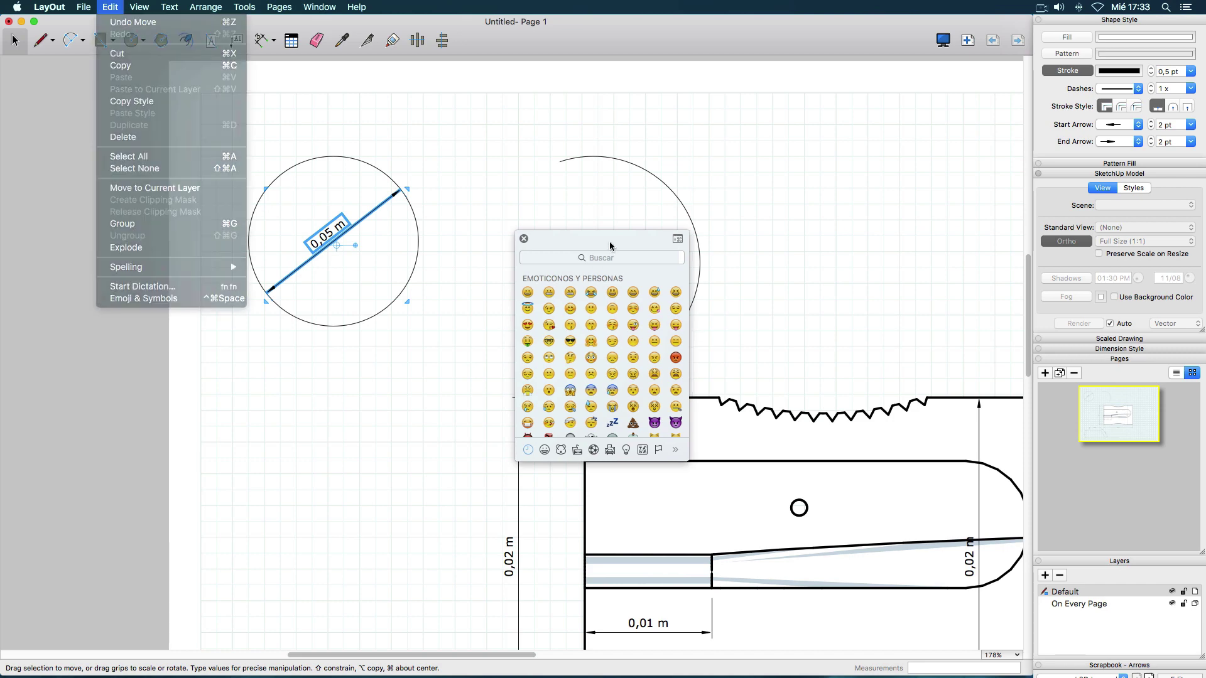
Show the letterlike symbols in the character viewer and reposition the viewer beside the circle.
click(676, 453)
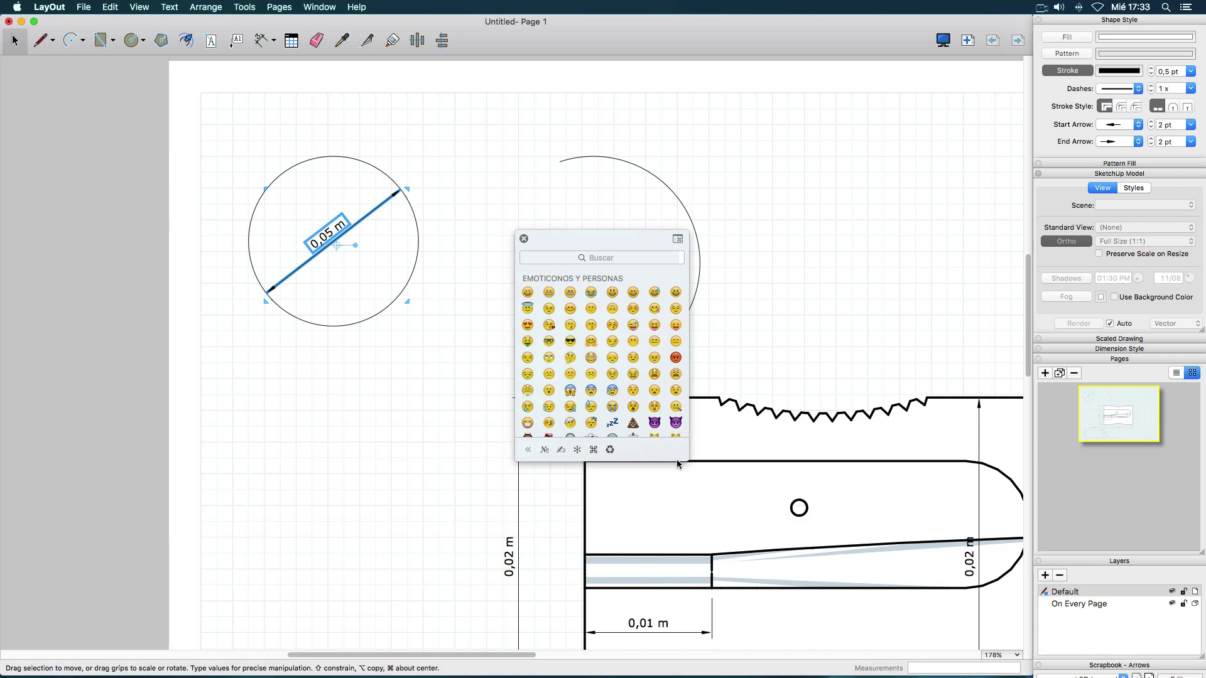
click(545, 450)
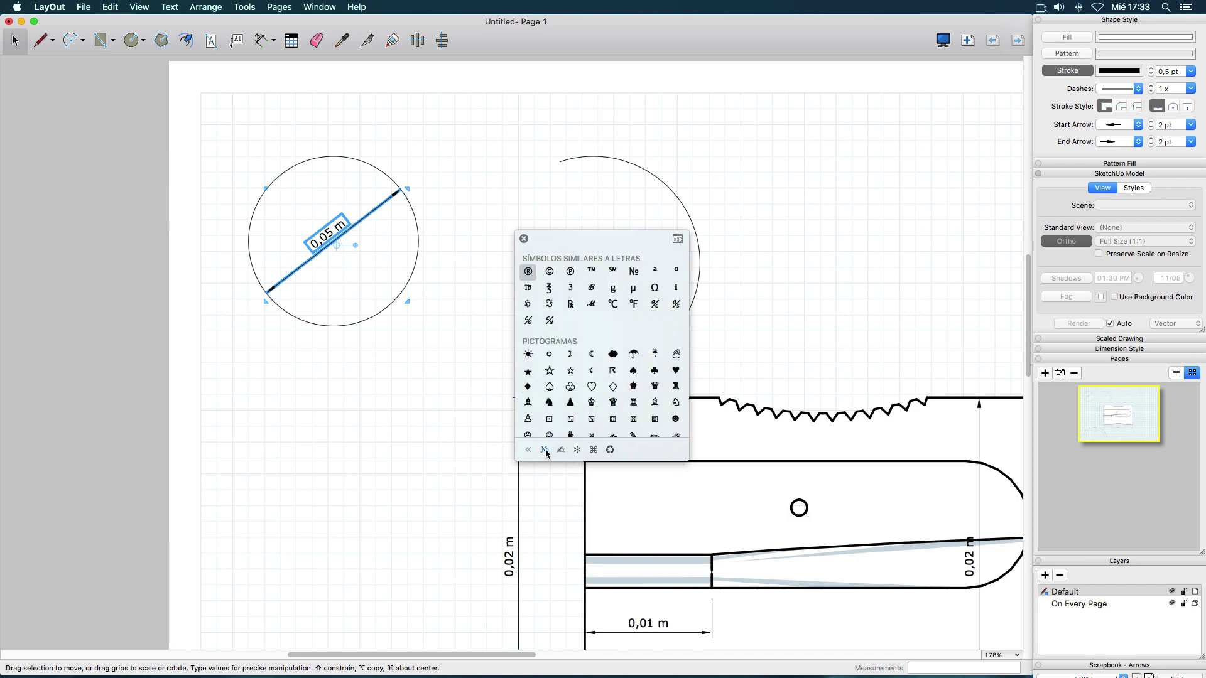
drag(621, 234, 608, 163)
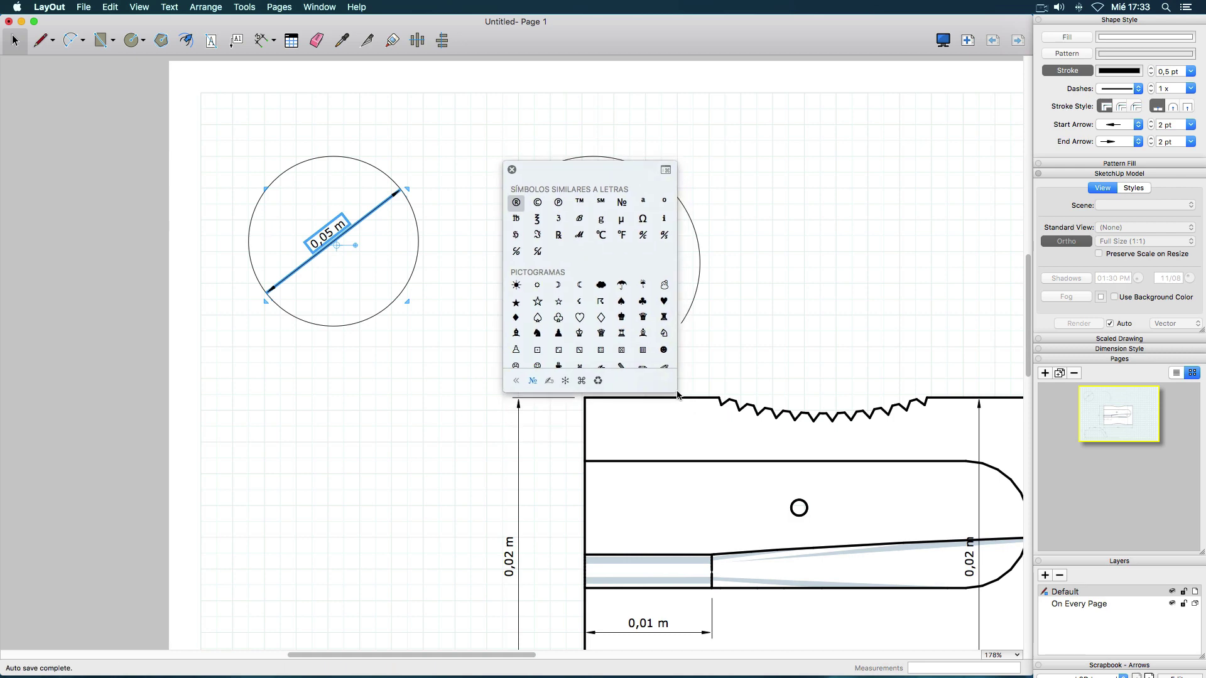
drag(675, 388, 722, 456)
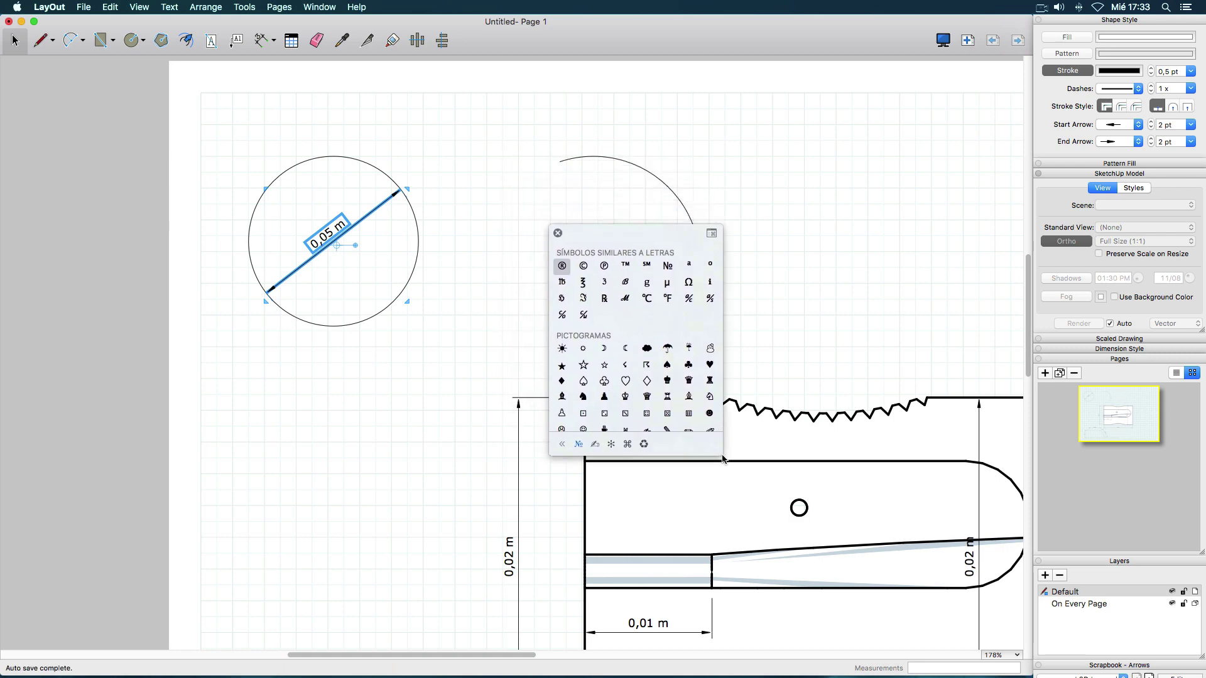
Find and select the crossed-circle diameter symbol among the technical symbols, moving the viewer closer to the circle.
scroll(681, 355, down, 3)
scroll(682, 355, down, 8)
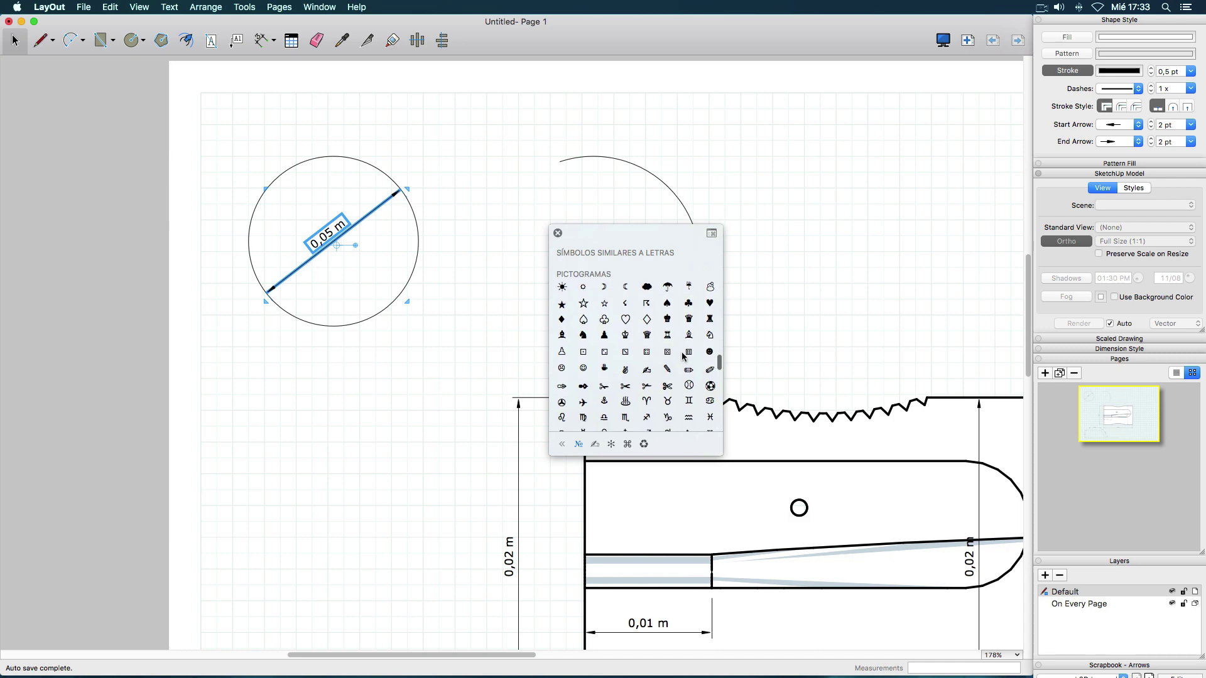
scroll(683, 356, down, 8)
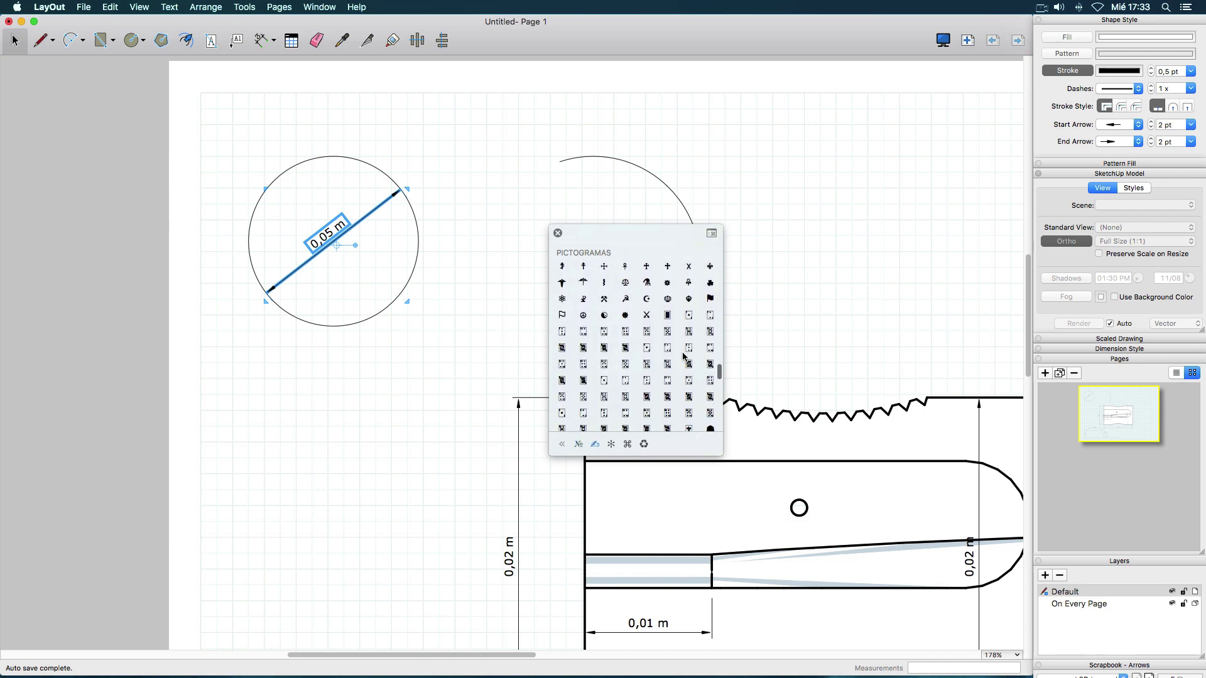
scroll(683, 357, down, 8)
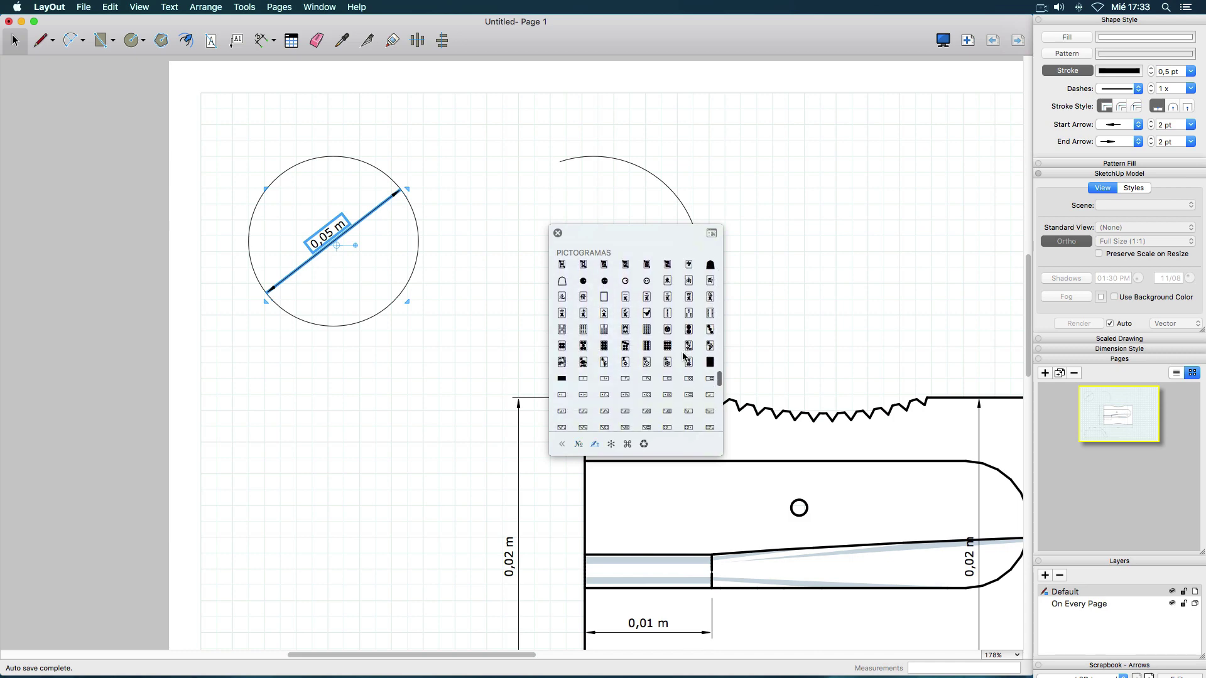
scroll(683, 356, down, 8)
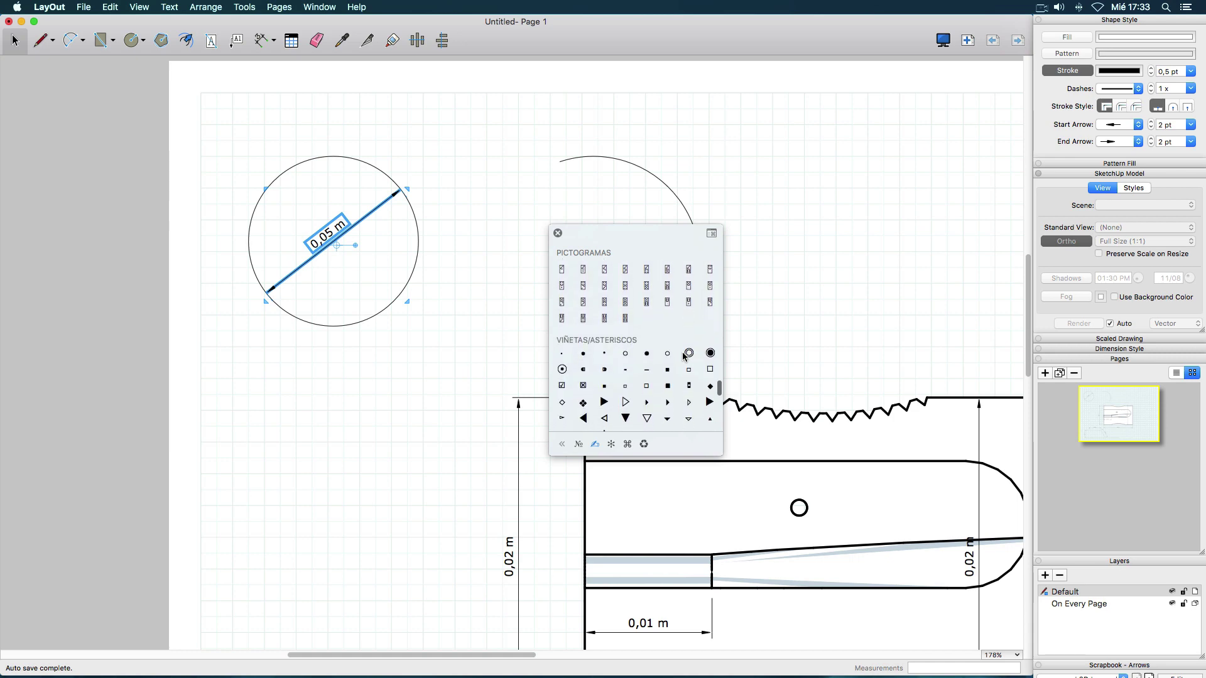
scroll(683, 356, down, 8)
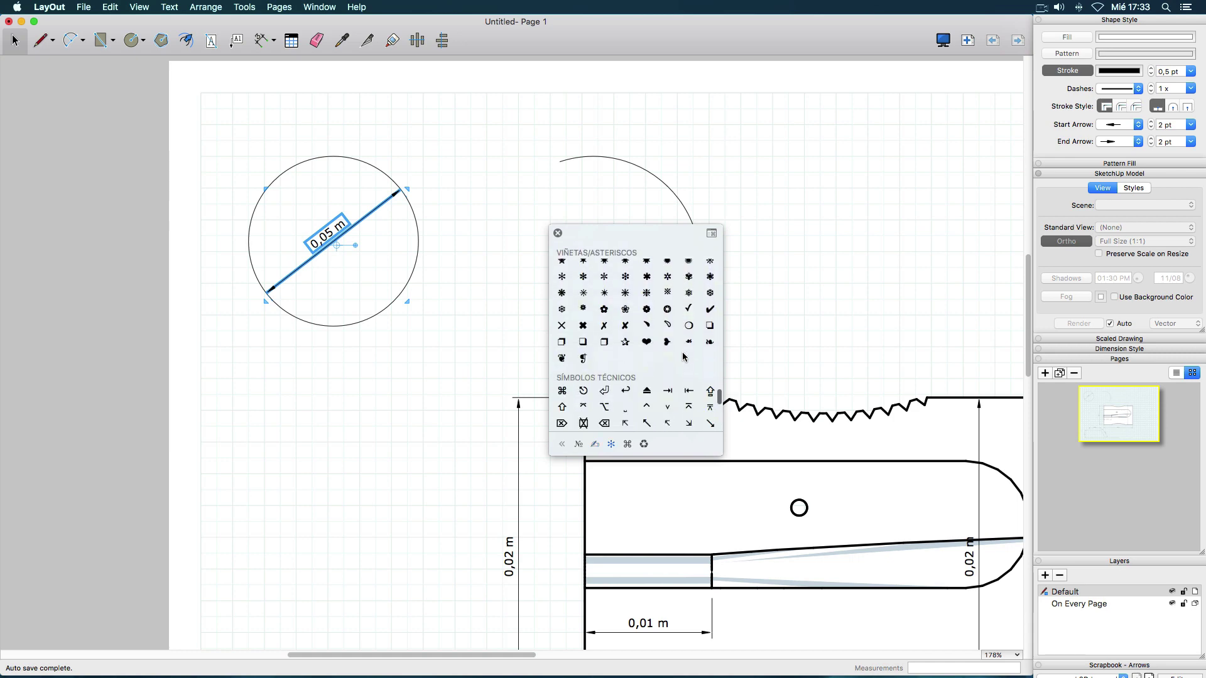
scroll(683, 356, down, 4)
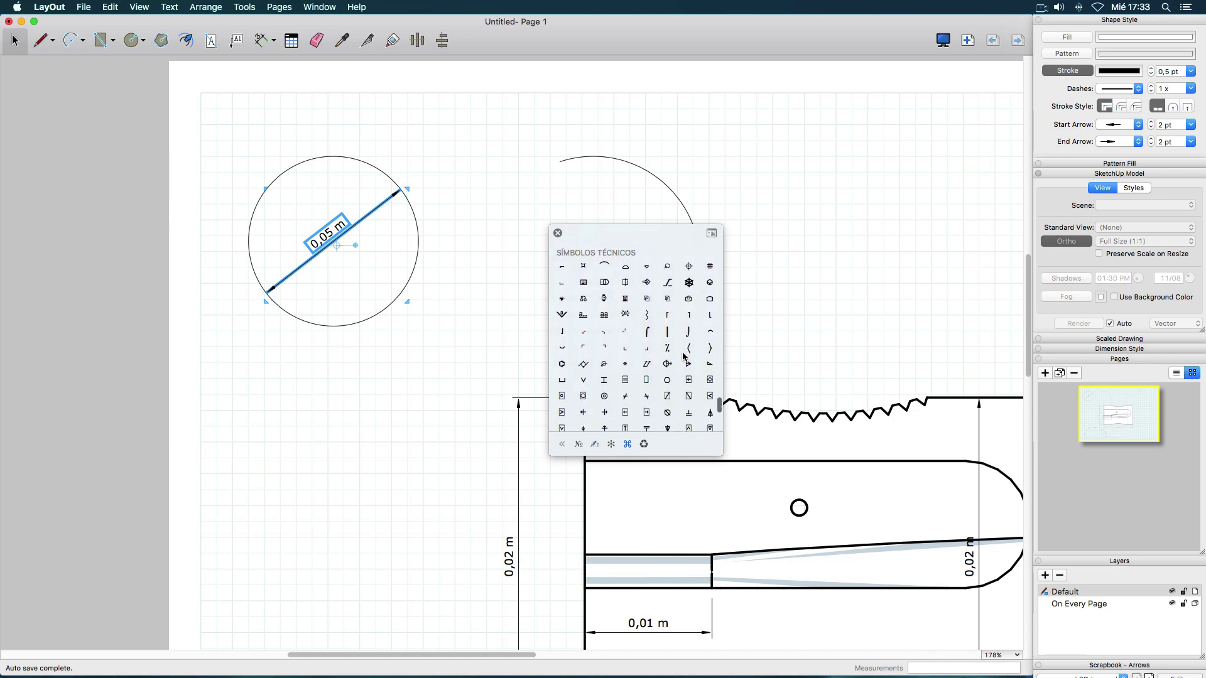
scroll(683, 357, down, 2)
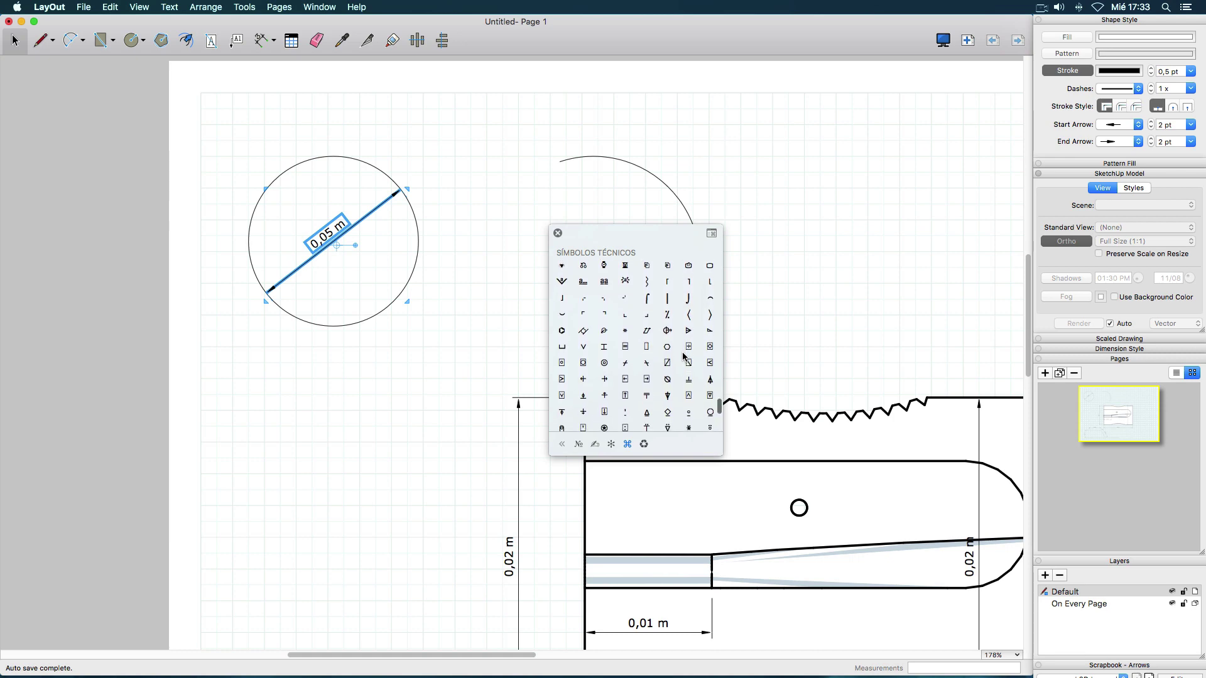
click(669, 373)
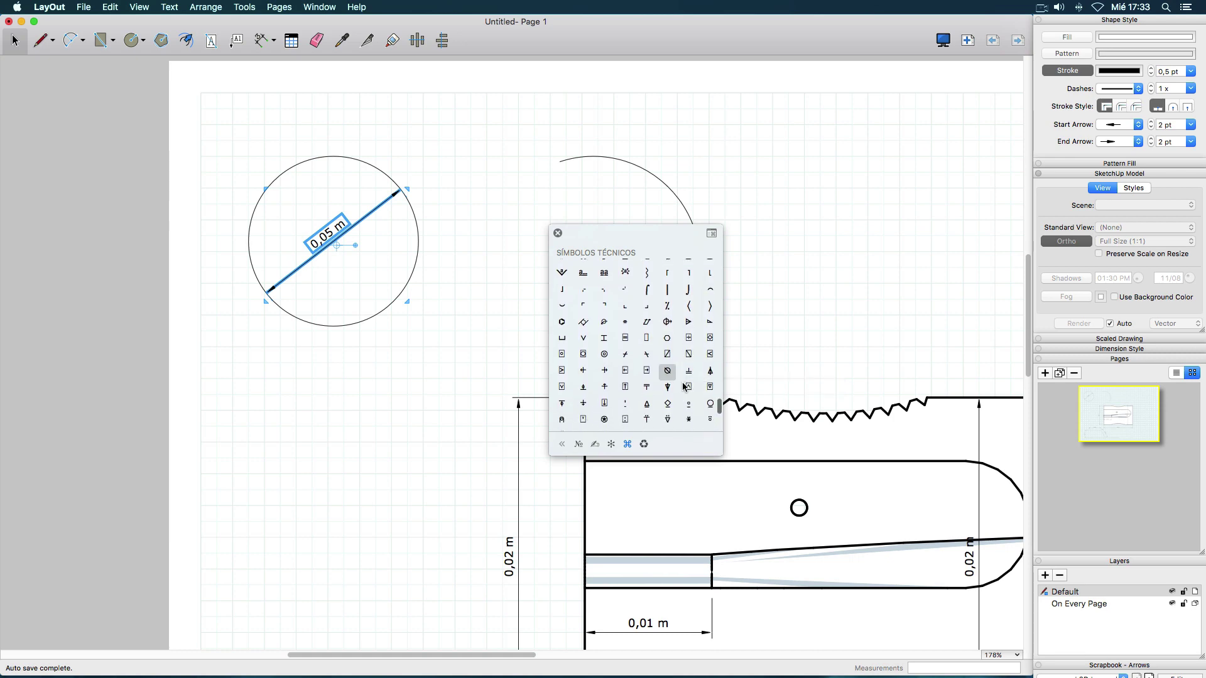
drag(668, 375, 629, 376)
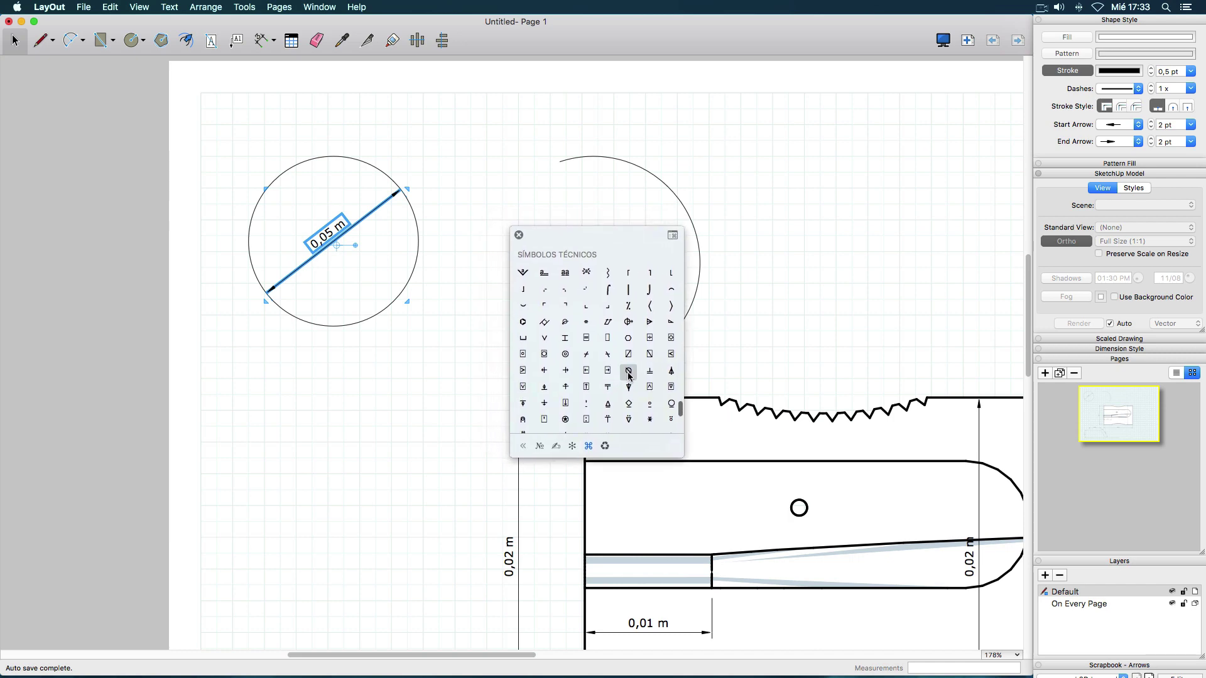
Insert the crossed-circle symbol in front of the value in the circle's diameter dimension text.
click(310, 245)
double_click(311, 246)
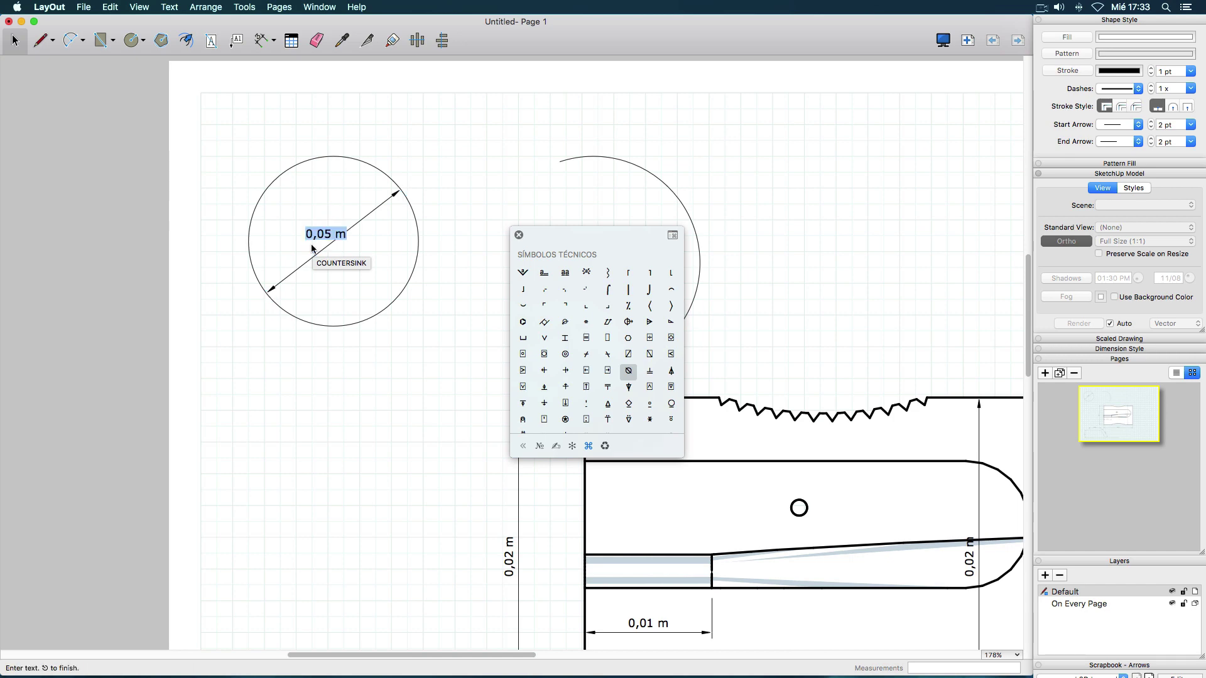
click(309, 234)
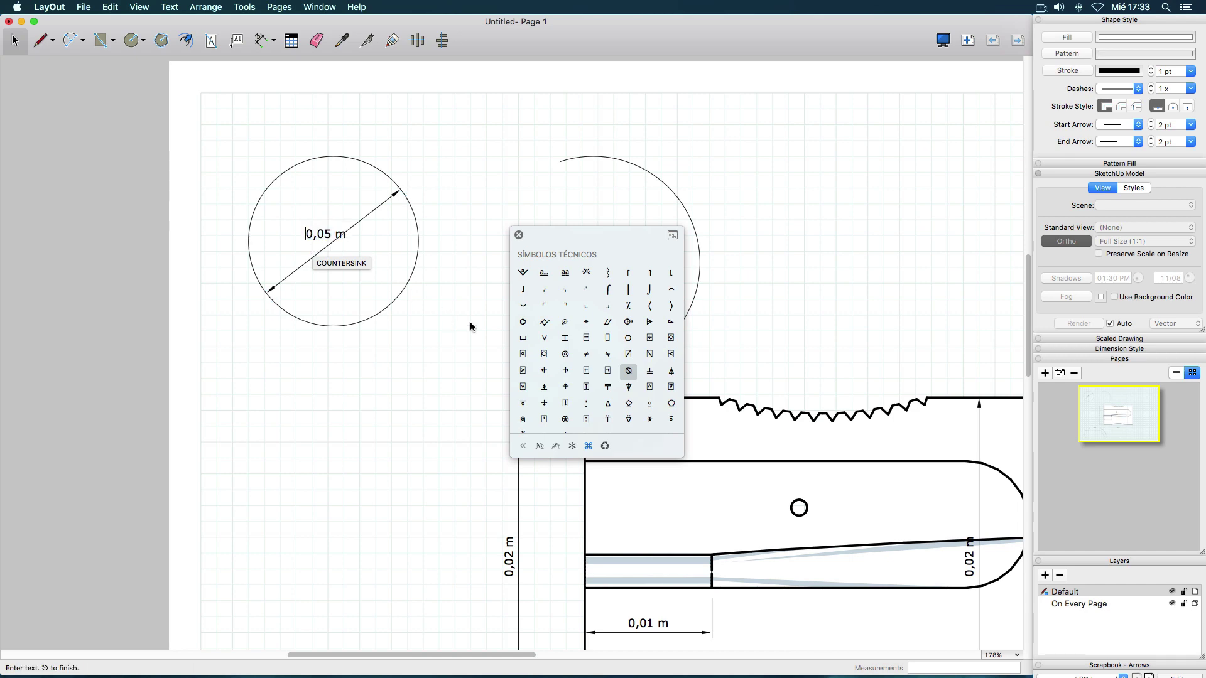
double_click(628, 371)
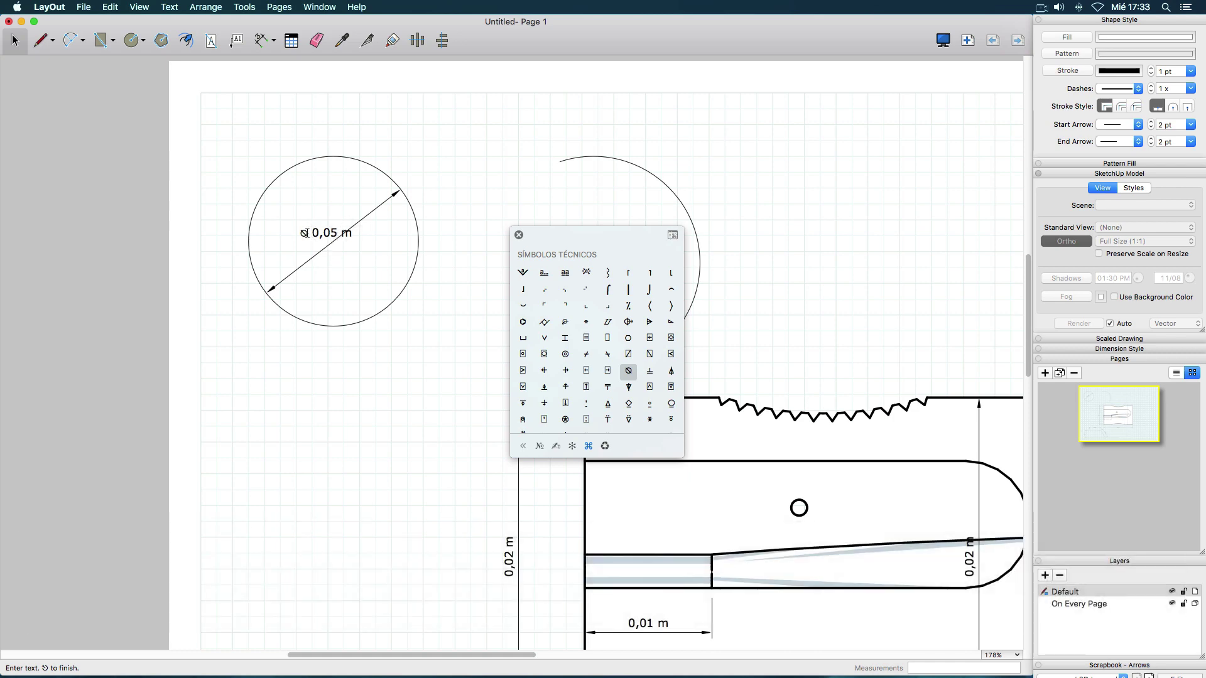
drag(305, 233, 298, 233)
right_click(305, 236)
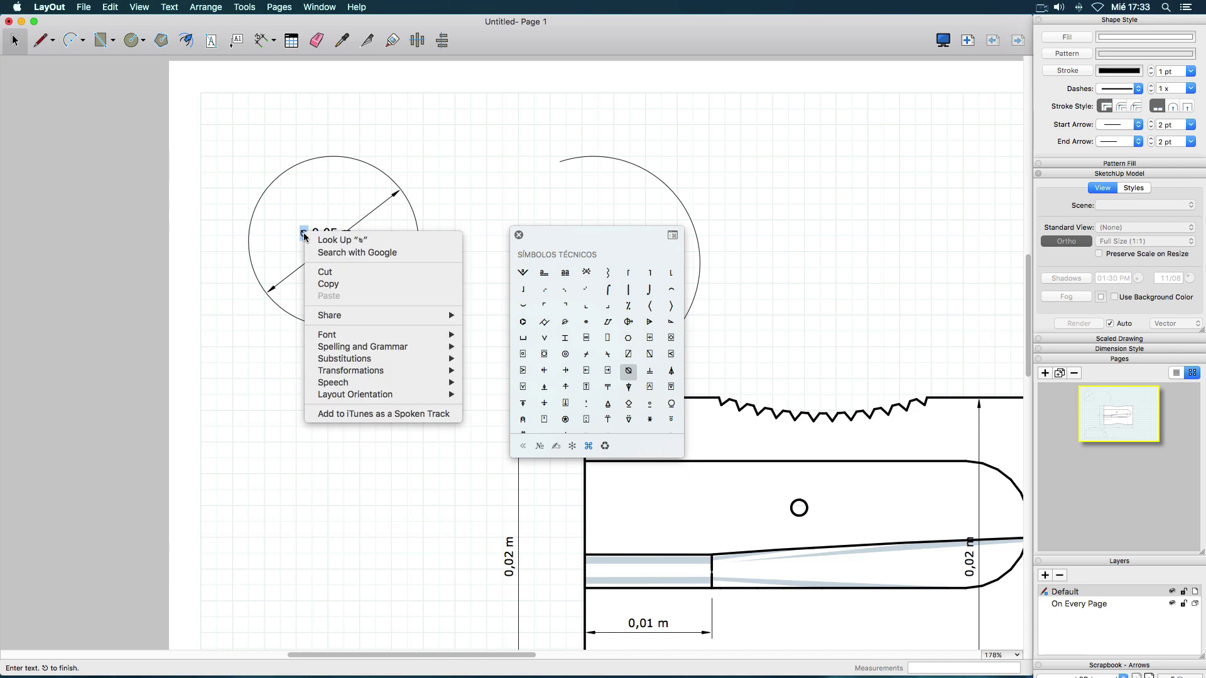
mouse_move(358, 337)
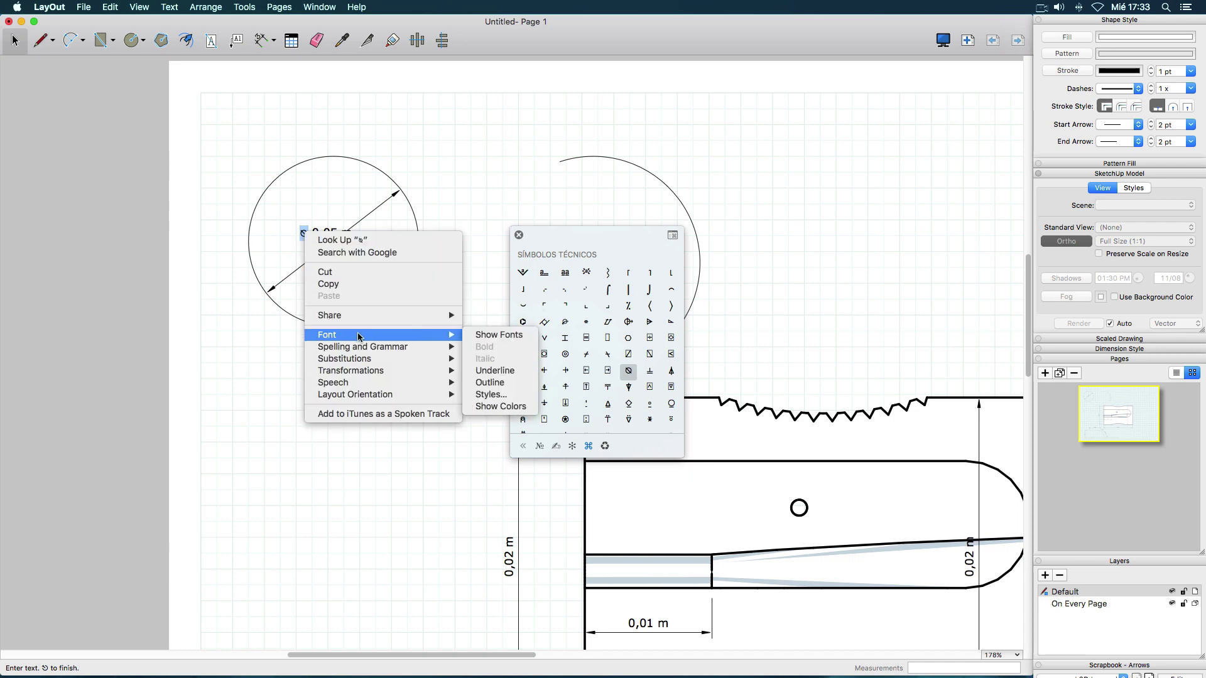
click(501, 394)
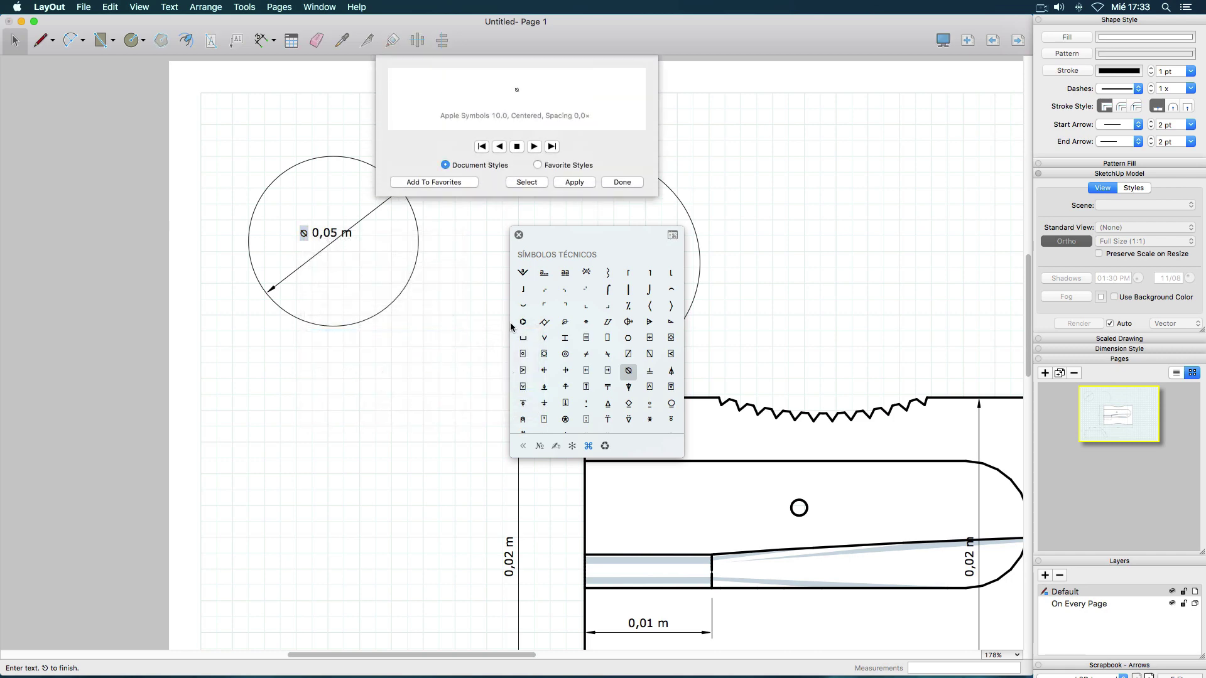
click(616, 182)
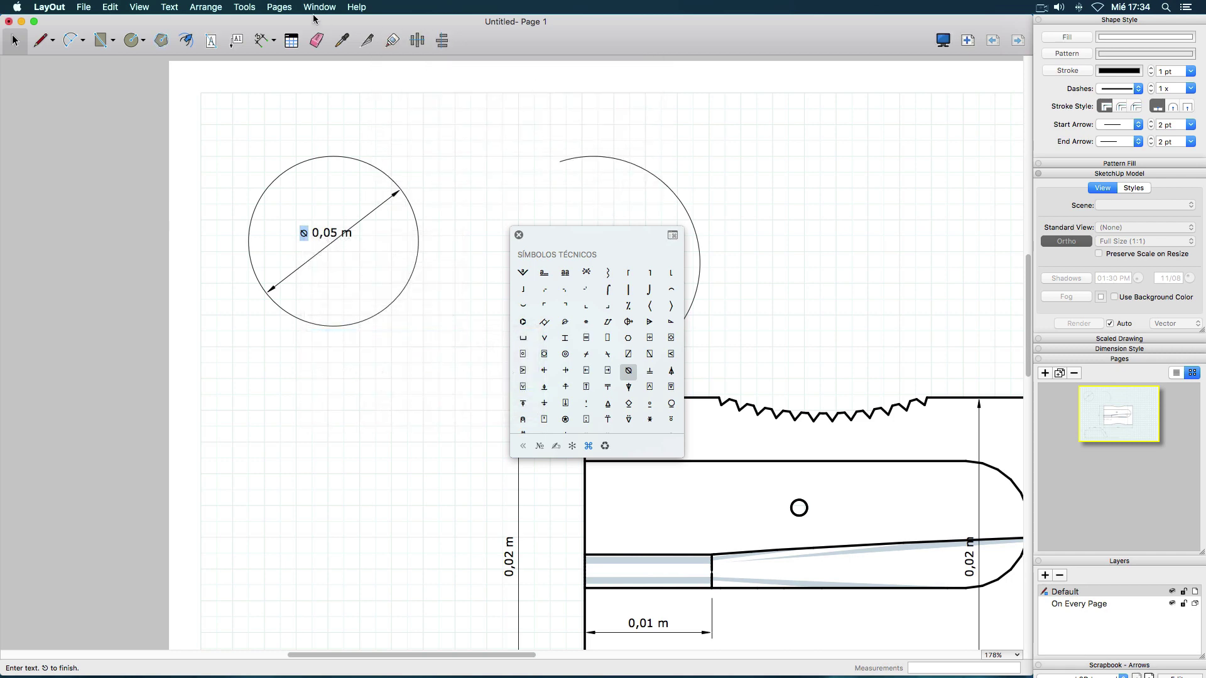
click(287, 9)
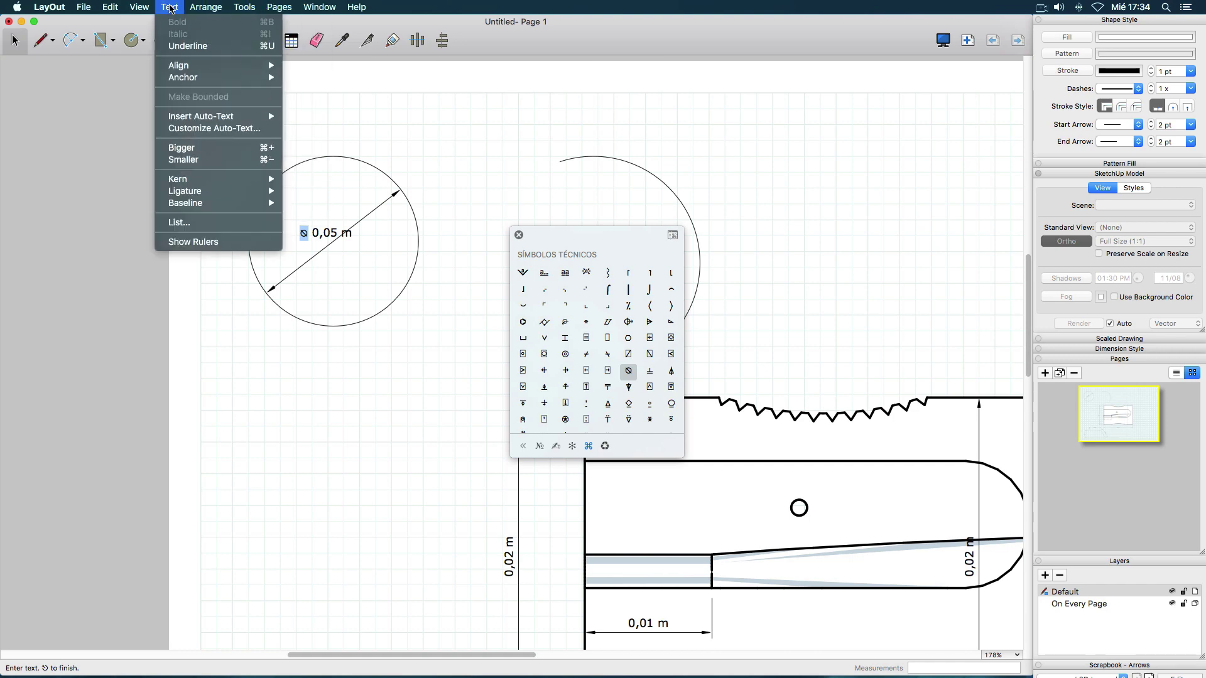
mouse_move(312, 8)
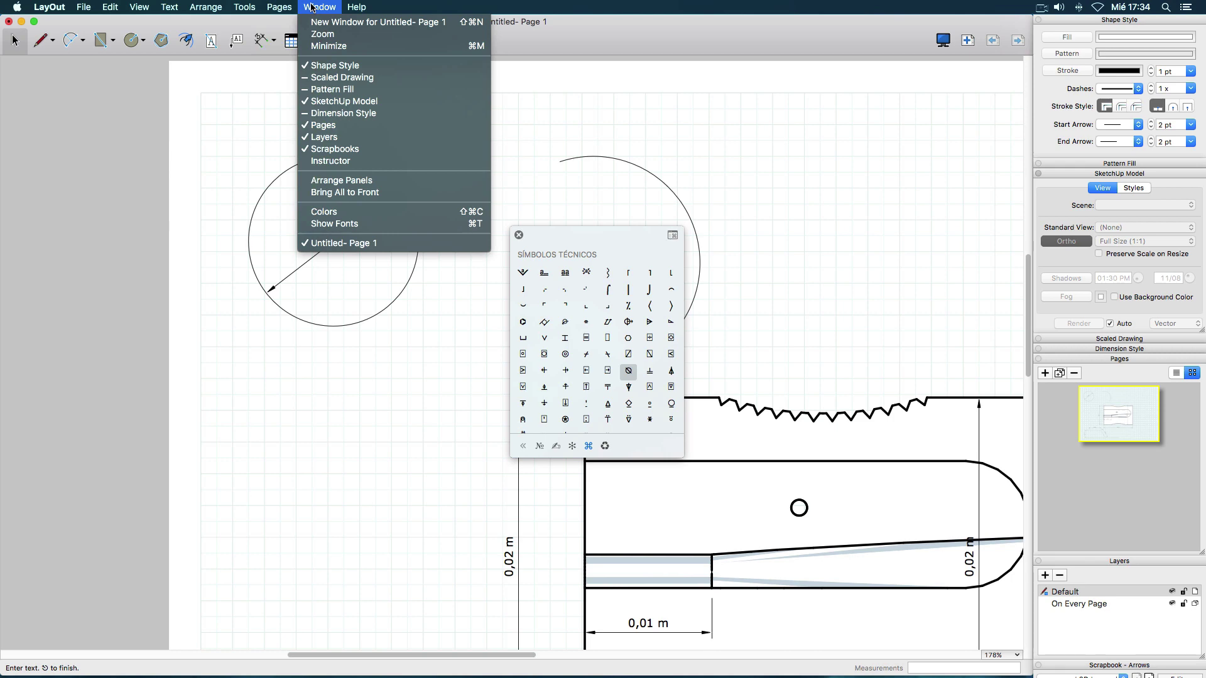
mouse_move(256, 9)
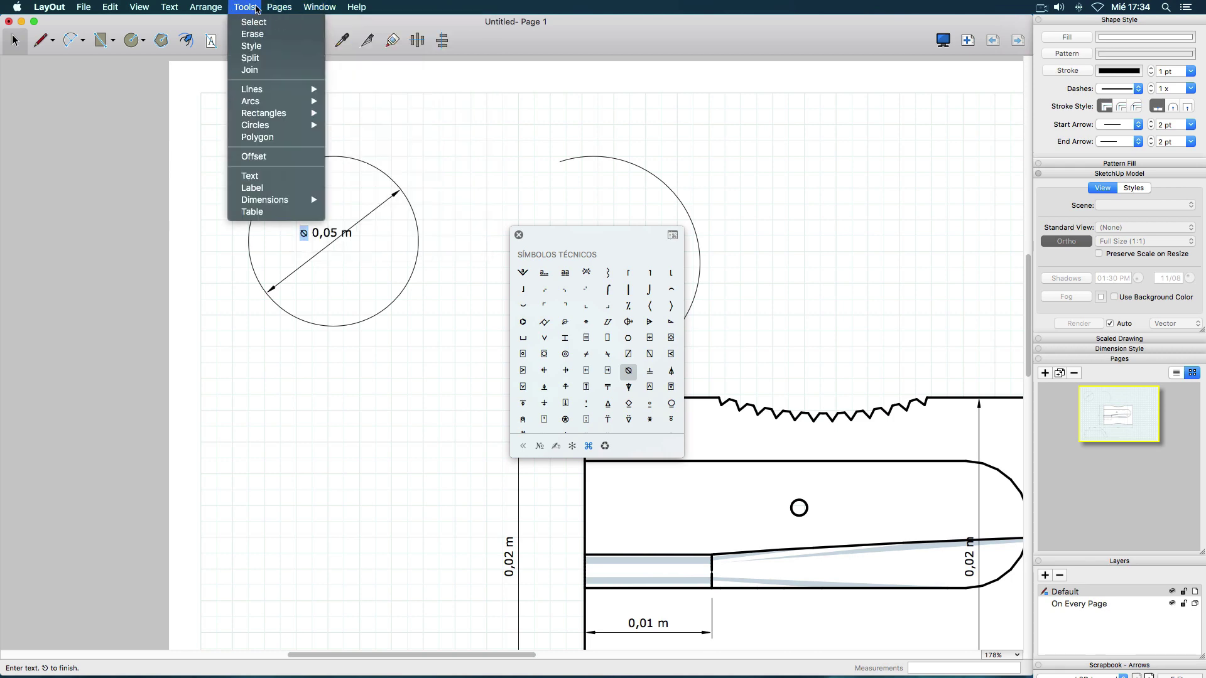
click(263, 176)
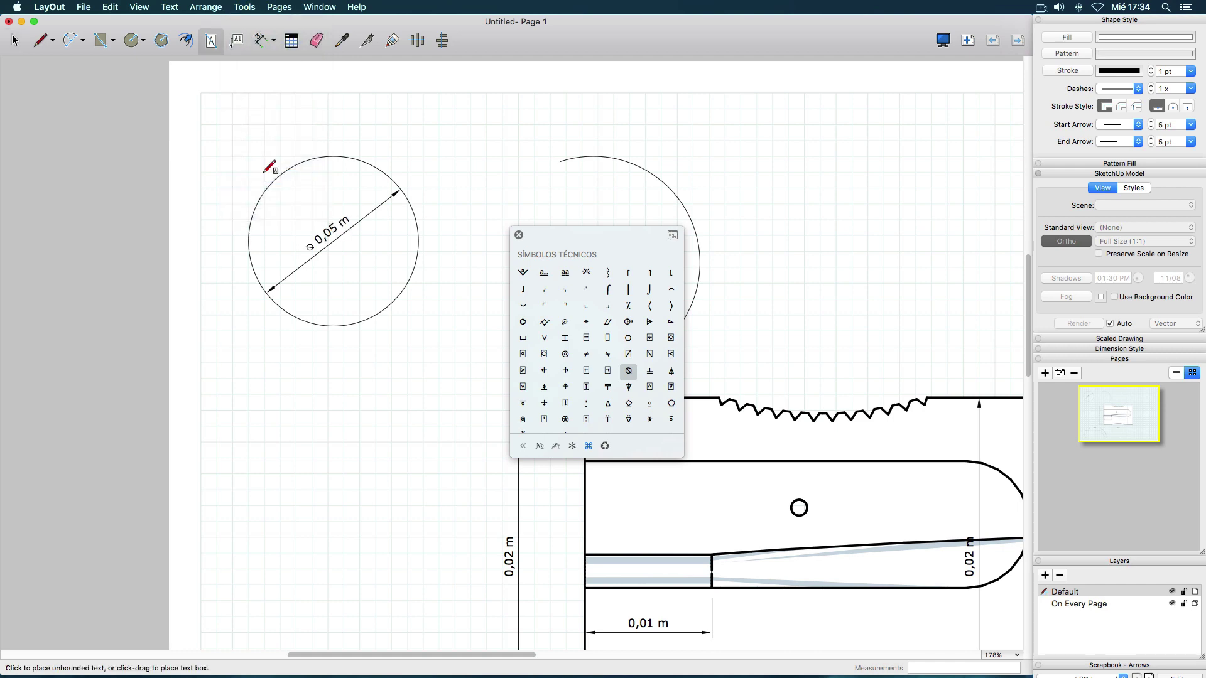
Close the character viewer and show the Fonts window, placing it beside the circle.
click(519, 235)
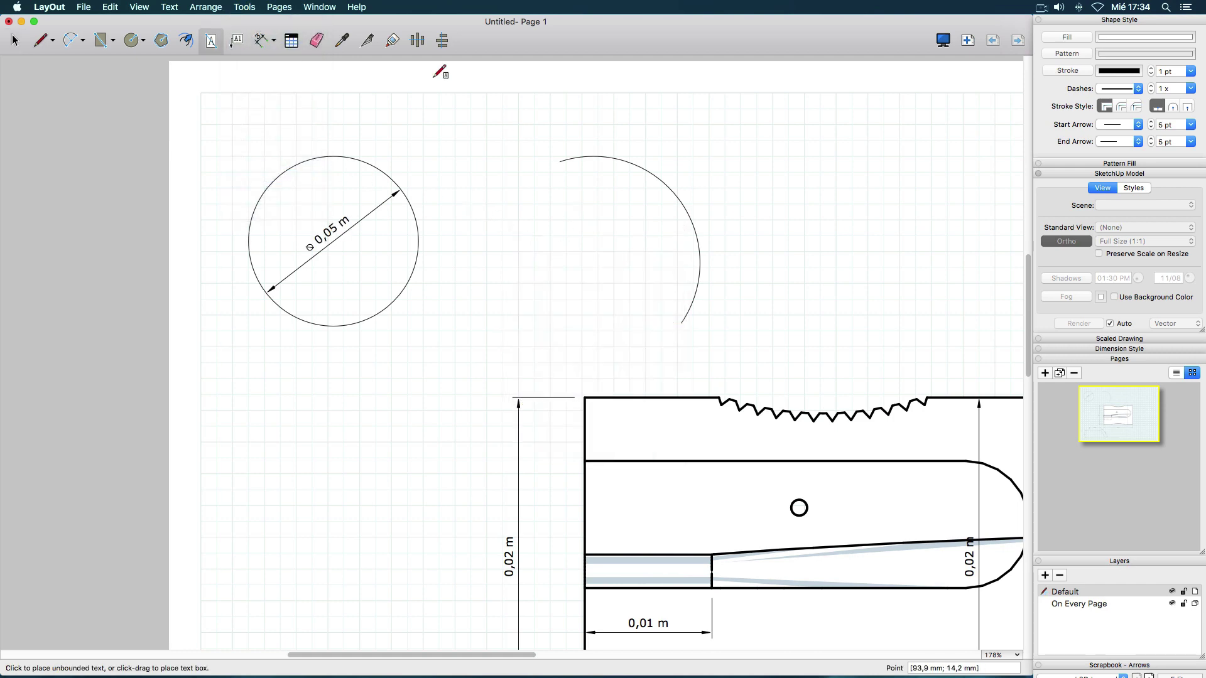
click(254, 7)
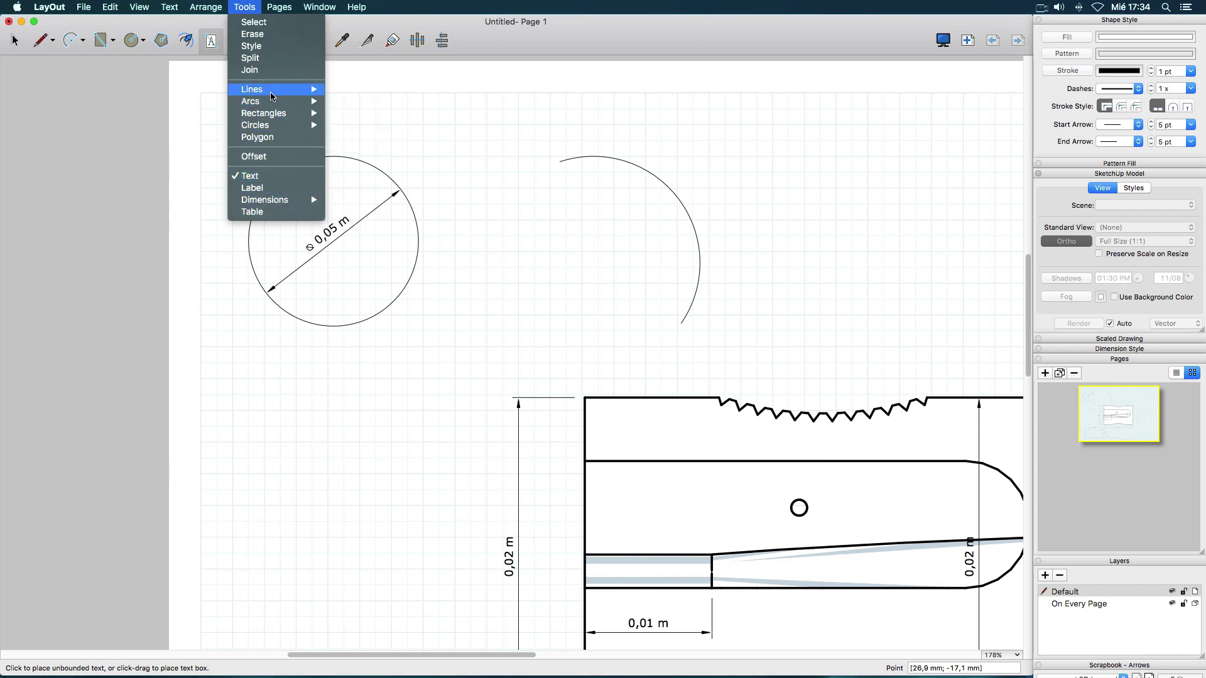
mouse_move(271, 95)
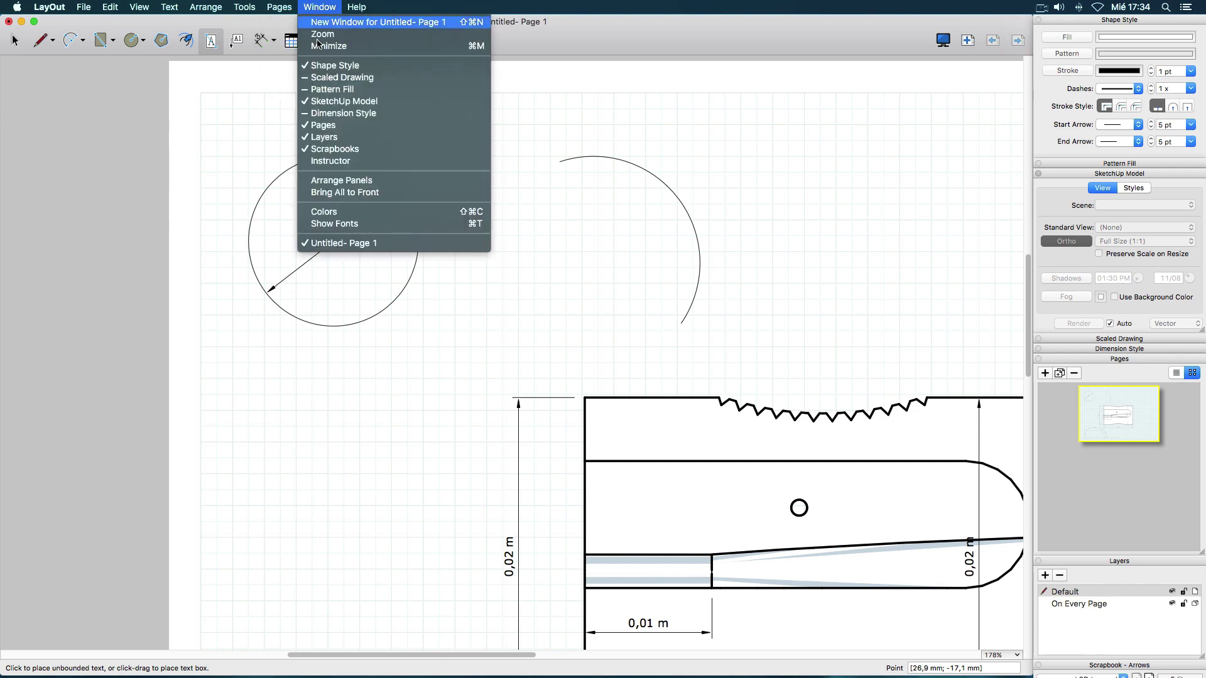
click(352, 224)
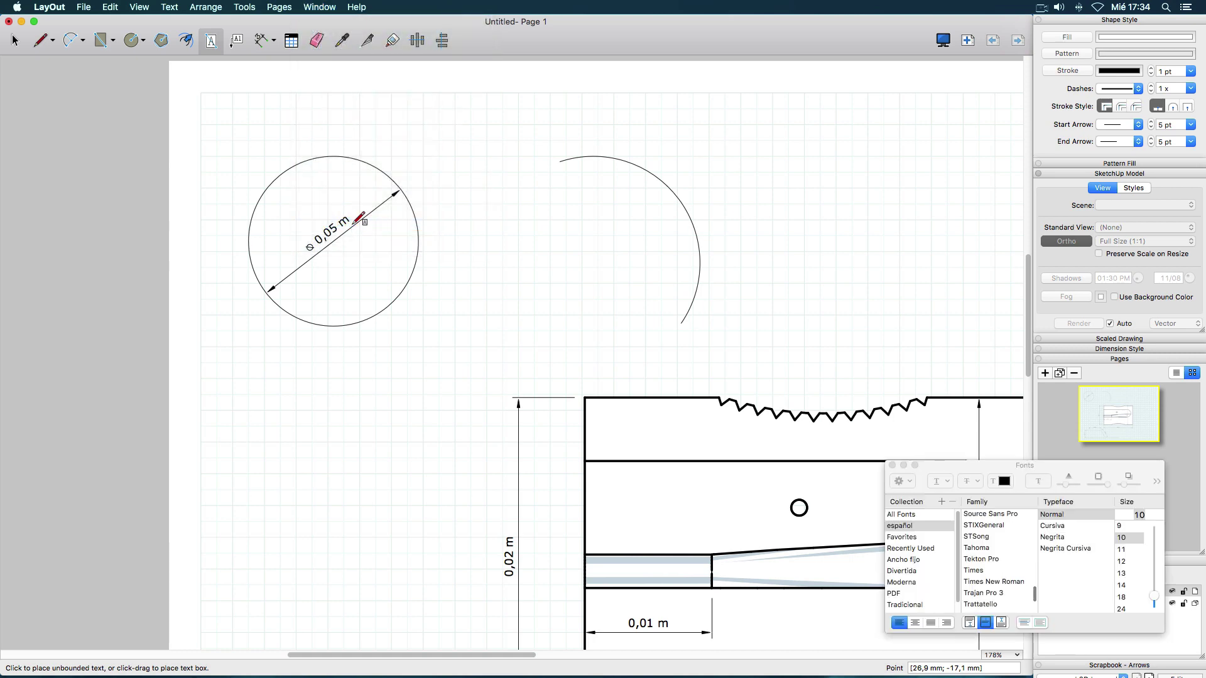
drag(919, 446, 526, 136)
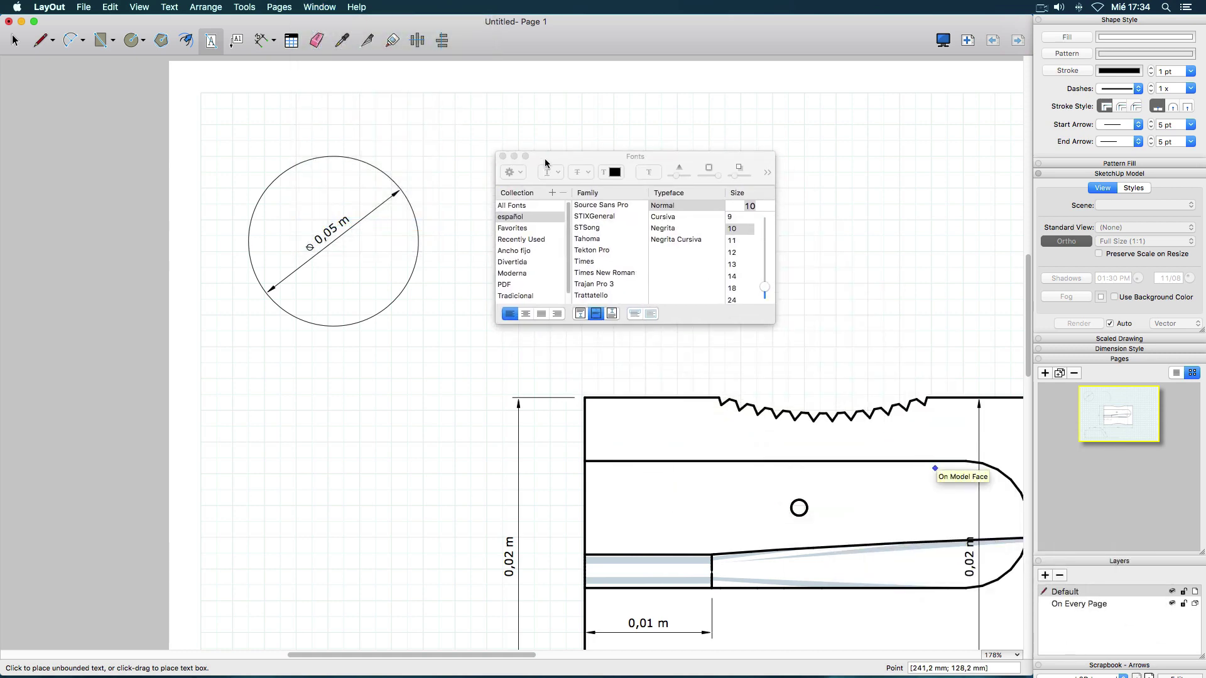
click(319, 6)
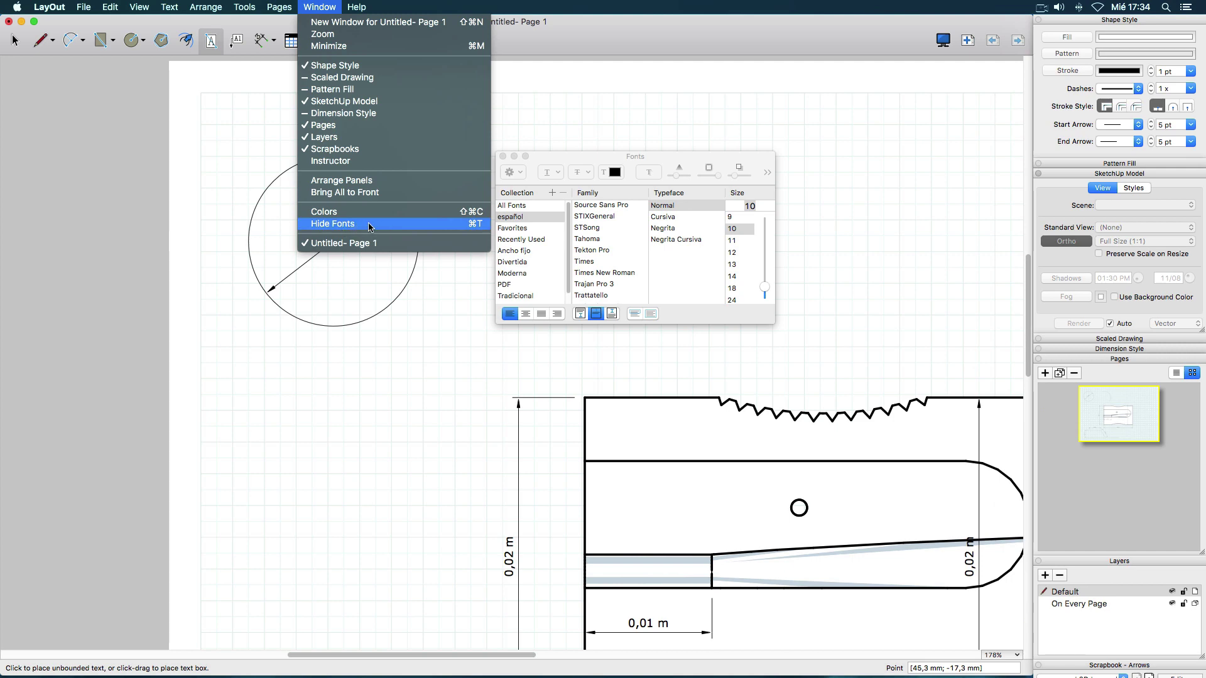
click(582, 161)
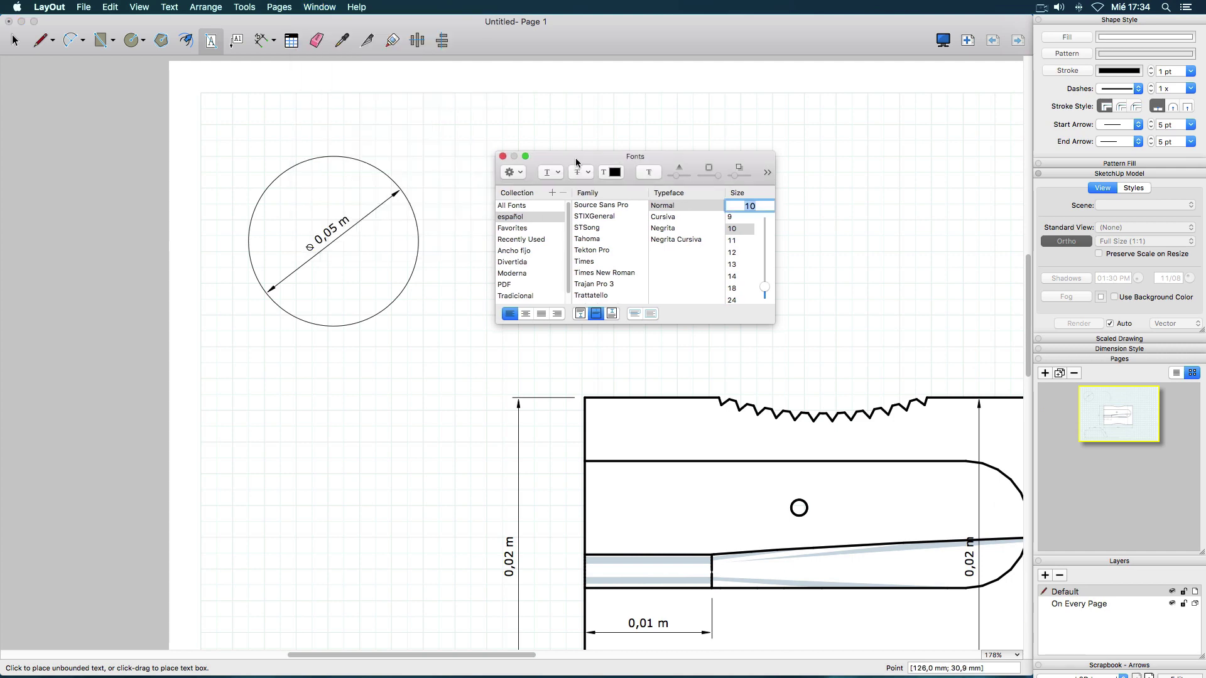
drag(569, 162, 624, 181)
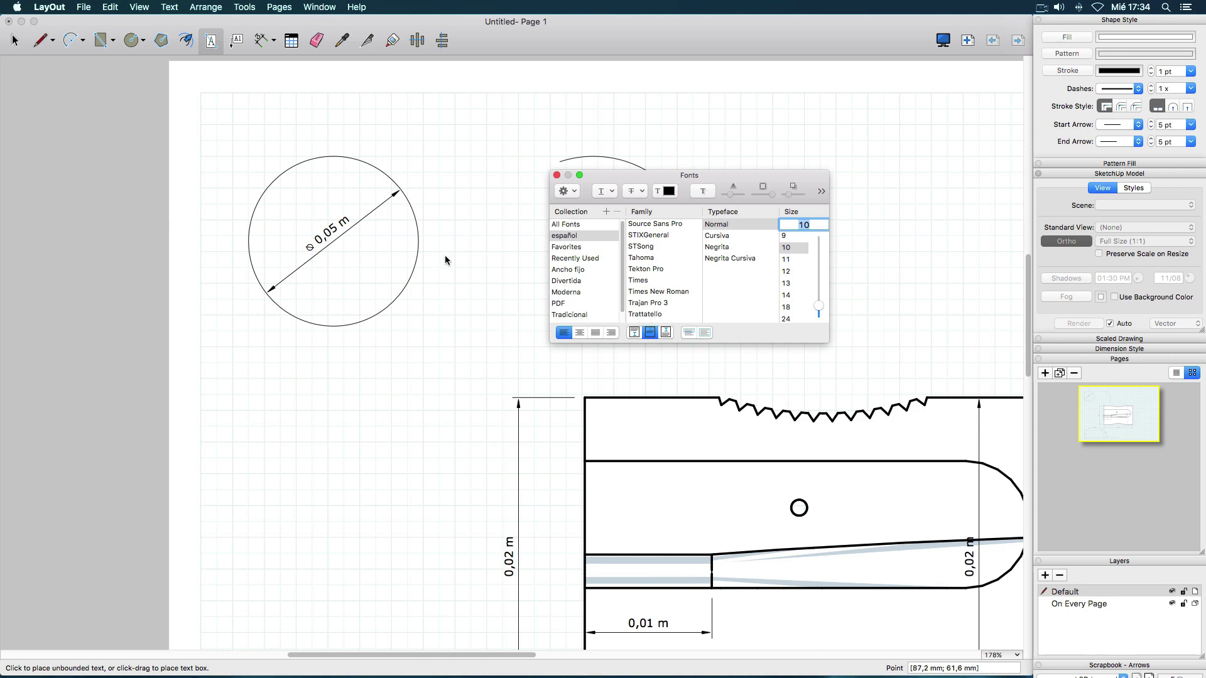
Set the crossed-circle symbol in the circle's diameter dimension text to Times, size 14, and close the Fonts window.
click(322, 241)
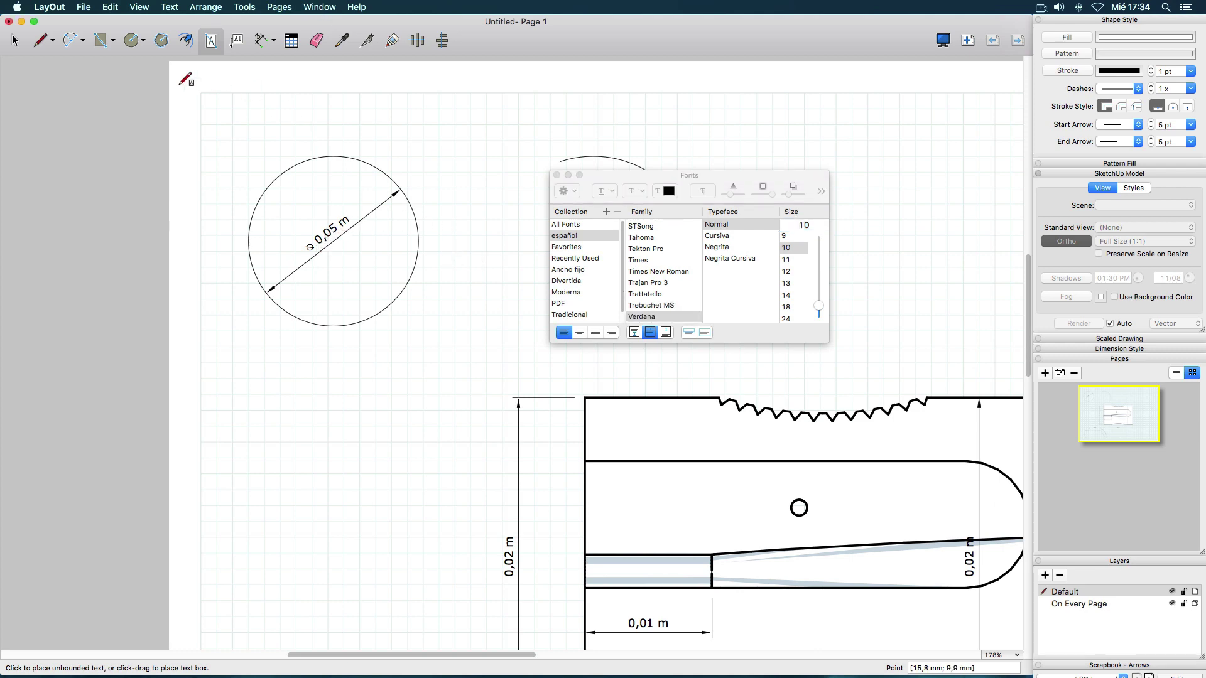
click(16, 43)
click(315, 253)
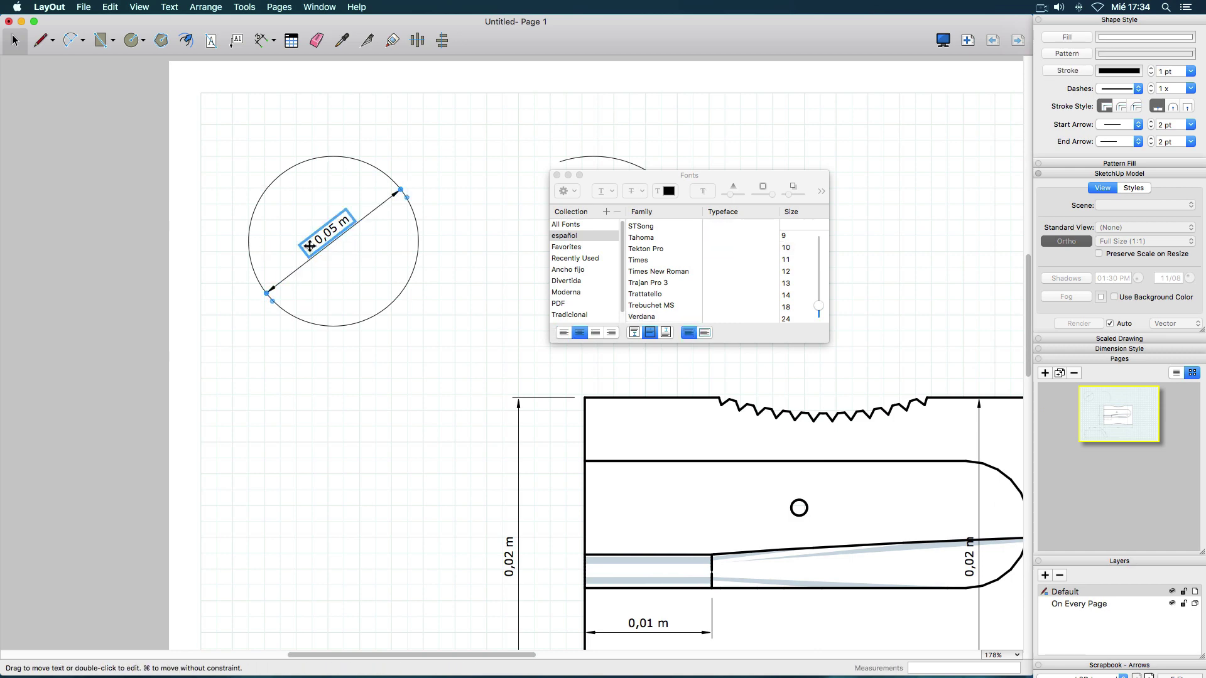
double_click(310, 248)
double_click(305, 239)
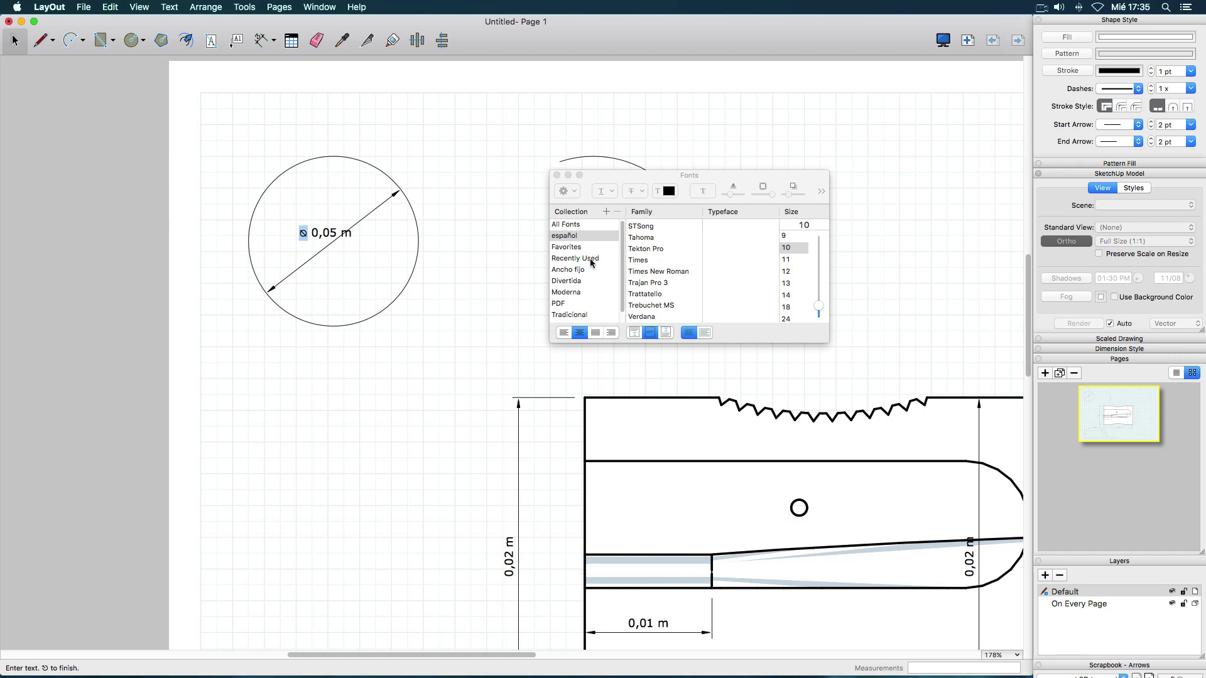
click(643, 261)
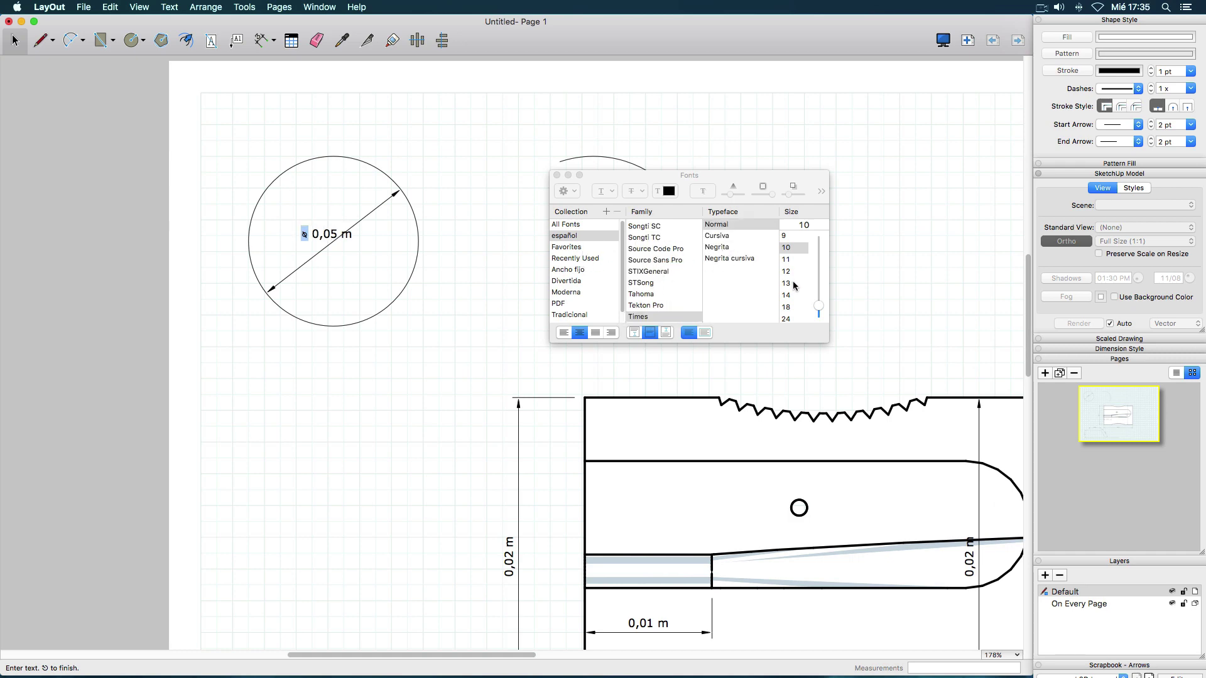
click(787, 307)
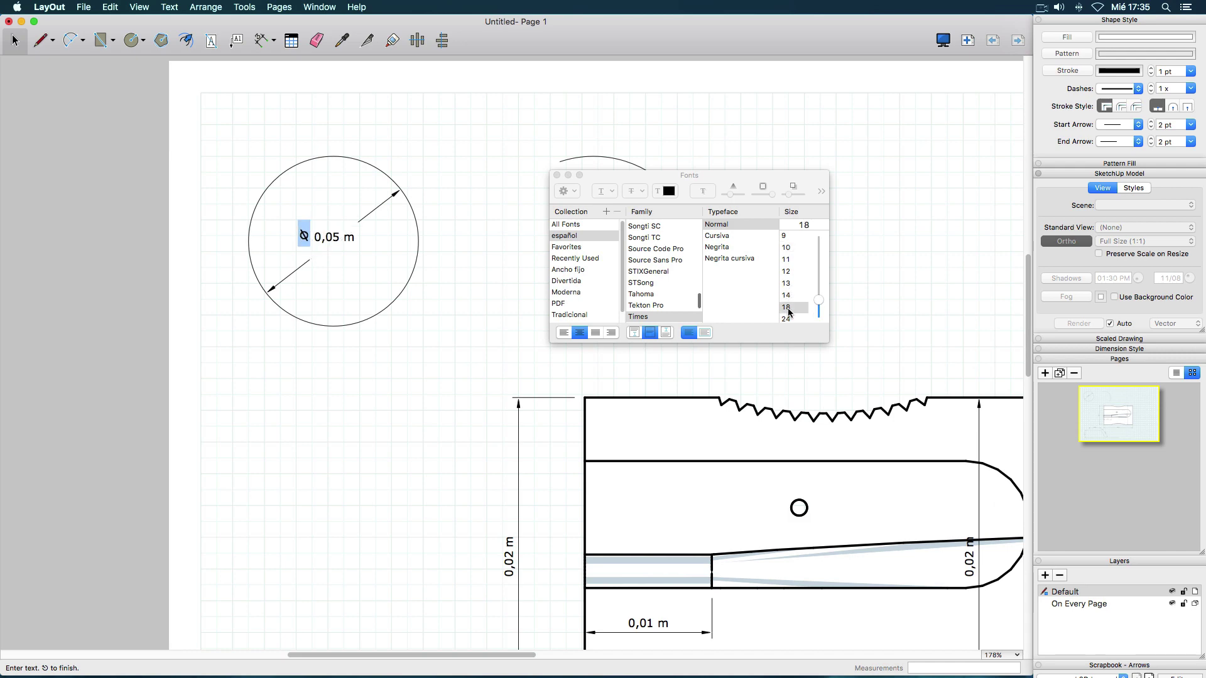
click(787, 295)
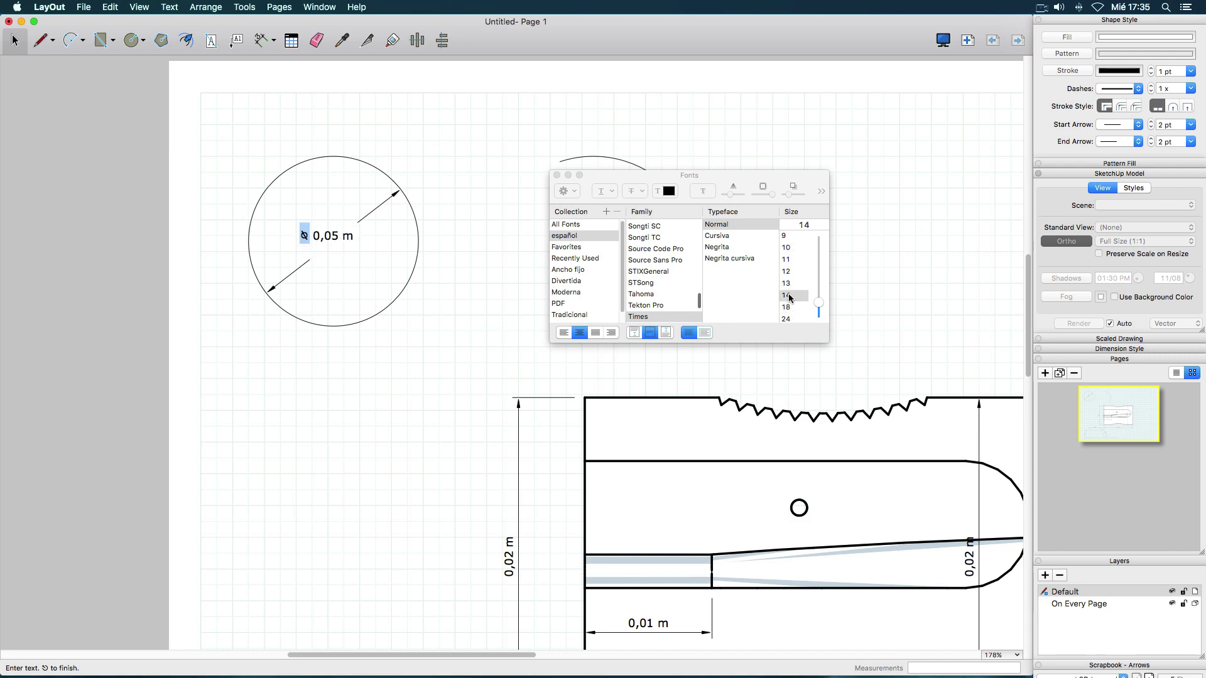
click(557, 175)
key(Escape)
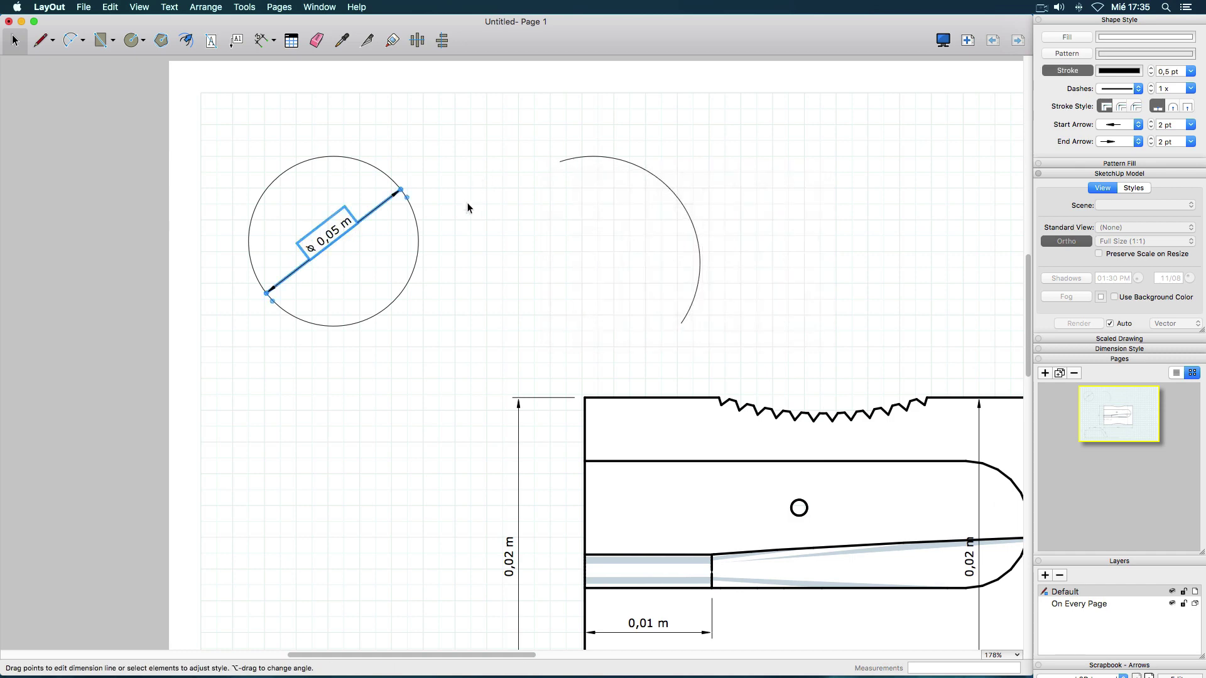
click(510, 206)
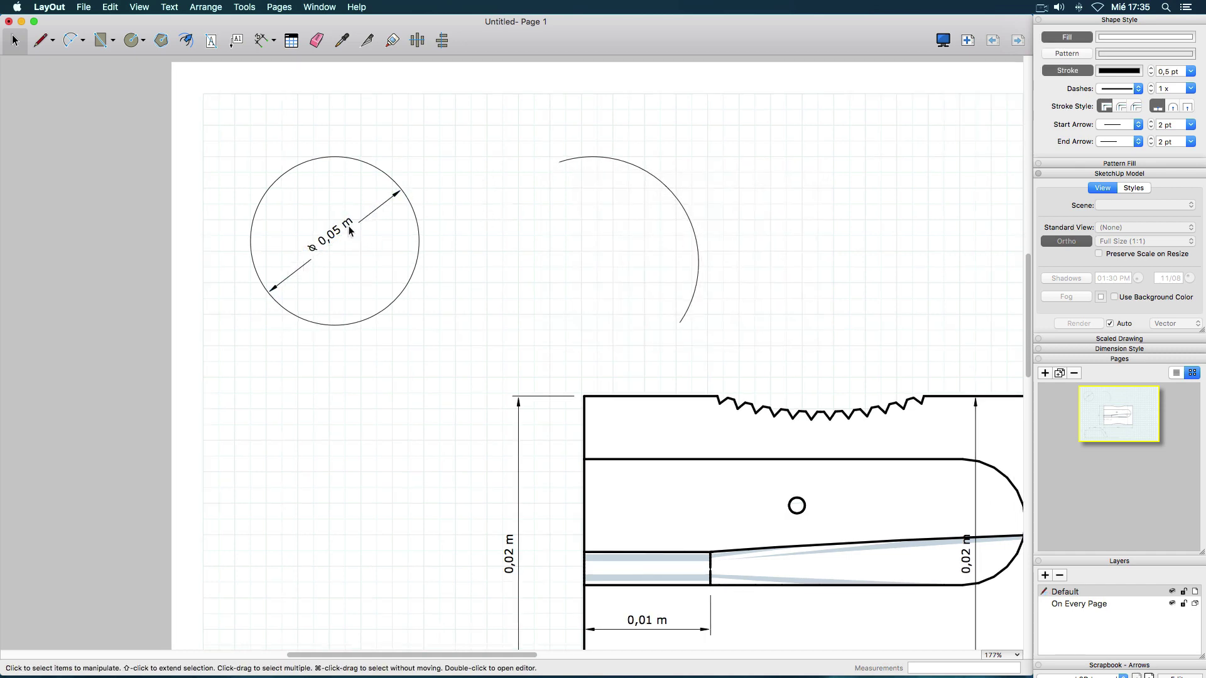
Dimension the arc's radius from its centre to a point on the upper part of the curve.
click(595, 159)
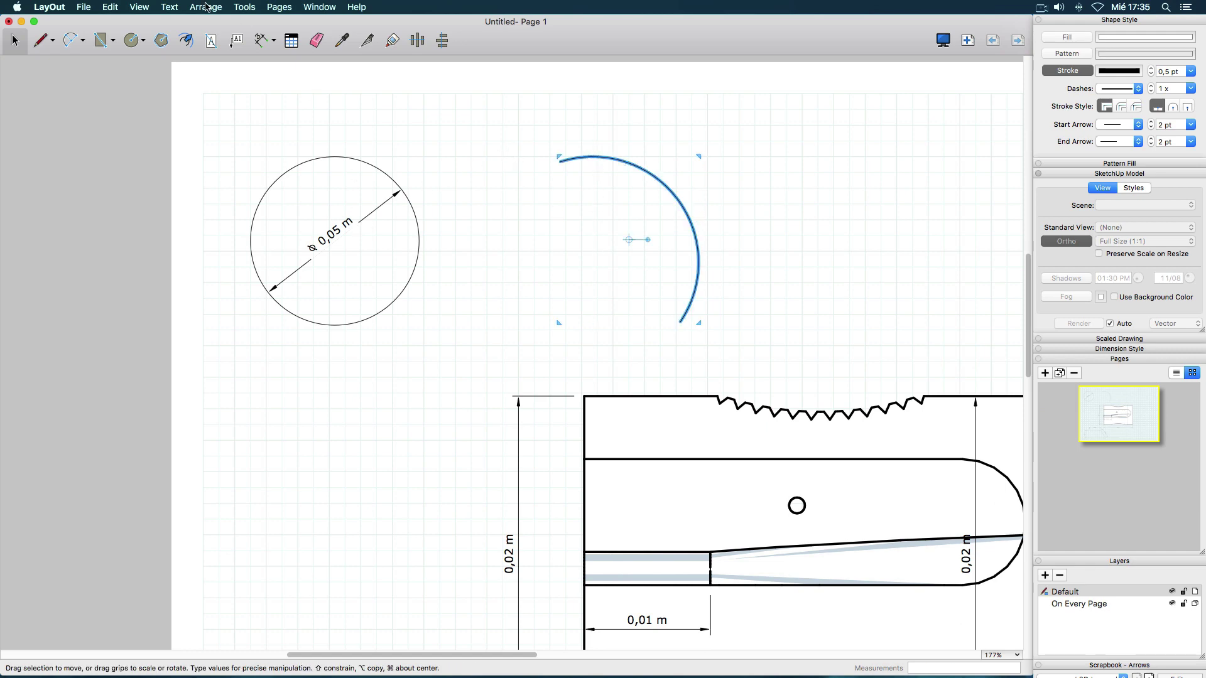
click(260, 41)
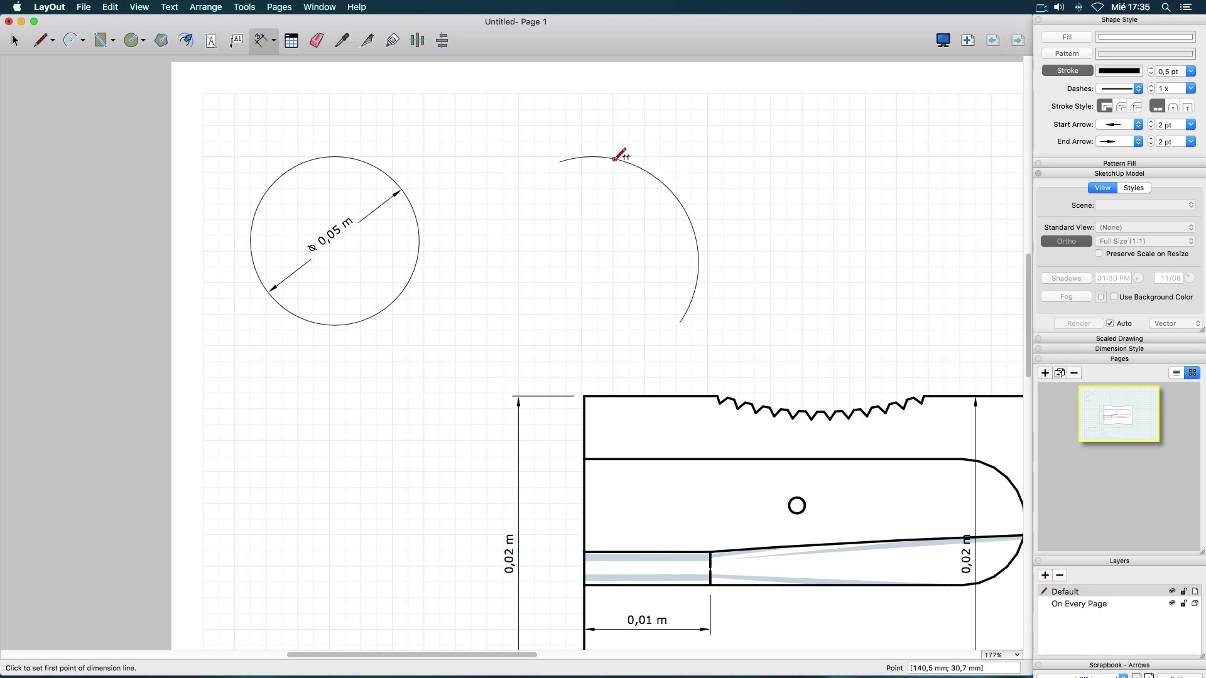
click(591, 262)
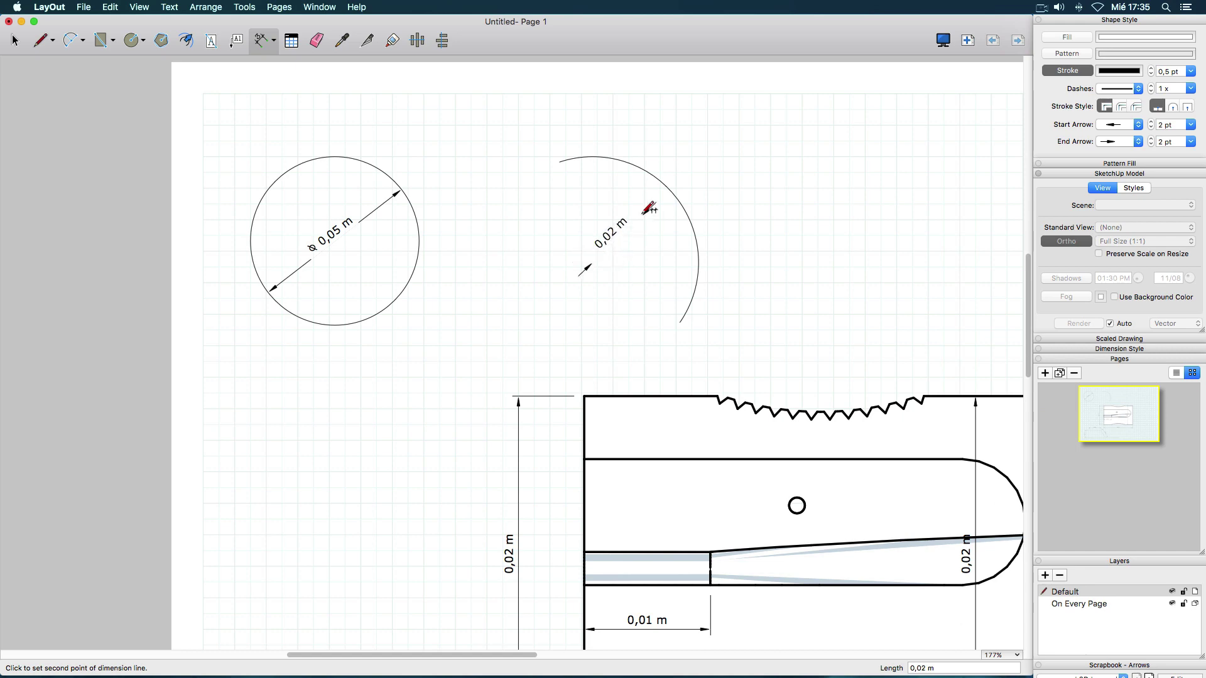
click(657, 173)
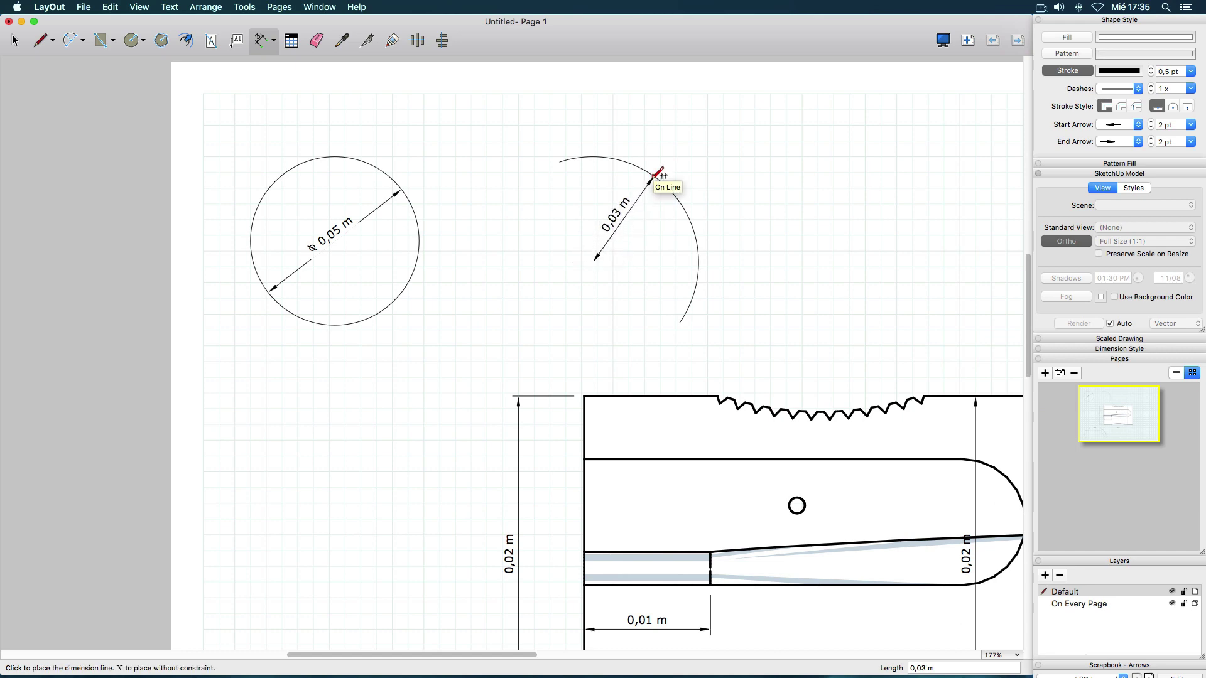
click(657, 173)
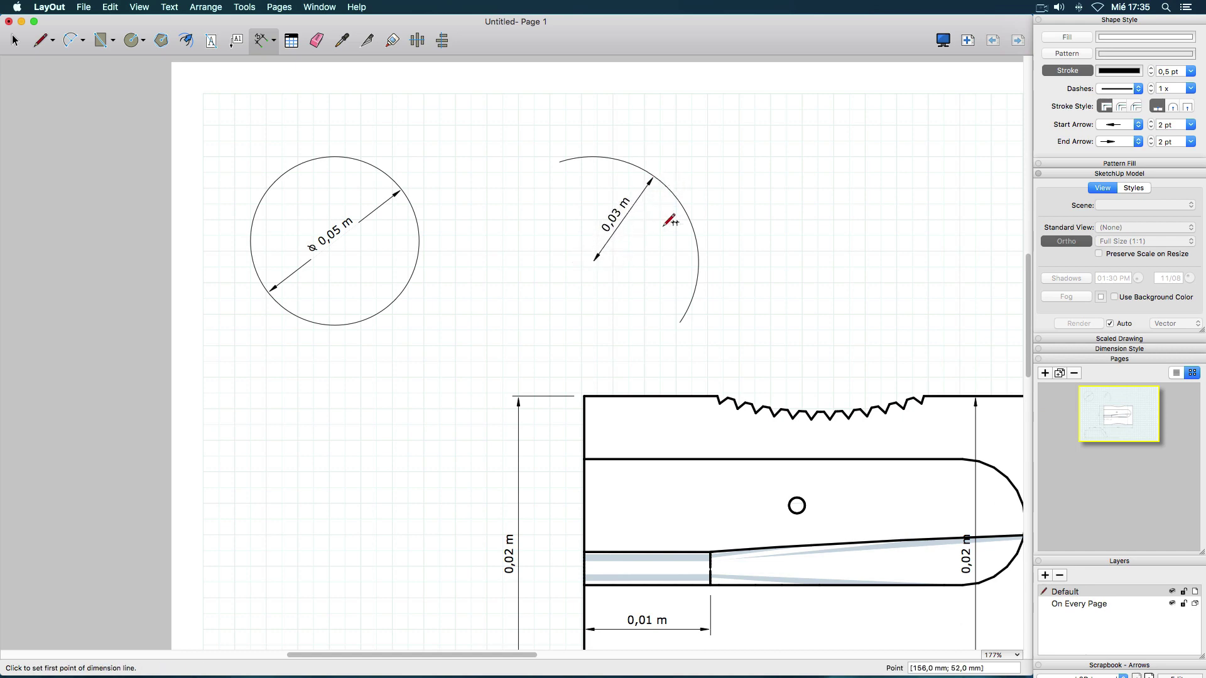
Remove the start arrow from the arc's radius dimension, at the centre end.
click(15, 42)
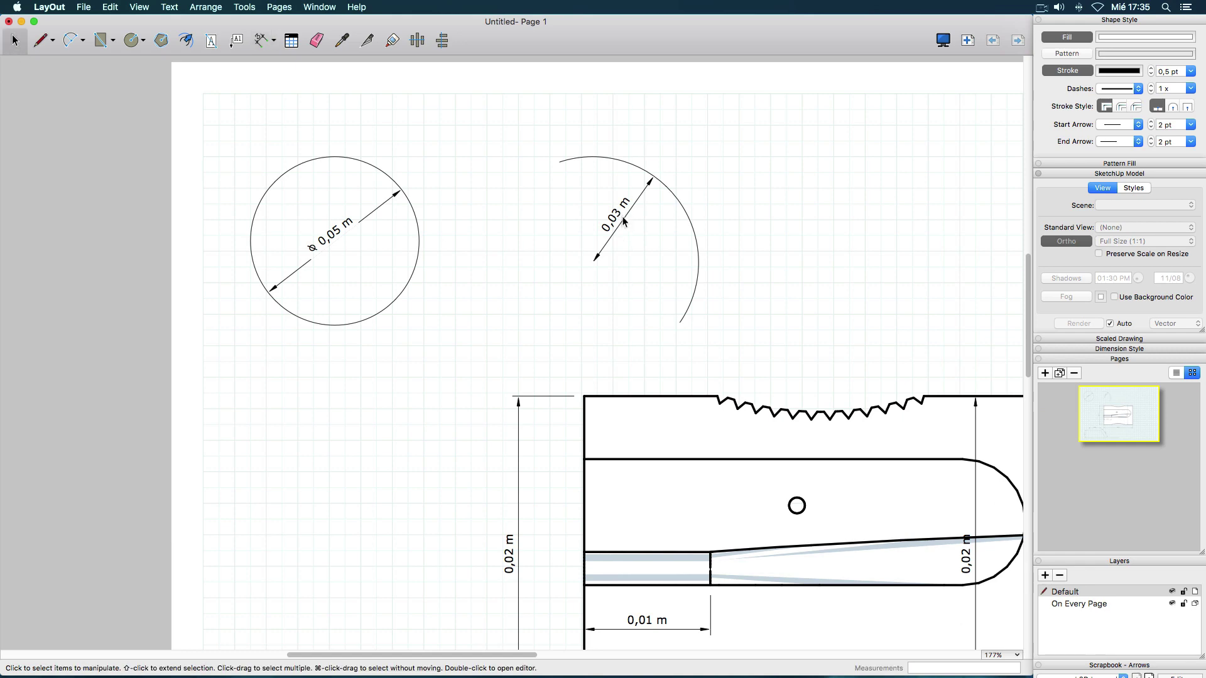
click(620, 217)
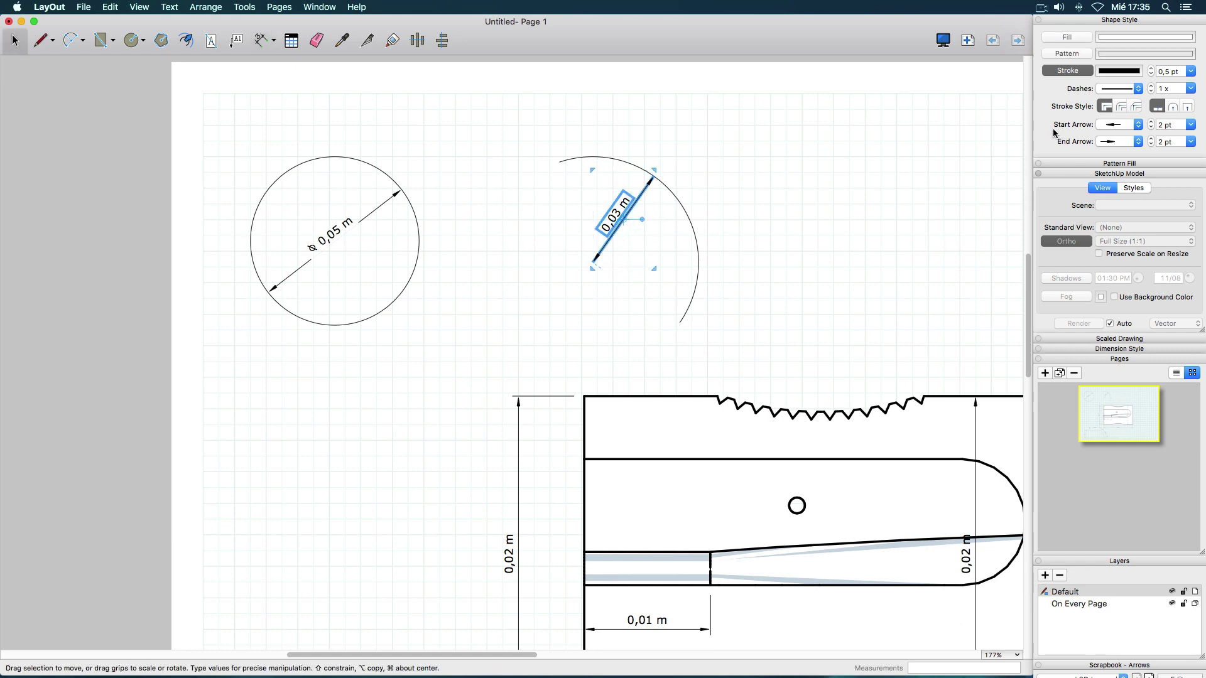
click(1109, 126)
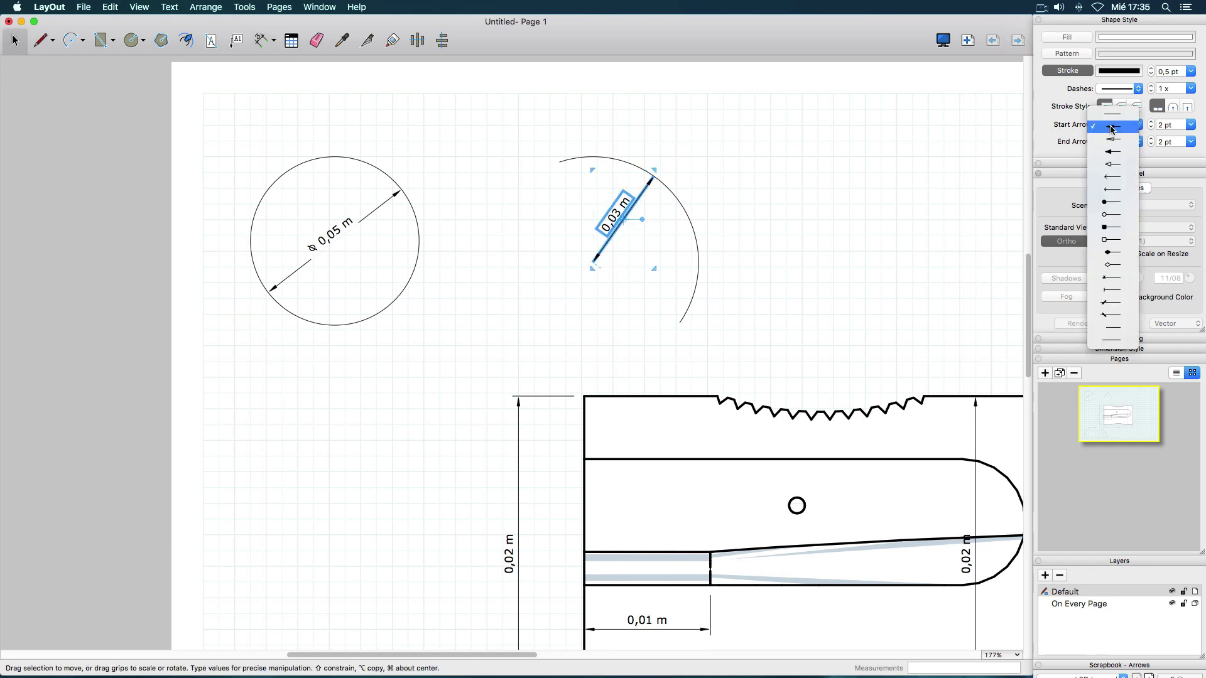
click(1112, 115)
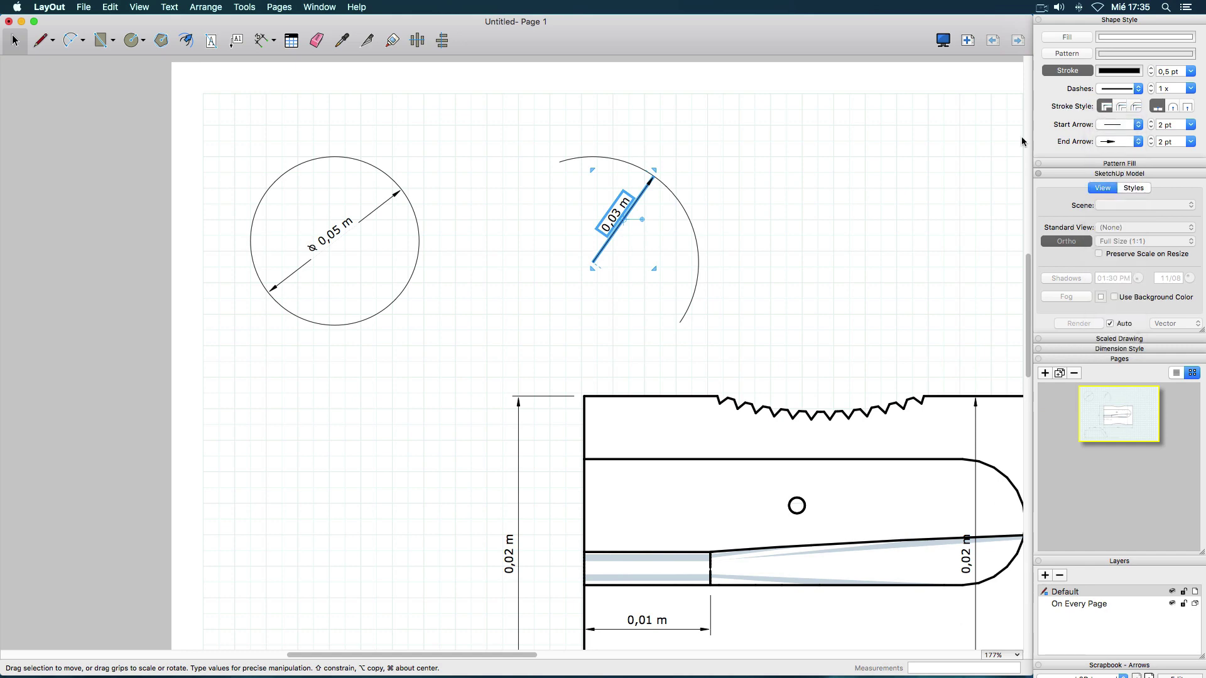
click(830, 176)
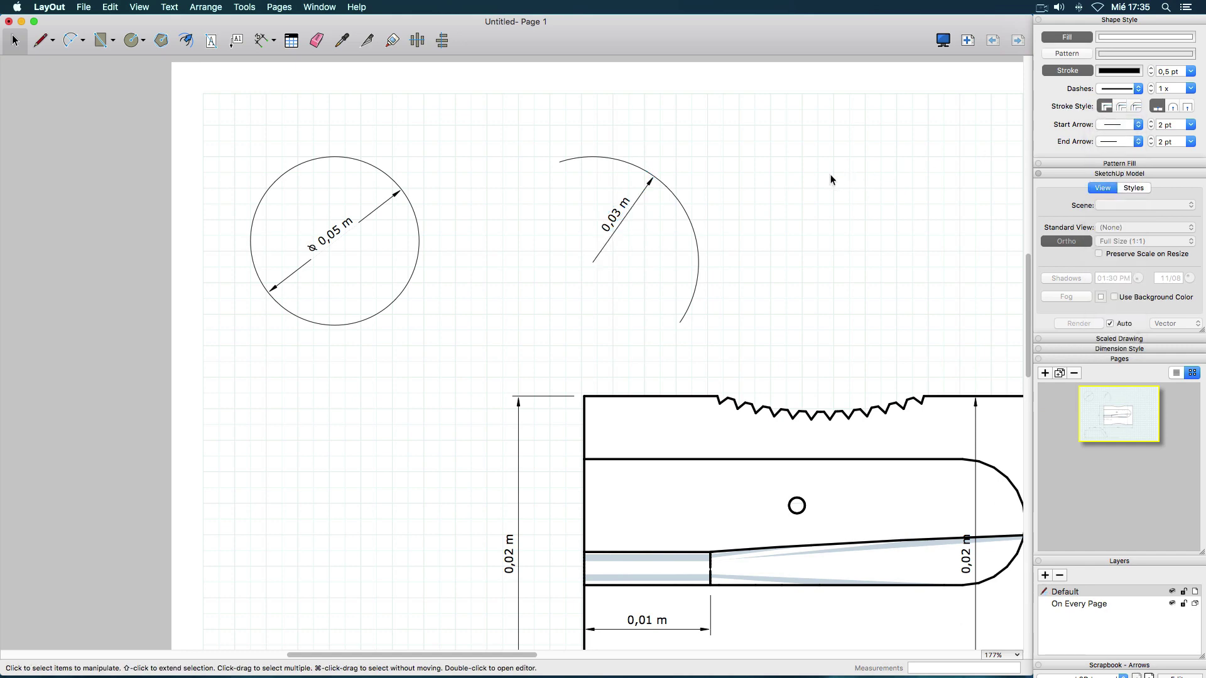
Add the prefix R before the value in the arc's radius dimension text.
click(610, 231)
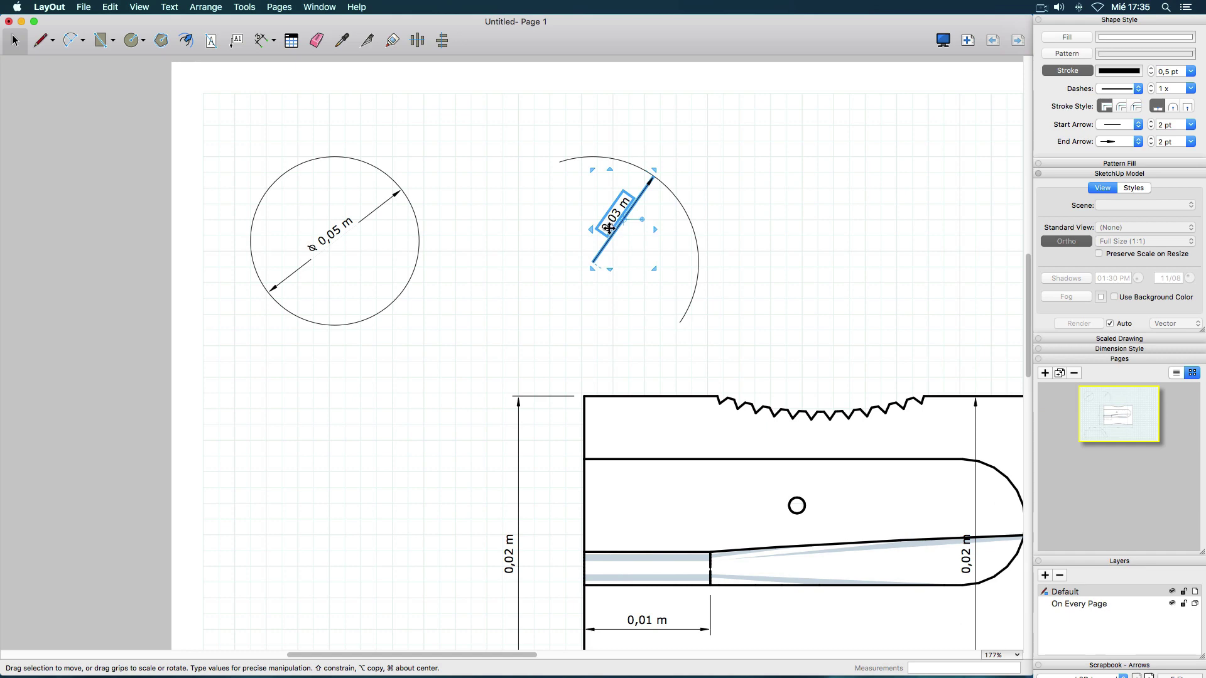
click(605, 228)
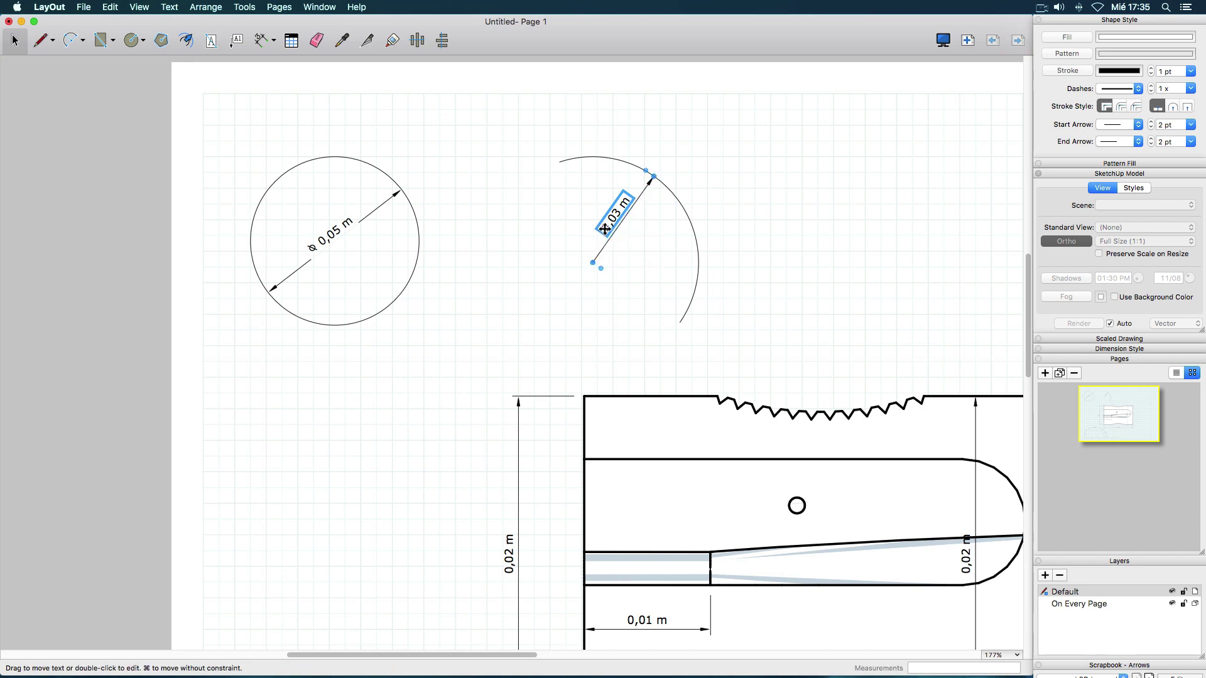
double_click(604, 228)
click(595, 215)
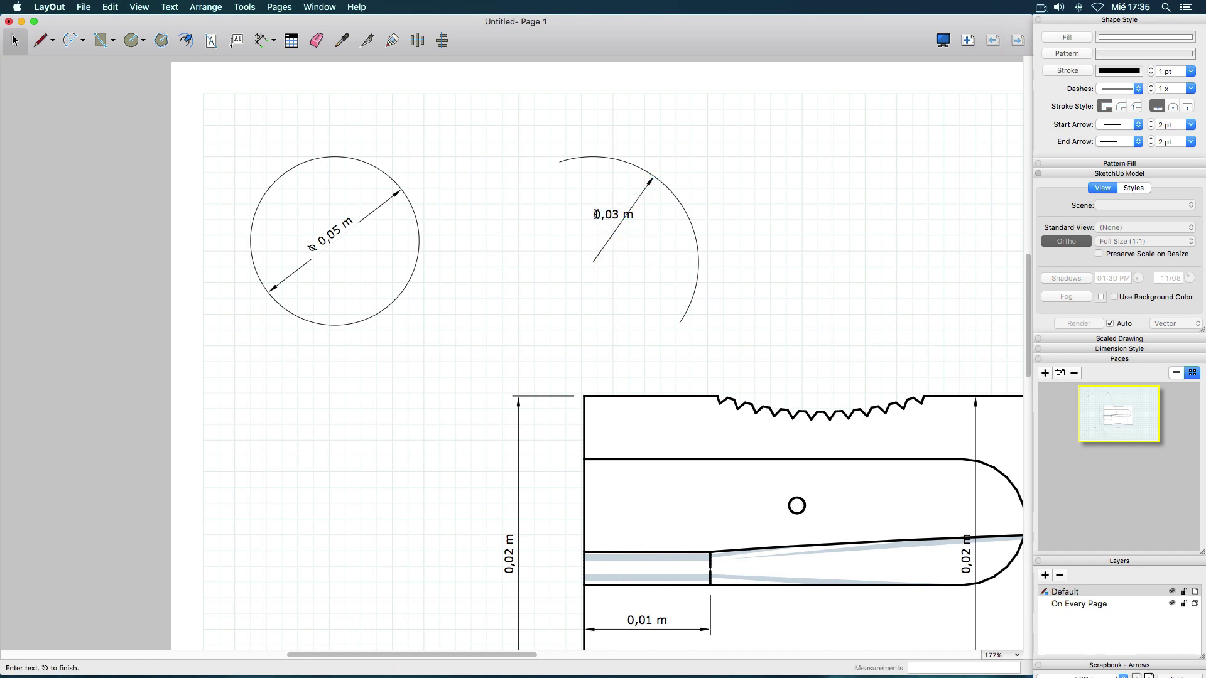
text(R)
key(Escape)
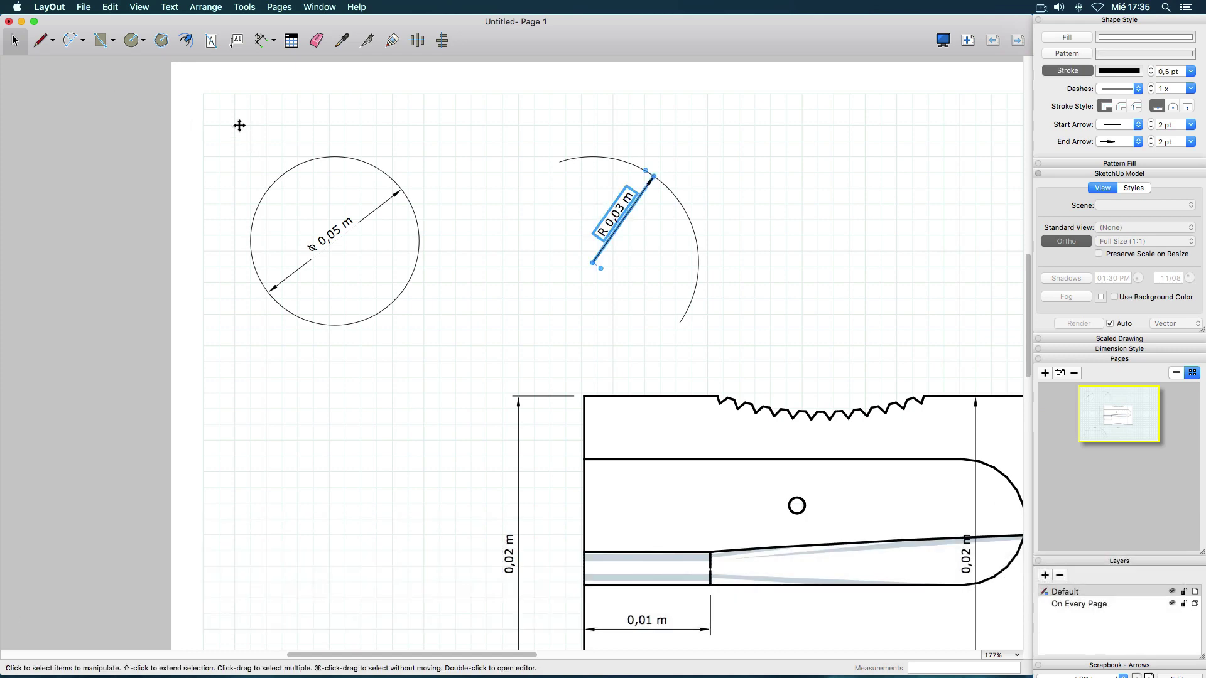
click(519, 230)
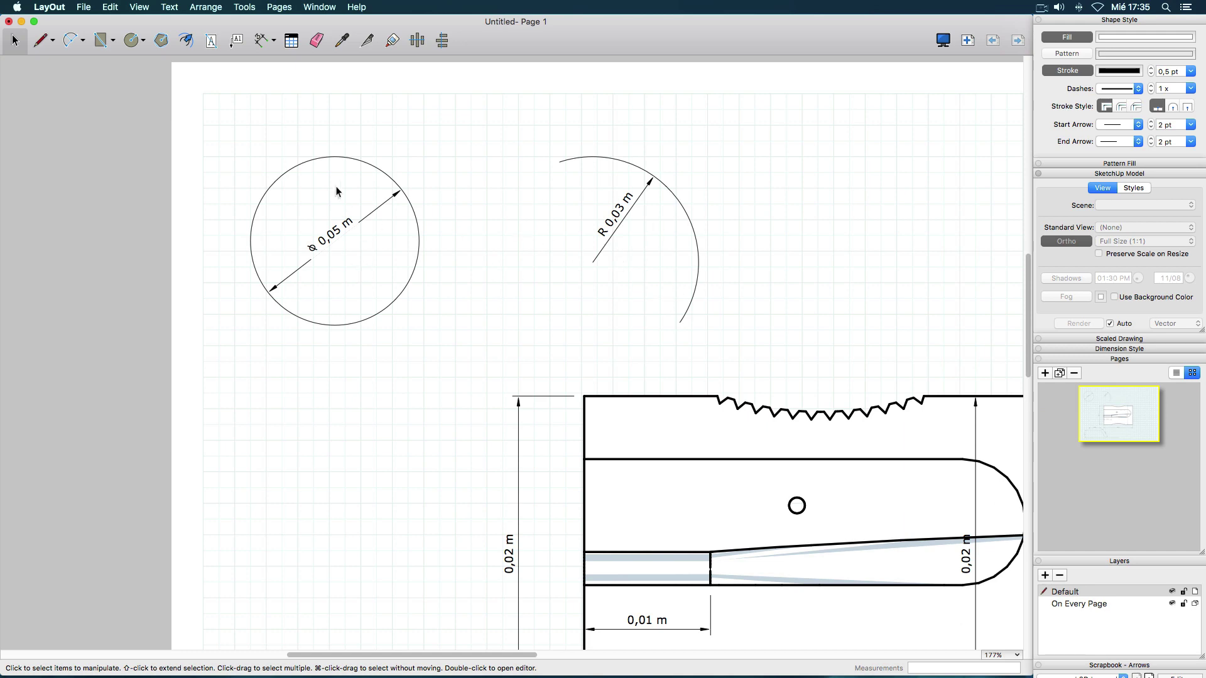
Dimension the circle's full width between its leftmost and rightmost points, placing the horizontal dimension line above the circle.
click(261, 41)
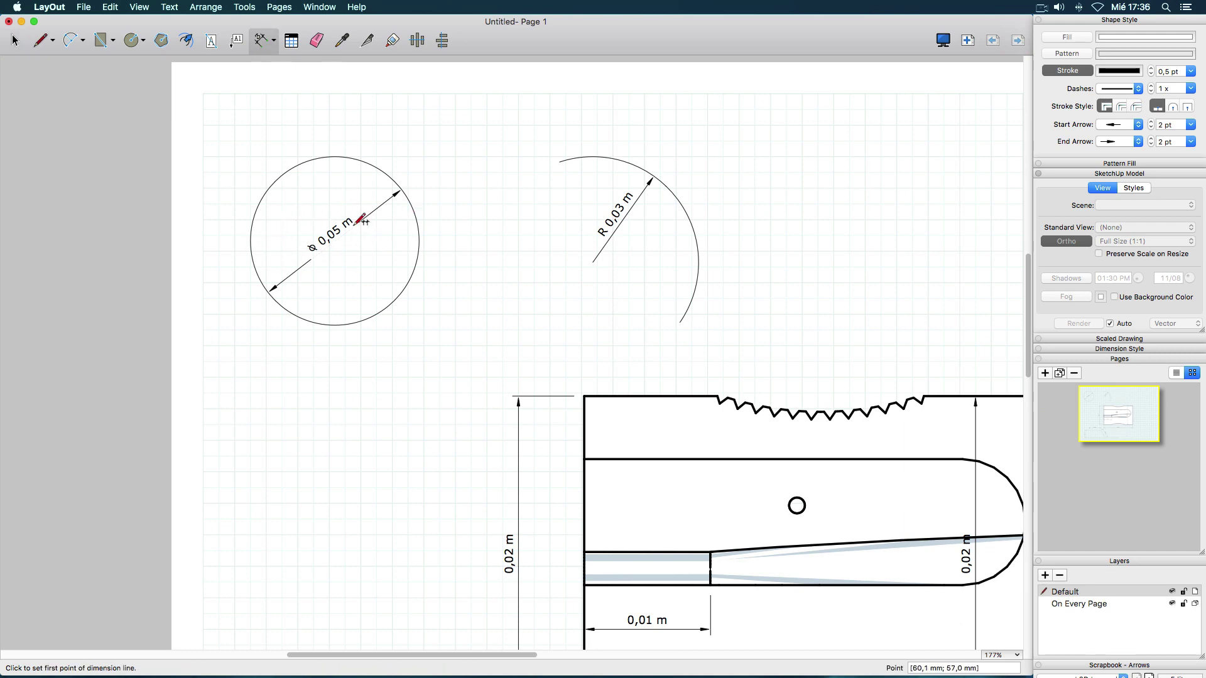
click(251, 241)
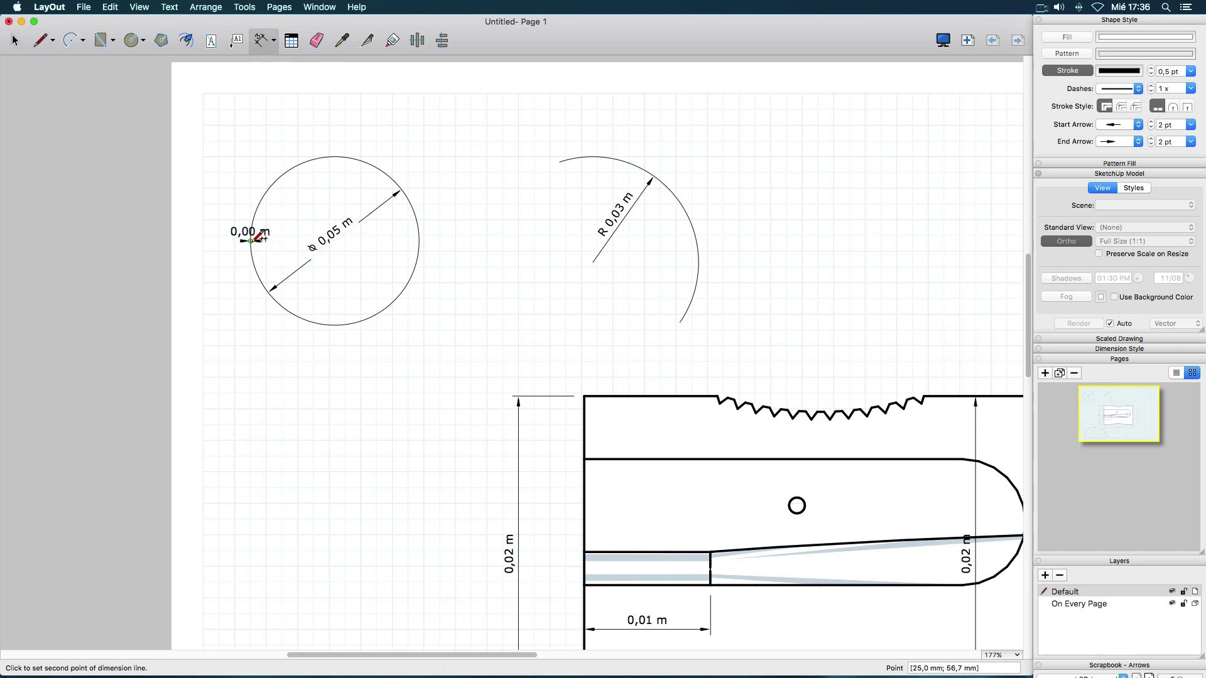
click(419, 241)
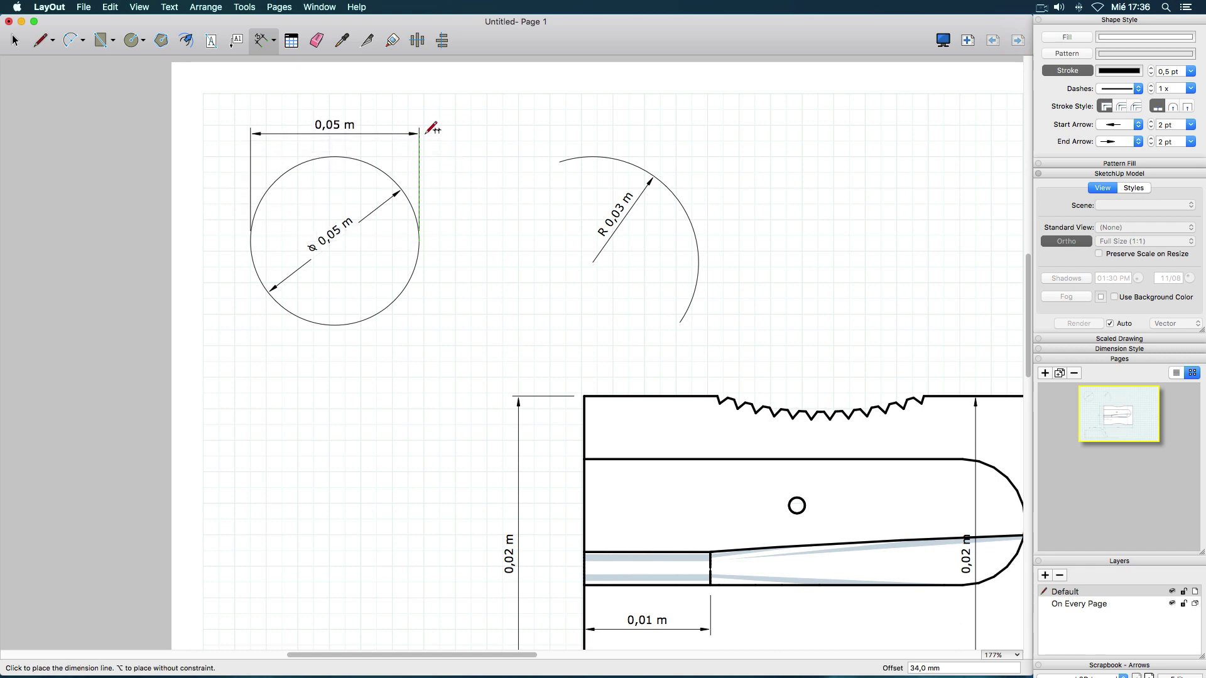
click(439, 124)
click(19, 46)
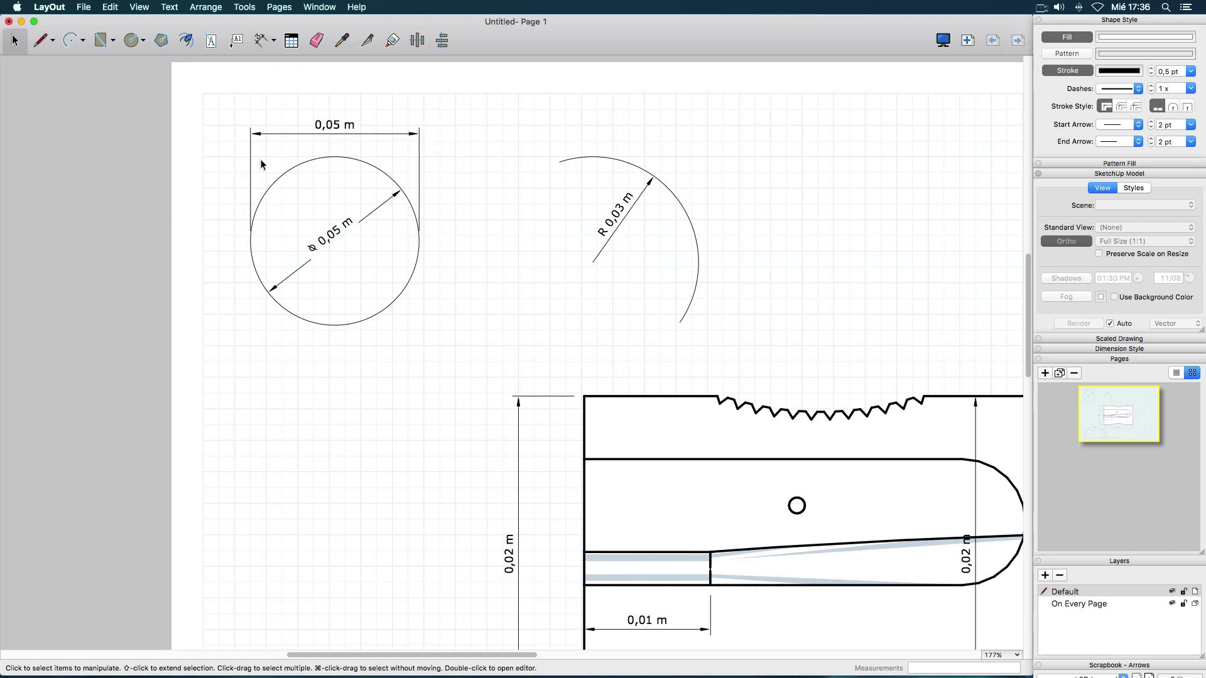
Examine the horizontal dimension above the circle and compare it with the diagonal diameter dimension inside it.
click(269, 136)
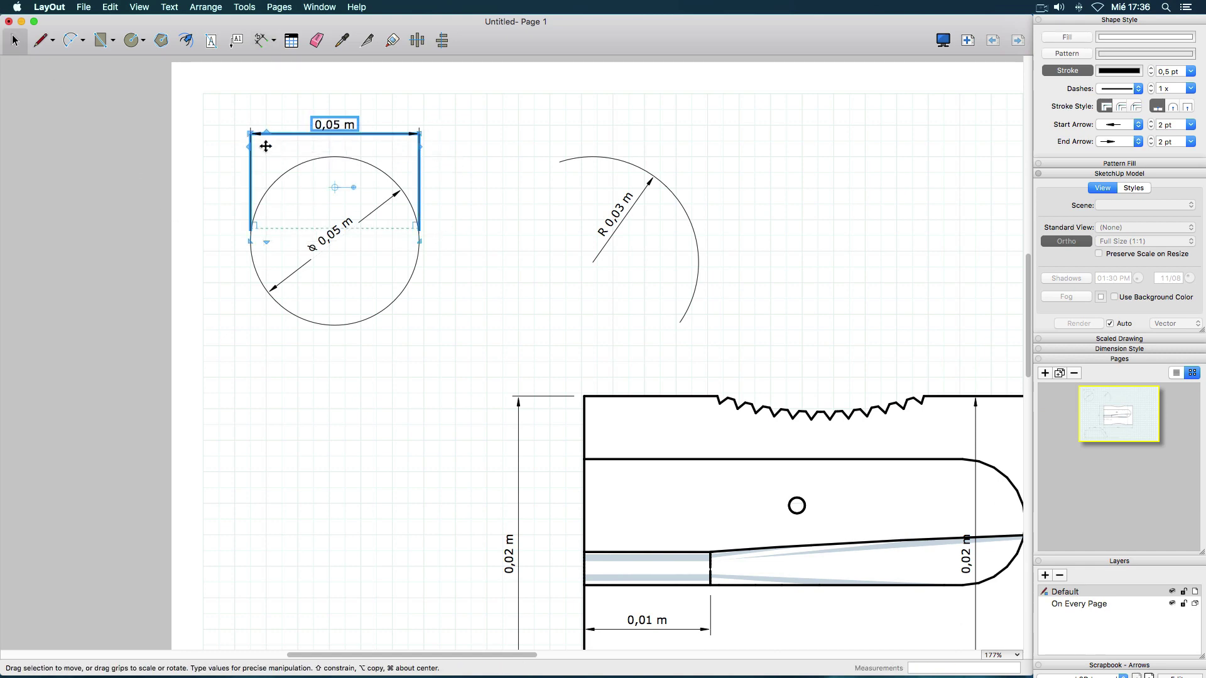
click(191, 227)
click(392, 135)
click(442, 212)
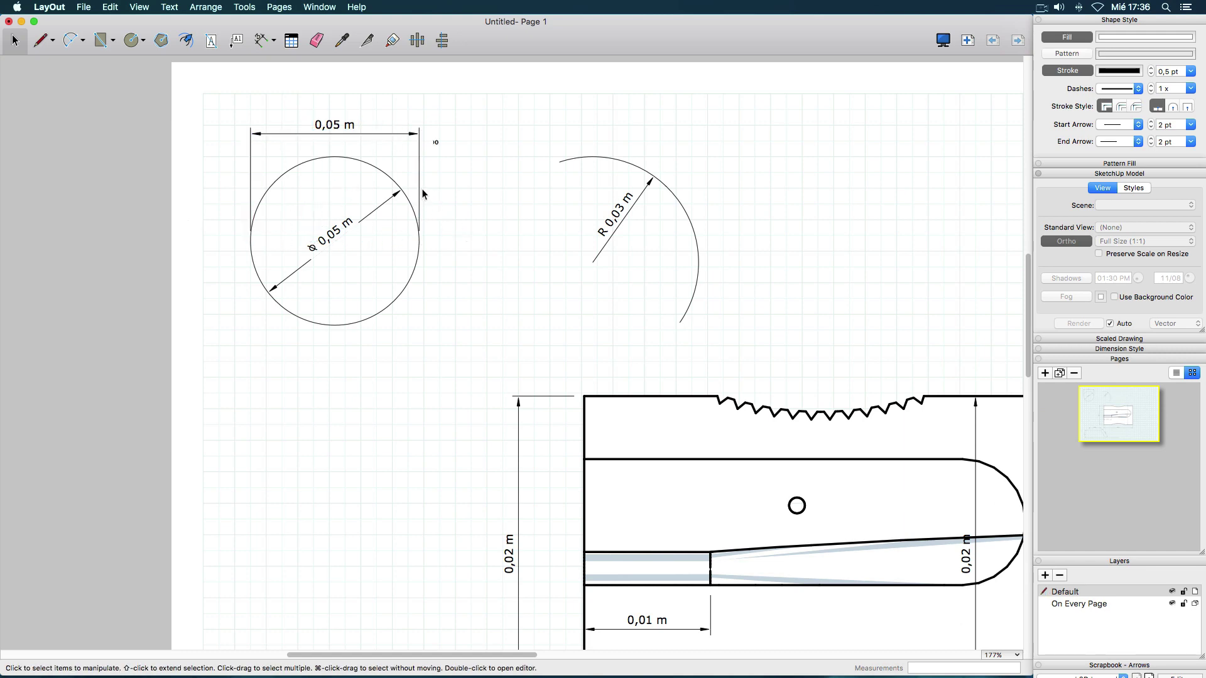
click(421, 191)
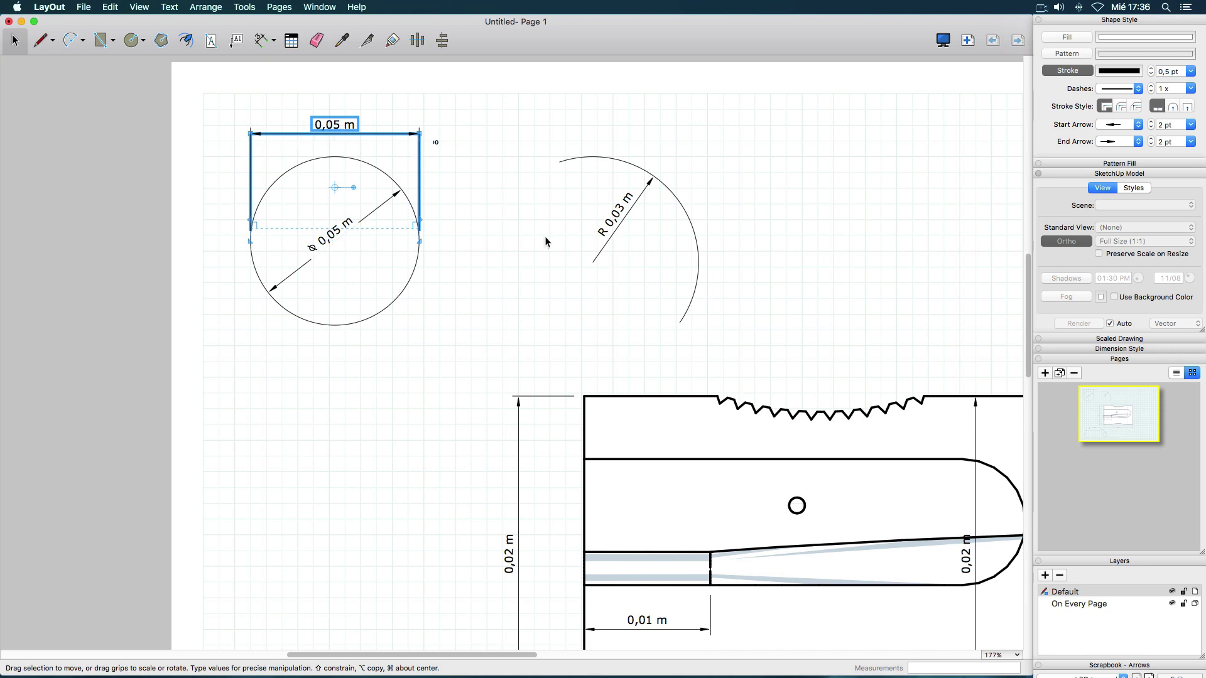
click(528, 249)
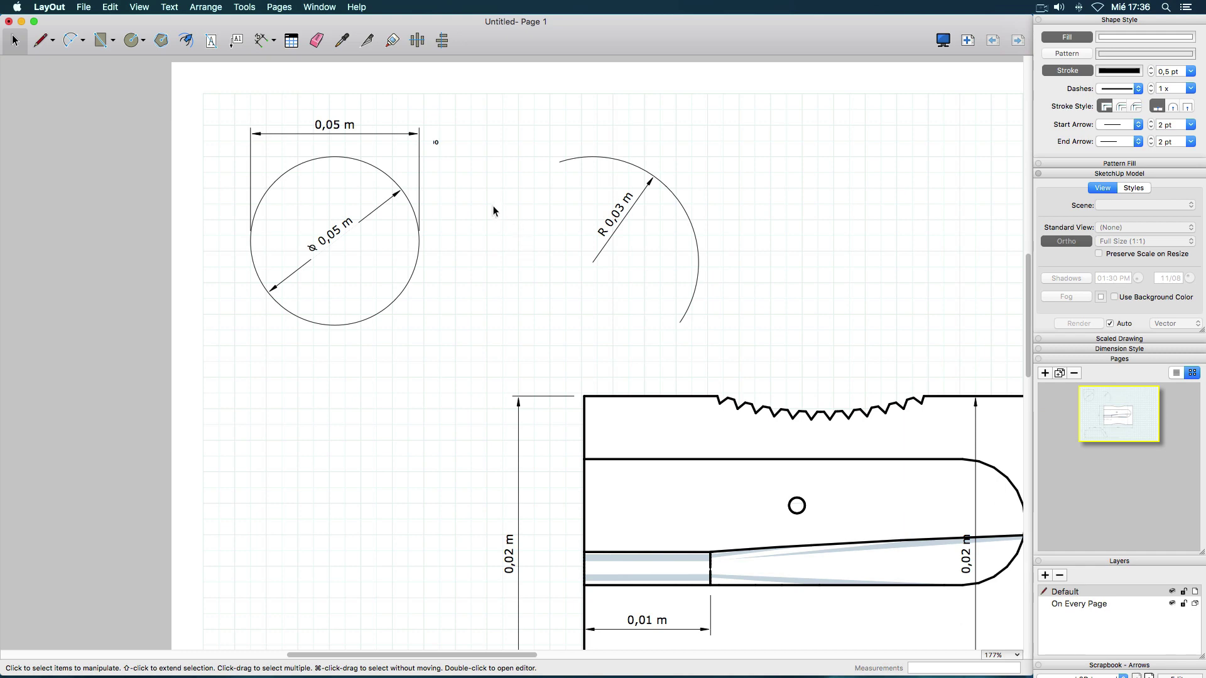
click(418, 126)
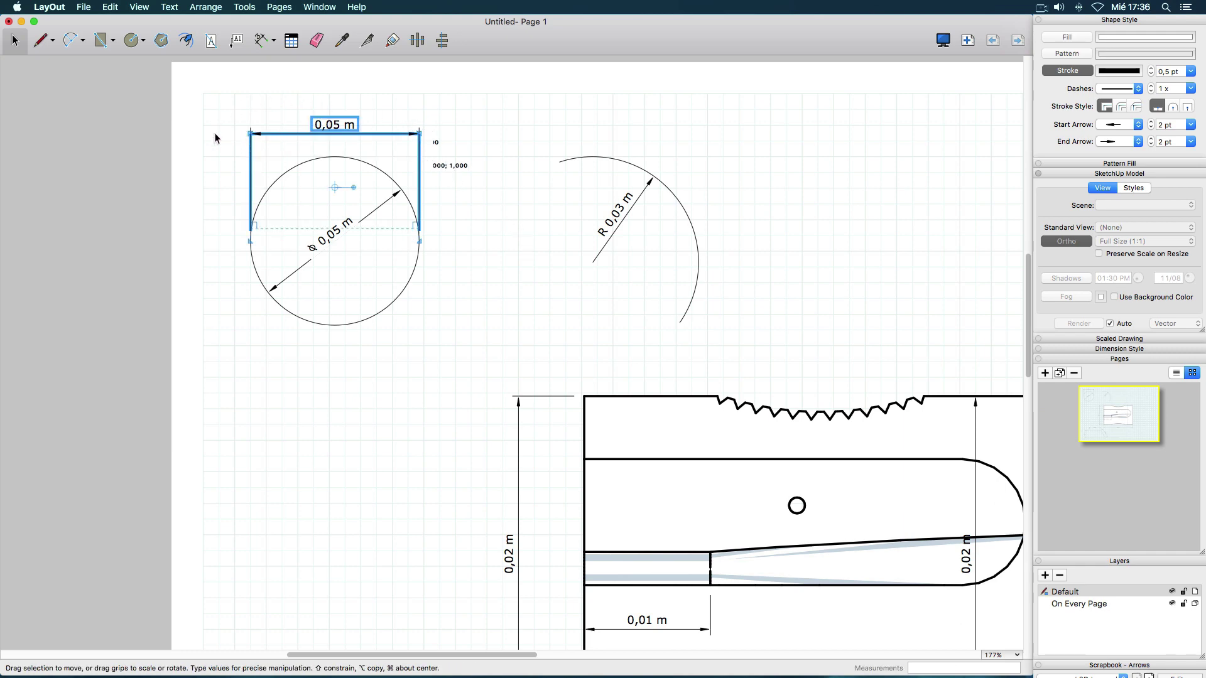
click(404, 147)
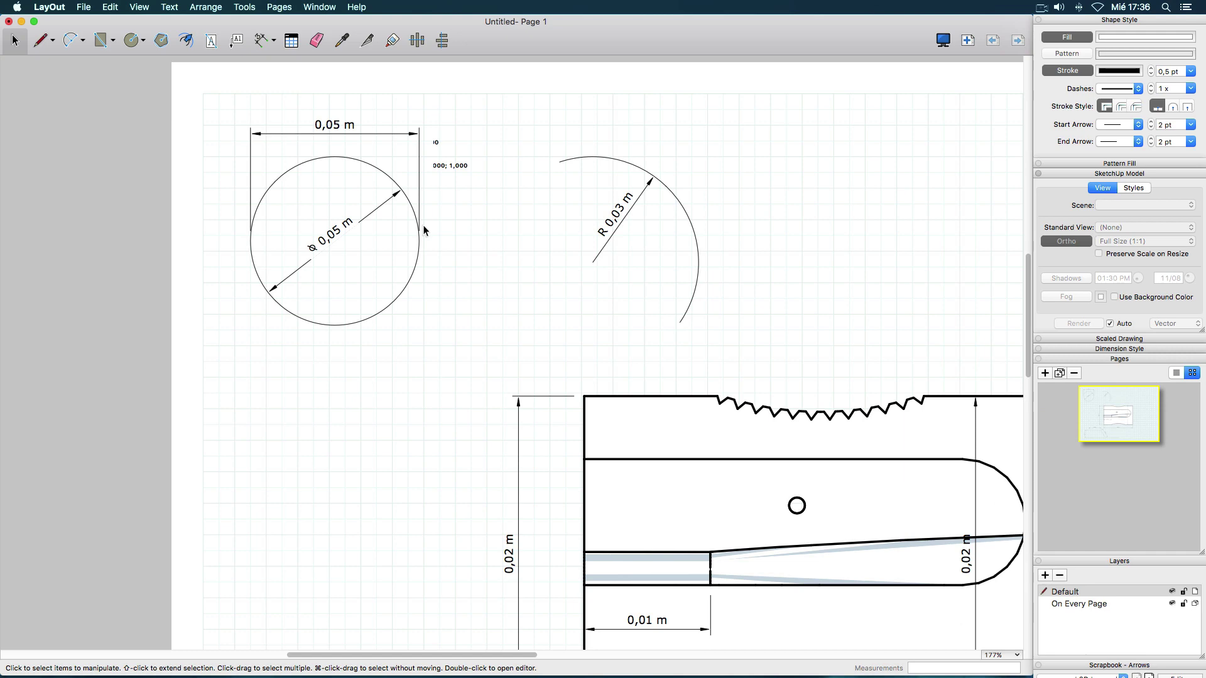
click(370, 217)
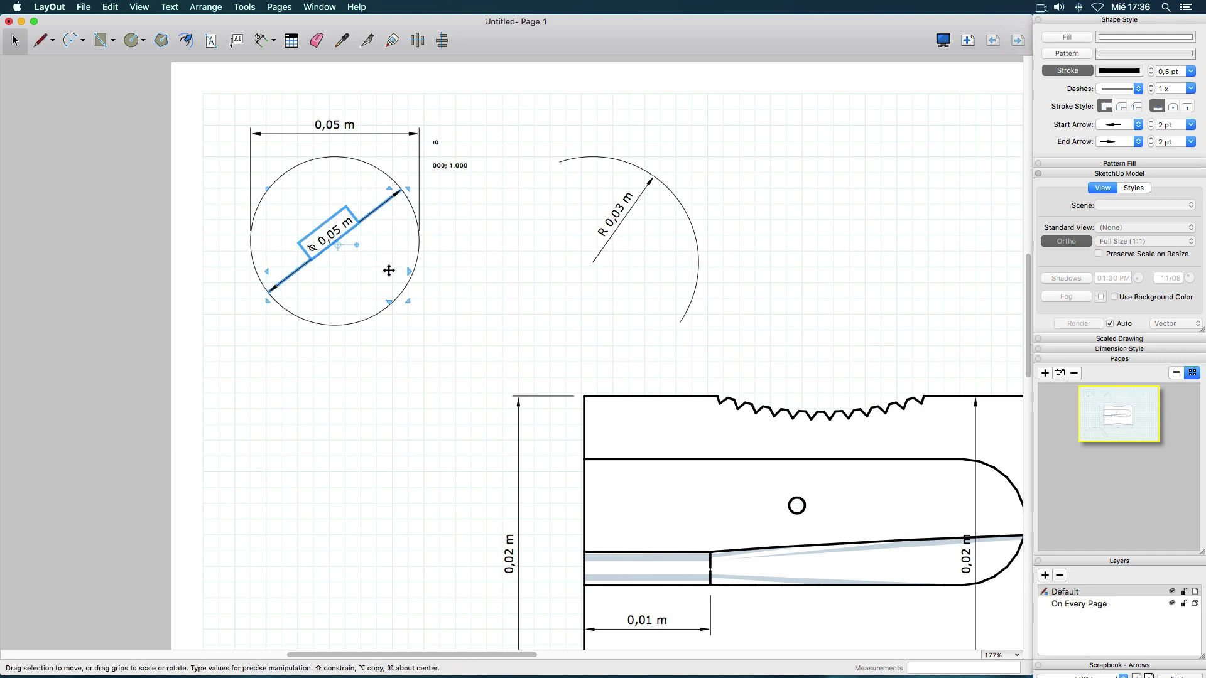
click(473, 319)
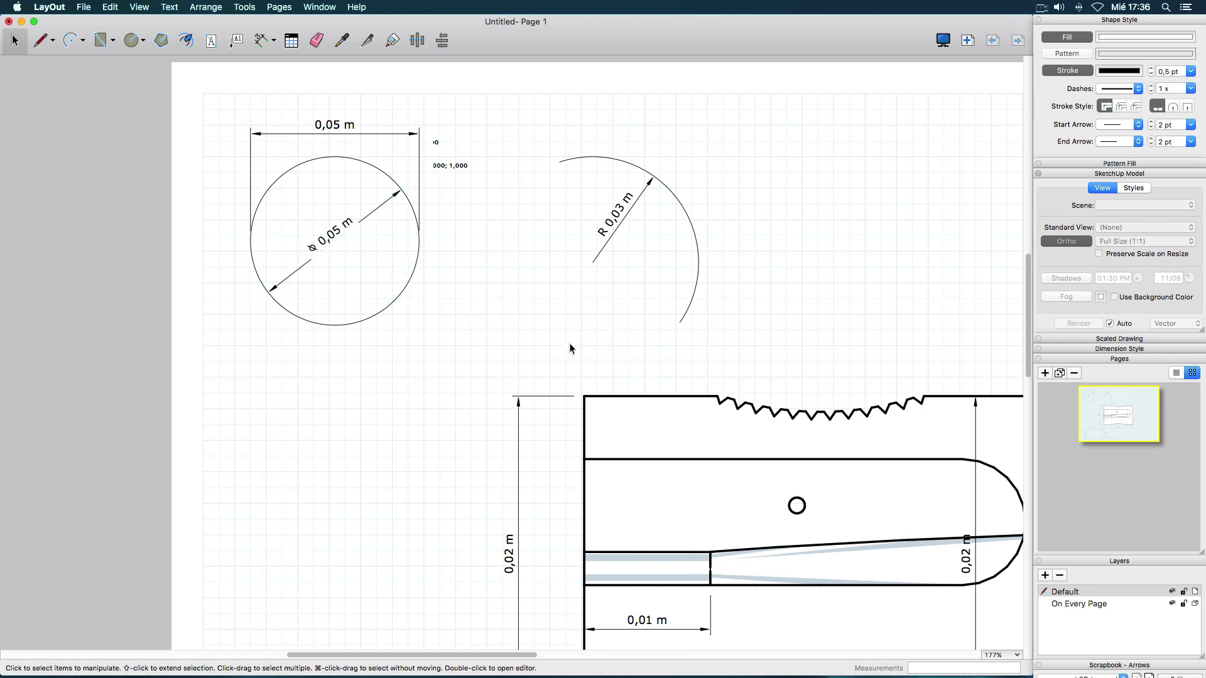
Switch to Safari and look through the posts, videos and groups on the Diseño 3D Facebook page.
mouse_move(405, 676)
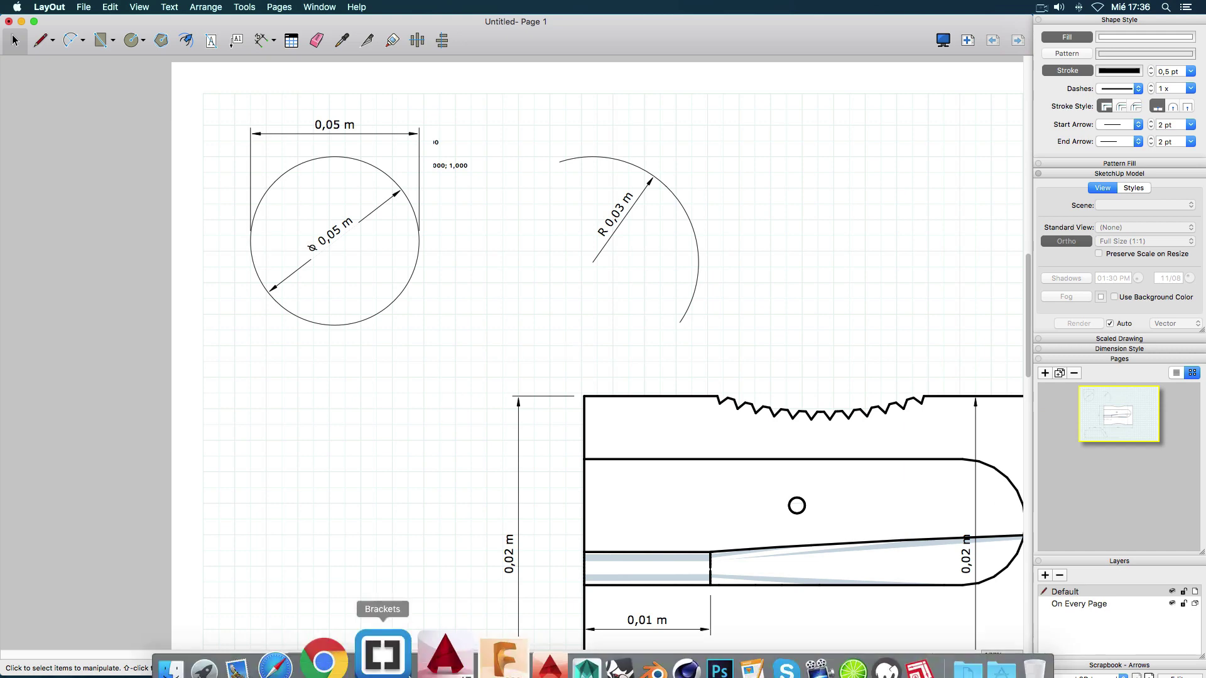
click(337, 661)
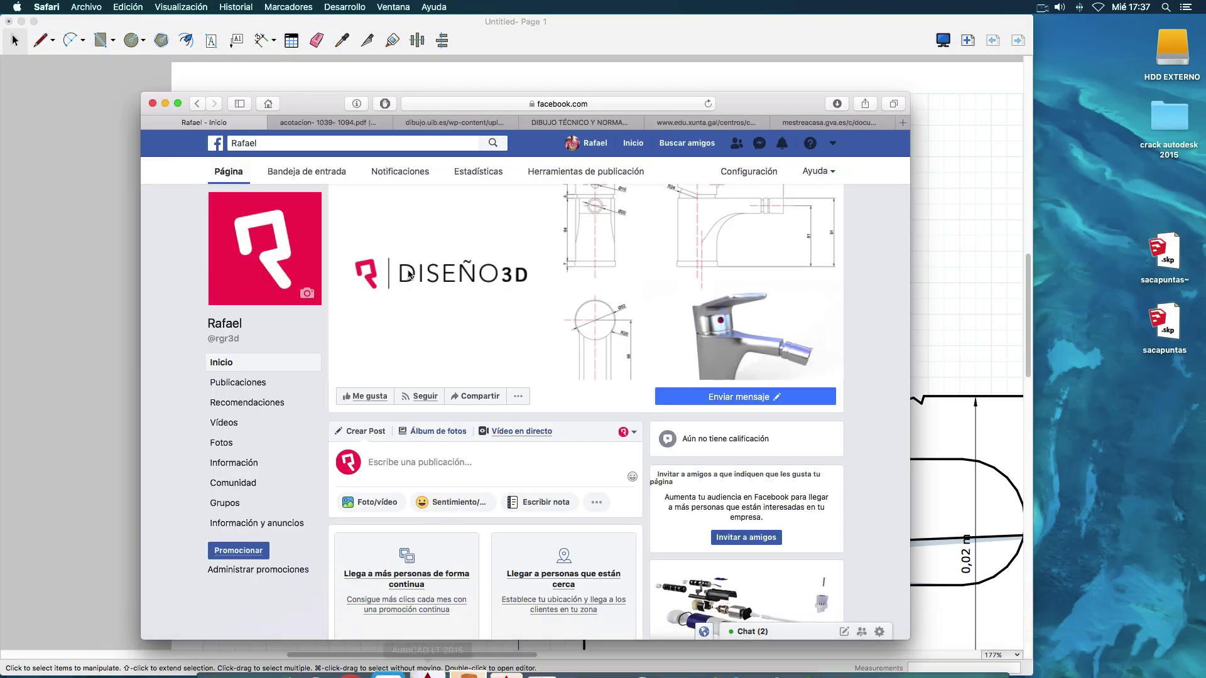
scroll(586, 474, down, 15)
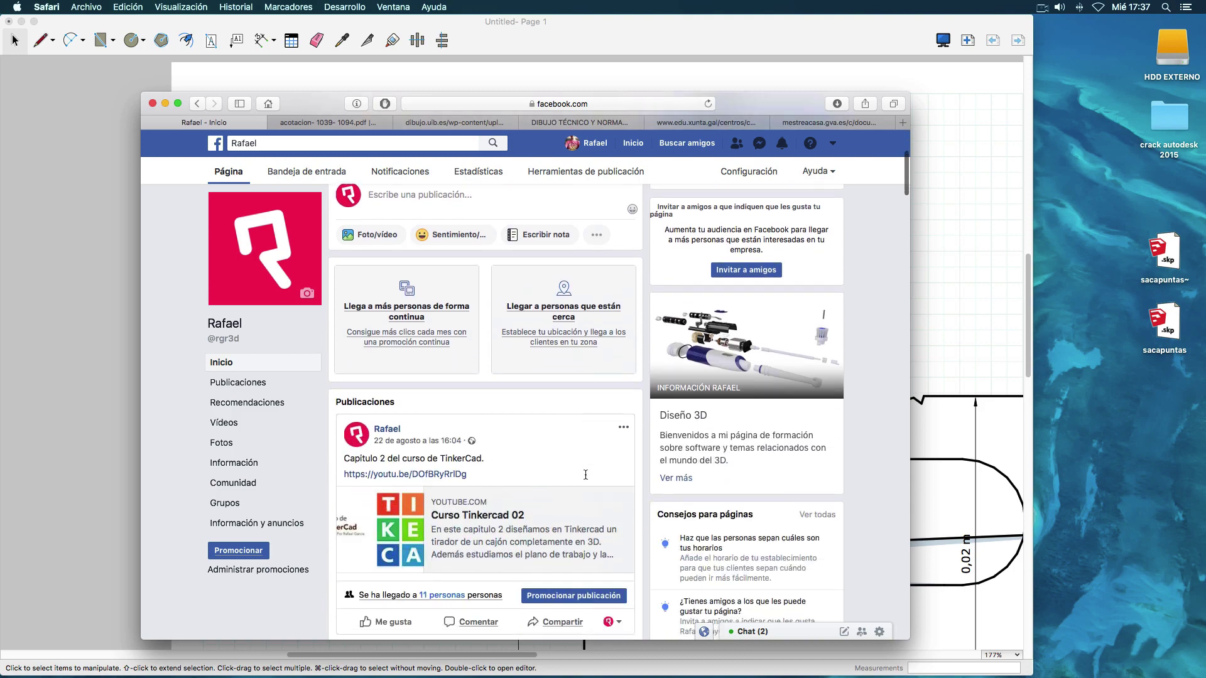
scroll(588, 474, down, 15)
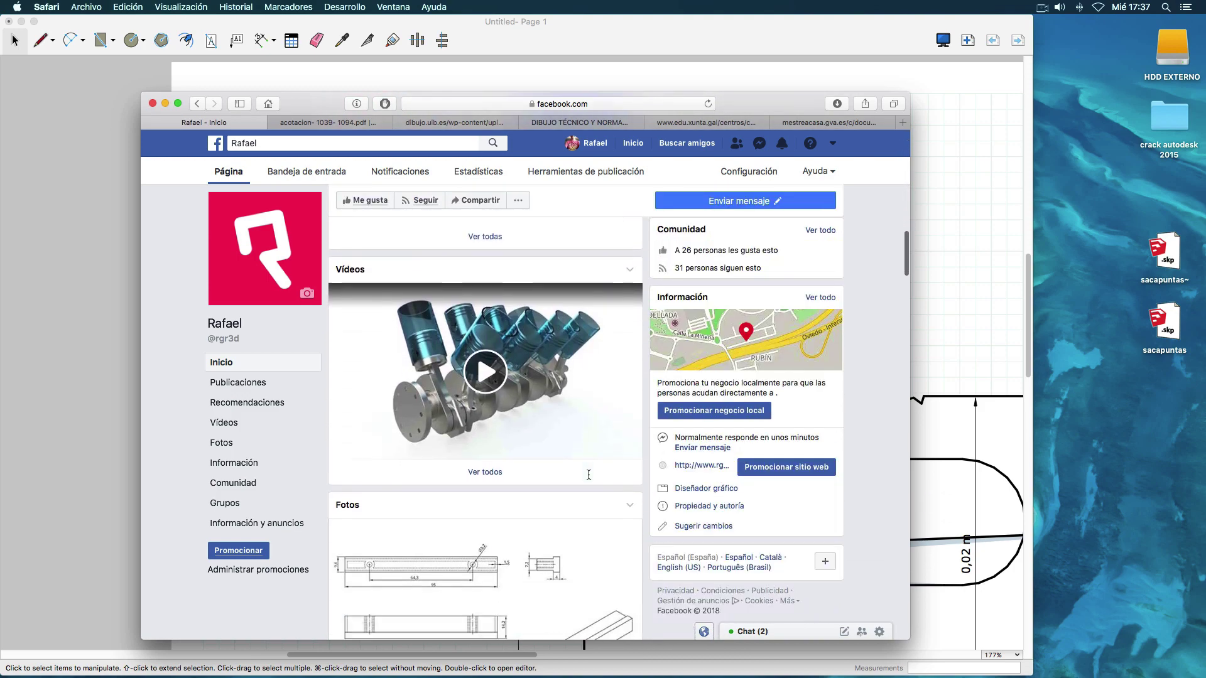
scroll(589, 474, down, 8)
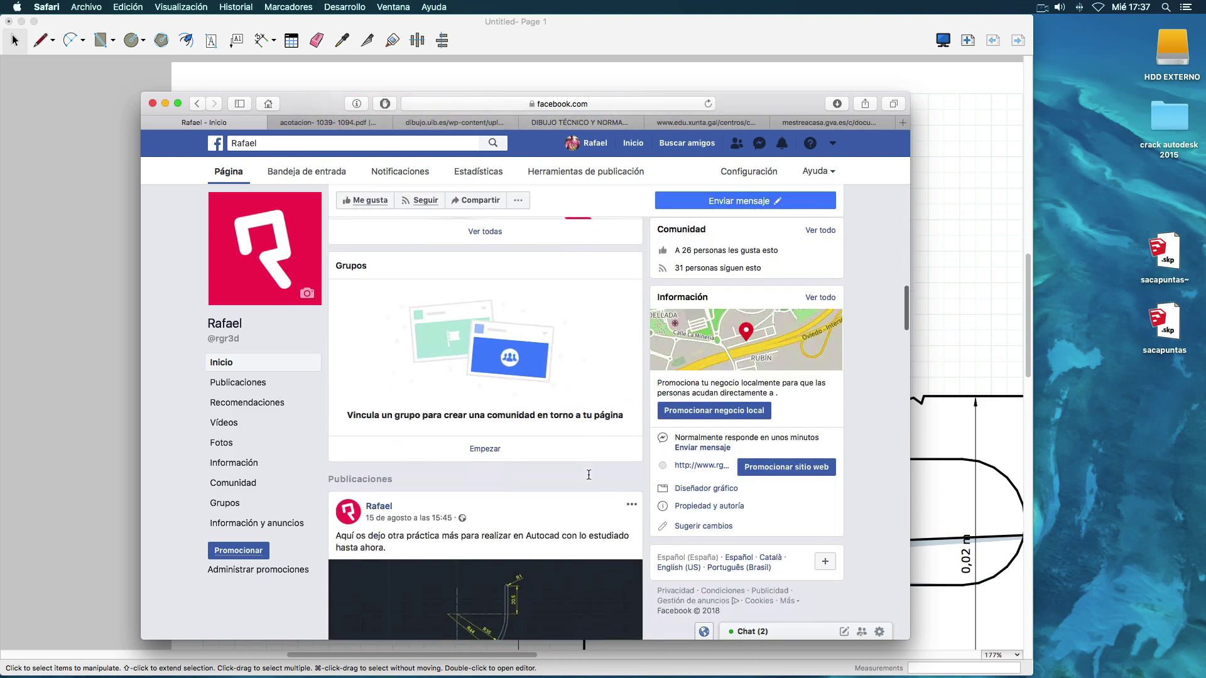
scroll(589, 474, up, 10)
scroll(589, 474, up, 15)
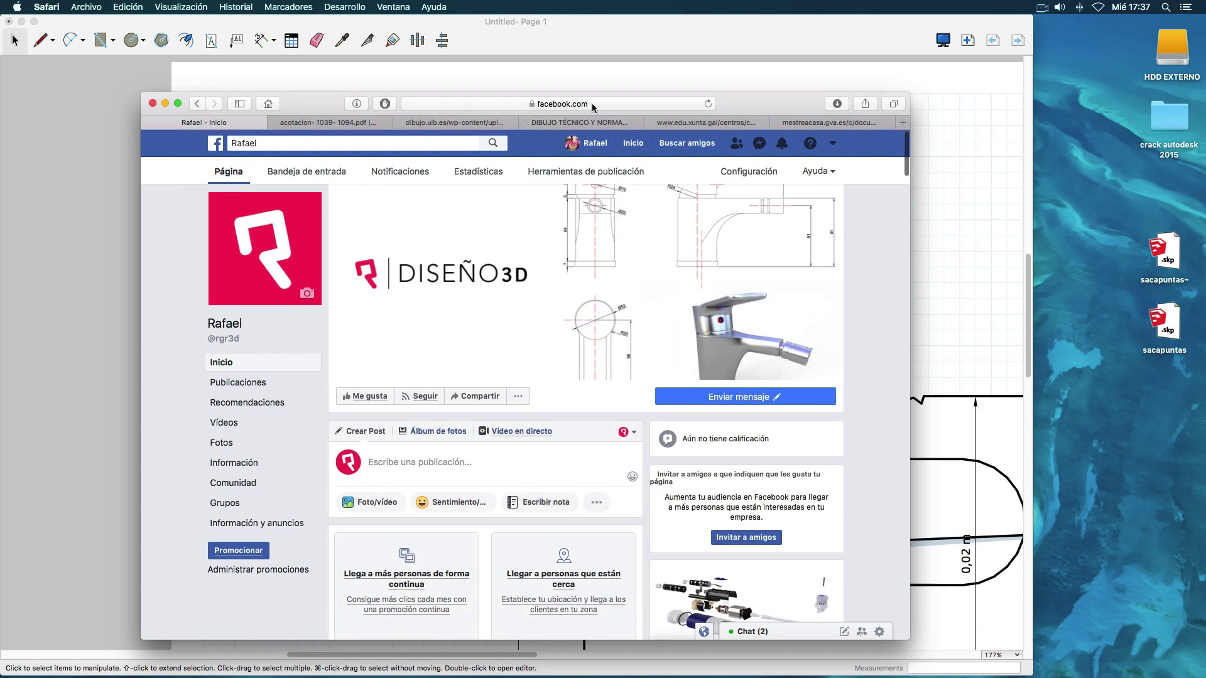
Show the Facebook page's full web address and review its older AutoCAD and TinkerCad course posts.
click(564, 104)
click(536, 104)
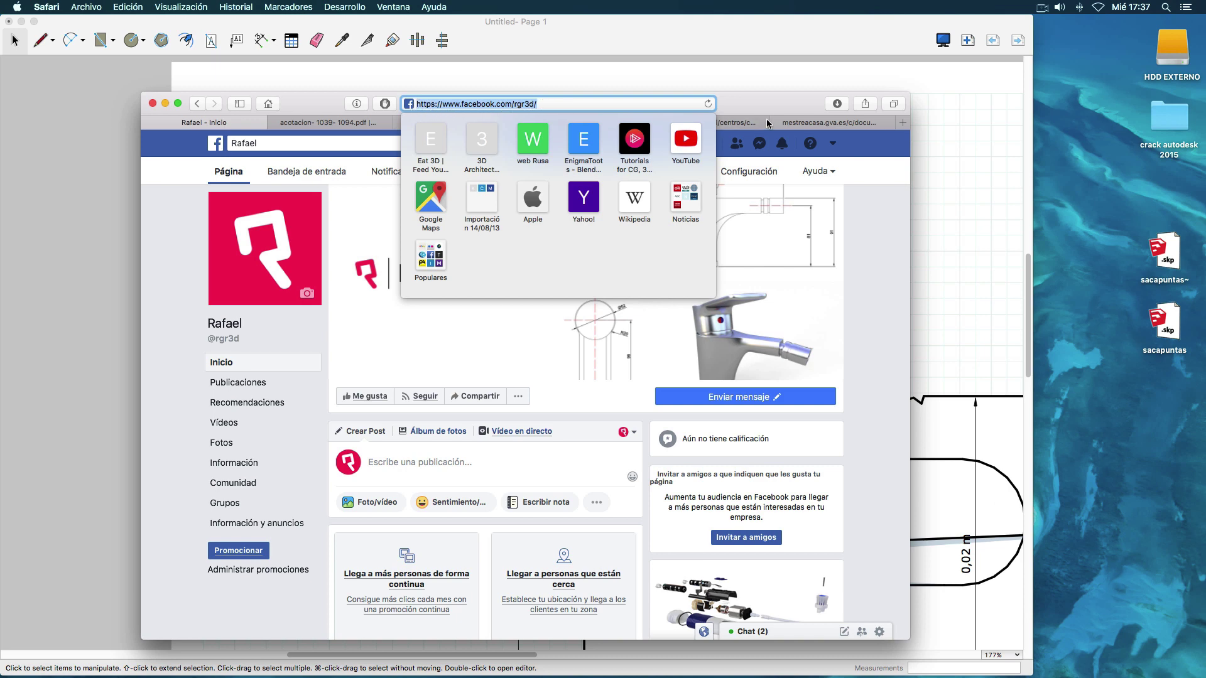
key(Escape)
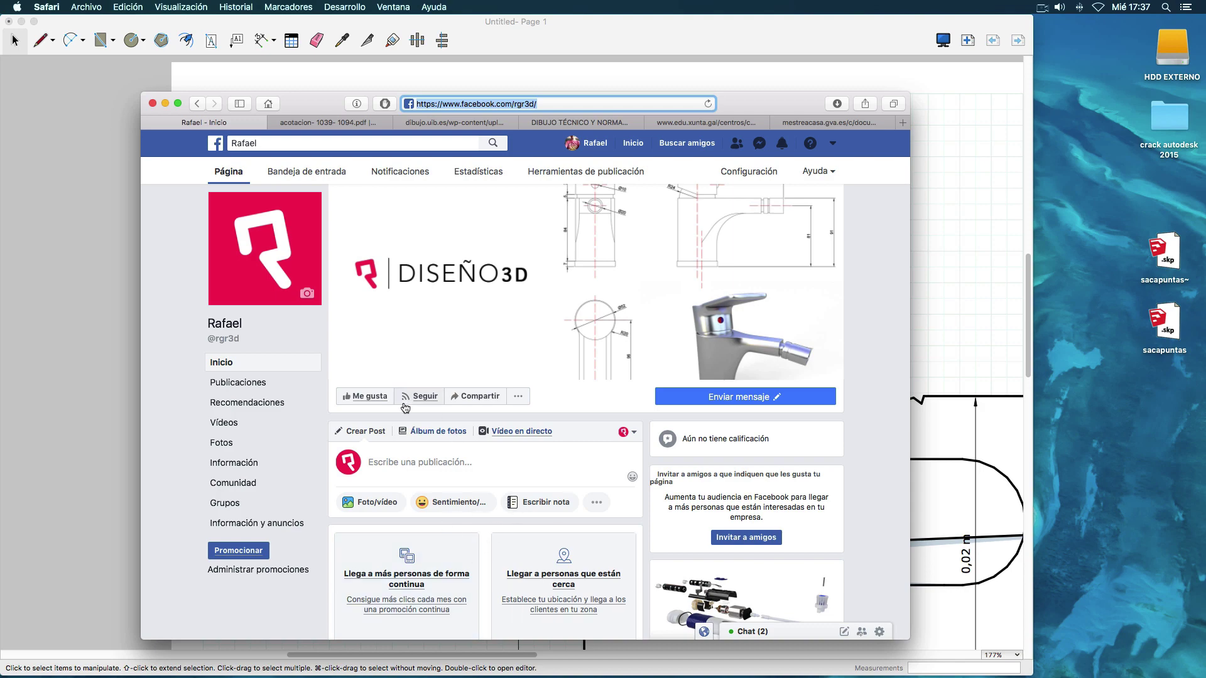
scroll(556, 473, down, 5)
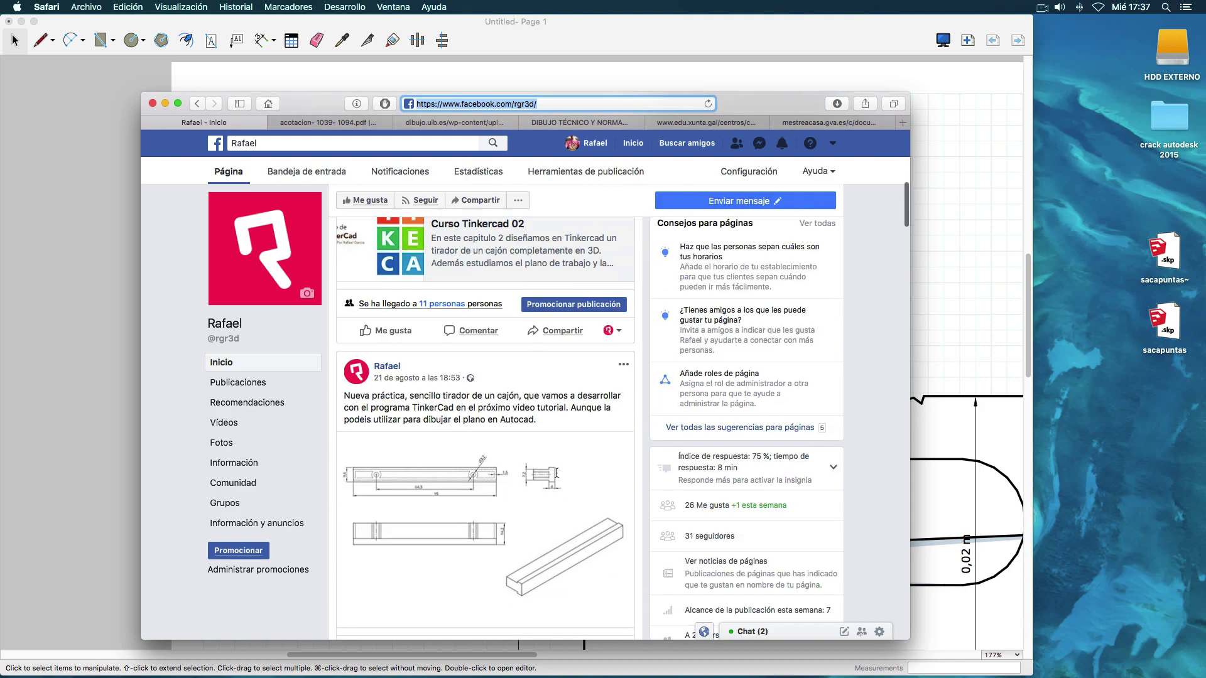
scroll(556, 473, down, 15)
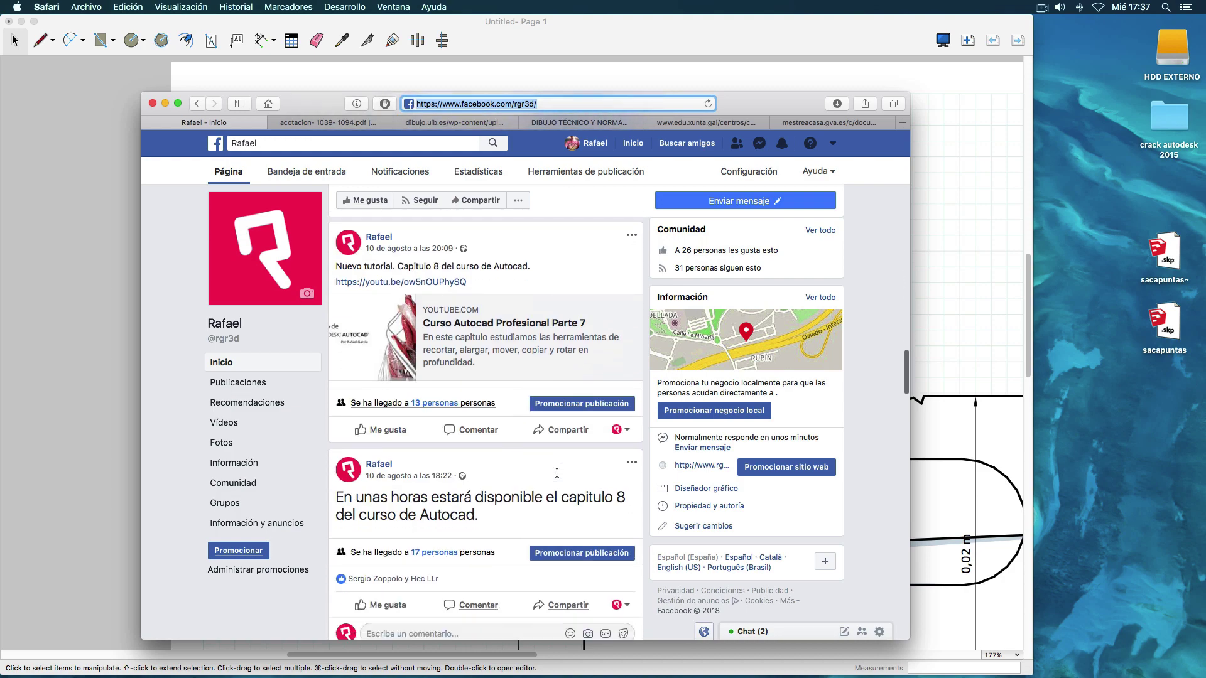
scroll(556, 472, down, 10)
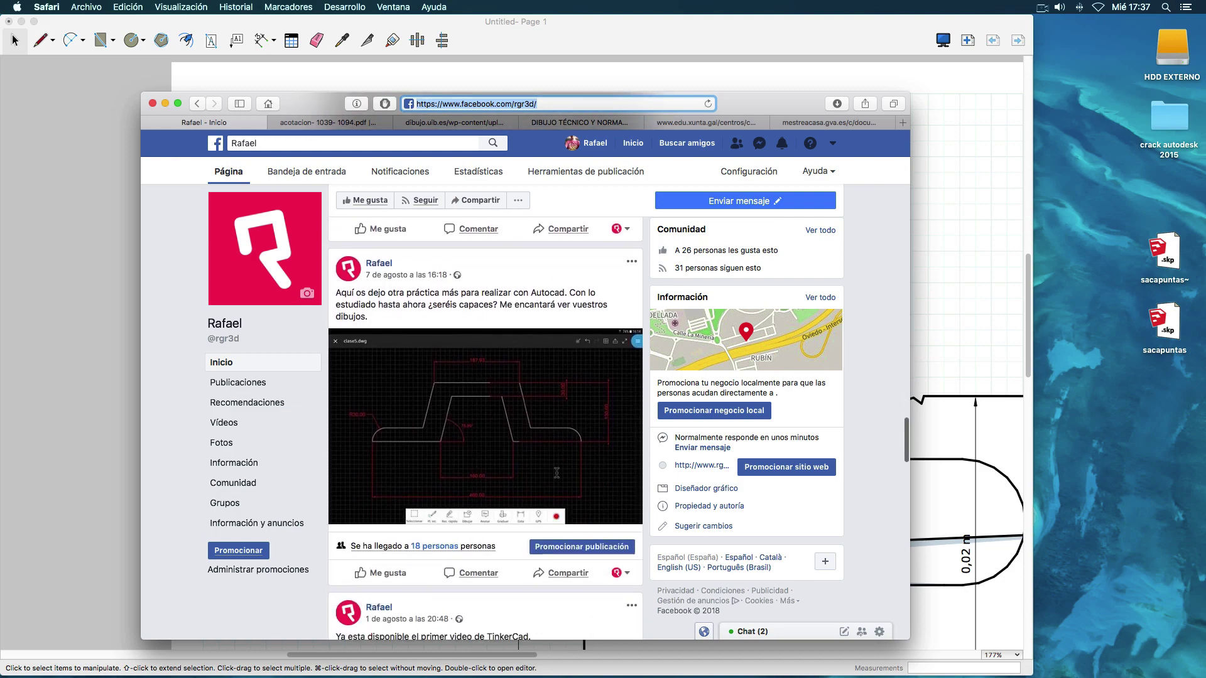
scroll(556, 473, down, 8)
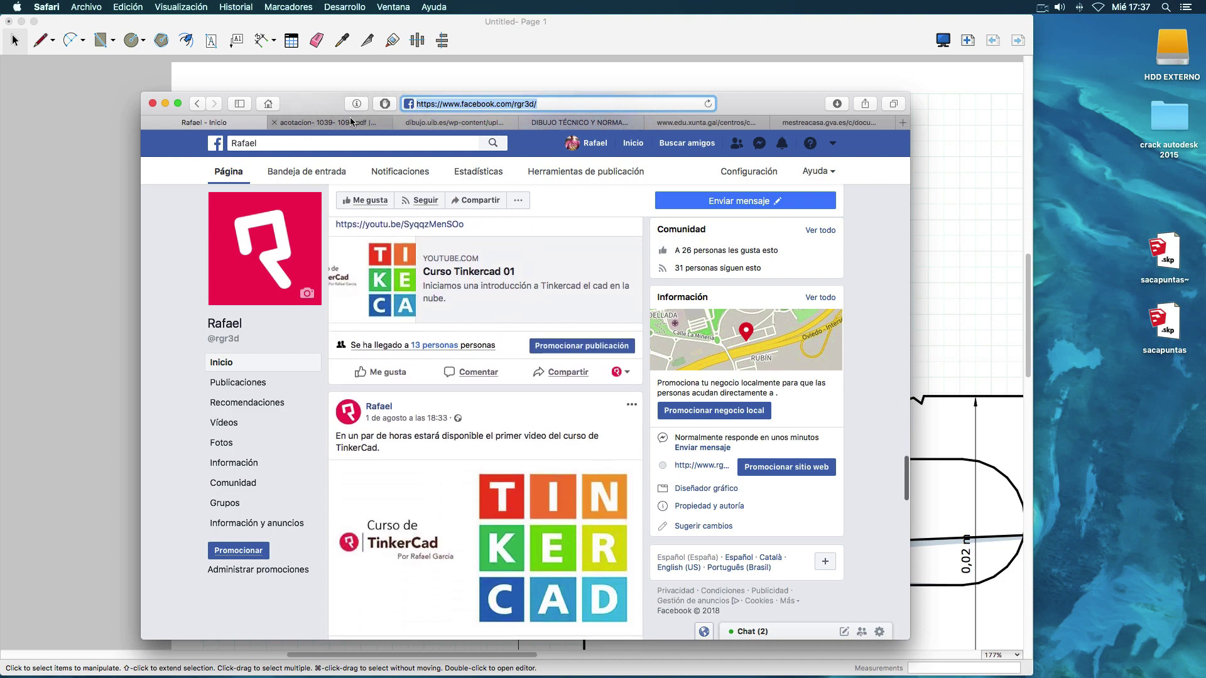
Show the already open acotacion- 1039- 1094.pdf on Box without its sign-in notice and examine the first page's issue date.
click(350, 121)
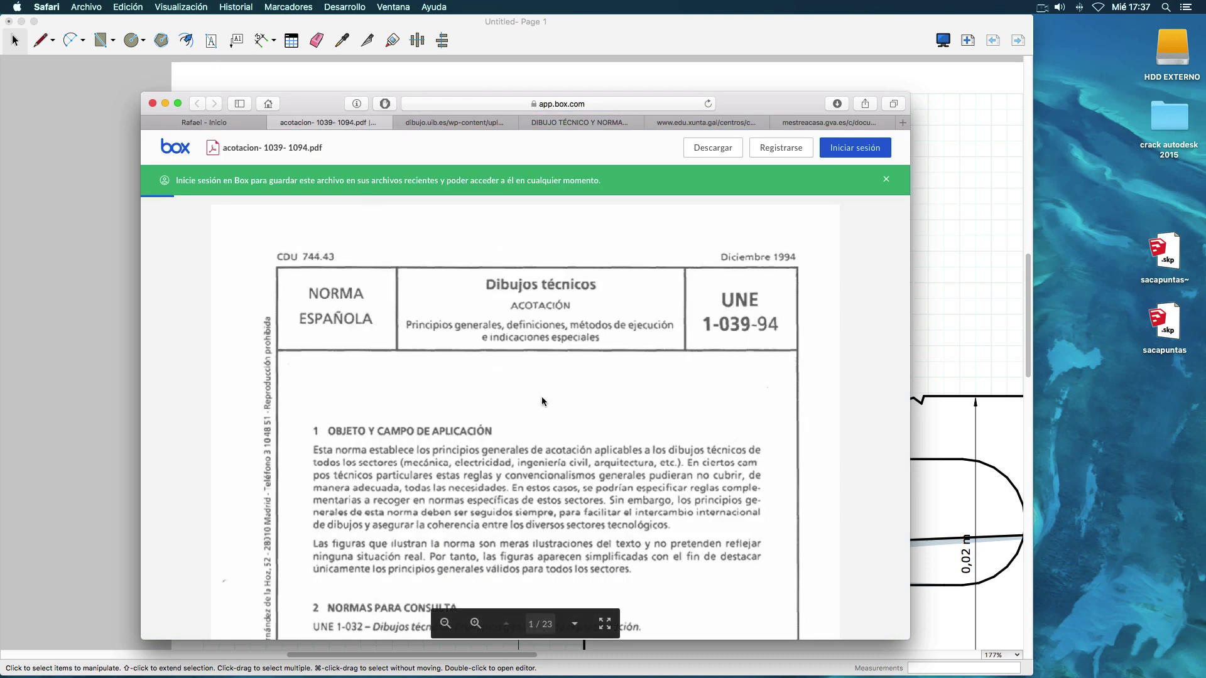
click(886, 182)
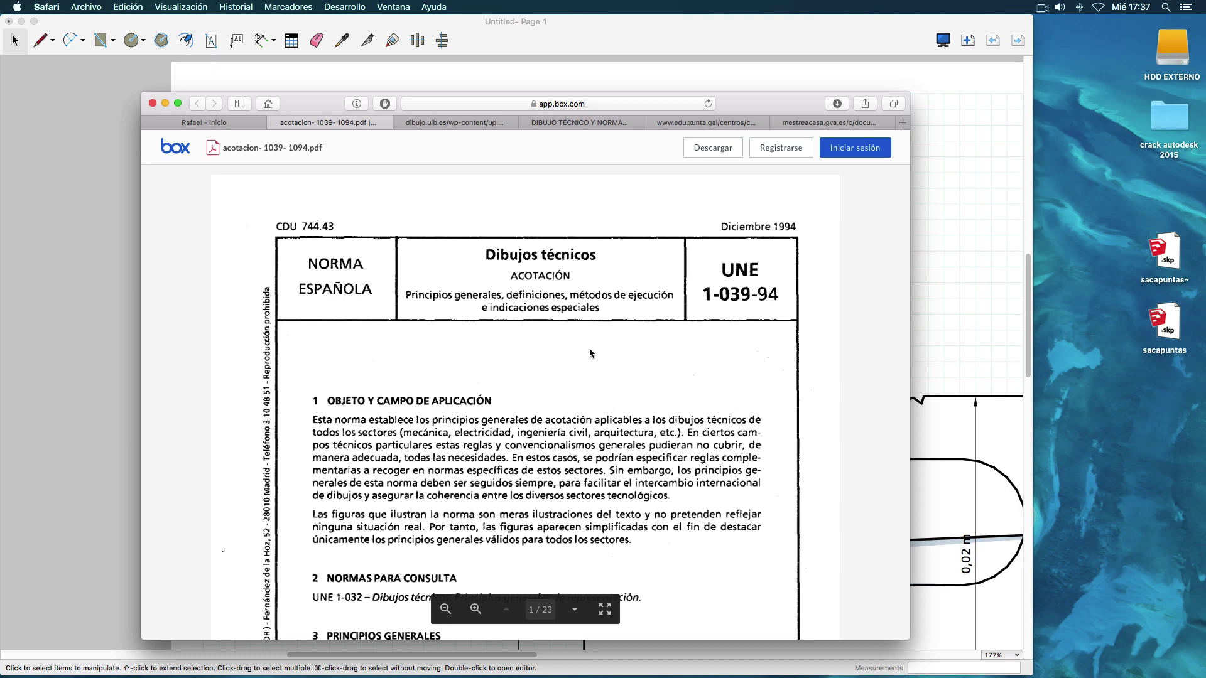
scroll(595, 357, down, 3)
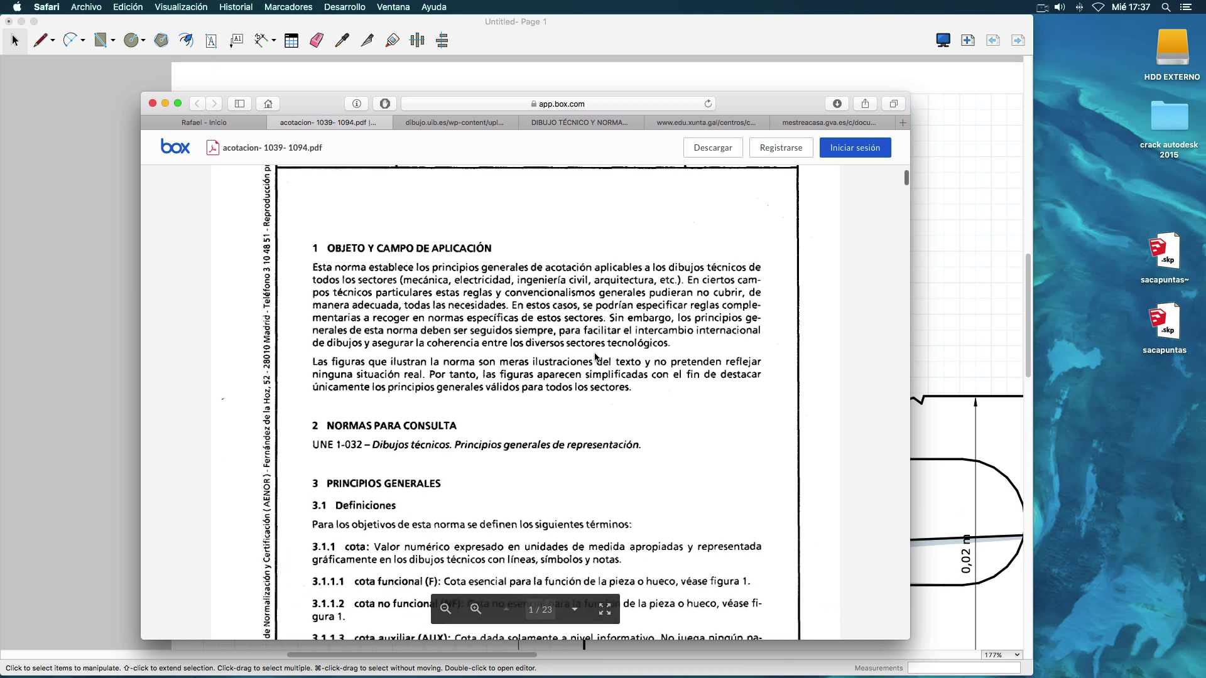
scroll(594, 355, up, 5)
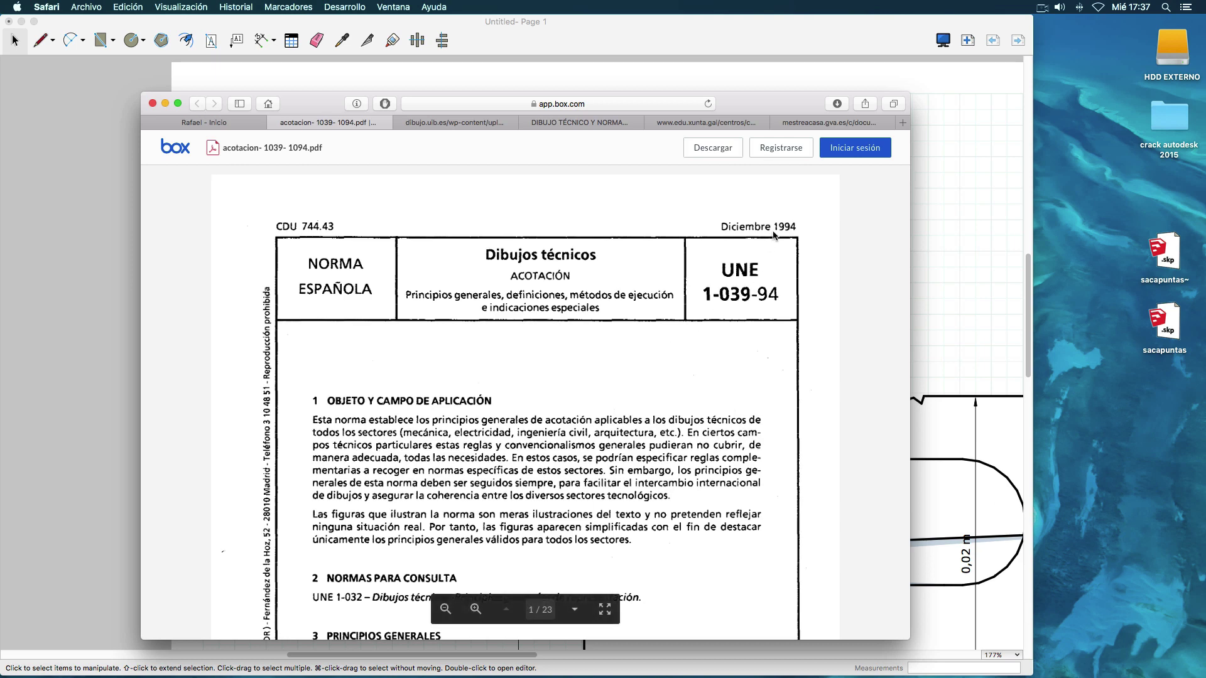
drag(796, 227, 721, 228)
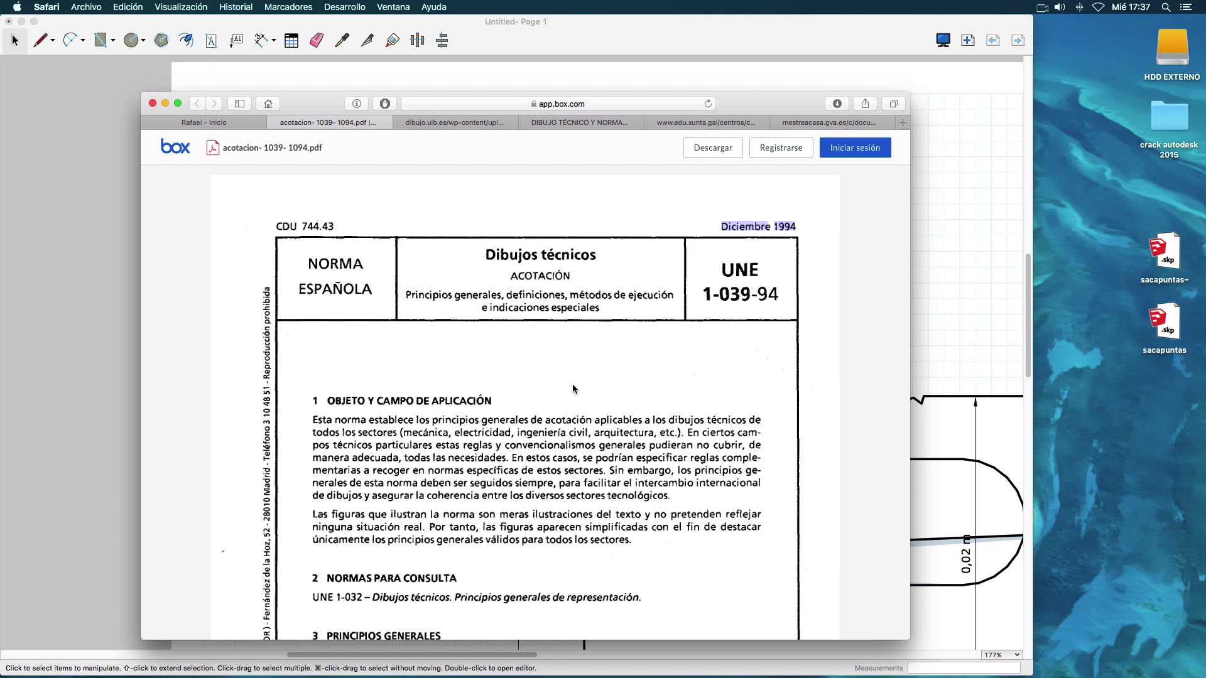
click(798, 230)
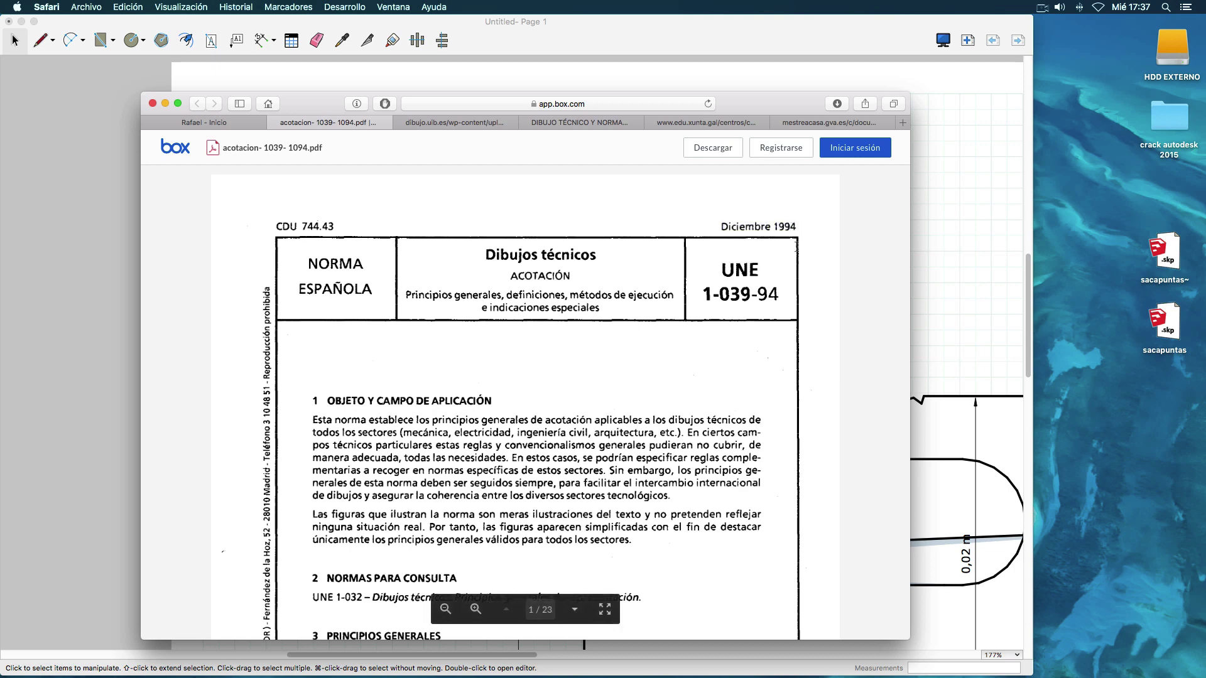
Show the Box document's full web address and highlight the issue date on the standard's first page.
click(600, 101)
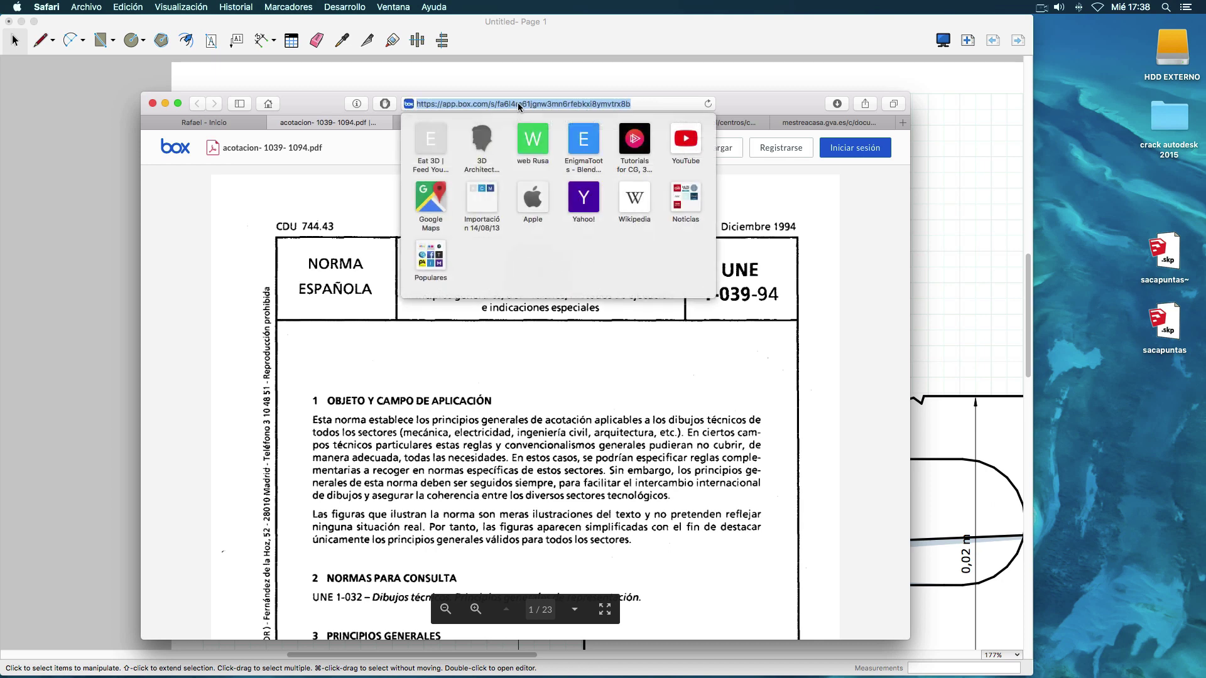
click(814, 217)
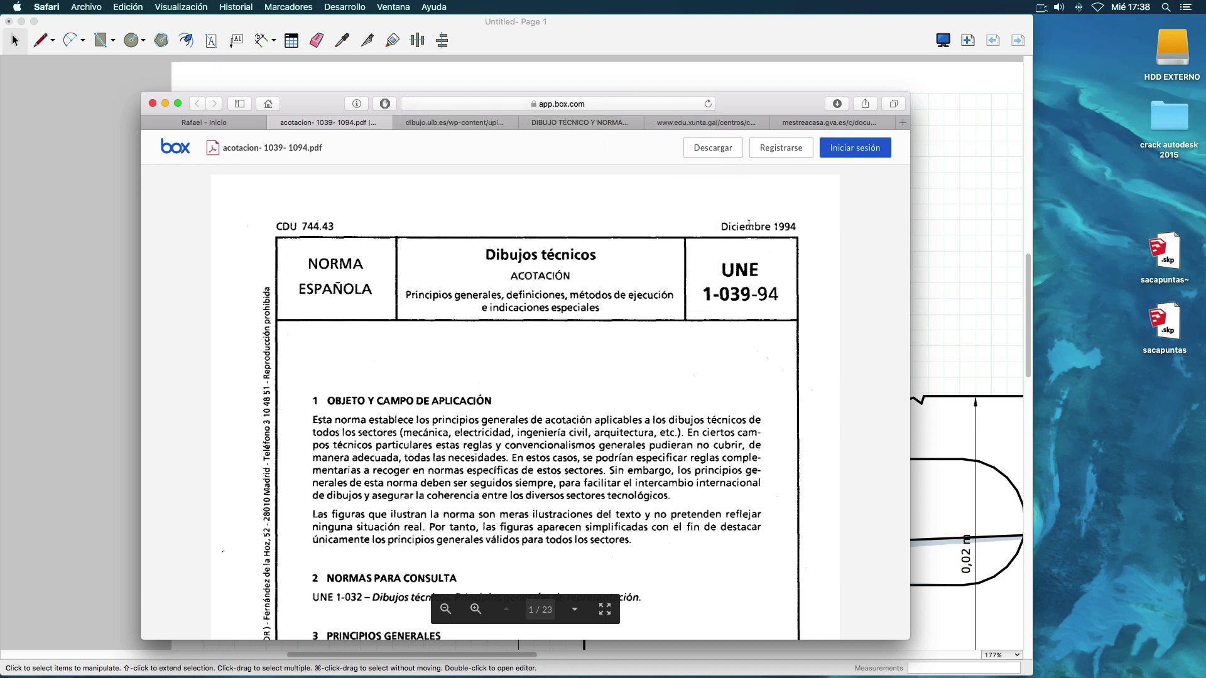
drag(723, 227, 798, 228)
click(808, 236)
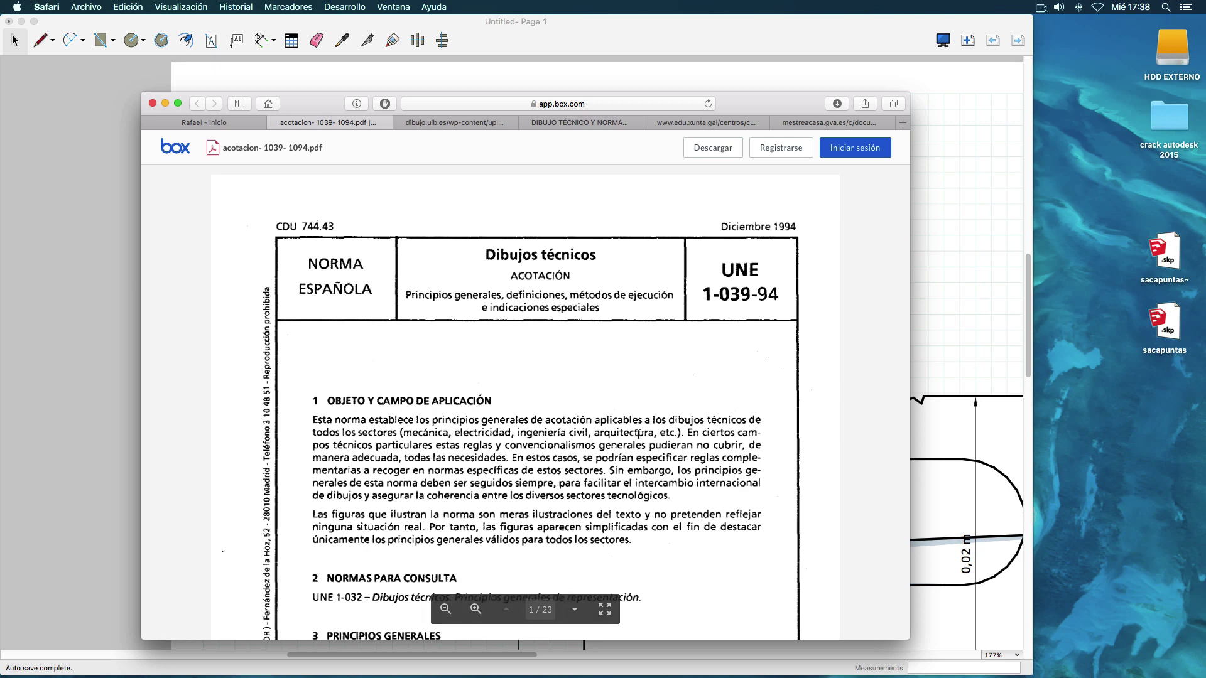
drag(723, 226, 800, 227)
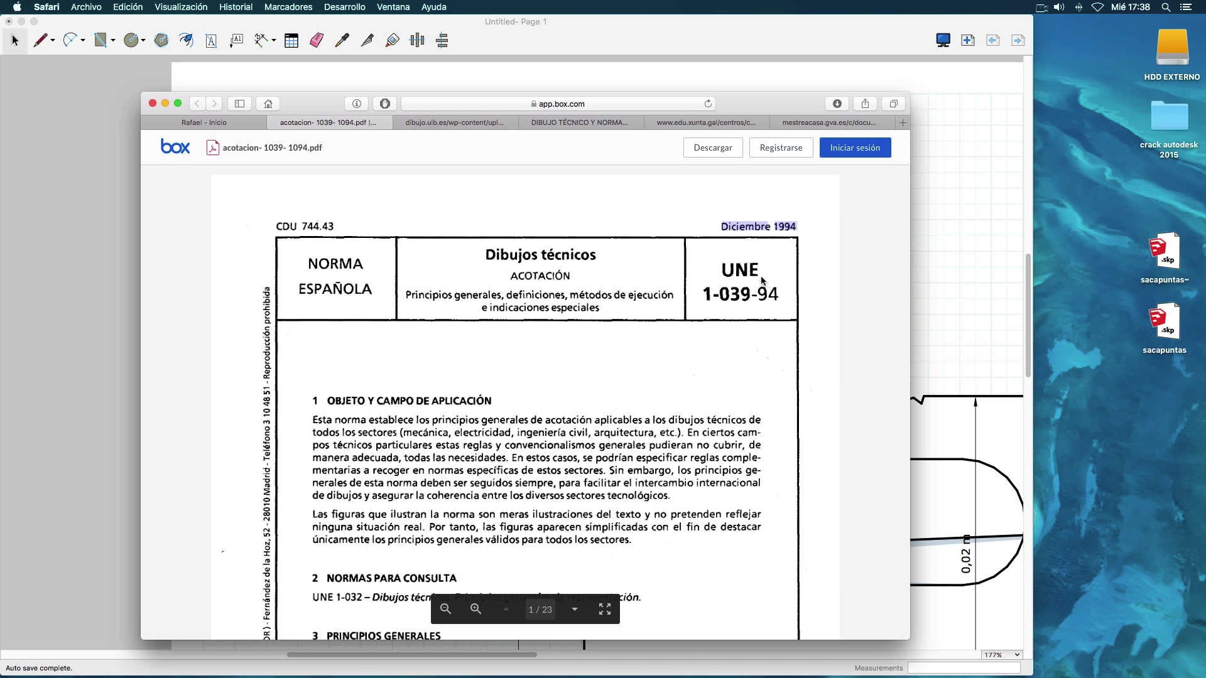
click(797, 229)
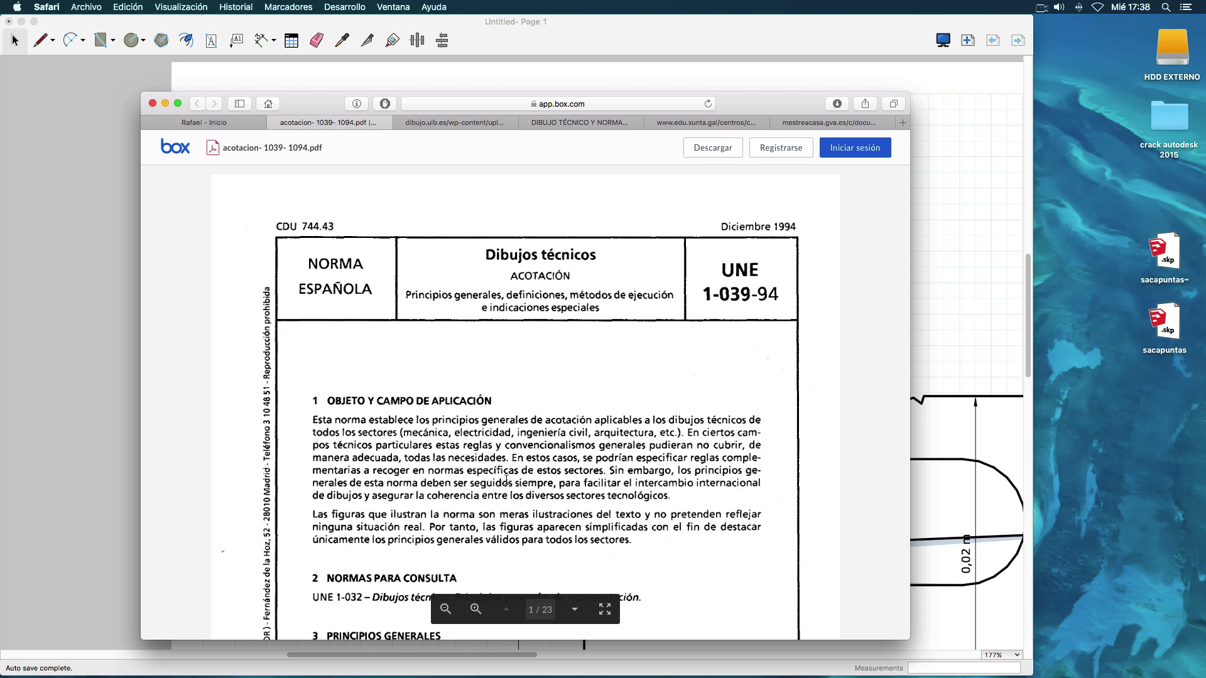
Read through the UNE 1-039-94 standard on Box from the first page to figures 4 and 5 on page 4.
scroll(515, 482, down, 5)
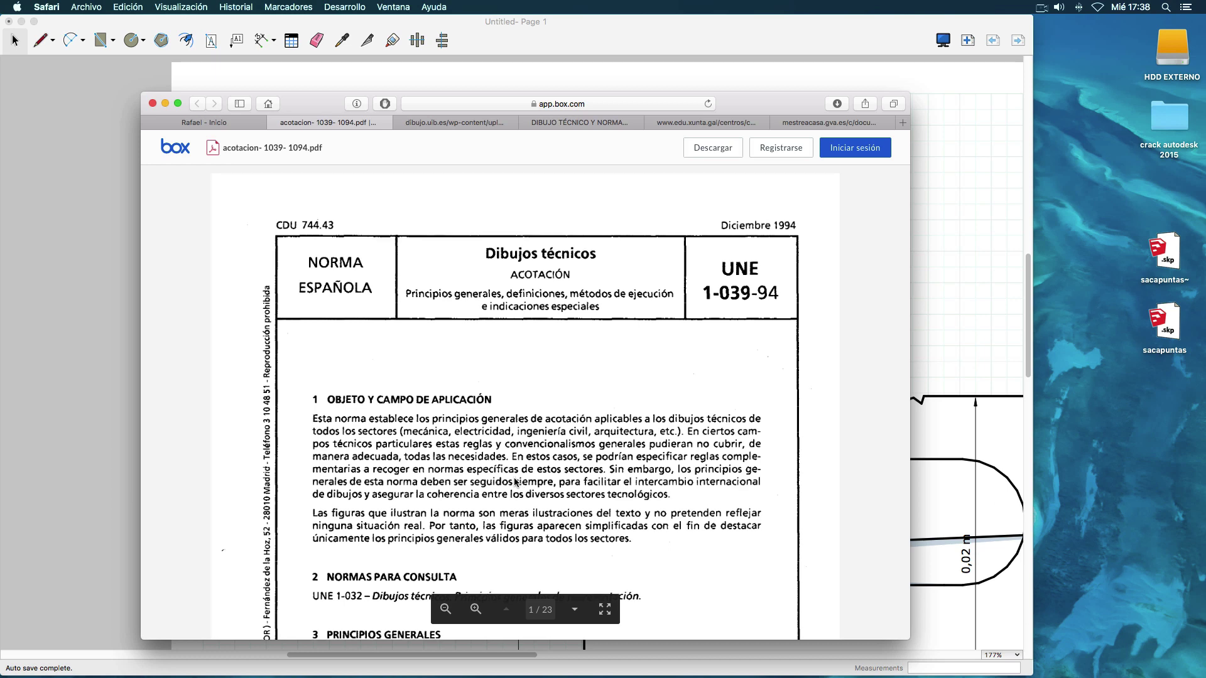
scroll(515, 482, down, 10)
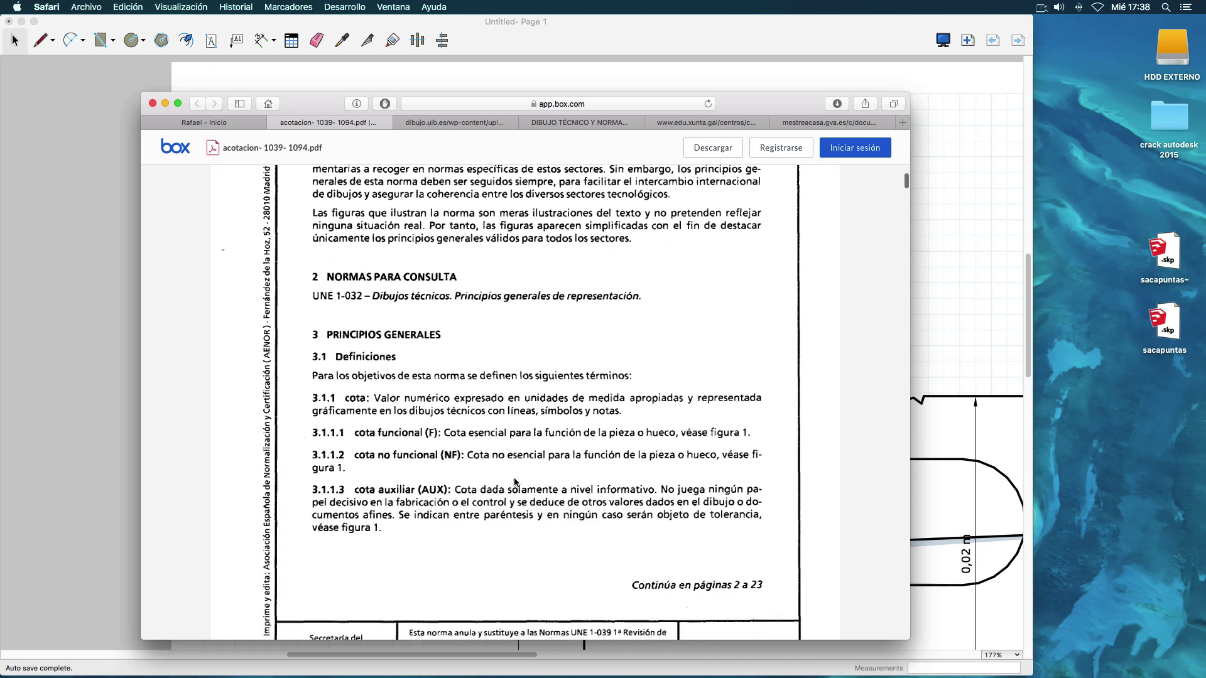
scroll(514, 481, down, 8)
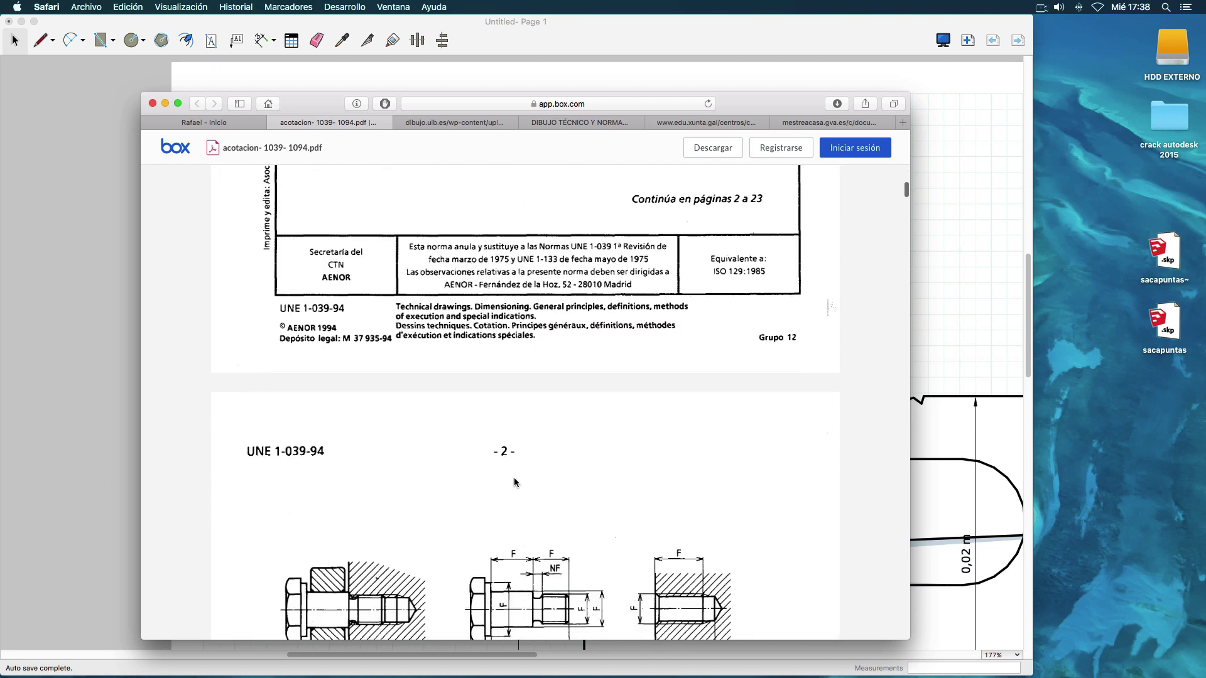
scroll(515, 482, down, 5)
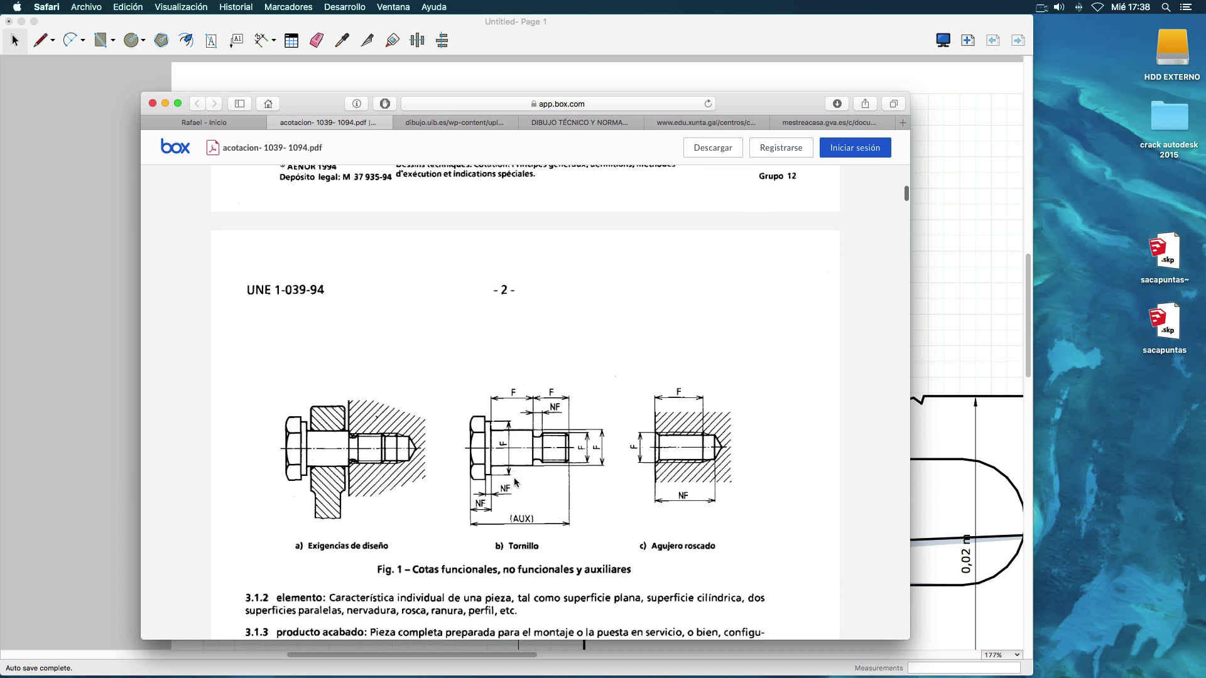
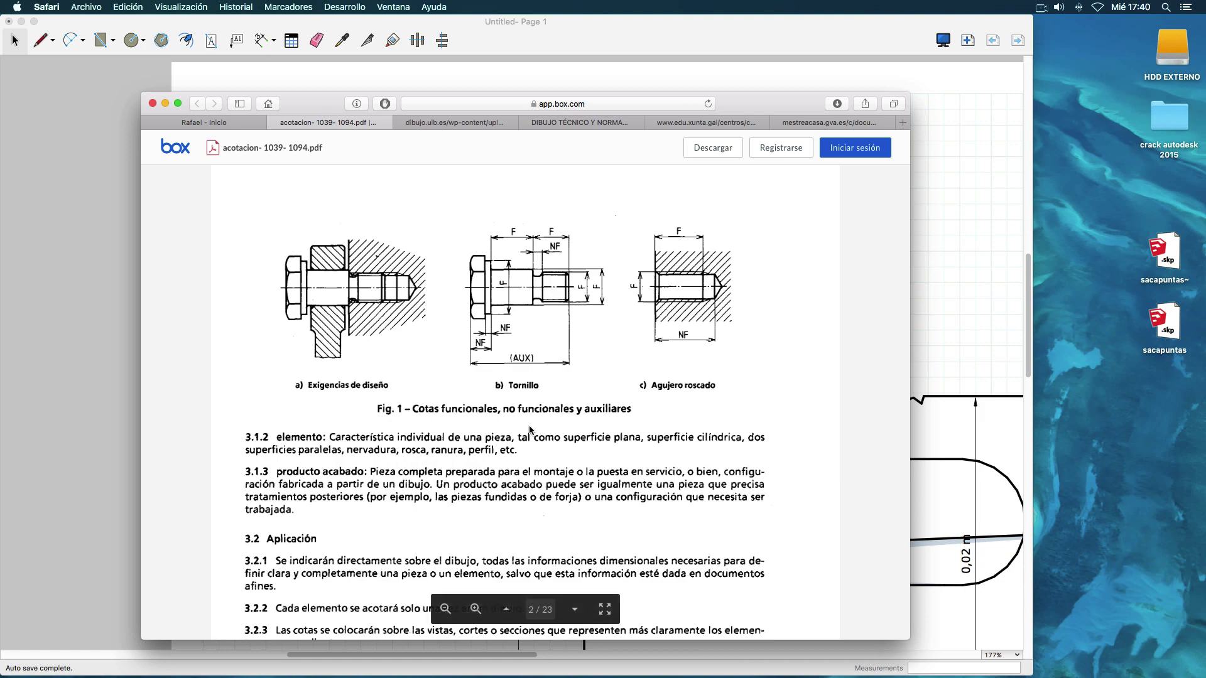
scroll(530, 435, down, 2)
scroll(531, 435, down, 15)
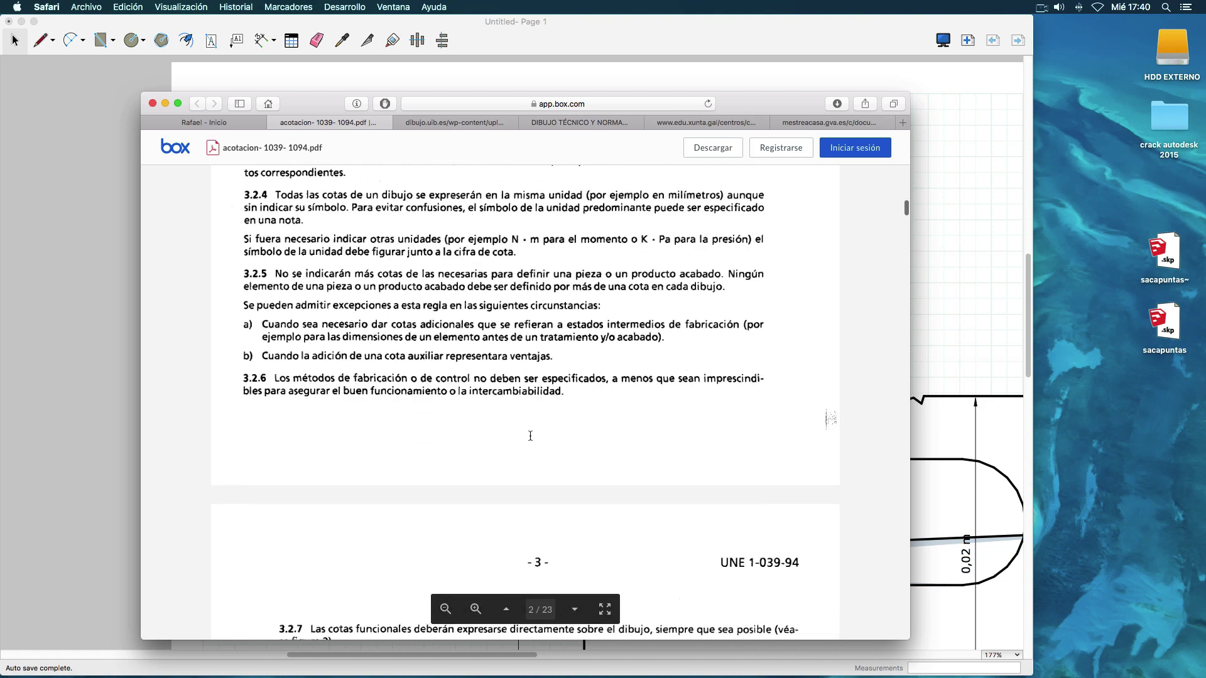
scroll(531, 436, down, 15)
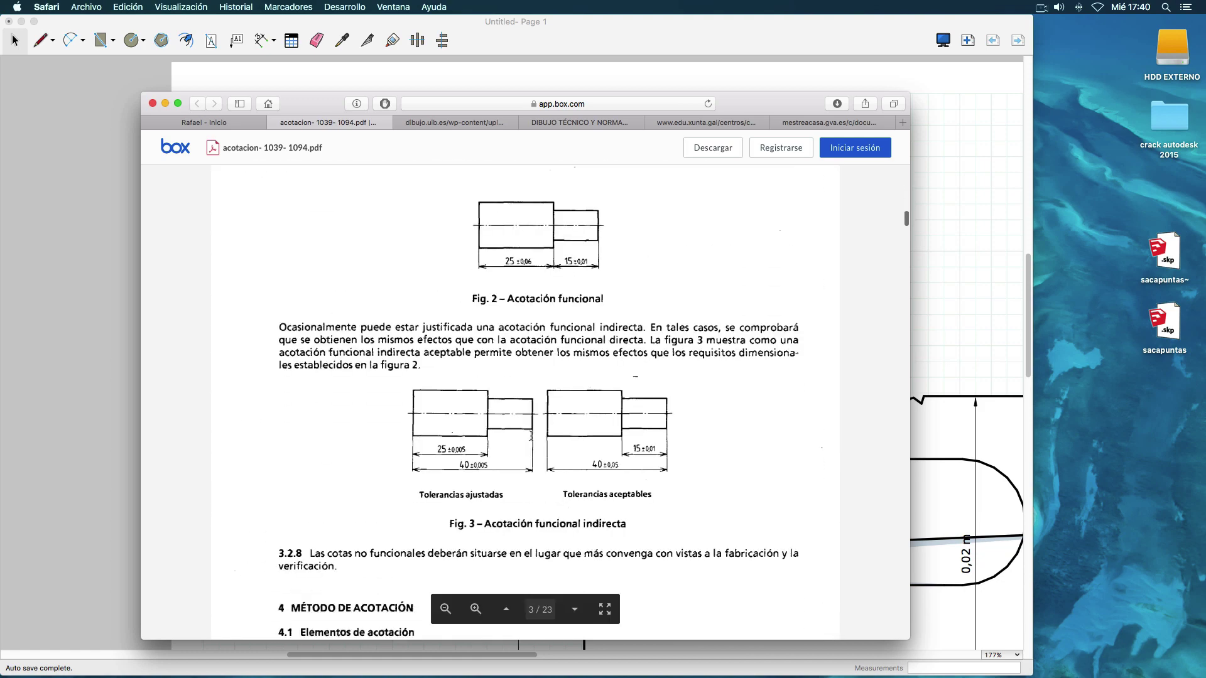
scroll(531, 435, down, 15)
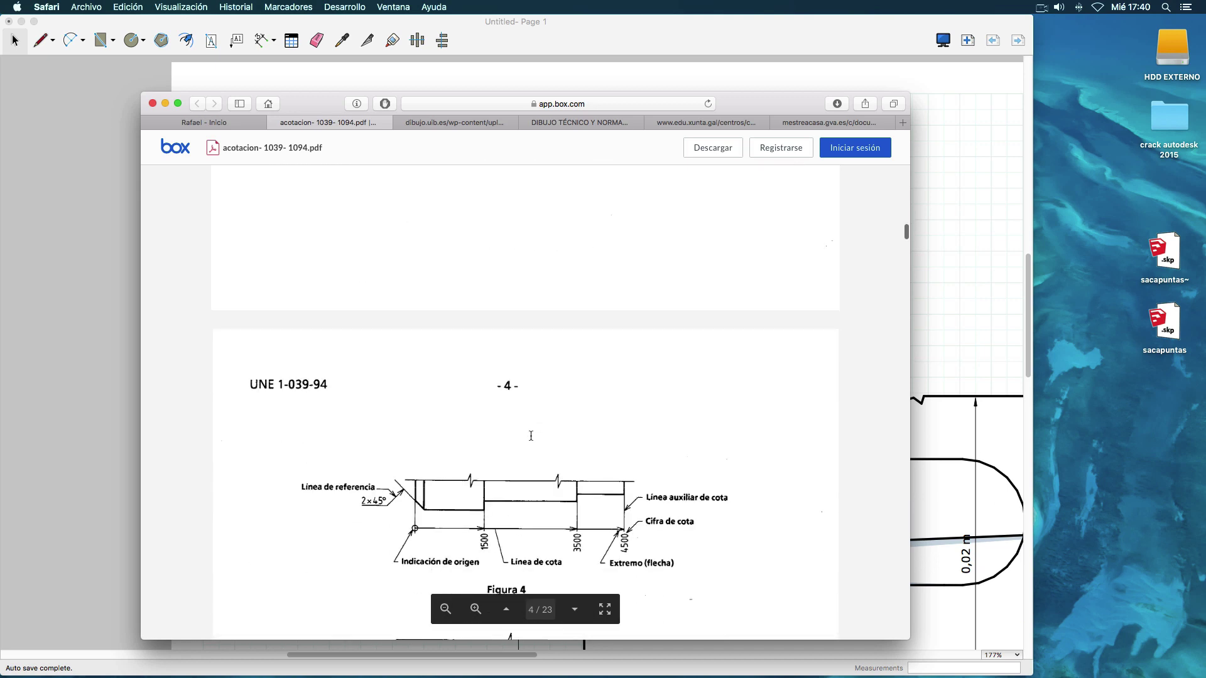
scroll(531, 439, down, 3)
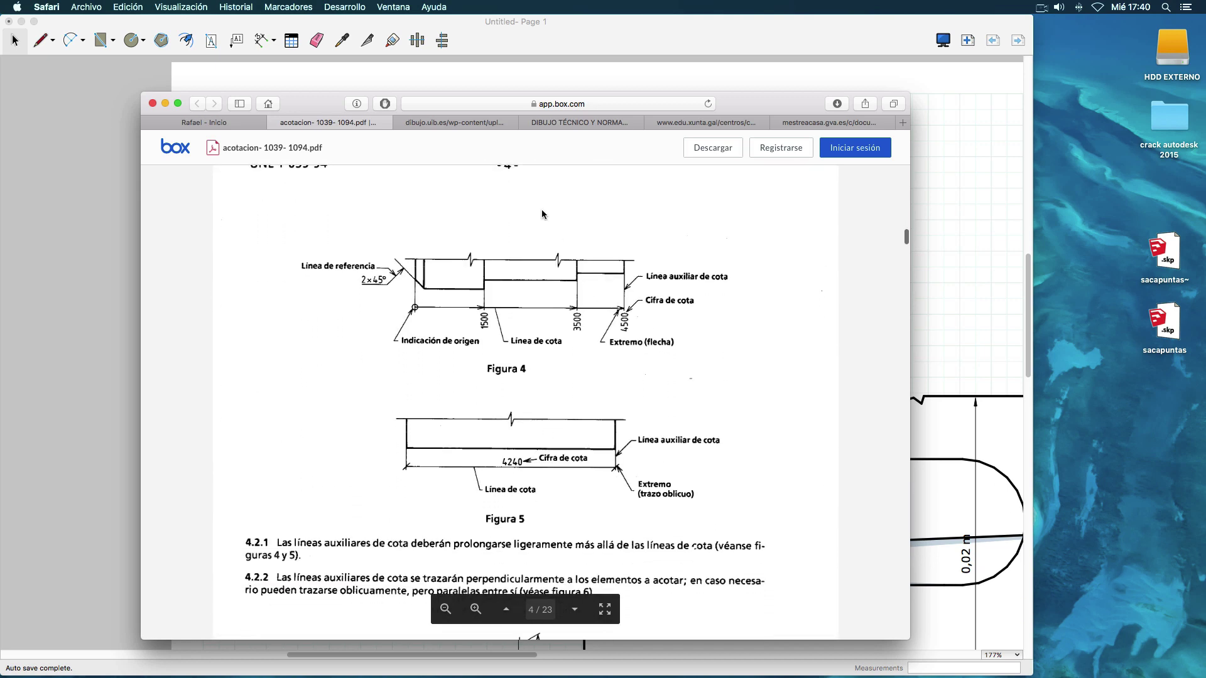
Show the already open dibujo.uib.es copy of the standard and skim it from the first page to page 4.
click(484, 123)
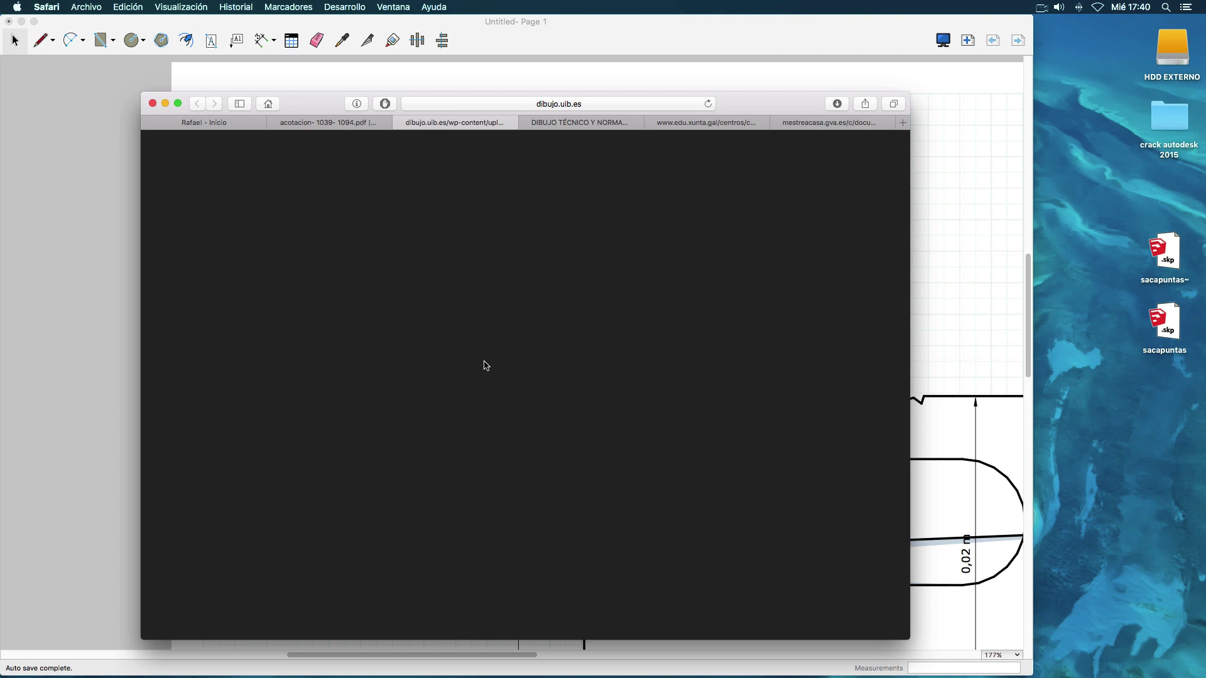
scroll(508, 385, down, 15)
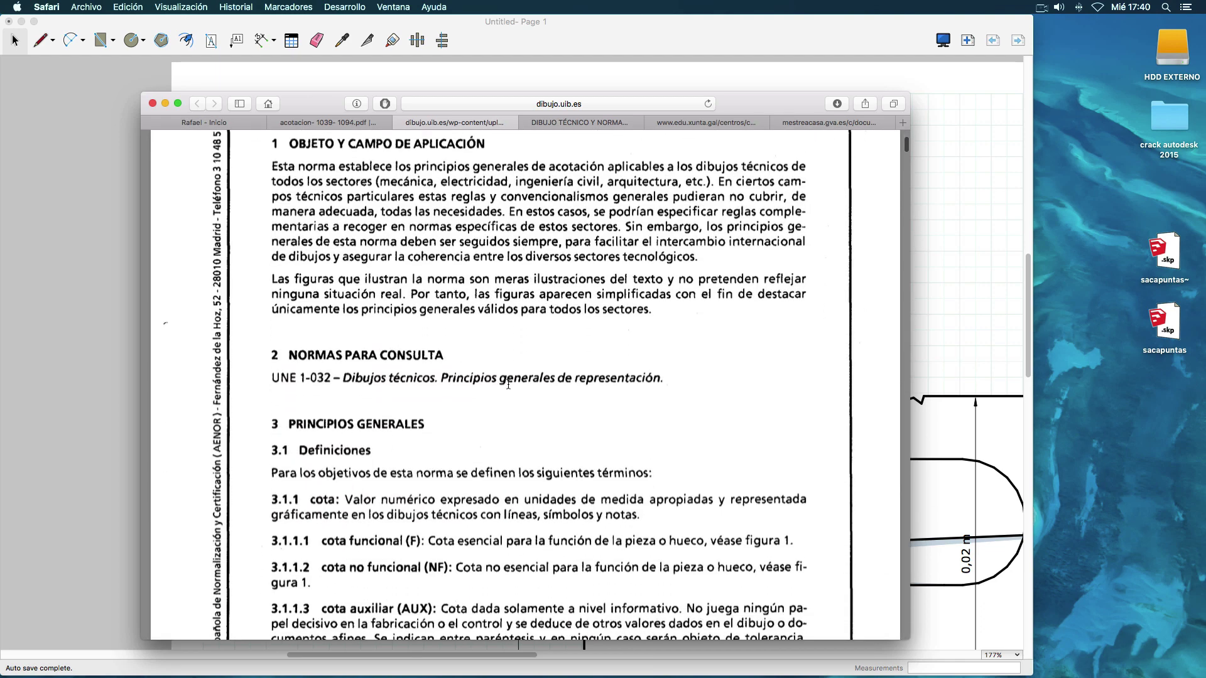
scroll(509, 384, down, 15)
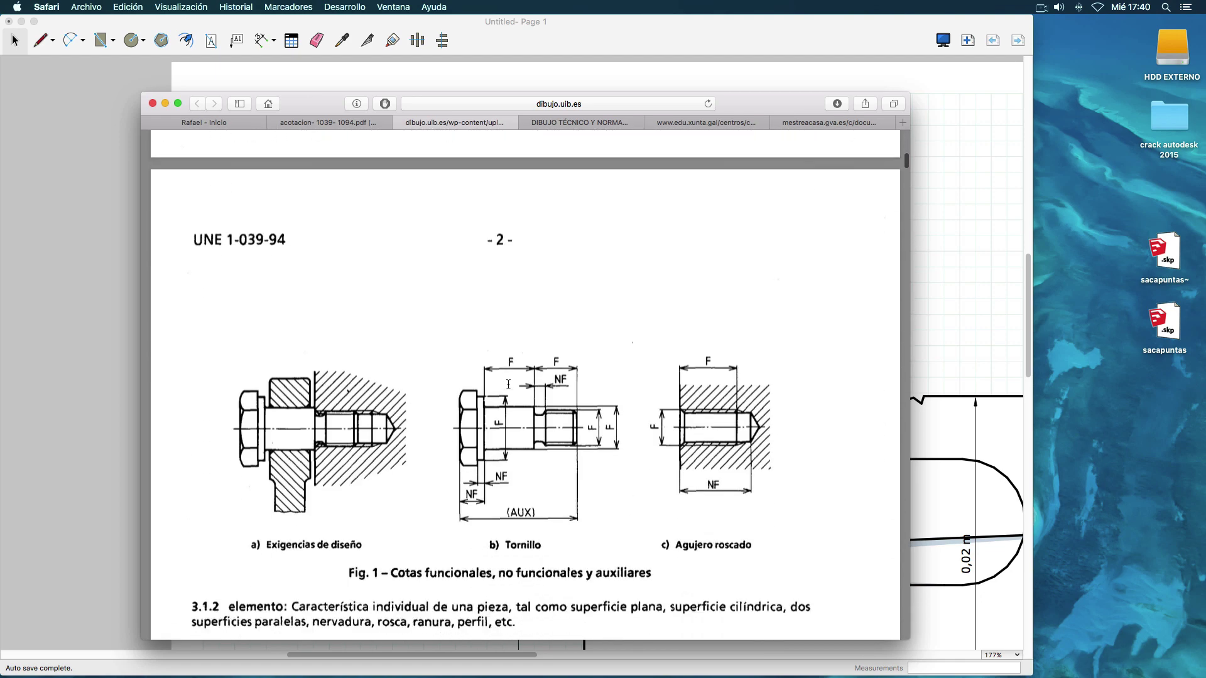
scroll(509, 385, down, 15)
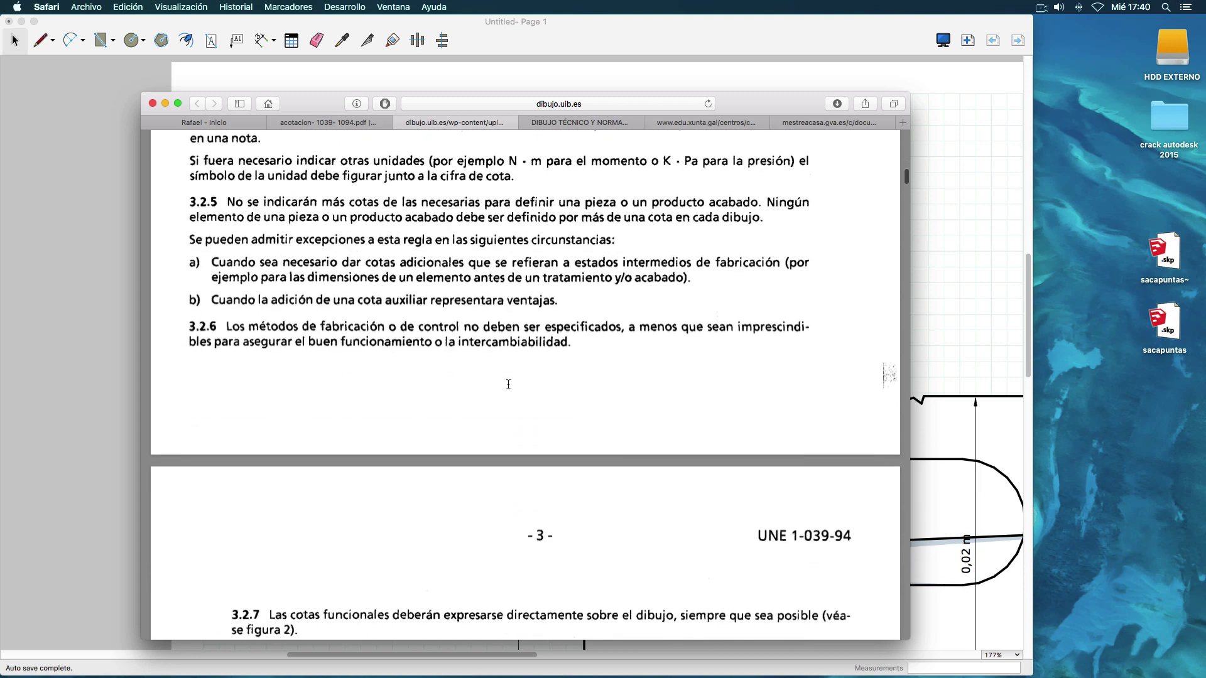
scroll(508, 385, down, 15)
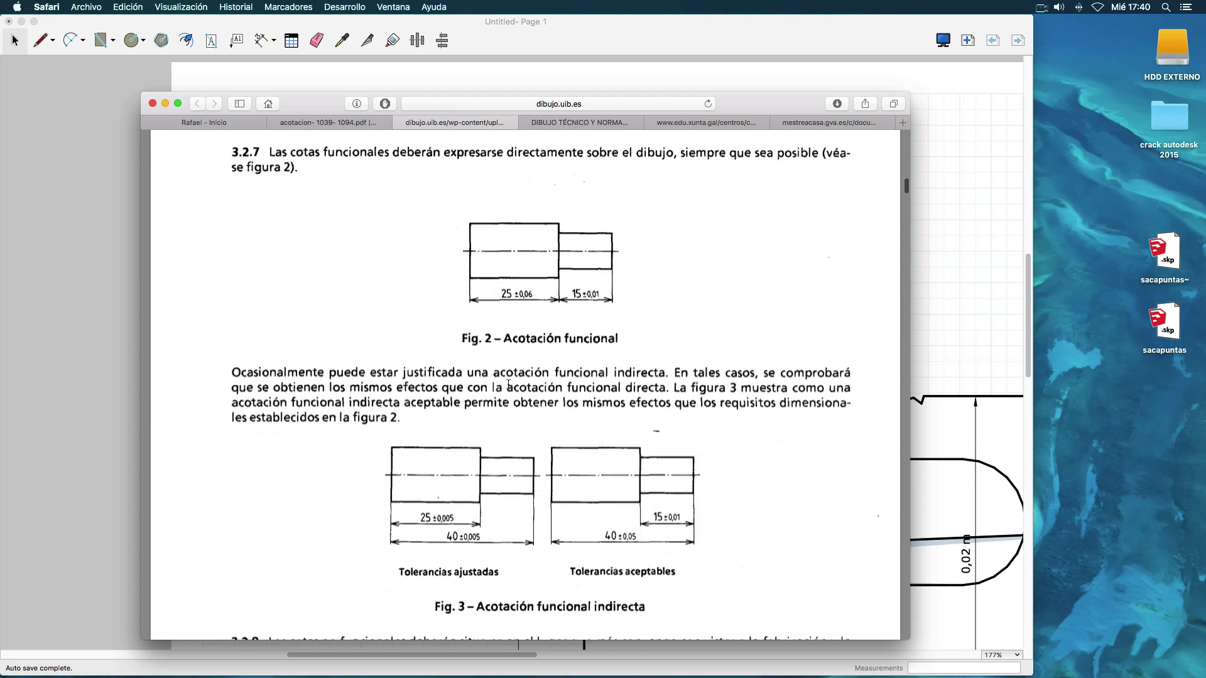
scroll(508, 384, down, 15)
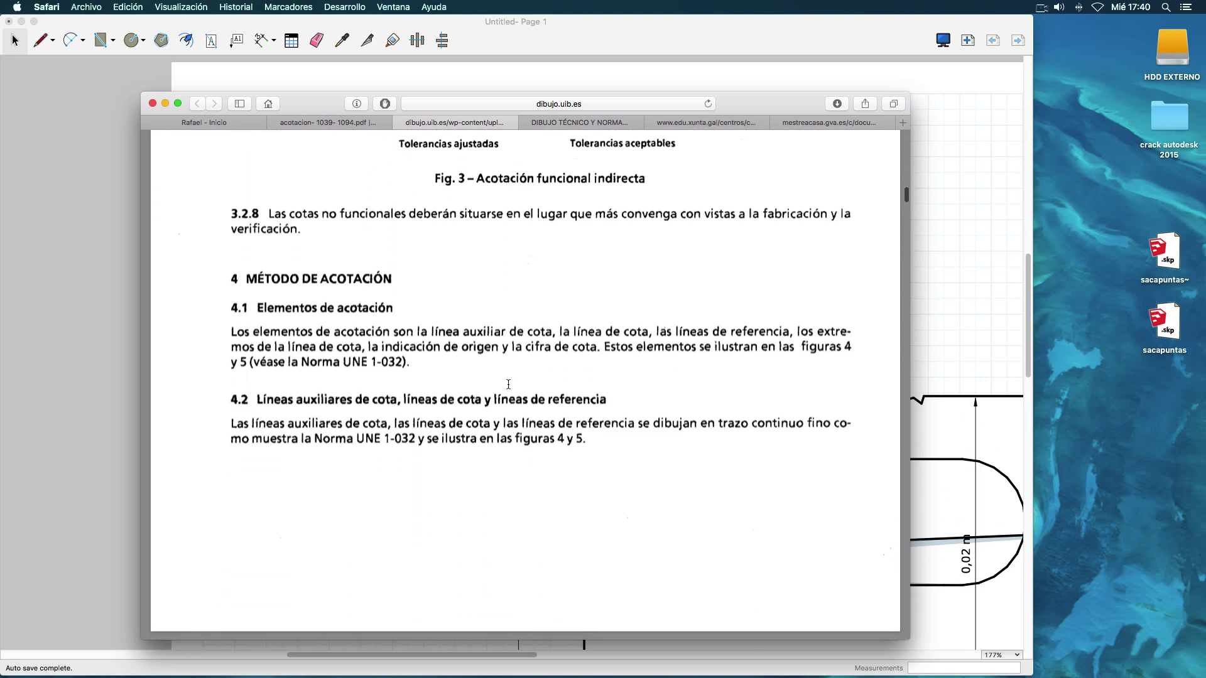
scroll(508, 384, down, 6)
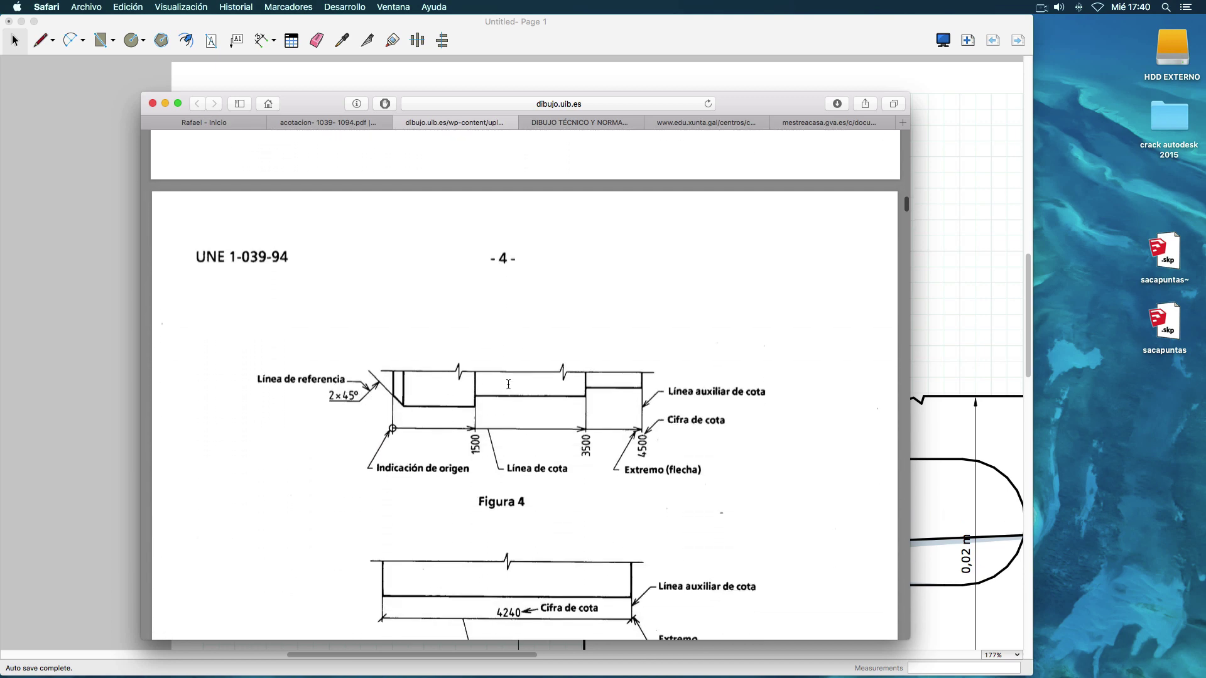
Examine the dimension elements in figures 4 and 5 and the extension line rules up to figure 8.
scroll(508, 384, down, 3)
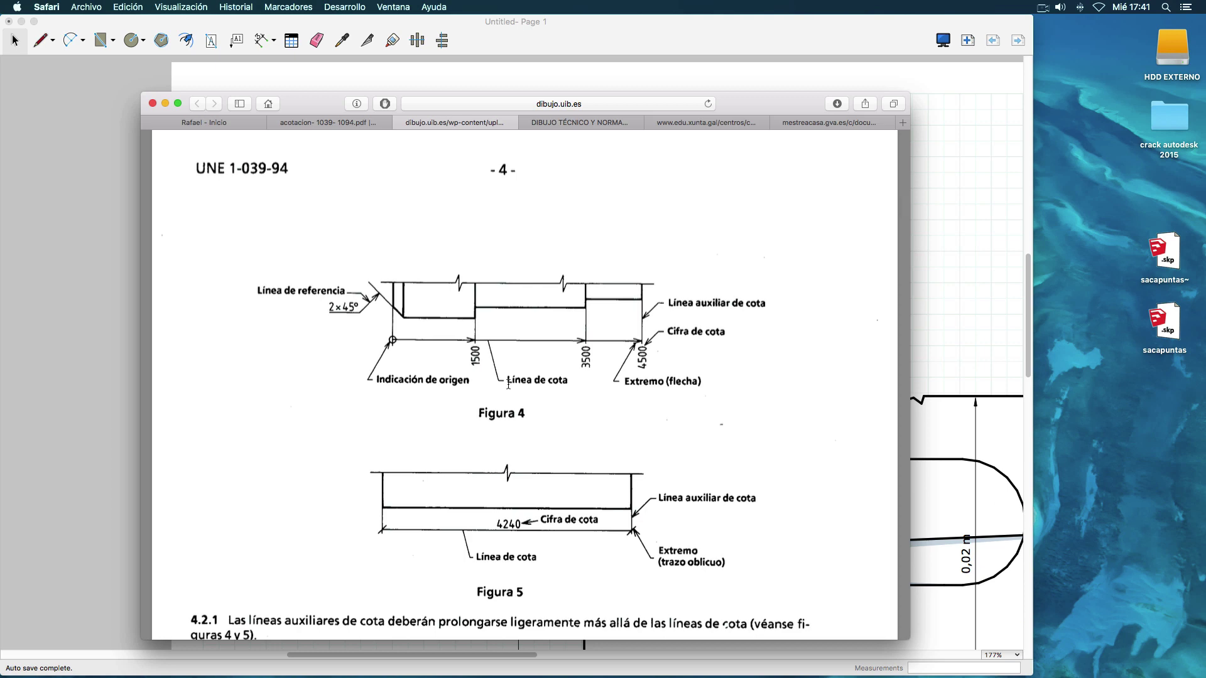
scroll(489, 434, down, 5)
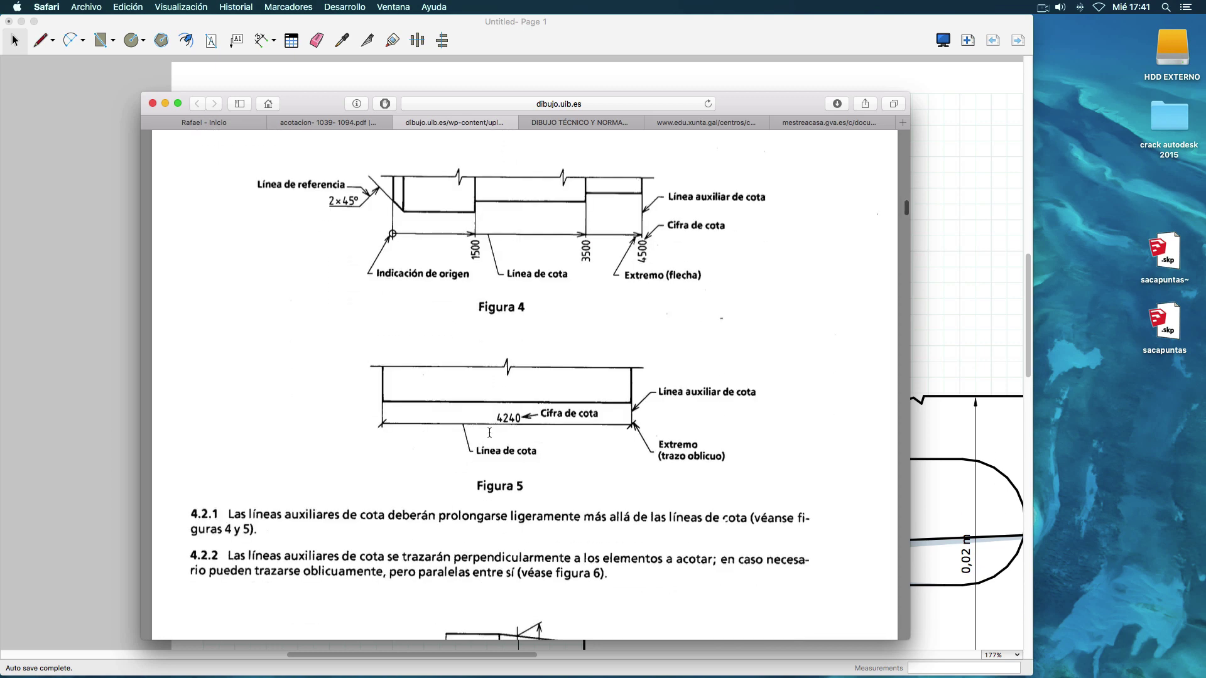
scroll(490, 434, down, 8)
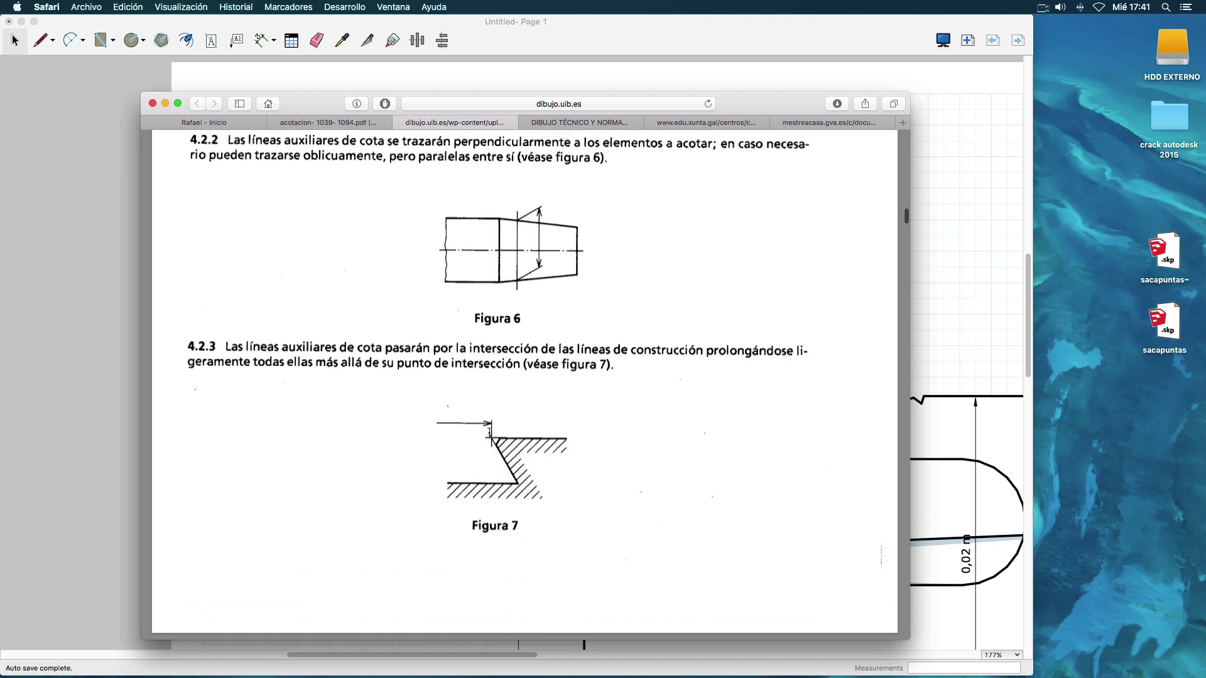
scroll(489, 433, down, 7)
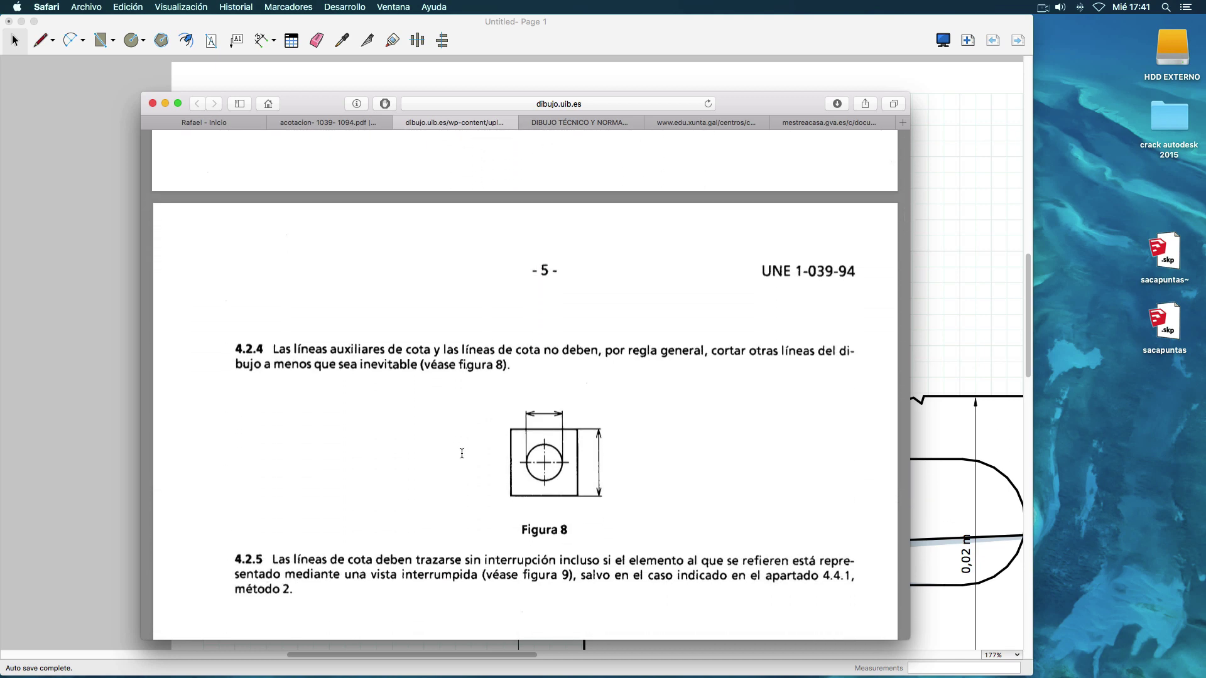
Check the LayOut drawing, return to the standard in Safari, and highlight "Las líneas auxiliares de cota" and "por regla general" in section 4.2.4.
click(564, 50)
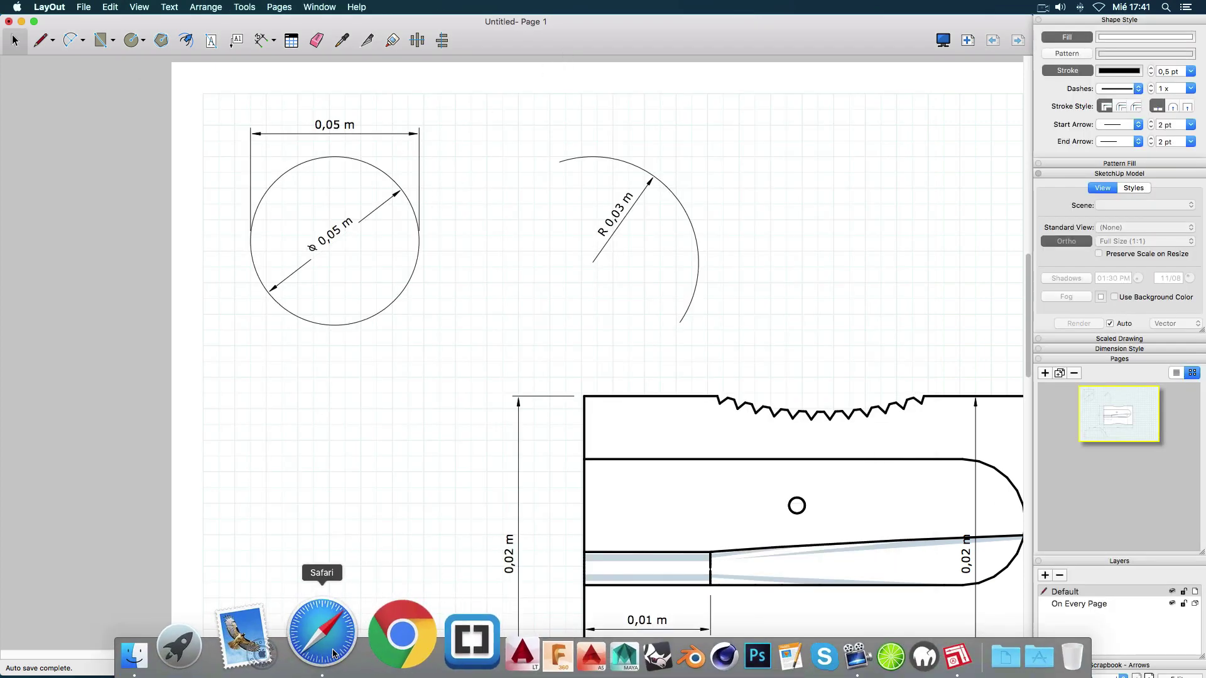
click(318, 653)
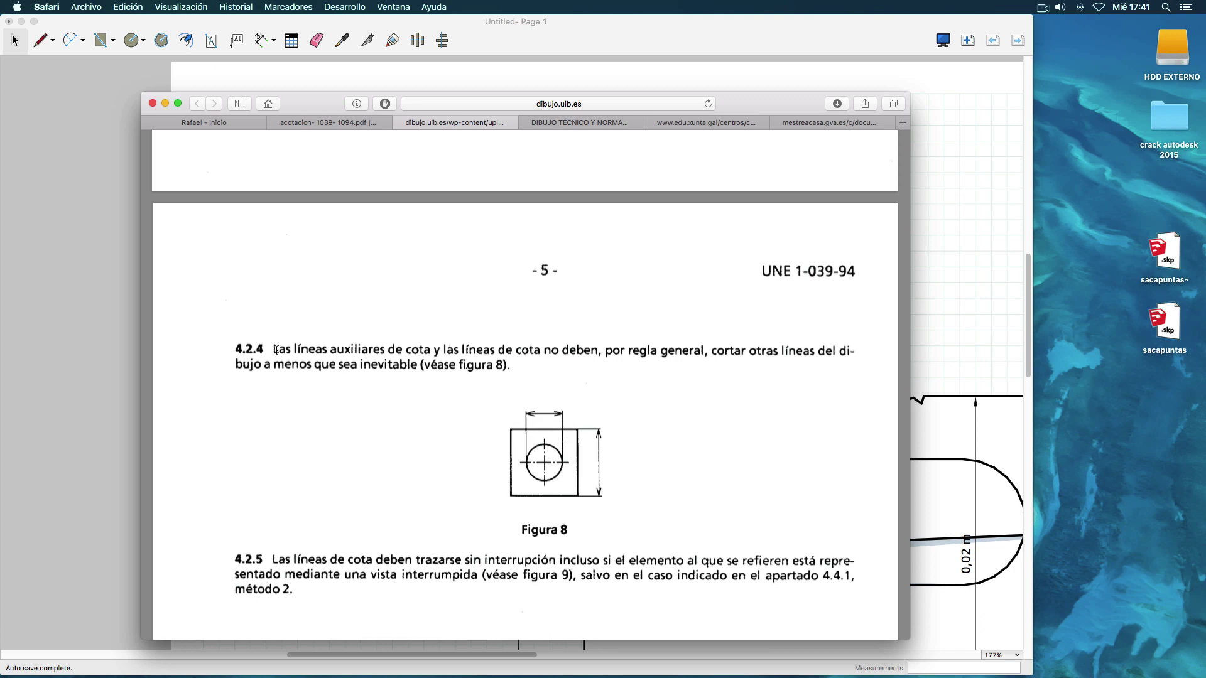
drag(275, 350, 436, 350)
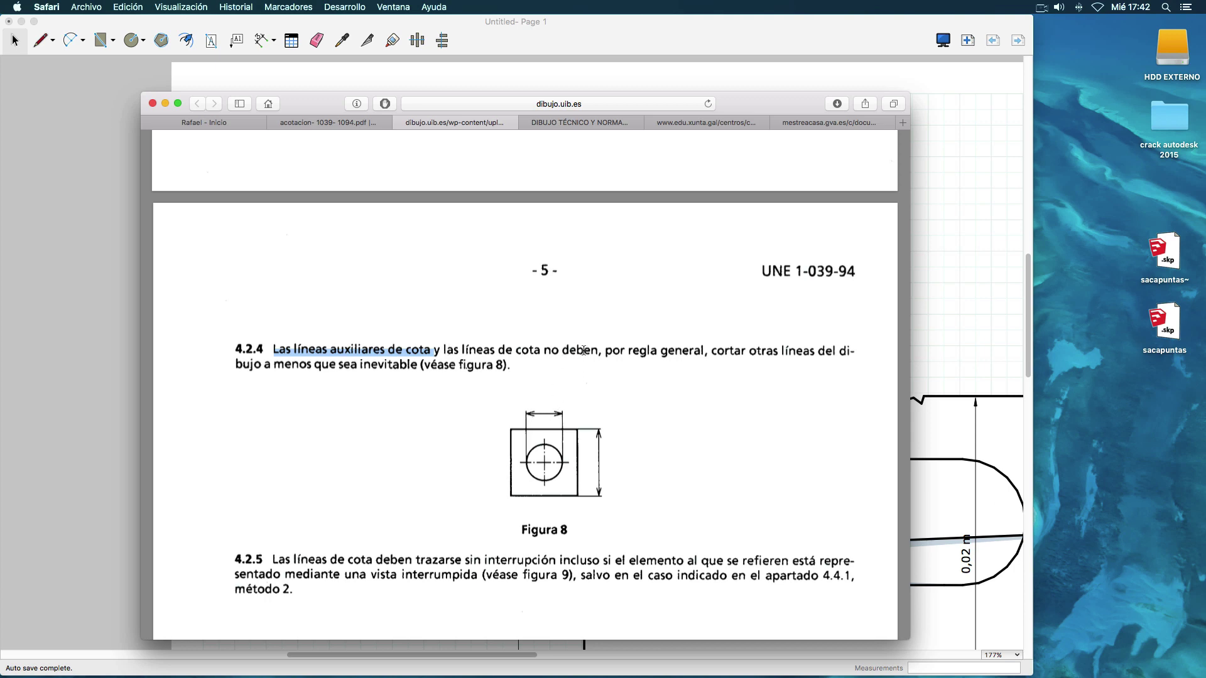
drag(702, 351, 606, 355)
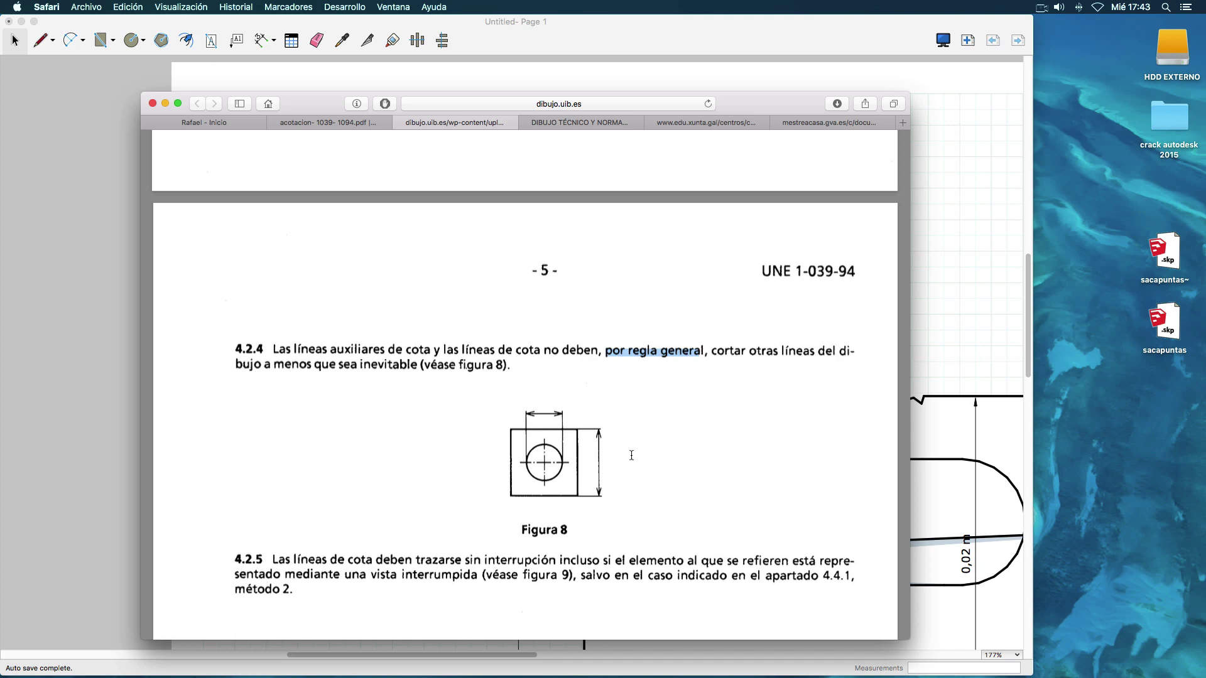
Read the standard's rules on line intersections, arrowheads and origin indication, from figure 10 to radius dimensioning in section 4.3.5.
scroll(647, 435, down, 15)
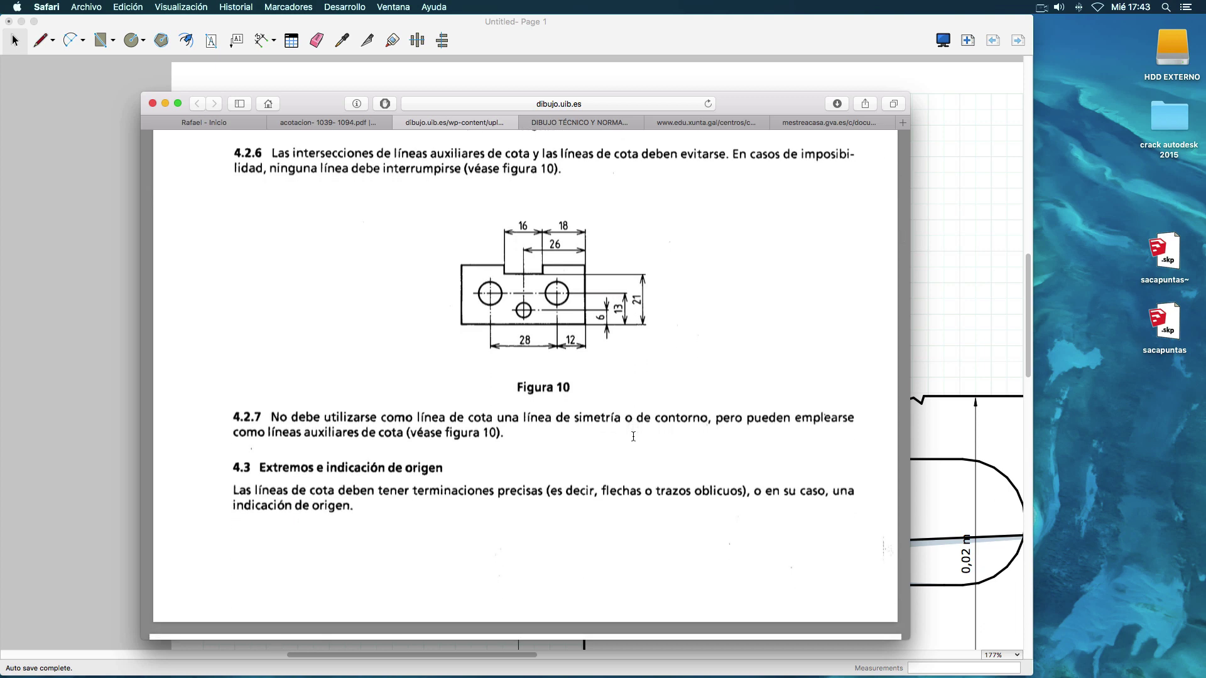
scroll(633, 437, up, 2)
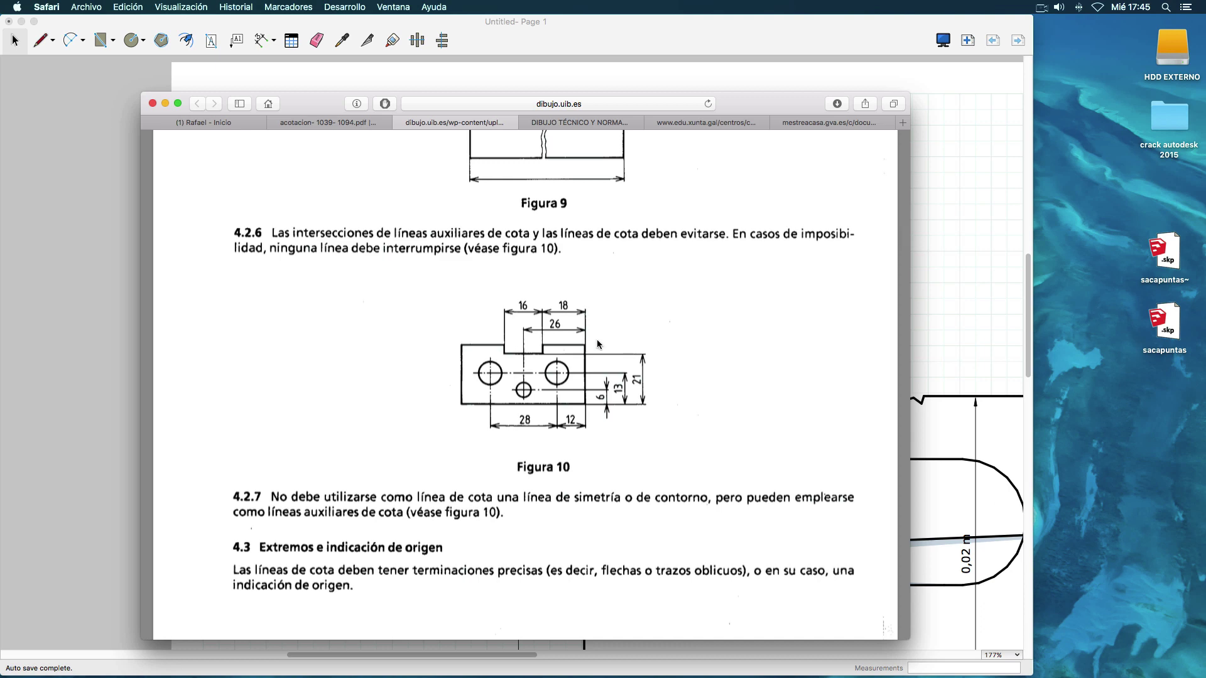
scroll(593, 383, down, 15)
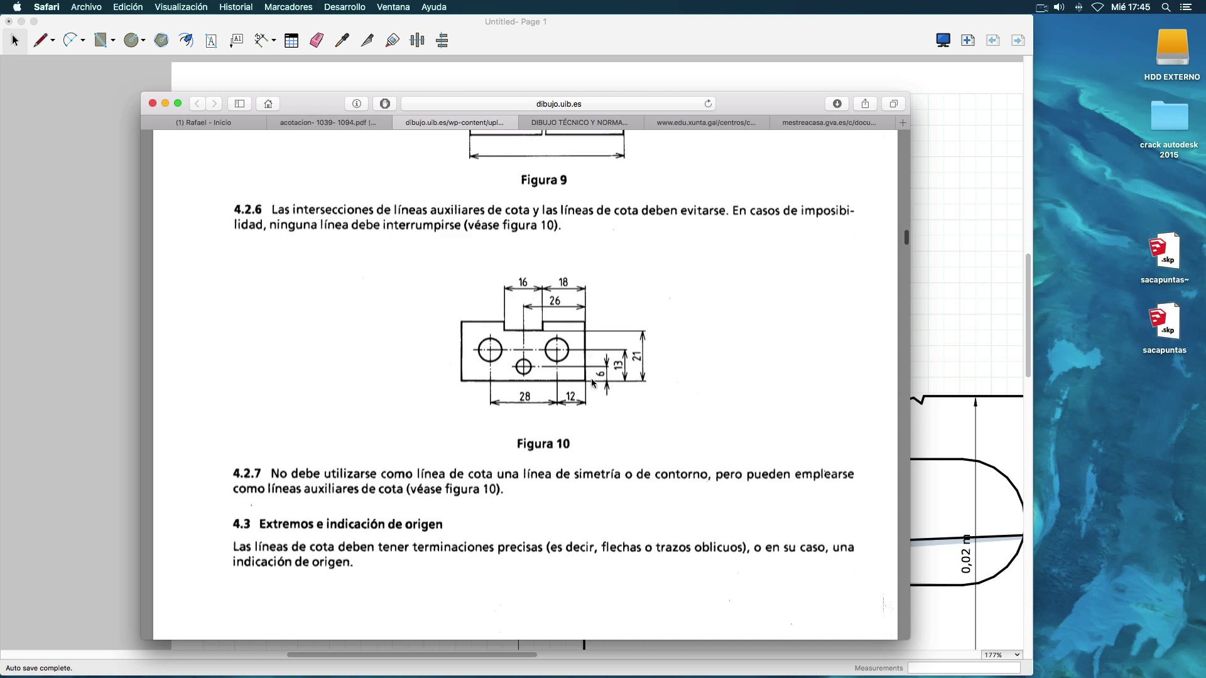
scroll(592, 383, down, 3)
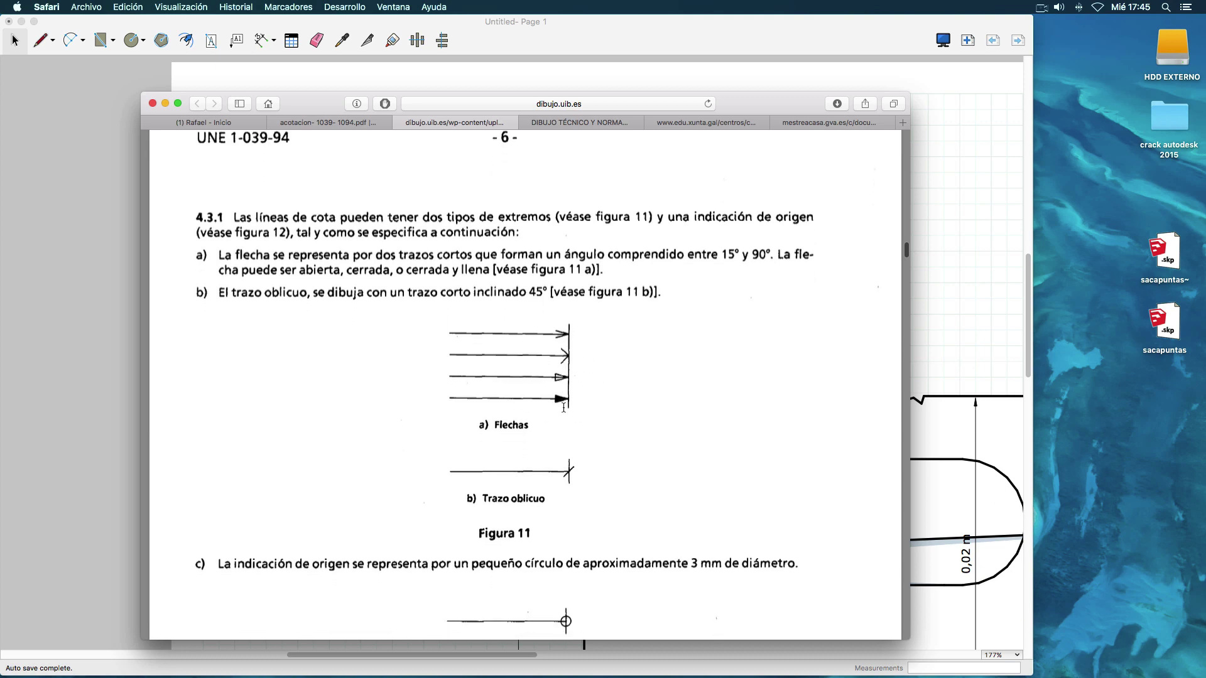
scroll(651, 376, down, 8)
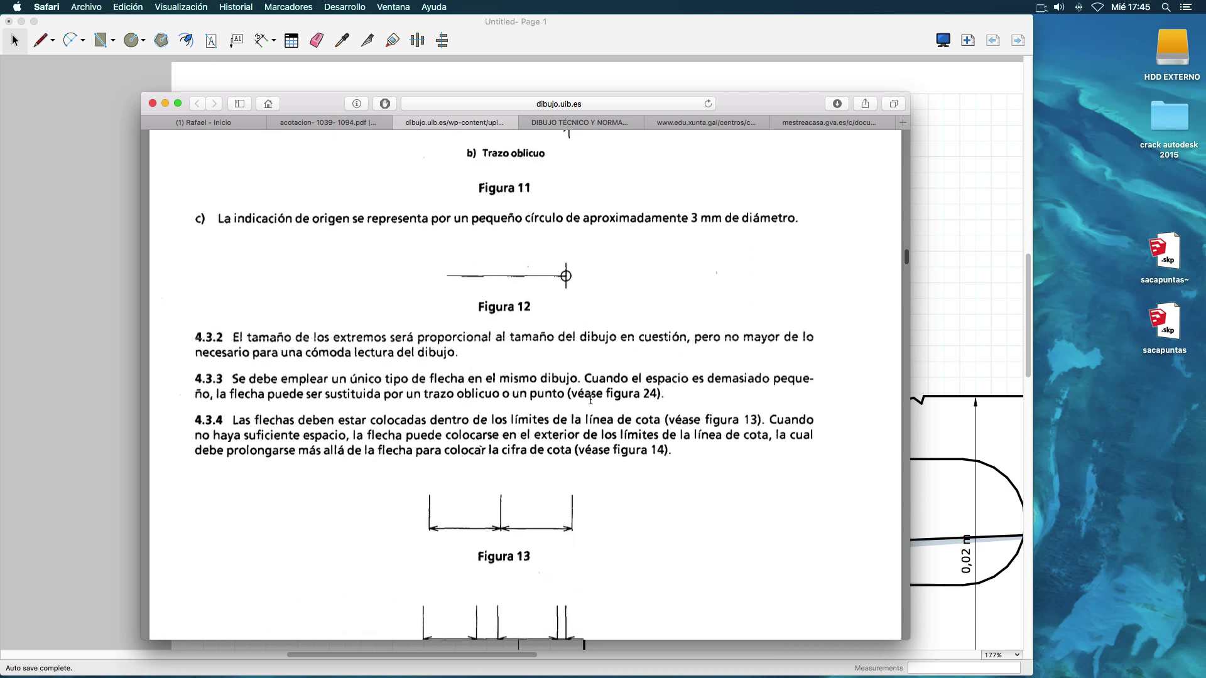
scroll(622, 386, down, 6)
scroll(590, 400, down, 14)
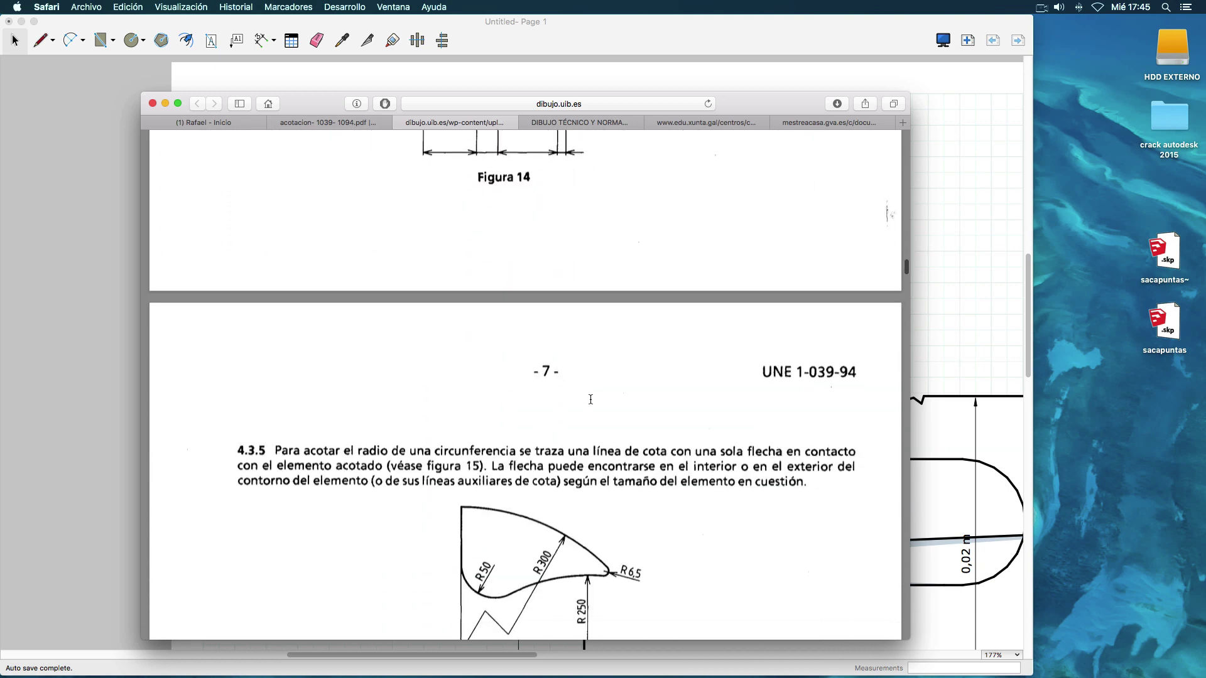
Read the standard's rules on writing dimension figures, from section 4.3.5 on page 7 through figure 24 on page 9.
scroll(591, 398, down, 7)
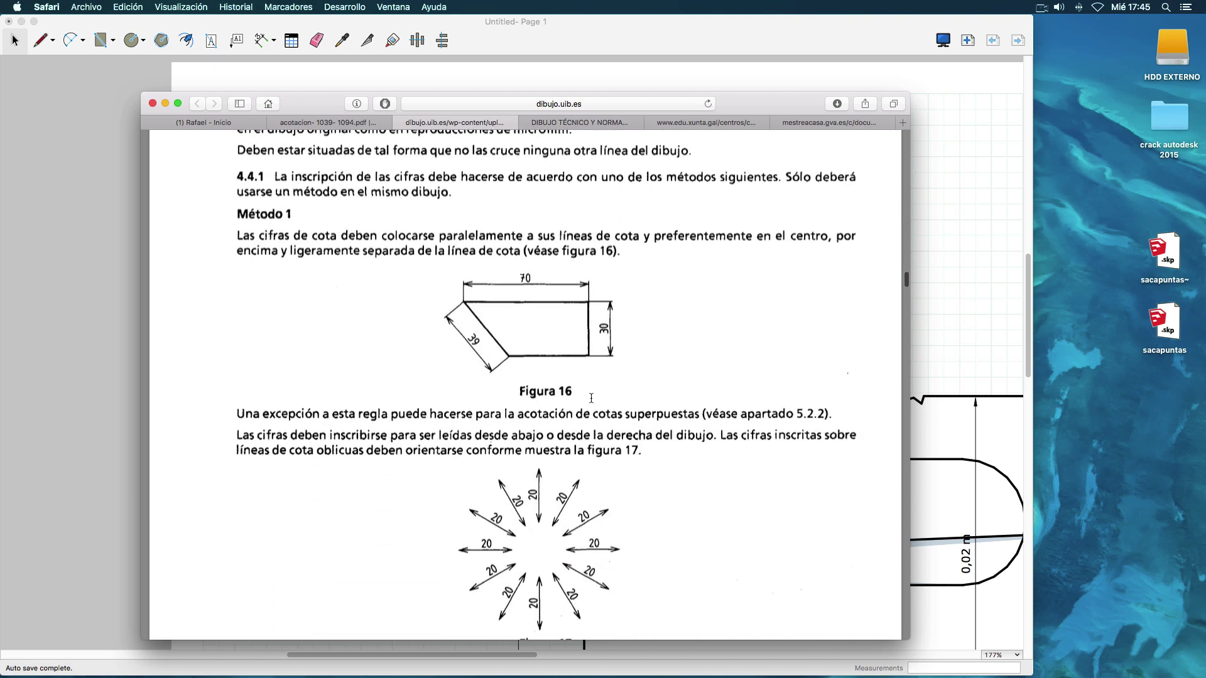
scroll(560, 388, down, 7)
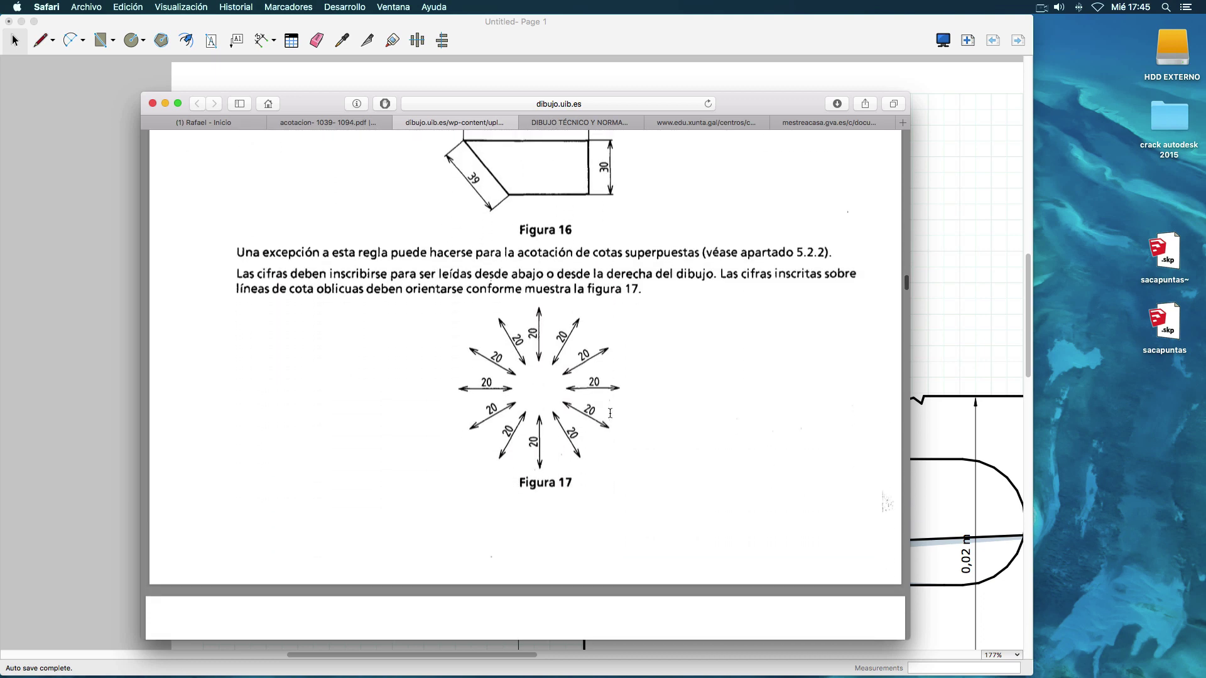
scroll(595, 427, down, 20)
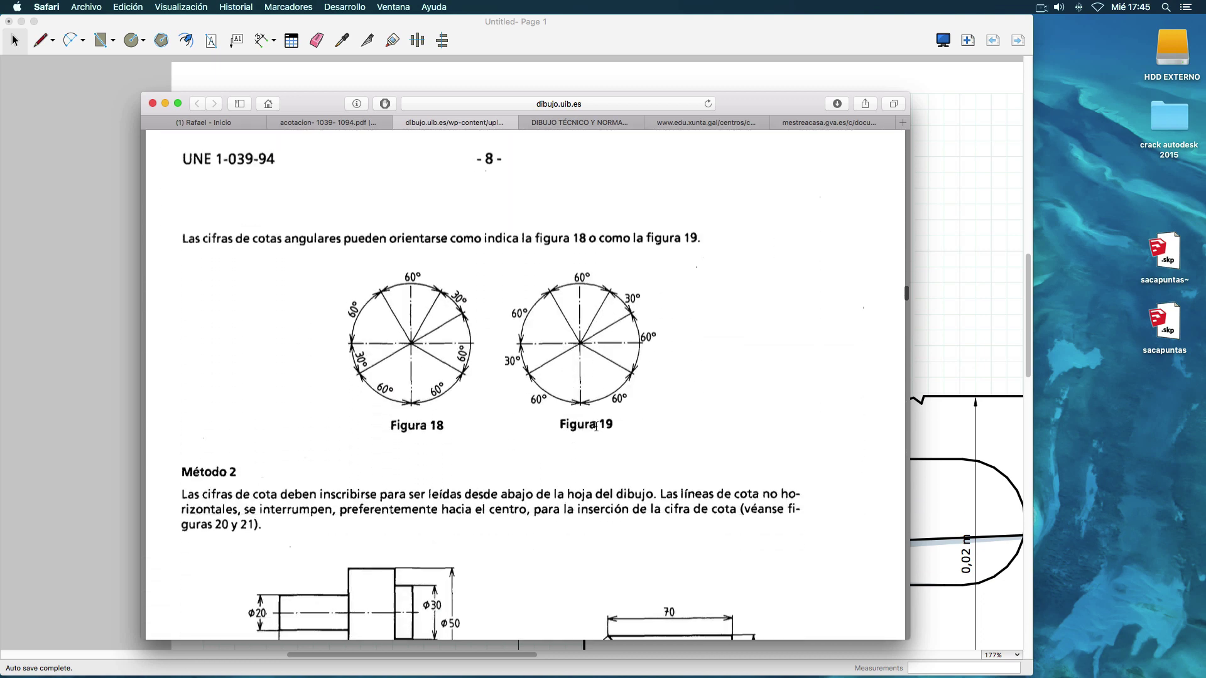
scroll(597, 426, down, 18)
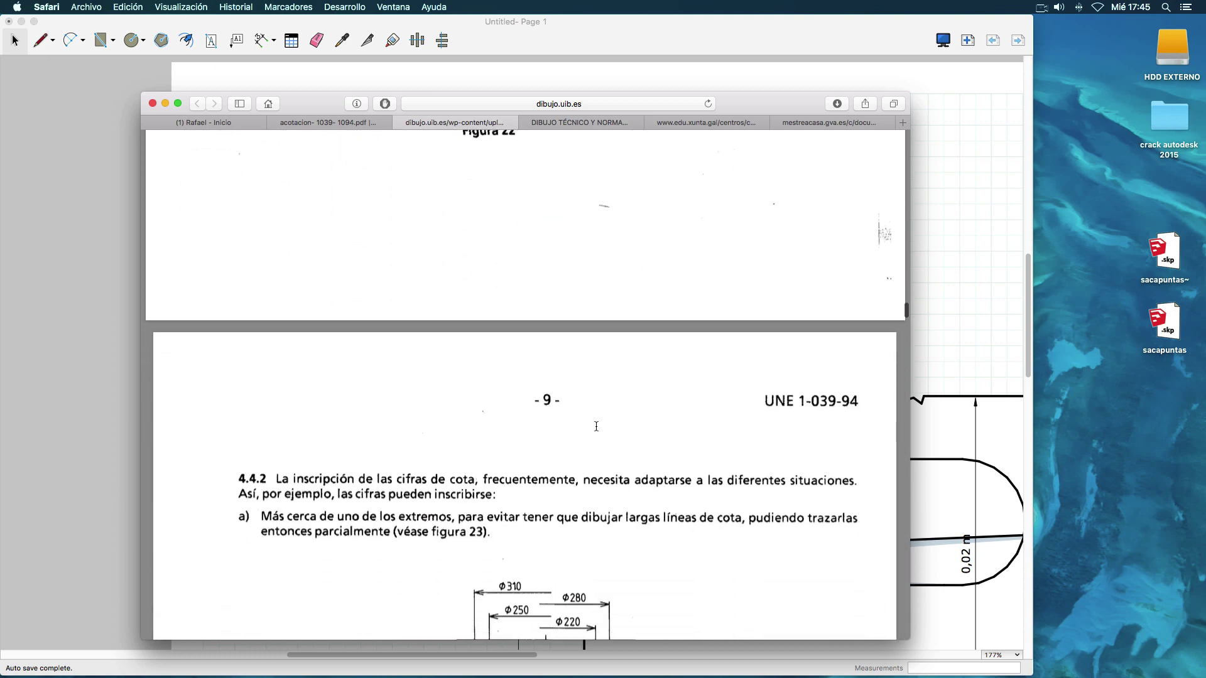
scroll(597, 426, down, 4)
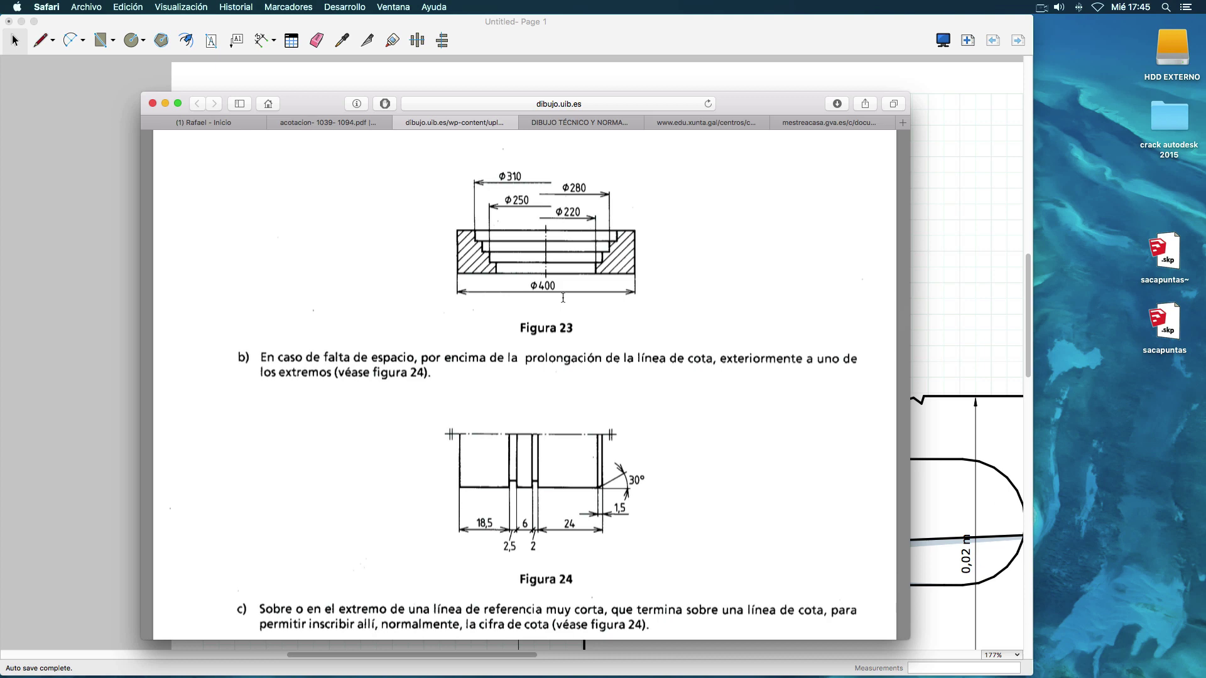
Show the already open dibujo-tecnico-normalizacion blog, accept its cookies and go to the Introducción entries of its outline.
click(628, 122)
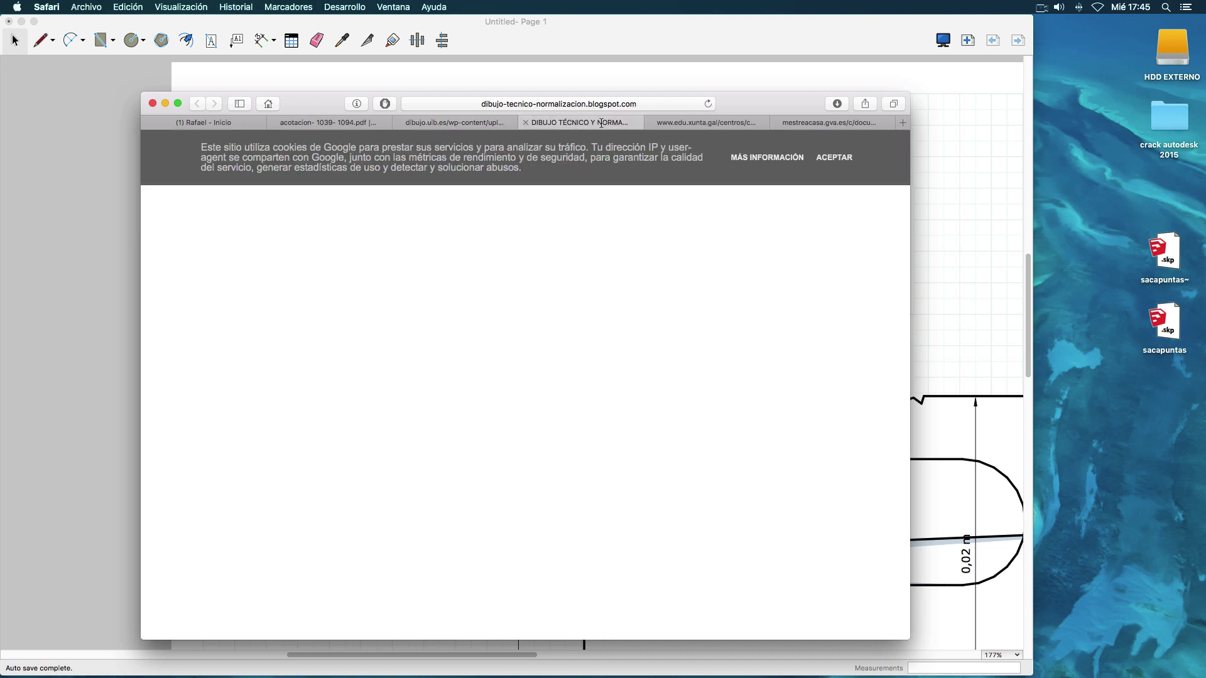
click(834, 157)
scroll(452, 408, down, 5)
scroll(438, 417, down, 10)
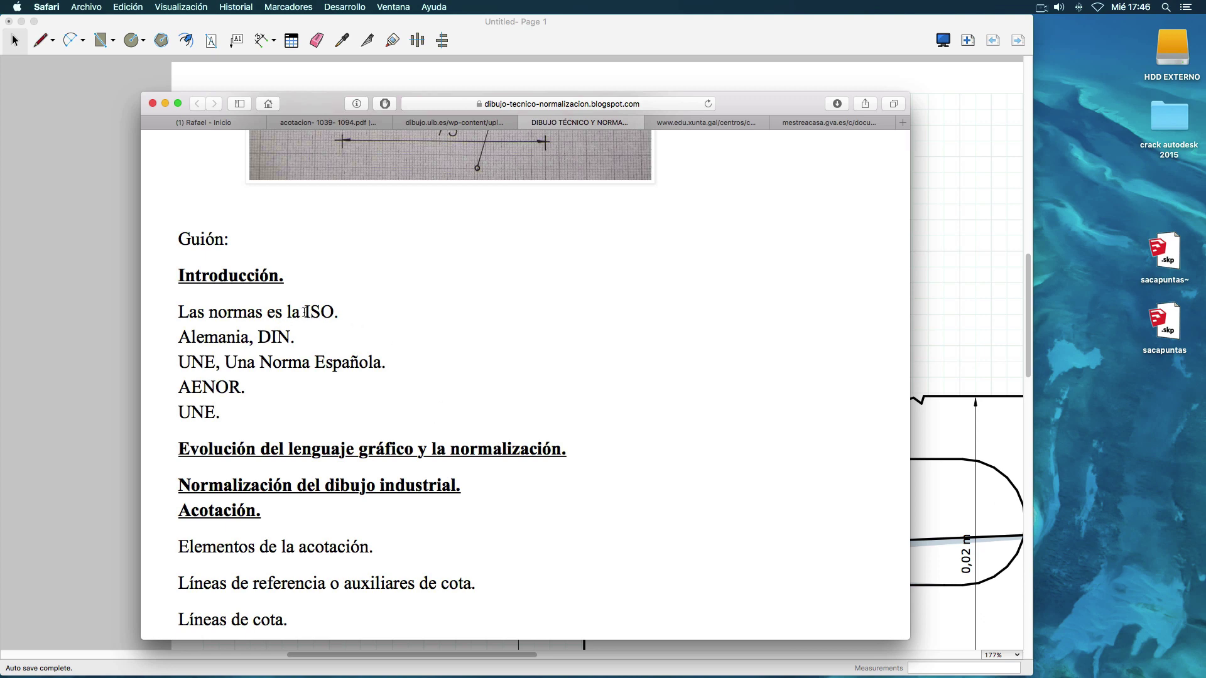
Highlight the standards bodies in the Introducción outline one after another: ISO, UNE, DIN with Alemania, and ISO again.
drag(305, 312, 345, 313)
drag(178, 361, 220, 362)
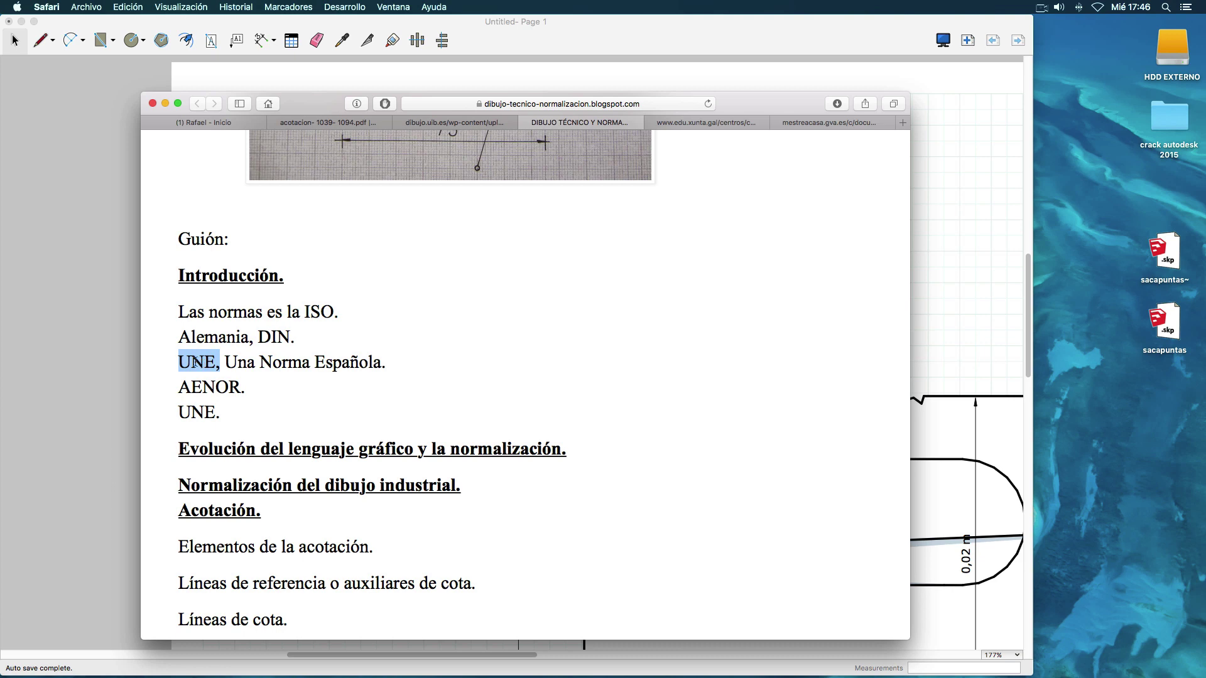
drag(215, 363, 176, 366)
click(216, 363)
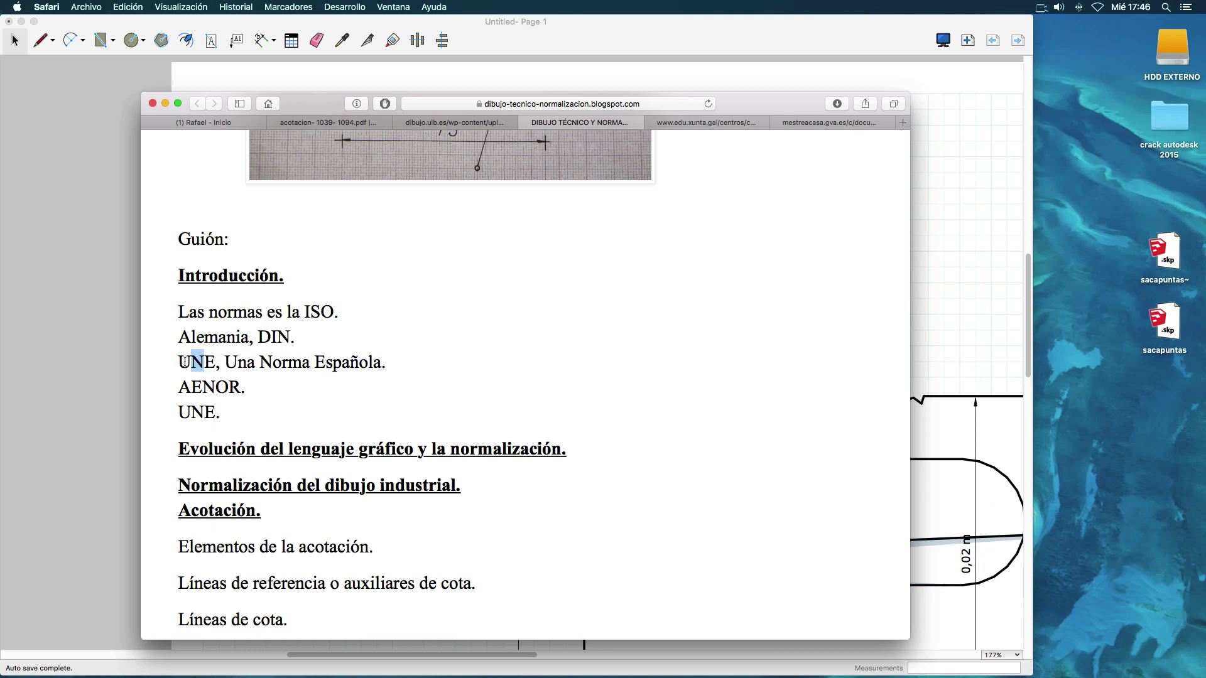
drag(179, 363, 216, 363)
double_click(276, 338)
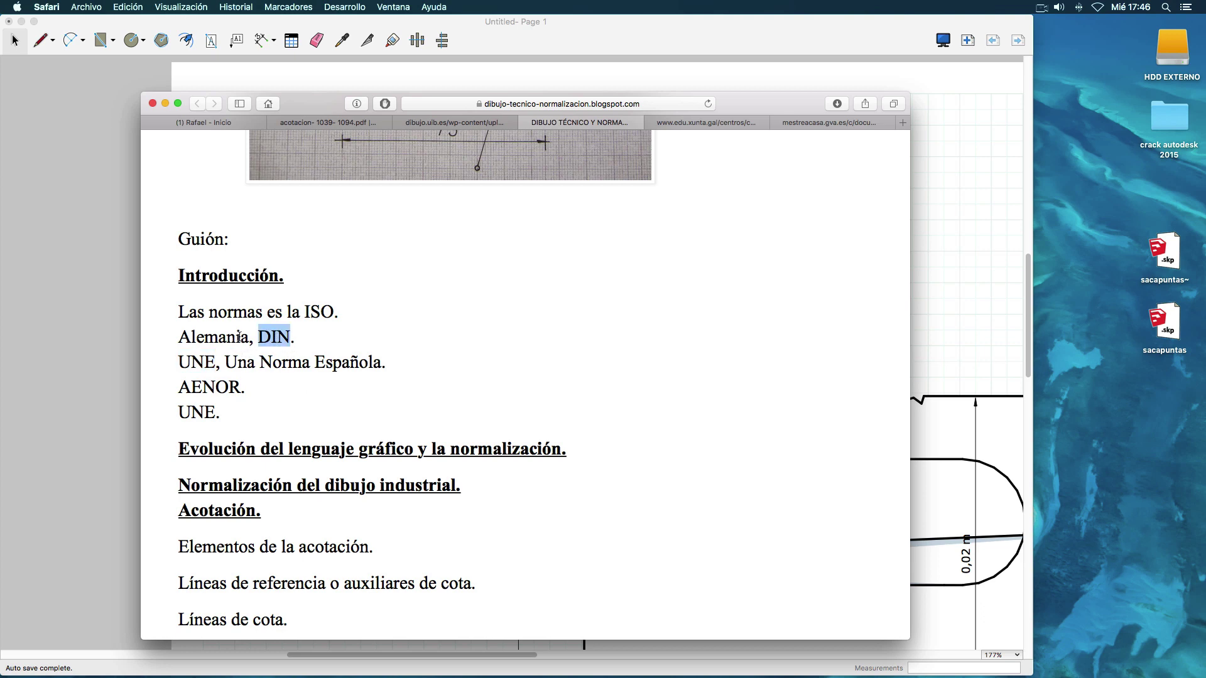
drag(249, 337, 179, 338)
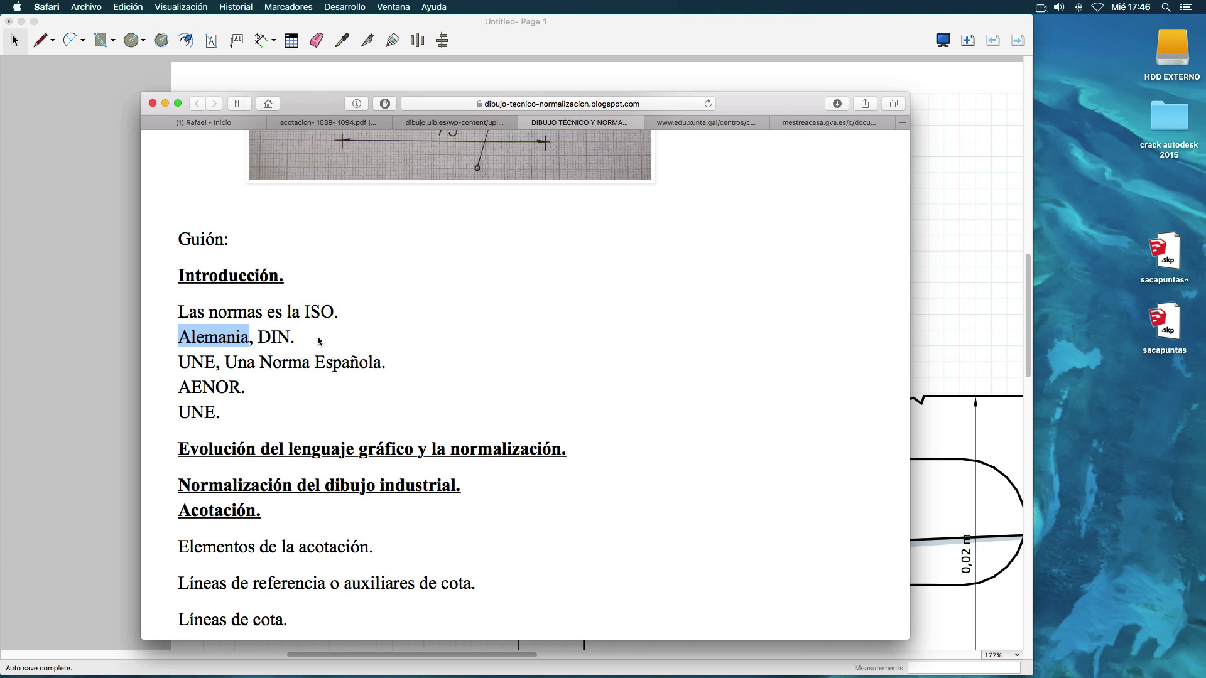
click(305, 313)
drag(305, 313, 334, 312)
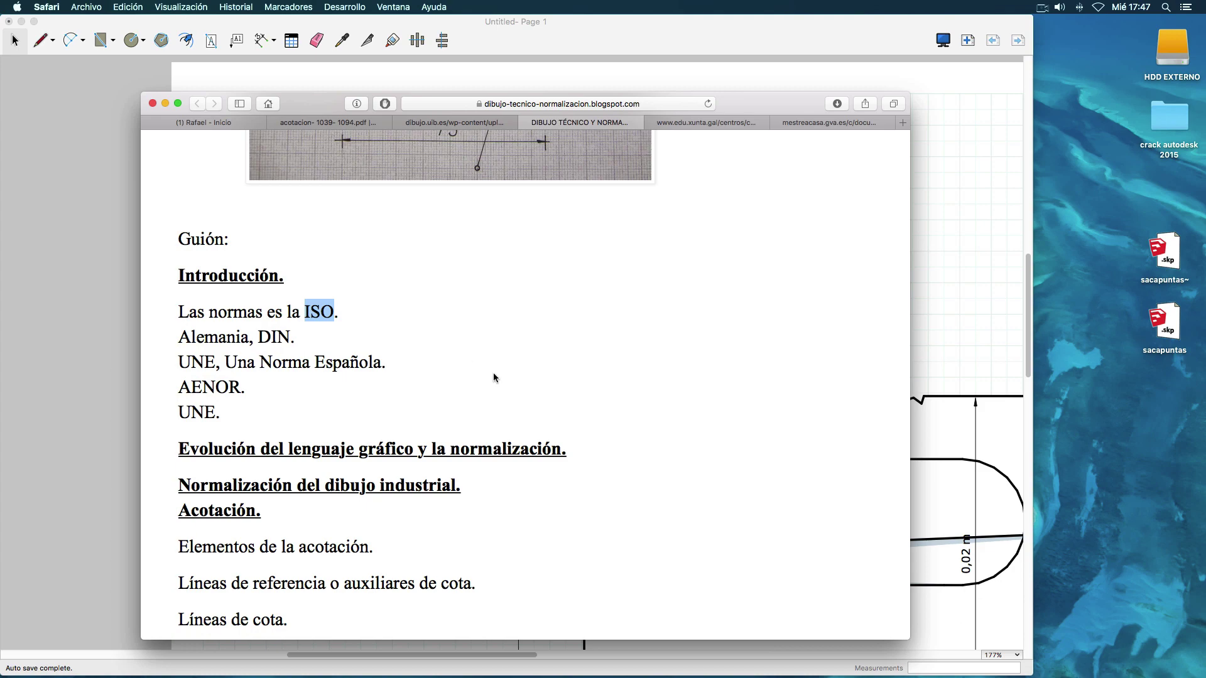
Skim the rest of the blog's outline and its introduction down to "Evolución del lenguaje gráfico y la normalización".
scroll(492, 376, down, 5)
scroll(492, 377, down, 15)
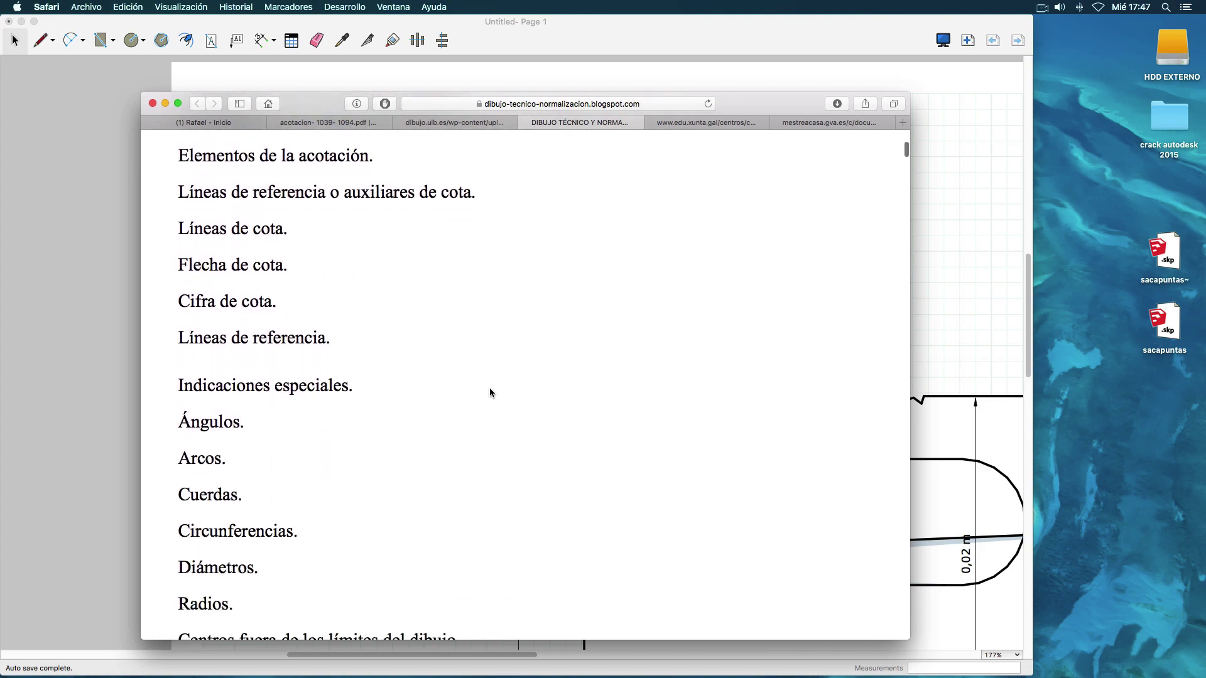
scroll(490, 396, down, 15)
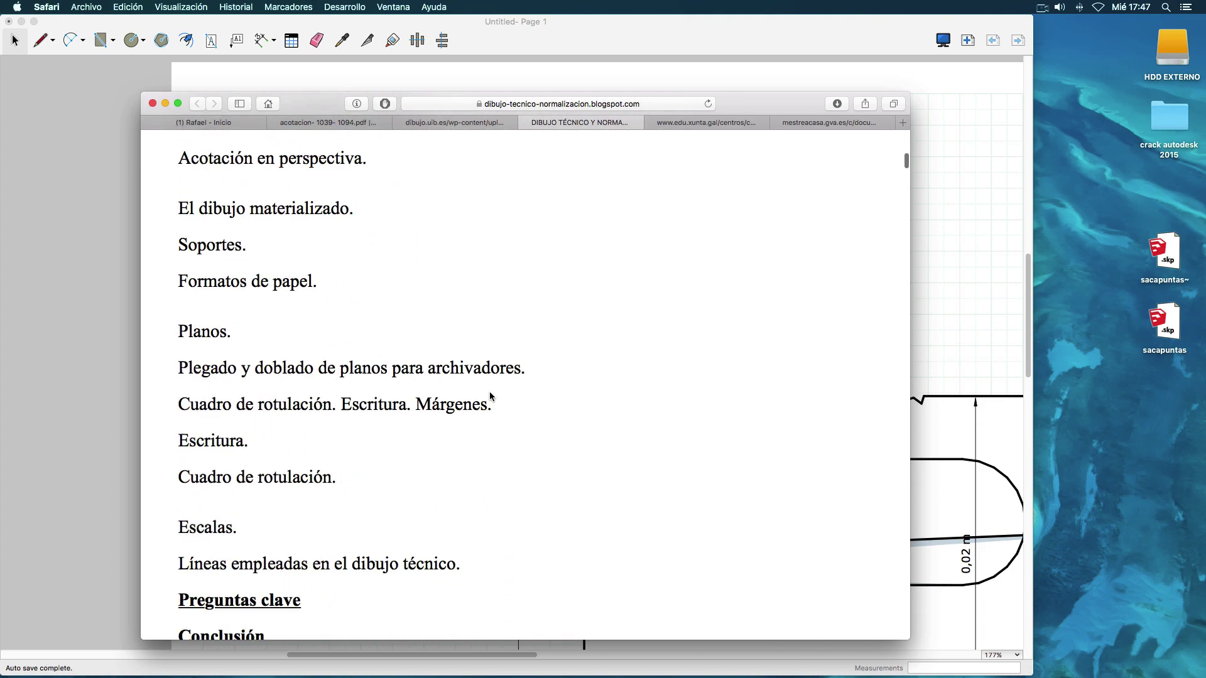
scroll(491, 398, down, 15)
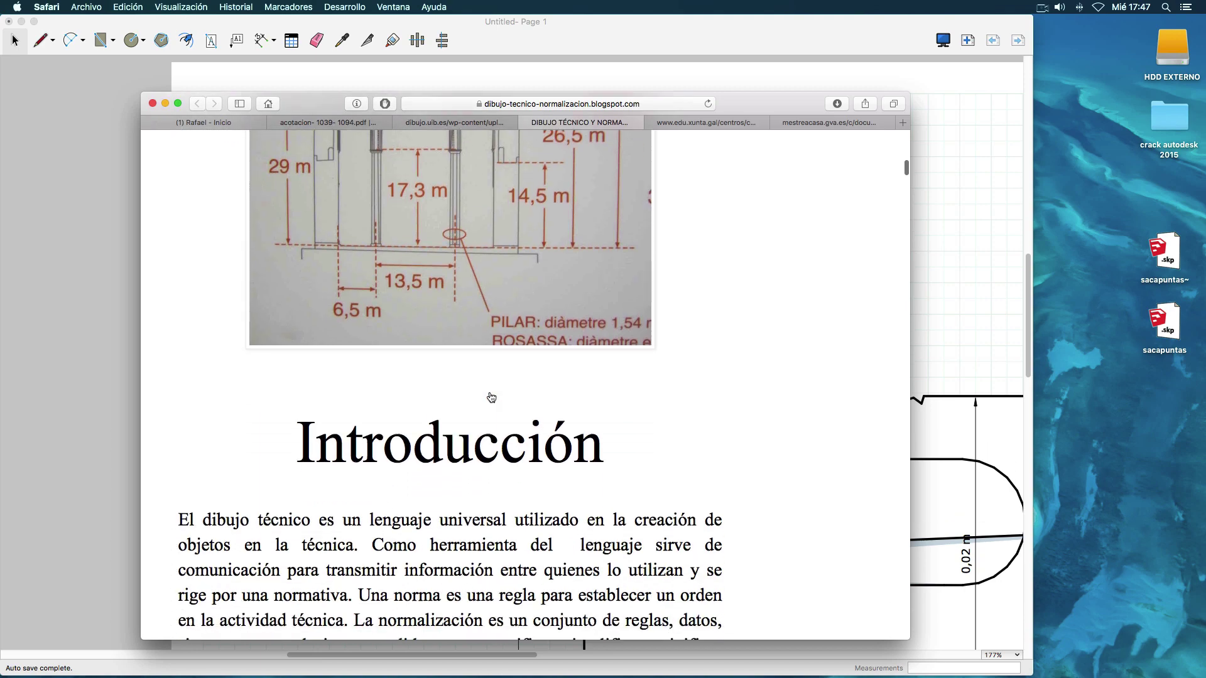
scroll(491, 398, down, 10)
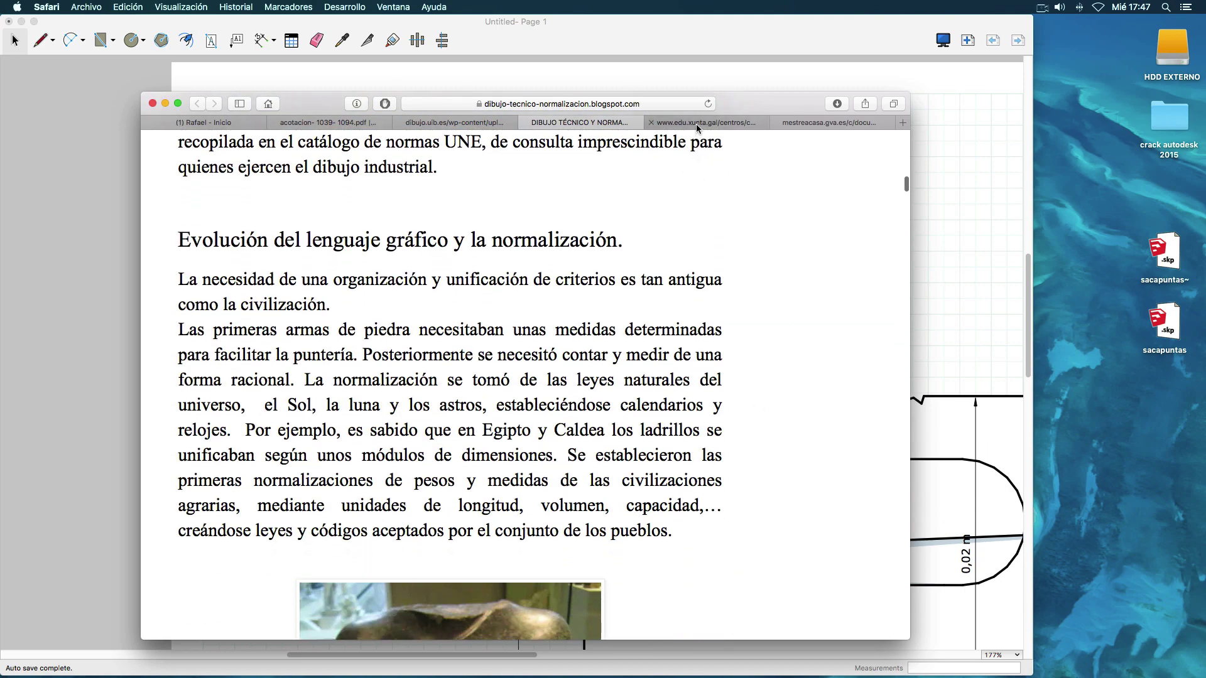
Show the already open edu.xunta.gal slides, preview the four basic drawing requirements and return to the "Acotación. ISO 129" slide.
click(695, 123)
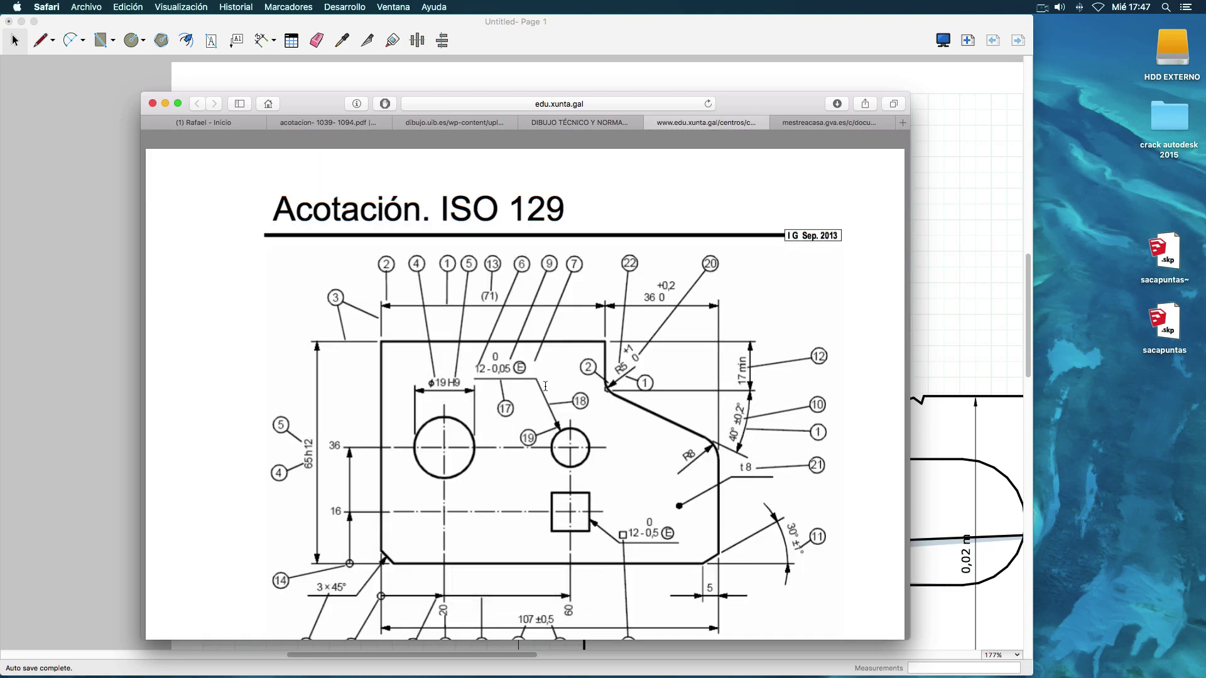
scroll(541, 384, down, 8)
scroll(546, 386, down, 10)
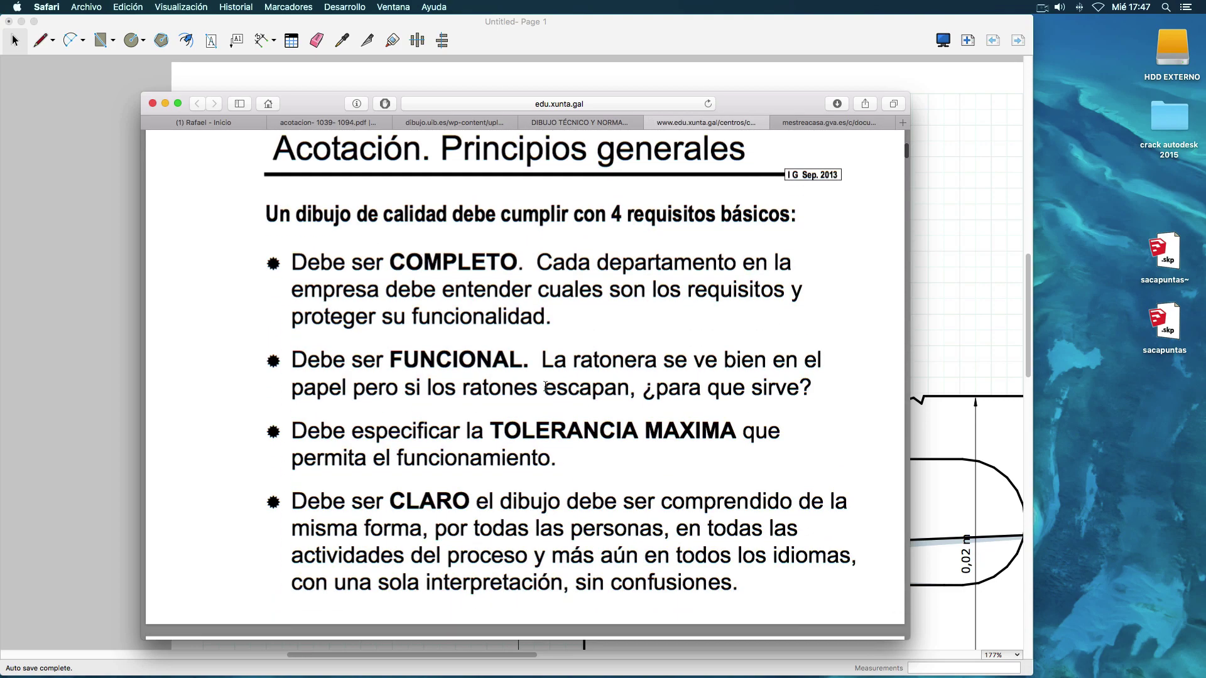
scroll(545, 386, up, 5)
scroll(545, 386, up, 10)
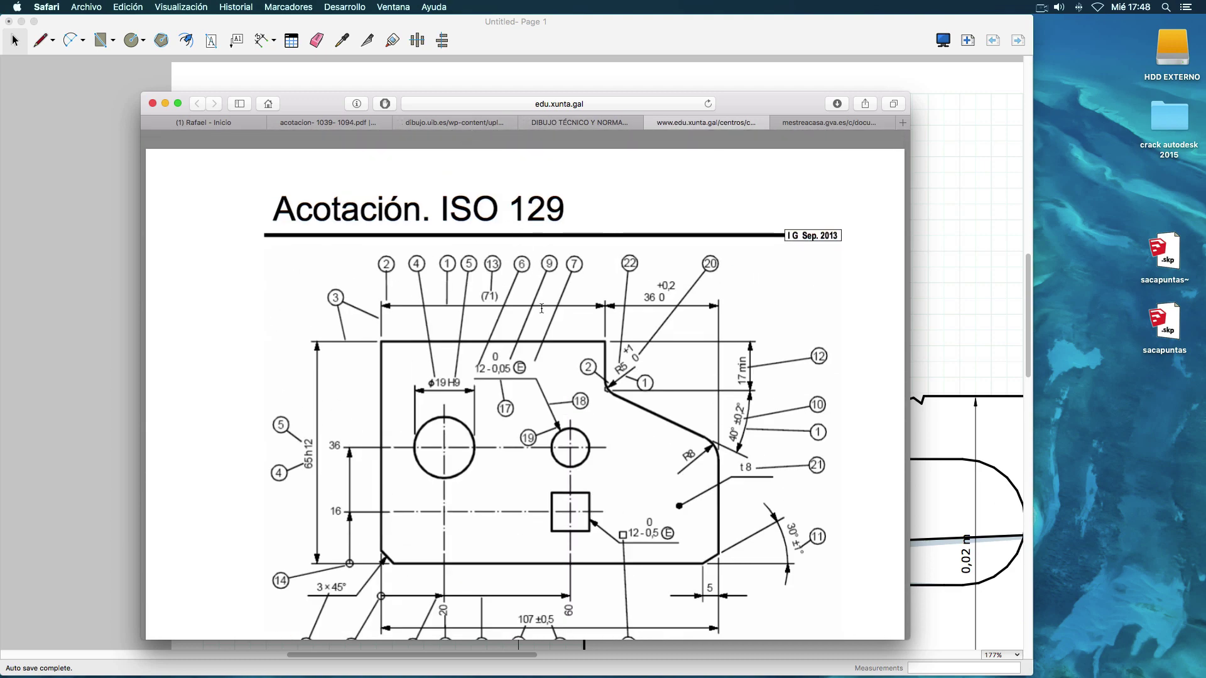
Examine the general principles slides on nominal, functional, manufacturing and verification dimensioning, going back to the manufacturing example.
scroll(529, 381, down, 7)
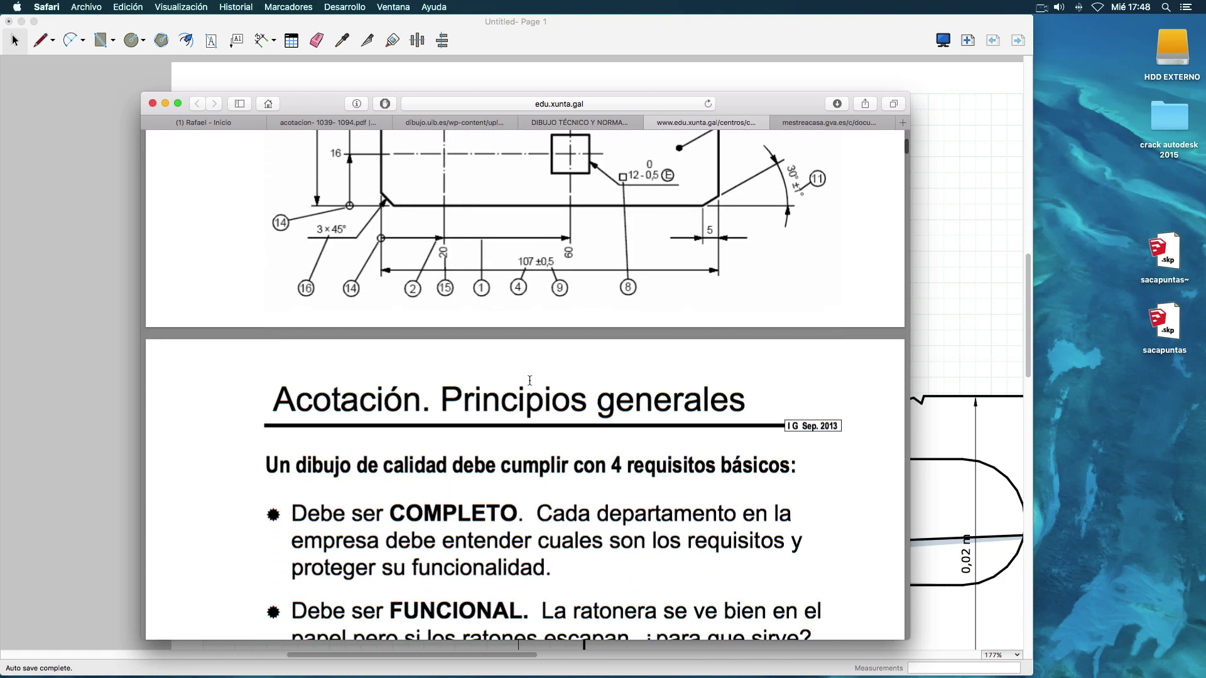
scroll(530, 381, down, 14)
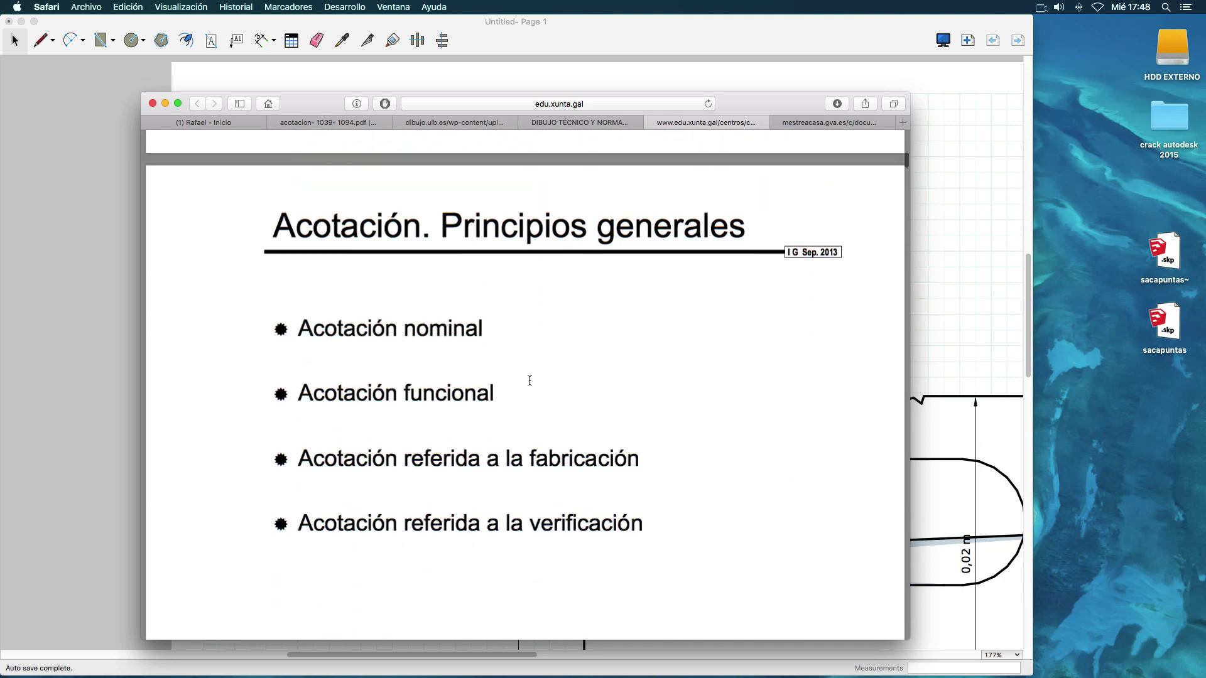
scroll(529, 381, down, 5)
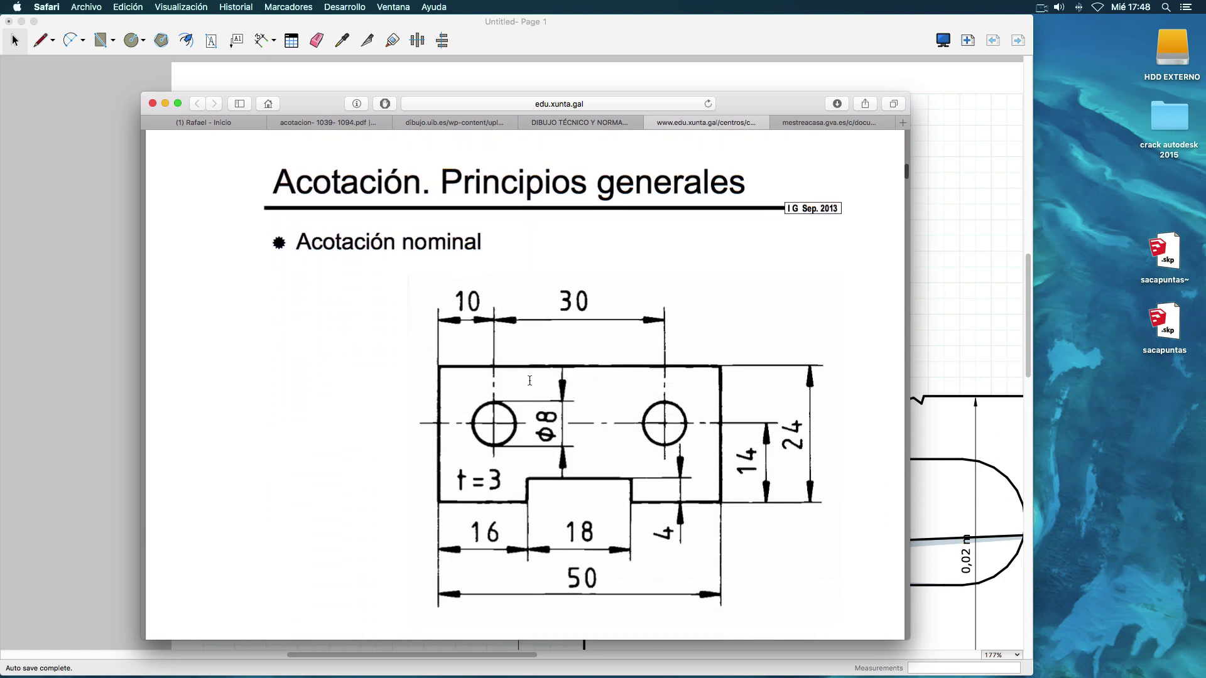
scroll(530, 381, down, 1)
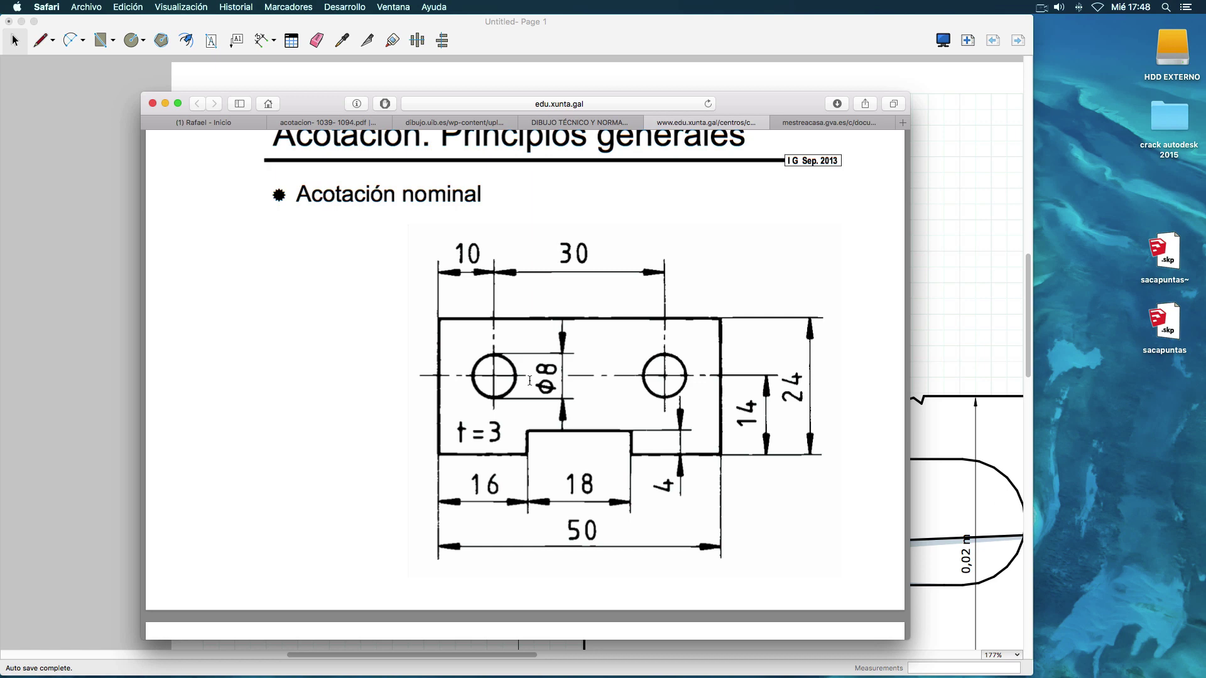
scroll(572, 452, down, 10)
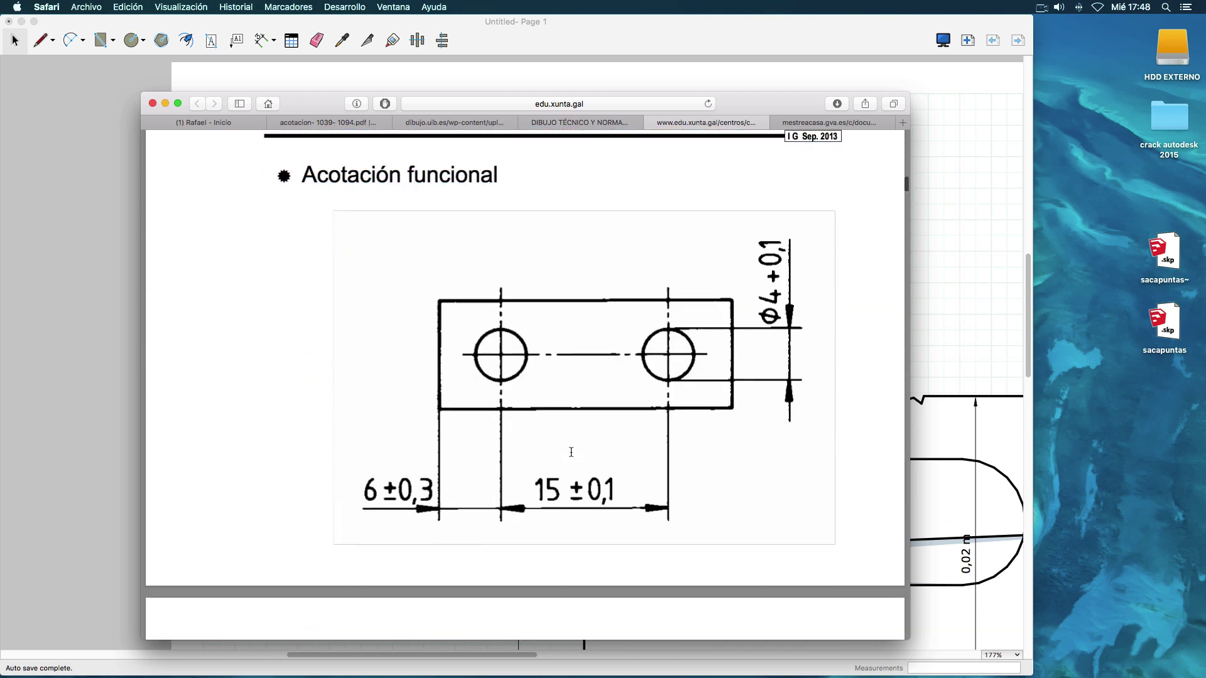
scroll(572, 452, down, 10)
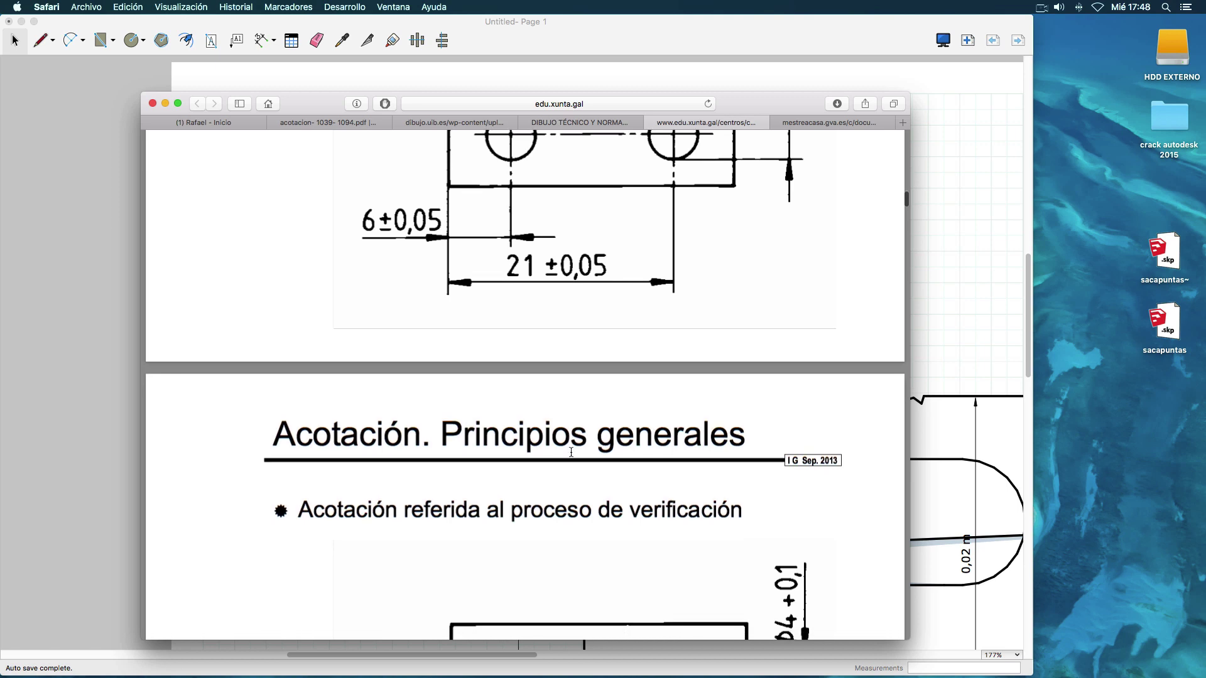
scroll(487, 360, up, 2)
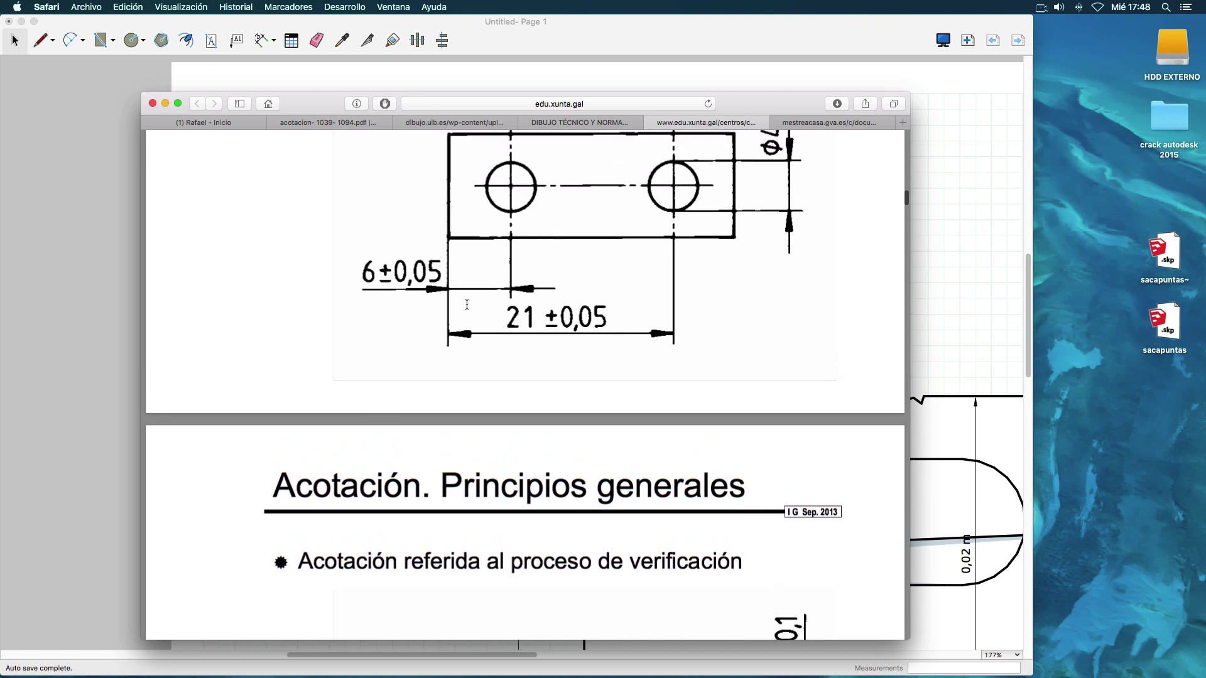
scroll(630, 399, up, 10)
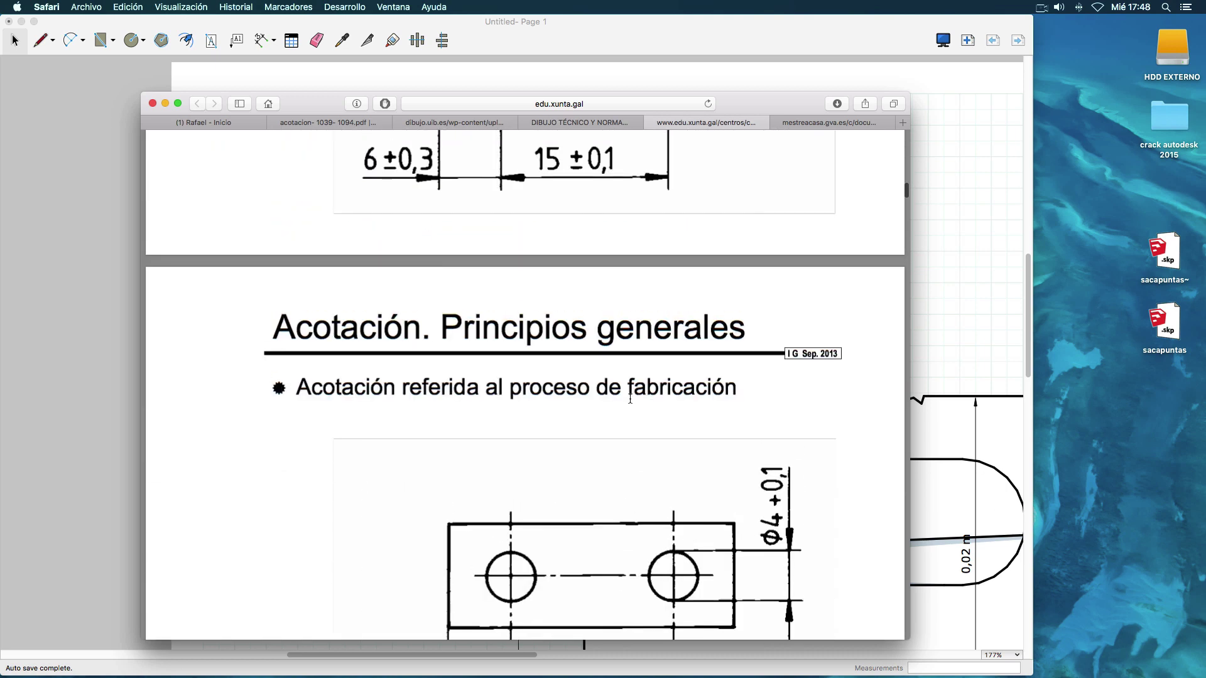